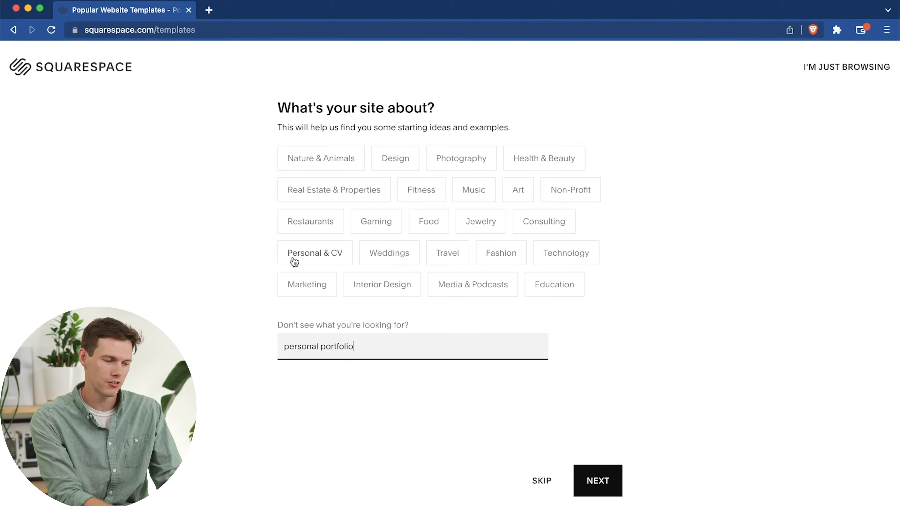
# Submit "personal portfolio" as the site topic and choose the goals Offer a contact form, Showcase work/expertise and Market myself or my business.
pyautogui.click(595, 481)
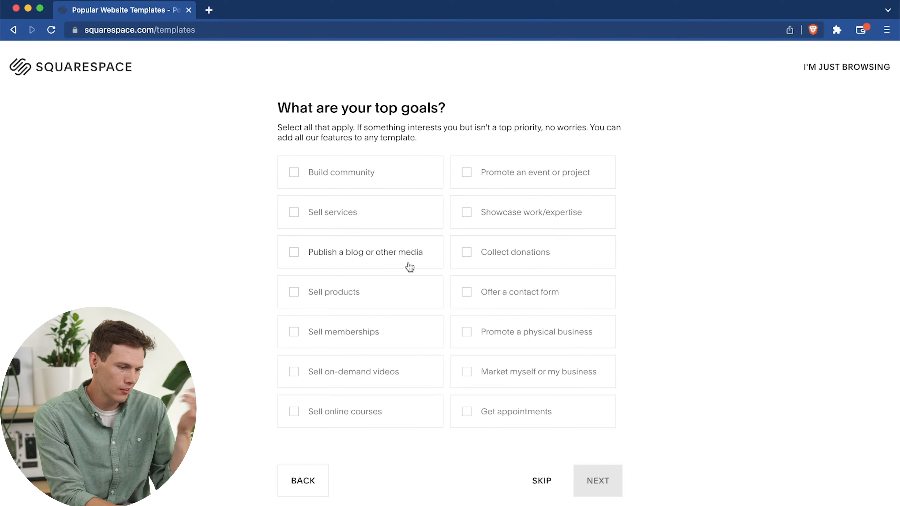
pyautogui.click(534, 303)
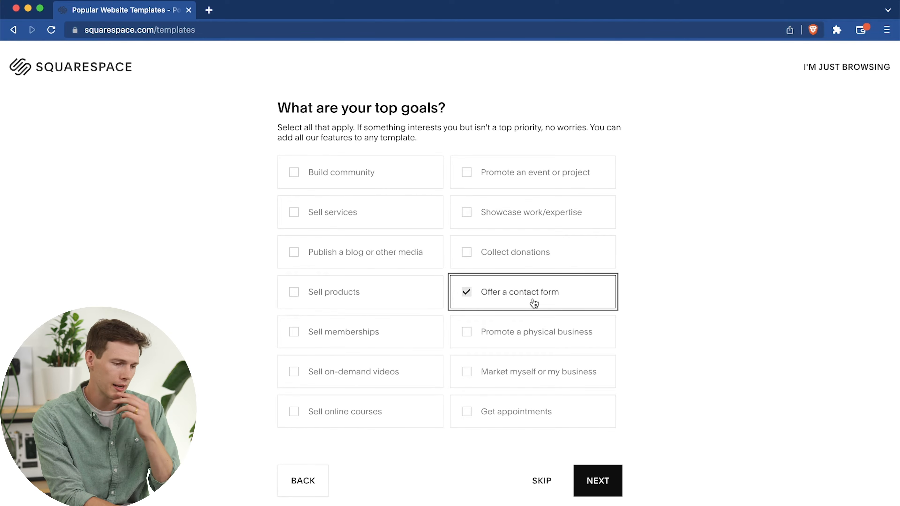
pyautogui.click(547, 213)
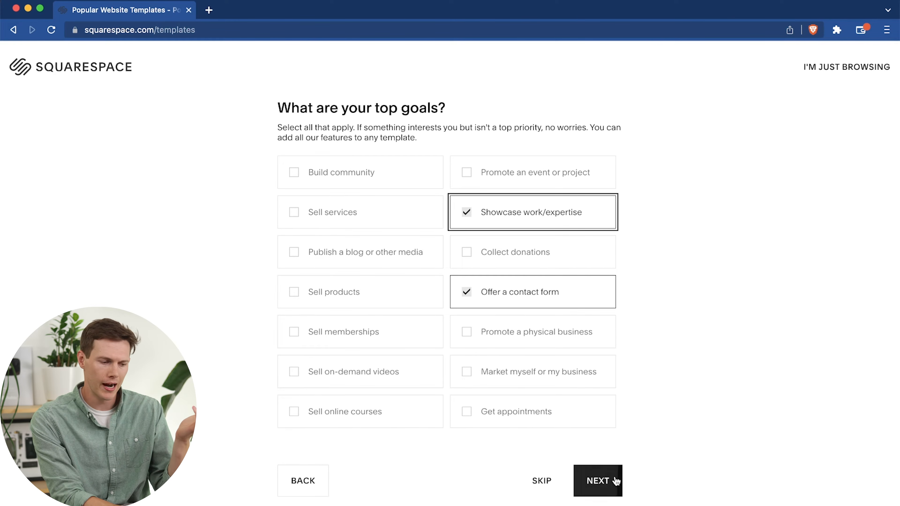
pyautogui.click(559, 372)
pyautogui.click(596, 480)
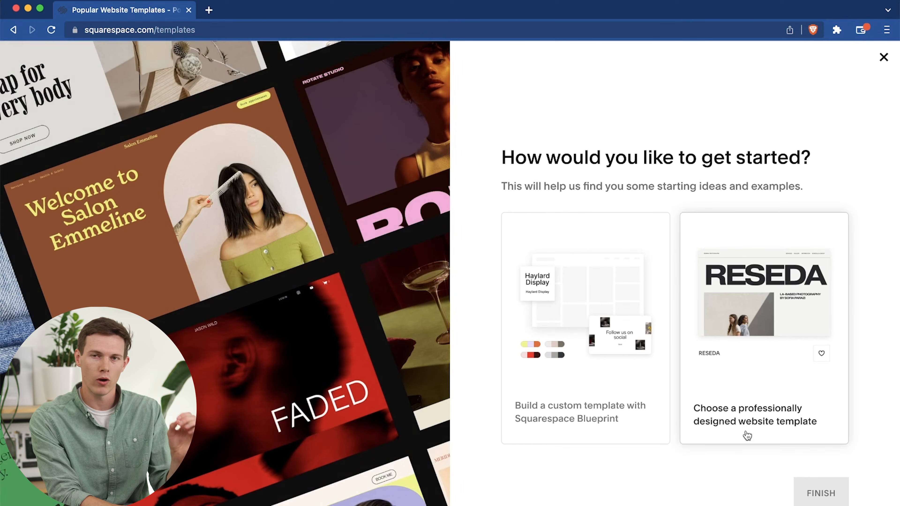
# Choose to start from a professionally designed website template and finish the setup questionnaire.
pyautogui.click(748, 399)
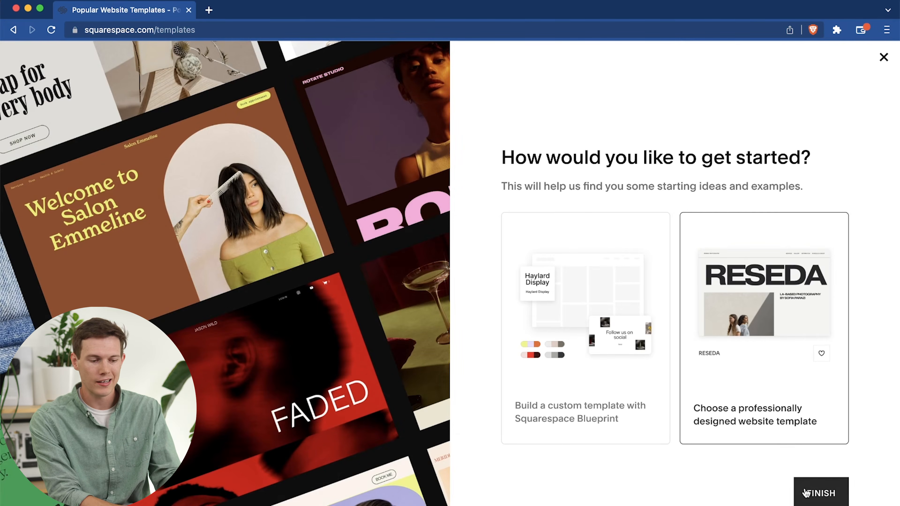
pyautogui.click(811, 492)
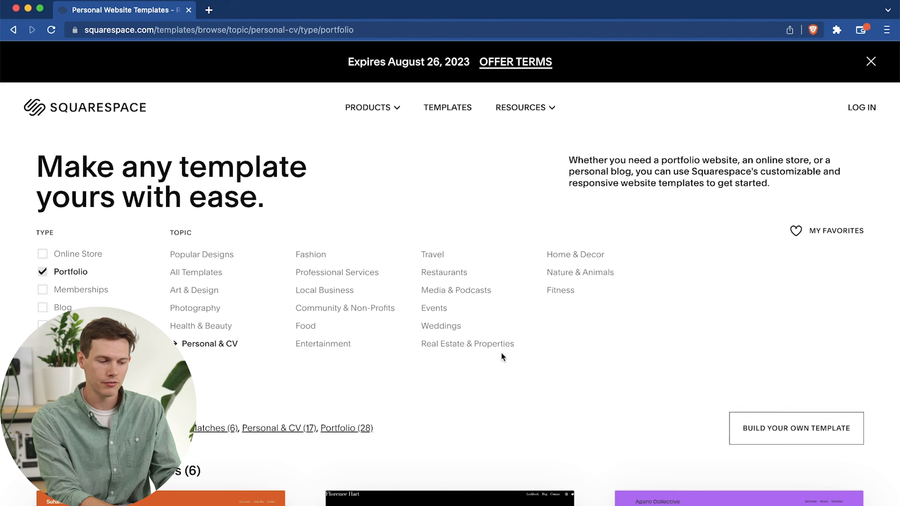
# Examine the portfolio templates offered under the Personal & CV topic, comparing the best matches and the further designs.
pyautogui.scroll(-1, 596, 345)
pyautogui.scroll(-20, 596, 344)
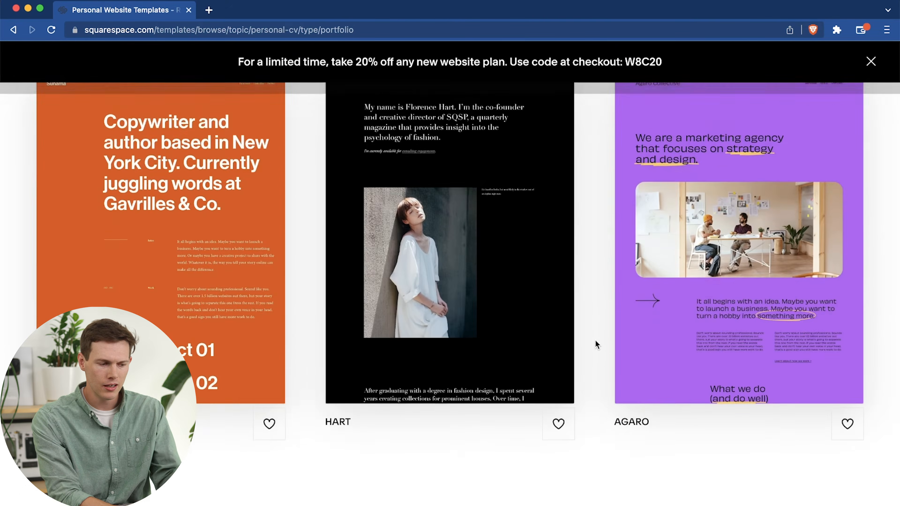
pyautogui.scroll(-20, 595, 344)
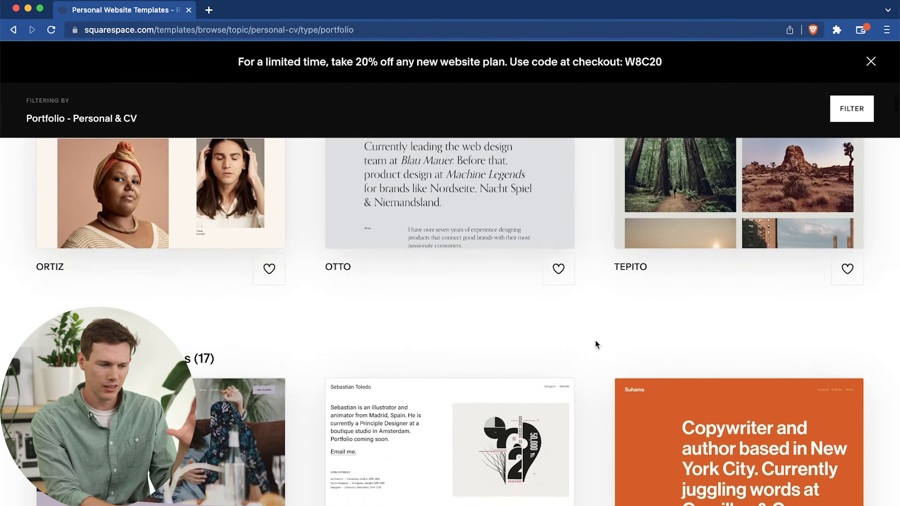
pyautogui.scroll(-20, 595, 344)
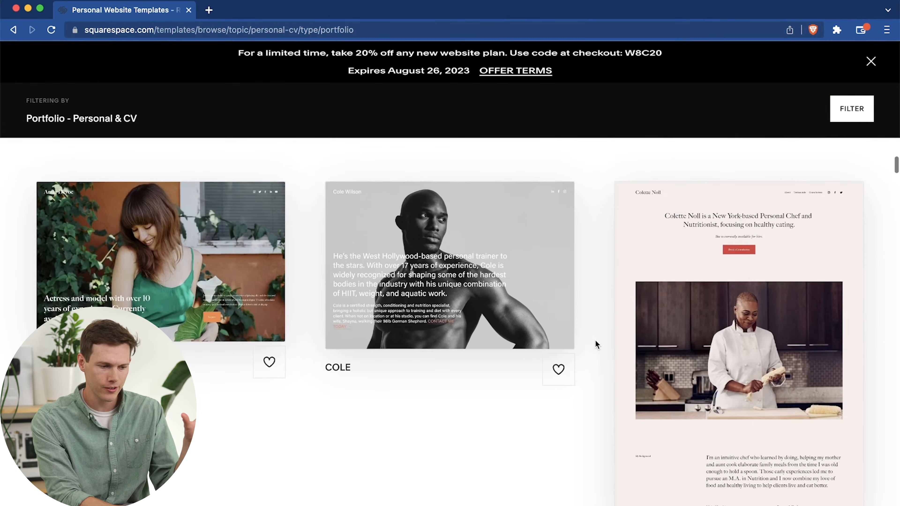
pyautogui.scroll(10, 596, 344)
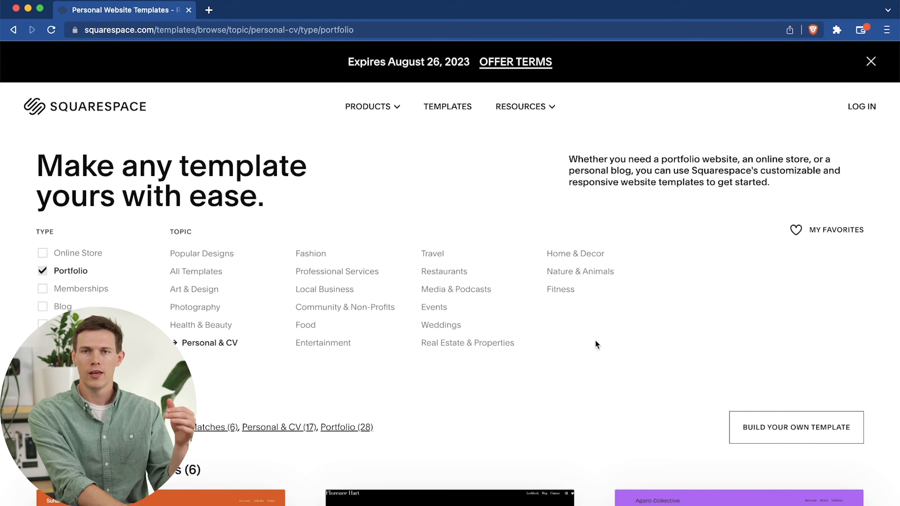
pyautogui.scroll(-15, 595, 344)
pyautogui.scroll(-1, 595, 344)
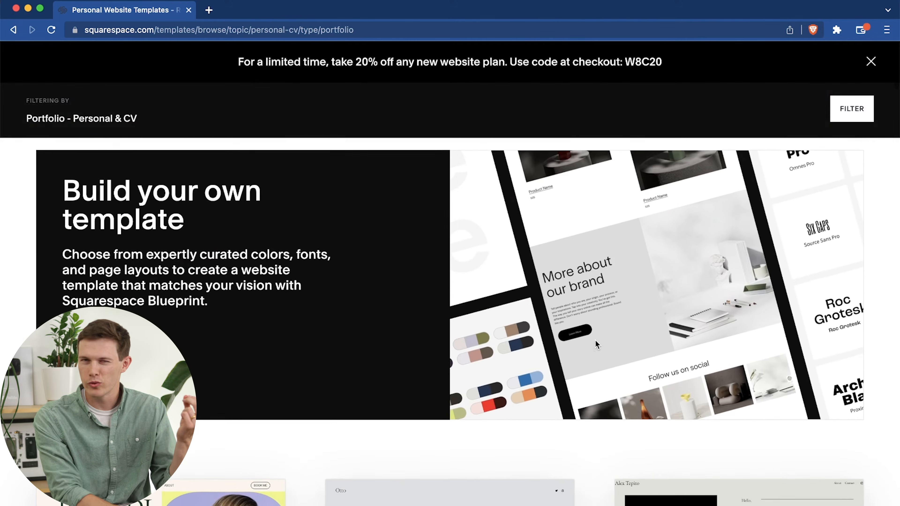
pyautogui.scroll(15, 595, 345)
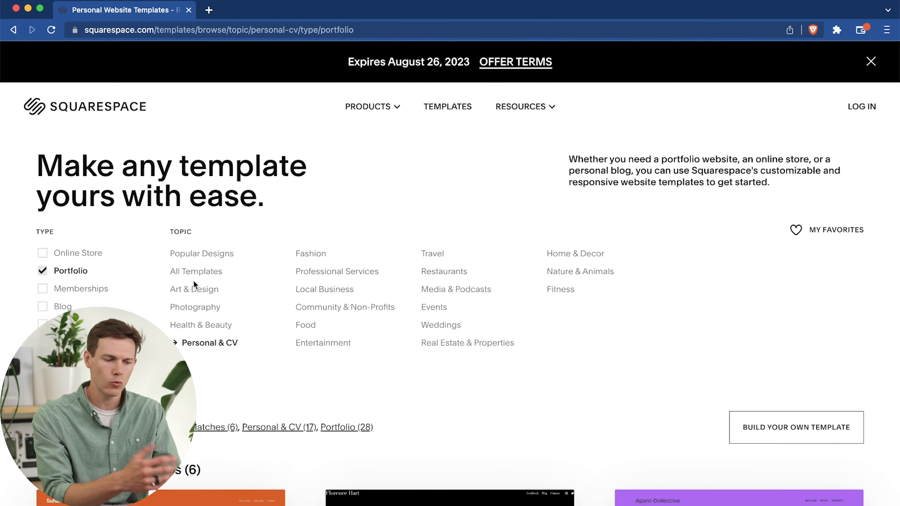
pyautogui.scroll(-8, 193, 281)
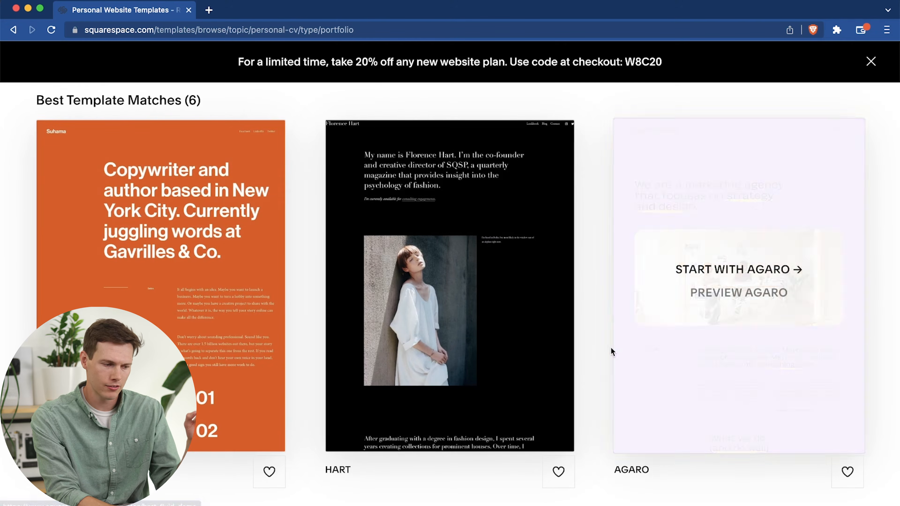
pyautogui.scroll(-10, 605, 348)
pyautogui.scroll(-10, 605, 348)
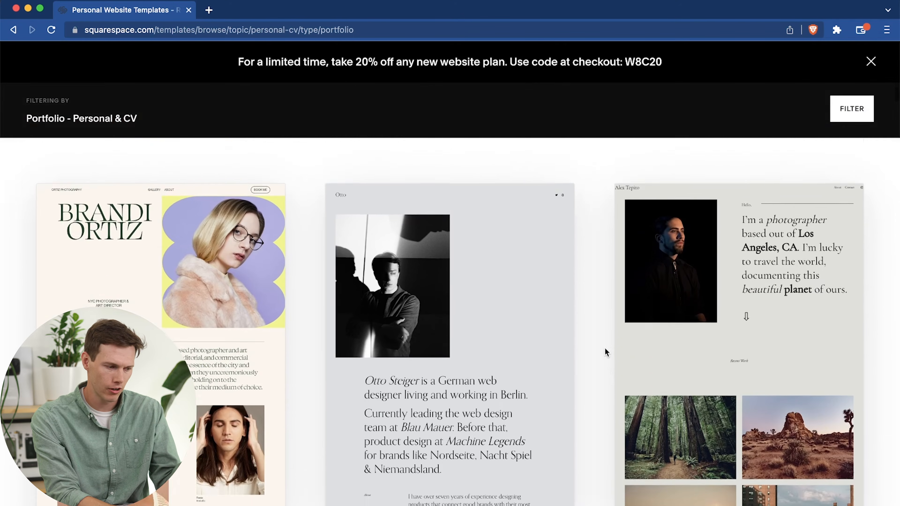
pyautogui.scroll(-12, 605, 350)
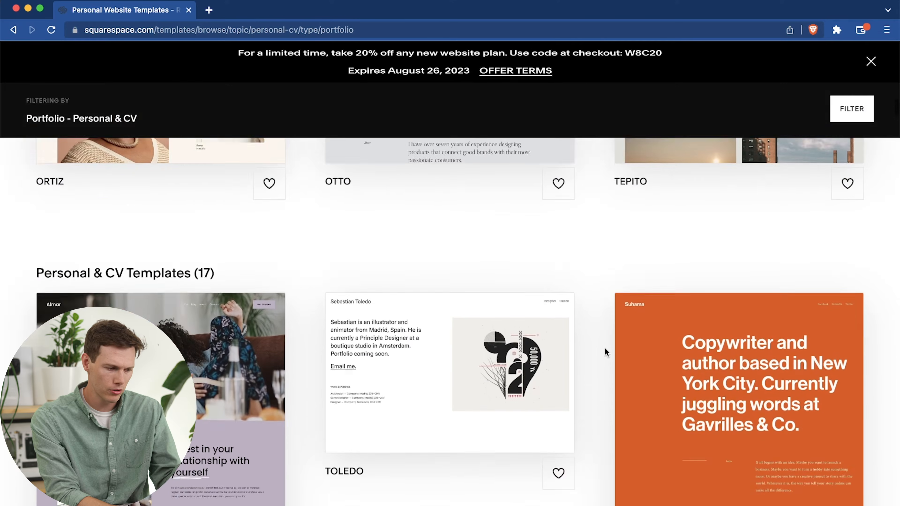
# Filter the portfolio templates by the Professional Services topic and open the preview of the Myhra template.
pyautogui.scroll(-8, 605, 348)
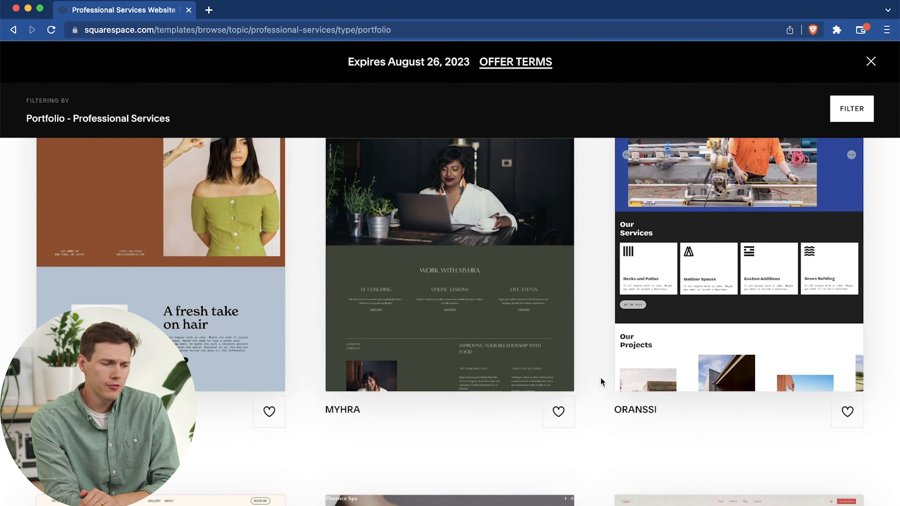
pyautogui.scroll(-3, 584, 319)
pyautogui.scroll(5, 584, 316)
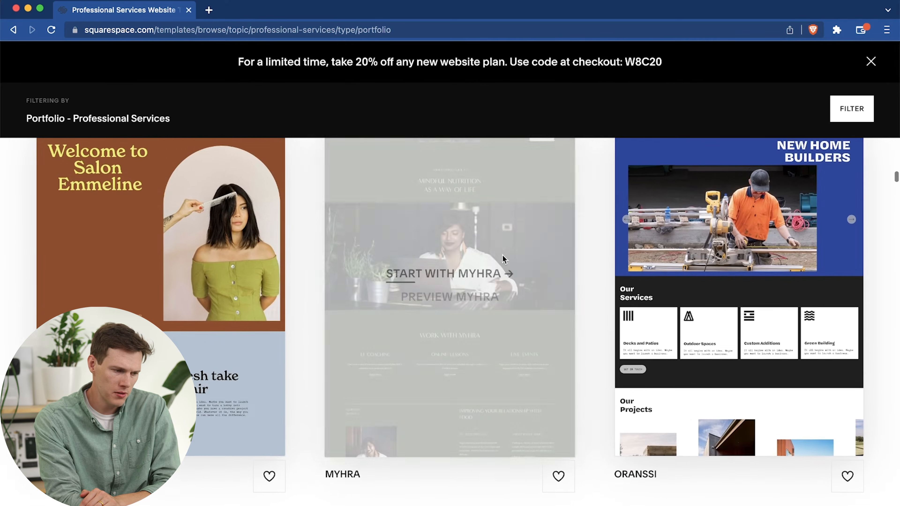
pyautogui.click(469, 299)
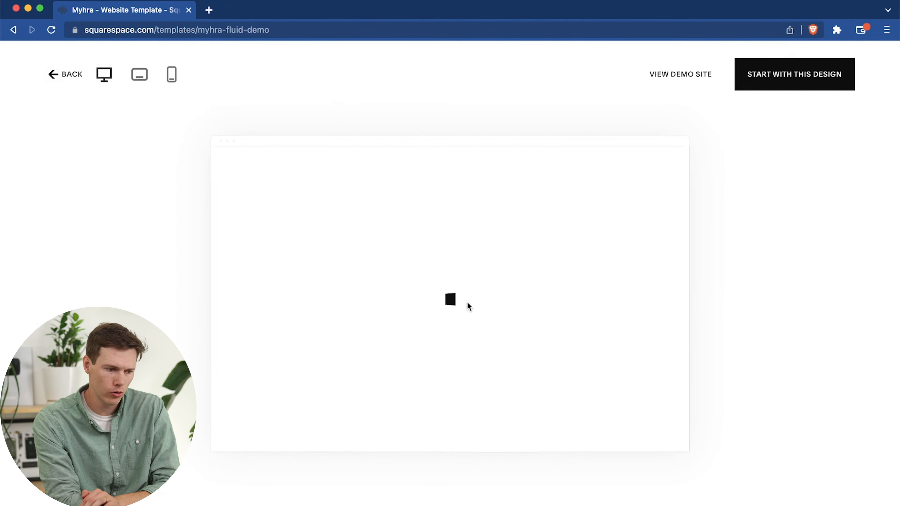
pyautogui.scroll(-9, 474, 240)
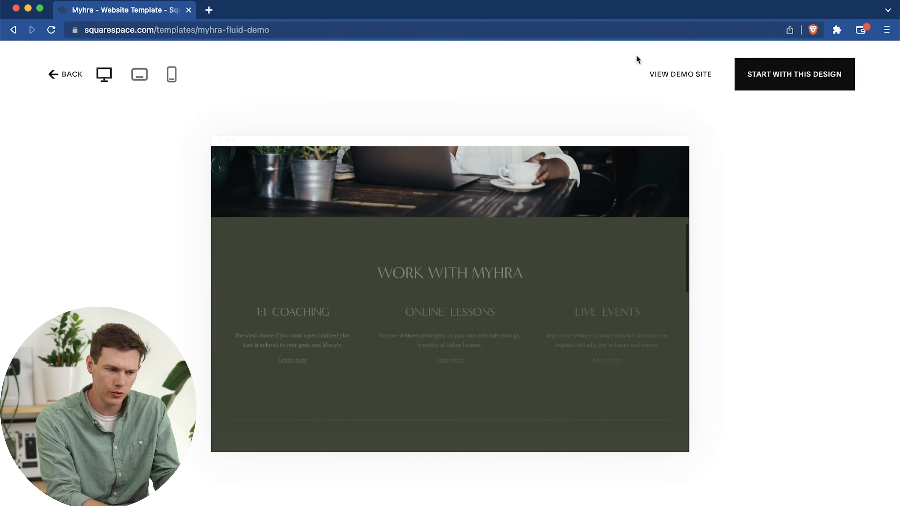
# Open the Myhra demo site, examine its home page sections, and return to the template preview.
pyautogui.click(659, 74)
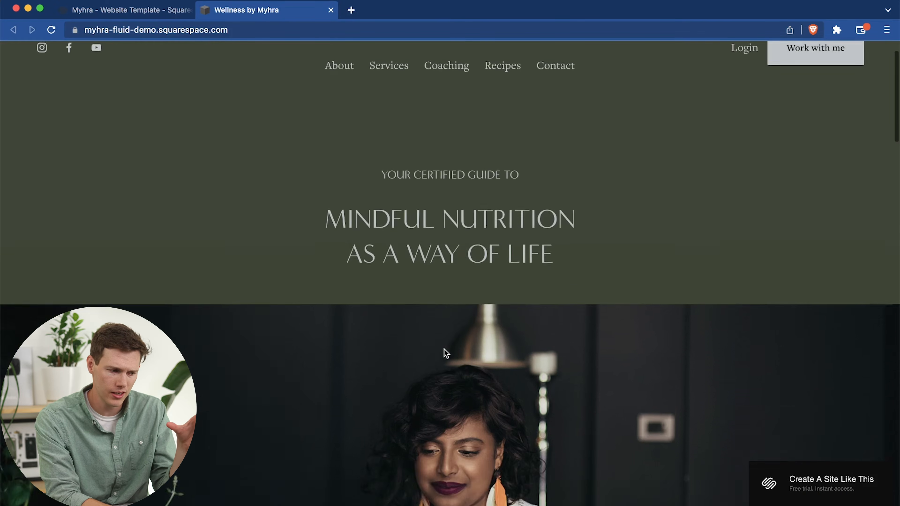
pyautogui.scroll(-10, 445, 353)
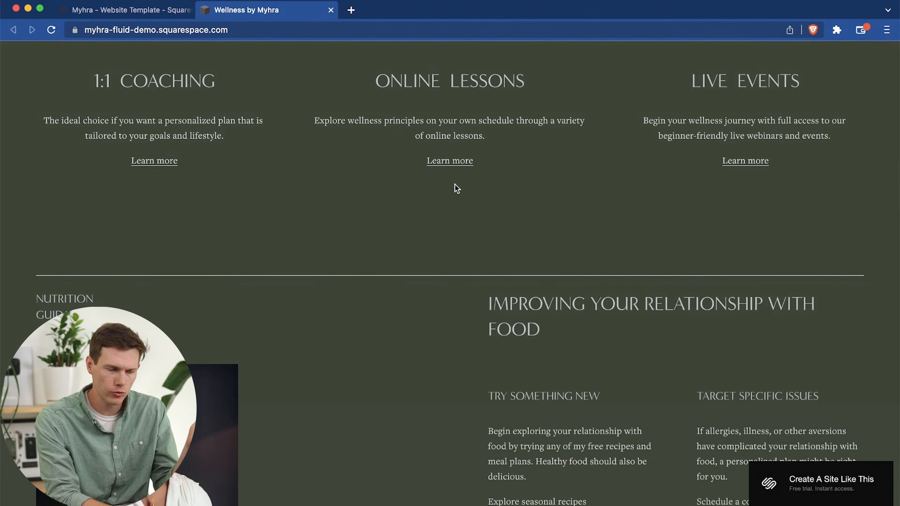
pyautogui.scroll(-5, 457, 189)
pyautogui.scroll(-4, 455, 188)
pyautogui.scroll(20, 454, 186)
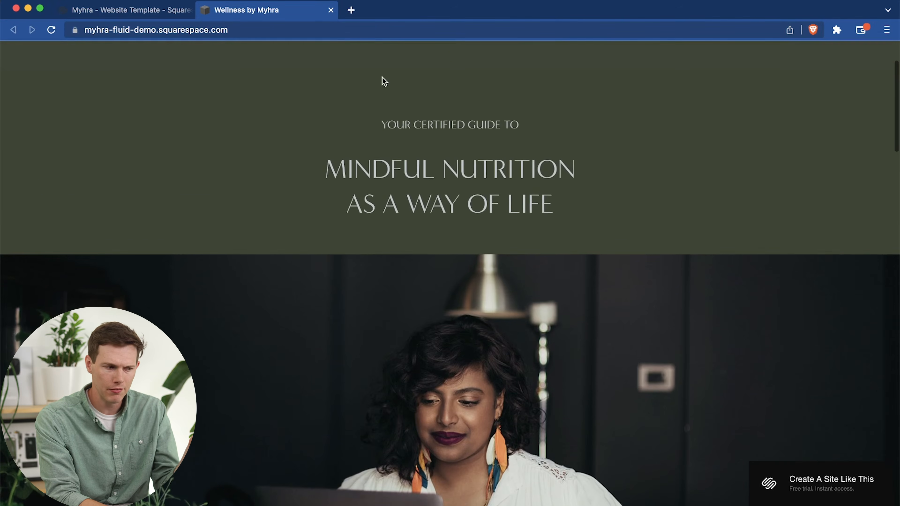
pyautogui.click(142, 11)
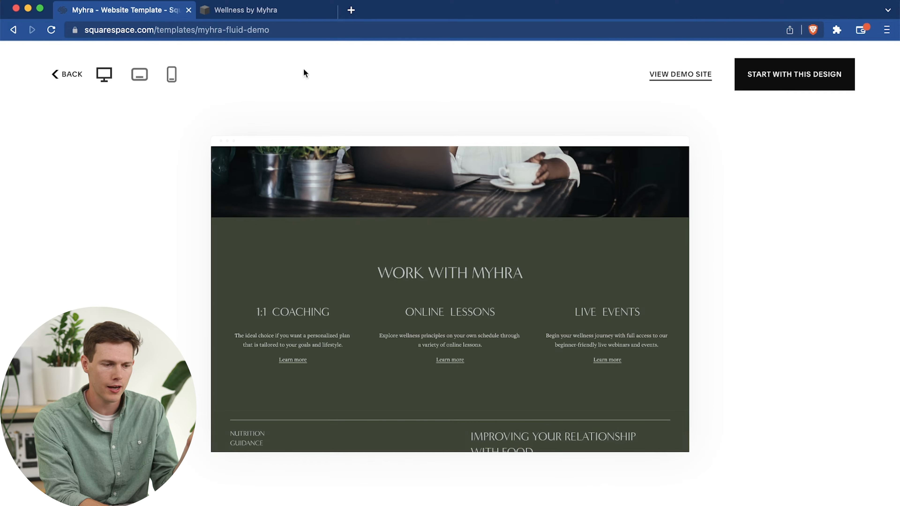
# Start a site with the Myhra design and title it with the owner's name followed by "Website Designs".
pyautogui.click(806, 87)
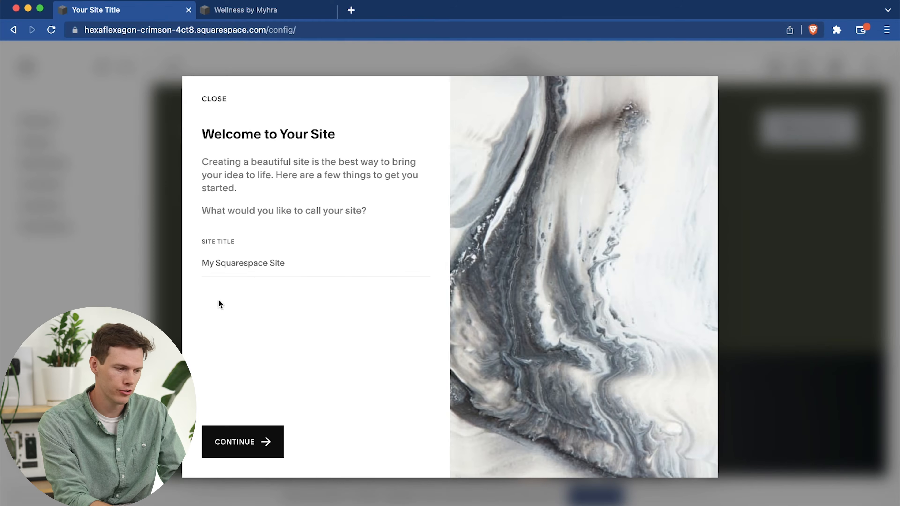
pyautogui.click(249, 277)
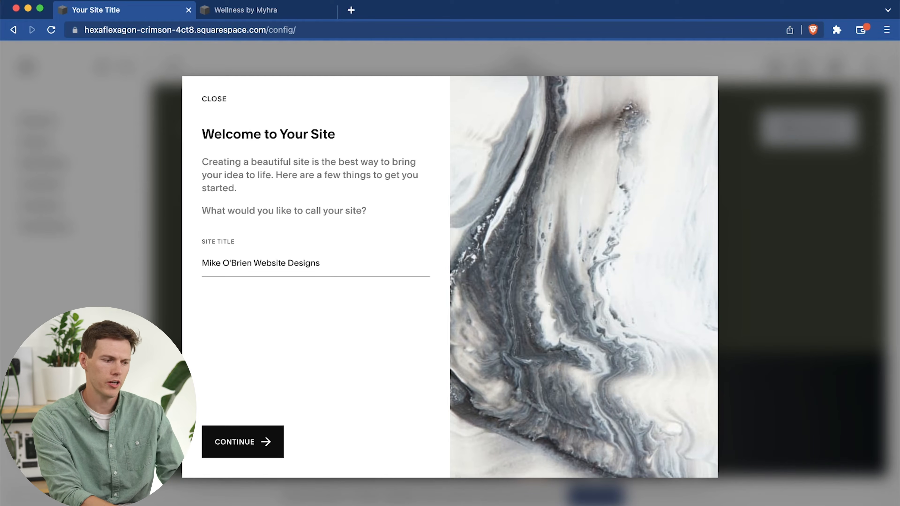
pyautogui.click(239, 442)
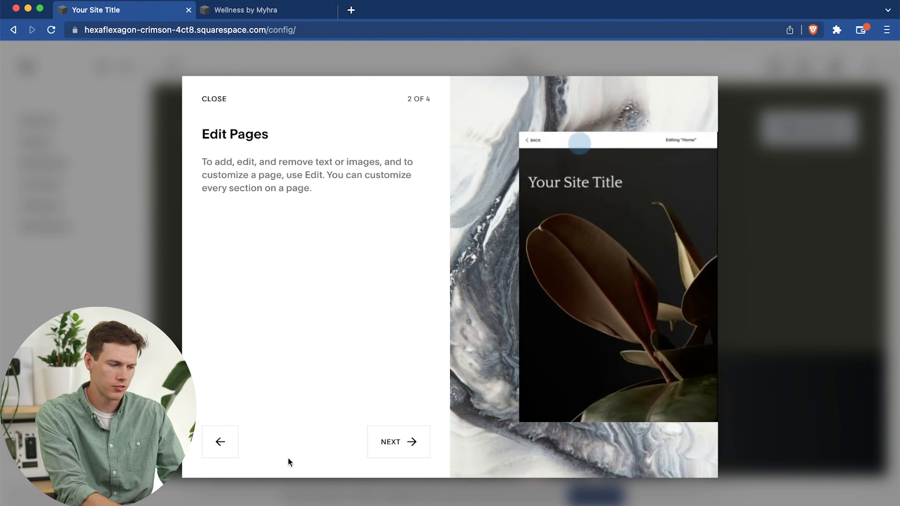
# Dismiss the introductory tour and the website guide, and look over the new site's home page.
pyautogui.click(214, 101)
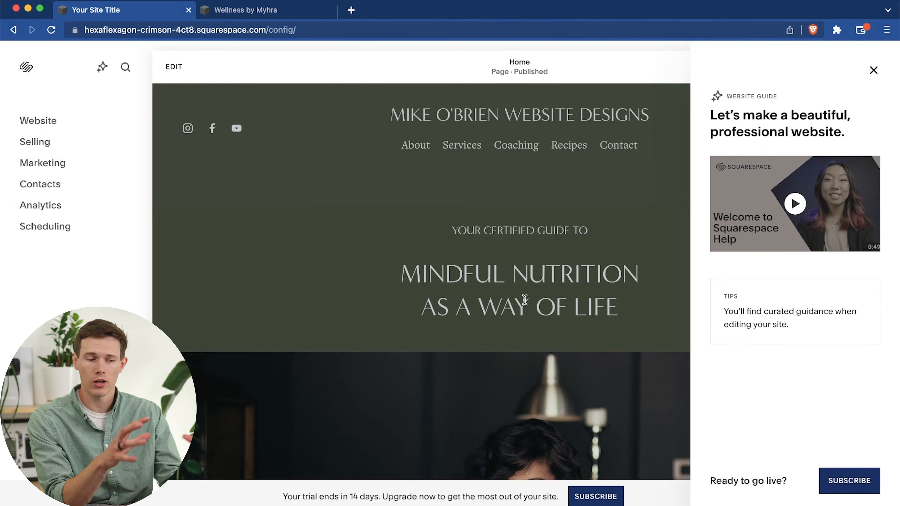
pyautogui.click(874, 70)
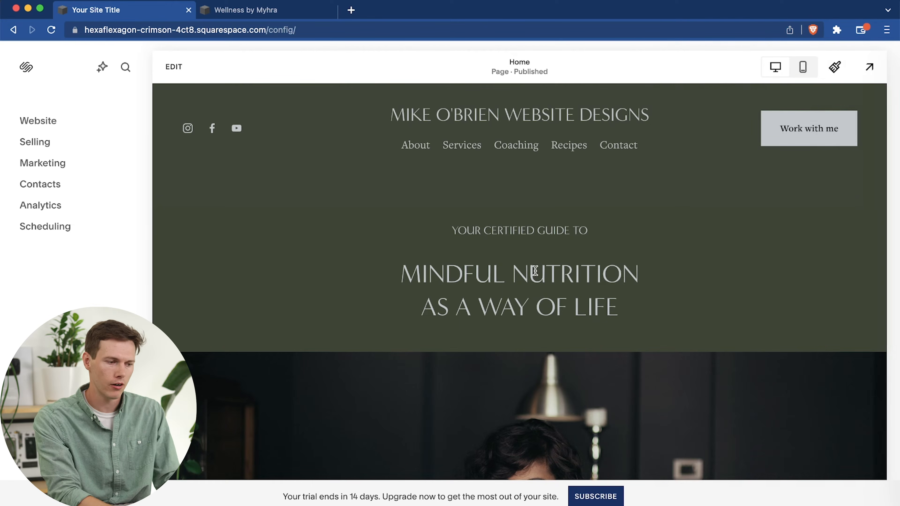
pyautogui.scroll(-10, 636, 358)
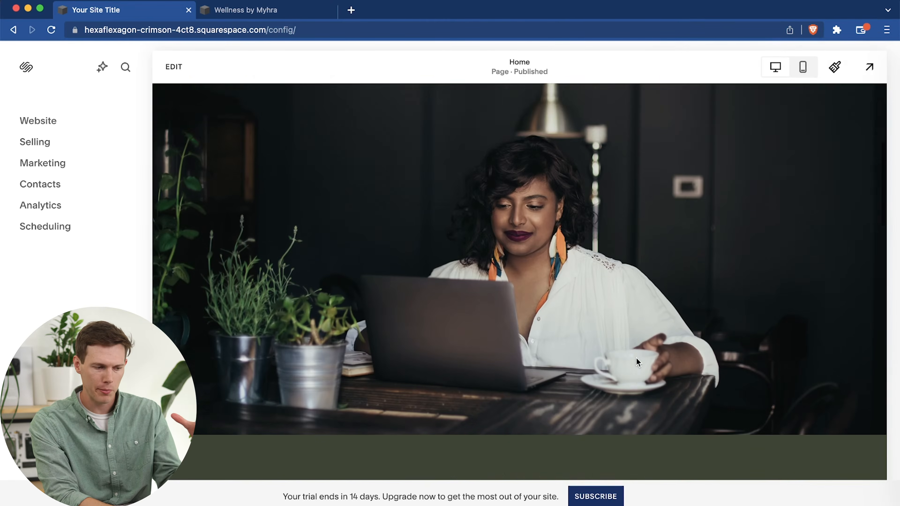
pyautogui.scroll(-15, 637, 361)
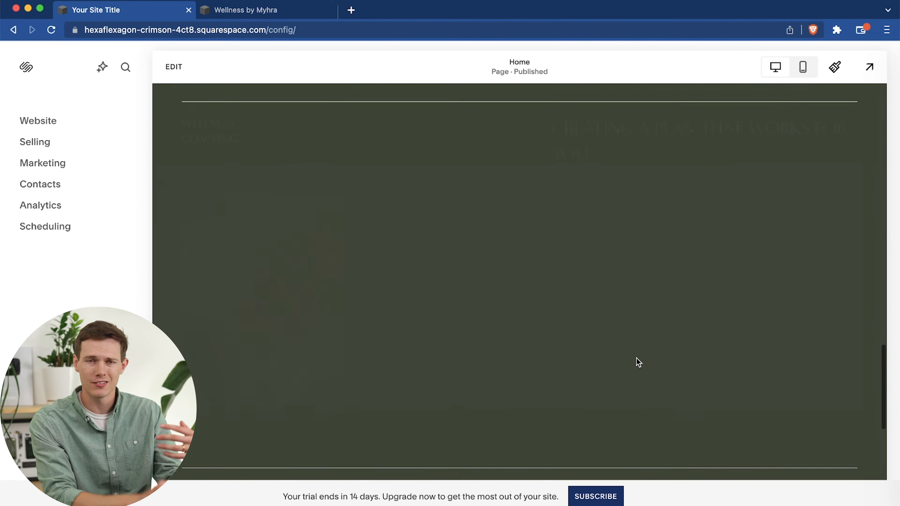
pyautogui.scroll(20, 637, 361)
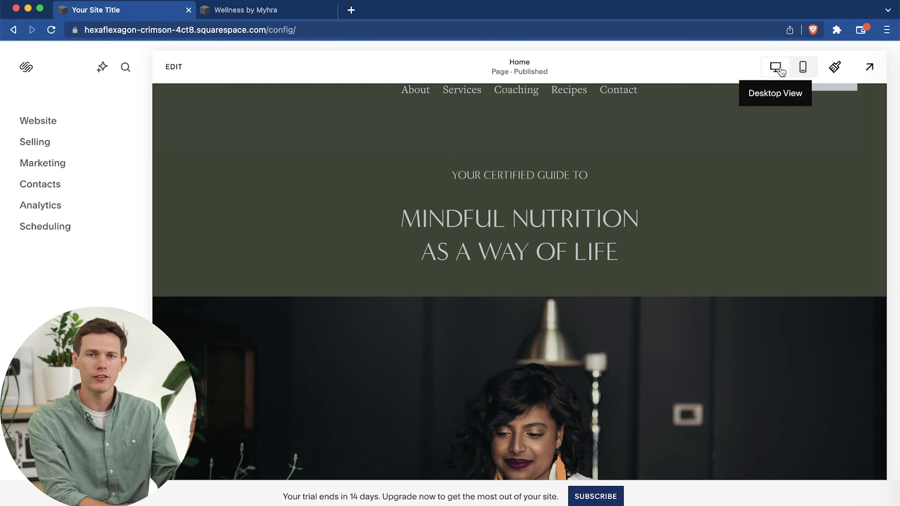
# Switch the home page preview to mobile view and open the font settings in Site Styles.
pyautogui.click(803, 68)
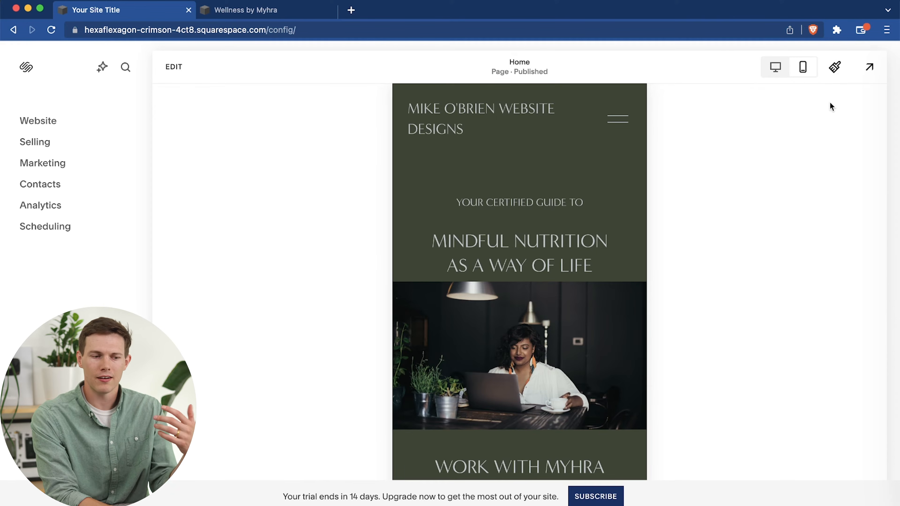
pyautogui.click(835, 73)
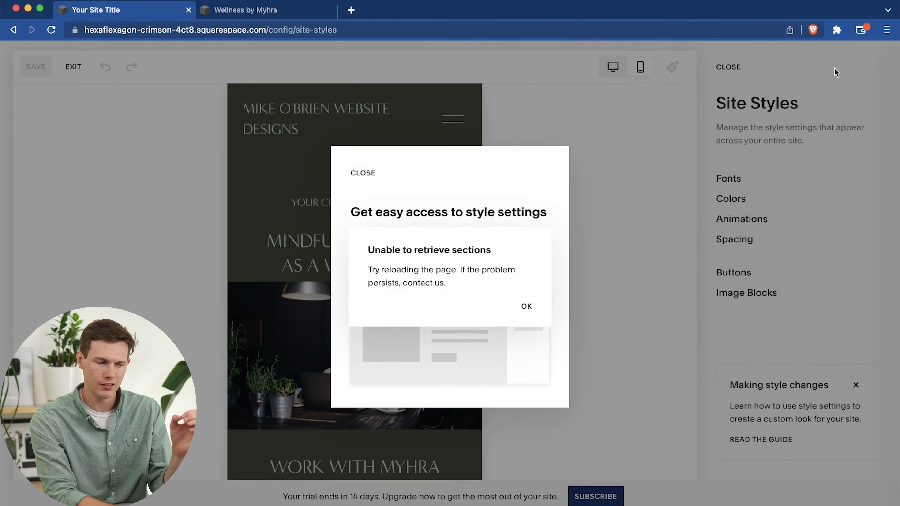
pyautogui.click(526, 307)
pyautogui.click(362, 173)
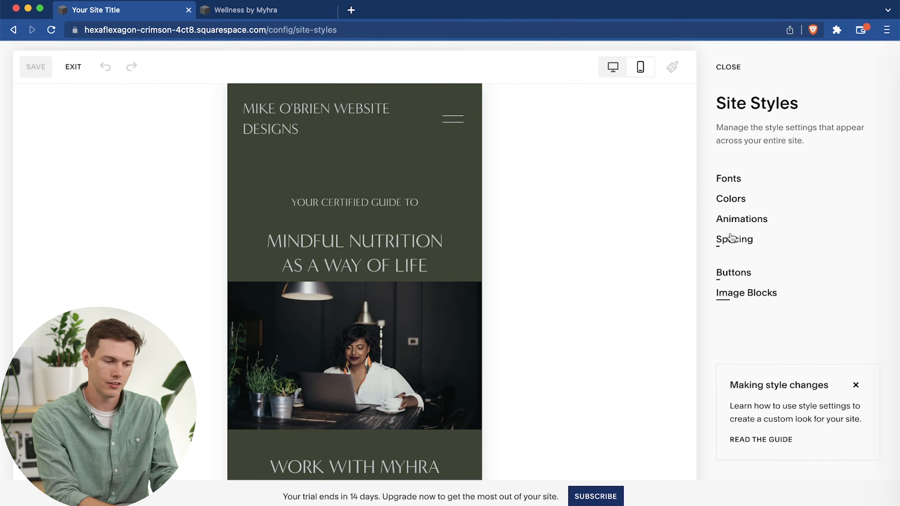
pyautogui.click(736, 184)
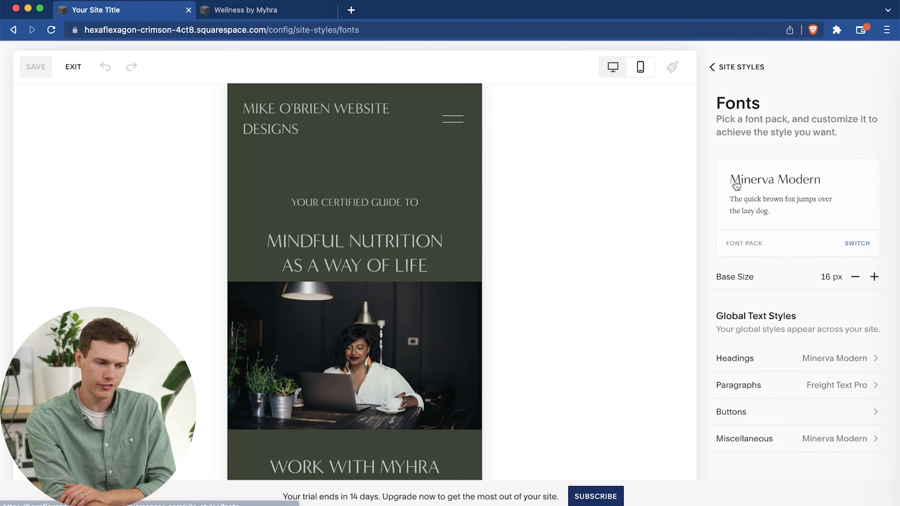
# Switch the site's font pack to the sans-serif Poppins pack.
pyautogui.scroll(-3, 767, 304)
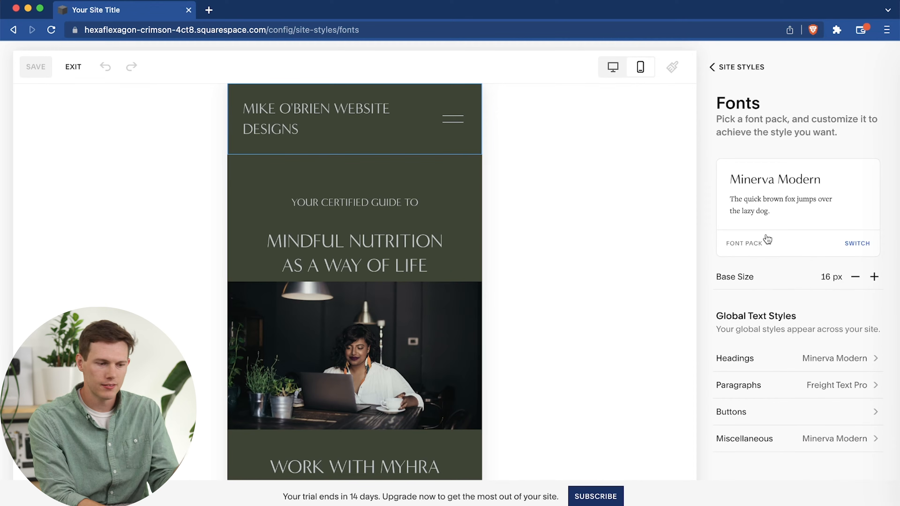
pyautogui.click(859, 243)
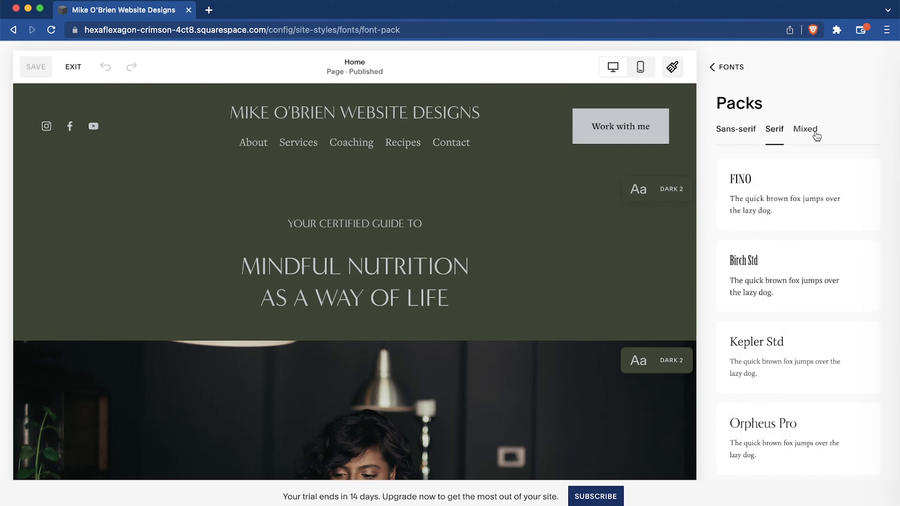
pyautogui.click(739, 135)
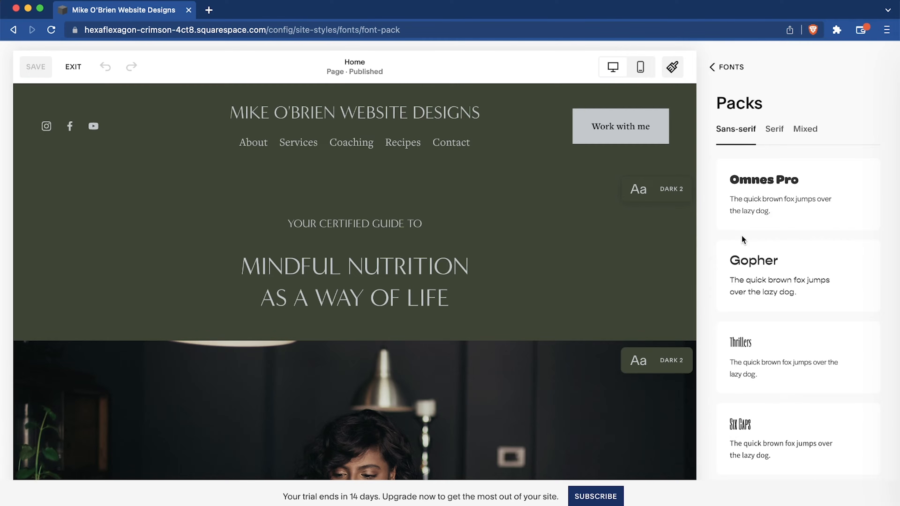
pyautogui.scroll(-10, 783, 273)
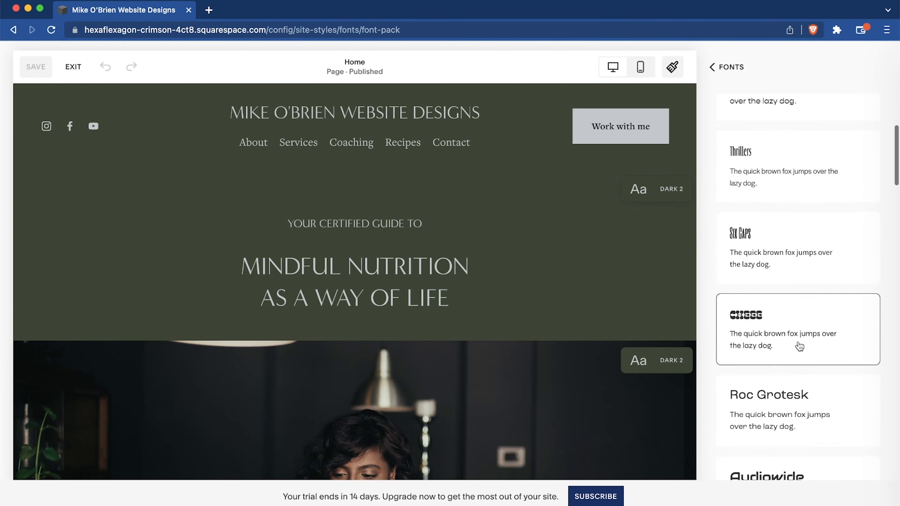
pyautogui.scroll(-7, 799, 347)
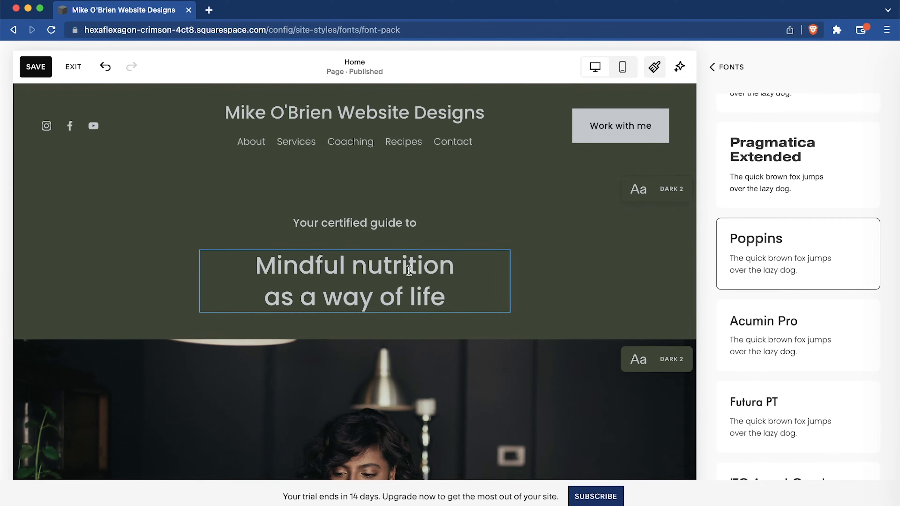
# Look over the home page sections in the Poppins font and return to the main font settings.
pyautogui.scroll(-10, 499, 283)
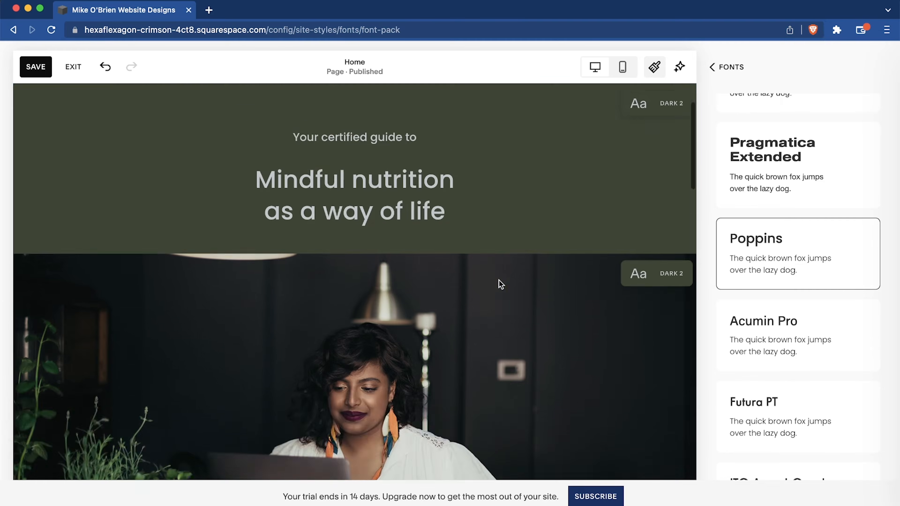
pyautogui.scroll(2, 499, 283)
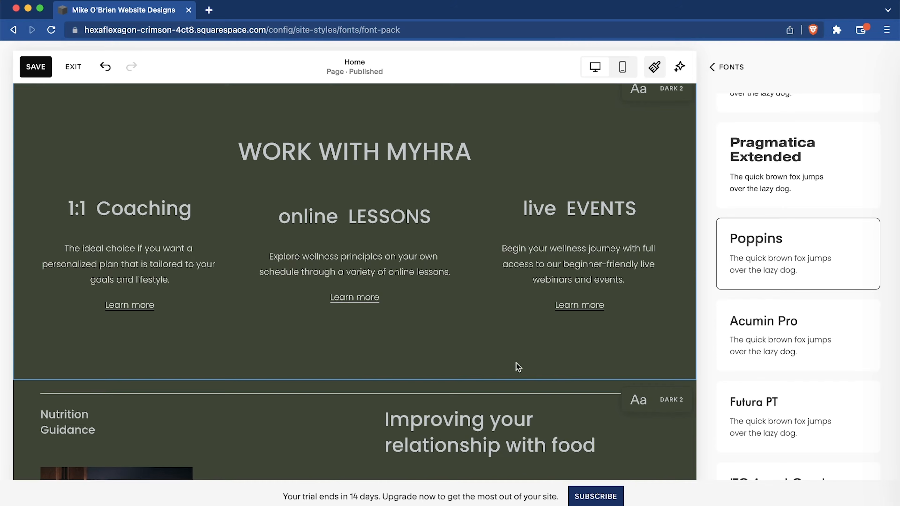
pyautogui.scroll(2, 517, 365)
pyautogui.scroll(-5, 516, 363)
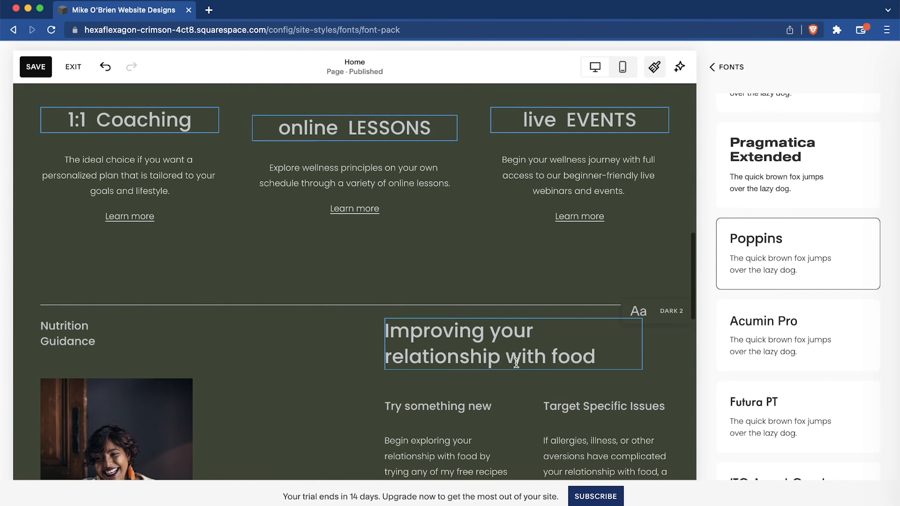
pyautogui.scroll(20, 516, 363)
pyautogui.scroll(15, 737, 212)
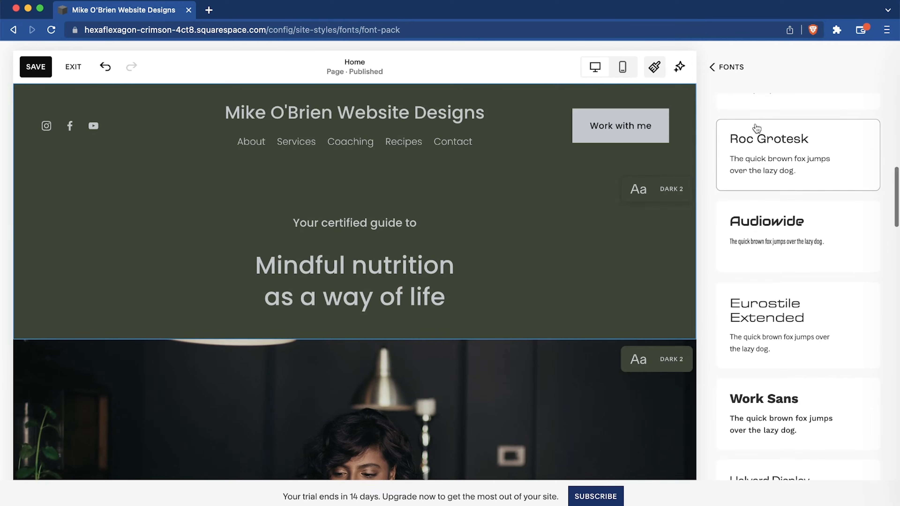
pyautogui.scroll(5, 779, 230)
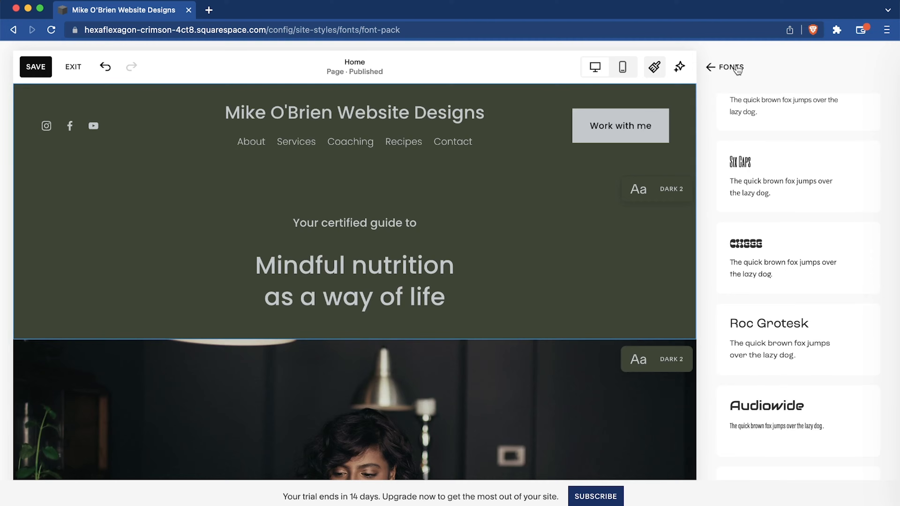
pyautogui.click(738, 69)
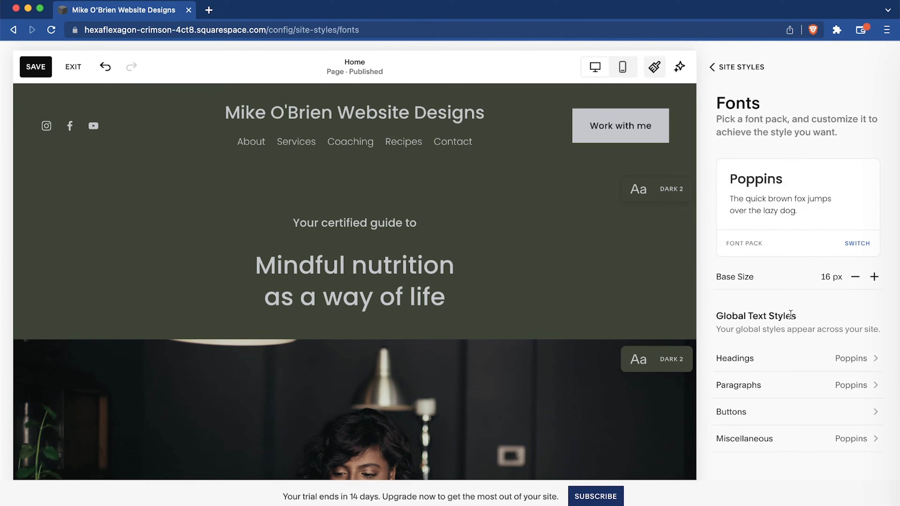
# Open the palette editor in the site's color settings.
pyautogui.click(719, 68)
pyautogui.click(730, 200)
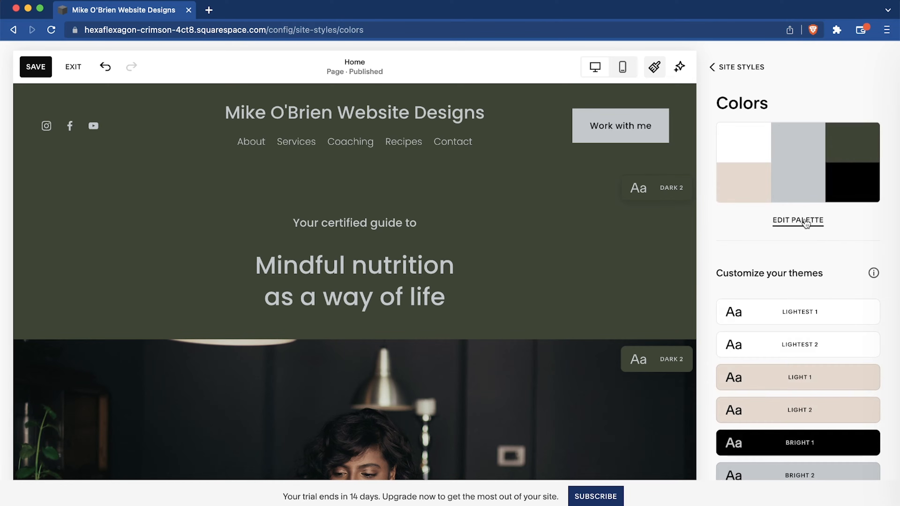
pyautogui.click(802, 222)
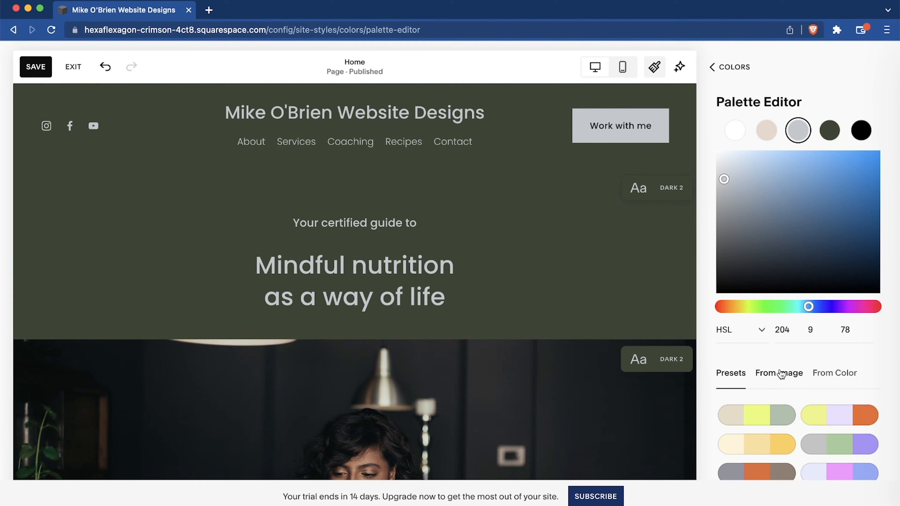
# Generate a color palette from an uploaded photo and check it on the home page.
pyautogui.click(780, 373)
pyautogui.scroll(-4, 603, 347)
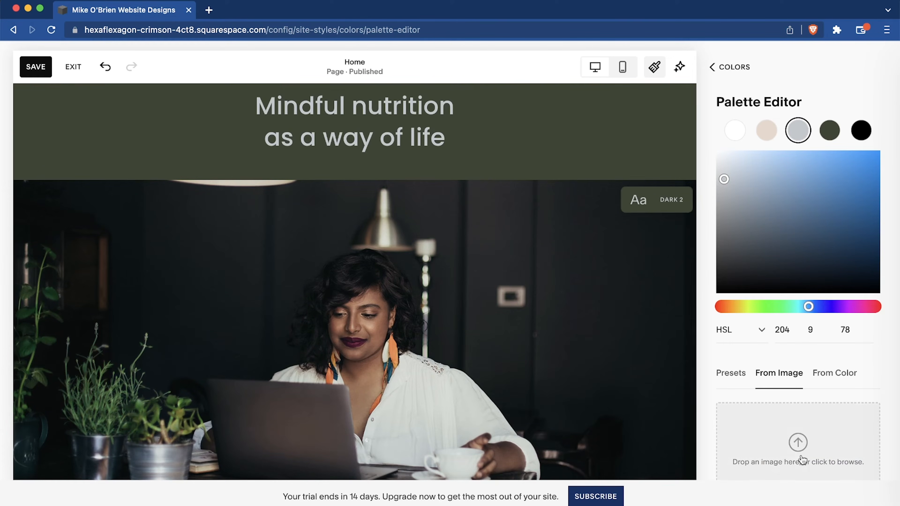
pyautogui.click(796, 450)
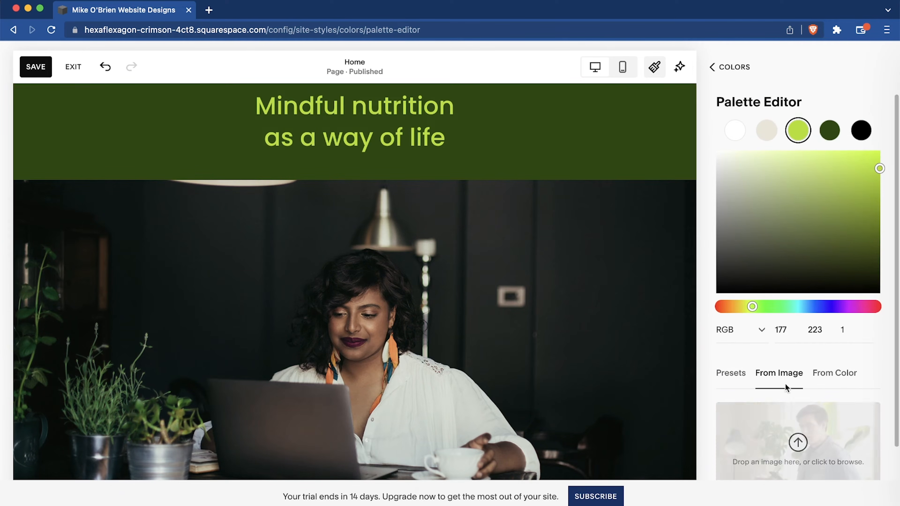
pyautogui.scroll(4, 473, 197)
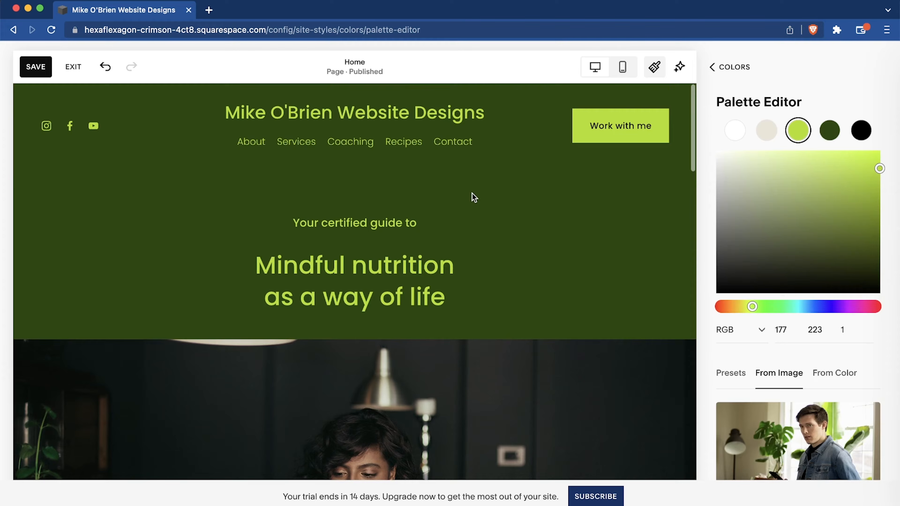
pyautogui.scroll(1, 474, 197)
pyautogui.scroll(-1, 749, 418)
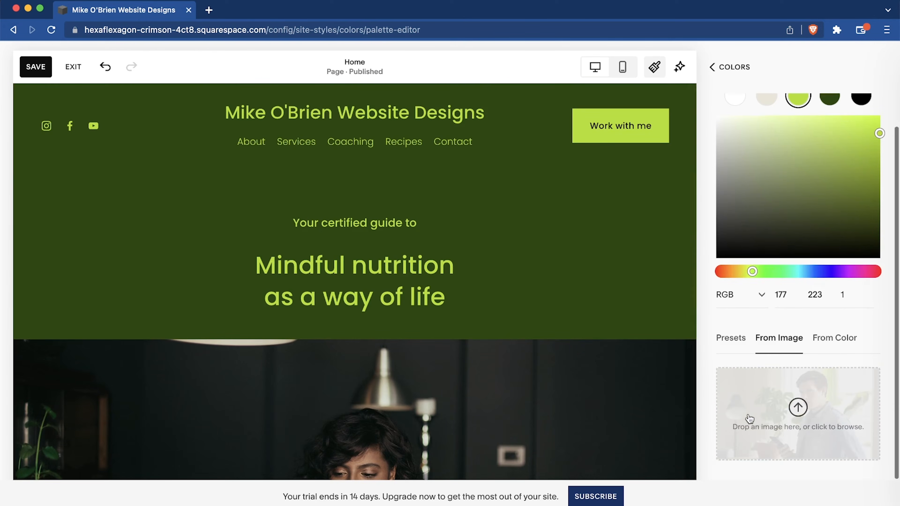
# Browse the preset palettes, then apply the Monochrome palette generated from the color #DEE8E6.
pyautogui.click(737, 341)
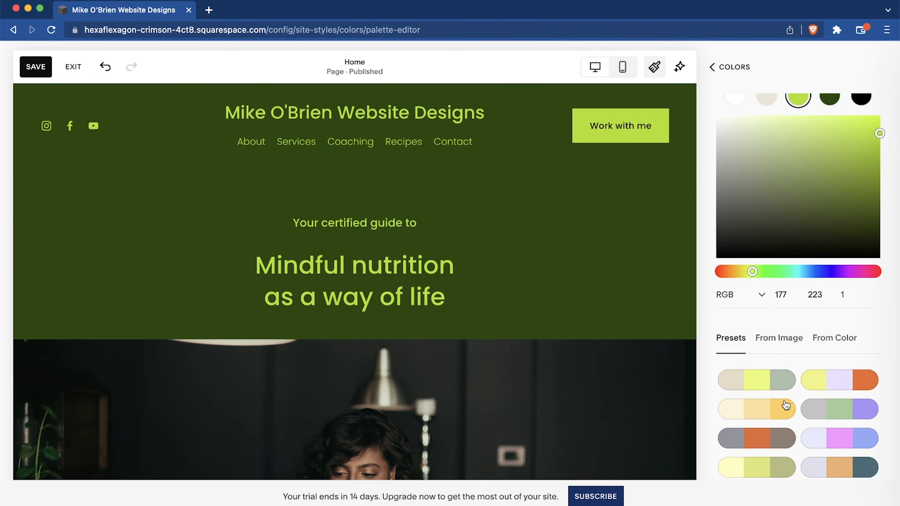
pyautogui.scroll(1, 785, 406)
pyautogui.scroll(-10, 786, 405)
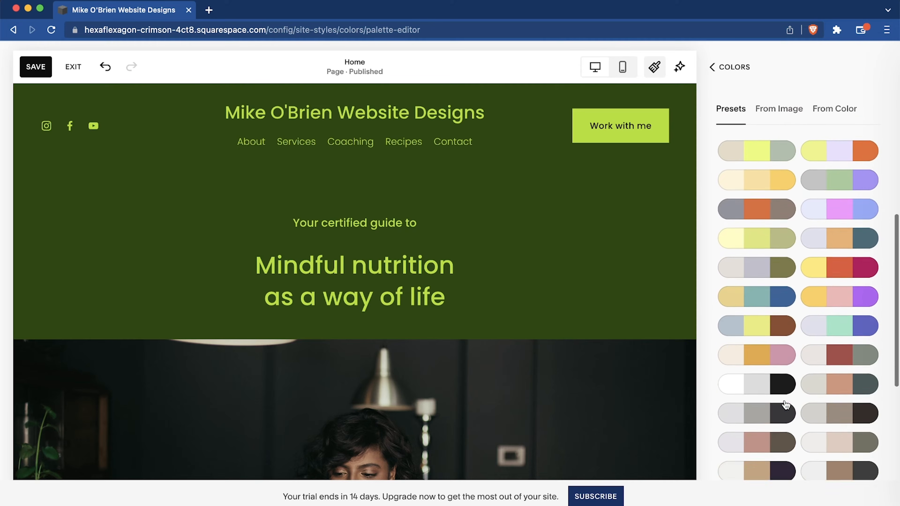
pyautogui.scroll(-1, 785, 405)
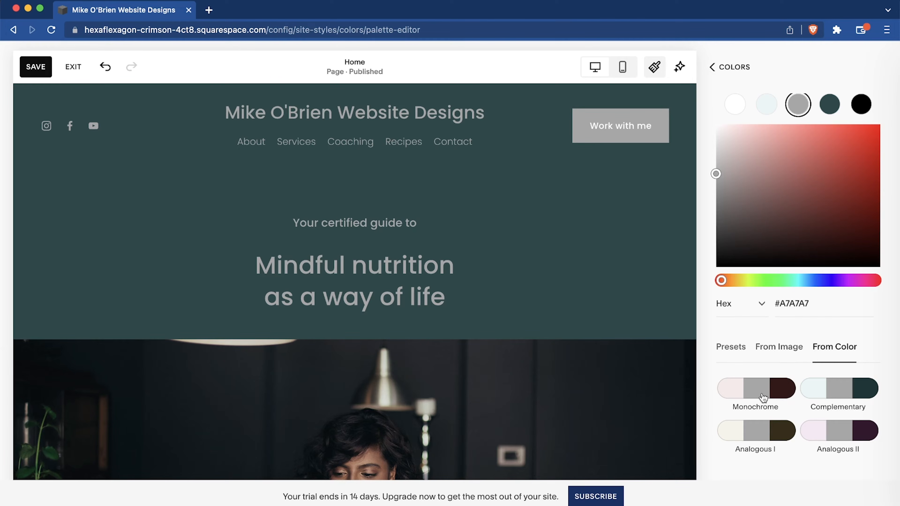
pyautogui.click(832, 392)
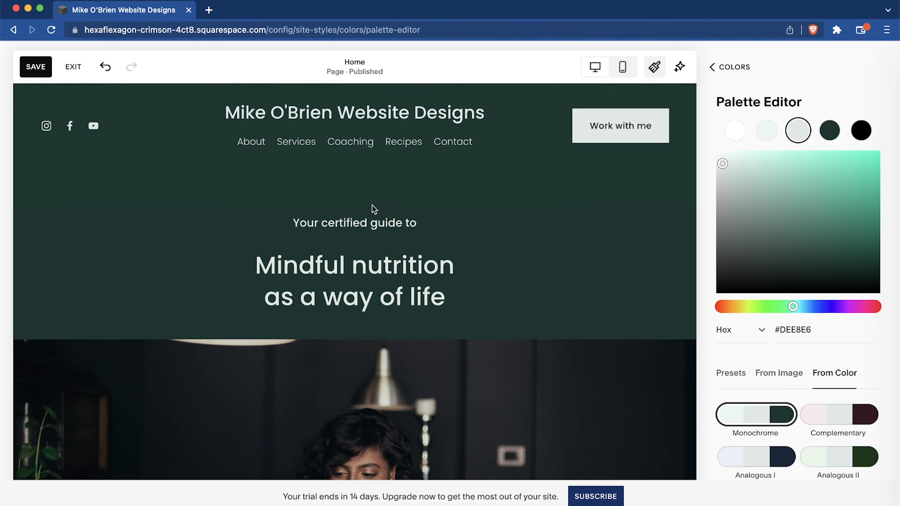
pyautogui.moveTo(402, 151)
pyautogui.click(737, 69)
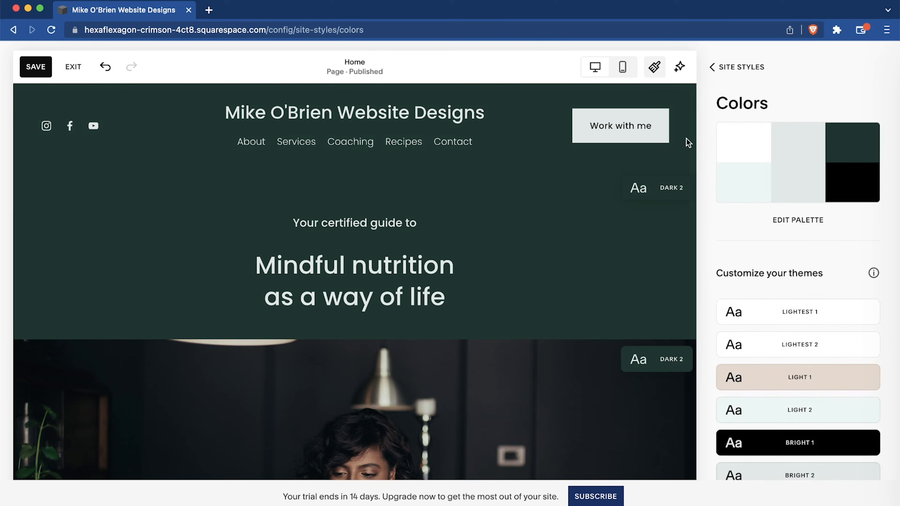
# Change the palette's dark green color to the lighter shade #2D574E.
pyautogui.click(795, 222)
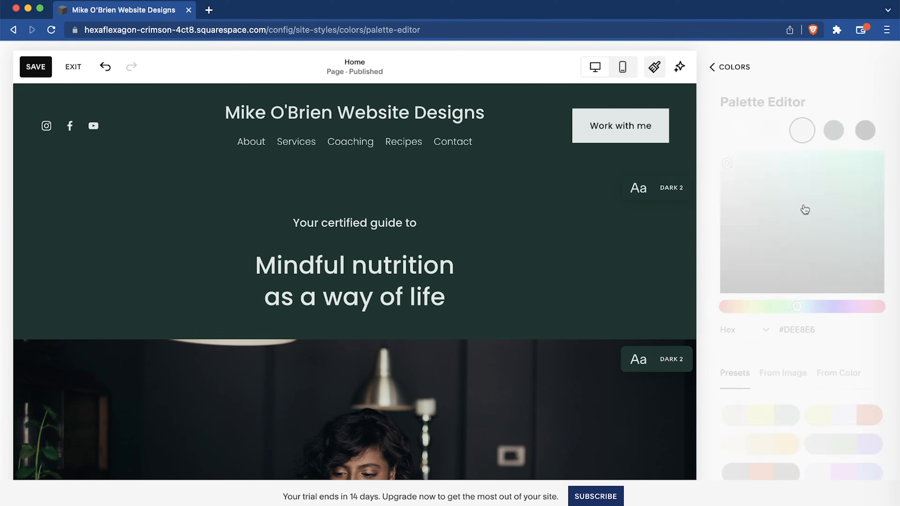
pyautogui.click(831, 131)
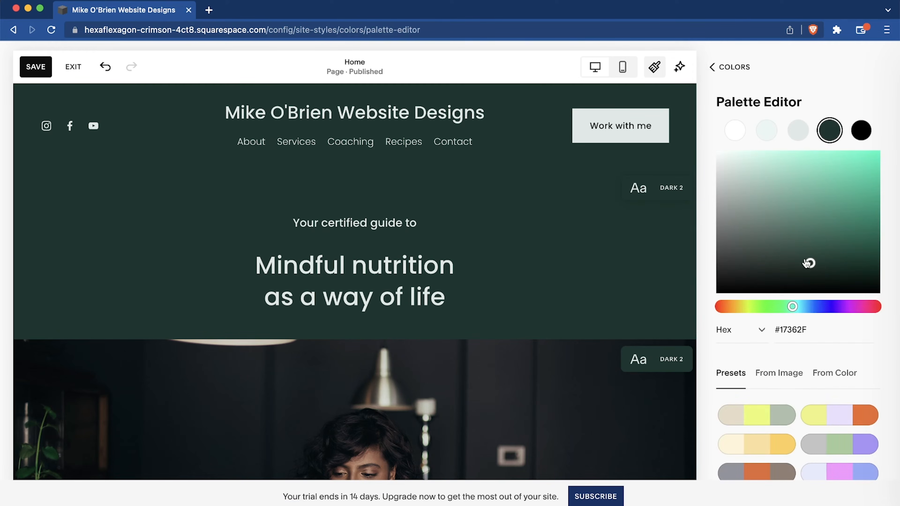
pyautogui.moveTo(810, 264); pyautogui.dragTo(795, 245)
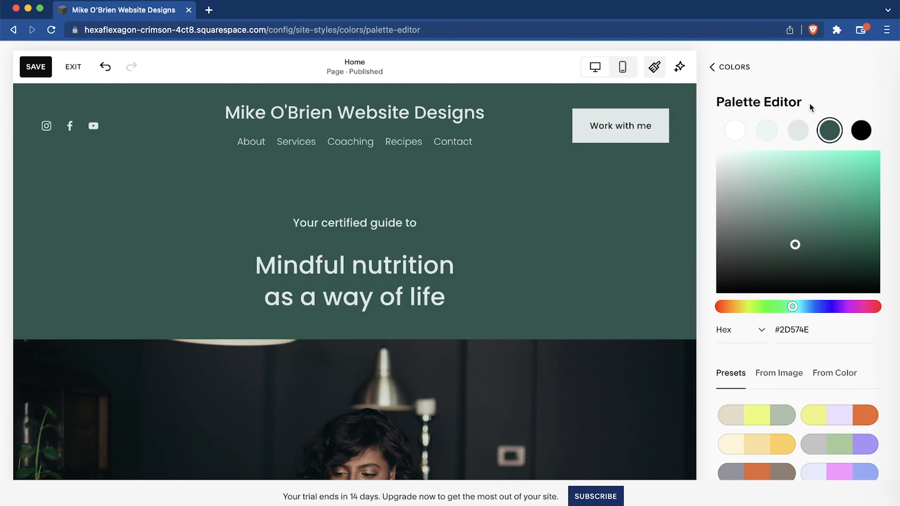
pyautogui.click(733, 68)
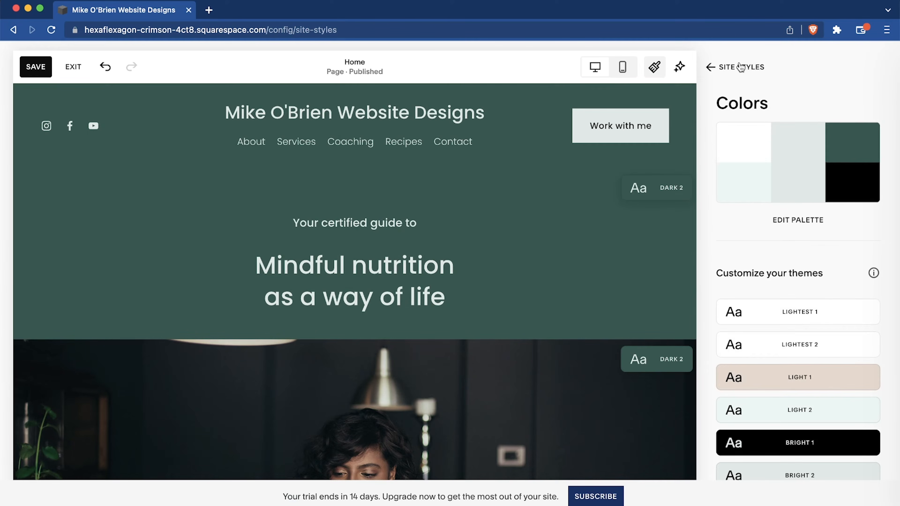
# Preview the Scale and Fade animation styles and set the site's animation style to None.
pyautogui.click(738, 67)
pyautogui.click(746, 219)
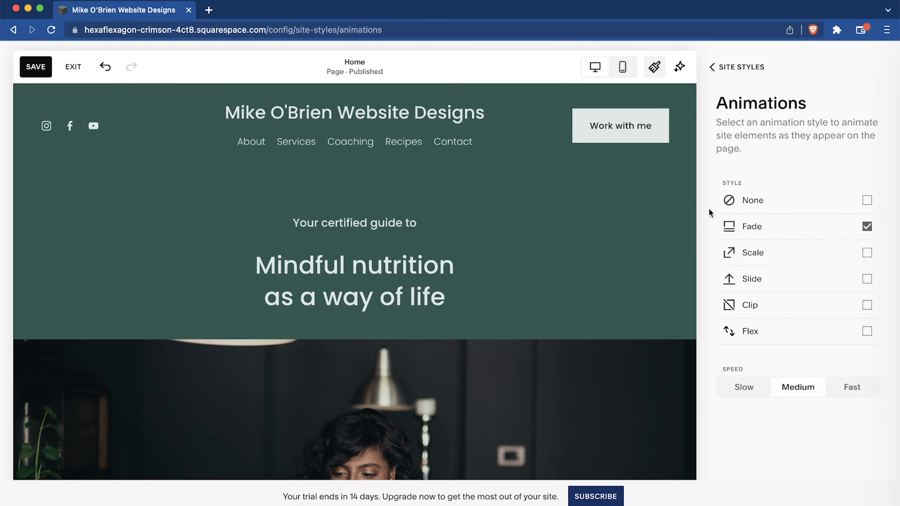
pyautogui.click(778, 250)
pyautogui.click(791, 226)
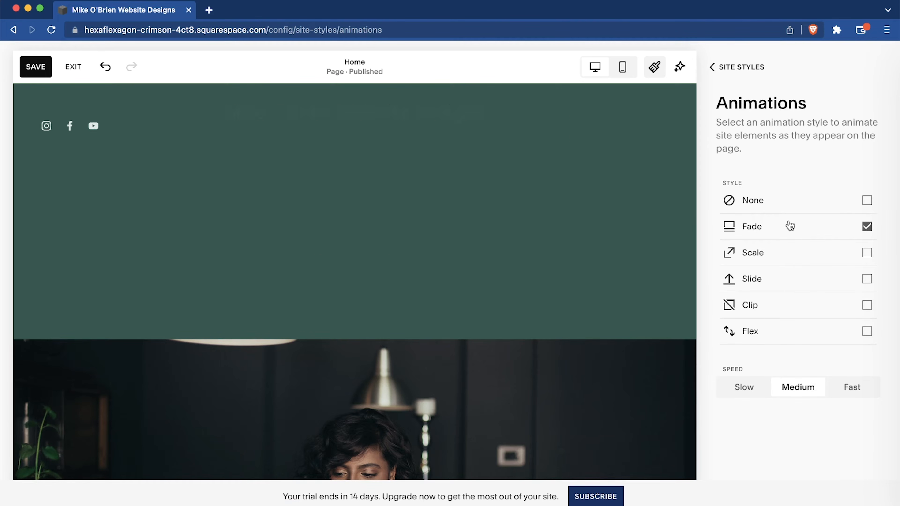
pyautogui.click(775, 207)
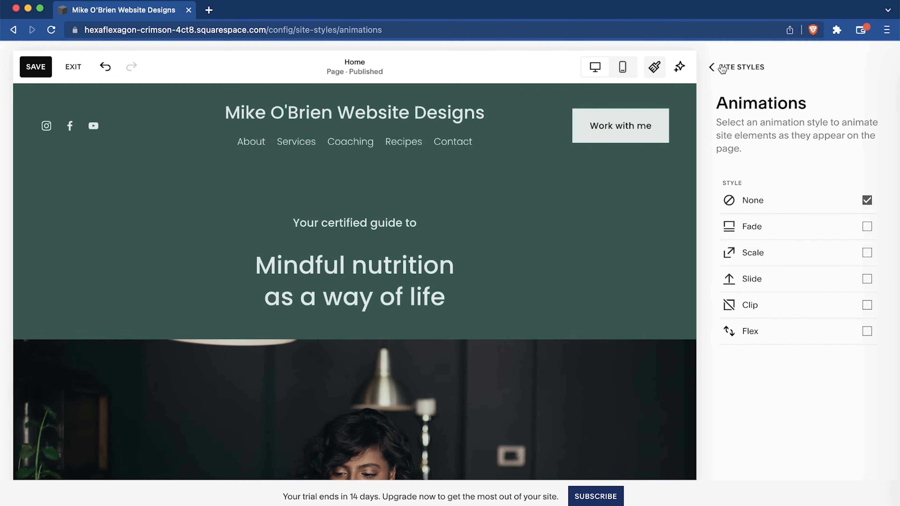
pyautogui.click(711, 66)
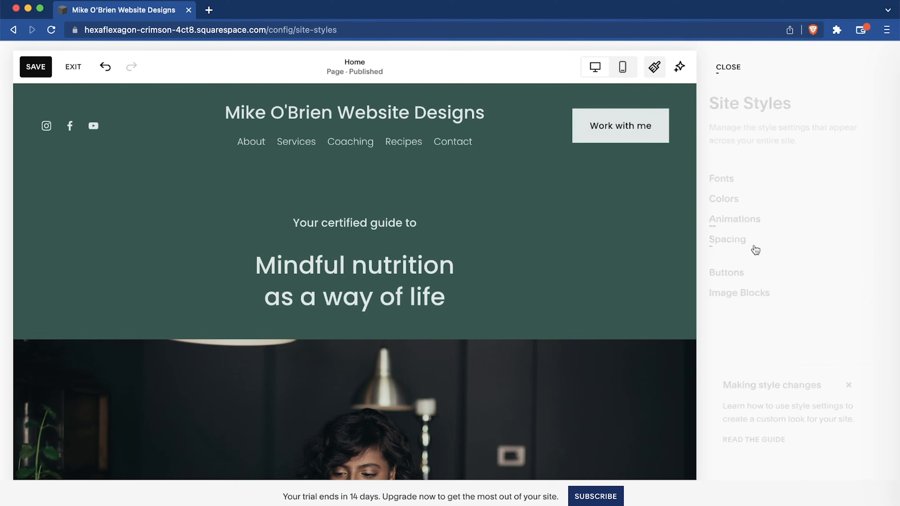
# Check the site spacing settings, then open the primary button styles and dismiss their introduction.
pyautogui.click(735, 248)
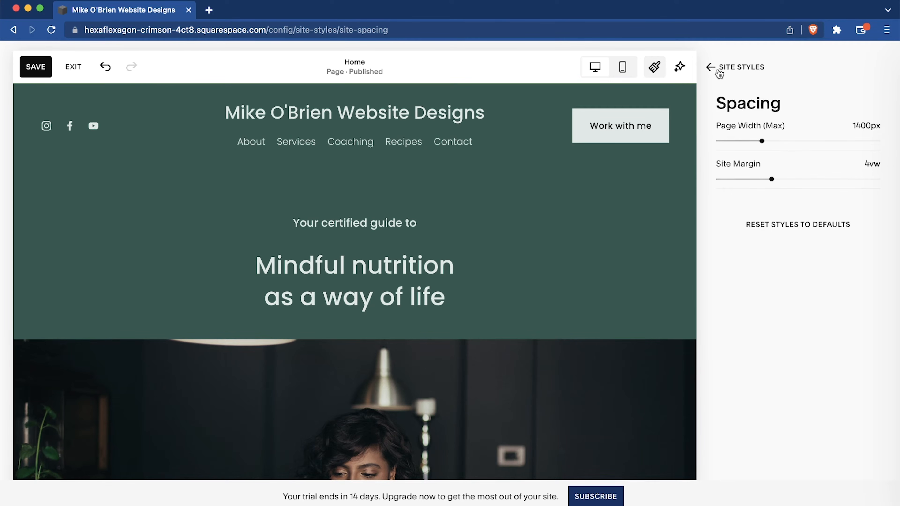
pyautogui.click(719, 71)
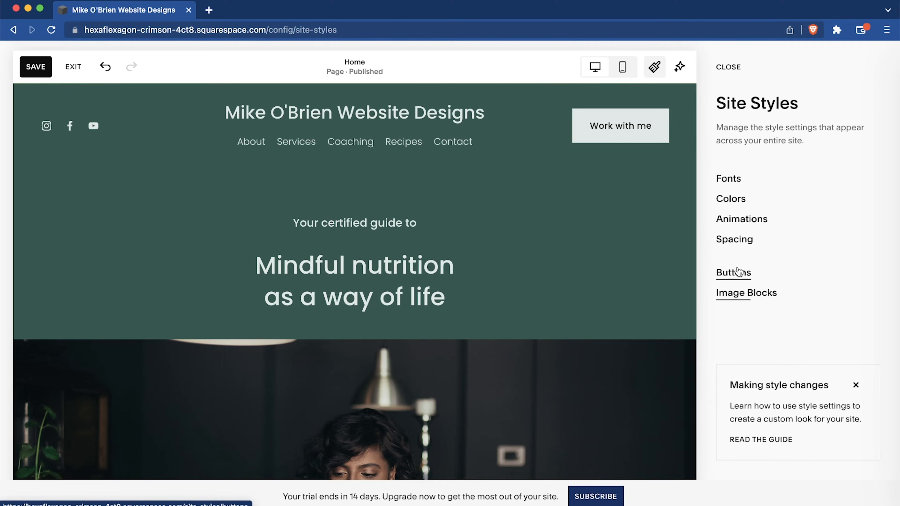
pyautogui.click(735, 273)
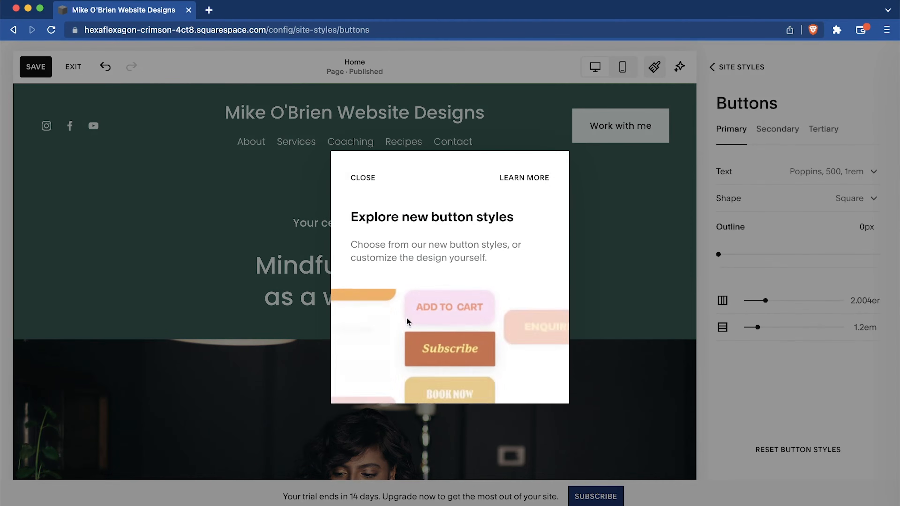
pyautogui.click(365, 178)
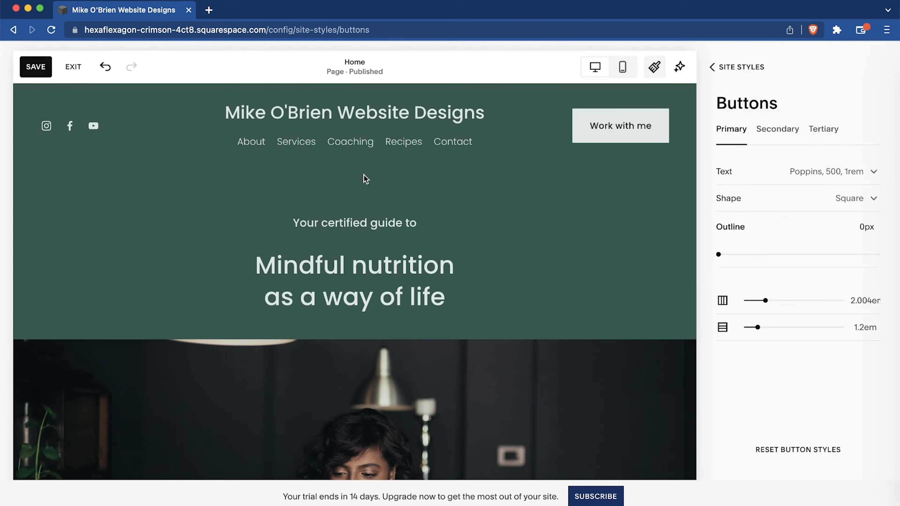
pyautogui.scroll(-2, 546, 305)
pyautogui.scroll(2, 547, 305)
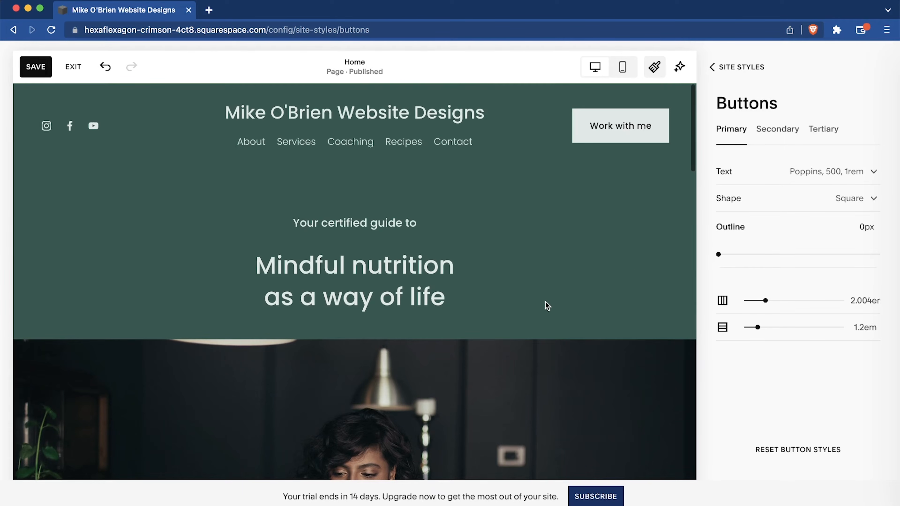
# Set the primary button shape to the filled Rounded Rectangle, then look over the Image Blocks style settings.
pyautogui.click(781, 204)
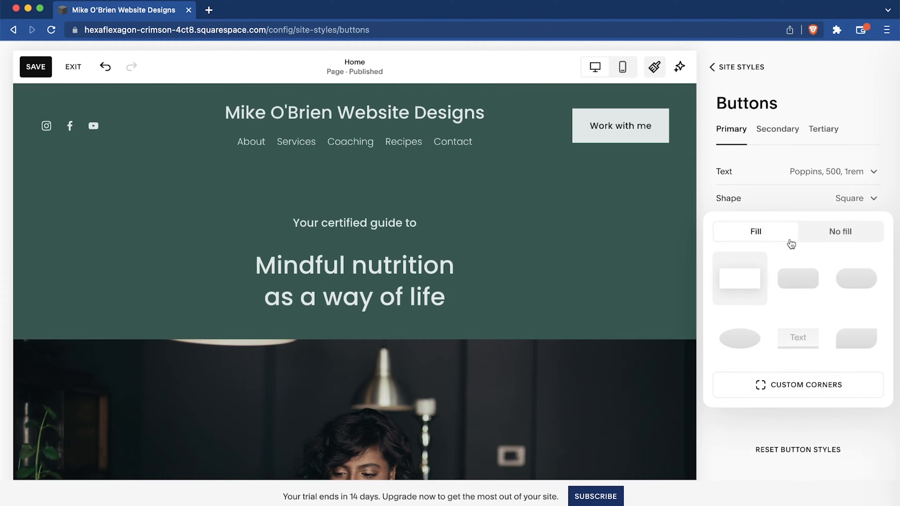
pyautogui.click(798, 282)
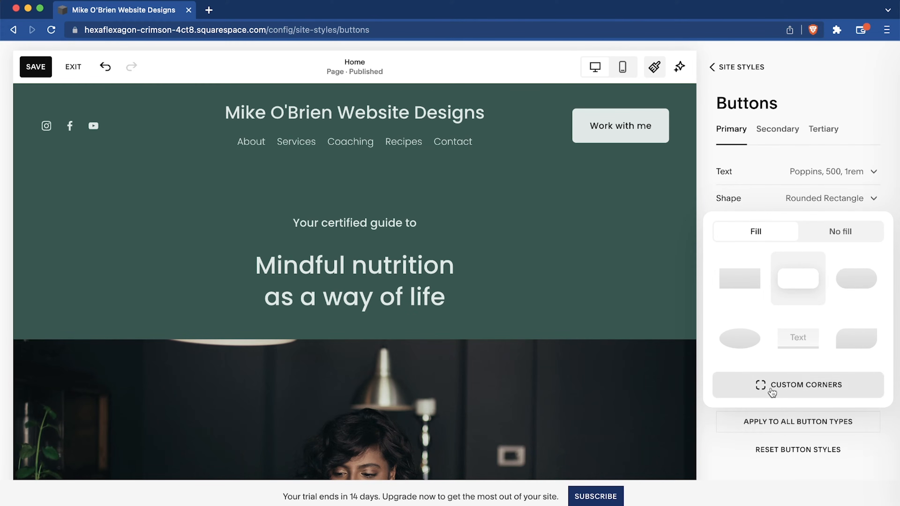
pyautogui.click(712, 67)
pyautogui.click(745, 299)
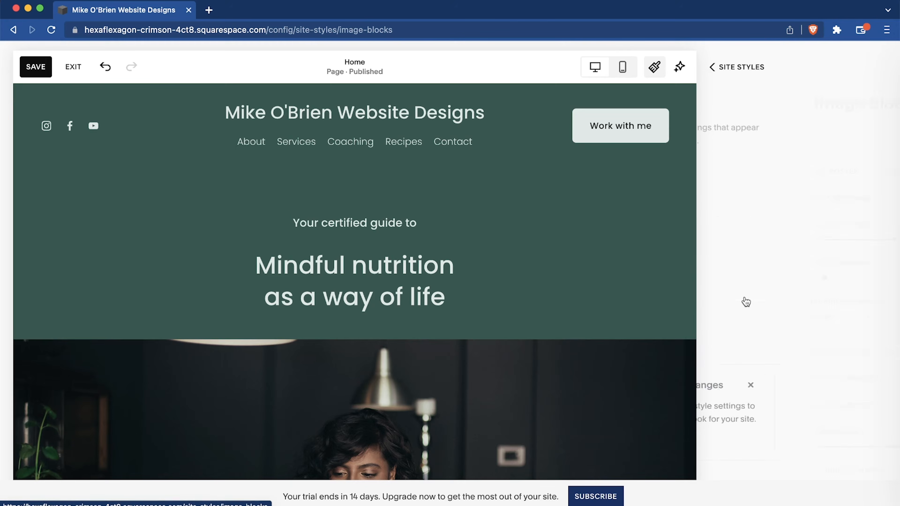
pyautogui.scroll(-5, 585, 318)
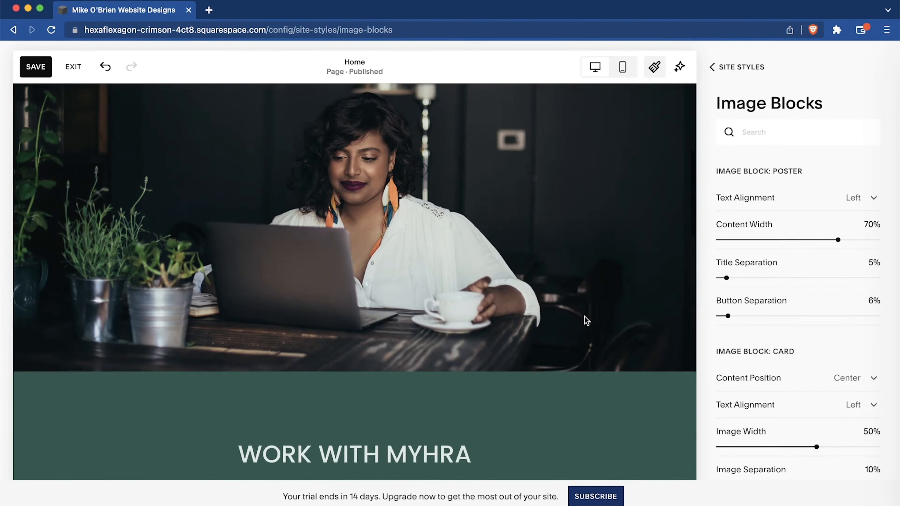
pyautogui.scroll(5, 584, 318)
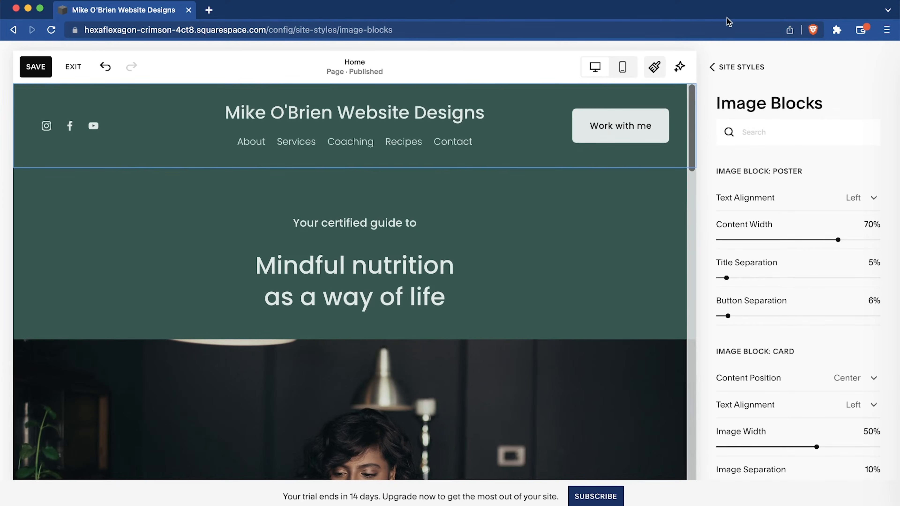
# Leave the site styles, dismiss the section error message and save the site changes.
pyautogui.click(710, 70)
pyautogui.click(715, 71)
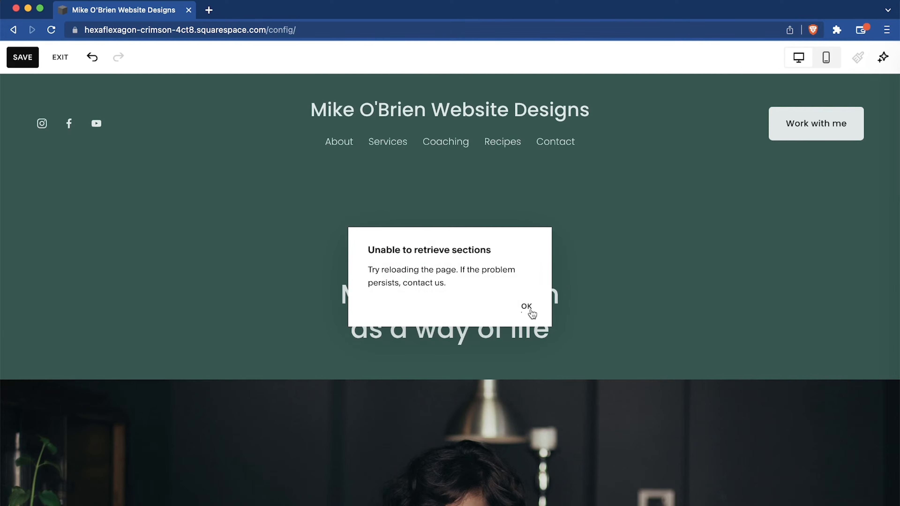
pyautogui.click(524, 309)
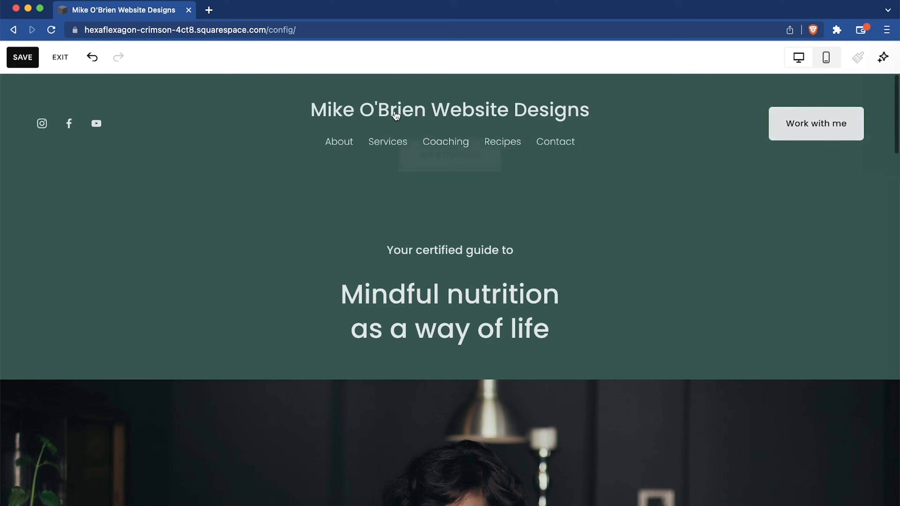
pyautogui.click(22, 58)
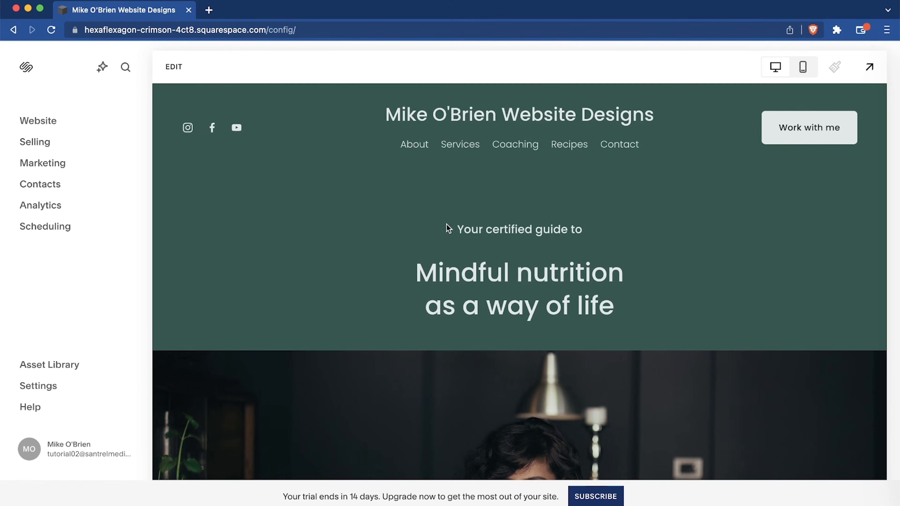
# Open the subscription plans and compare monthly with annual pricing, leaving annual payment selected.
pyautogui.click(599, 497)
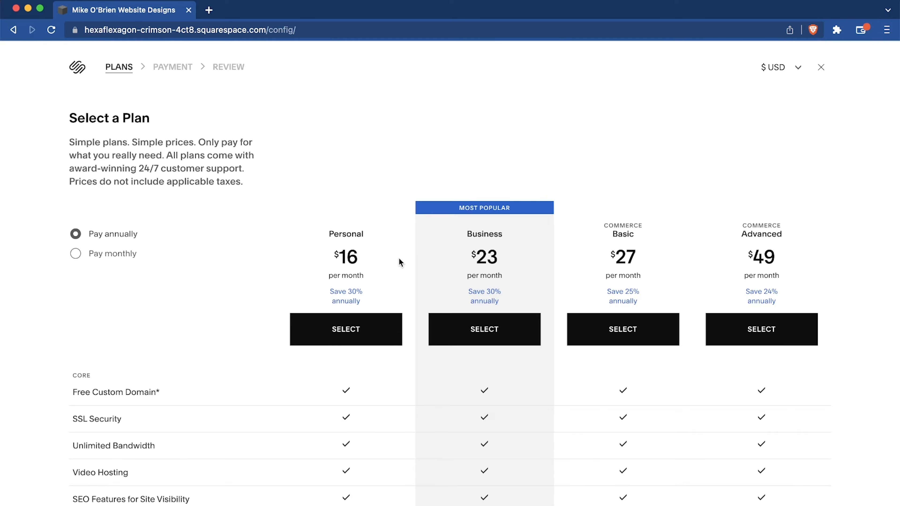
pyautogui.click(99, 254)
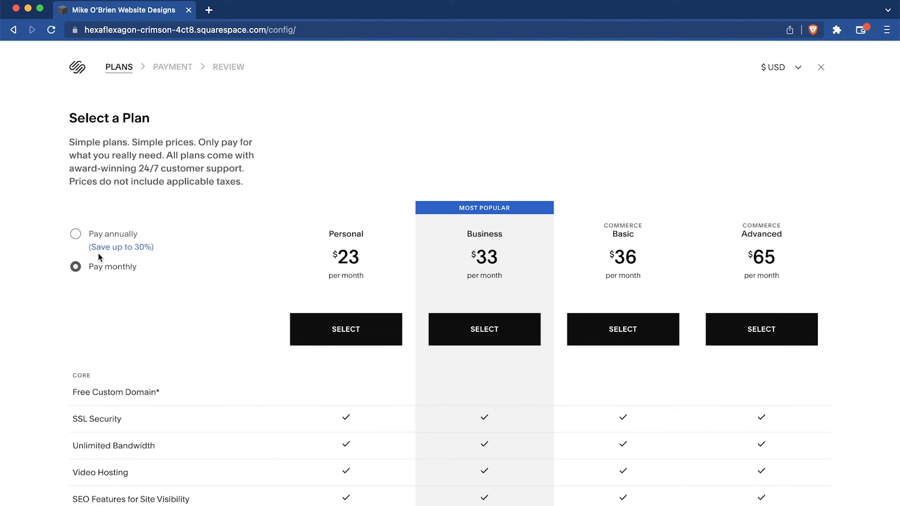
pyautogui.click(117, 236)
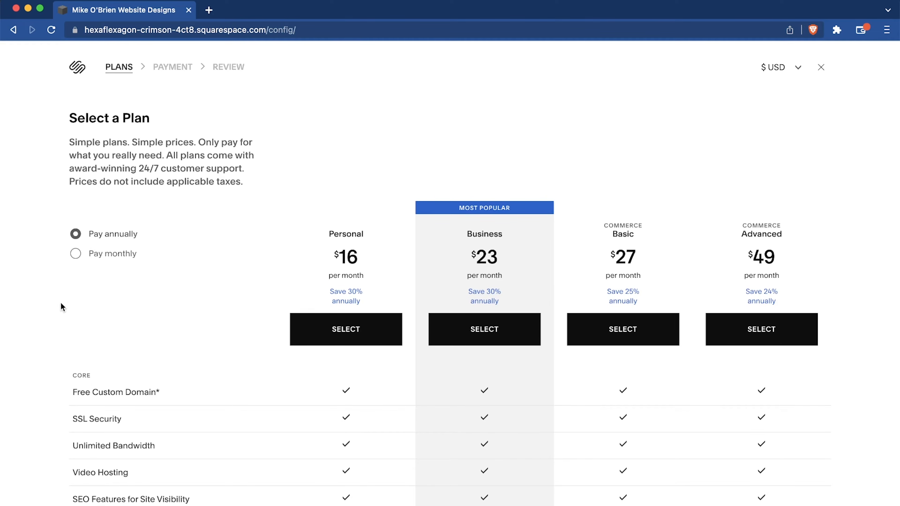
pyautogui.click(107, 253)
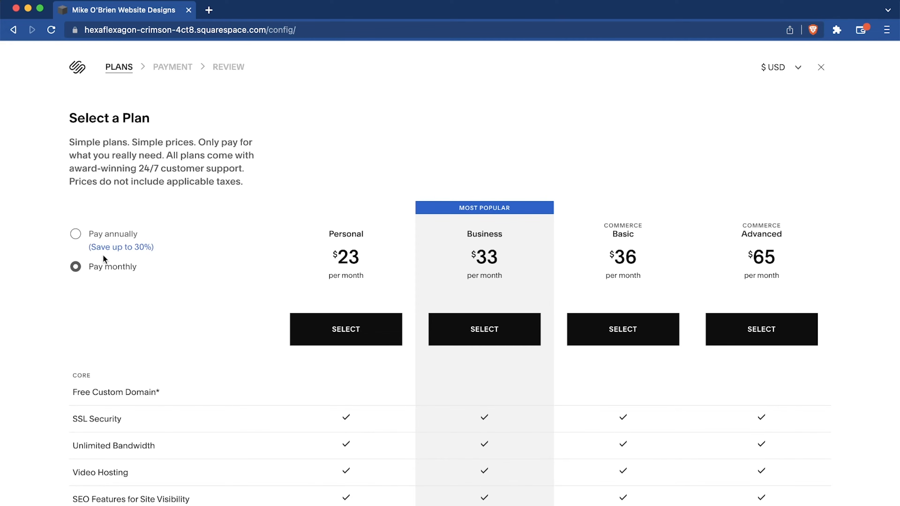
pyautogui.click(112, 233)
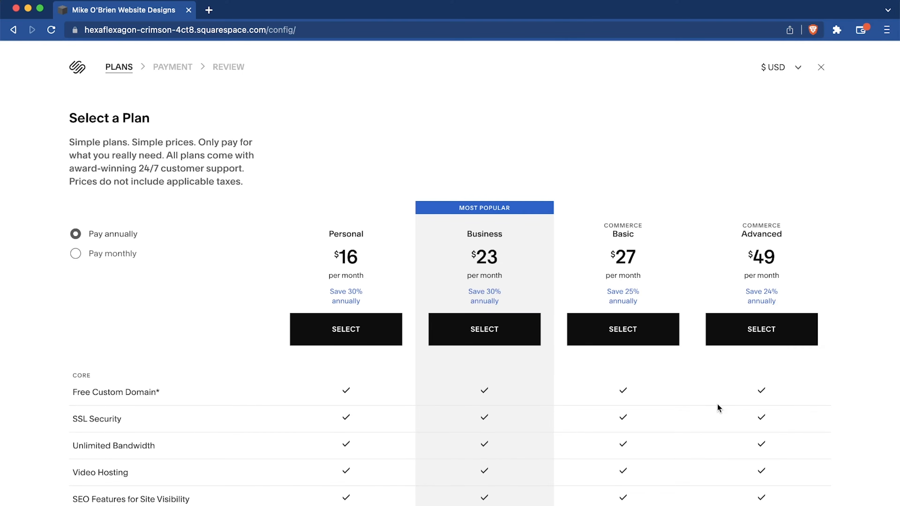
# Examine the feature comparison of the Personal, Business, Basic and Advanced plans, including core, commerce and marketing features.
pyautogui.scroll(-3, 718, 406)
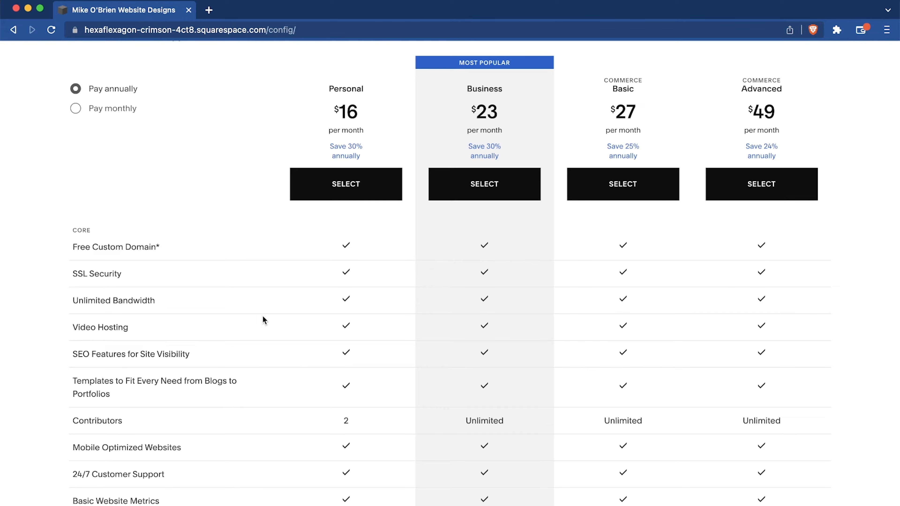
pyautogui.moveTo(241, 325)
pyautogui.scroll(-6, 237, 340)
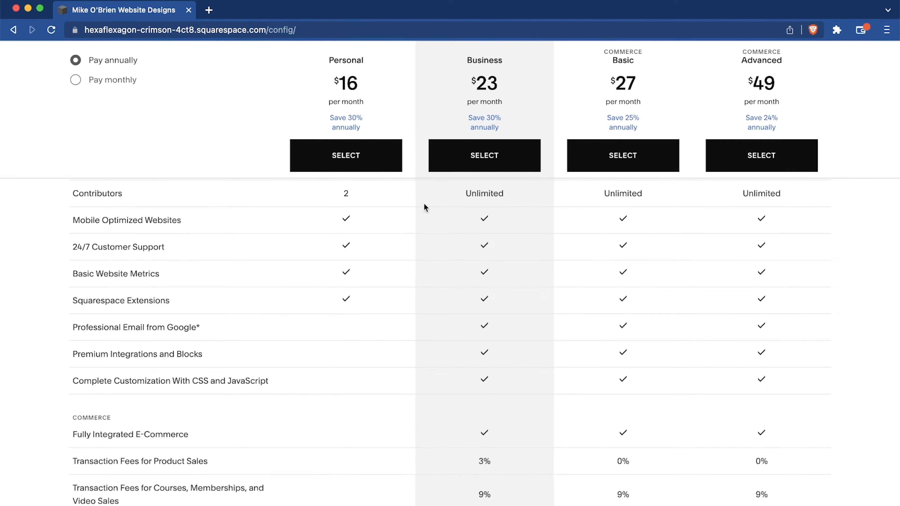
pyautogui.scroll(-3, 350, 358)
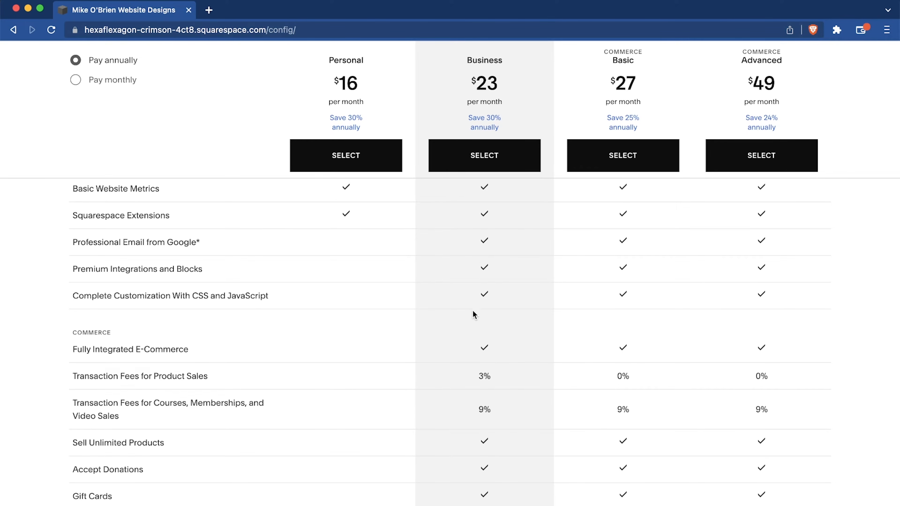
pyautogui.scroll(-4, 474, 318)
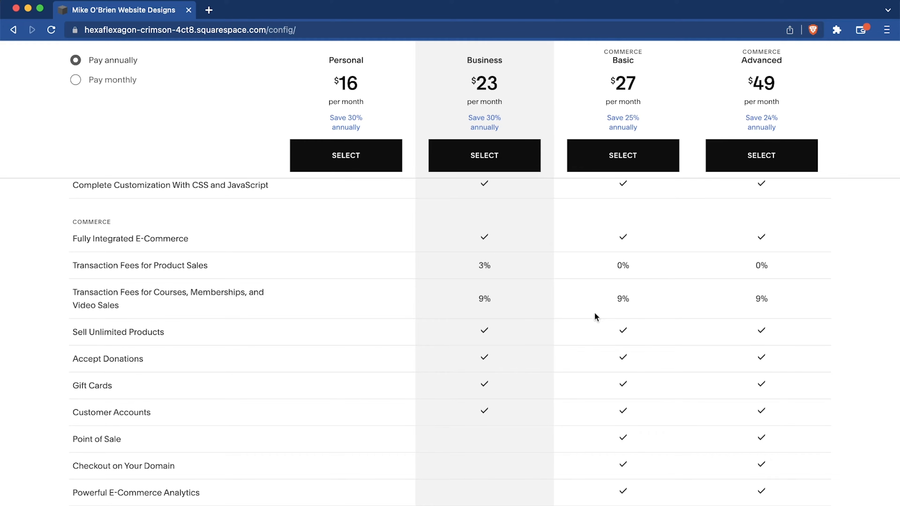
pyautogui.scroll(-3, 784, 343)
pyautogui.scroll(-3, 784, 343)
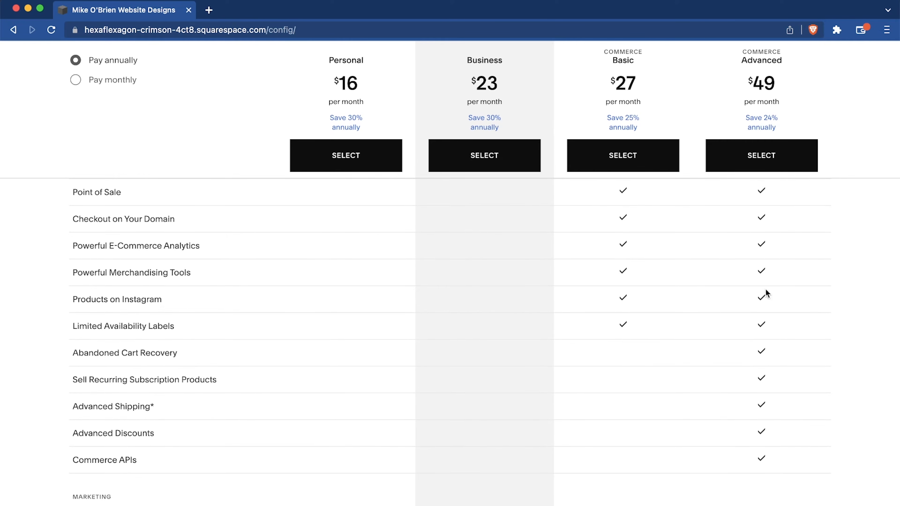
pyautogui.scroll(-2, 749, 342)
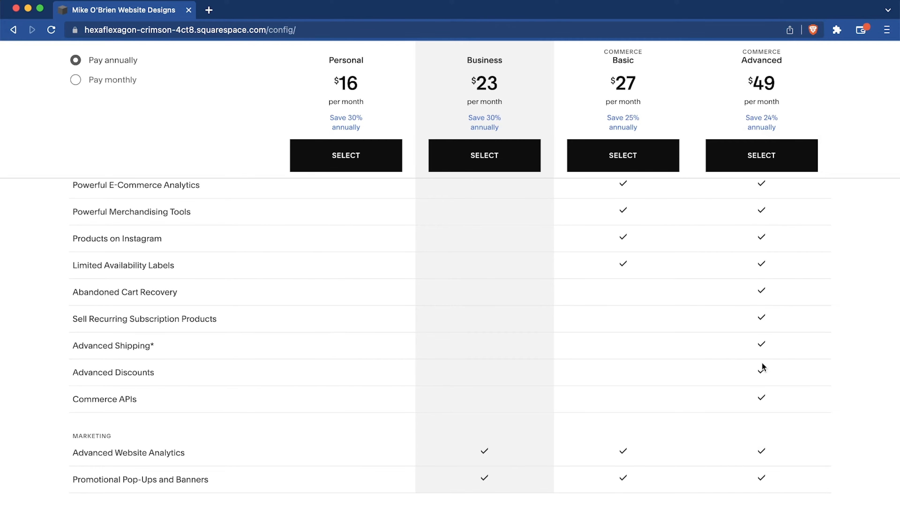
pyautogui.scroll(-1, 797, 413)
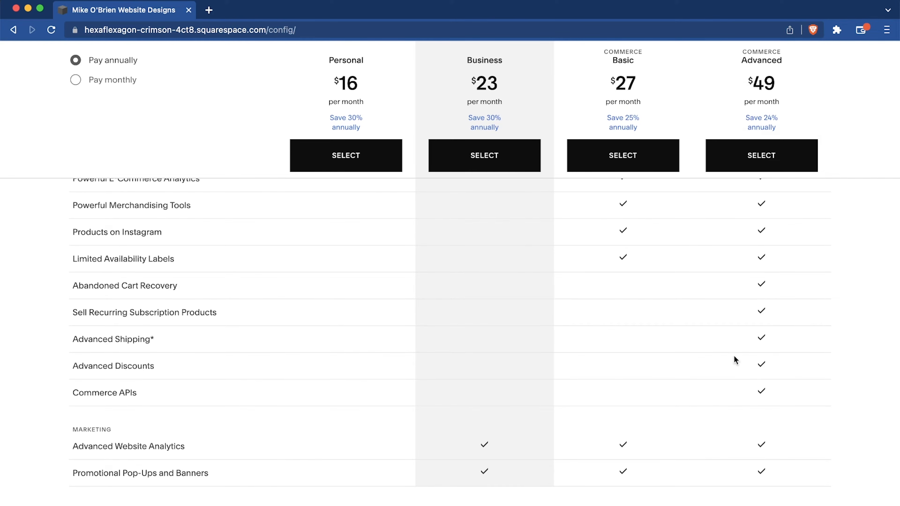
pyautogui.scroll(15, 734, 356)
pyautogui.scroll(10, 653, 328)
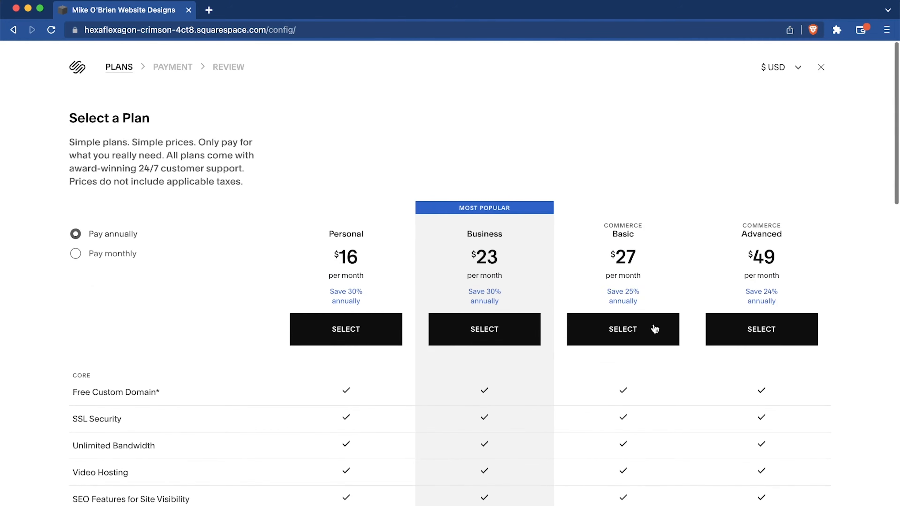
pyautogui.scroll(-2, 525, 269)
pyautogui.scroll(3, 499, 321)
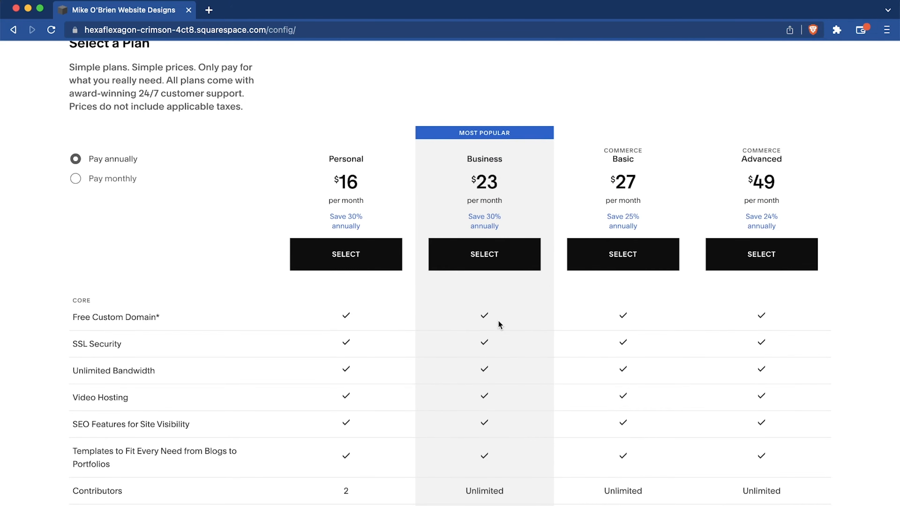
pyautogui.scroll(-5, 498, 321)
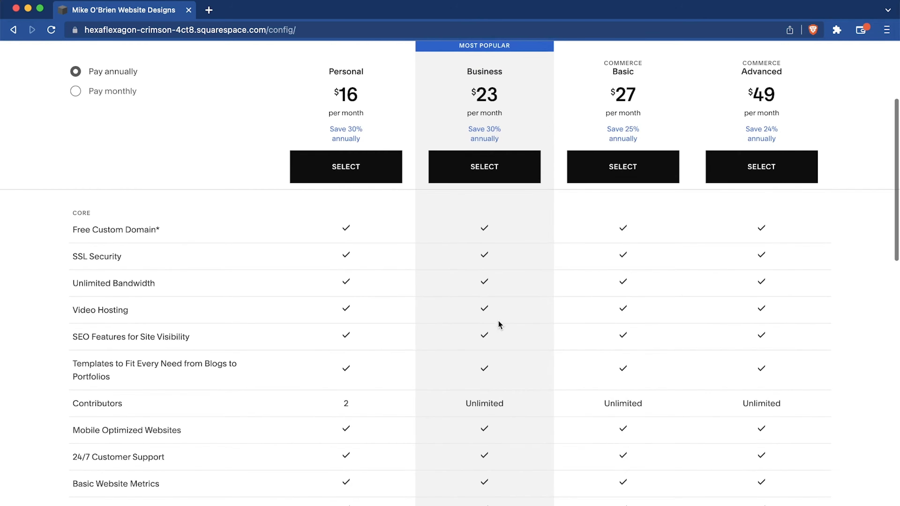
pyautogui.scroll(-8, 498, 320)
pyautogui.scroll(-2, 499, 322)
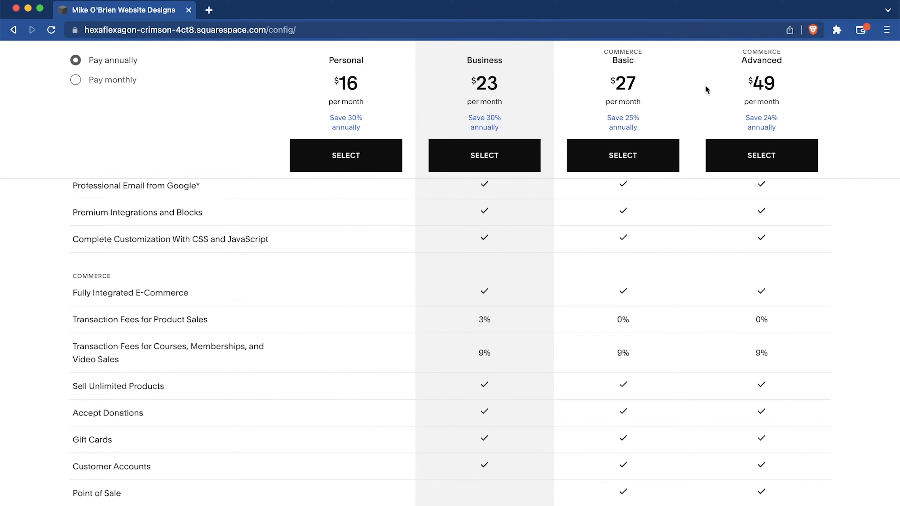
# Choose the annual Business plan, proceed to the order review and apply the promo code SANTREL10.
pyautogui.click(493, 153)
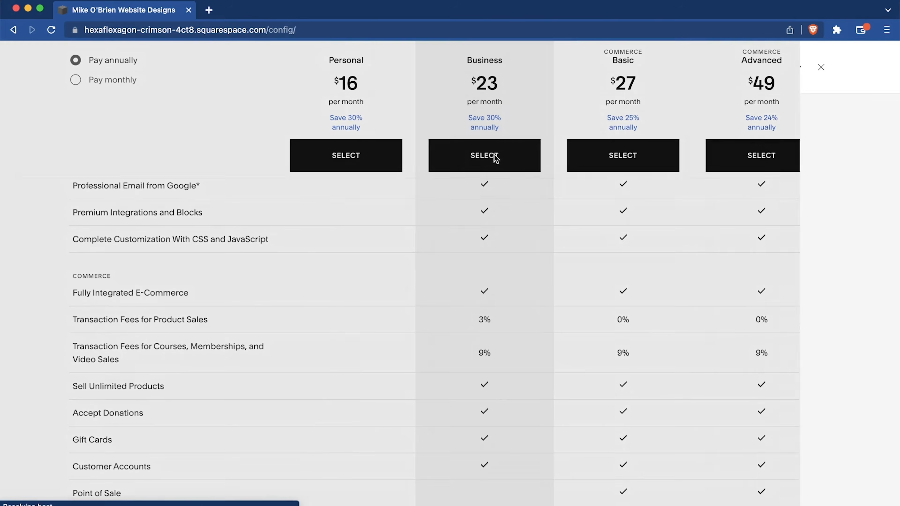
pyautogui.click(219, 212)
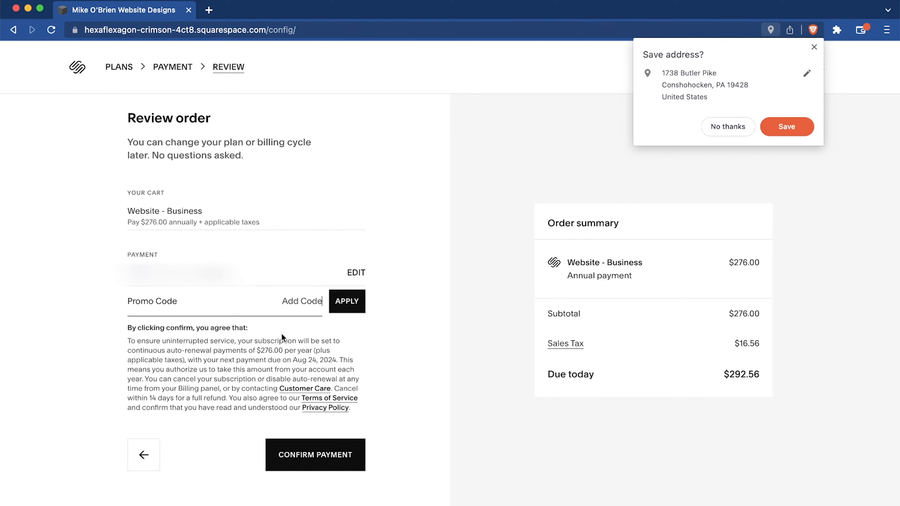
pyautogui.write('SANTREL10')
pyautogui.click(352, 302)
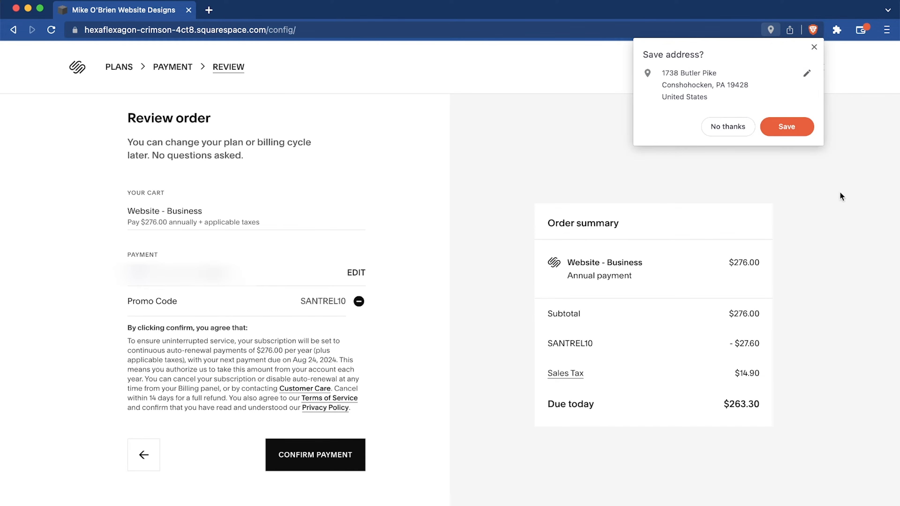
# Dismiss the browser's offer to save the address and confirm the payment for the Business plan.
pyautogui.click(814, 46)
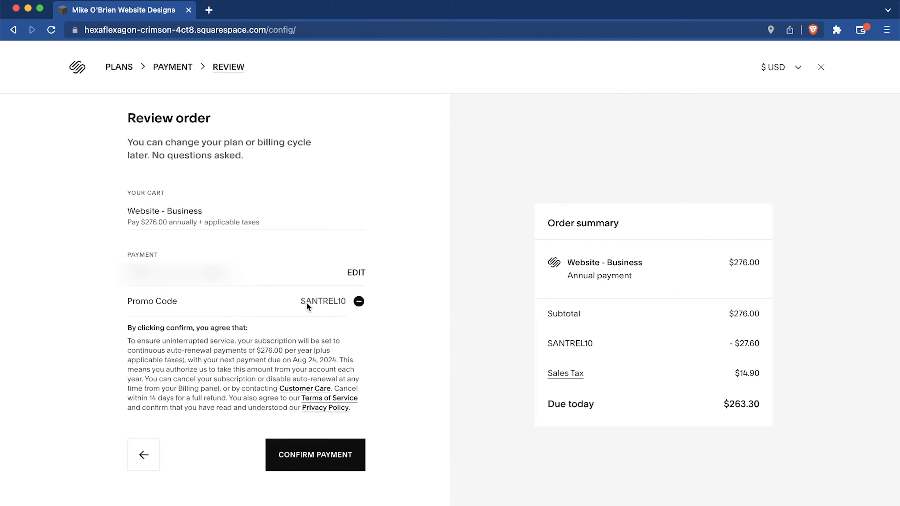
pyautogui.click(323, 455)
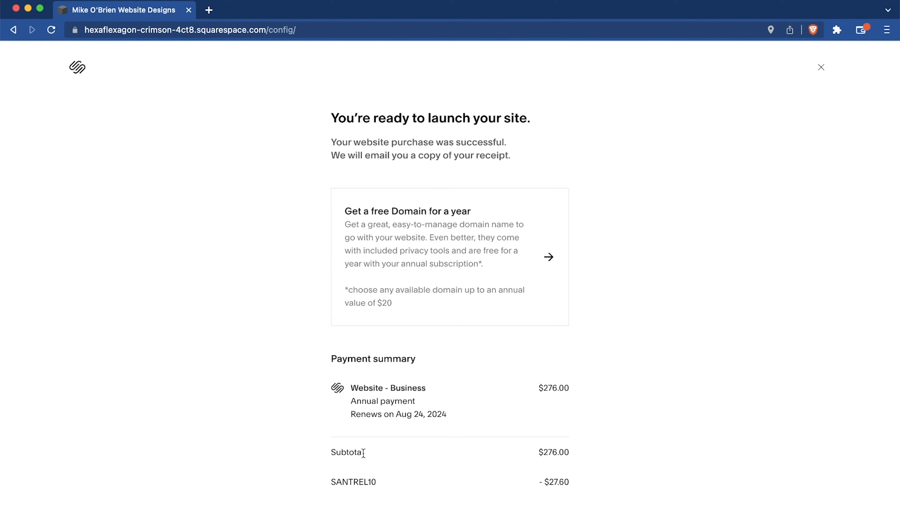
pyautogui.scroll(-5, 669, 353)
pyautogui.scroll(5, 670, 353)
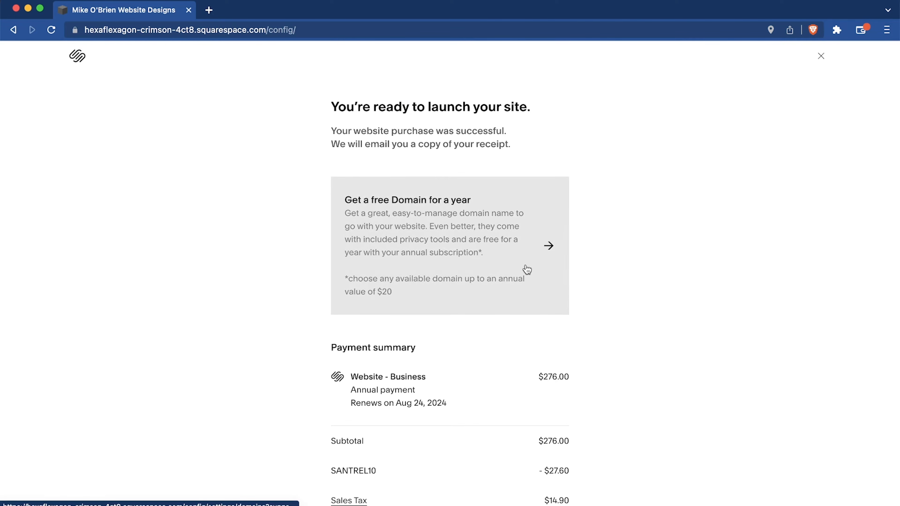
# Start claiming the free one-year domain and search for a new domain using the site owner's full name without spaces.
pyautogui.click(526, 270)
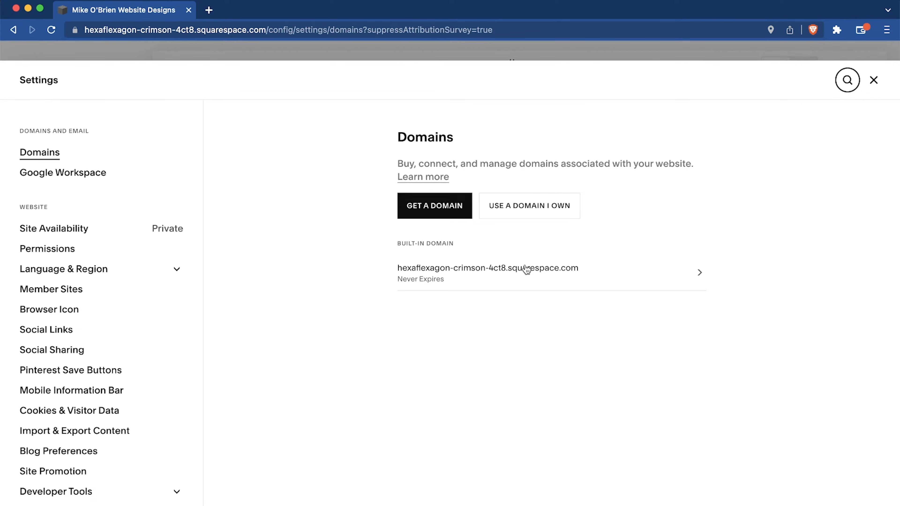
pyautogui.click(436, 208)
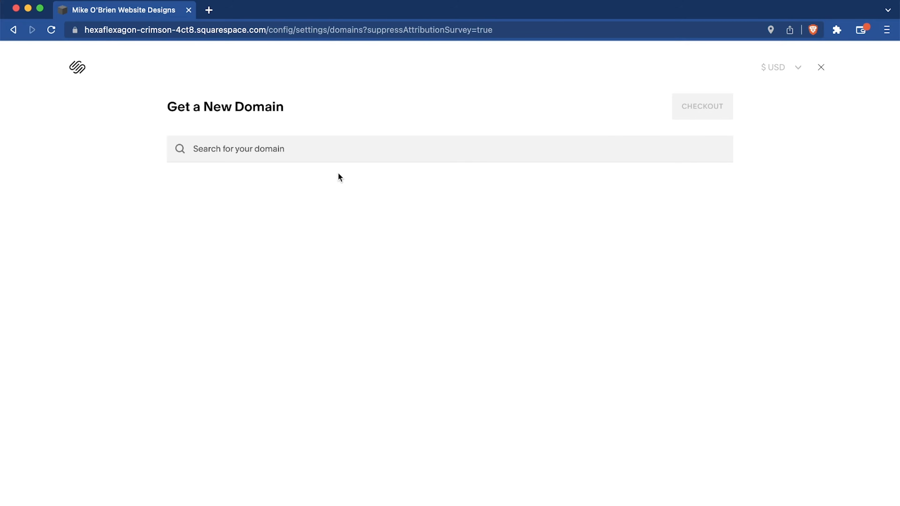
pyautogui.click(308, 149)
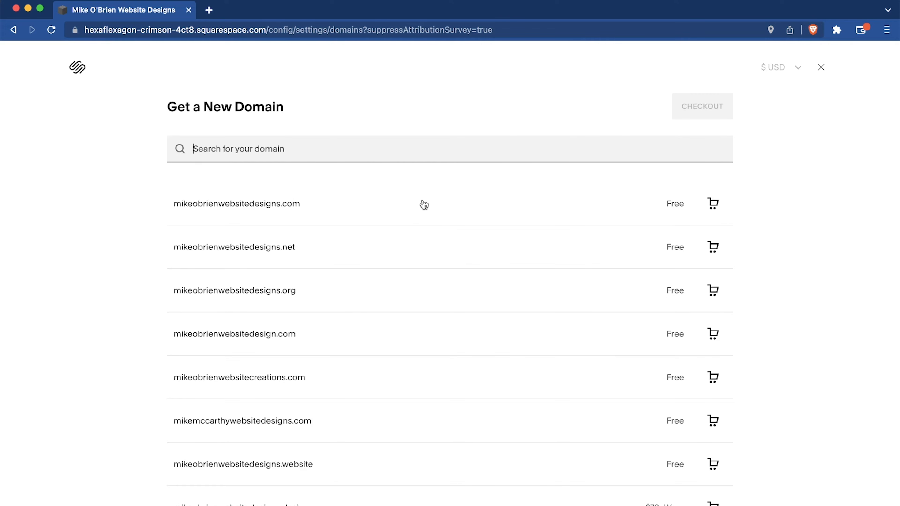
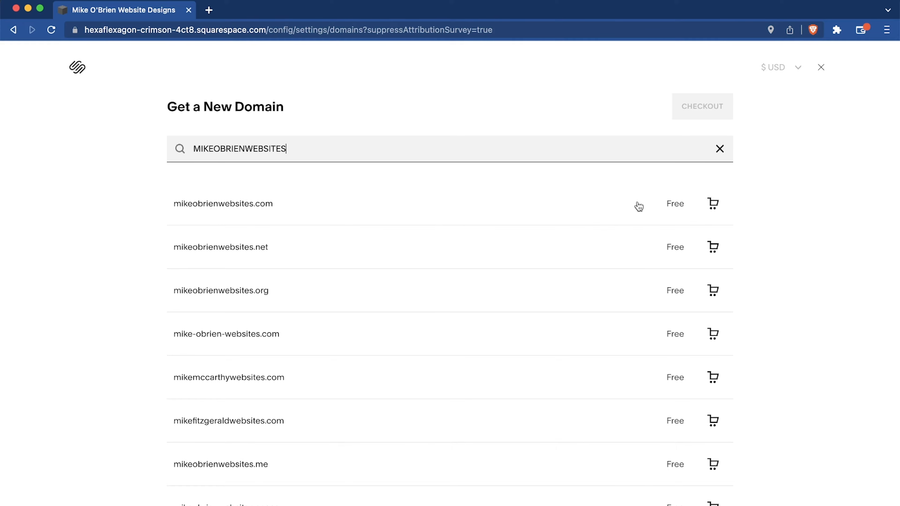
# Extend the domain search with WEBSITES, add the free .com match to the cart and check out to finish the domain registration.
pyautogui.click(615, 212)
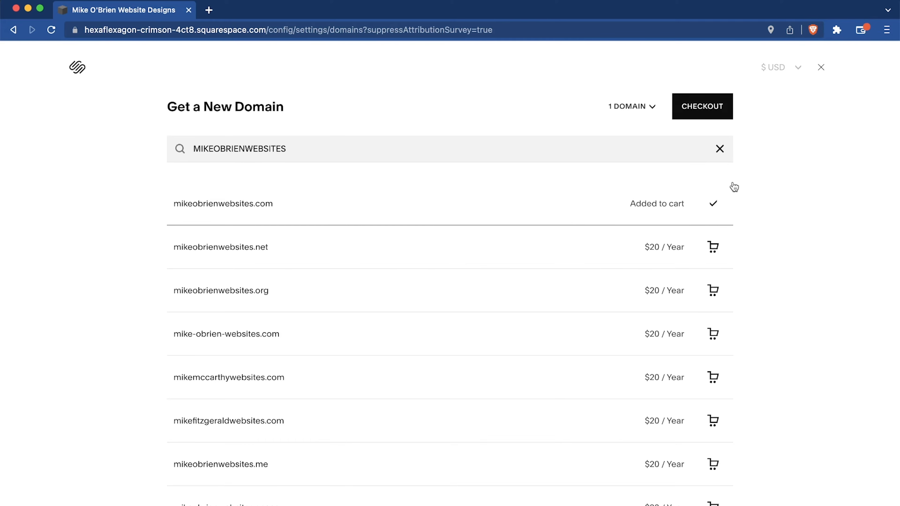
pyautogui.click(697, 105)
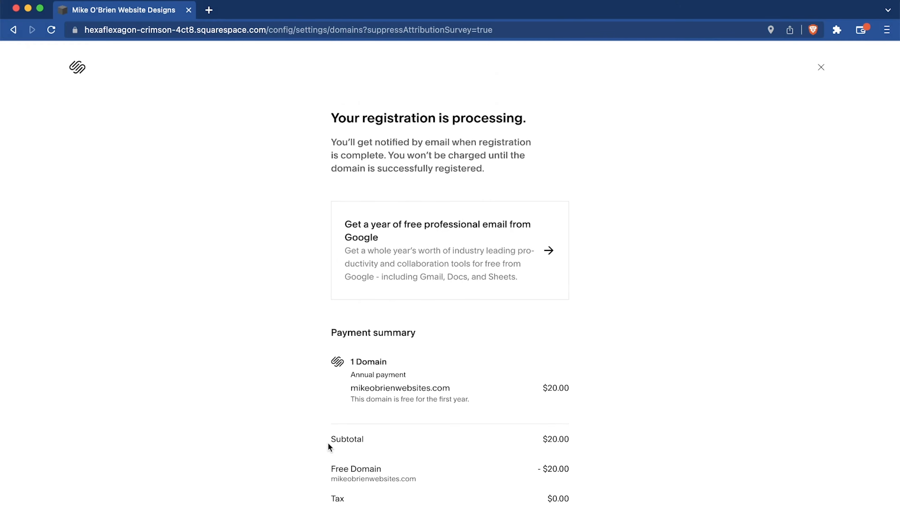
pyautogui.scroll(-3, 328, 443)
pyautogui.click(550, 467)
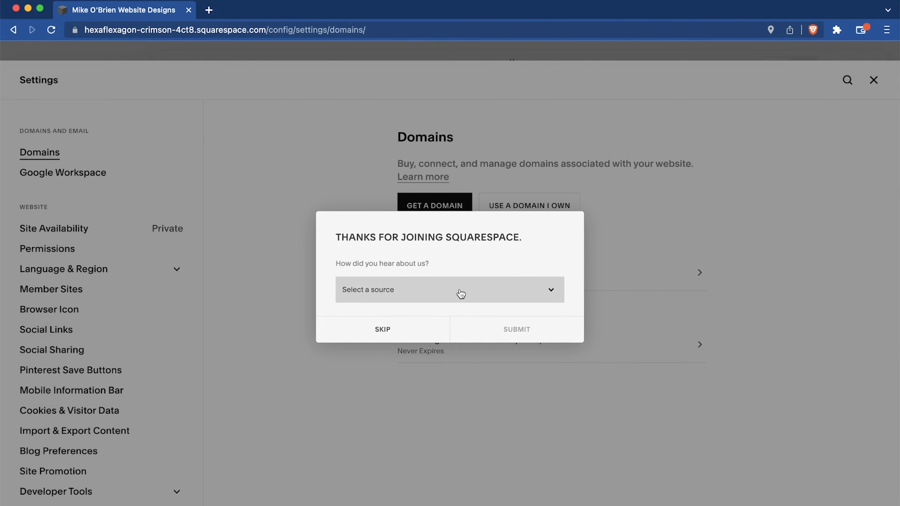
# Answer the survey on how you heard about Squarespace with YouTube, enter santrel medi as the show and submit it.
pyautogui.click(460, 293)
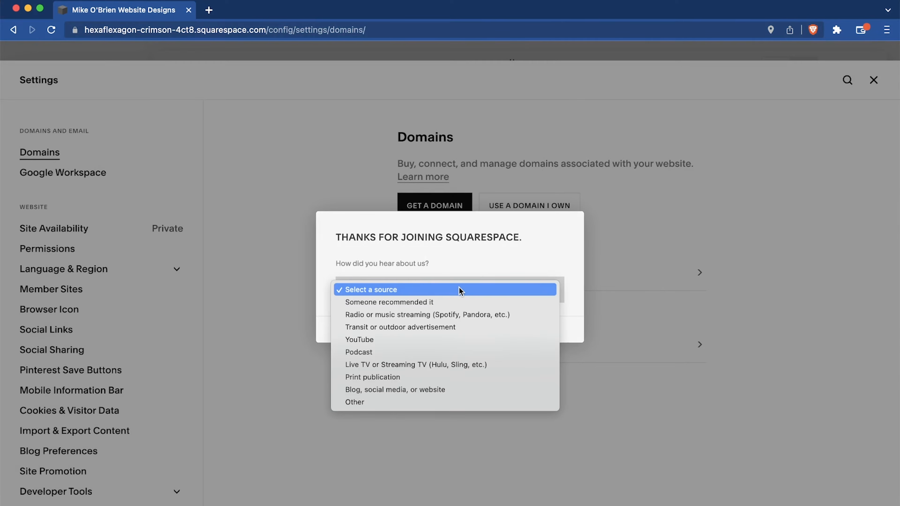
pyautogui.click(451, 269)
pyautogui.click(457, 297)
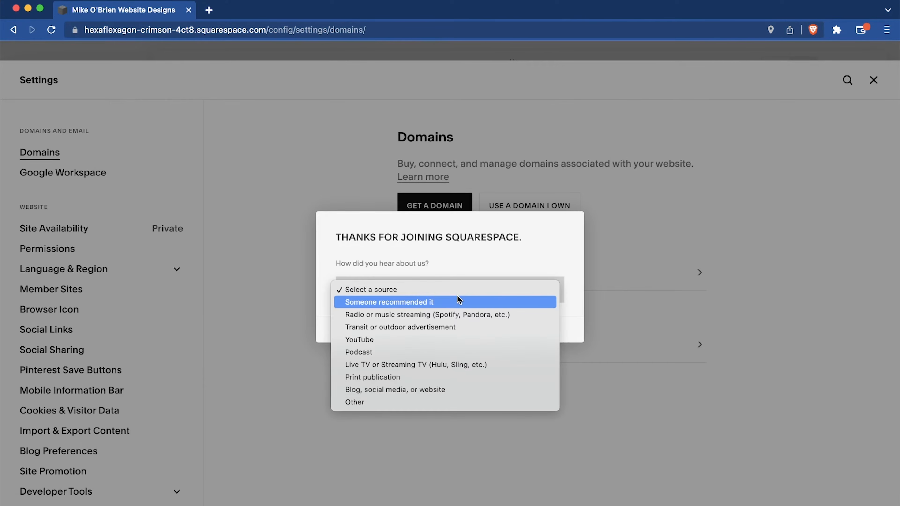
pyautogui.click(432, 339)
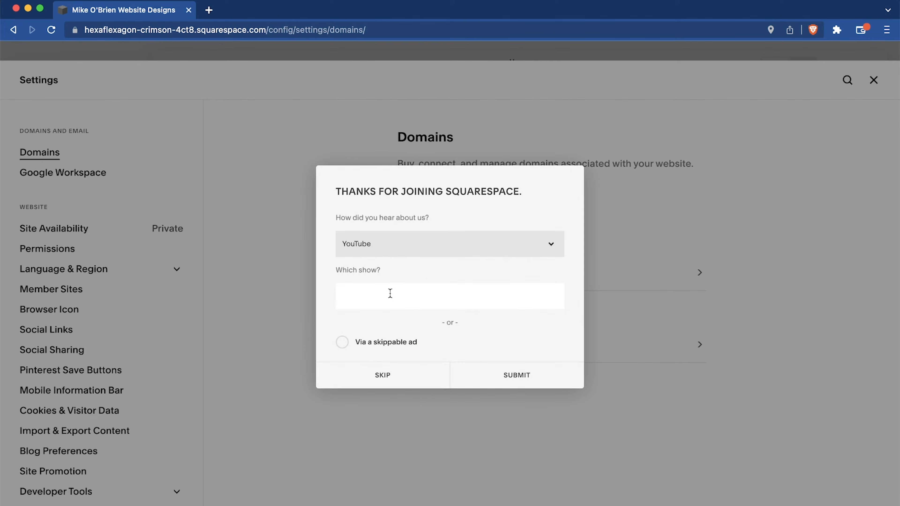
pyautogui.write('santrel media')
pyautogui.click(505, 377)
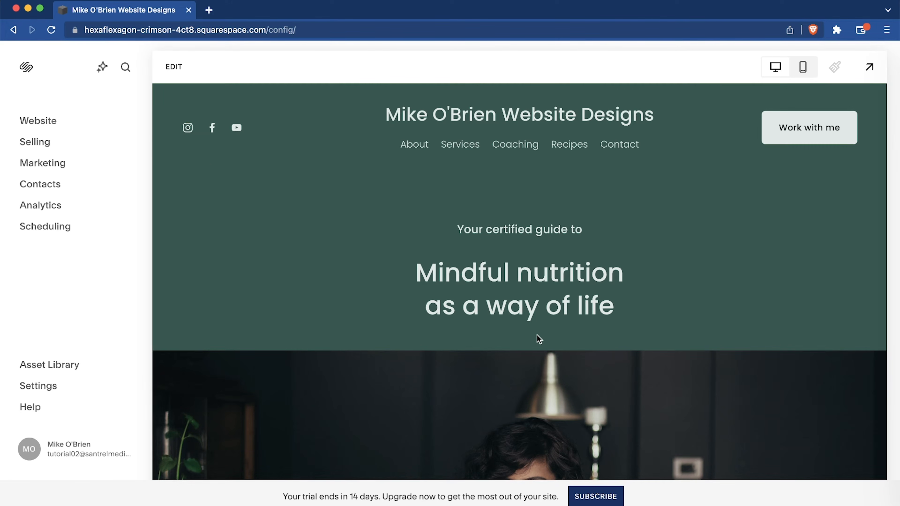
# Open the home page for editing and examine its sections from the header through to Nutrition Guidance.
pyautogui.click(173, 69)
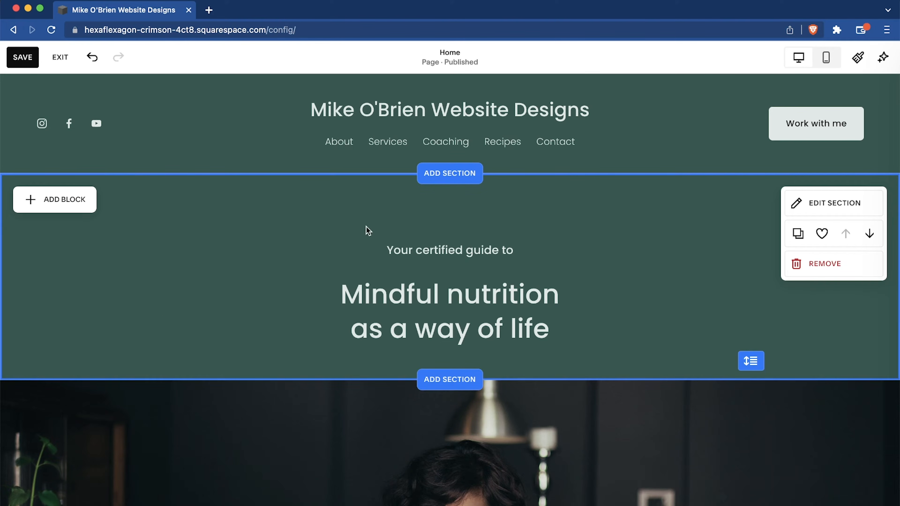
pyautogui.scroll(-10, 163, 309)
pyautogui.scroll(3, 163, 309)
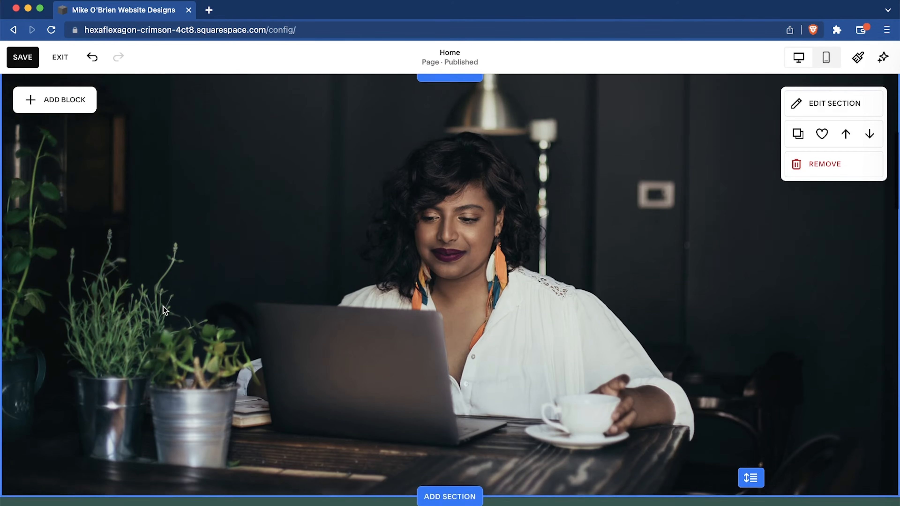
pyautogui.scroll(-8, 238, 352)
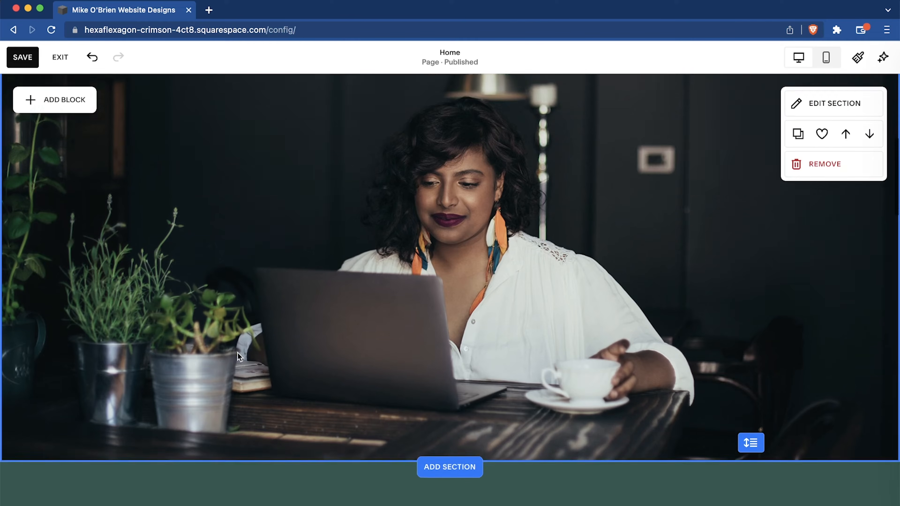
pyautogui.scroll(-3, 238, 352)
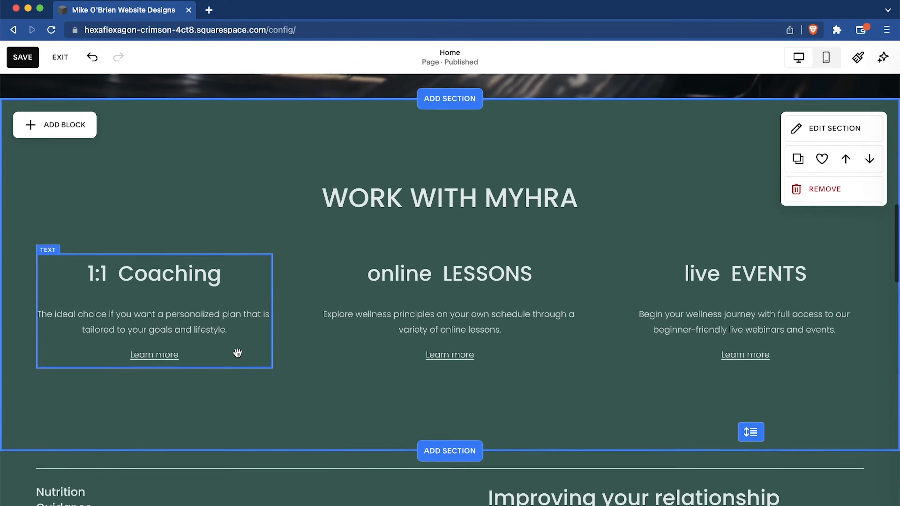
pyautogui.scroll(-7, 316, 402)
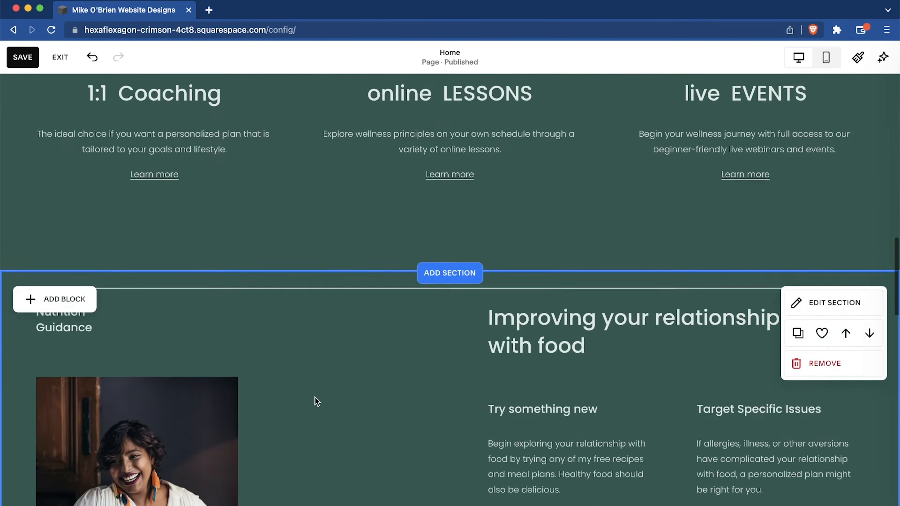
pyautogui.scroll(10, 437, 396)
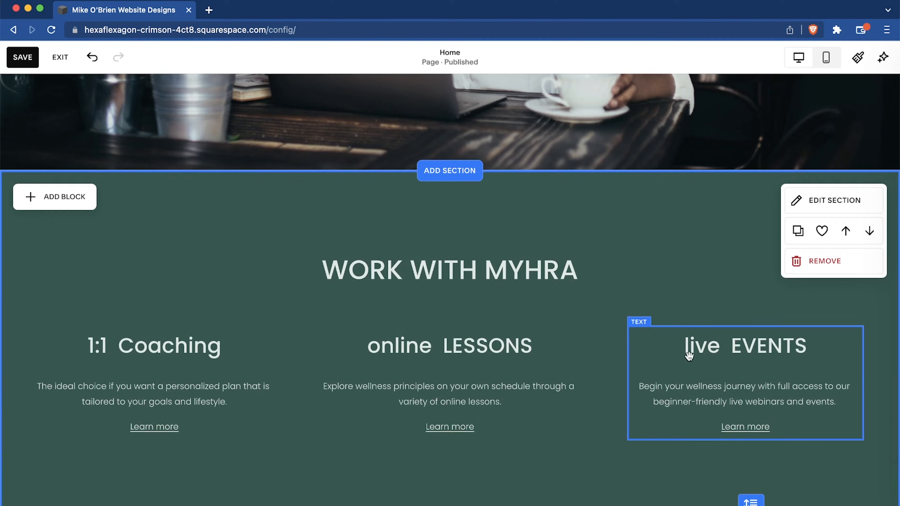
# Move the WORK WITH MYHRA heading slightly up within its section and select the last letters of its text.
pyautogui.moveTo(468, 280); pyautogui.dragTo(462, 259)
pyautogui.moveTo(519, 248); pyautogui.dragTo(488, 333)
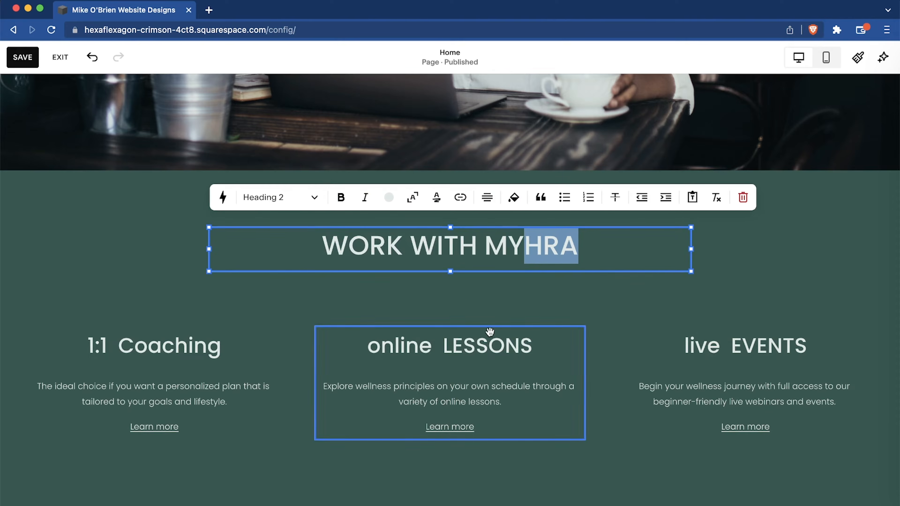
pyautogui.click(464, 300)
pyautogui.moveTo(509, 251)
pyautogui.mouseDown()
pyautogui.moveTo(430, 270)
pyautogui.moveTo(365, 252)
pyautogui.moveTo(651, 246)
pyautogui.moveTo(502, 255)
pyautogui.mouseUp()
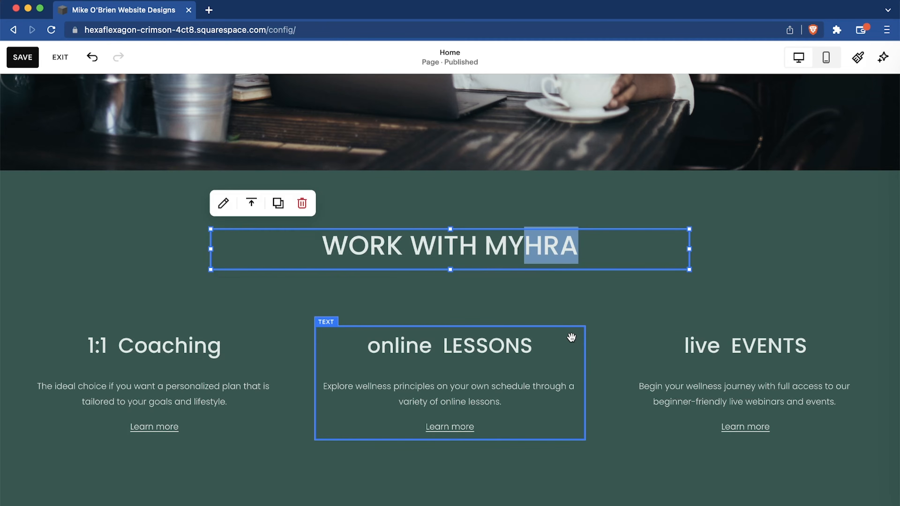
pyautogui.scroll(-4, 572, 337)
pyautogui.scroll(5, 572, 337)
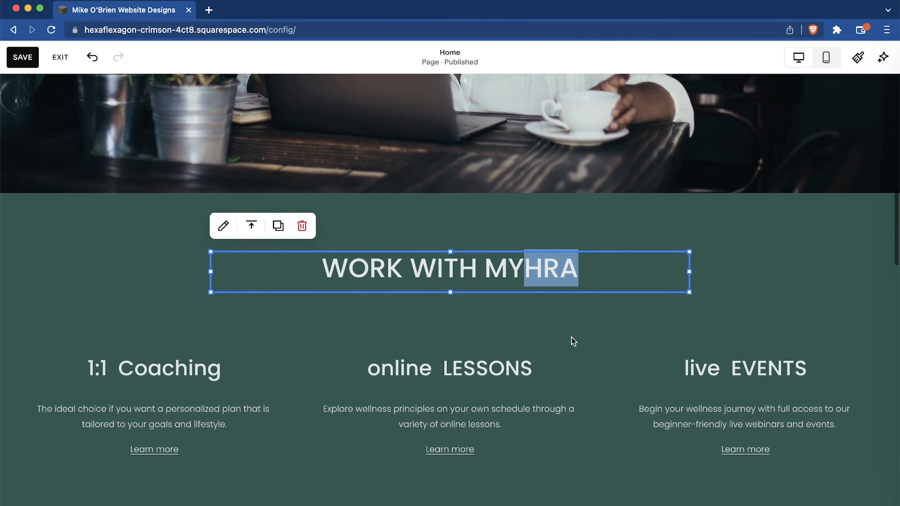
pyautogui.scroll(-3, 572, 337)
pyautogui.click(599, 240)
# Remove the home page's first section containing the text "Mindful nutrition as a way of life".
pyautogui.scroll(15, 599, 237)
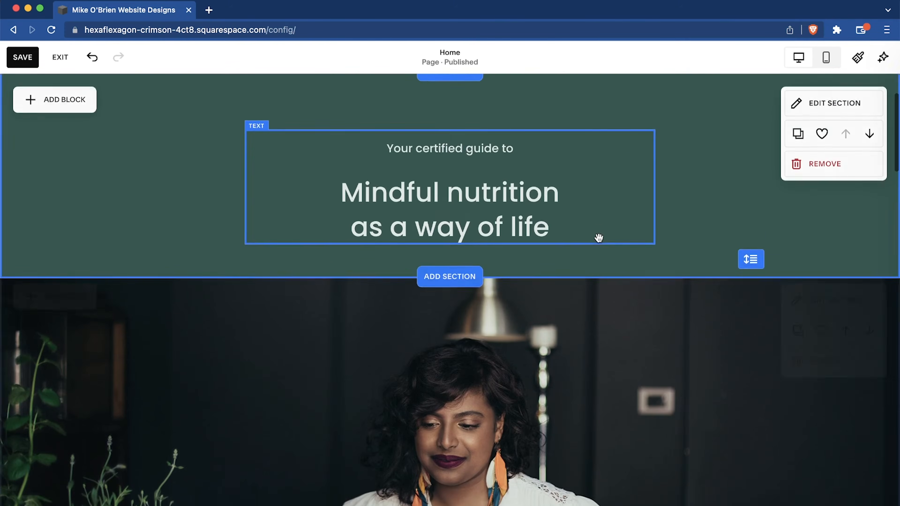
pyautogui.scroll(3, 599, 238)
pyautogui.click(599, 236)
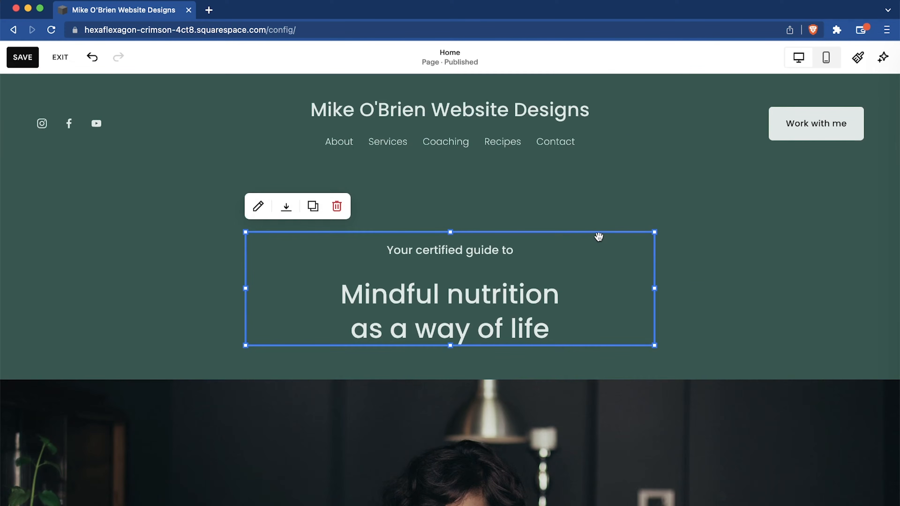
pyautogui.click(421, 221)
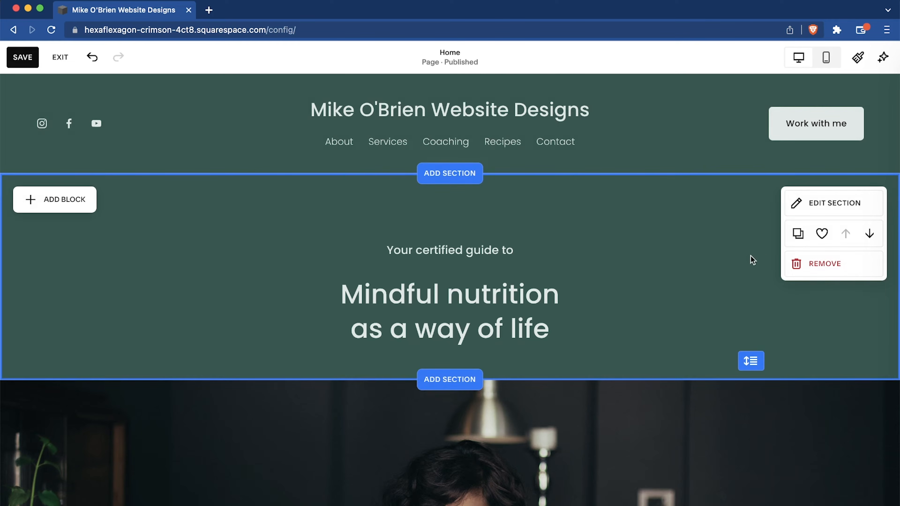
pyautogui.click(834, 272)
pyautogui.click(518, 308)
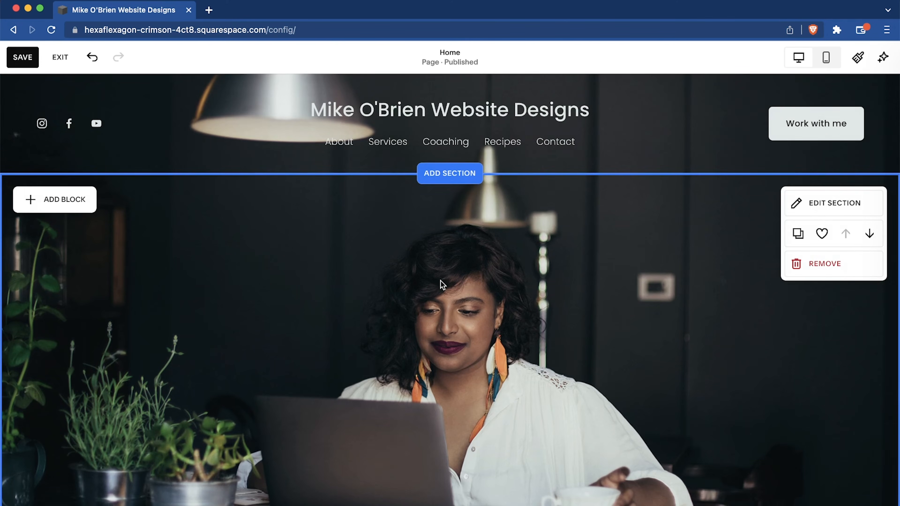
# Replace the background image of the home page's top section with mike2.jpg uploaded from the Personal Portfolio folder.
pyautogui.scroll(-5, 440, 281)
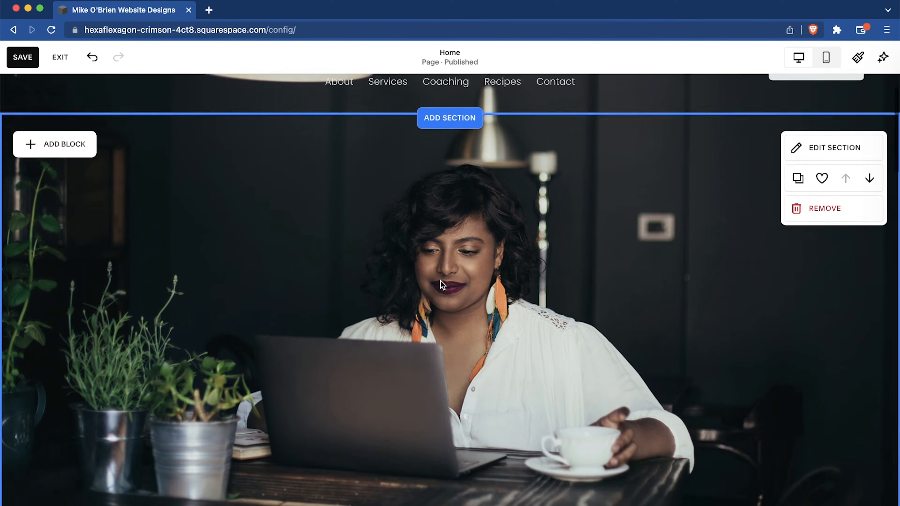
pyautogui.scroll(3, 440, 281)
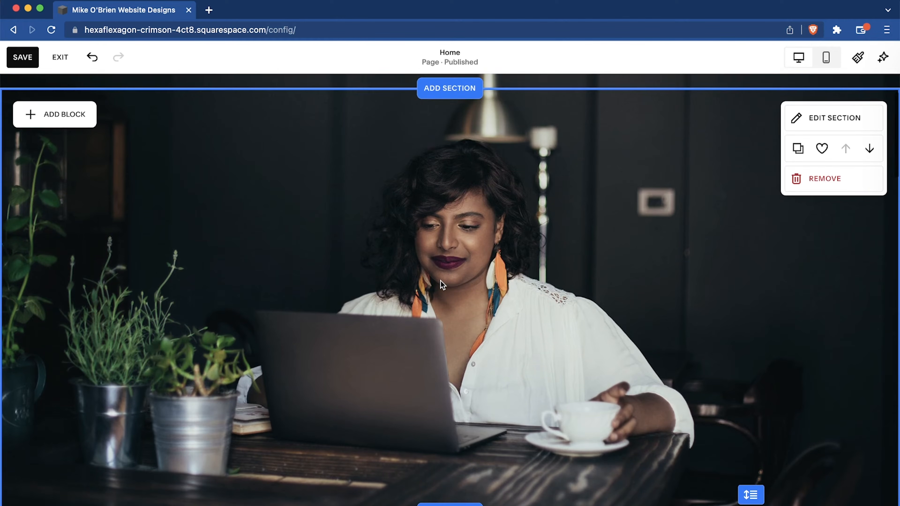
pyautogui.click(836, 118)
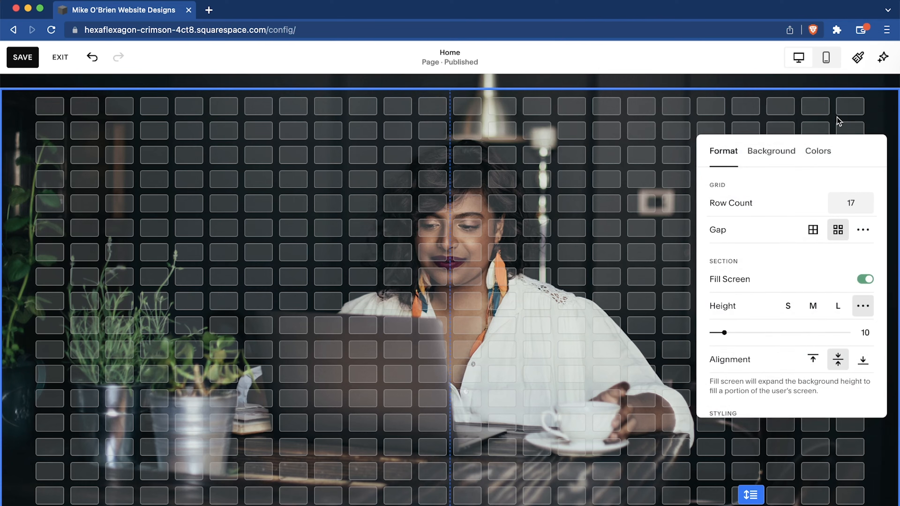
pyautogui.click(783, 157)
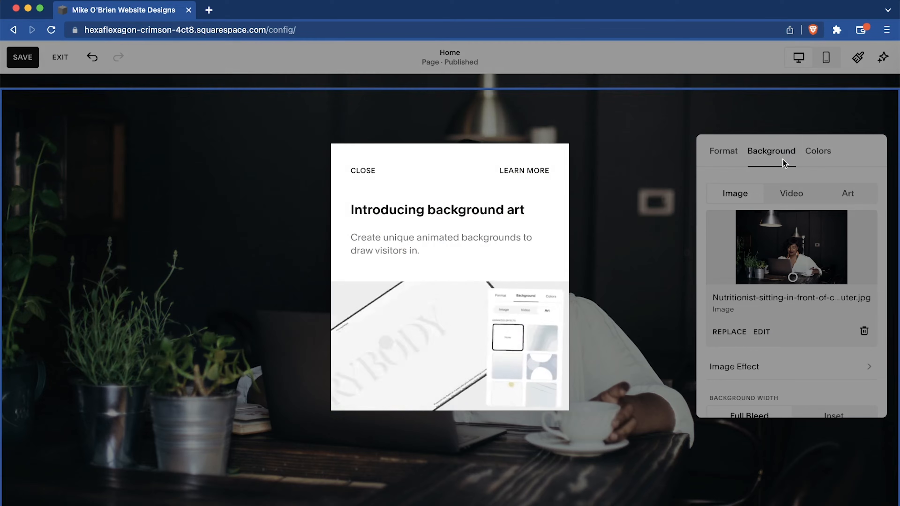
pyautogui.click(357, 171)
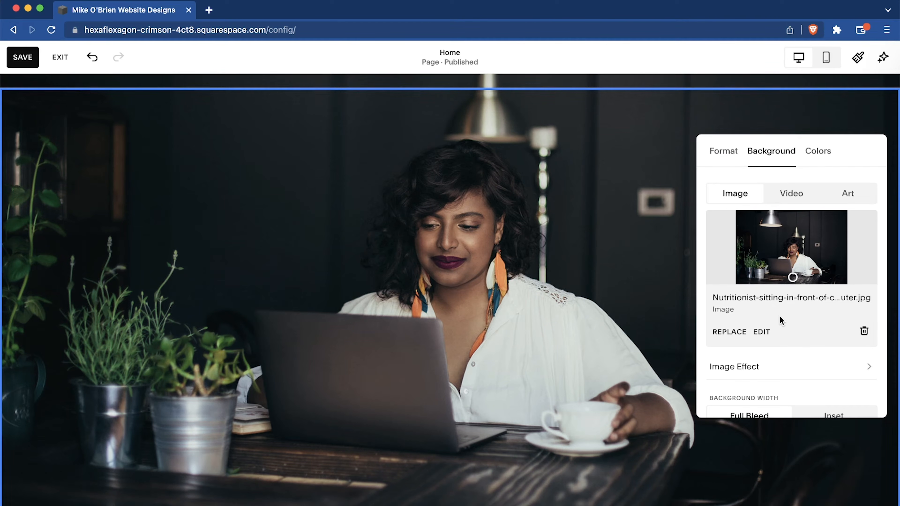
pyautogui.click(730, 332)
pyautogui.click(737, 361)
pyautogui.scroll(-5, 472, 306)
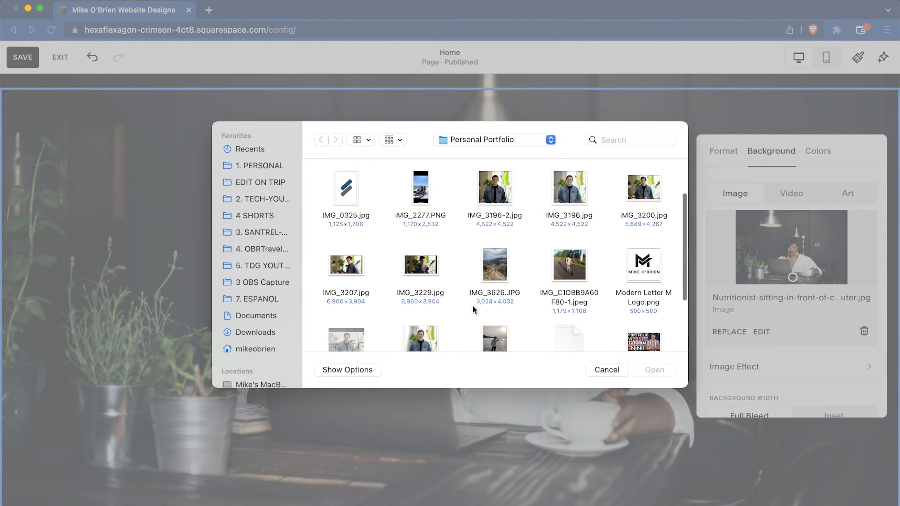
pyautogui.click(354, 256)
pyautogui.click(665, 366)
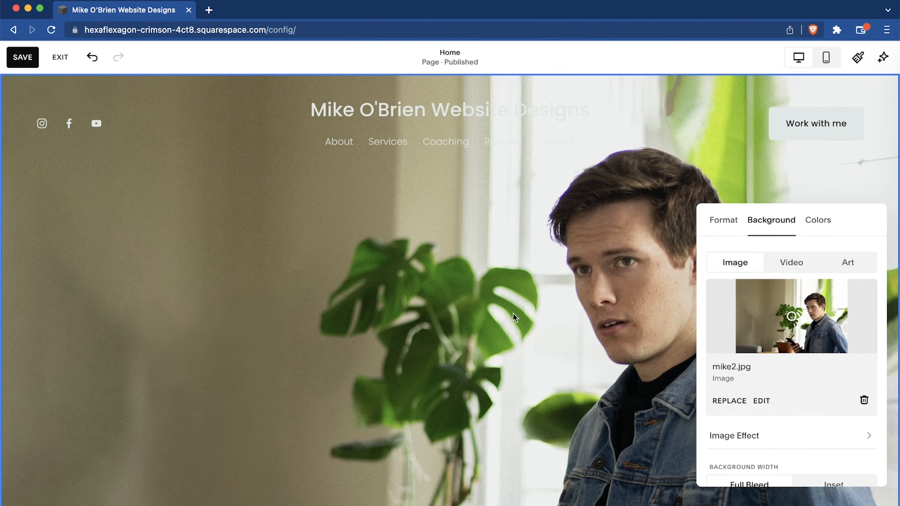
# Shift the focal point of the mike2.jpg background slightly down and toward the left of the picture.
pyautogui.scroll(-10, 513, 313)
pyautogui.scroll(10, 514, 313)
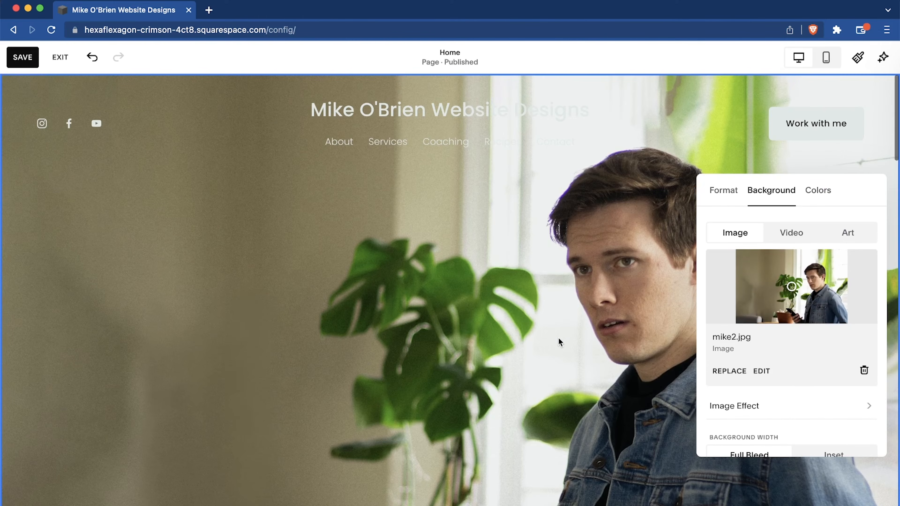
pyautogui.moveTo(791, 290)
pyautogui.mouseDown()
pyautogui.moveTo(768, 303)
pyautogui.moveTo(760, 280)
pyautogui.moveTo(791, 262)
pyautogui.moveTo(786, 302)
pyautogui.mouseUp()
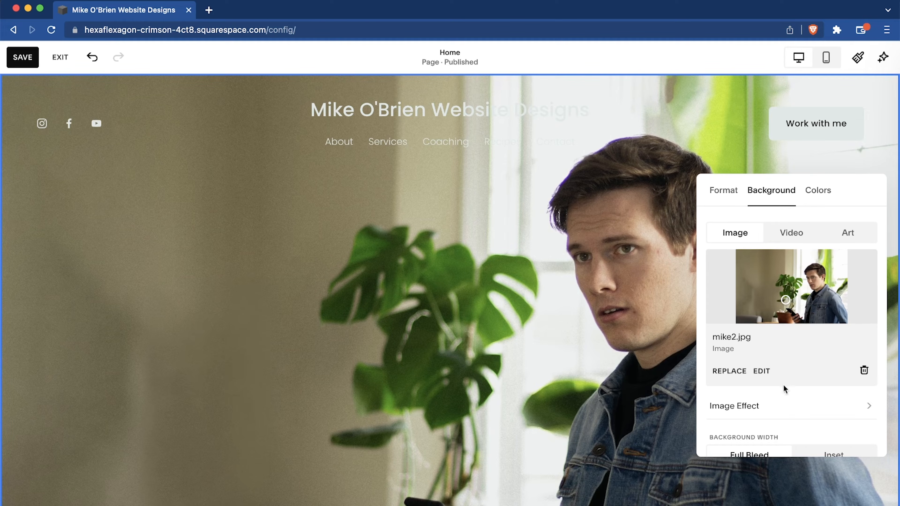
# Try several image effects on the top section's background and apply the film-grain effect.
pyautogui.scroll(-3, 781, 416)
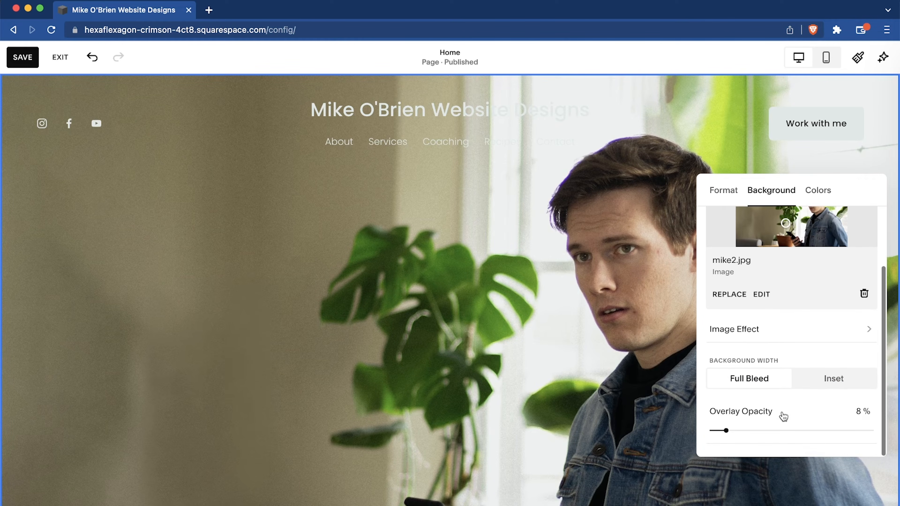
pyautogui.click(758, 329)
pyautogui.click(822, 268)
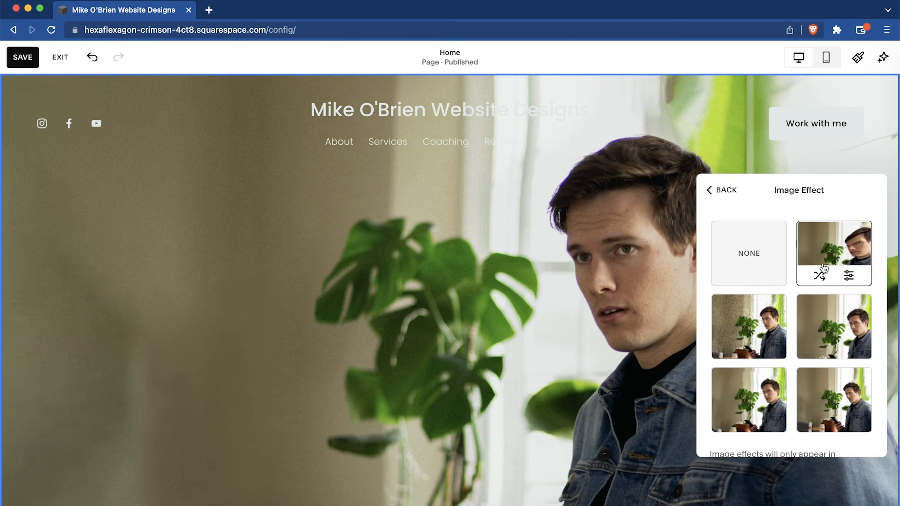
pyautogui.click(823, 336)
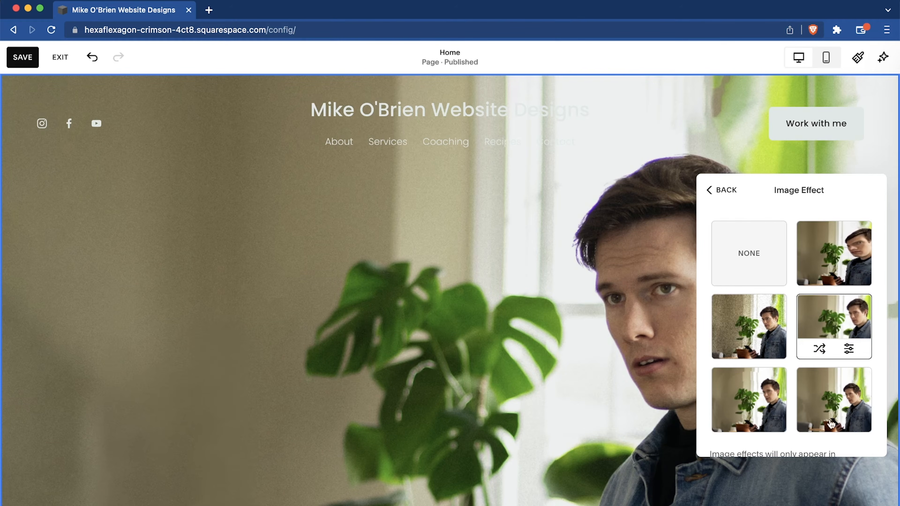
pyautogui.click(818, 418)
pyautogui.click(753, 430)
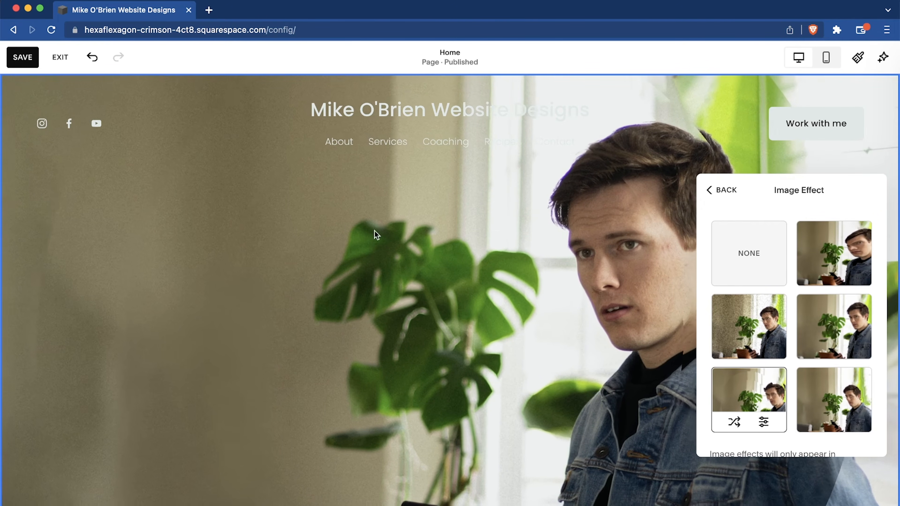
pyautogui.click(766, 339)
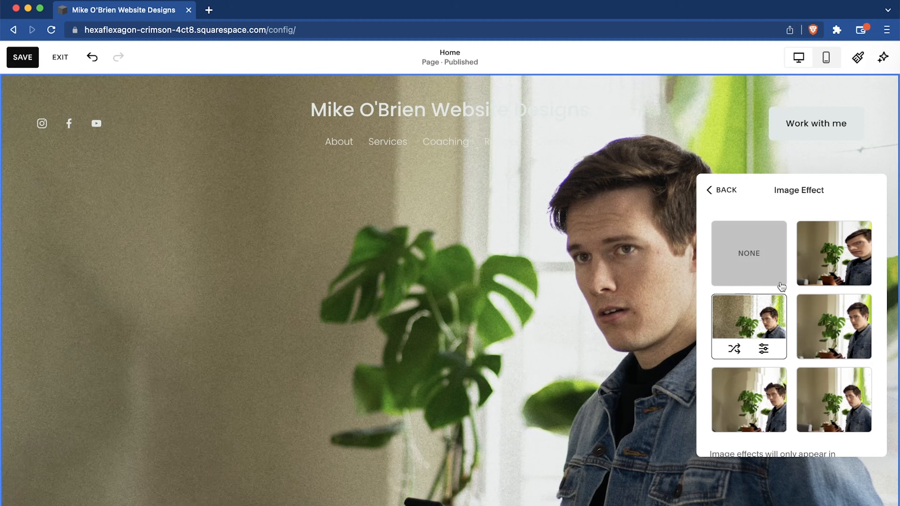
# Try other image effects on the top section's background and return to the film-grain effect.
pyautogui.click(834, 326)
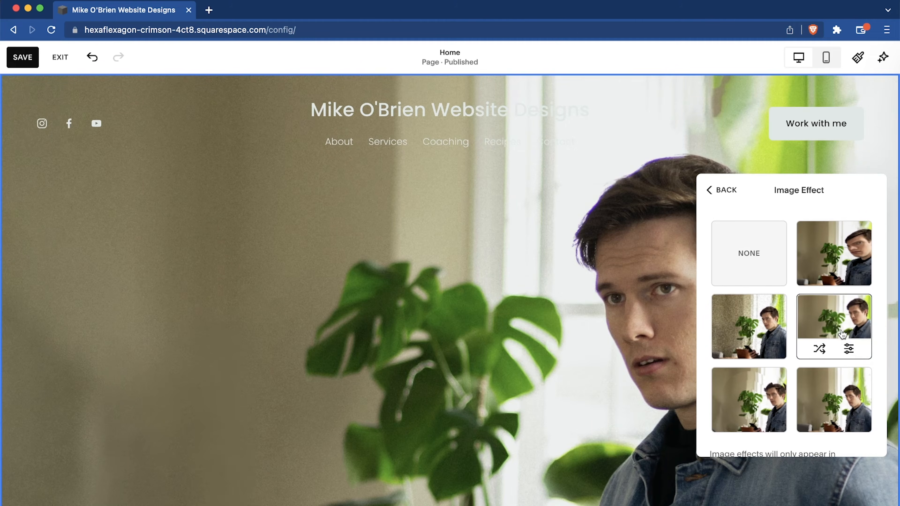
pyautogui.click(834, 252)
pyautogui.click(761, 323)
pyautogui.click(809, 335)
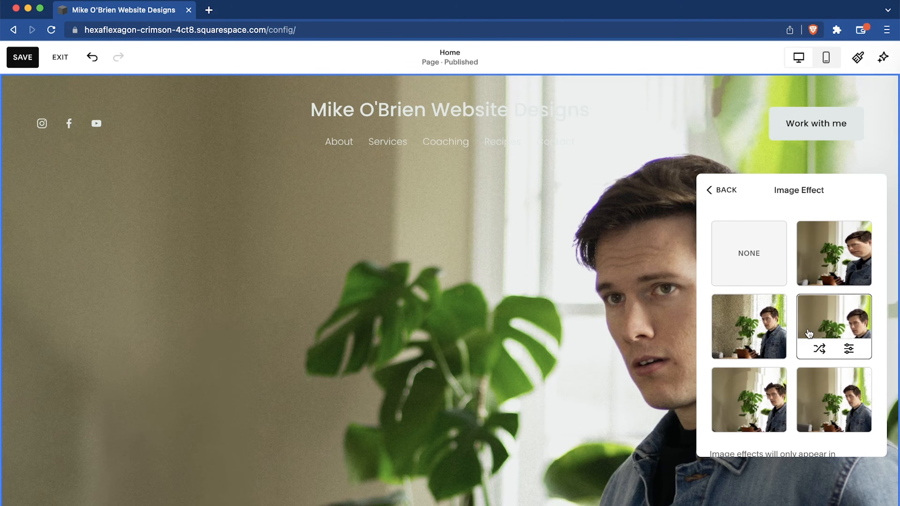
pyautogui.click(738, 335)
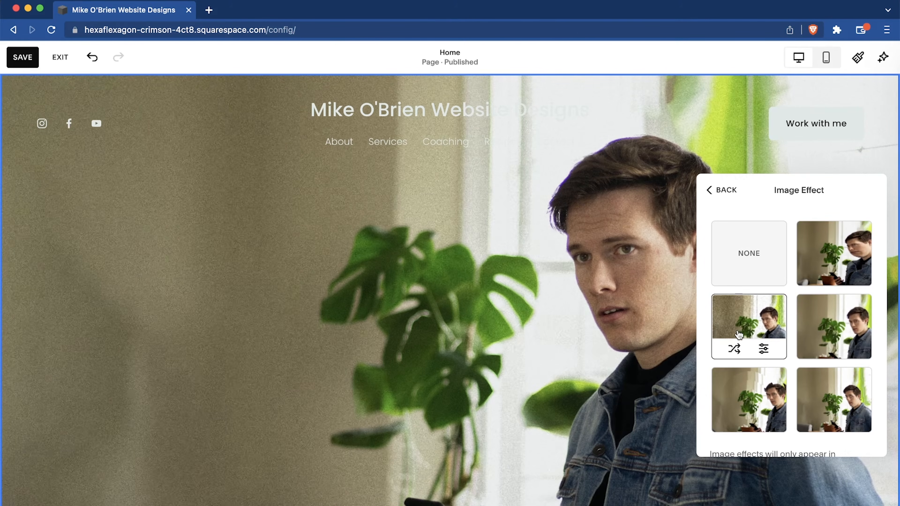
pyautogui.click(727, 261)
pyautogui.click(722, 192)
# Try the Inset background width, restore Full Bleed, and set the background's overlay opacity to 7%.
pyautogui.scroll(-3, 773, 331)
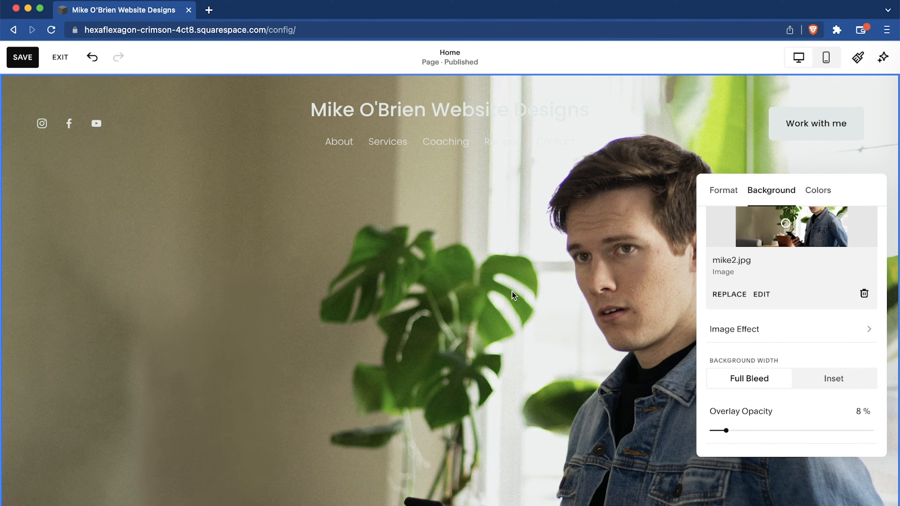
pyautogui.click(818, 387)
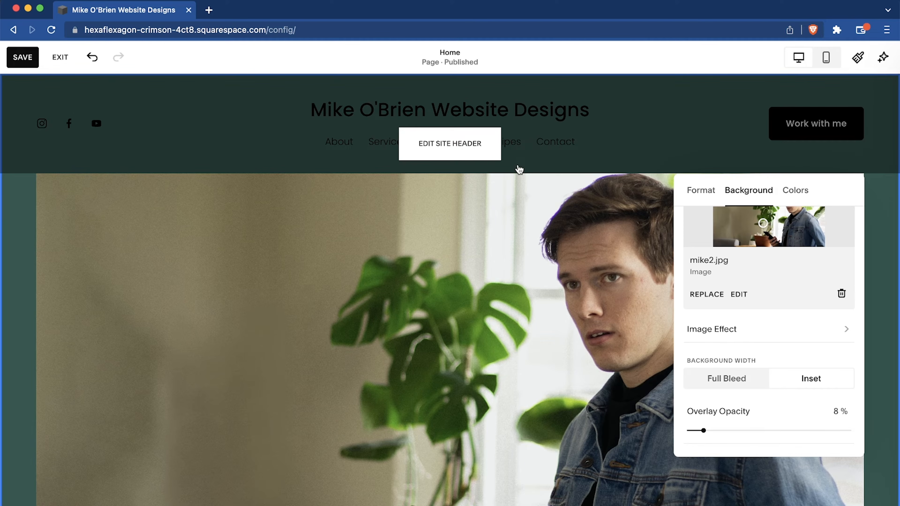
pyautogui.click(714, 380)
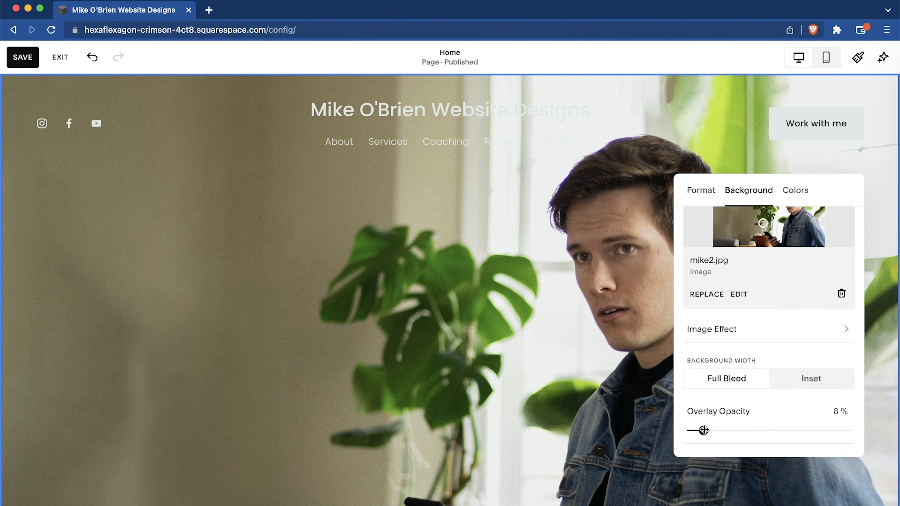
pyautogui.moveTo(703, 430)
pyautogui.mouseDown()
pyautogui.moveTo(859, 432)
pyautogui.moveTo(725, 450)
pyautogui.moveTo(896, 400)
pyautogui.moveTo(653, 417)
pyautogui.moveTo(701, 430)
pyautogui.mouseUp()
pyautogui.scroll(3, 765, 335)
pyautogui.scroll(-3, 766, 335)
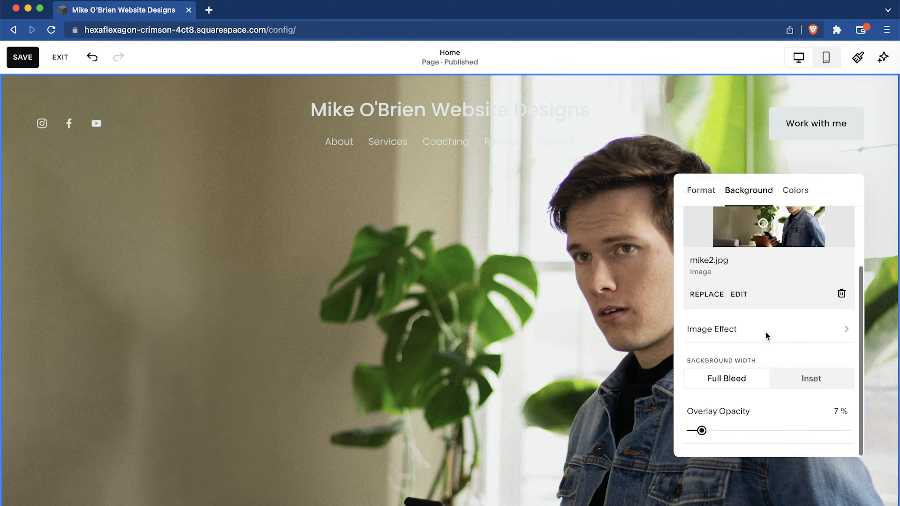
pyautogui.scroll(3, 761, 319)
# Try the top section's grid without gaps between the cells and restore the spaced grid.
pyautogui.click(702, 193)
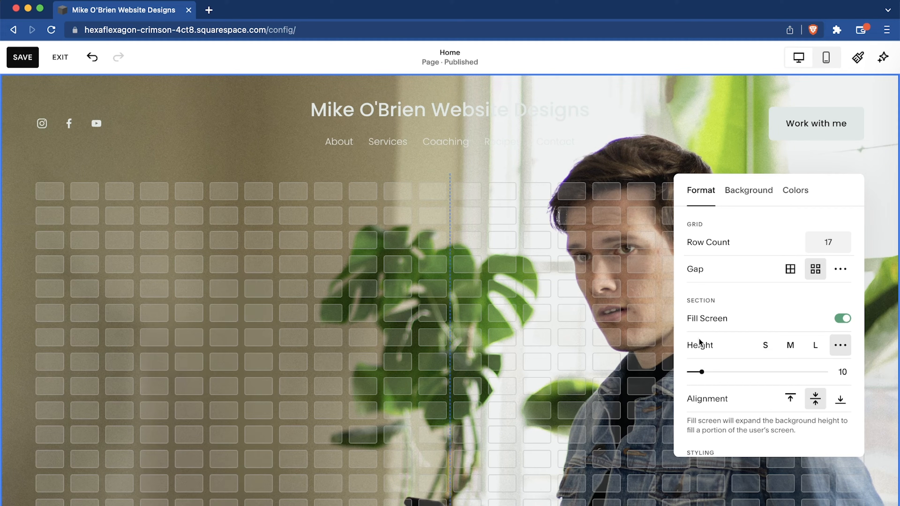
pyautogui.scroll(-5, 348, 239)
pyautogui.scroll(3, 348, 239)
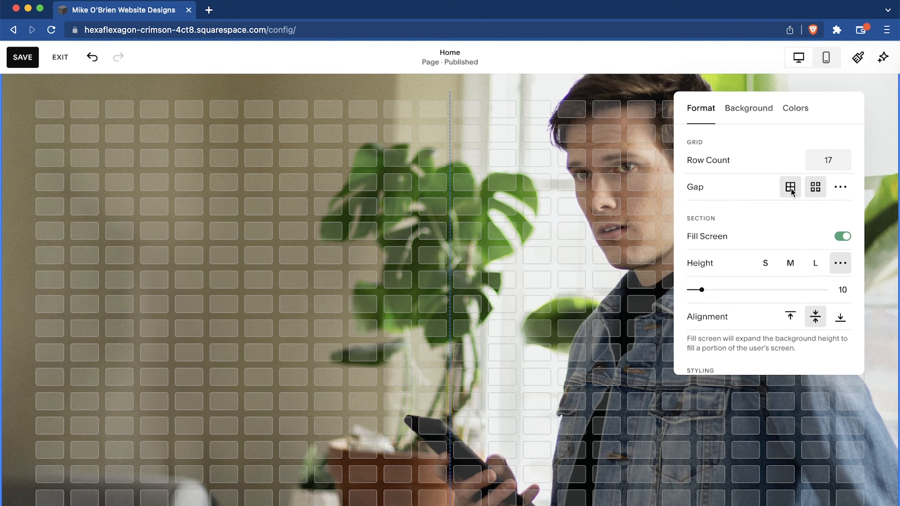
pyautogui.click(791, 188)
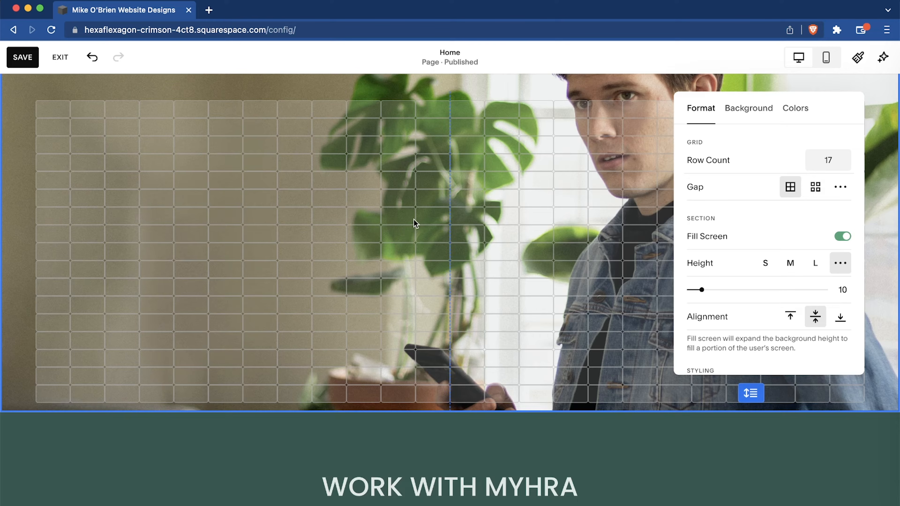
pyautogui.click(815, 187)
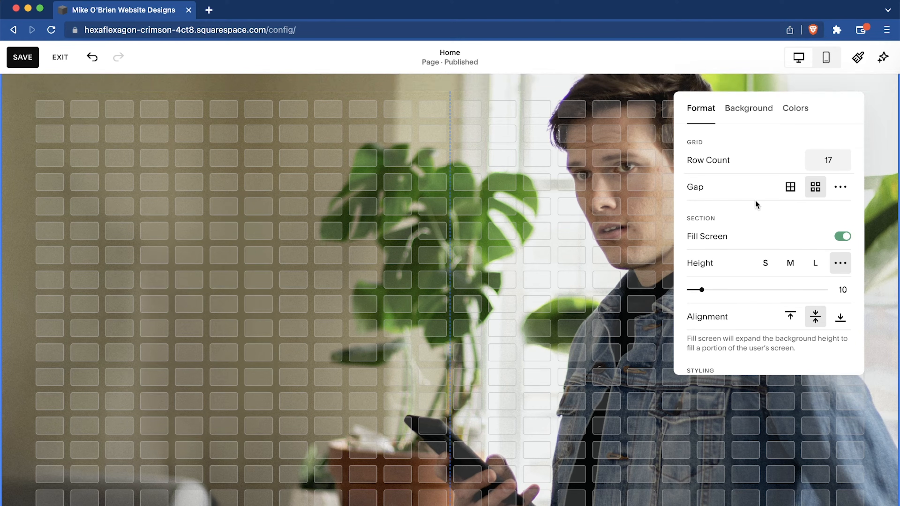
pyautogui.click(414, 278)
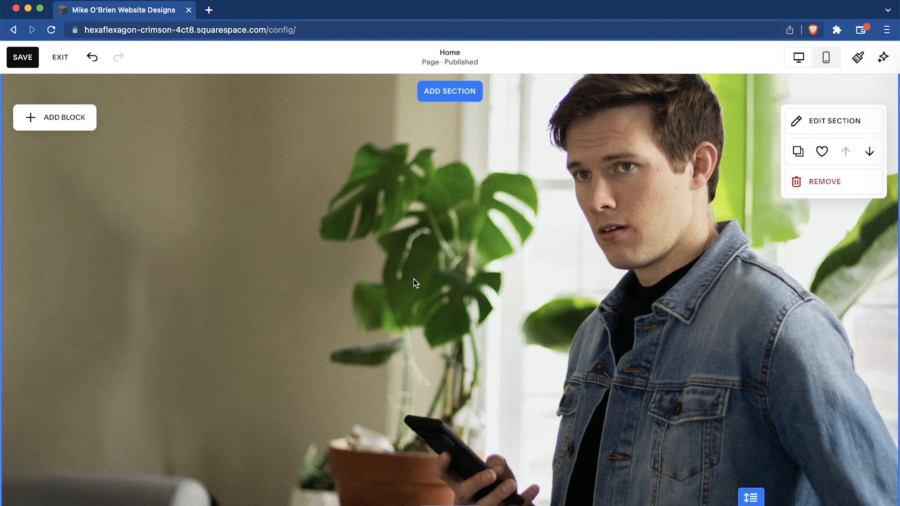
pyautogui.scroll(-5, 413, 279)
pyautogui.scroll(8, 413, 279)
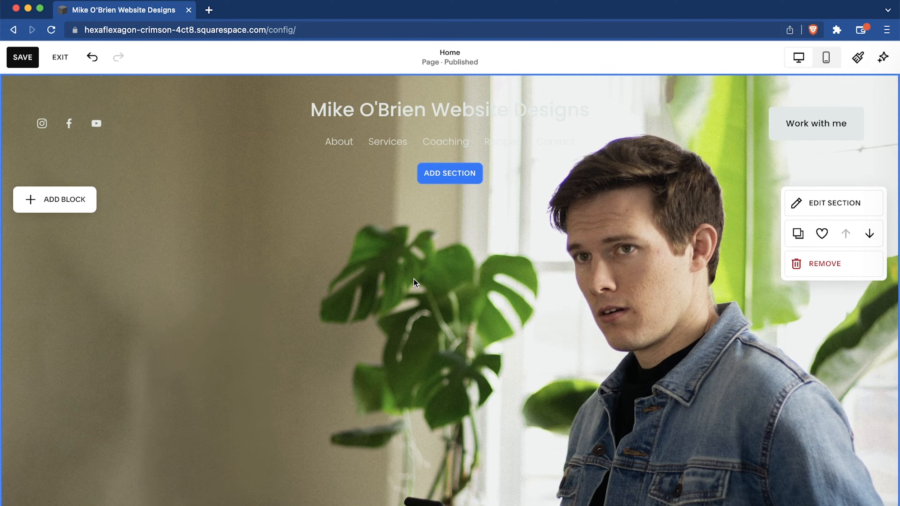
# Add a text block with the site owner's full name to the top section and format it as Heading 1.
pyautogui.click(43, 209)
pyautogui.click(57, 274)
pyautogui.click(102, 193)
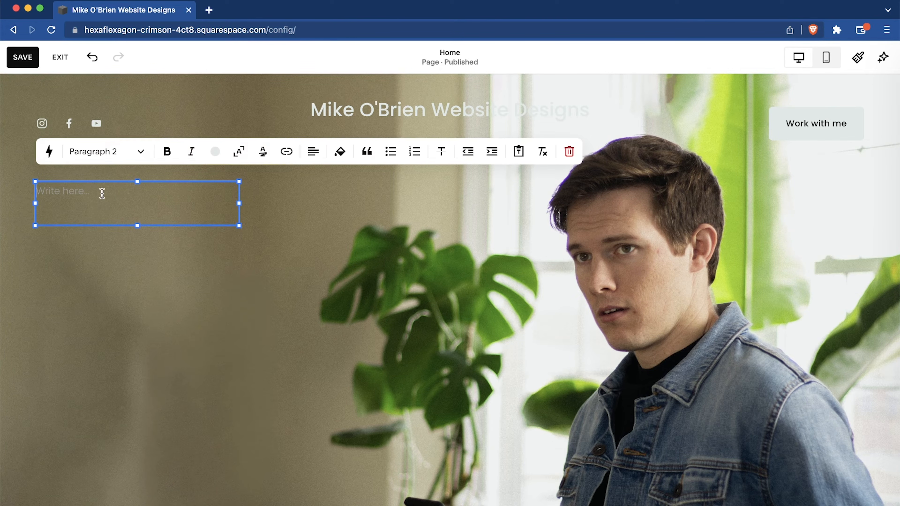
pyautogui.write('Mike OP')
pyautogui.click(129, 161)
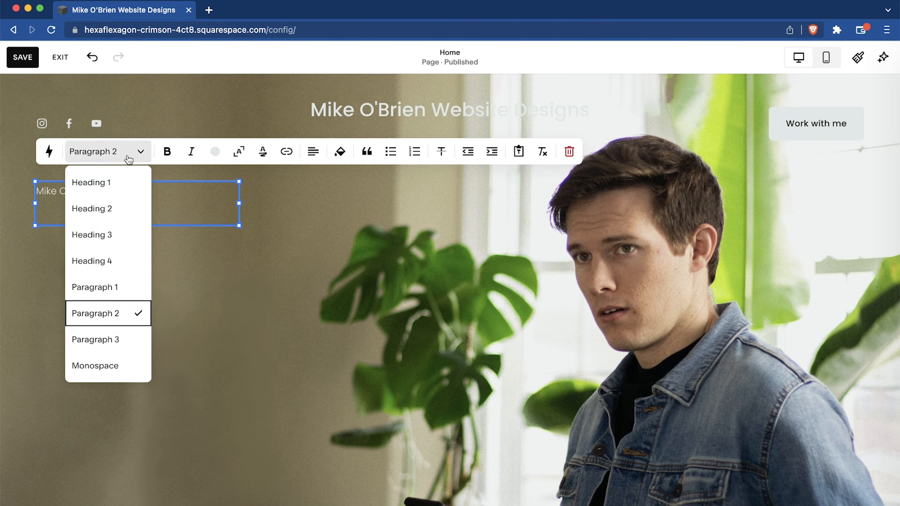
pyautogui.click(120, 184)
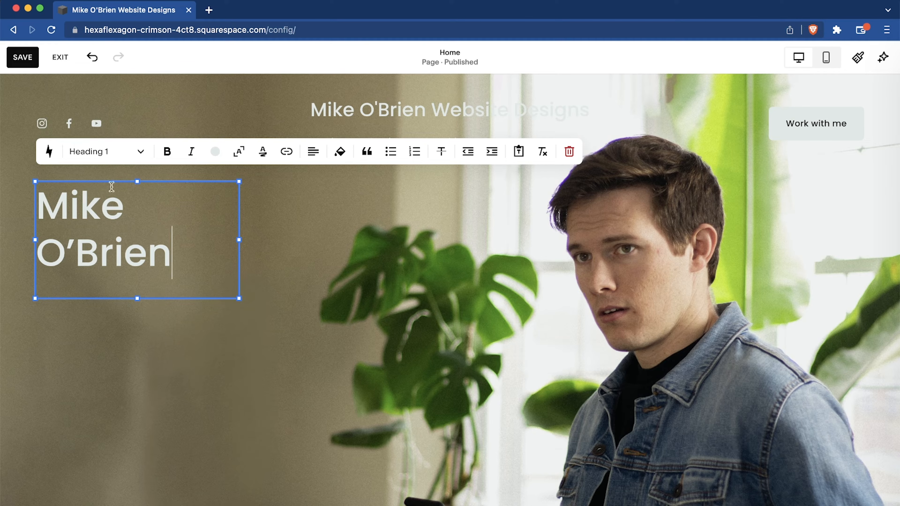
# Widen the name heading's block to about half the section width and scale its text to fill the block.
pyautogui.moveTo(239, 240); pyautogui.dragTo(441, 230)
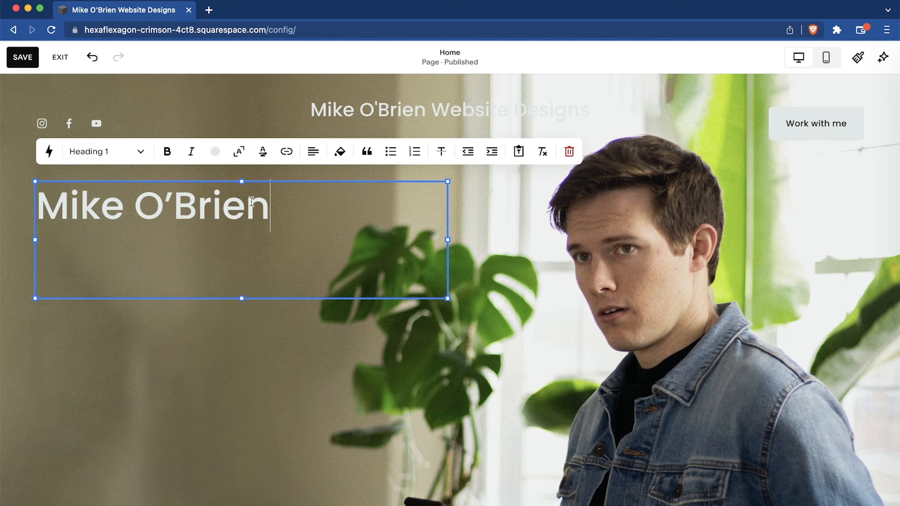
pyautogui.click(239, 151)
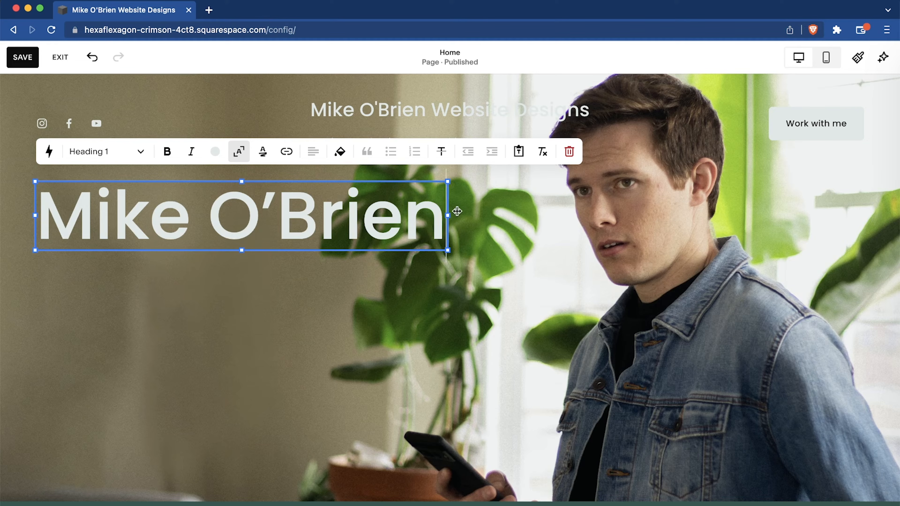
pyautogui.moveTo(447, 216); pyautogui.dragTo(477, 217)
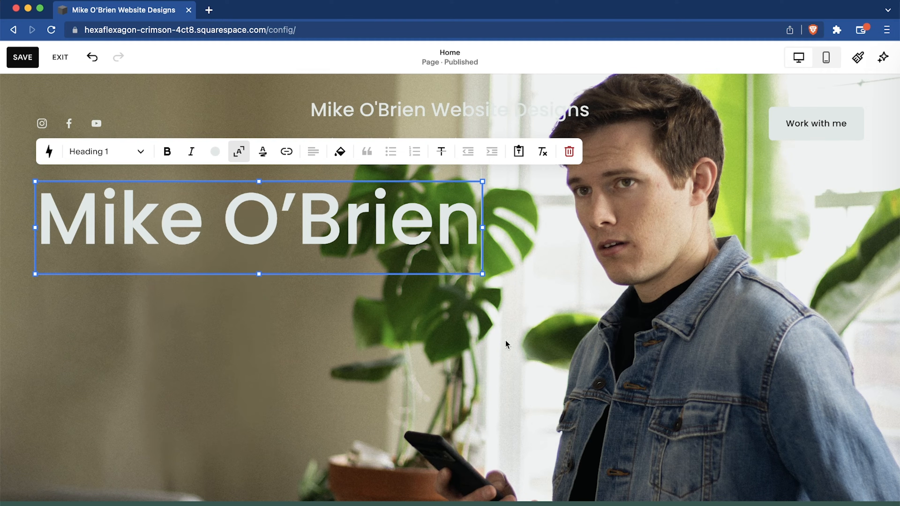
pyautogui.scroll(-2, 365, 300)
pyautogui.scroll(2, 364, 300)
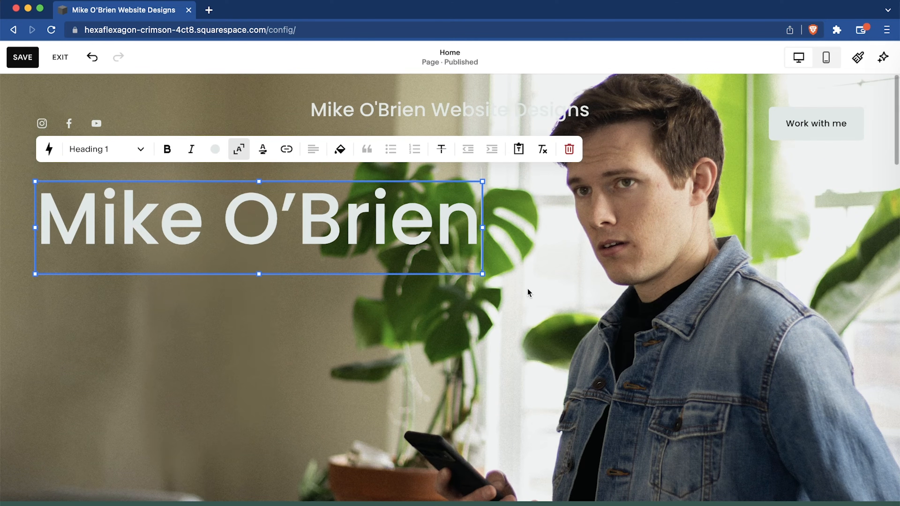
# Set the name heading's text color to white from the palette.
pyautogui.click(216, 150)
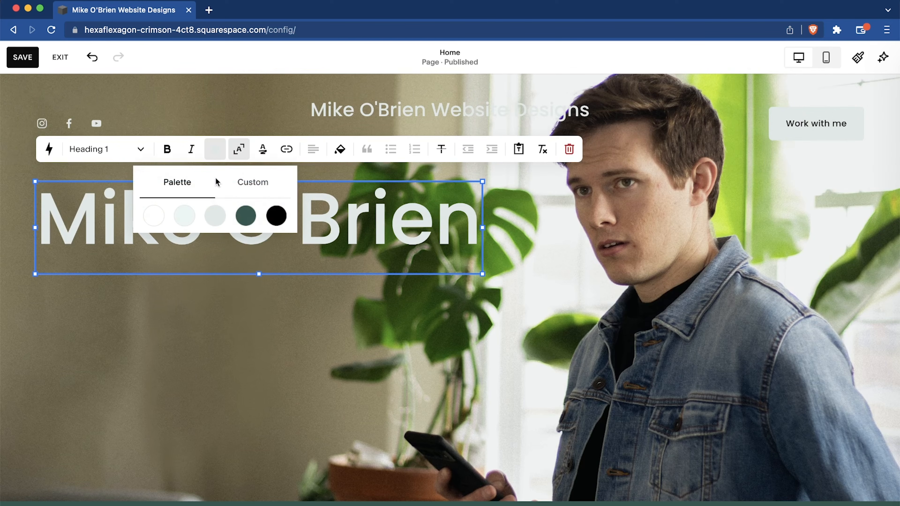
pyautogui.click(154, 216)
pyautogui.click(268, 357)
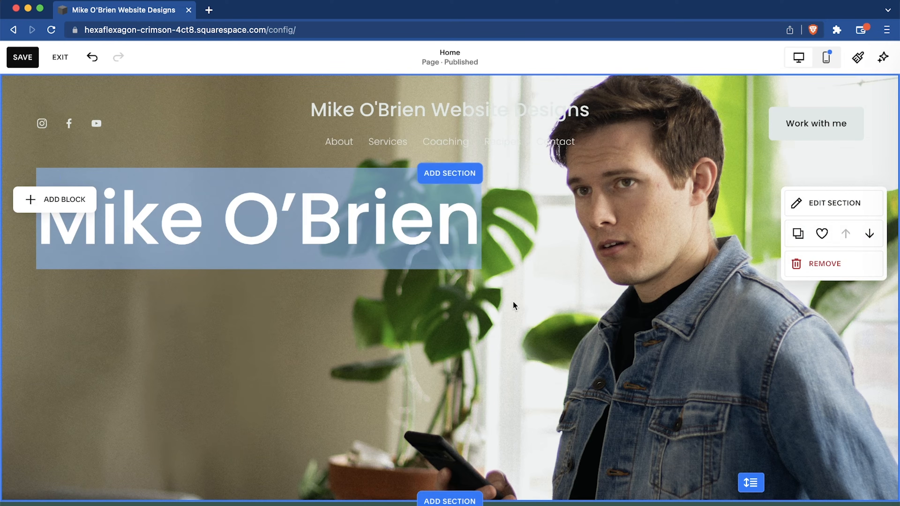
pyautogui.click(446, 218)
pyautogui.click(584, 267)
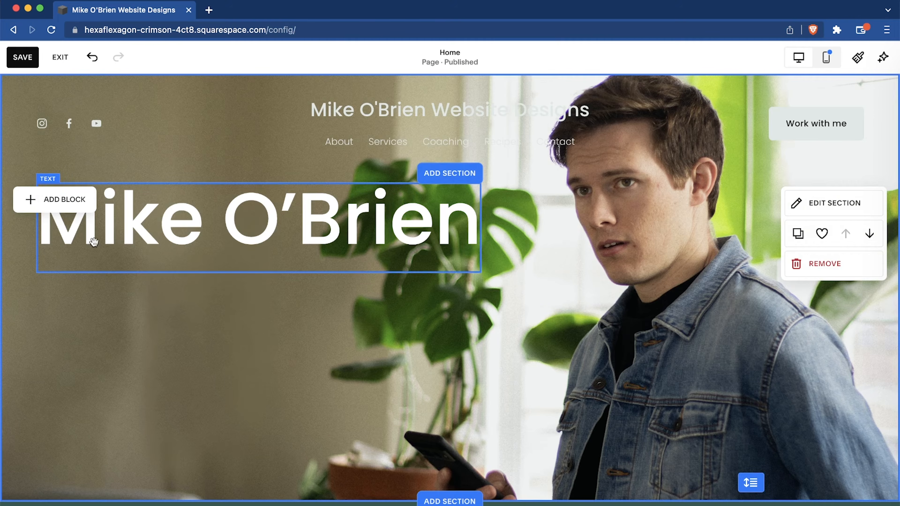
# Add a second text block directly under the name heading and widen it to match the heading's width.
pyautogui.click(64, 205)
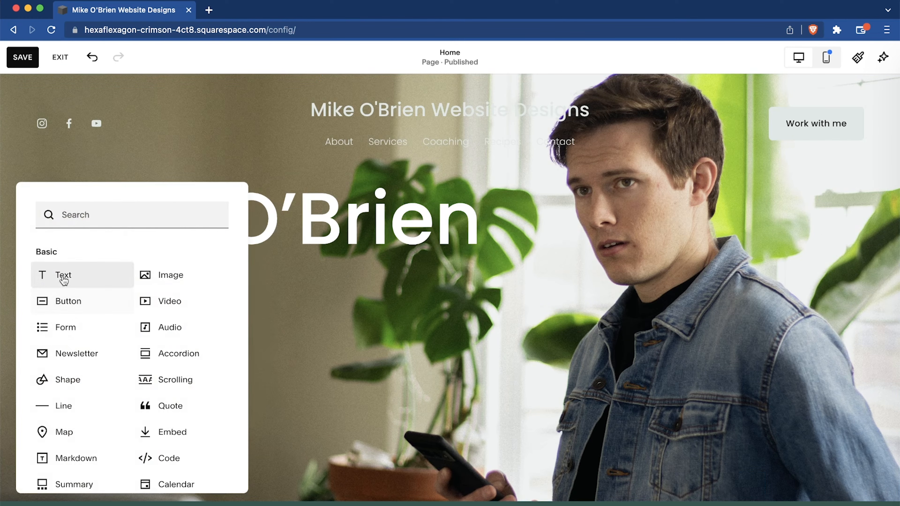
pyautogui.click(63, 280)
pyautogui.moveTo(127, 205); pyautogui.dragTo(124, 286)
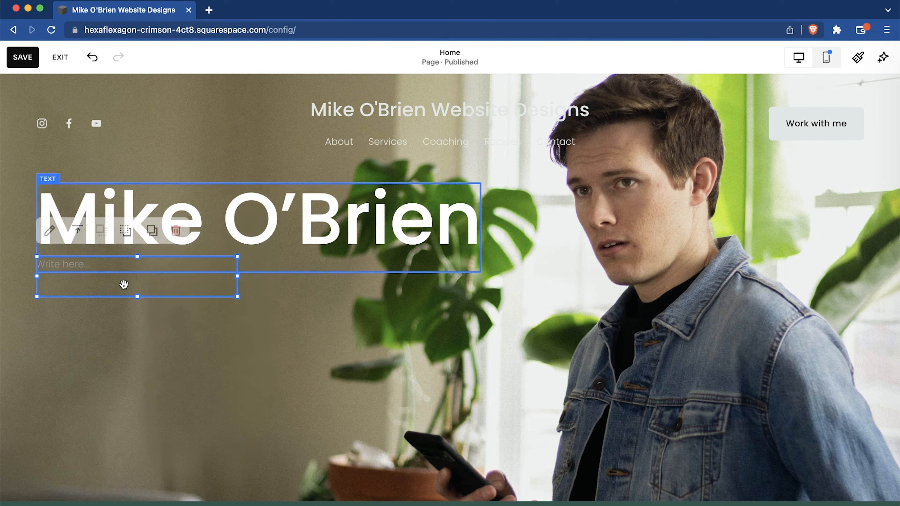
pyautogui.moveTo(238, 277); pyautogui.dragTo(480, 277)
pyautogui.moveTo(409, 283)
pyautogui.mouseDown()
pyautogui.moveTo(412, 304)
pyautogui.moveTo(402, 293)
pyautogui.mouseUp()
pyautogui.moveTo(336, 279)
pyautogui.mouseDown()
pyautogui.moveTo(336, 297)
pyautogui.moveTo(334, 287)
pyautogui.mouseUp()
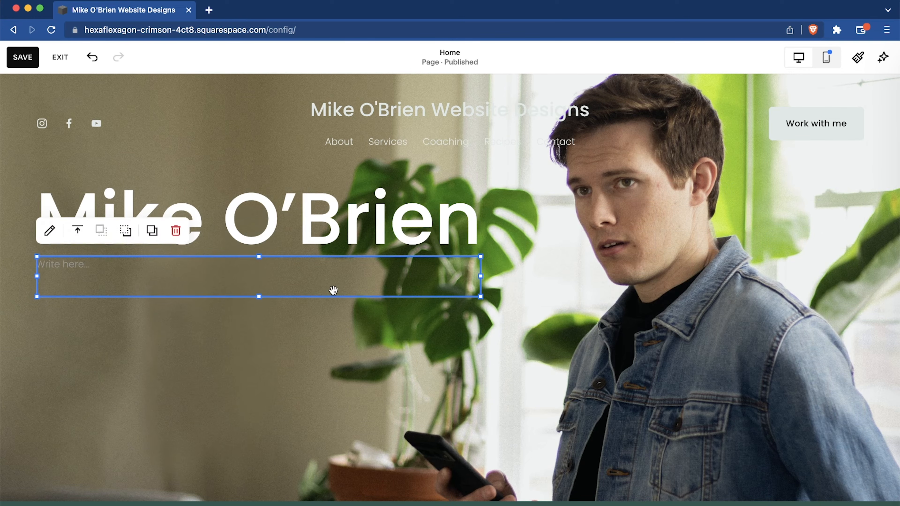
# Enter "Website Design Services" in the new text block as a Heading 2 scaled to fill the block's width.
pyautogui.click(222, 266)
pyautogui.write('We')
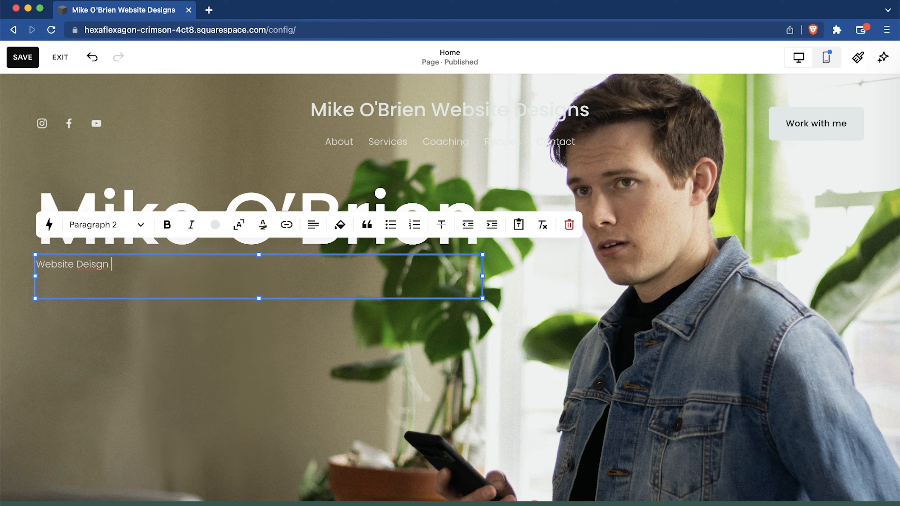
pyautogui.write('bsite Design Services')
pyautogui.click(99, 232)
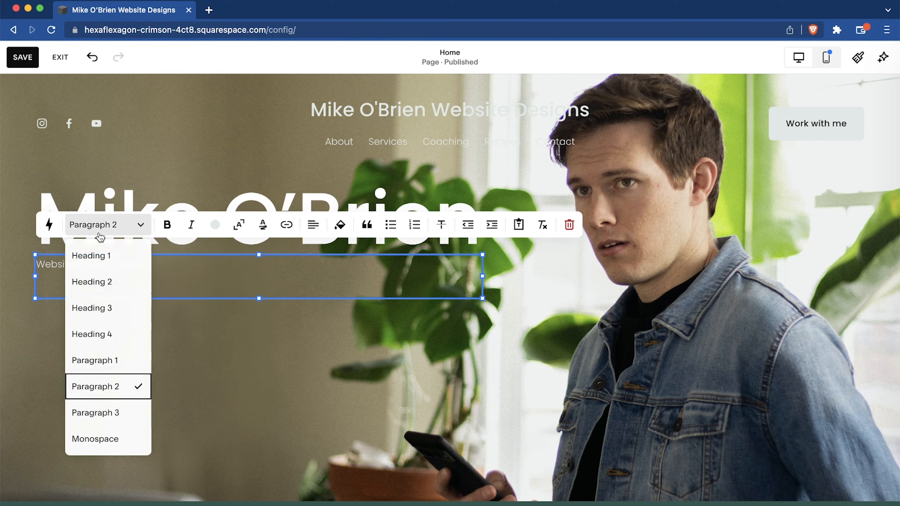
pyautogui.click(106, 283)
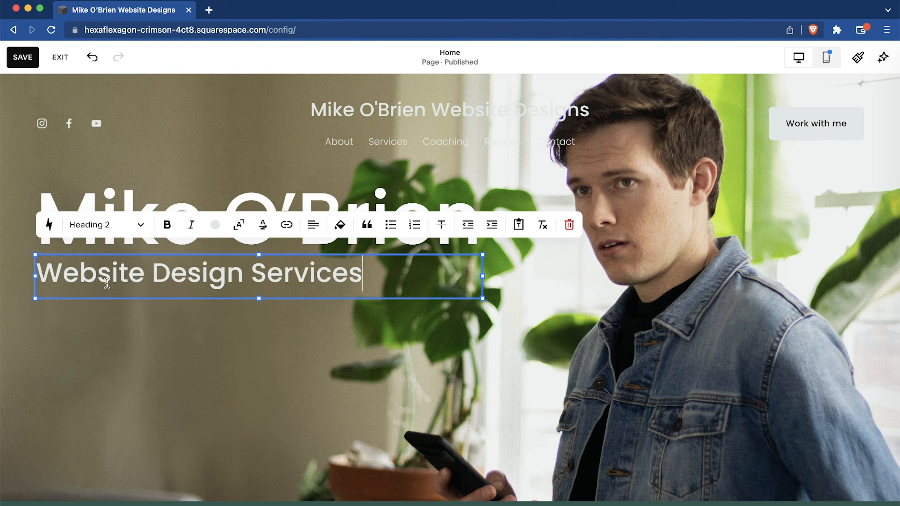
pyautogui.click(247, 230)
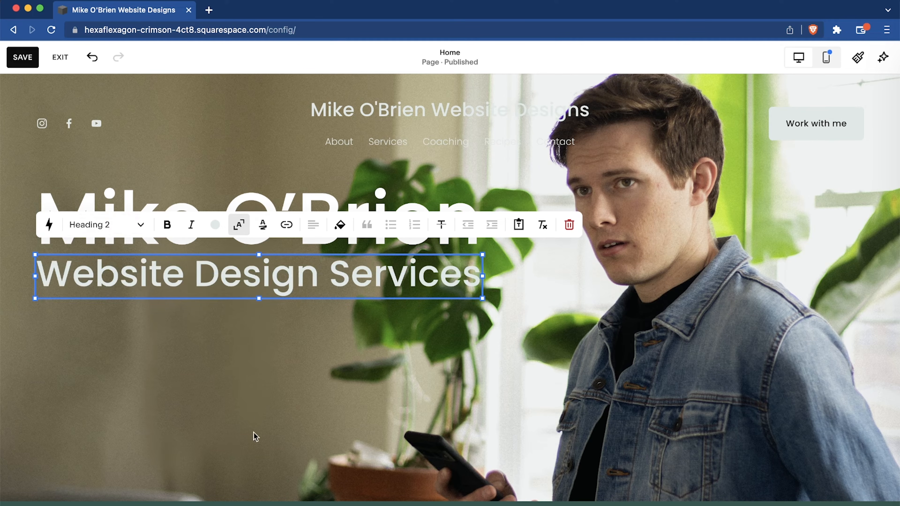
# Set the "Website Design Services" text color to white from the palette.
pyautogui.tripleClick(208, 273)
pyautogui.click(217, 229)
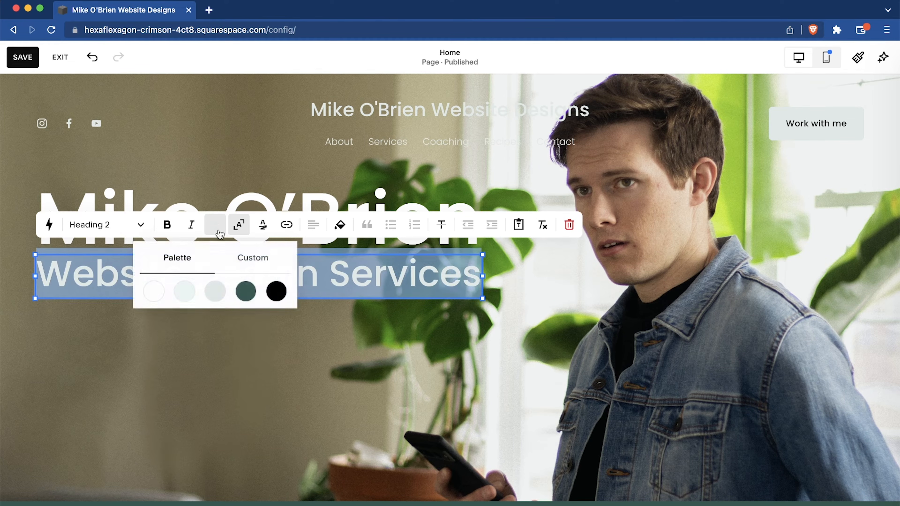
pyautogui.click(153, 291)
pyautogui.click(169, 352)
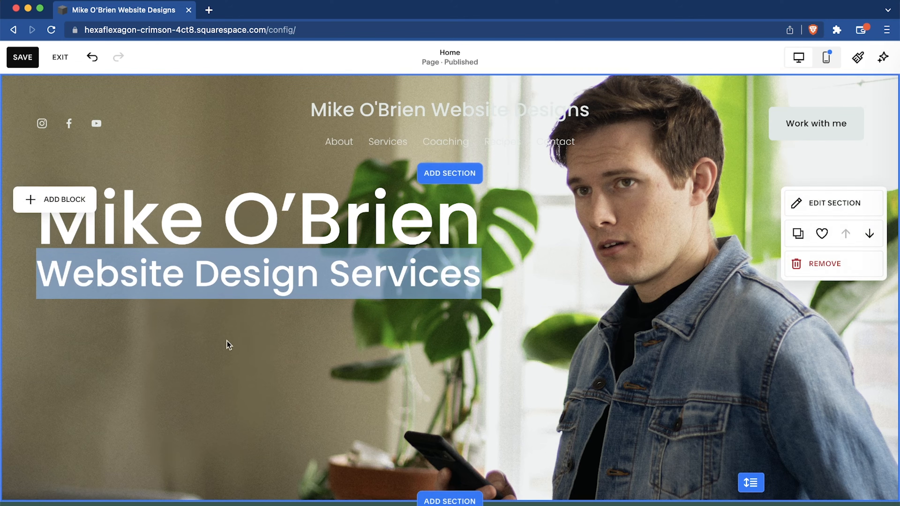
pyautogui.doubleClick(418, 280)
pyautogui.click(532, 329)
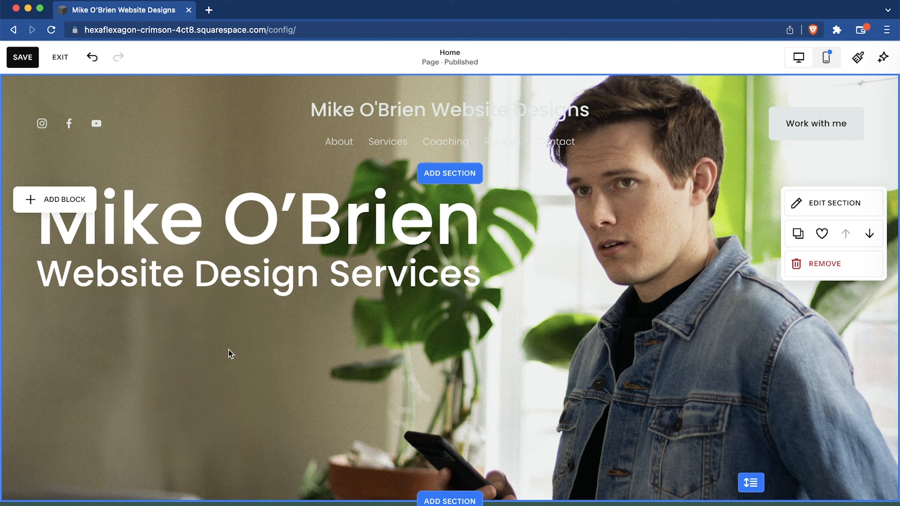
# Add a button block to the top section and place it below the "Website Design Services" text.
pyautogui.click(56, 199)
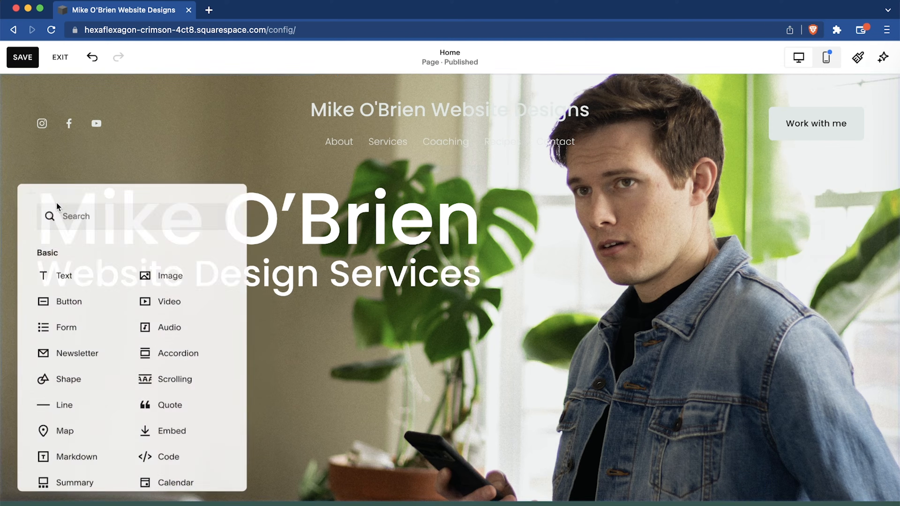
pyautogui.click(88, 310)
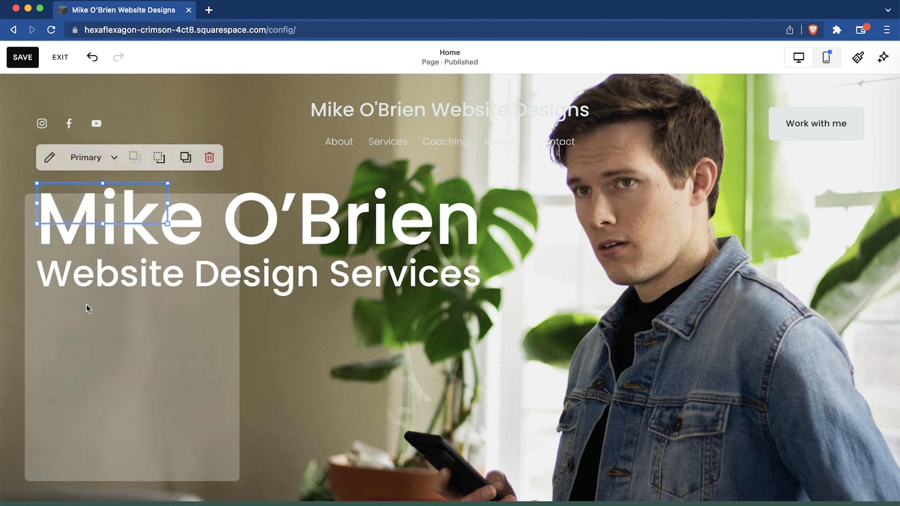
pyautogui.moveTo(105, 203); pyautogui.dragTo(252, 346)
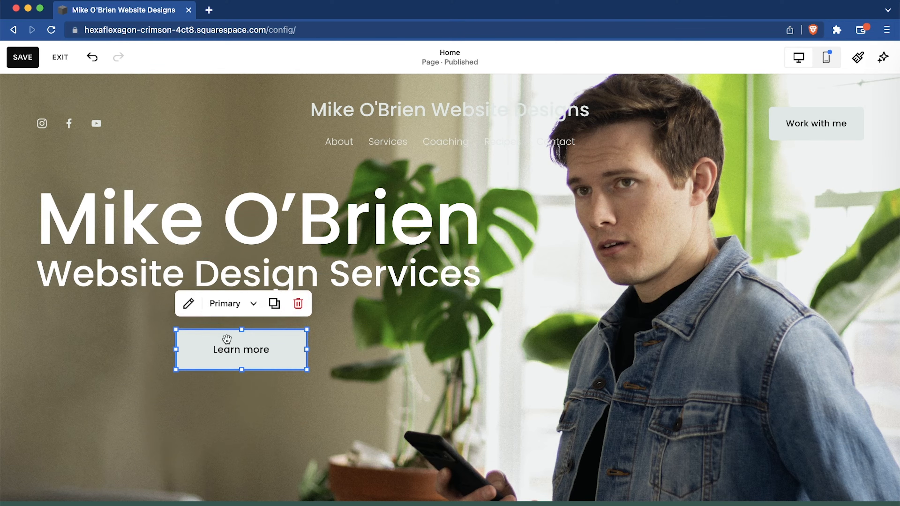
# Change the new button's label to "Contact Me".
pyautogui.click(188, 304)
pyautogui.moveTo(421, 294); pyautogui.dragTo(313, 291)
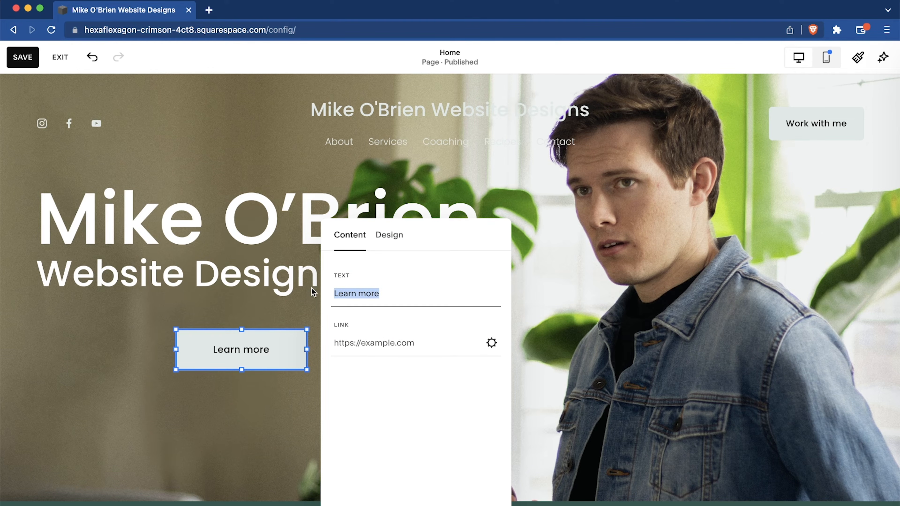
pyautogui.write('Con')
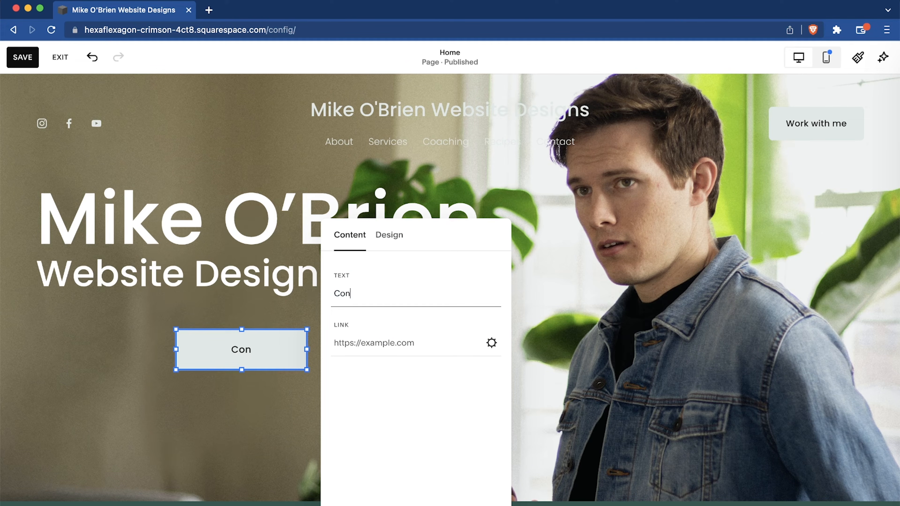
pyautogui.write('tact Me')
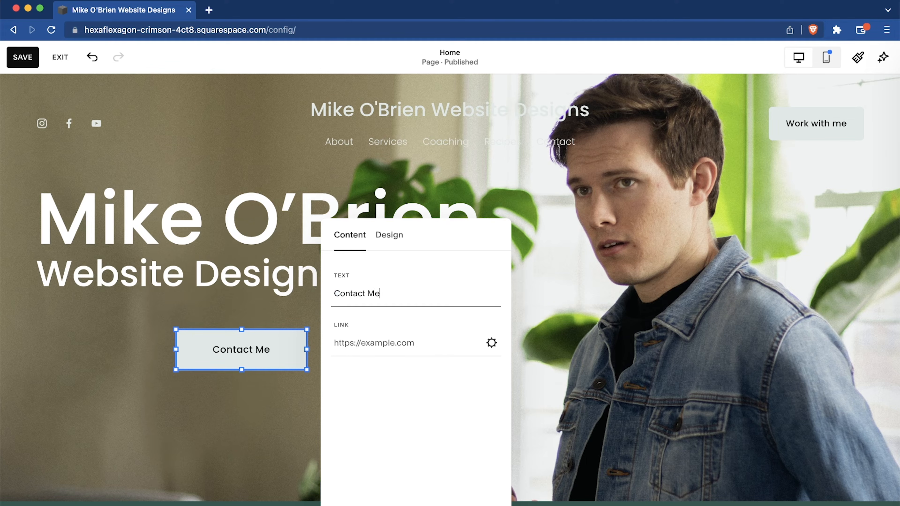
# Link the "Contact Me" button to the Free Consultation page (/free-consultation) and save the link.
pyautogui.click(368, 336)
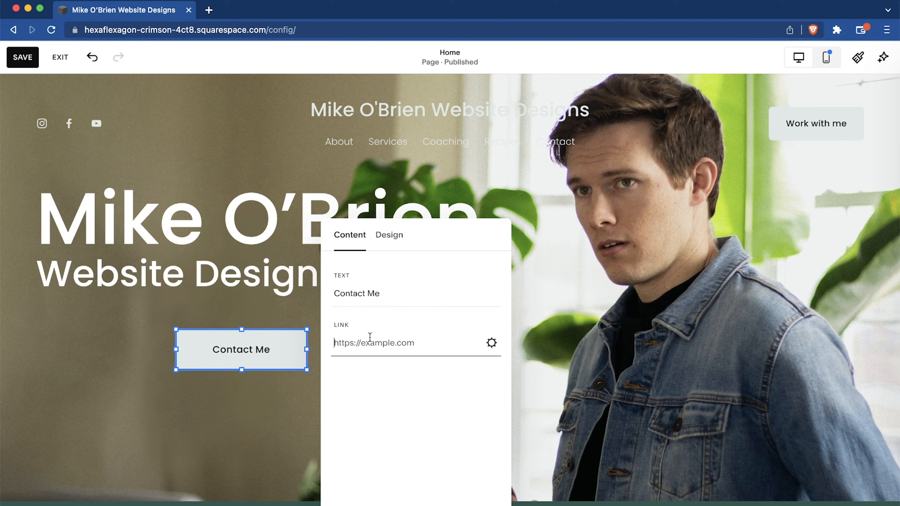
pyautogui.click(491, 343)
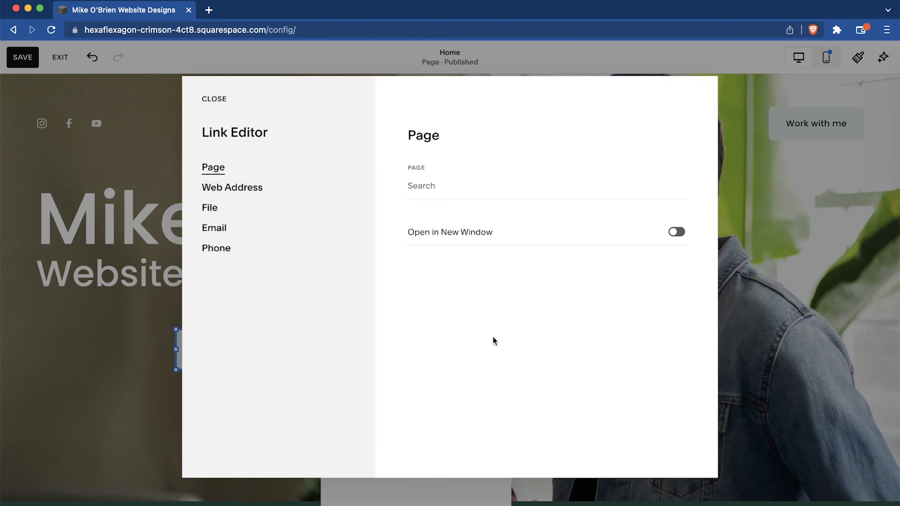
pyautogui.click(227, 209)
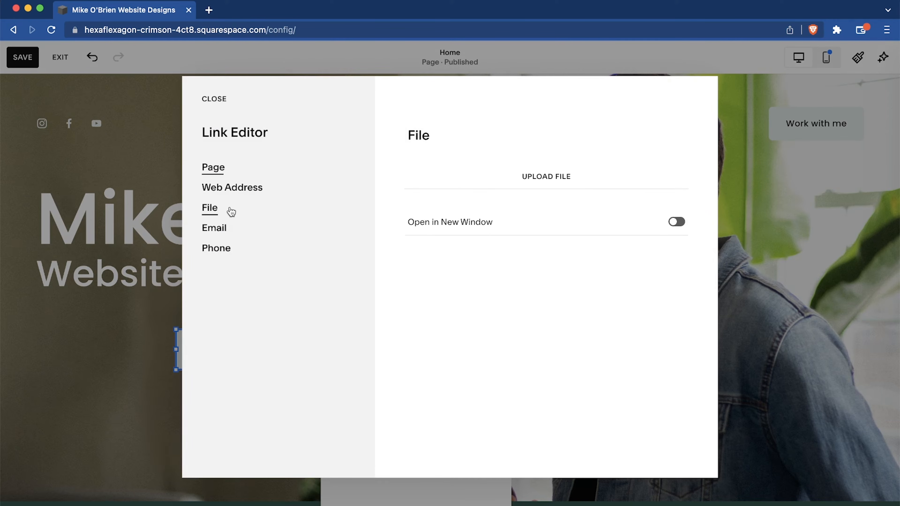
pyautogui.click(220, 230)
pyautogui.click(225, 253)
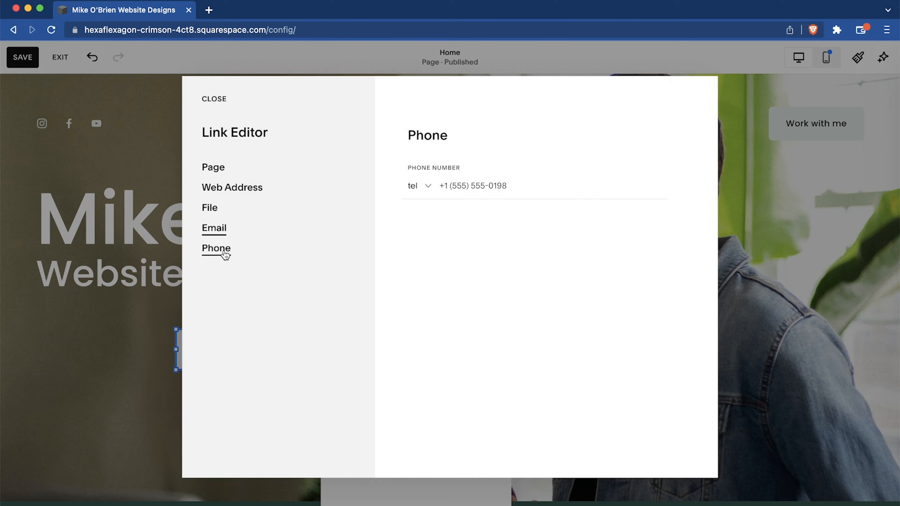
pyautogui.click(243, 186)
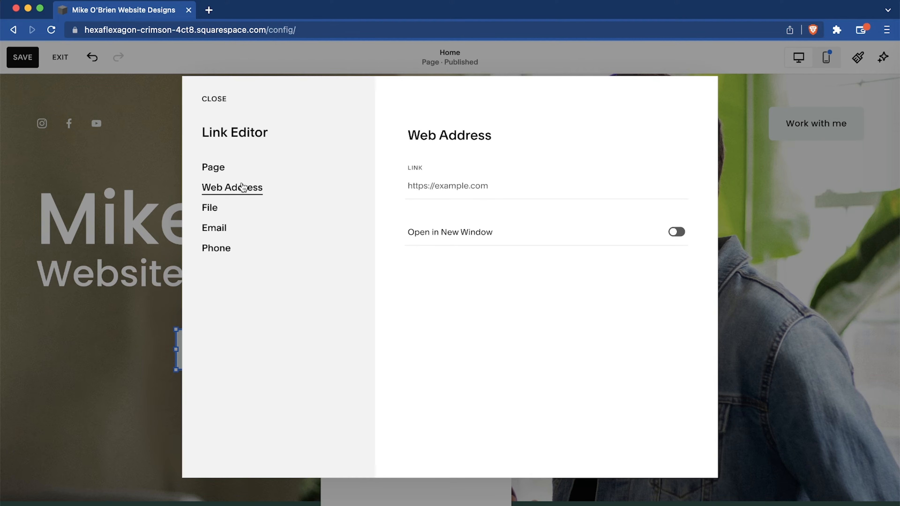
pyautogui.click(213, 167)
pyautogui.click(461, 182)
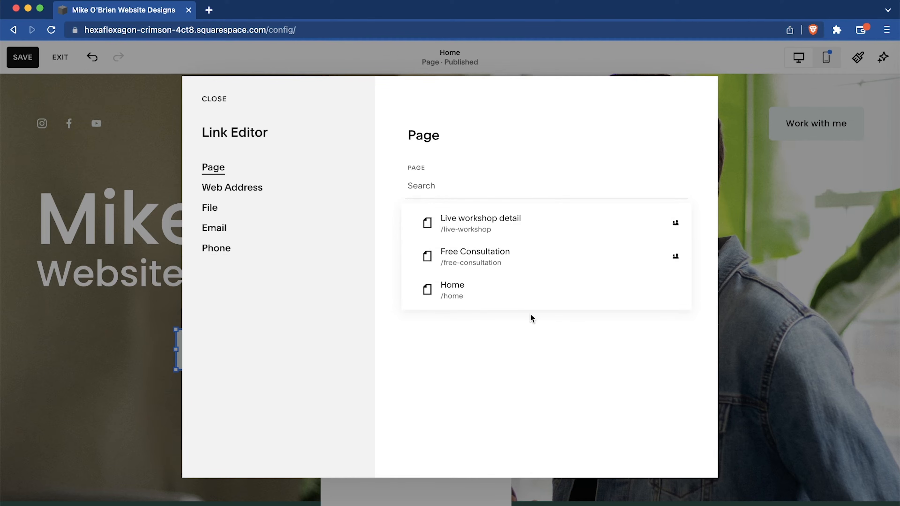
pyautogui.click(508, 259)
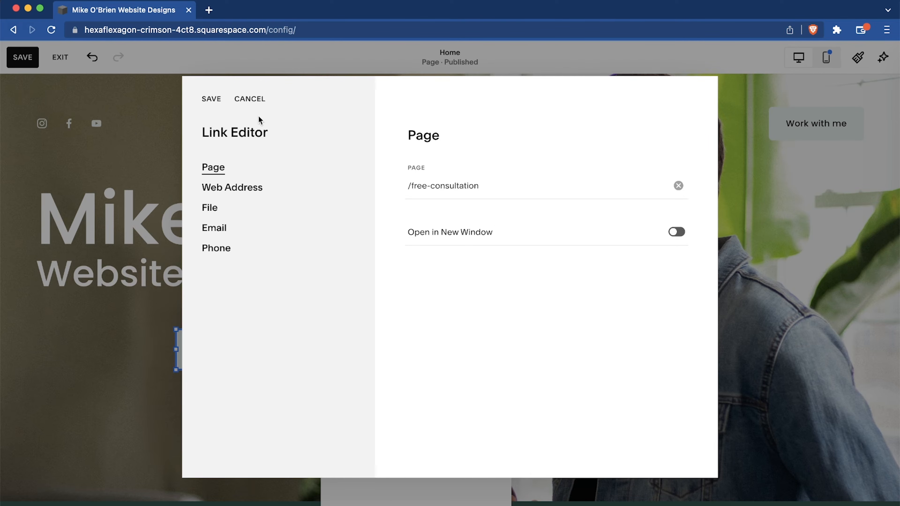
pyautogui.click(211, 99)
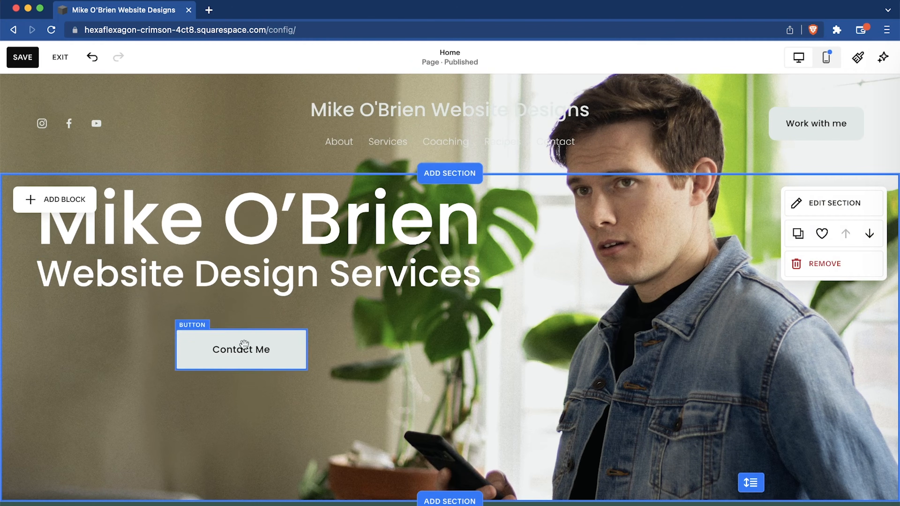
# Set the Dark 2 color theme's primary button background to white (#FFFFFF) in the site styles and save the changes.
pyautogui.click(858, 57)
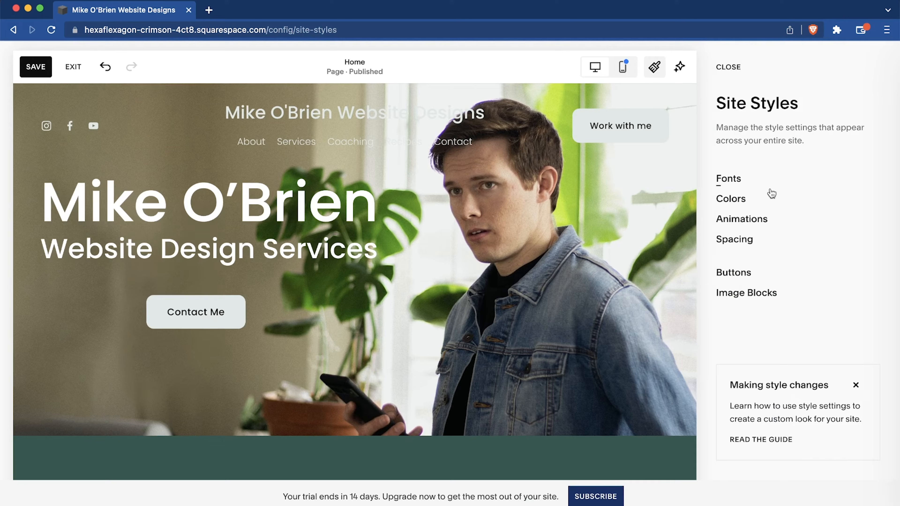
pyautogui.click(725, 202)
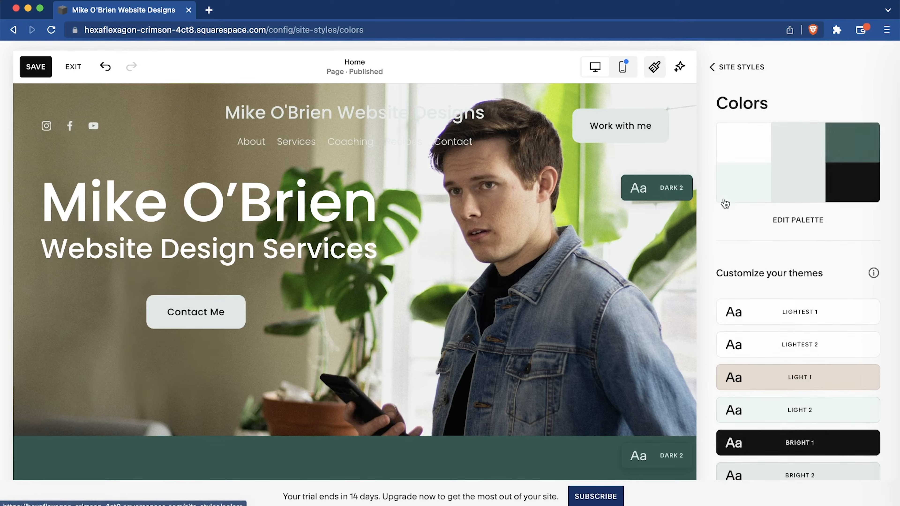
pyautogui.scroll(-3, 821, 355)
pyautogui.scroll(-2, 822, 355)
pyautogui.click(807, 385)
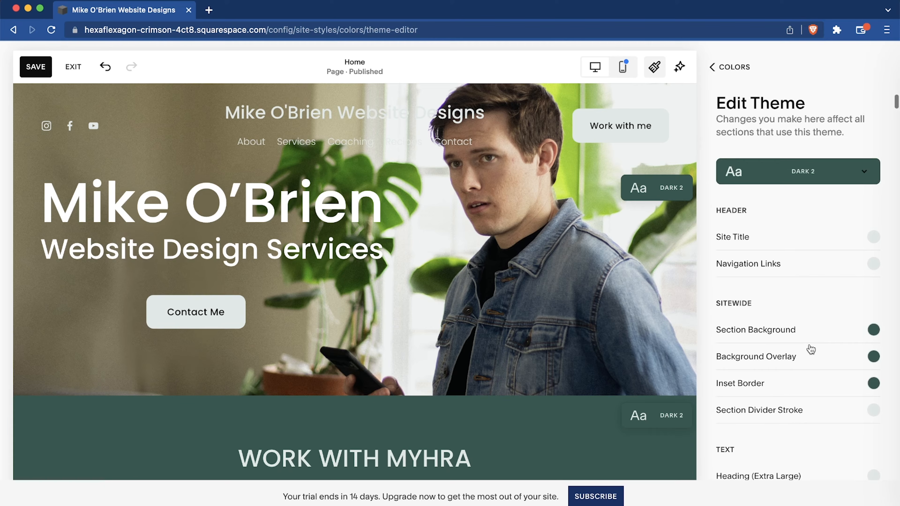
pyautogui.scroll(-15, 811, 349)
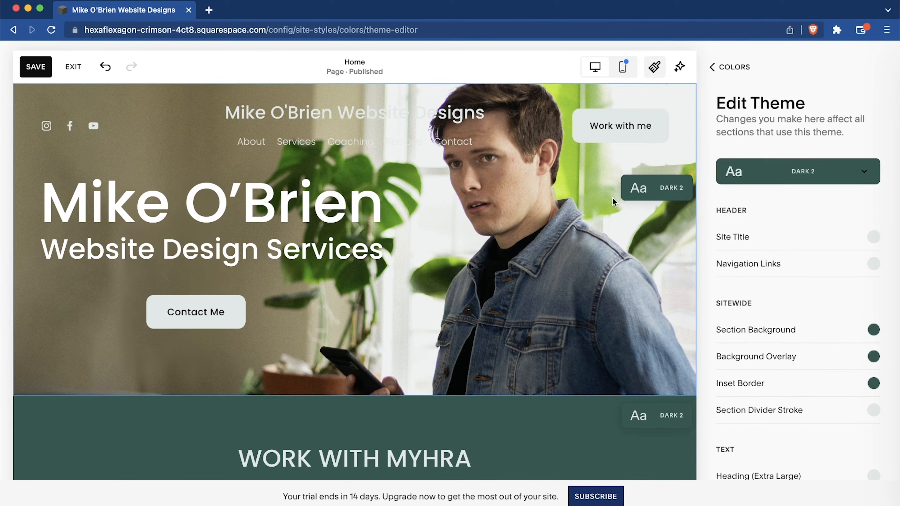
pyautogui.scroll(-10, 825, 277)
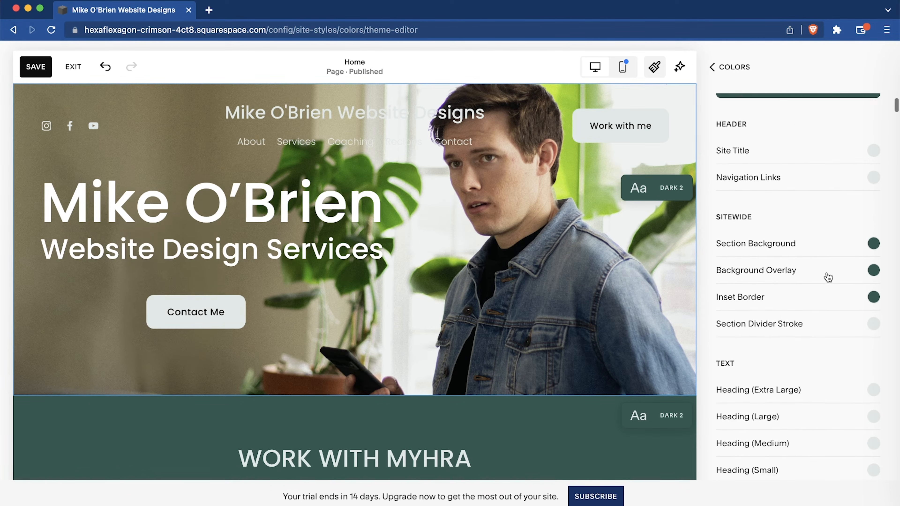
pyautogui.scroll(-12, 828, 277)
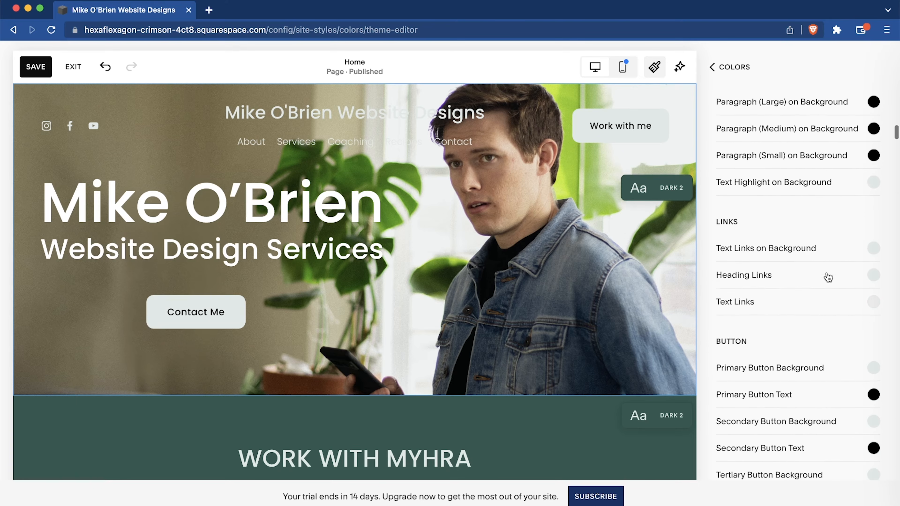
pyautogui.click(872, 276)
pyautogui.moveTo(731, 197); pyautogui.dragTo(705, 160)
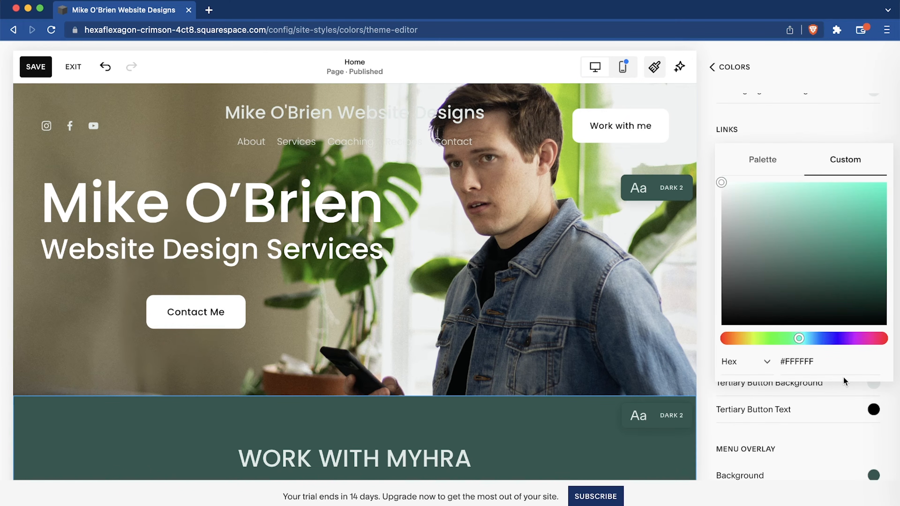
pyautogui.click(712, 67)
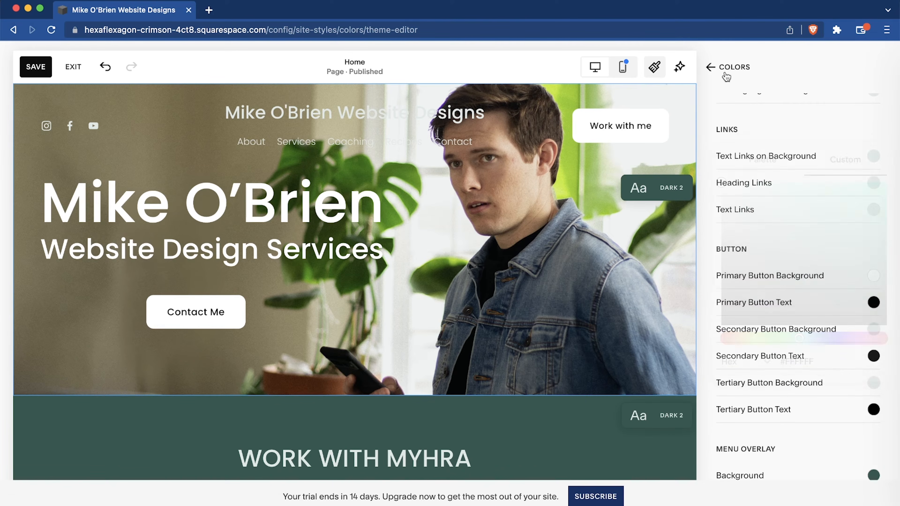
pyautogui.click(713, 67)
pyautogui.click(712, 67)
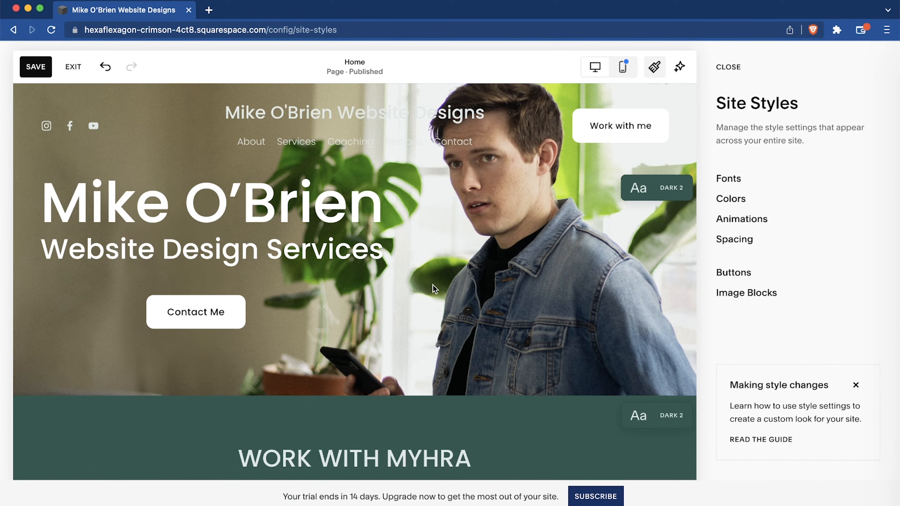
pyautogui.click(728, 68)
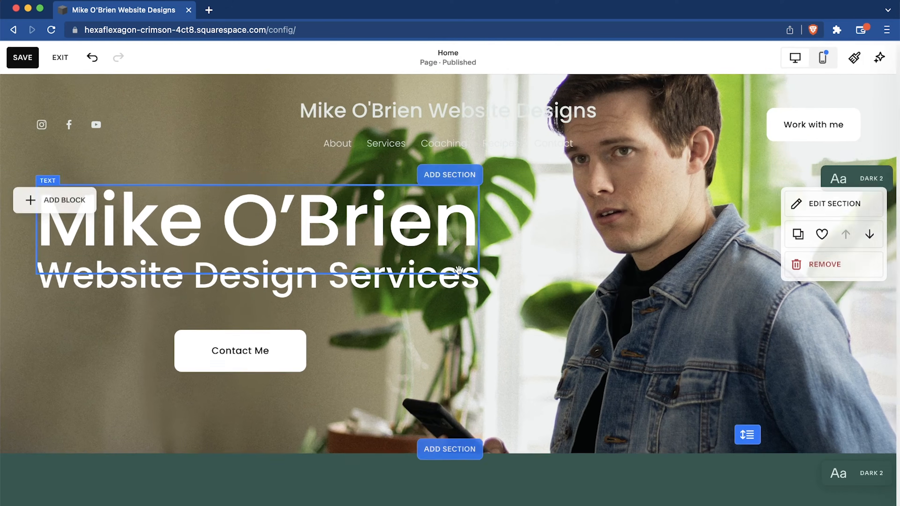
pyautogui.click(22, 57)
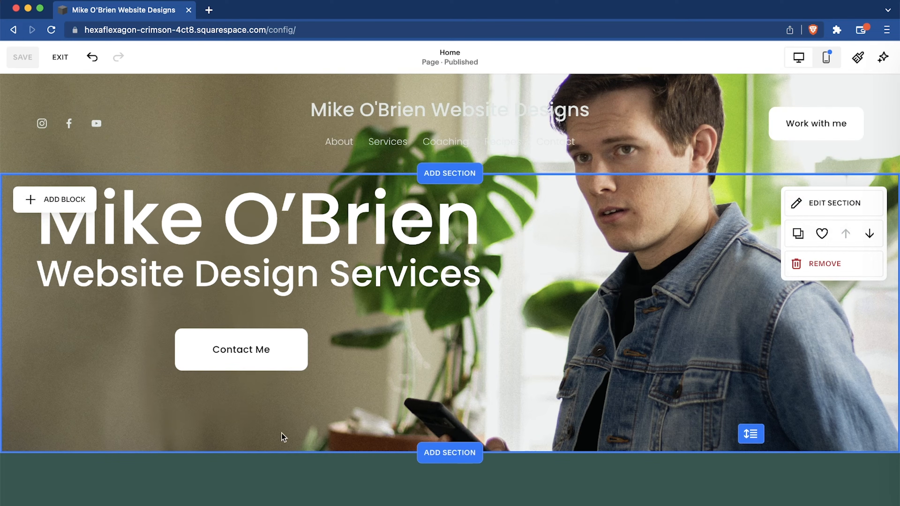
# Increase the top section's height to 69 with Fill Screen on.
pyautogui.click(815, 204)
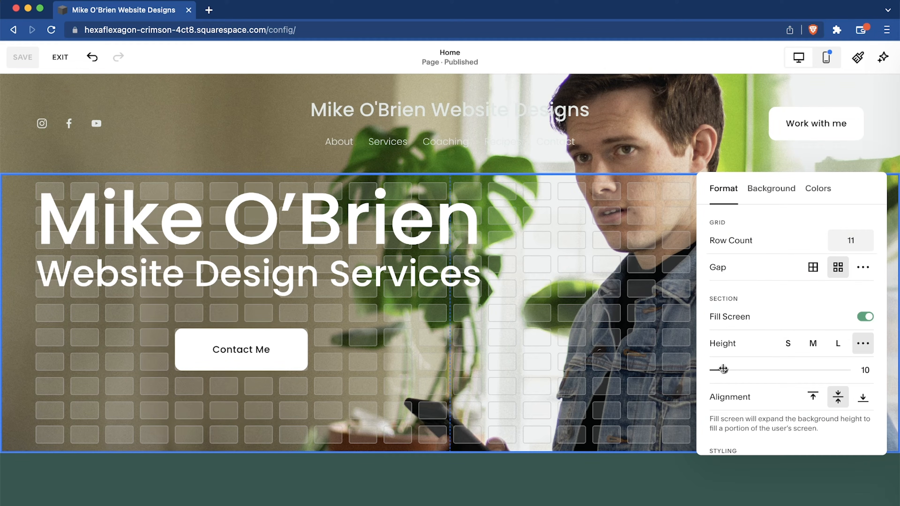
pyautogui.moveTo(724, 370); pyautogui.dragTo(805, 371)
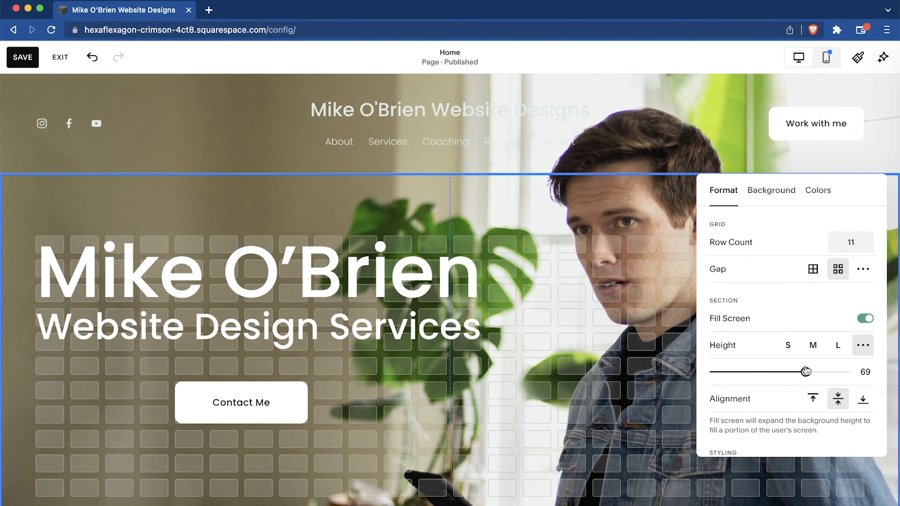
pyautogui.click(542, 428)
pyautogui.scroll(-4, 540, 428)
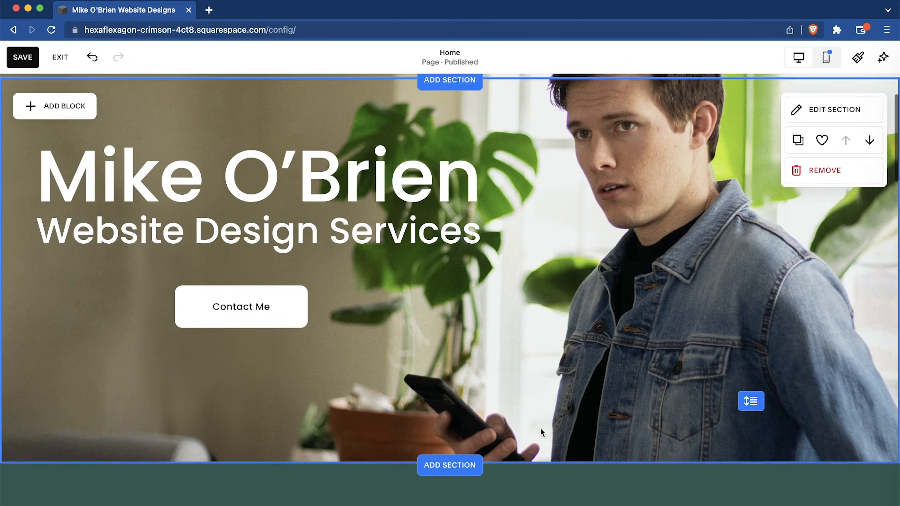
pyautogui.scroll(4, 542, 432)
pyautogui.scroll(-2, 342, 398)
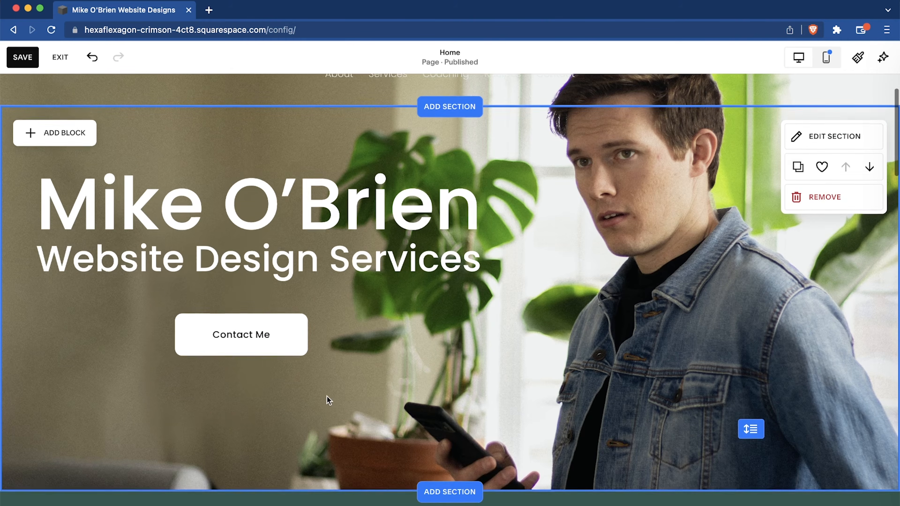
# Shift the "Contact Me" button, the "Website Design Services" text and the name heading slightly down within the top section.
pyautogui.moveTo(275, 337); pyautogui.dragTo(273, 358)
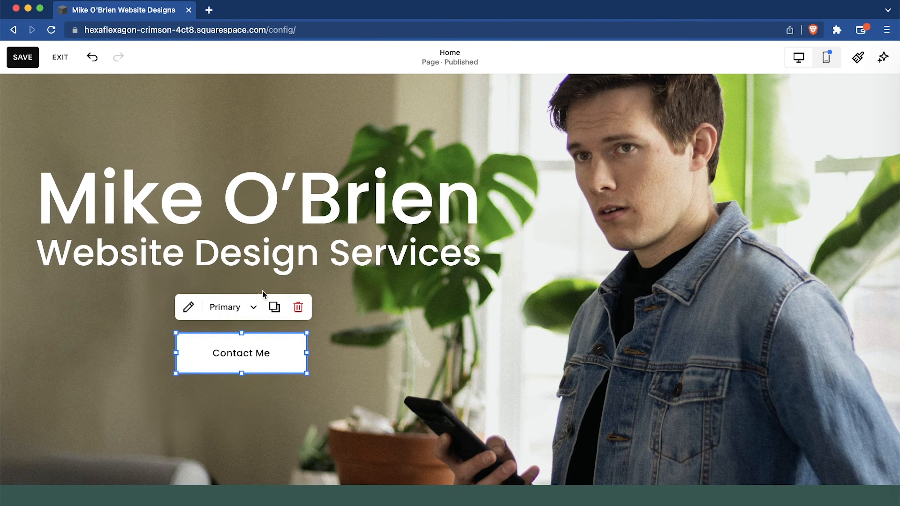
pyautogui.moveTo(255, 265); pyautogui.dragTo(253, 282)
pyautogui.moveTo(269, 209); pyautogui.dragTo(294, 229)
pyautogui.scroll(-2, 396, 284)
pyautogui.scroll(4, 396, 284)
pyautogui.click(395, 284)
# Replace the "WORK WITH MYHRA" heading in the green section with "Services I Offer".
pyautogui.scroll(-9, 526, 246)
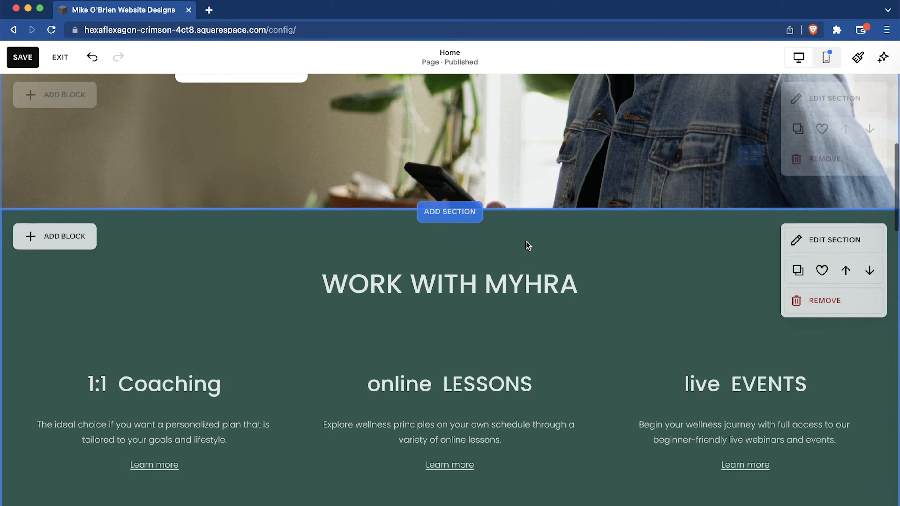
pyautogui.scroll(-2, 541, 330)
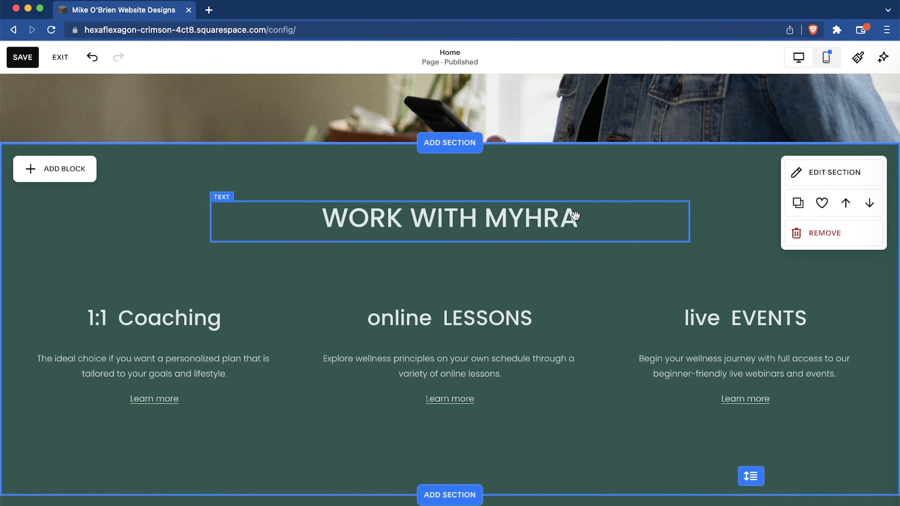
pyautogui.click(330, 216)
pyautogui.write('S')
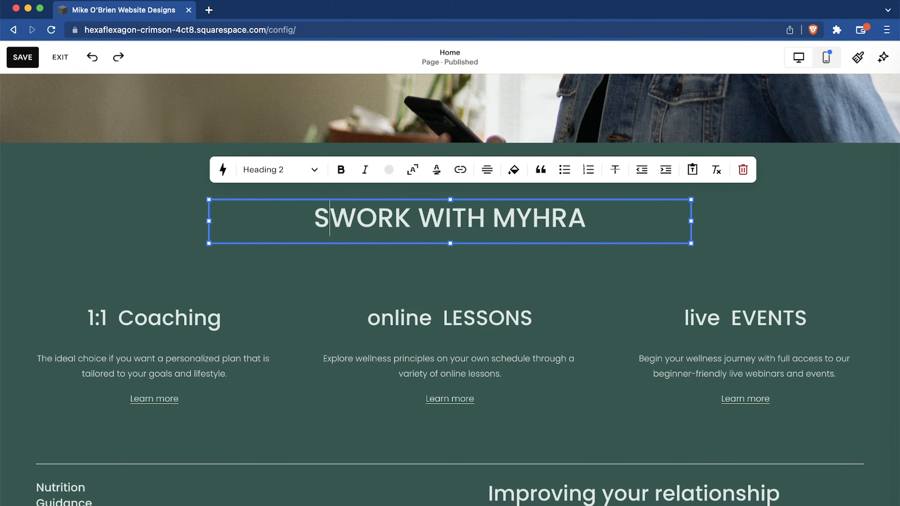
pyautogui.write('ERVICE S')
pyautogui.press('BackSpace')
pyautogui.press('BackSpace')
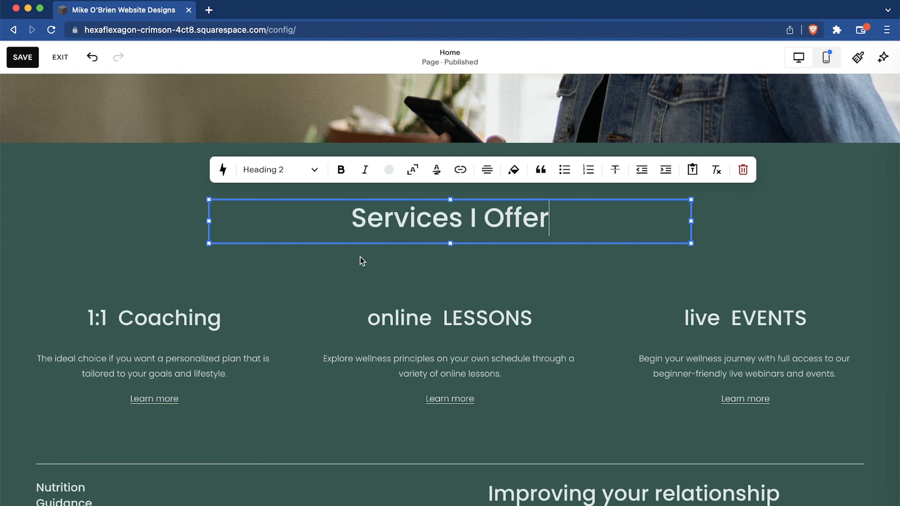
pyautogui.click(157, 315)
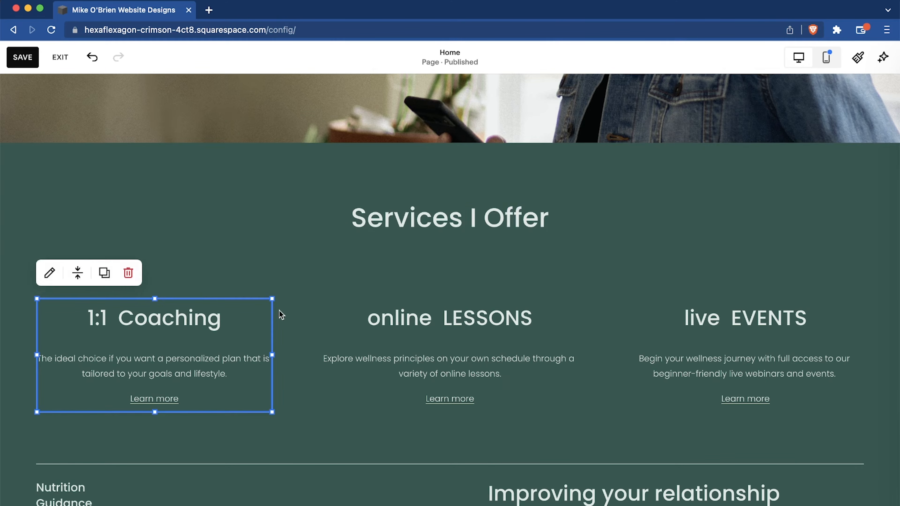
# Replace the three service headings with "Full Website Design", "SEO (Rank On Google)" and "Monthly Maintenance".
pyautogui.click(216, 317)
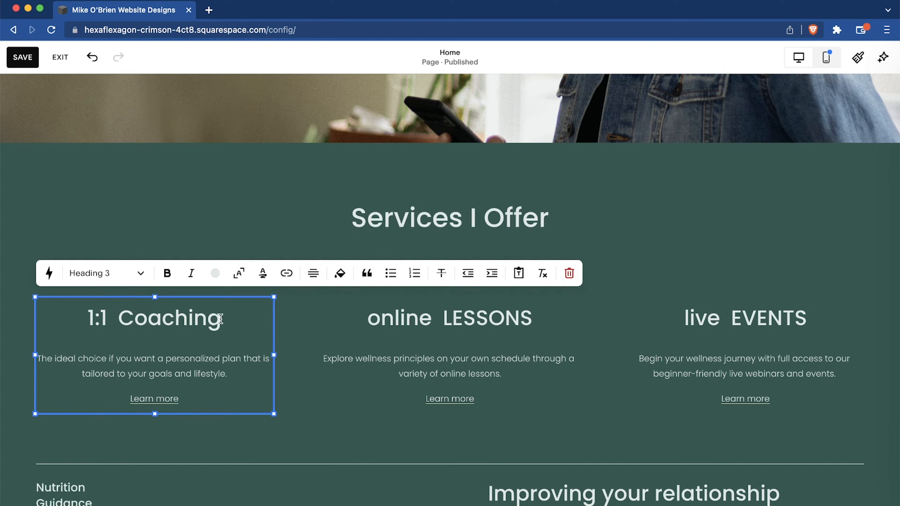
pyautogui.moveTo(220, 319); pyautogui.dragTo(76, 319)
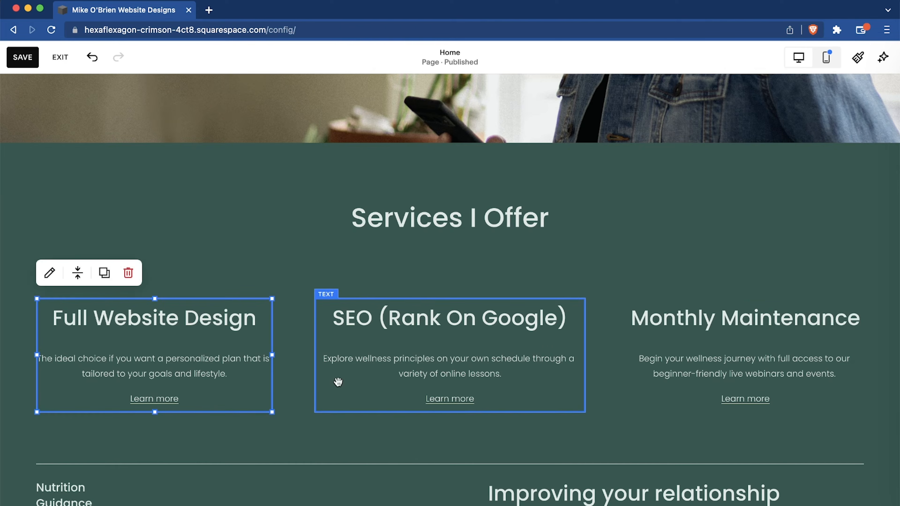
# Move the "Services I Offer" heading slightly up within the services section.
pyautogui.scroll(1, 351, 383)
pyautogui.scroll(-5, 370, 390)
pyautogui.scroll(3, 370, 390)
pyautogui.click(431, 200)
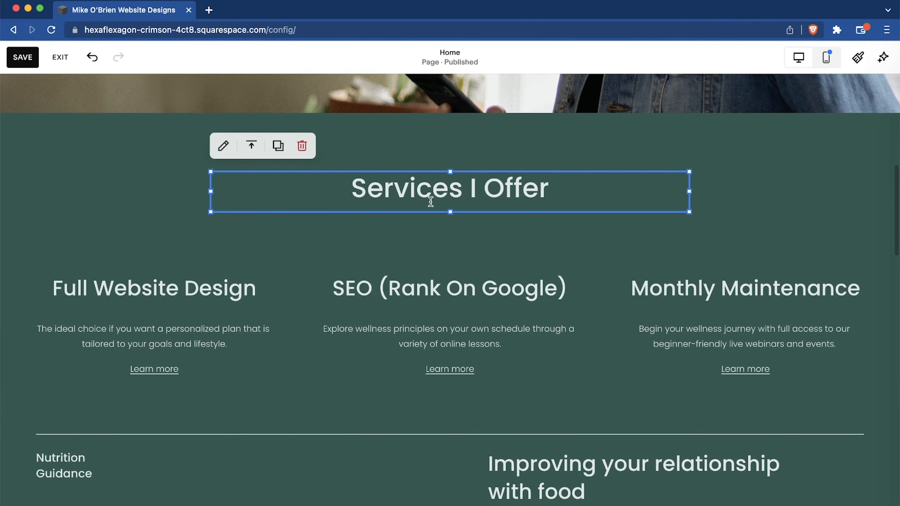
pyautogui.click(392, 191)
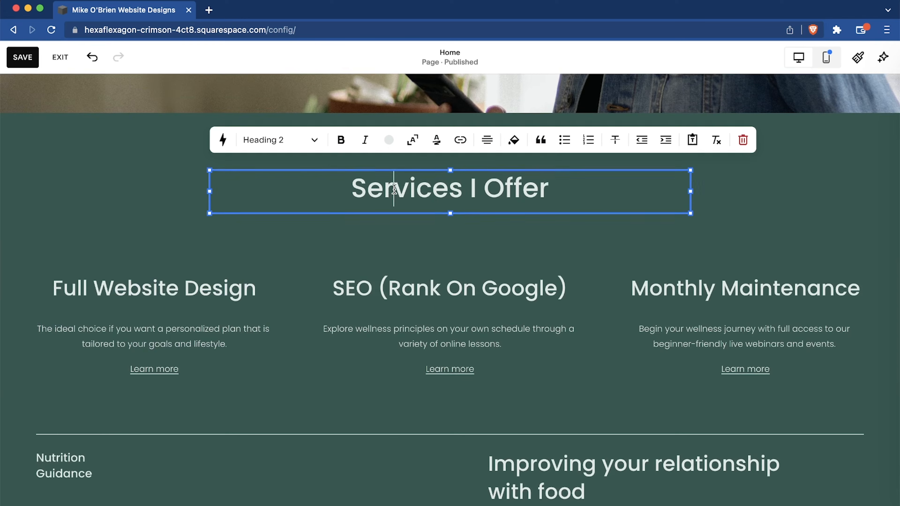
pyautogui.moveTo(413, 170); pyautogui.dragTo(413, 152)
pyautogui.click(252, 265)
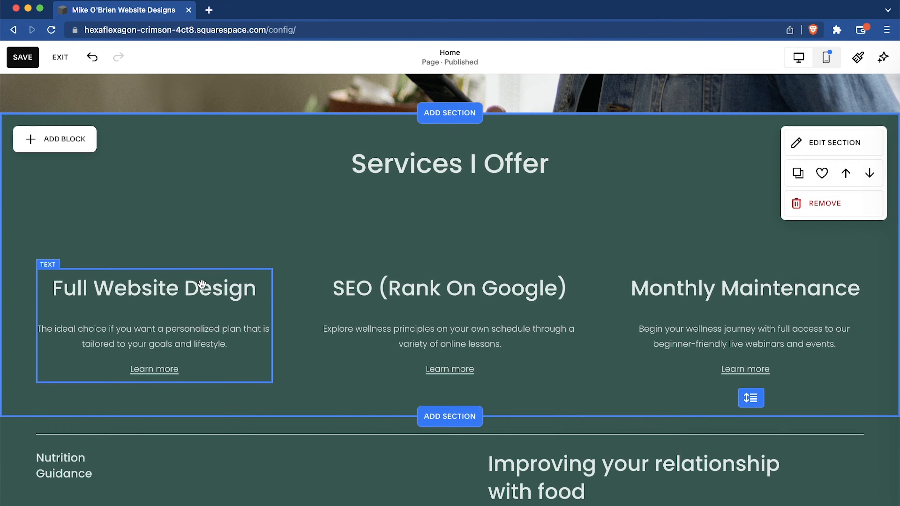
# Move the three service text blocks up so they sit directly beneath the "Services I Offer" heading.
pyautogui.click(202, 274)
pyautogui.moveTo(199, 267); pyautogui.dragTo(201, 194)
pyautogui.moveTo(383, 271); pyautogui.dragTo(381, 195)
pyautogui.moveTo(725, 261); pyautogui.dragTo(728, 189)
pyautogui.click(791, 149)
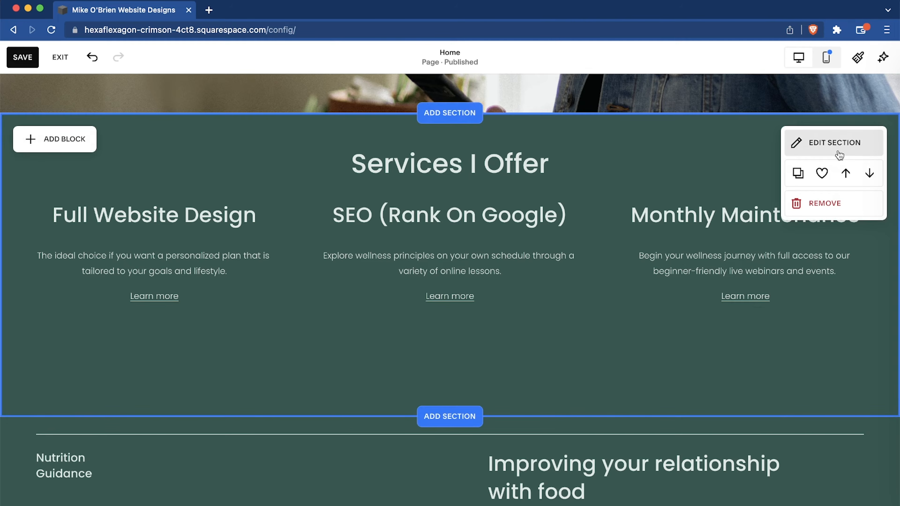
# Reduce the services section's height with the custom setting, trying the M and S presets as well.
pyautogui.click(831, 144)
pyautogui.moveTo(722, 332); pyautogui.dragTo(690, 335)
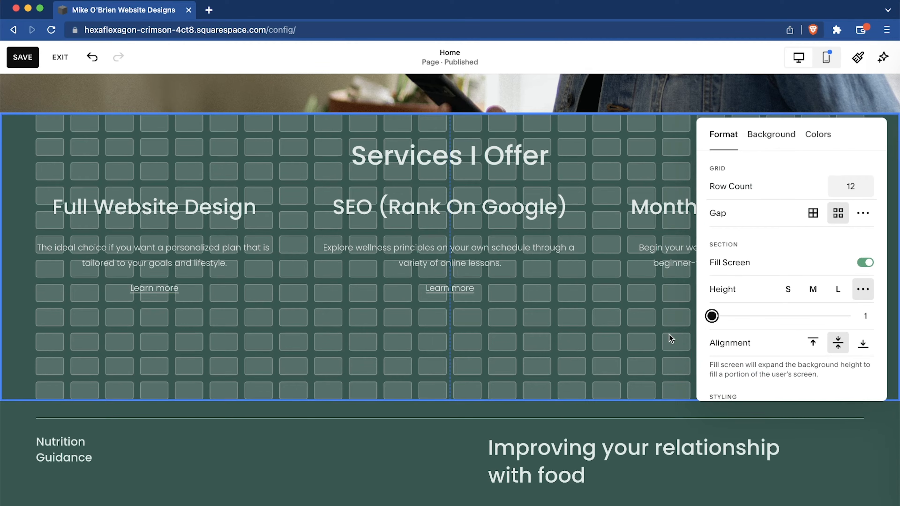
pyautogui.click(814, 290)
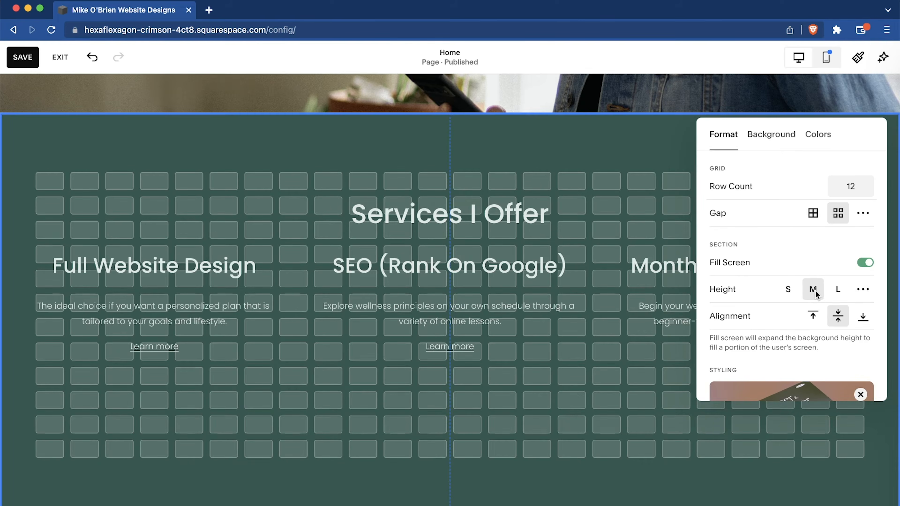
pyautogui.click(791, 290)
pyautogui.click(863, 289)
pyautogui.click(589, 359)
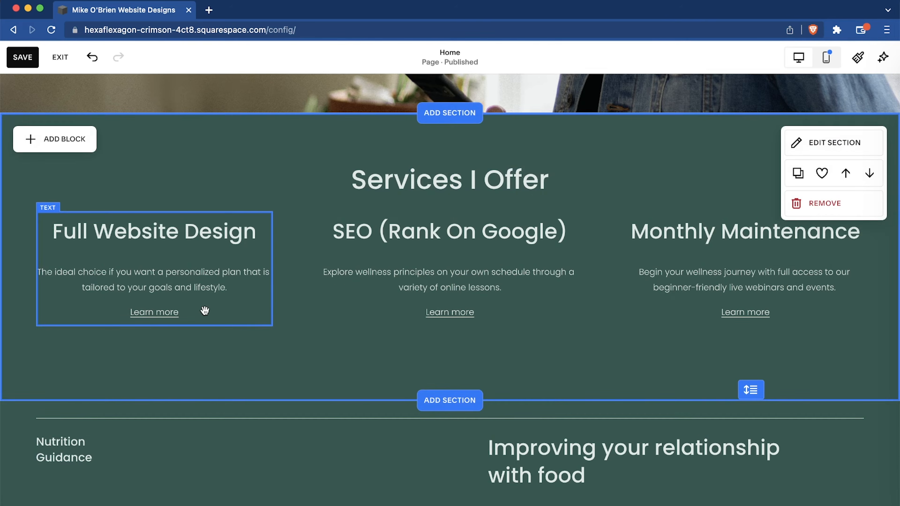
# Delete the "Learn more" link and its empty line from the Full Website Design text block.
pyautogui.click(205, 310)
pyautogui.click(191, 314)
pyautogui.press('BackSpace')
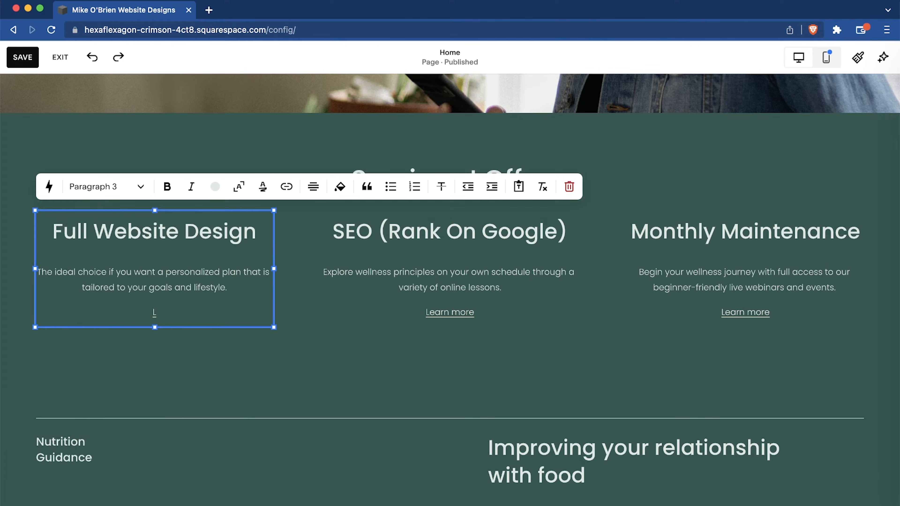
pyautogui.press('BackSpace')
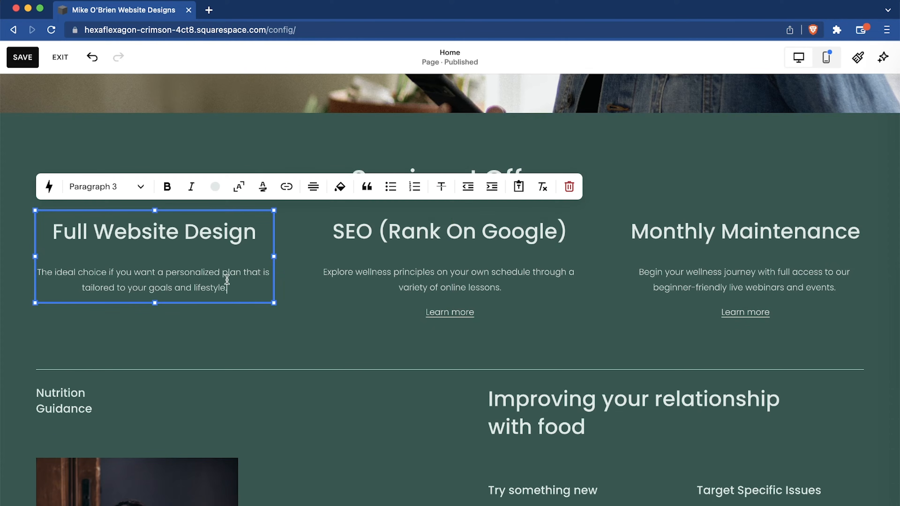
pyautogui.moveTo(234, 289)
pyautogui.mouseDown()
pyautogui.moveTo(136, 288)
pyautogui.moveTo(224, 290)
pyautogui.mouseUp()
pyautogui.press('super+z')
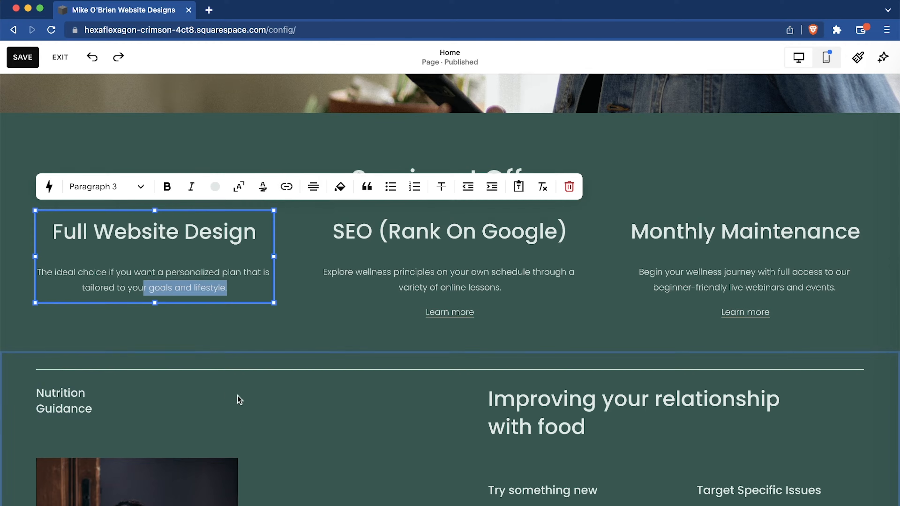
# Delete the "Learn more" links from the SEO (Rank On Google) and Monthly Maintenance text blocks.
pyautogui.click(319, 291)
pyautogui.click(487, 309)
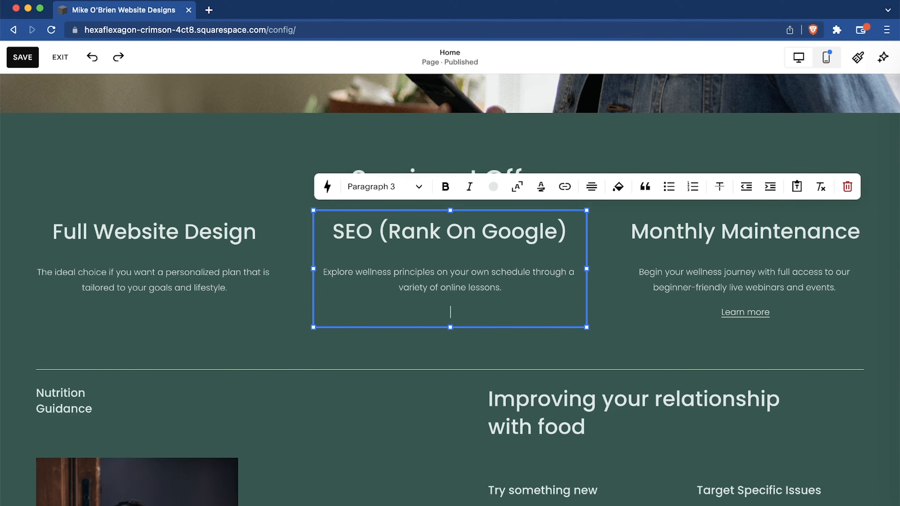
pyautogui.press('BackSpace')
pyautogui.click(799, 312)
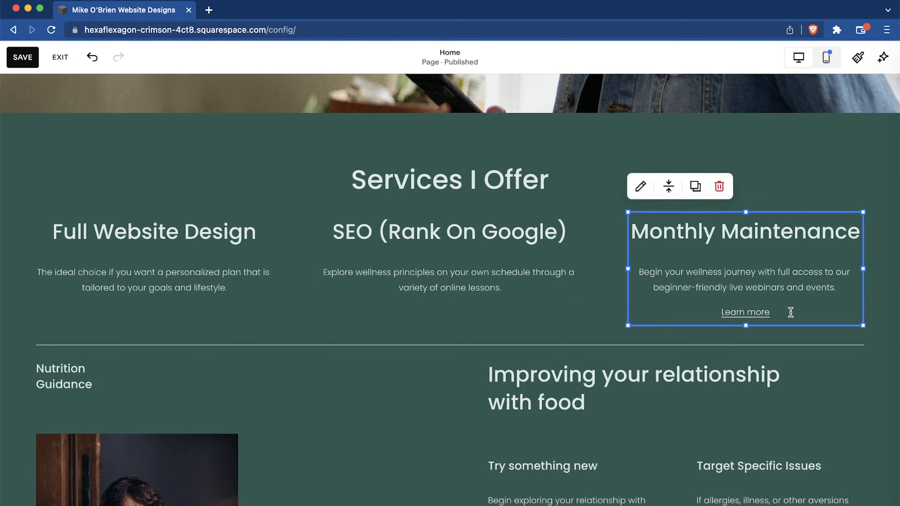
pyautogui.click(787, 312)
# Add a Button block to the services section and place it below the Full Website Design description.
pyautogui.click(55, 135)
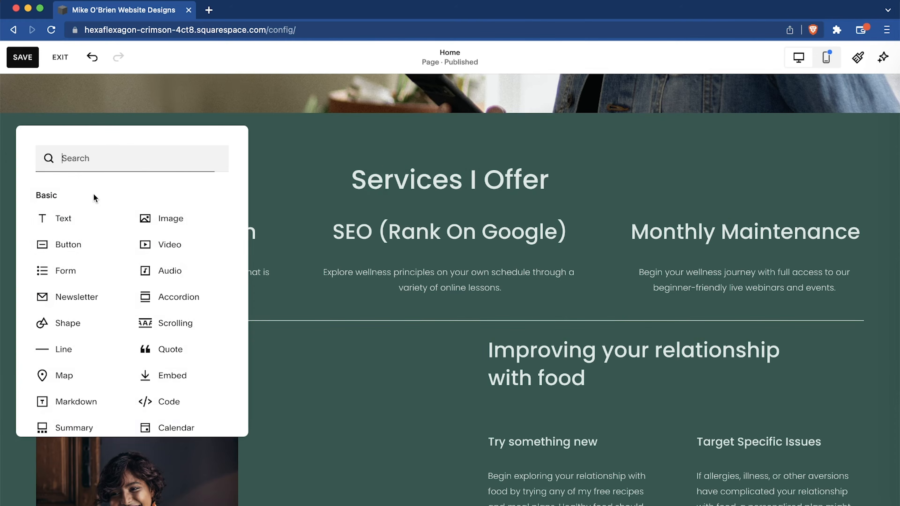
pyautogui.moveTo(91, 248); pyautogui.dragTo(95, 253)
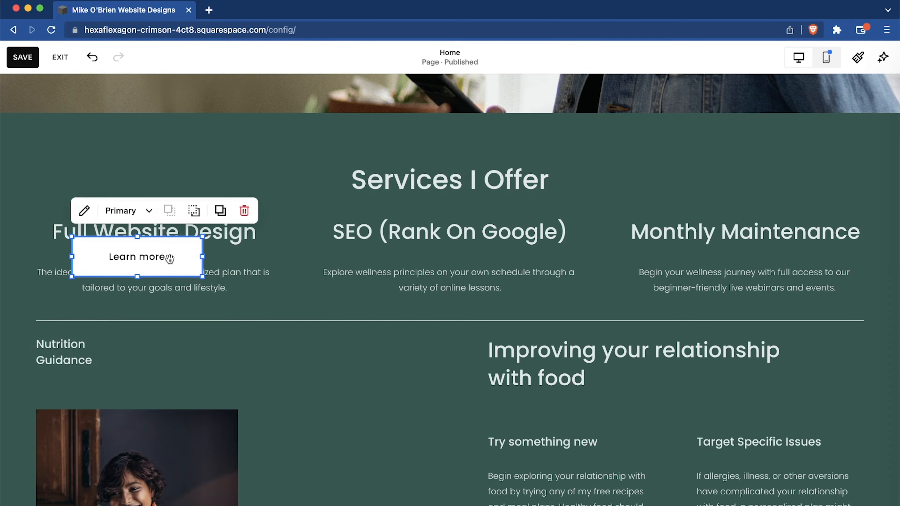
pyautogui.moveTo(153, 266)
pyautogui.mouseDown()
pyautogui.moveTo(158, 339)
pyautogui.moveTo(169, 346)
pyautogui.moveTo(166, 503)
pyautogui.moveTo(164, 333)
pyautogui.moveTo(160, 382)
pyautogui.moveTo(165, 347)
pyautogui.moveTo(175, 364)
pyautogui.moveTo(184, 338)
pyautogui.moveTo(192, 342)
pyautogui.mouseUp()
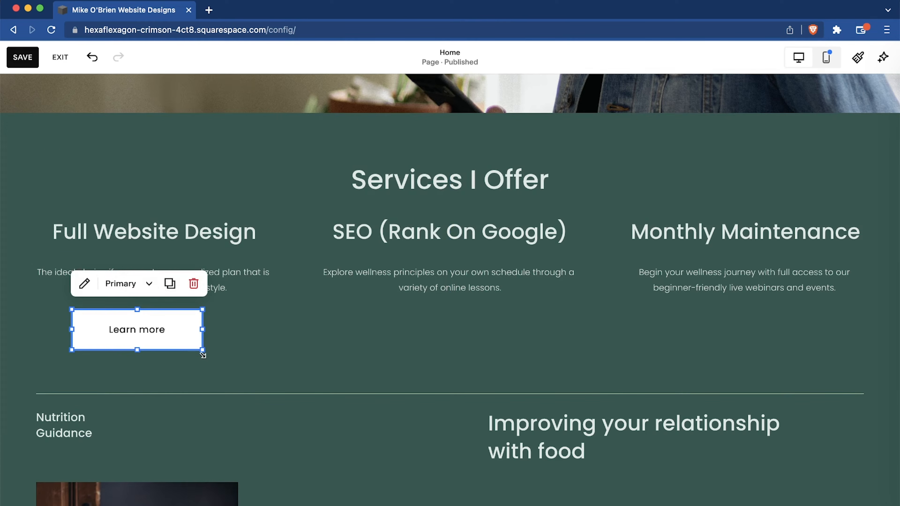
# Set the "Learn more" button's design to Fit and widen its block so it is centered under the Full Website Design text.
pyautogui.click(85, 284)
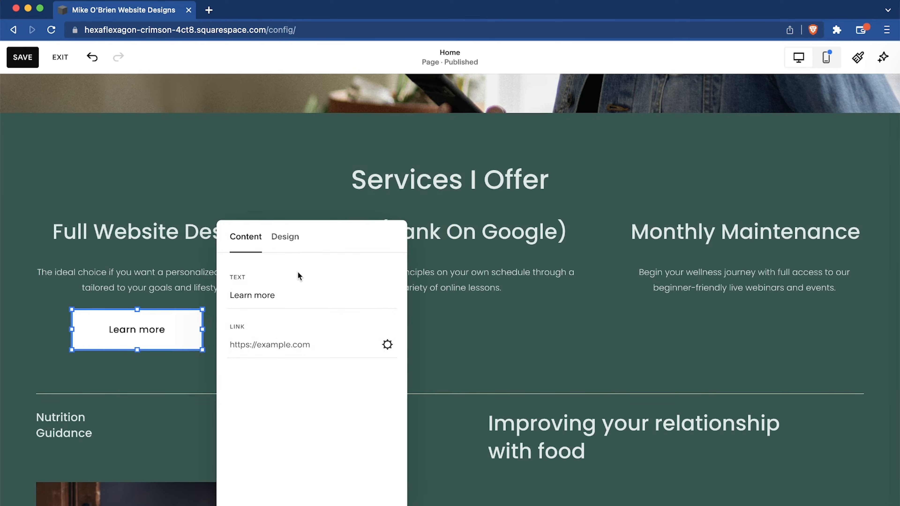
pyautogui.click(290, 240)
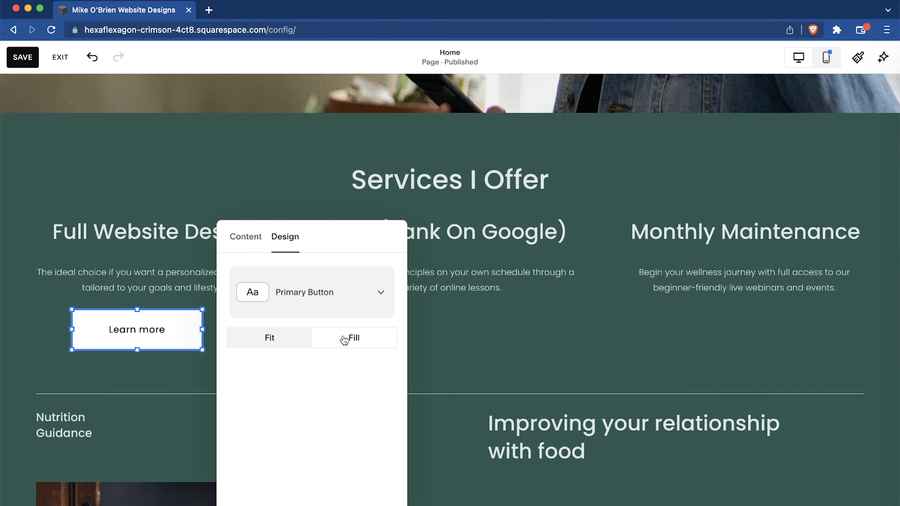
pyautogui.click(285, 343)
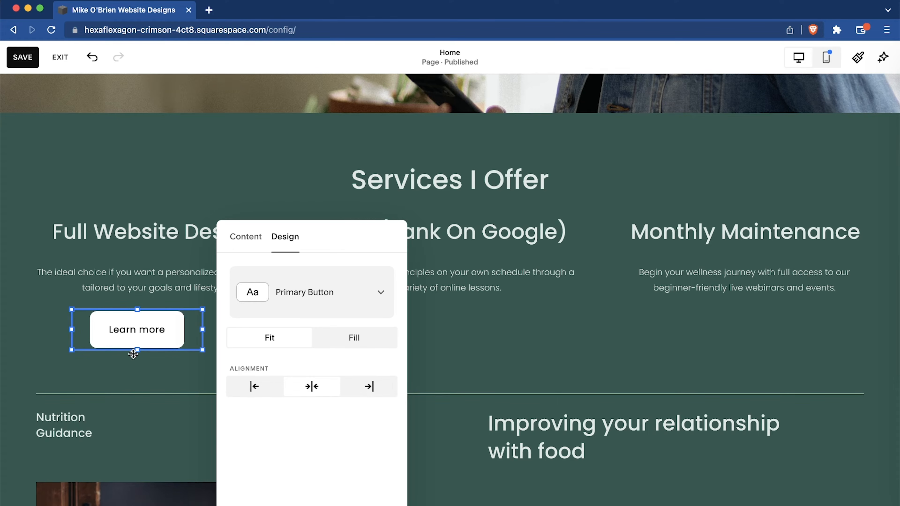
pyautogui.click(213, 309)
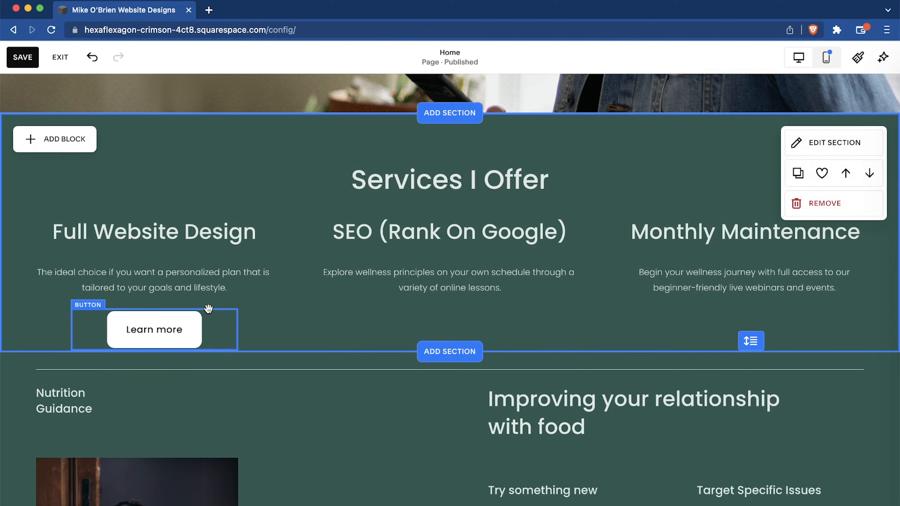
# Duplicate the "Learn more" button twice and place the copies centered under the SEO and Monthly Maintenance descriptions.
pyautogui.click(209, 313)
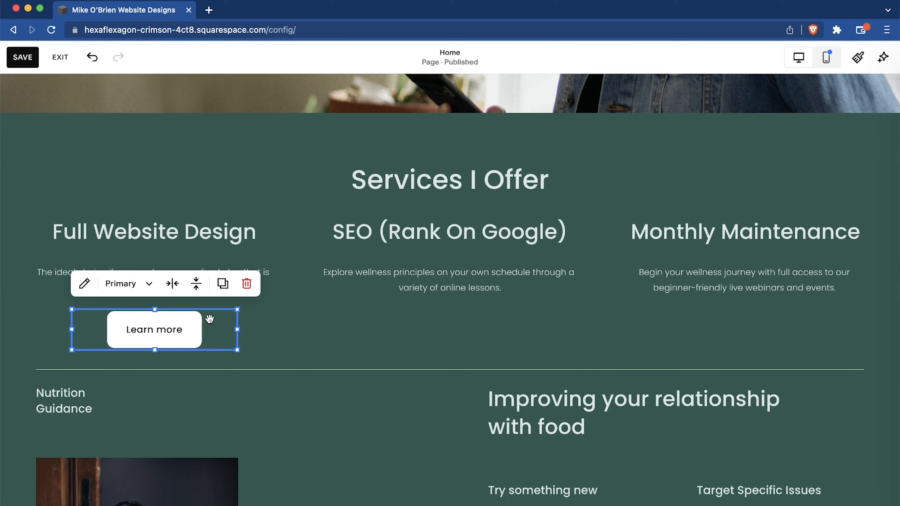
pyautogui.click(222, 283)
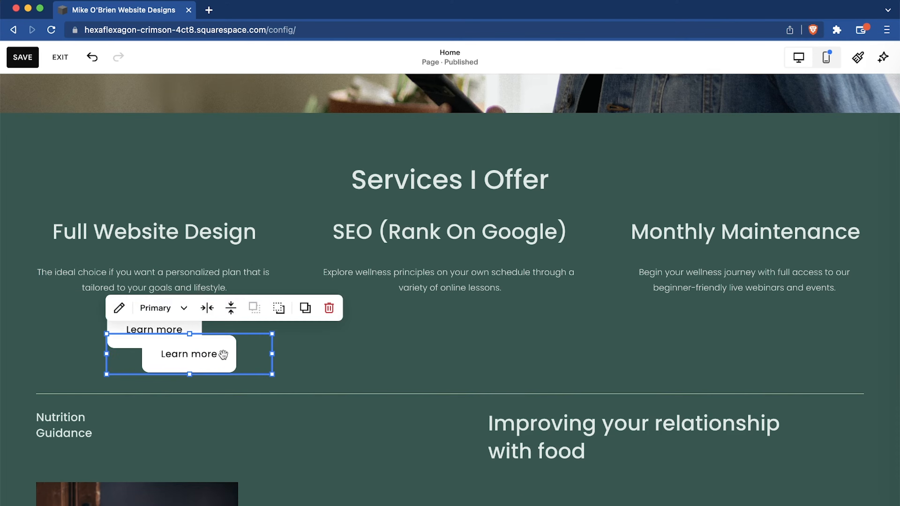
pyautogui.moveTo(259, 353); pyautogui.dragTo(510, 329)
pyautogui.click(501, 284)
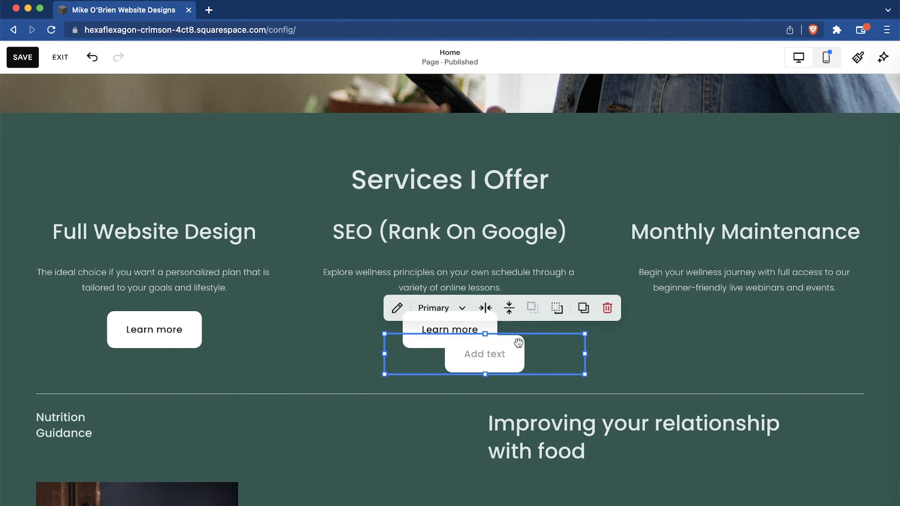
pyautogui.moveTo(548, 358); pyautogui.dragTo(862, 328)
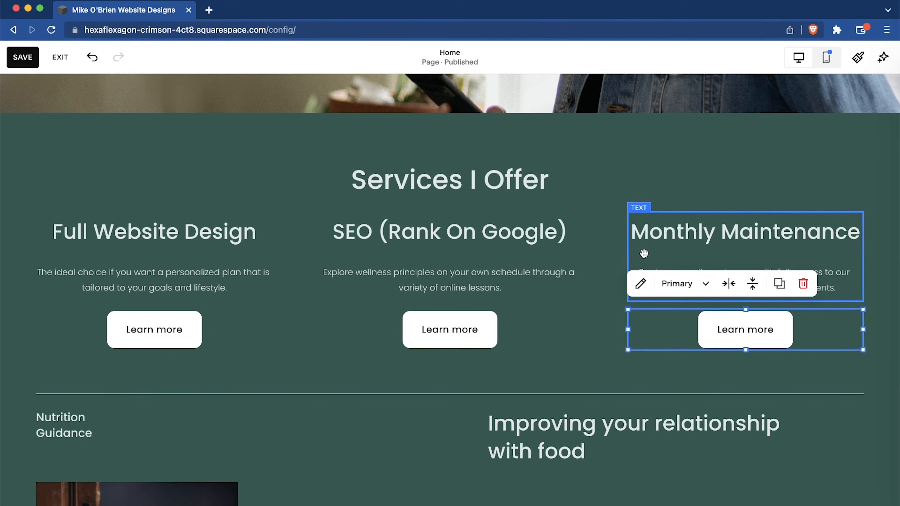
# Switch the Full Website Design description to Paragraph 2 and append the copied "Lorem ipsum dolor sit amet" placeholder text to all three service descriptions.
pyautogui.click(241, 248)
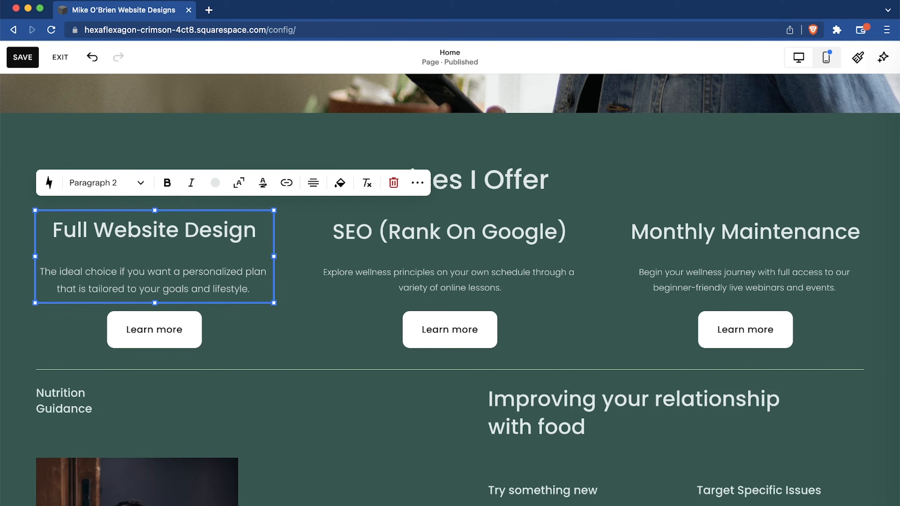
pyautogui.write('Lorem ipsum dolor sit amet, consectetur adipiscing elit, sed do eiusmod tempor incididunt ut labore et dolore magna aliqua. Ut enim ad minim veniam, quis nostrud')
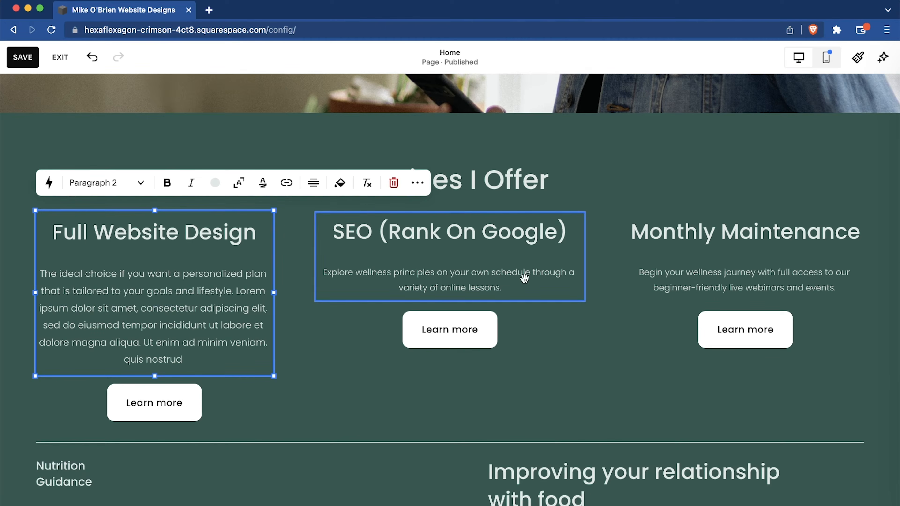
pyautogui.click(513, 290)
pyautogui.click(512, 290)
pyautogui.write('Lorem ipsum dolor sit amet, consectetur adipiscing elit, sed do eiusmod tempor incididunt ut labore et dolore magna aliqua. Ut enim ad minim veniam, quis nostrud')
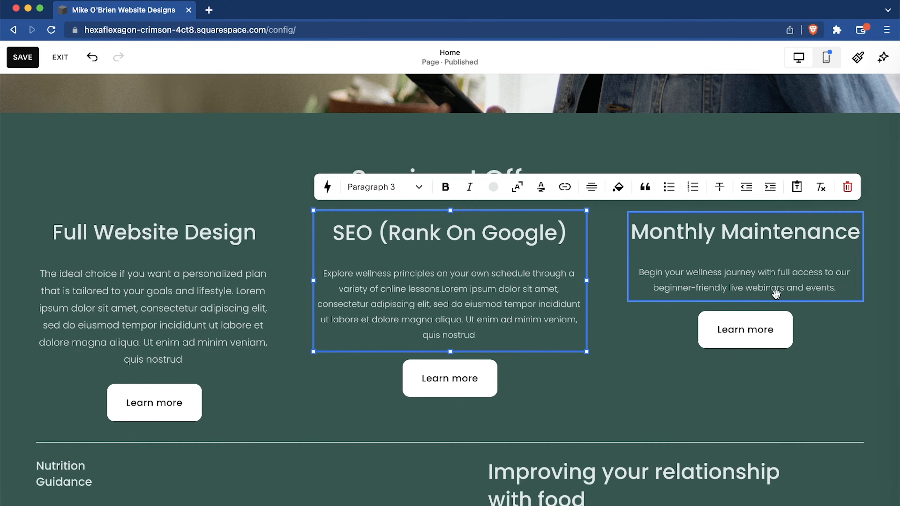
pyautogui.click(848, 288)
pyautogui.click(848, 287)
pyautogui.write('Lorem ipsum dolor sit amet, consectetur adipiscing elit, sed do eiusmod tempor incididunt ut labore et dolore magna aliqua. Ut enim ad minim veniam, quis nostrud')
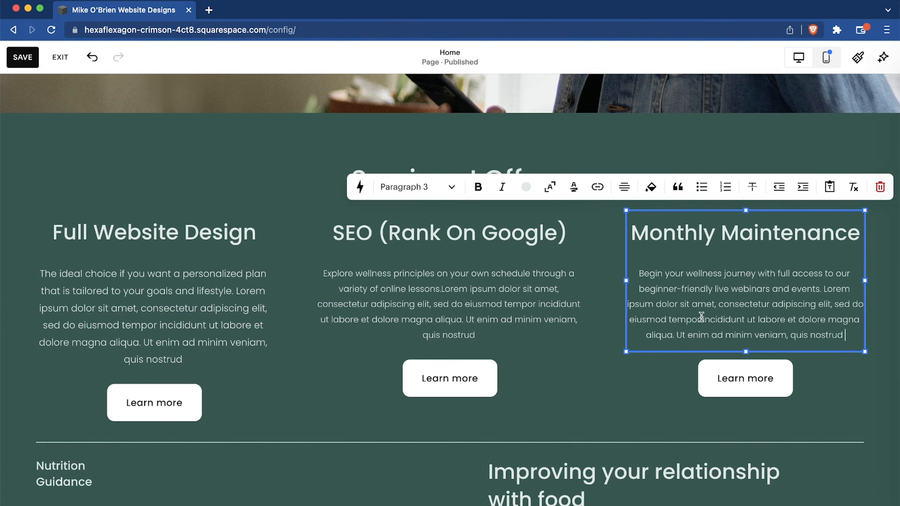
# Change the whole SEO (Rank On Google) description to the Paragraph 2 text style.
pyautogui.click(212, 305)
pyautogui.click(208, 316)
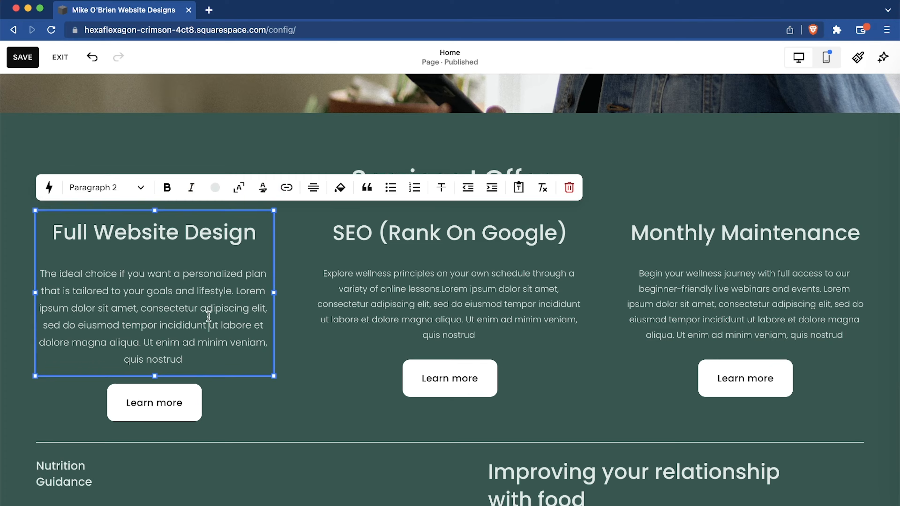
pyautogui.click(375, 289)
pyautogui.doubleClick(393, 290)
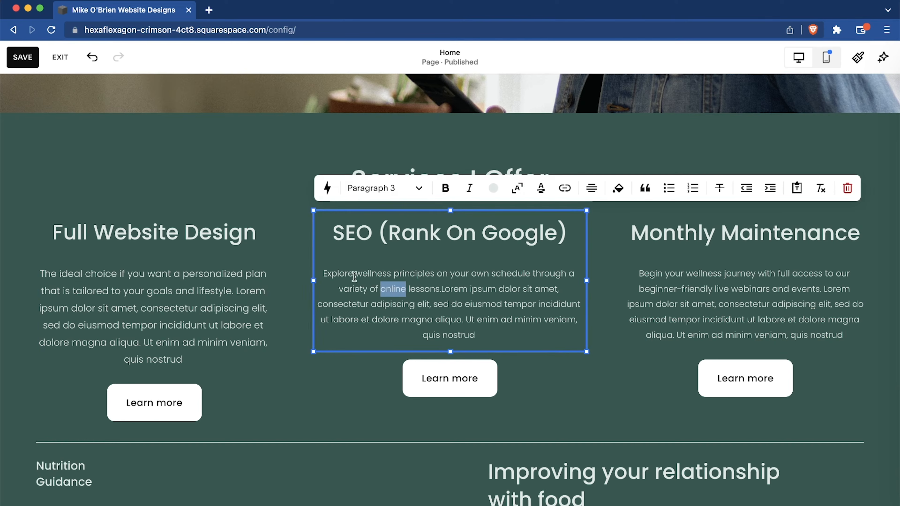
pyautogui.click(191, 291)
pyautogui.click(333, 276)
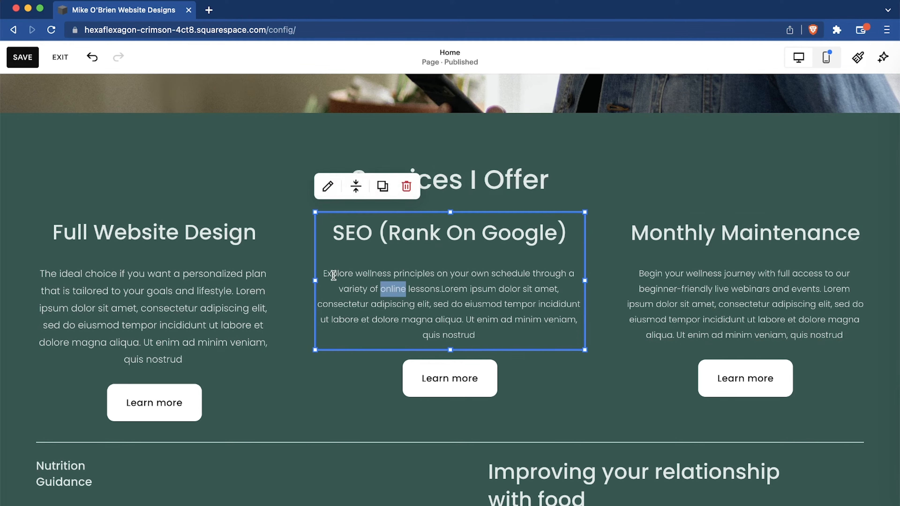
pyautogui.moveTo(324, 274); pyautogui.dragTo(476, 335)
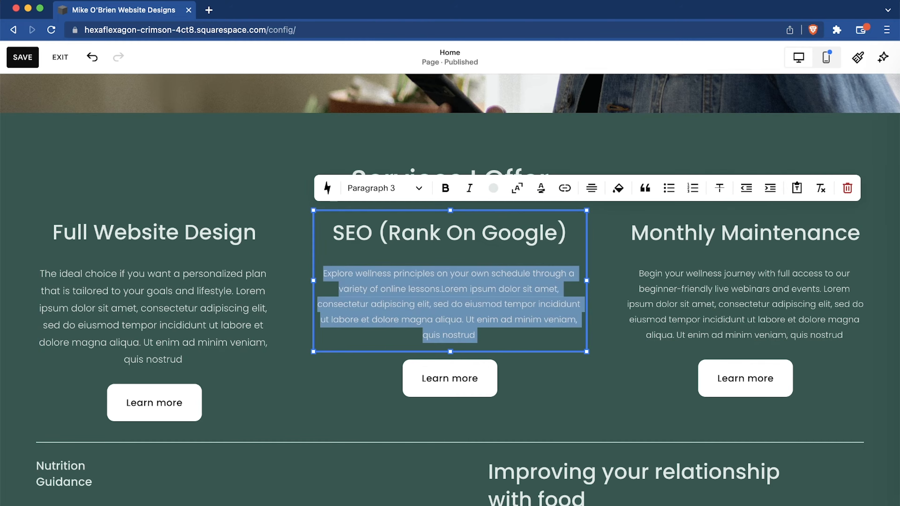
pyautogui.click(396, 188)
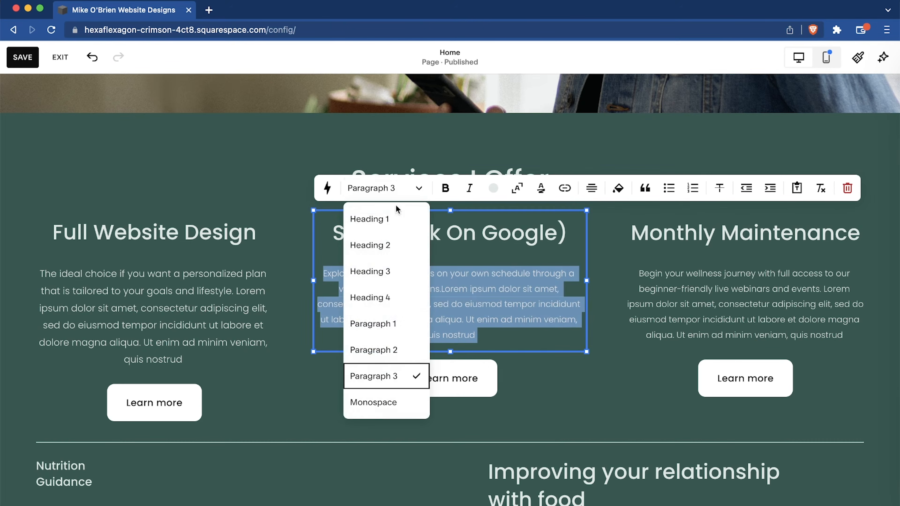
pyautogui.click(395, 347)
# Change the whole Monthly Maintenance description to the Paragraph 2 text style.
pyautogui.click(642, 271)
pyautogui.click(642, 273)
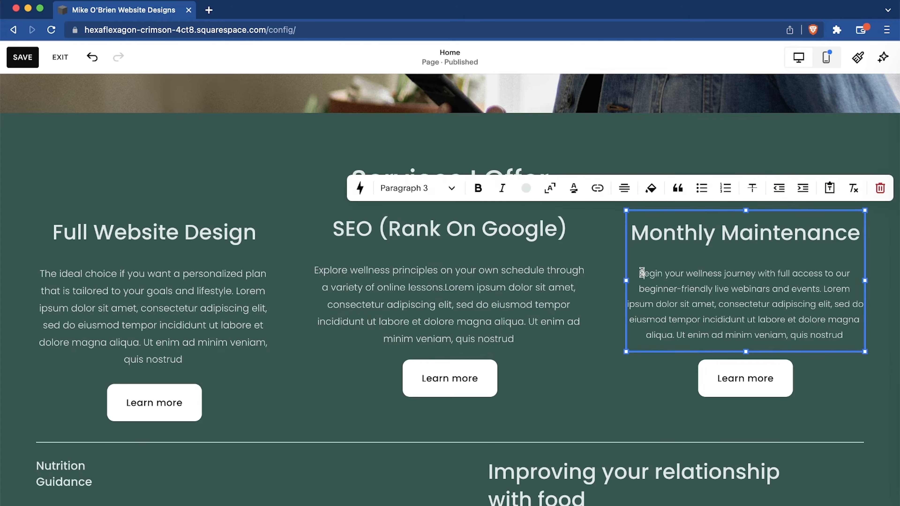
pyautogui.moveTo(638, 274); pyautogui.dragTo(844, 336)
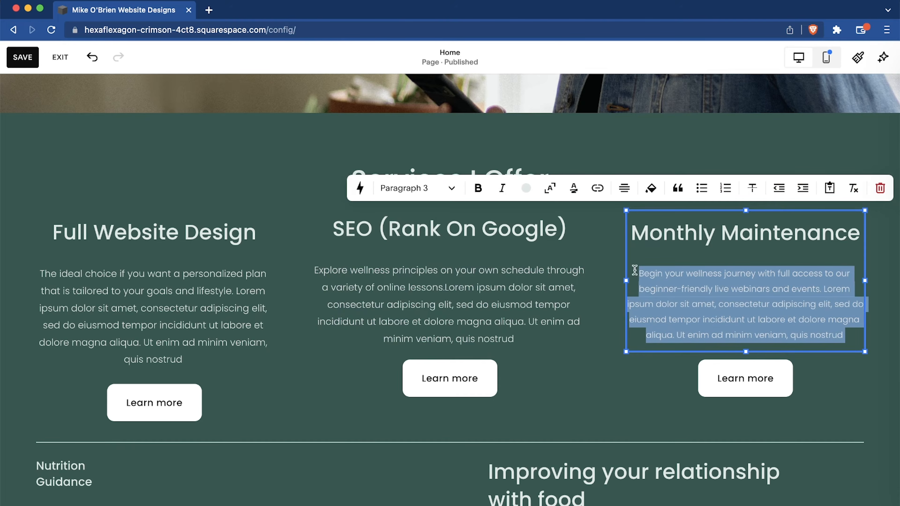
pyautogui.click(425, 188)
pyautogui.click(427, 349)
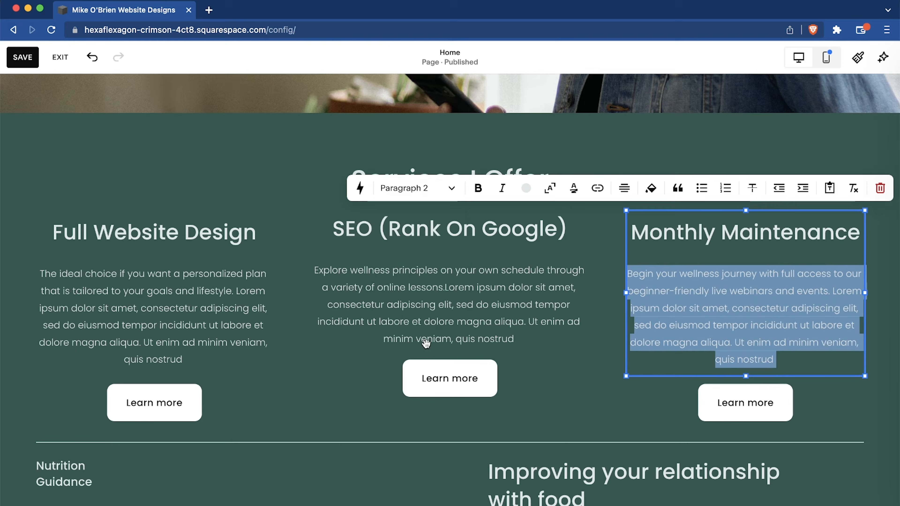
pyautogui.click(311, 381)
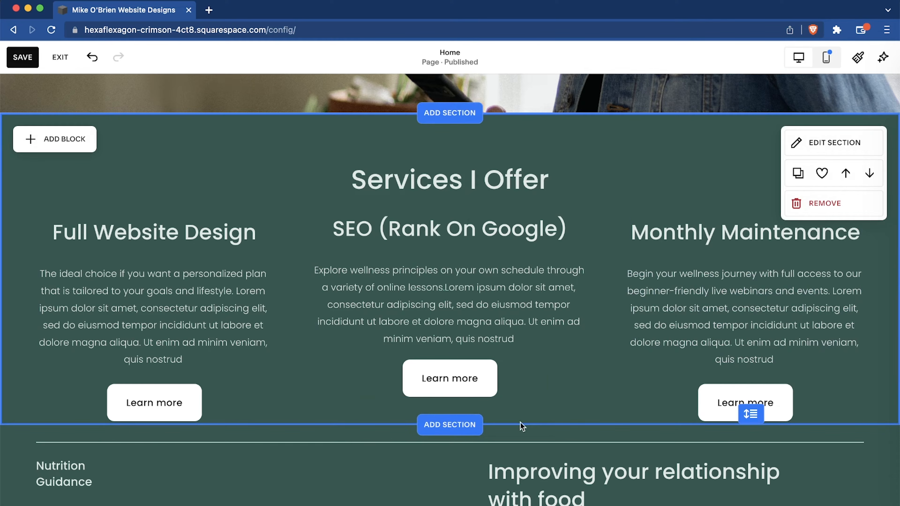
# Move the "Learn more" button under the SEO description down so it lines up with the other two buttons.
pyautogui.moveTo(532, 390); pyautogui.dragTo(531, 410)
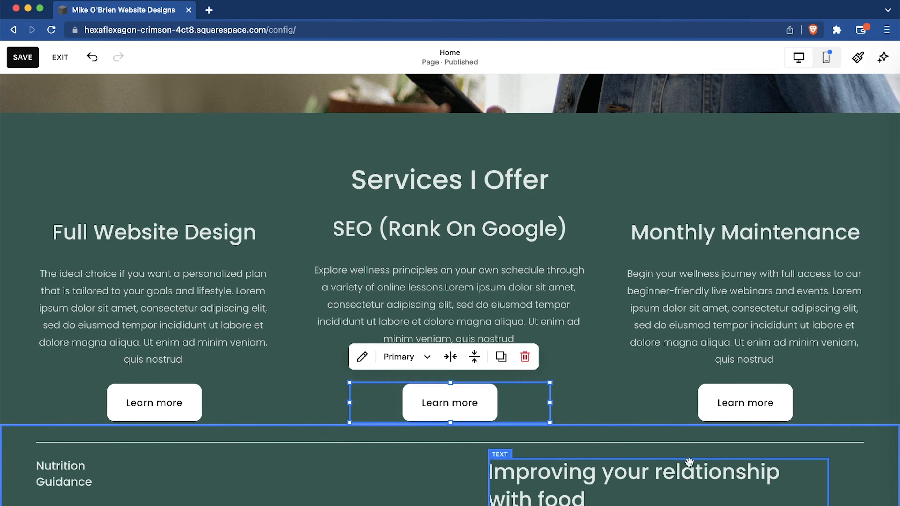
pyautogui.click(647, 386)
pyautogui.scroll(-3, 619, 268)
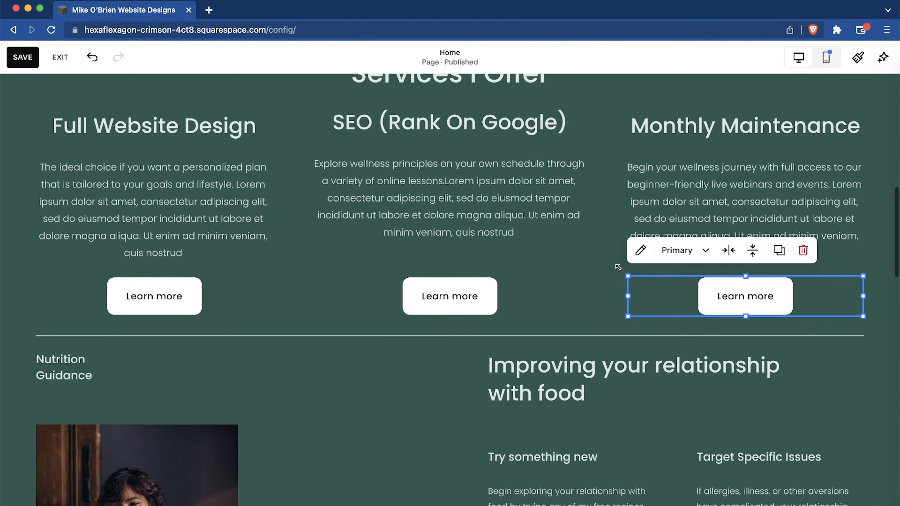
pyautogui.scroll(3, 520, 322)
pyautogui.scroll(-6, 521, 322)
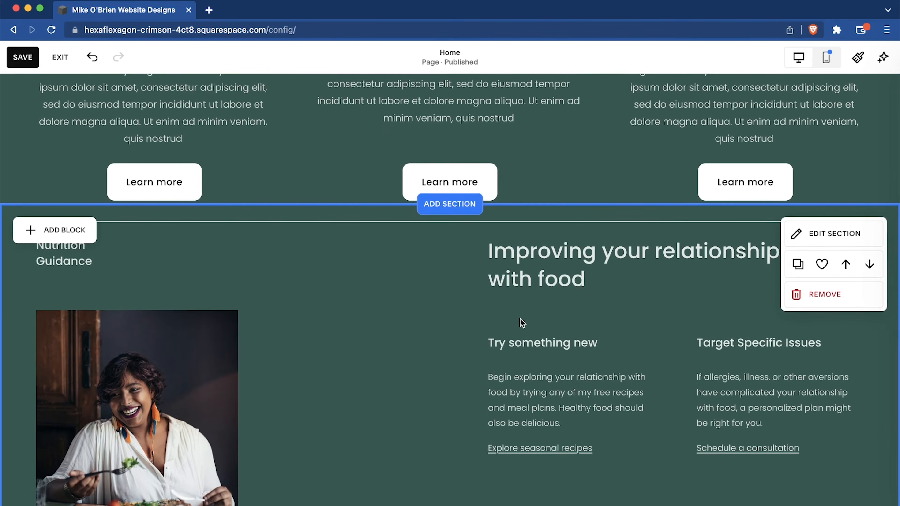
# Delete the photo of the woman eating from the Nutrition Guidance section.
pyautogui.scroll(-3, 318, 373)
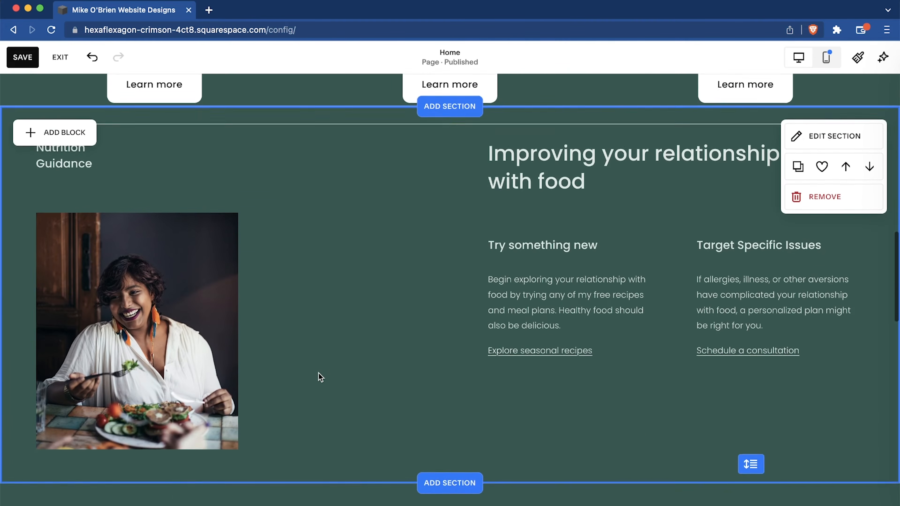
pyautogui.scroll(1, 364, 321)
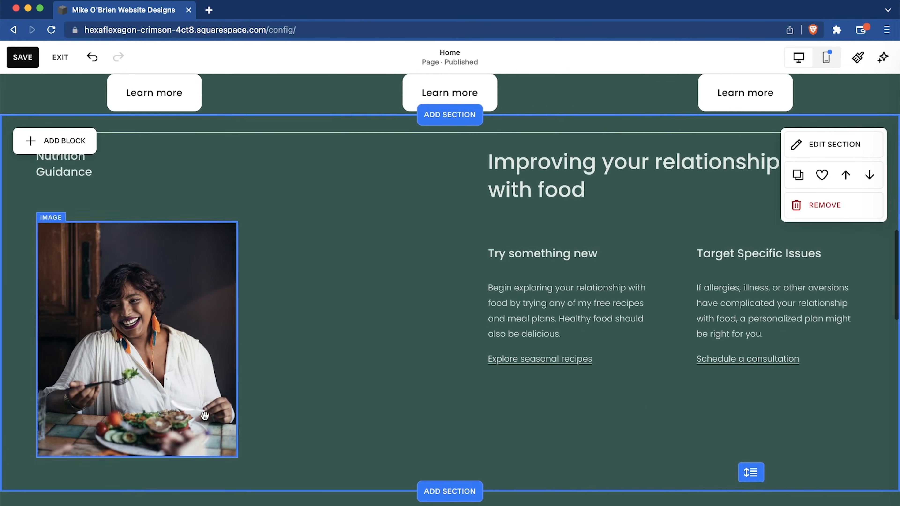
pyautogui.click(158, 328)
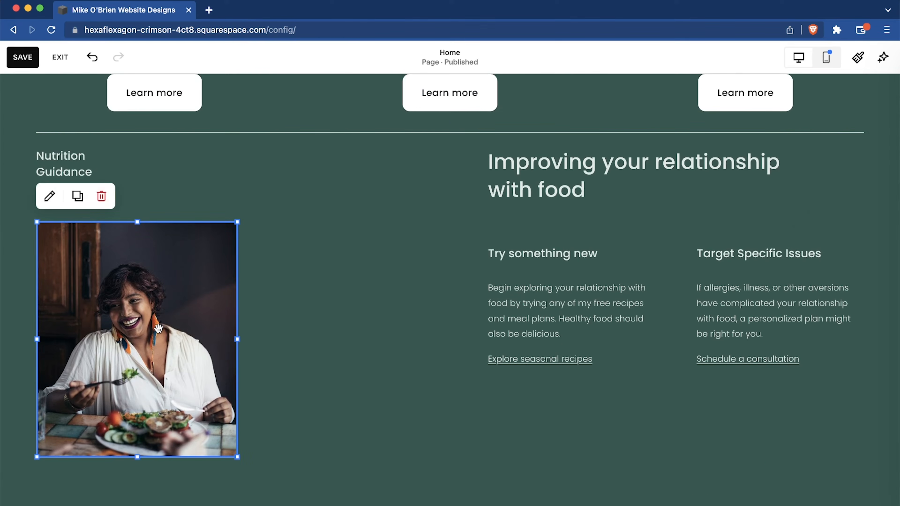
pyautogui.click(102, 195)
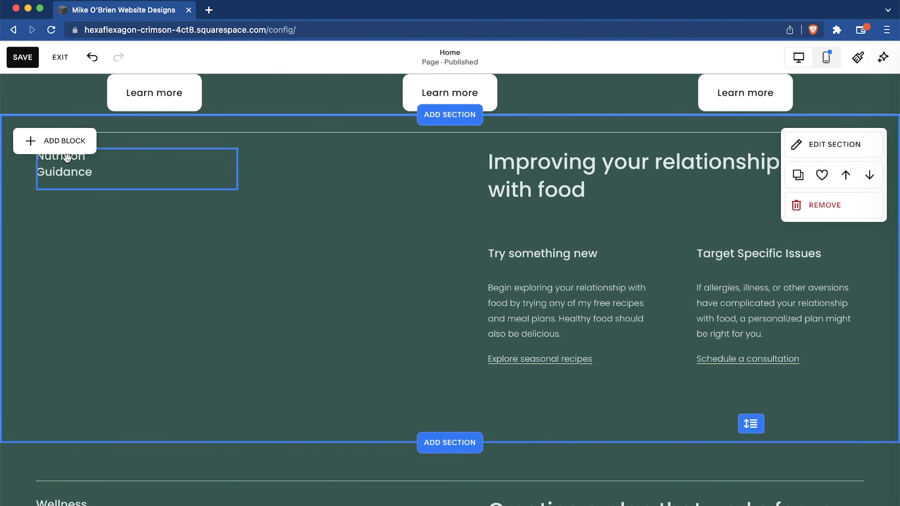
# Add a Newsletter block, place it just below the Nutrition Guidance heading, and view its content settings.
pyautogui.click(43, 145)
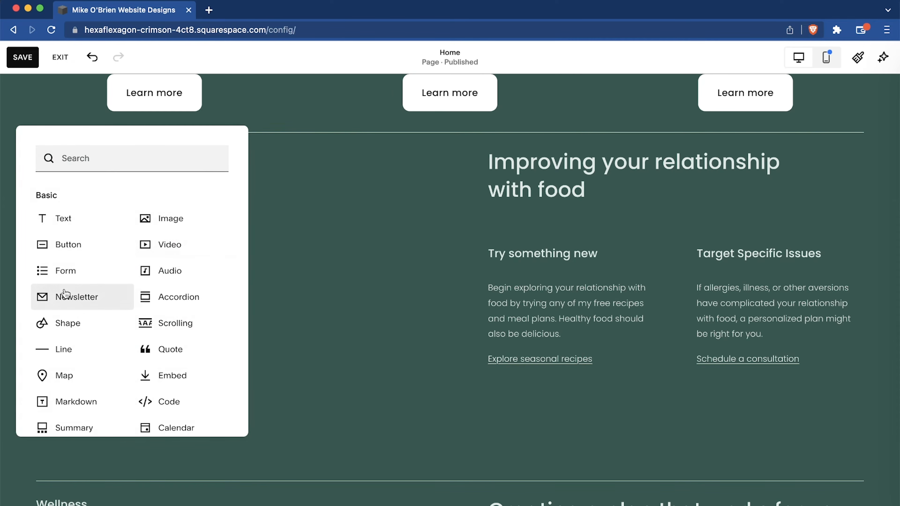
pyautogui.click(80, 298)
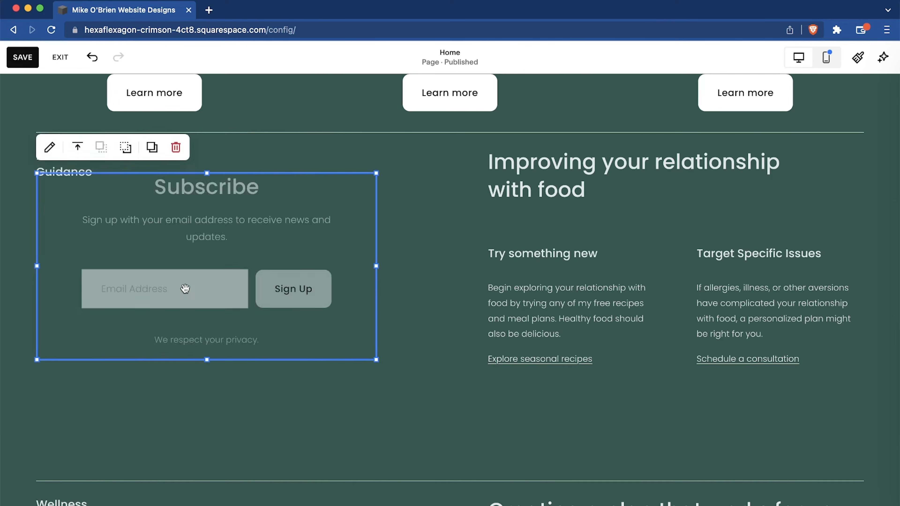
pyautogui.moveTo(275, 217); pyautogui.dragTo(308, 250)
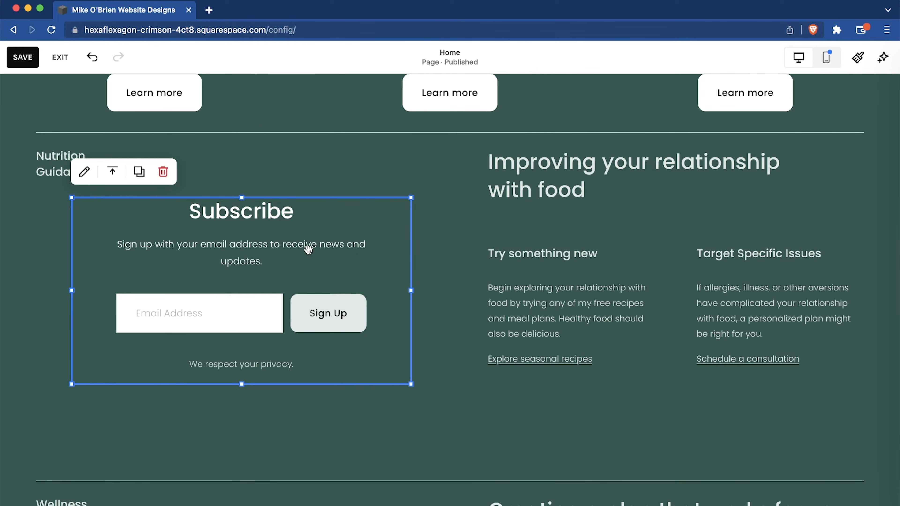
pyautogui.click(85, 172)
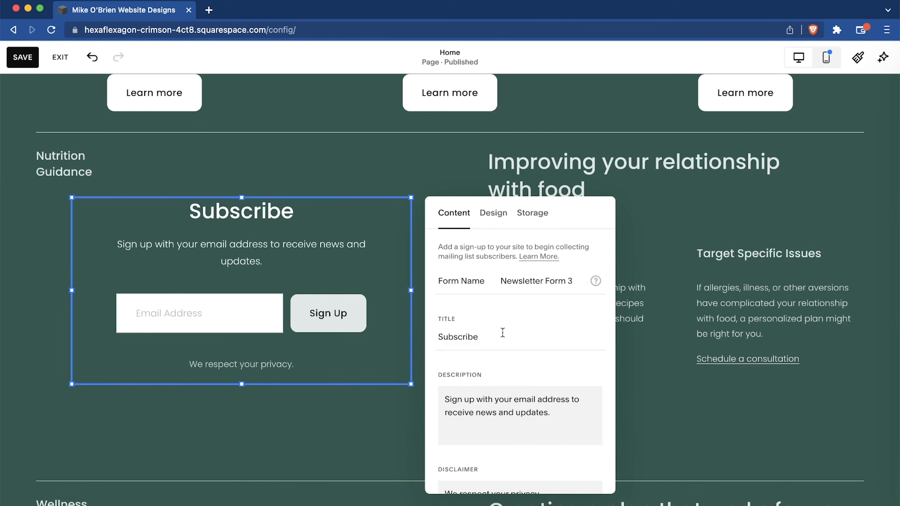
pyautogui.click(348, 161)
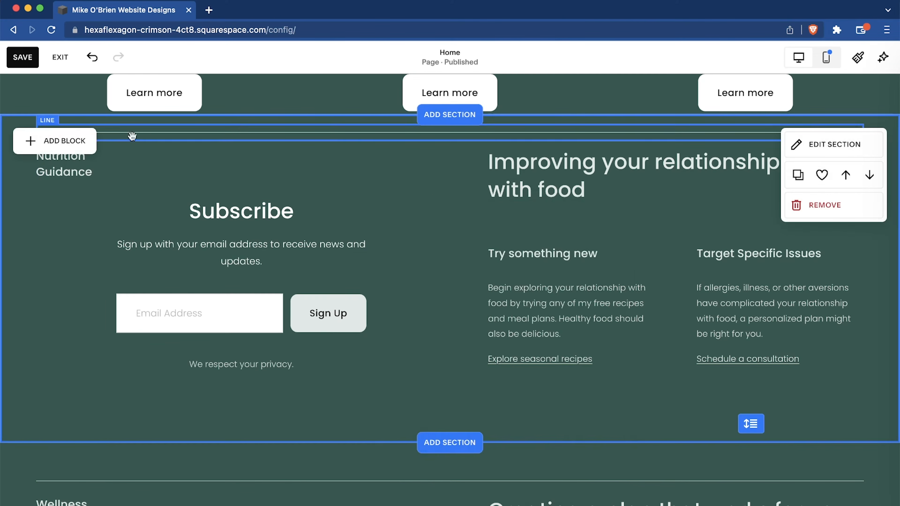
# Browse the basic block types available for the Nutrition Guidance section.
pyautogui.click(74, 141)
pyautogui.scroll(-2, 194, 283)
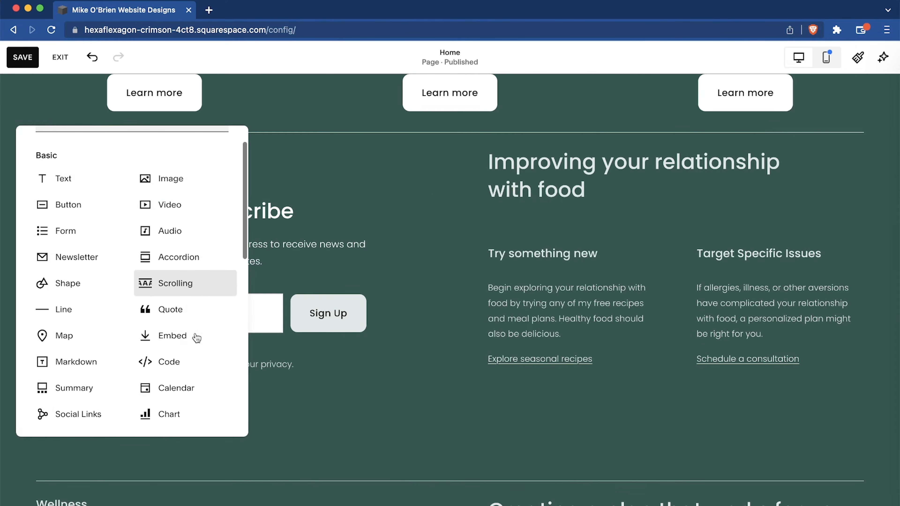
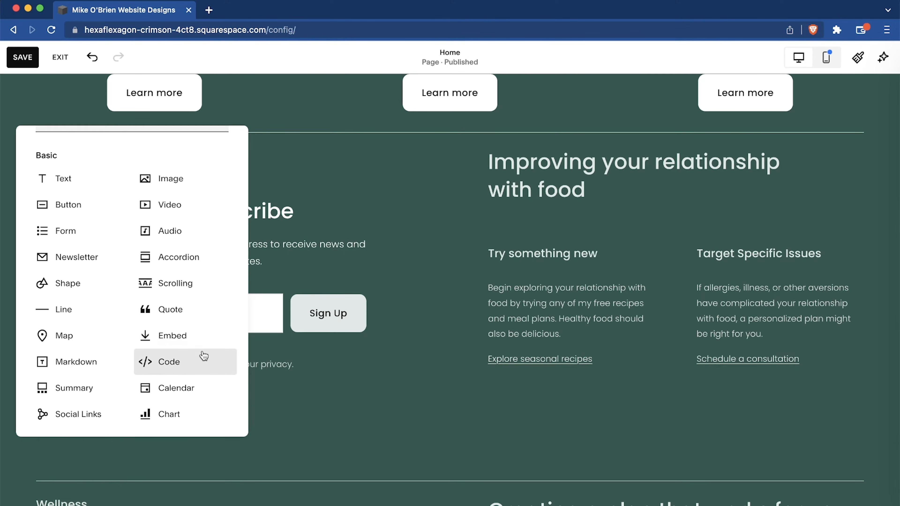
# Add a Markdown block, place it below the newsletter form and open its editor.
pyautogui.scroll(-3, 120, 360)
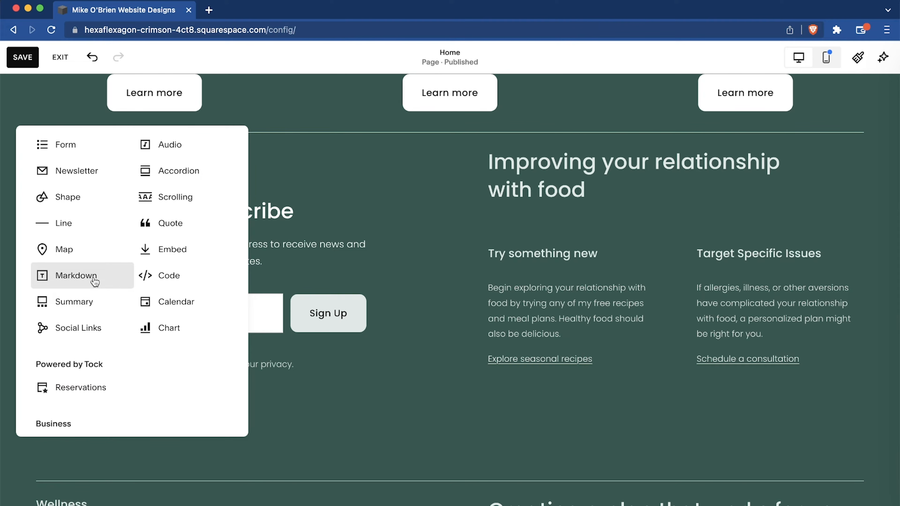
pyautogui.click(91, 281)
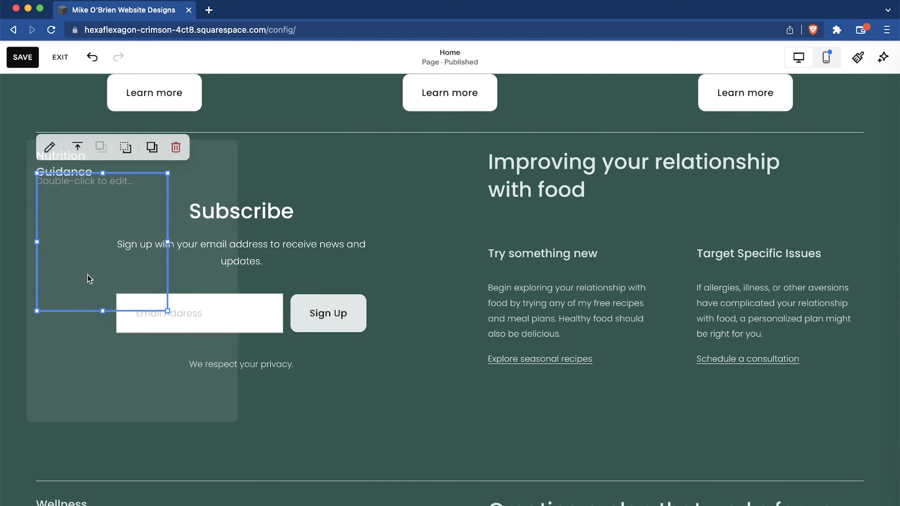
pyautogui.moveTo(68, 212); pyautogui.dragTo(223, 410)
pyautogui.doubleClick(223, 410)
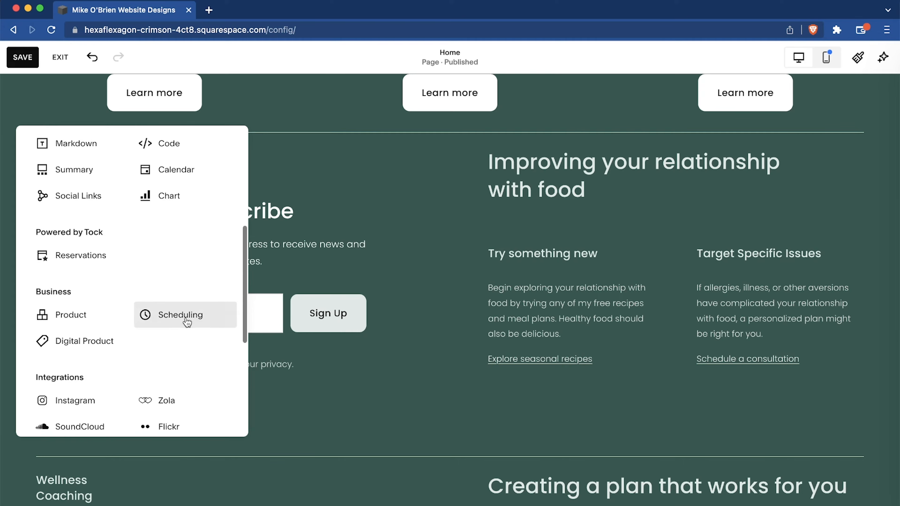
# Browse the Business, Integrations, Filters & Lists and Premium block types available for the Nutrition Guidance section.
pyautogui.scroll(-4, 185, 321)
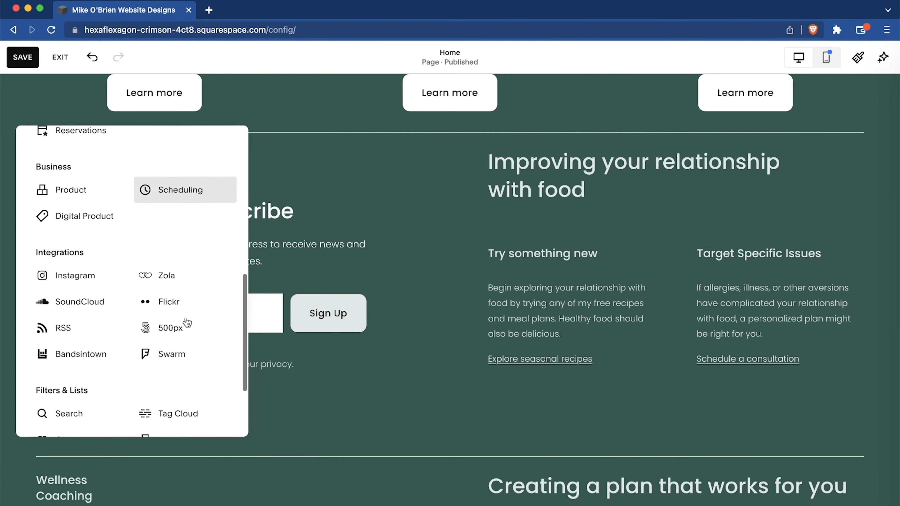
pyautogui.scroll(-3, 187, 322)
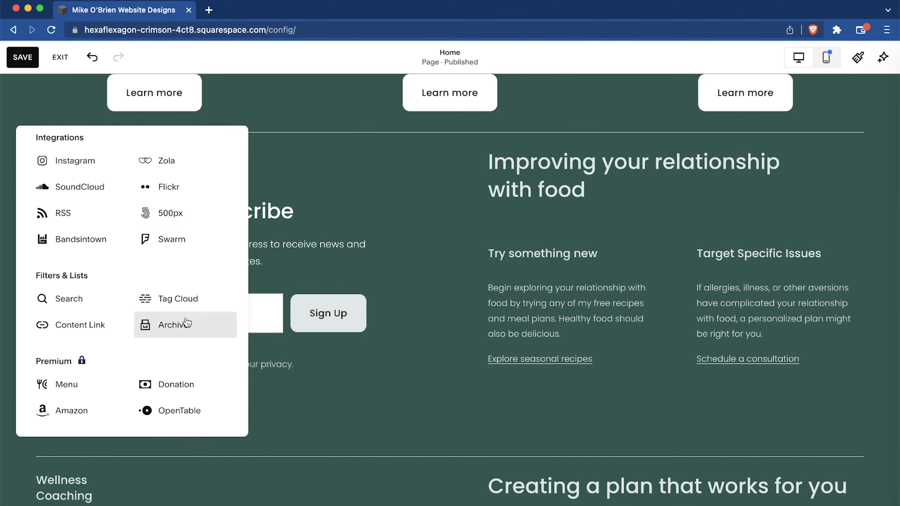
pyautogui.scroll(-1, 187, 322)
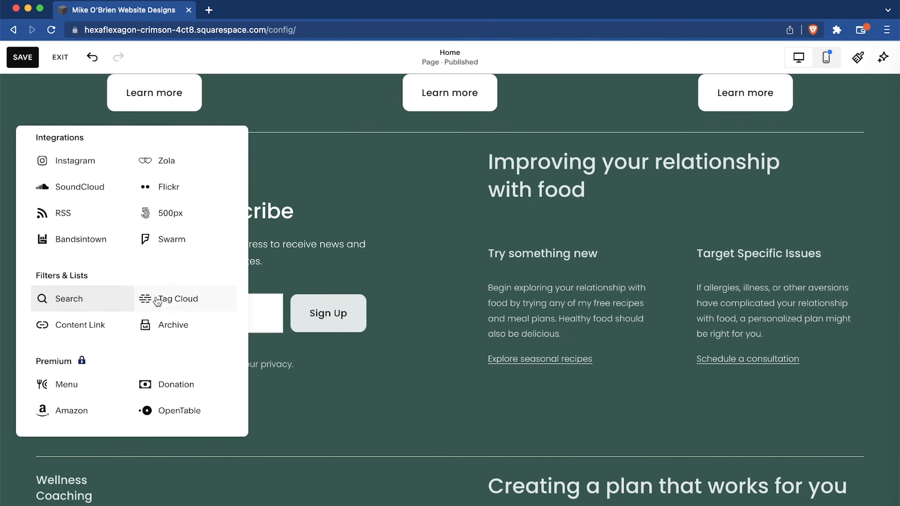
pyautogui.scroll(6, 157, 301)
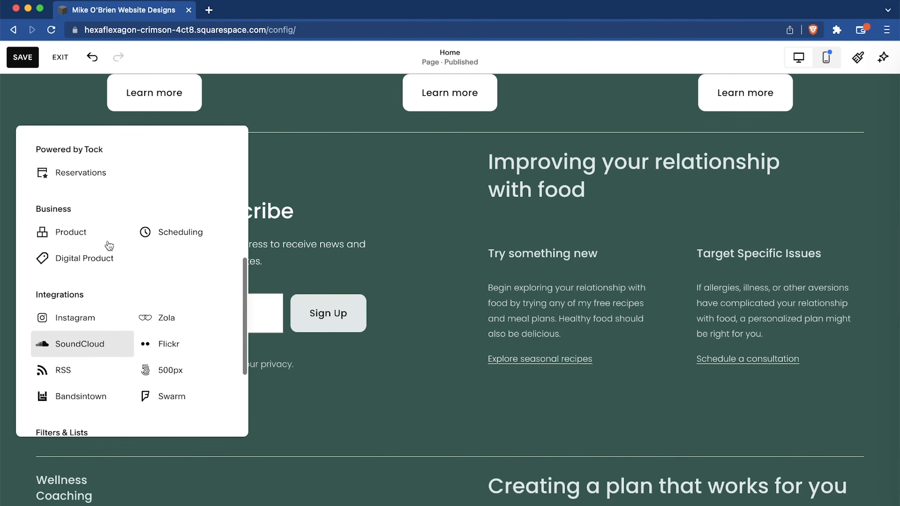
pyautogui.scroll(1, 109, 245)
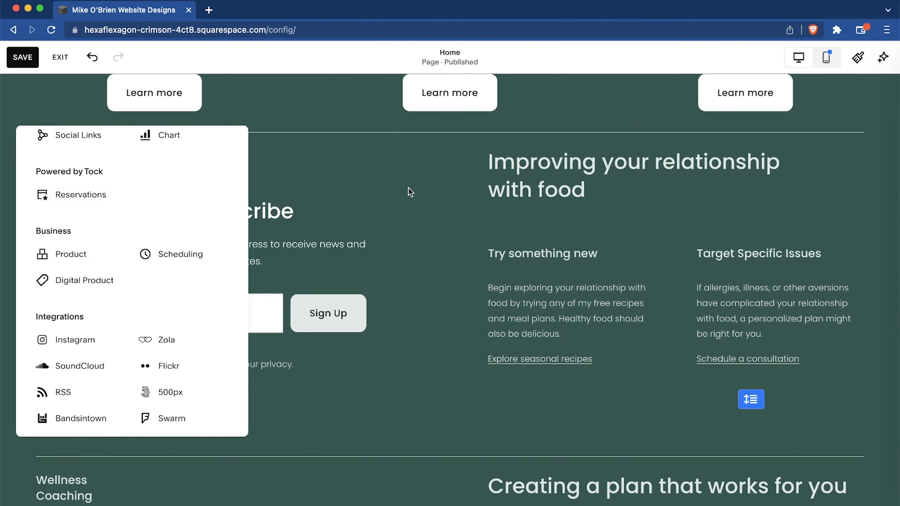
pyautogui.click(426, 193)
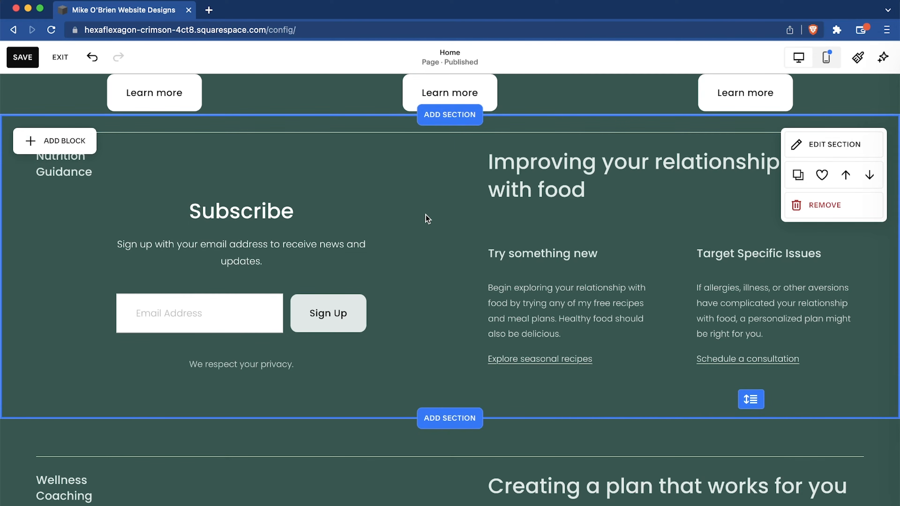
# Save the home page changes and exit the page editor.
pyautogui.scroll(-1, 427, 219)
pyautogui.scroll(15, 428, 219)
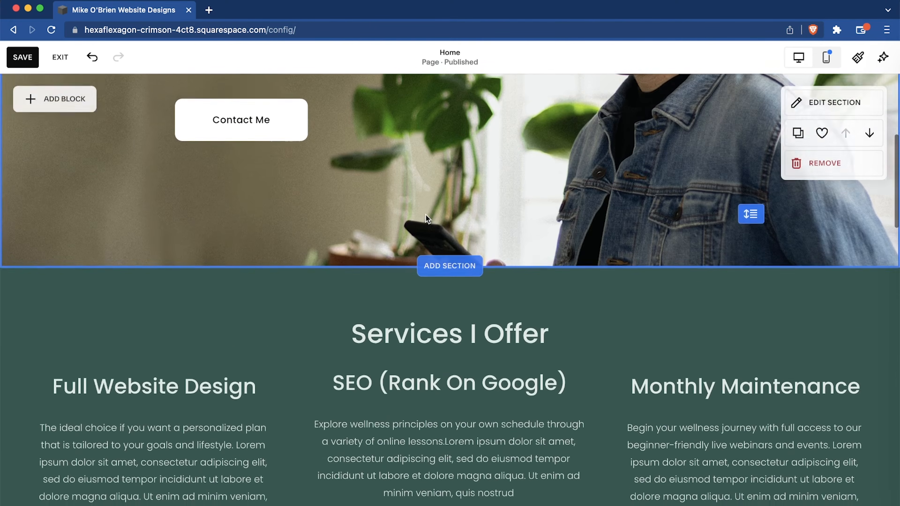
pyautogui.scroll(5, 426, 214)
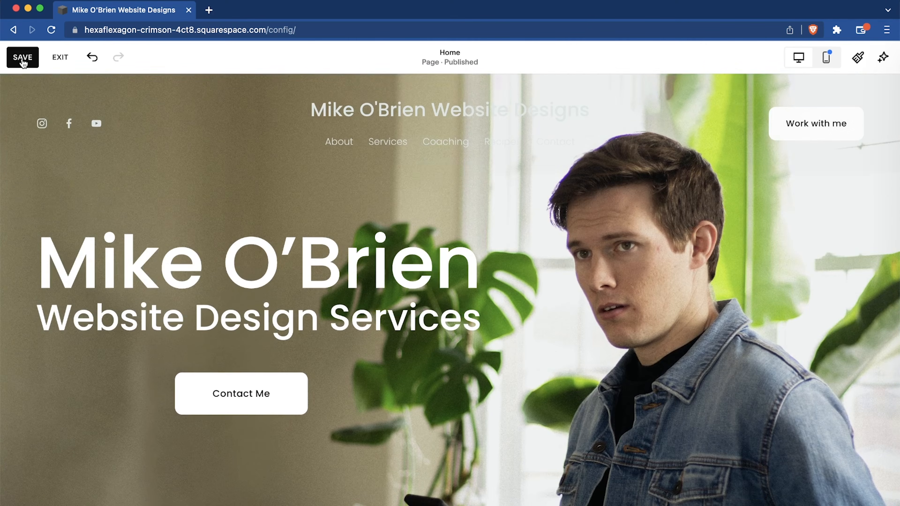
pyautogui.click(22, 59)
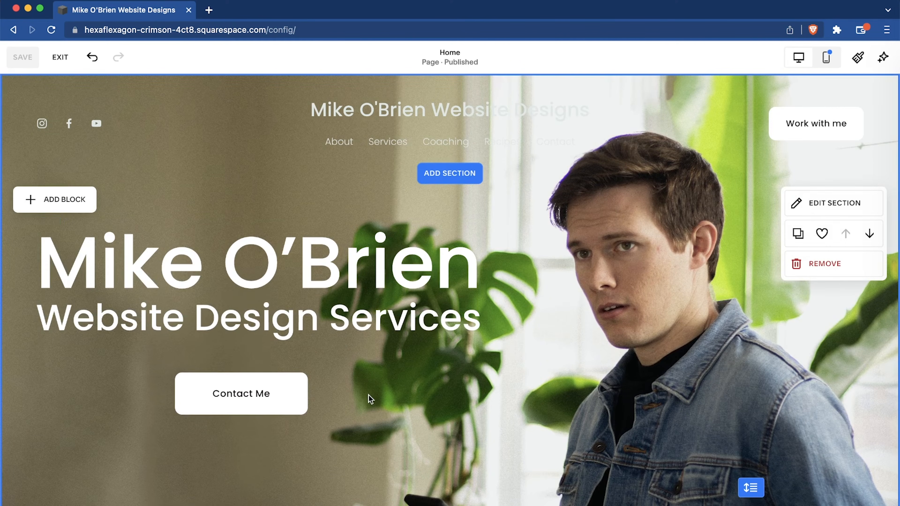
pyautogui.click(59, 59)
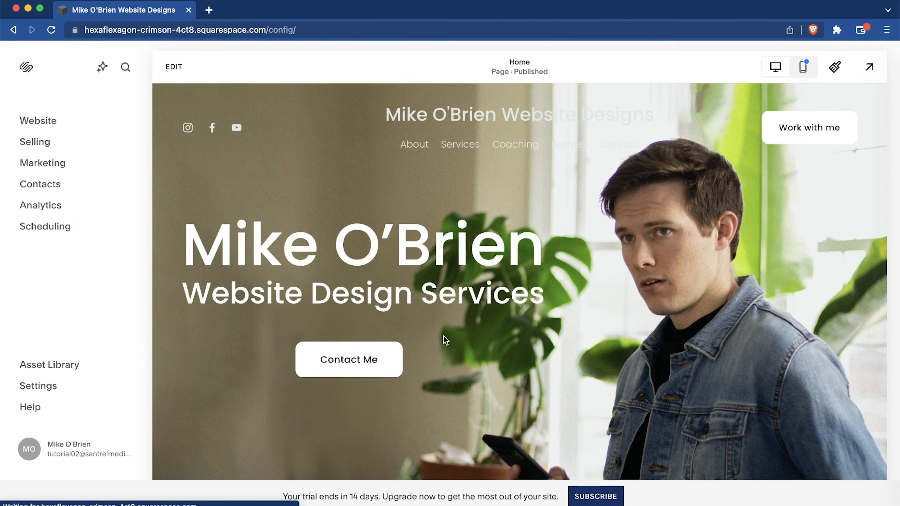
# Return to editing the home page and review the Nutrition Guidance section's format and background settings.
pyautogui.scroll(-5, 445, 340)
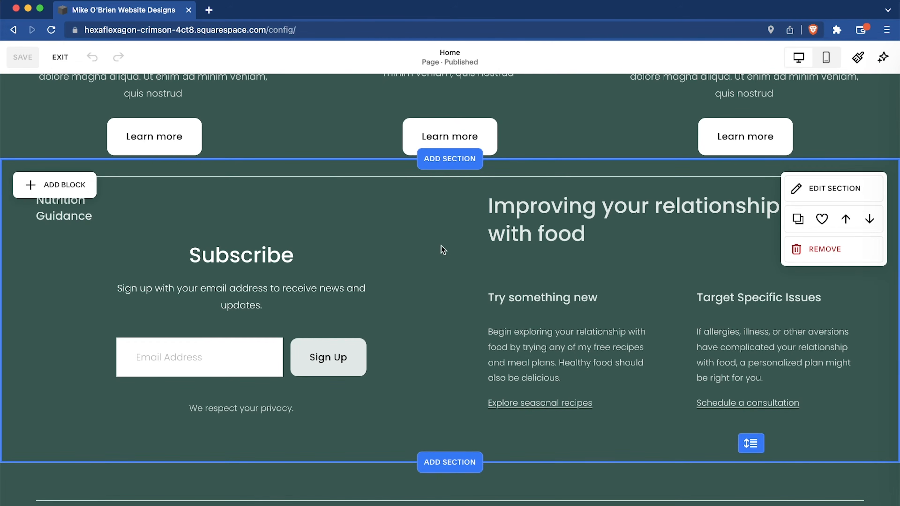
pyautogui.scroll(-5, 453, 249)
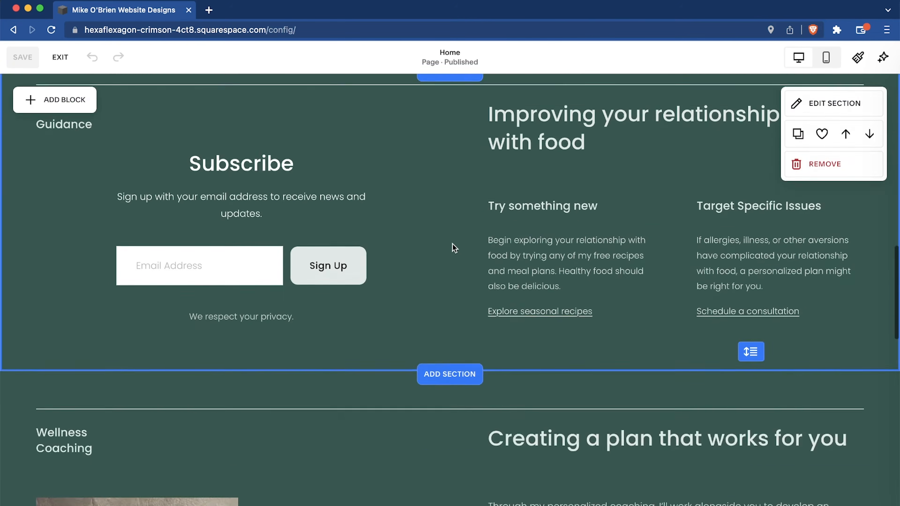
pyautogui.scroll(10, 452, 250)
pyautogui.scroll(-5, 453, 245)
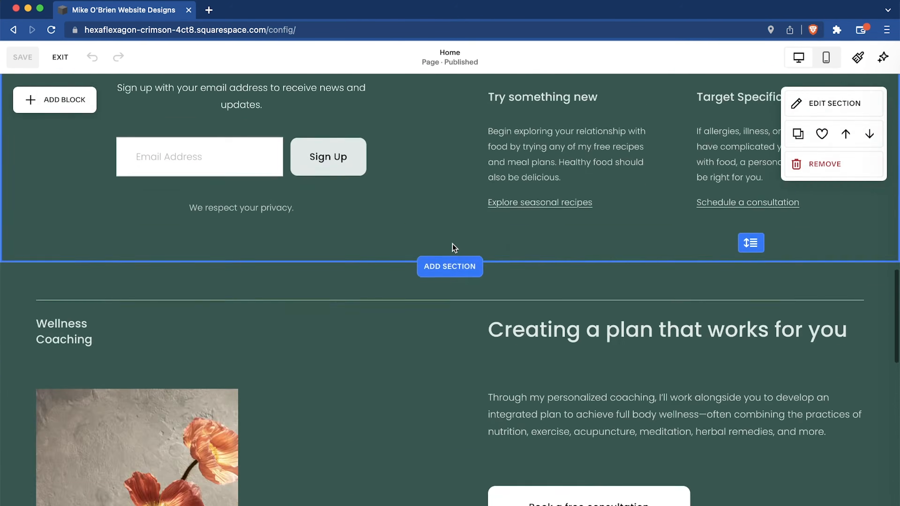
pyautogui.scroll(3, 454, 245)
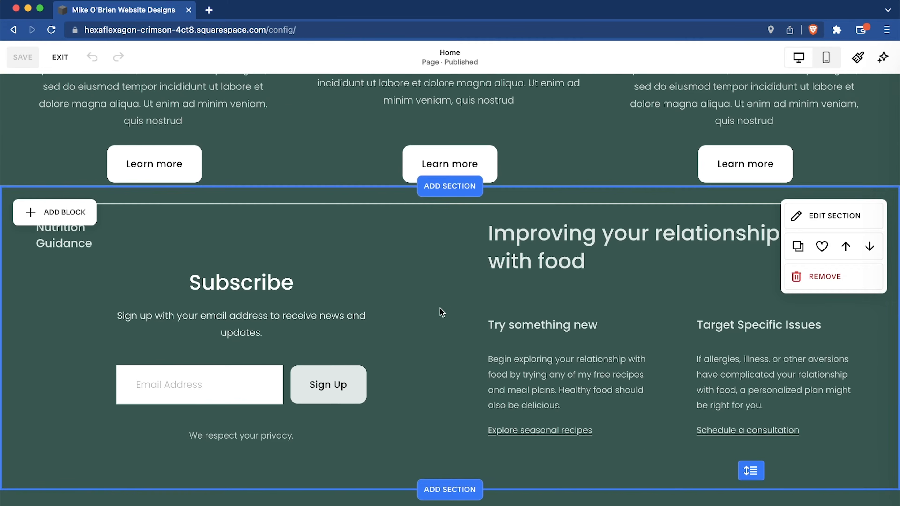
pyautogui.click(818, 215)
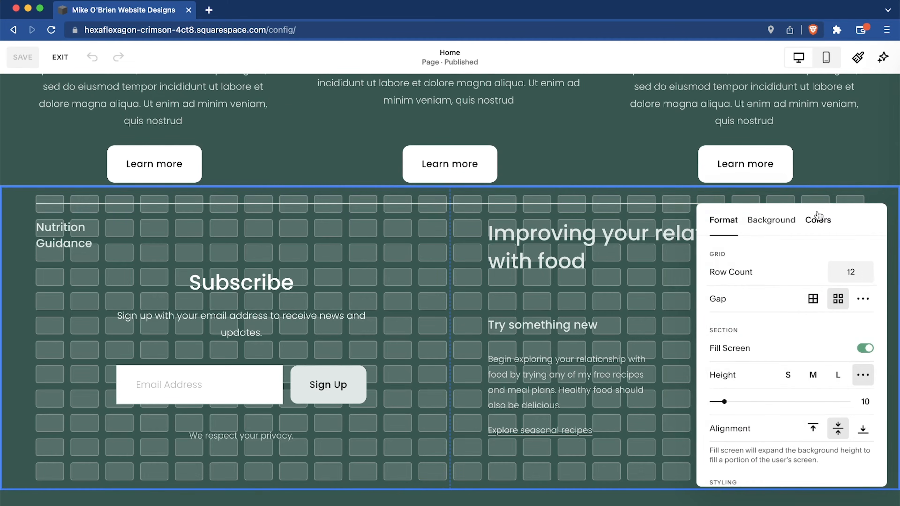
pyautogui.scroll(-5, 773, 273)
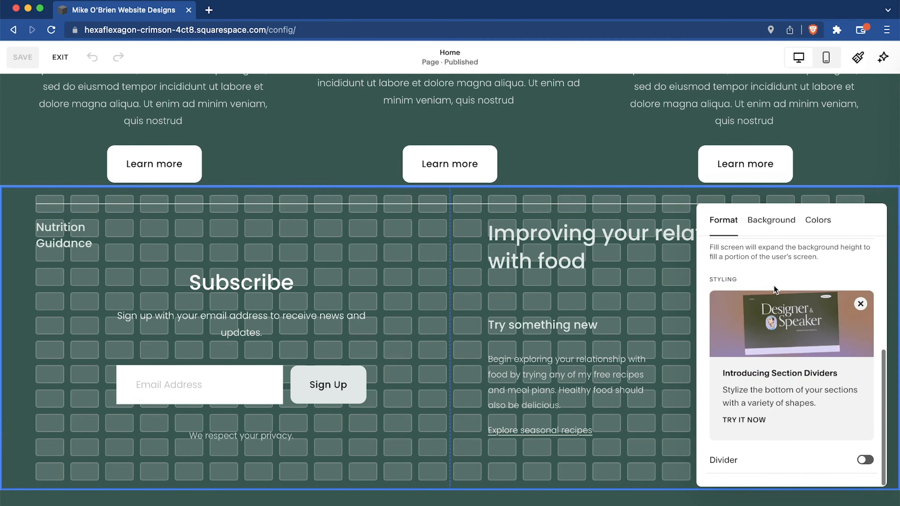
pyautogui.scroll(5, 773, 289)
pyautogui.click(766, 223)
# Try the Light 2 color theme on the Nutrition Guidance section.
pyautogui.click(818, 220)
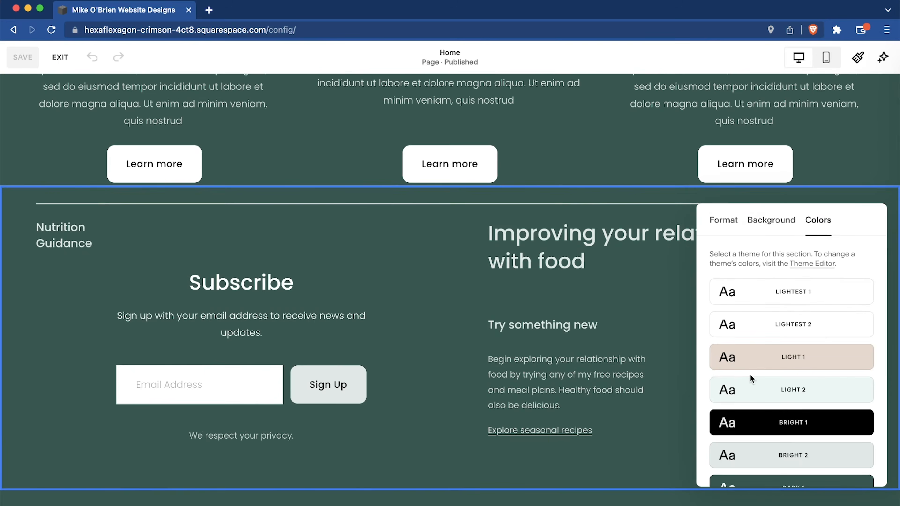
pyautogui.scroll(-3, 750, 376)
pyautogui.scroll(-2, 749, 376)
pyautogui.scroll(4, 797, 368)
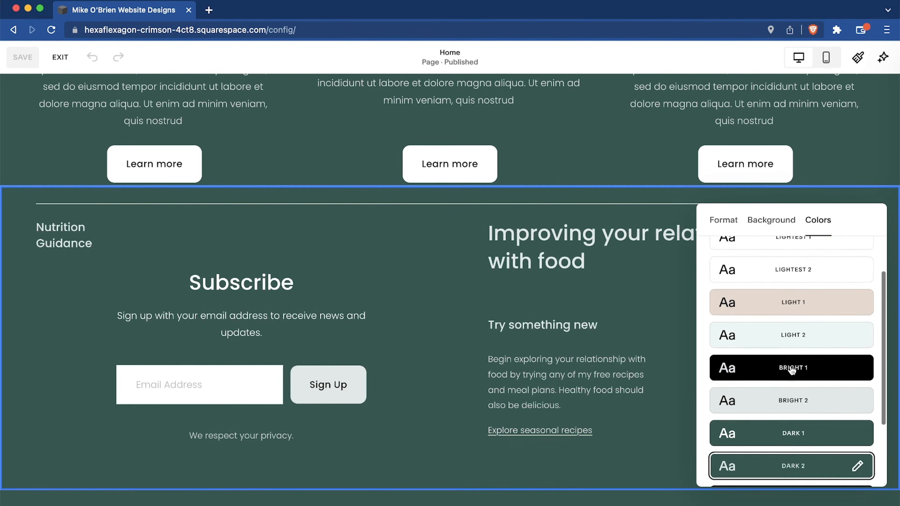
pyautogui.click(815, 357)
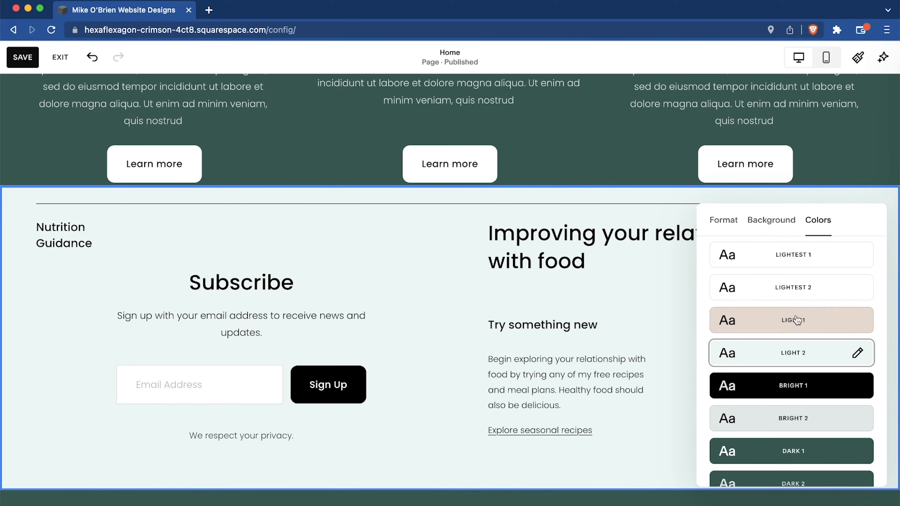
# Set the Nutrition Guidance section's color theme to Light 1.
pyautogui.scroll(-3, 798, 320)
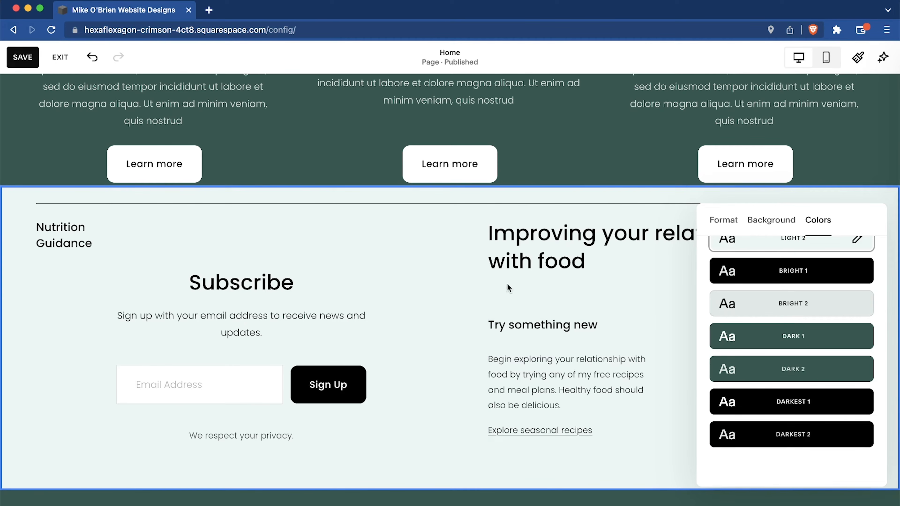
pyautogui.scroll(4, 827, 346)
pyautogui.click(822, 368)
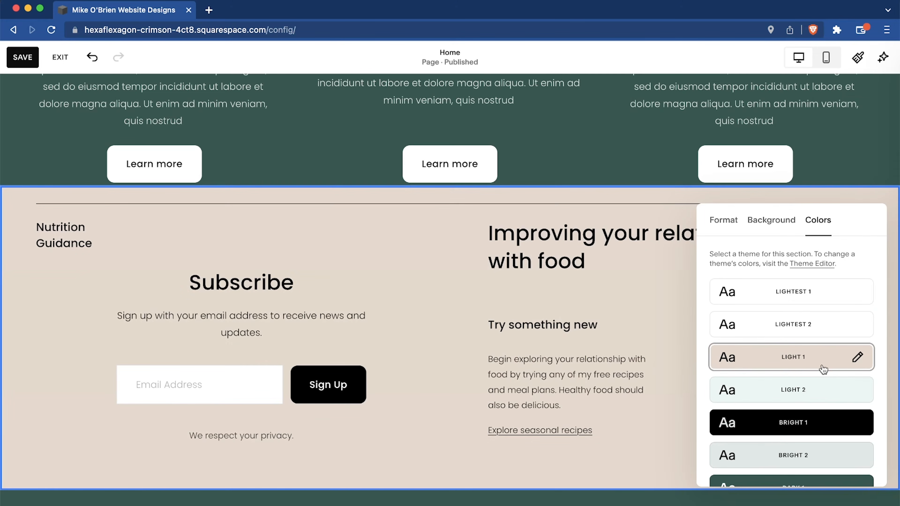
# Close the section settings and compare the recolored Nutrition Guidance section with the sections above and below it.
pyautogui.scroll(-5, 401, 283)
pyautogui.scroll(15, 400, 283)
pyautogui.scroll(-5, 401, 283)
pyautogui.scroll(-15, 401, 283)
pyautogui.scroll(4, 401, 283)
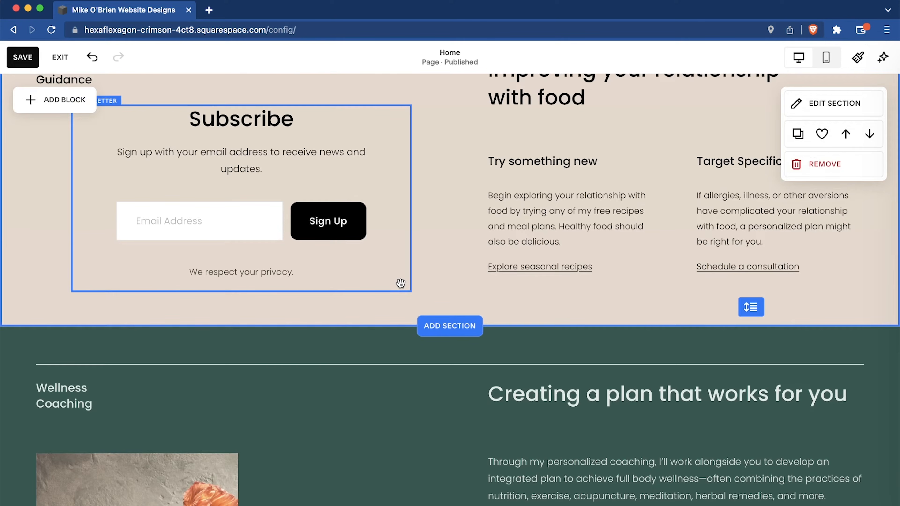
pyautogui.scroll(-3, 442, 294)
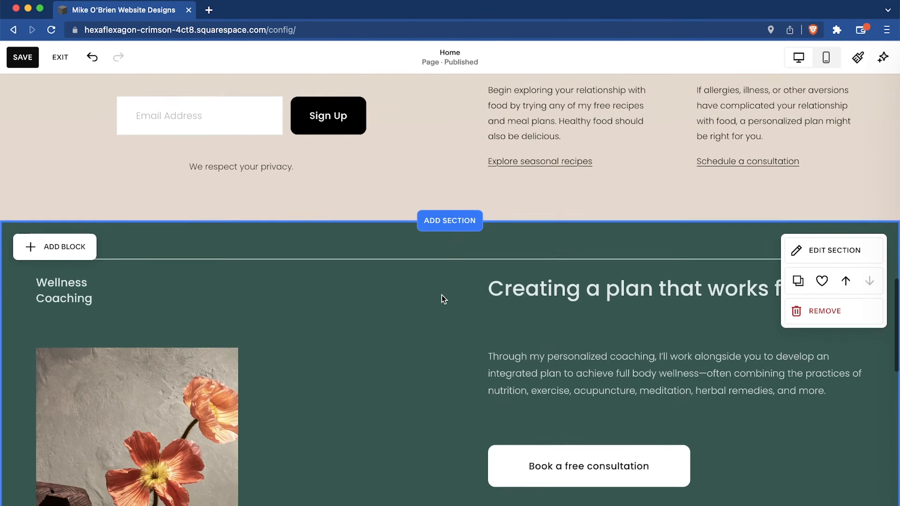
pyautogui.scroll(7, 441, 295)
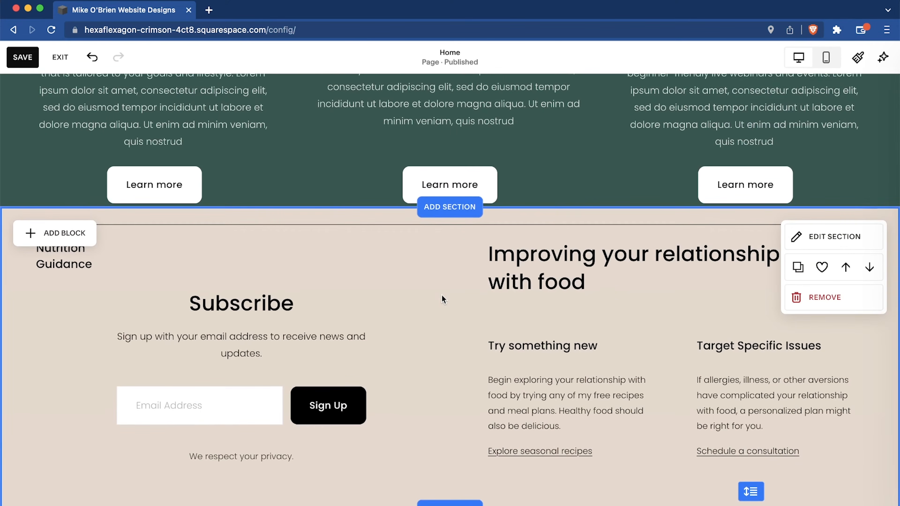
pyautogui.scroll(-14, 465, 341)
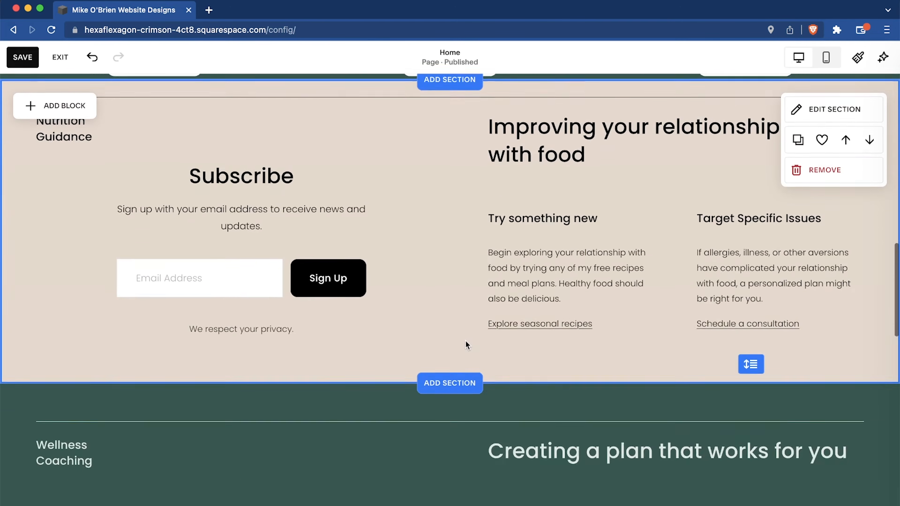
# Review the rest of the home page, including the Wellness Coaching and Recipes areas and the sign-up section beneath them.
pyautogui.scroll(-4, 466, 341)
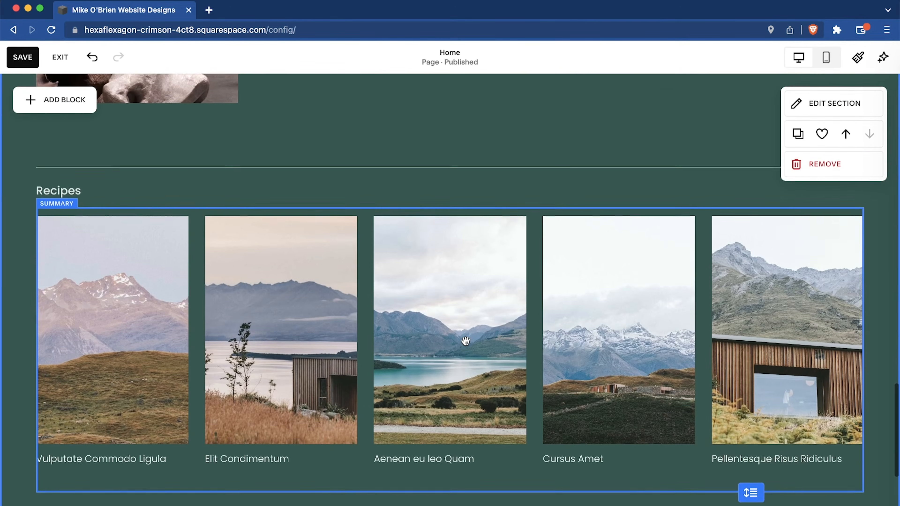
pyautogui.scroll(-4, 467, 343)
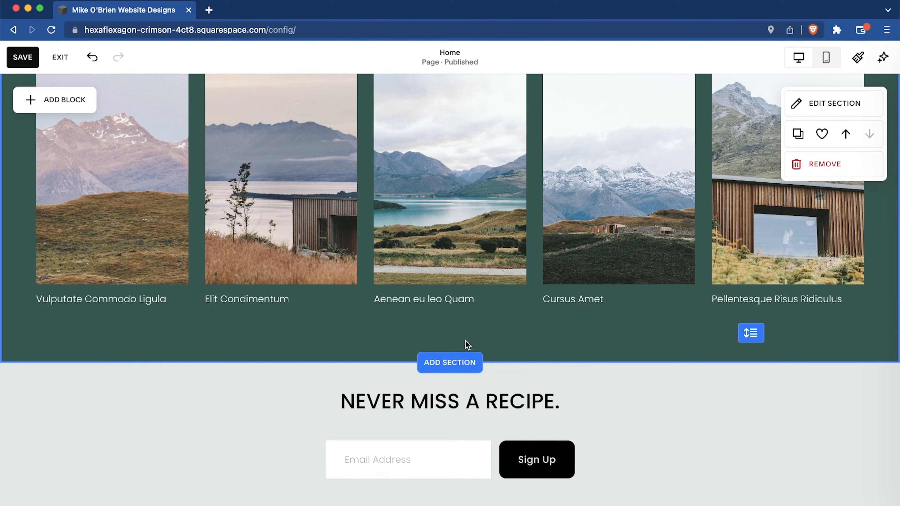
pyautogui.scroll(12, 466, 341)
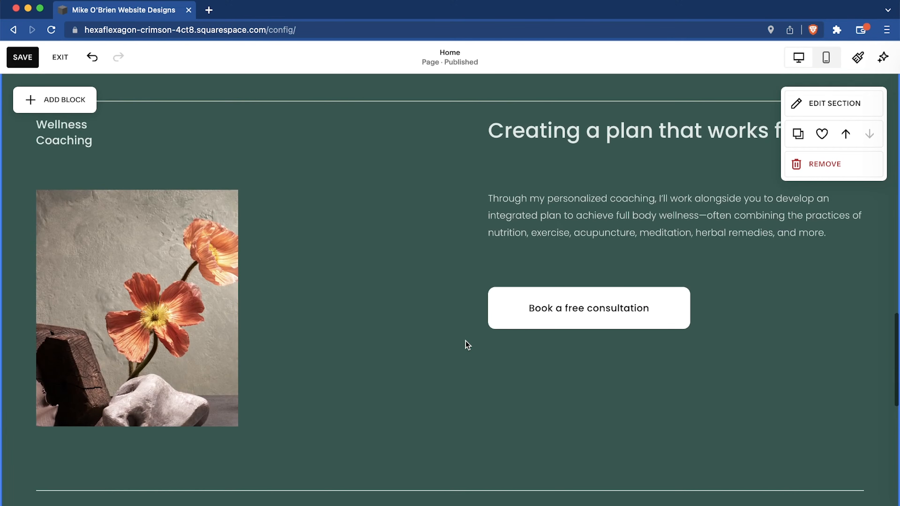
pyautogui.moveTo(427, 321); pyautogui.dragTo(379, 236)
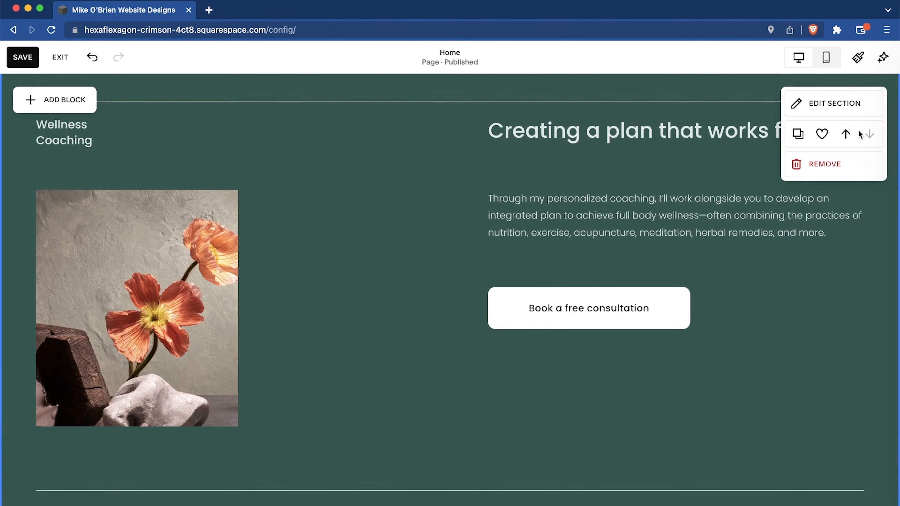
pyautogui.scroll(-5, 266, 240)
pyautogui.scroll(15, 266, 240)
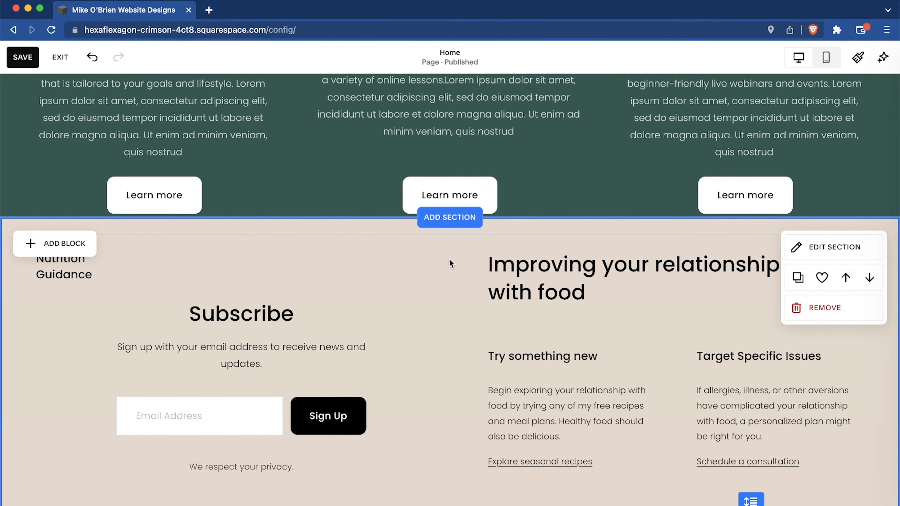
pyautogui.scroll(1, 629, 318)
pyautogui.scroll(10, 629, 318)
pyautogui.scroll(-20, 629, 318)
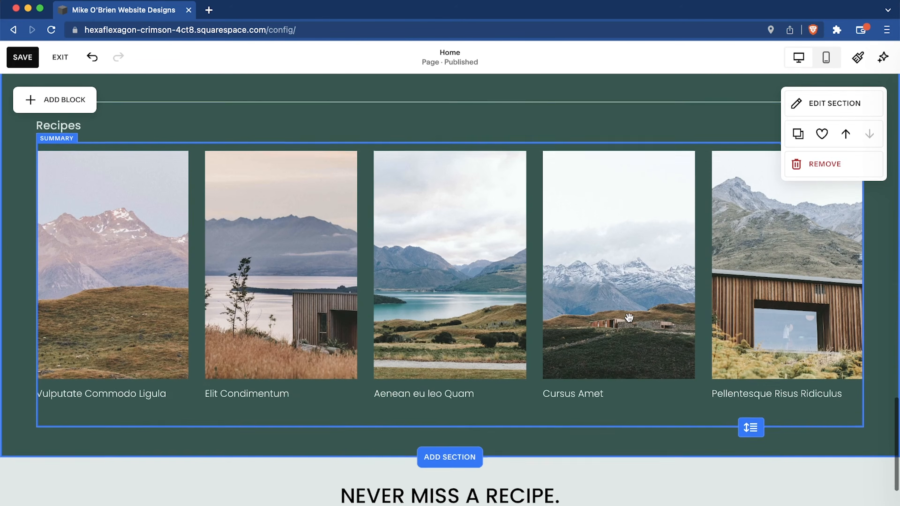
pyautogui.scroll(-3, 335, 349)
pyautogui.scroll(-3, 335, 349)
pyautogui.scroll(6, 479, 230)
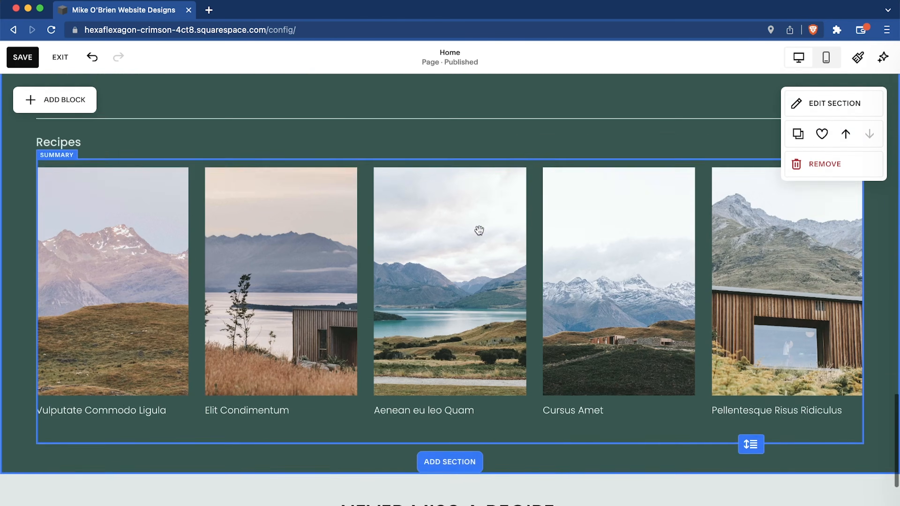
# Move the Wellness Coaching section up above the Nutrition Guidance section and check the new section order.
pyautogui.scroll(20, 479, 230)
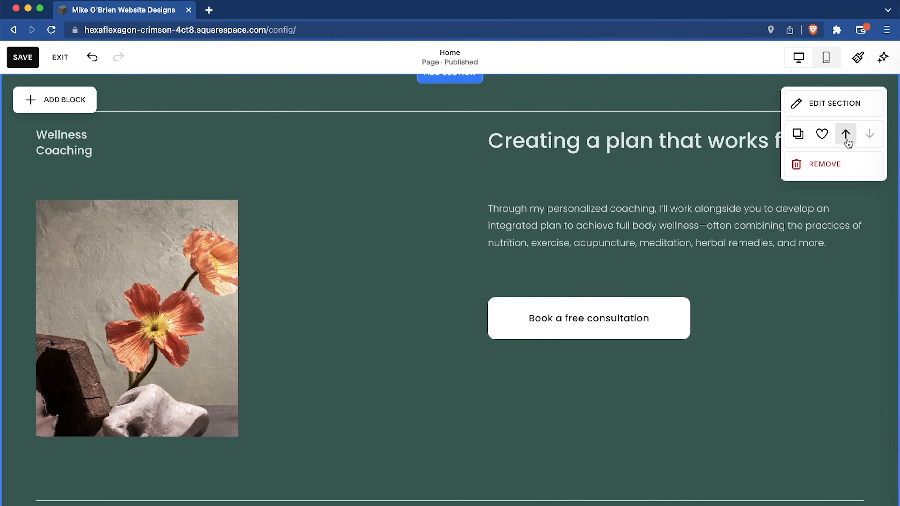
pyautogui.click(847, 141)
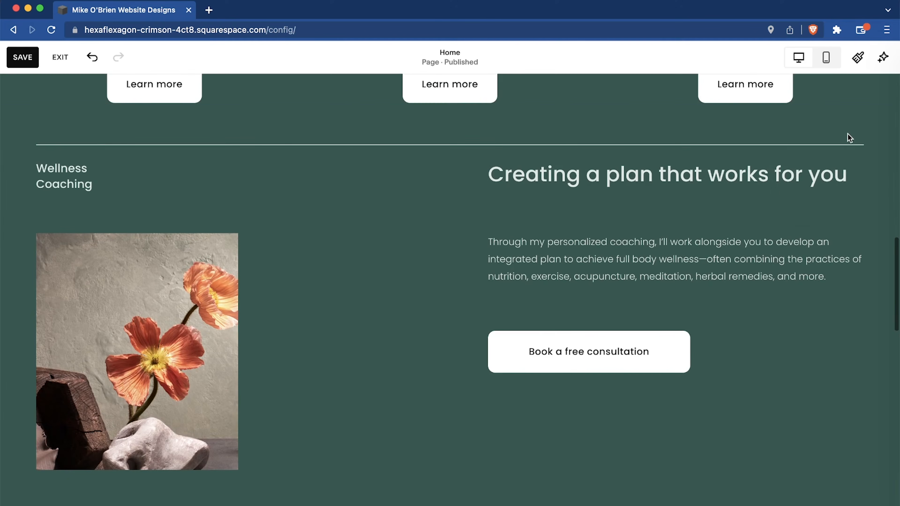
pyautogui.scroll(-1, 601, 209)
pyautogui.scroll(15, 601, 209)
pyautogui.scroll(-9, 601, 209)
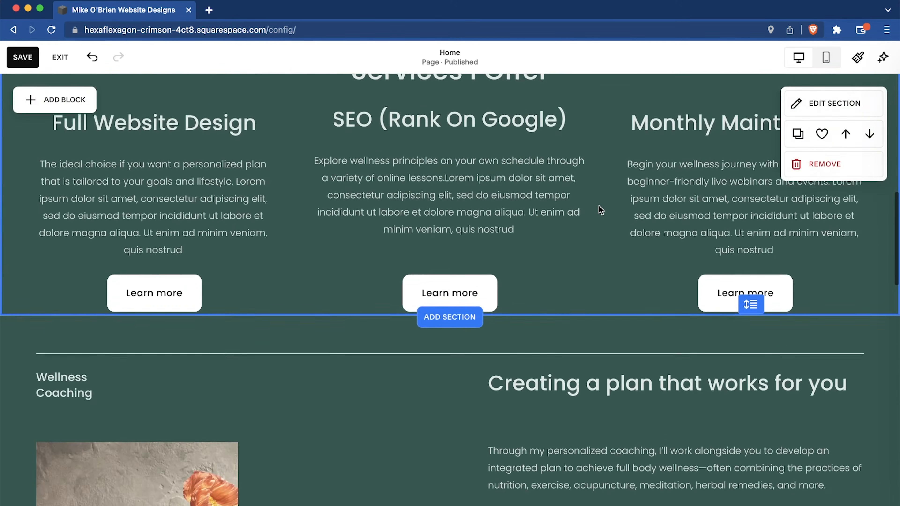
pyautogui.scroll(-15, 599, 209)
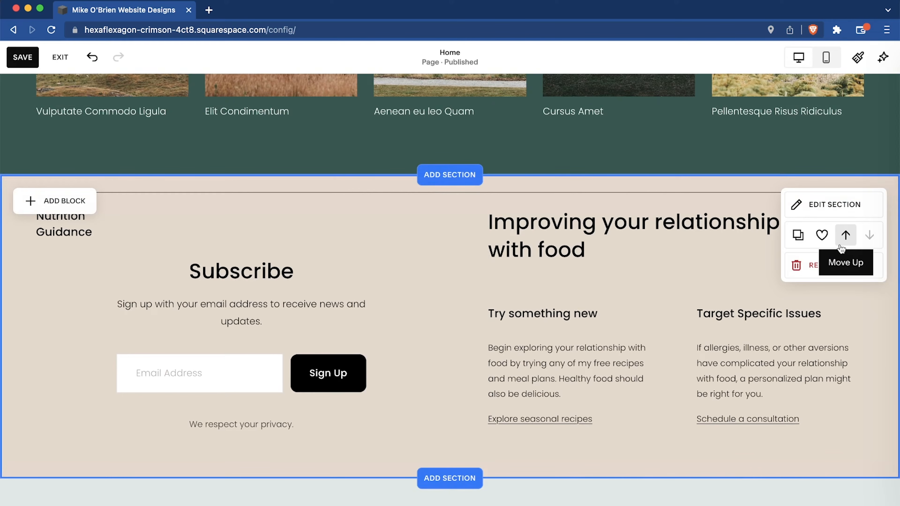
# Move the Wellness Coaching section back down below the Nutrition Guidance section and check the order from Services I Offer.
pyautogui.scroll(12, 561, 284)
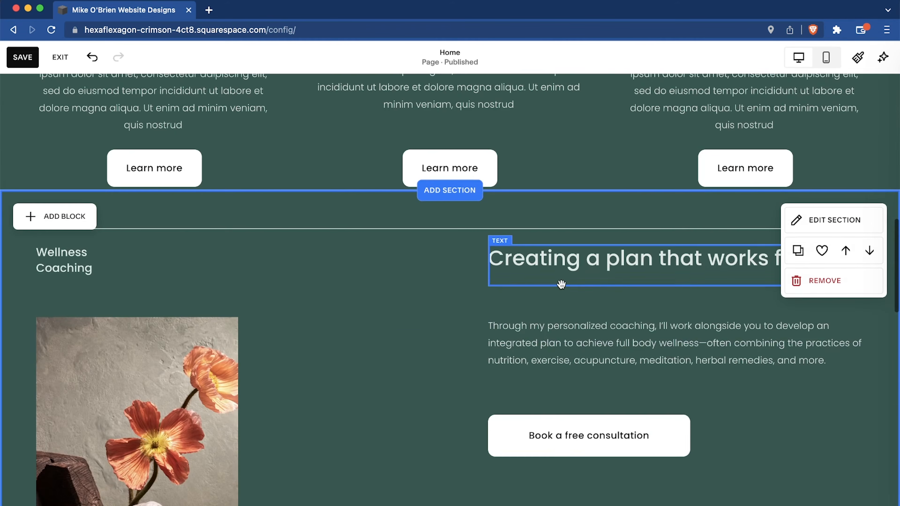
pyautogui.click(869, 252)
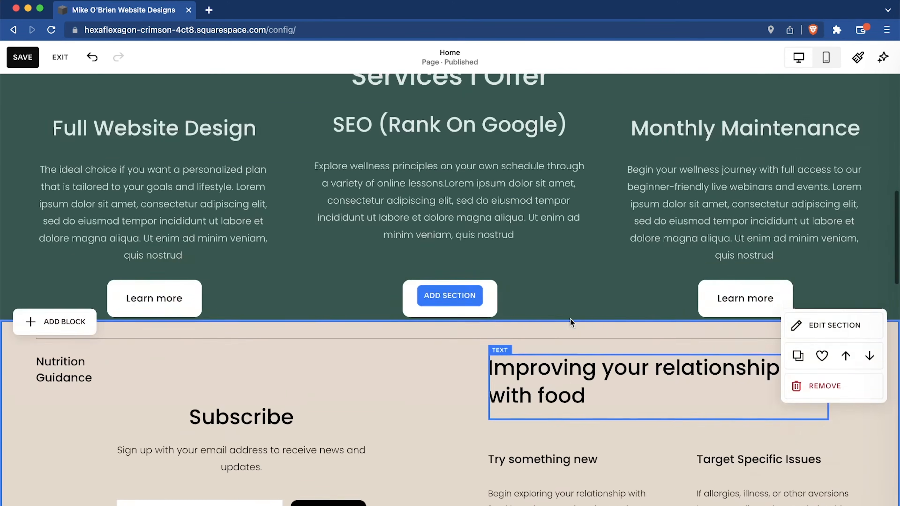
pyautogui.scroll(10, 571, 319)
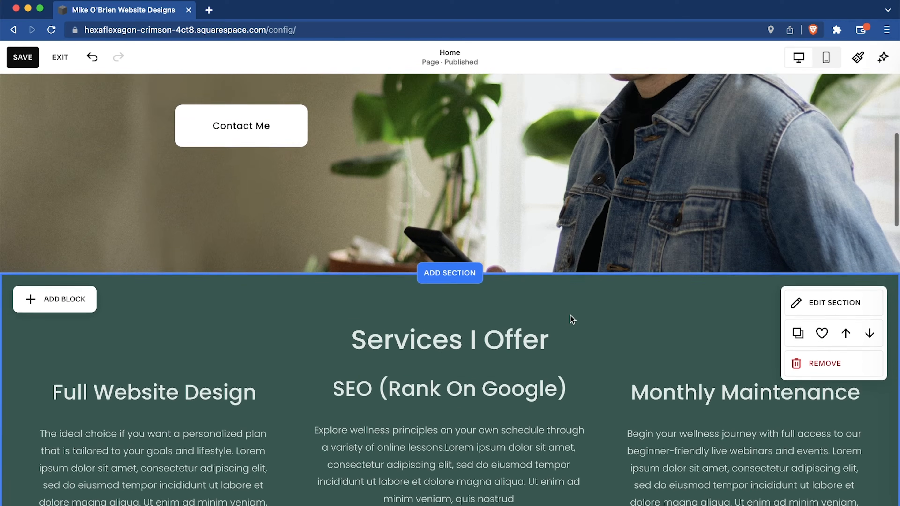
pyautogui.scroll(-3, 571, 318)
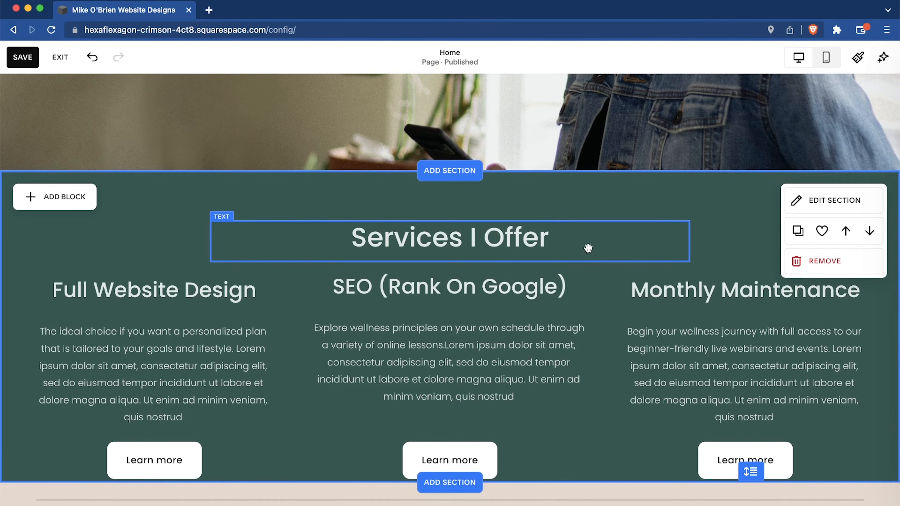
pyautogui.scroll(-10, 588, 248)
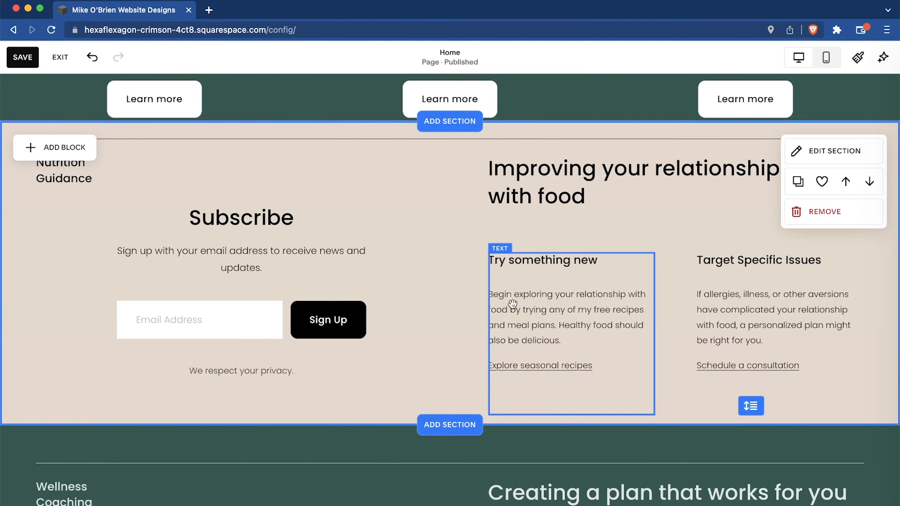
# Duplicate the Nutrition Guidance section and move the copy down below the Recipes area.
pyautogui.click(797, 181)
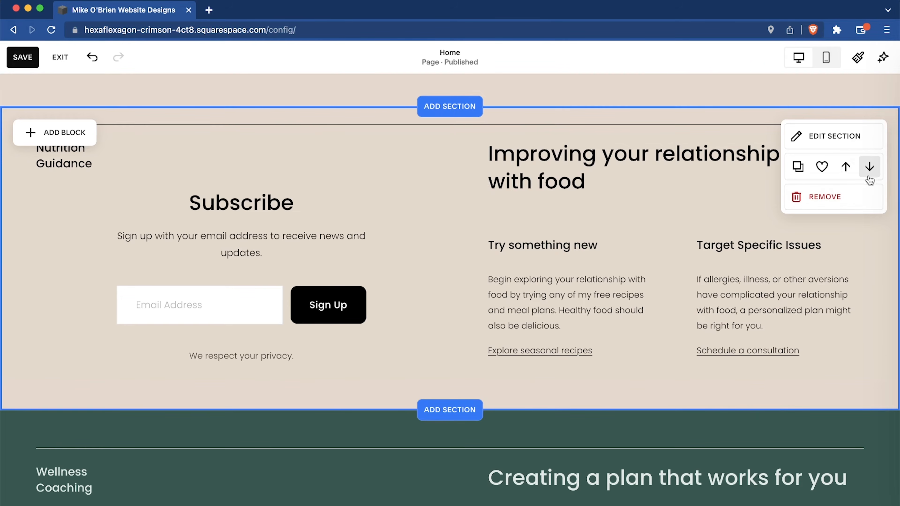
pyautogui.click(869, 167)
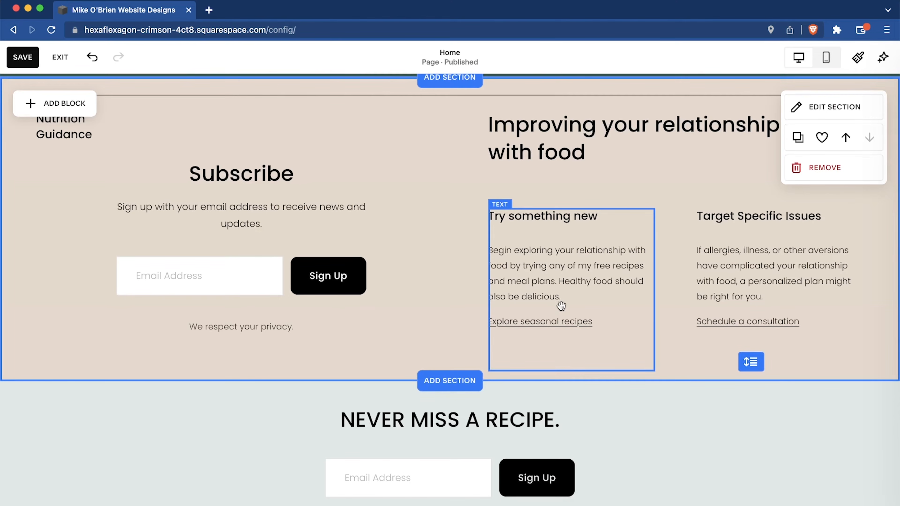
pyautogui.scroll(3, 431, 280)
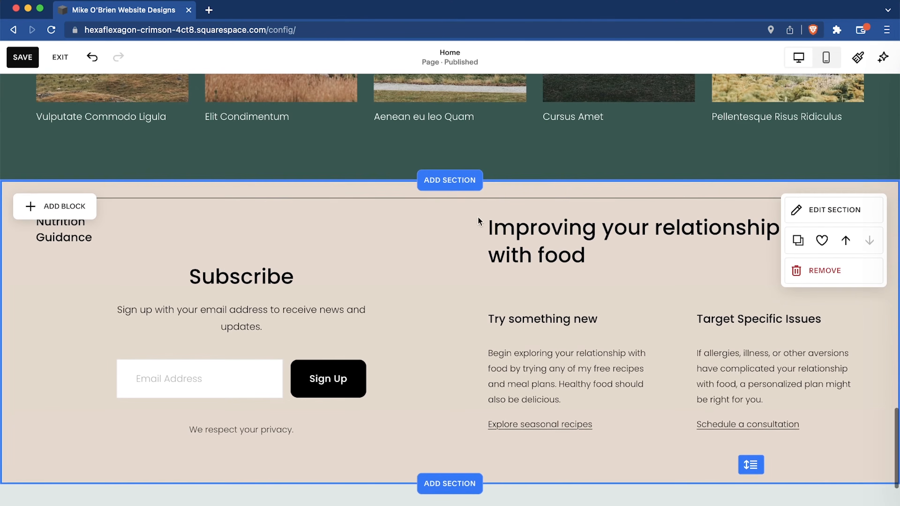
# Add a Testimonials section between Recipes and the duplicated Nutrition Guidance section, using the three-card carousel layout with centered round portraits and arrows below.
pyautogui.click(441, 182)
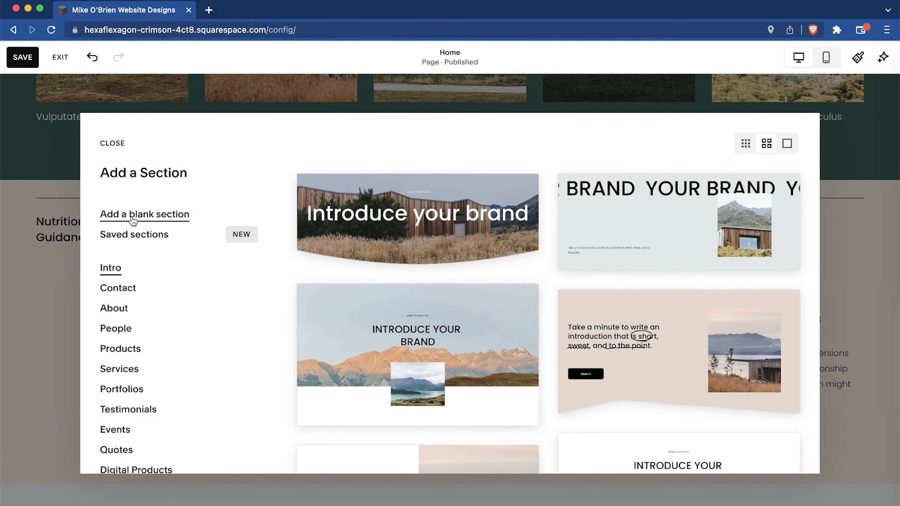
pyautogui.scroll(-5, 133, 342)
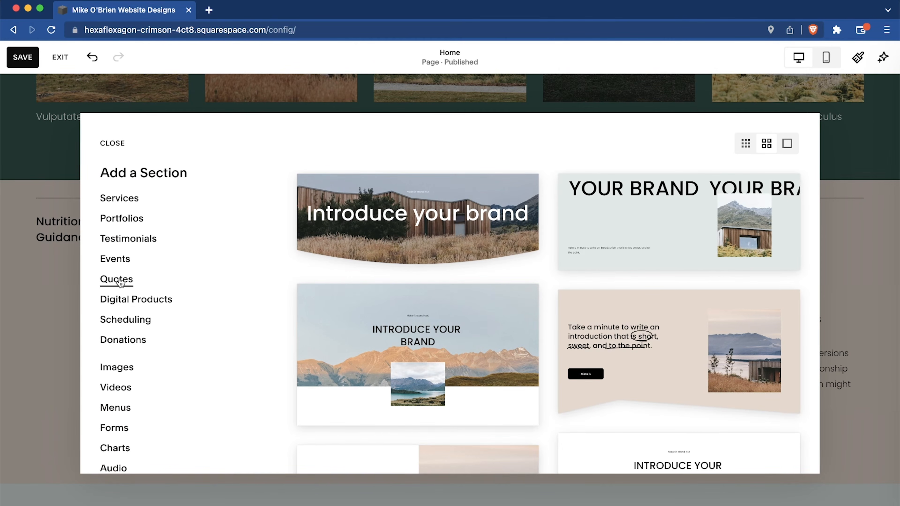
pyautogui.scroll(-1, 115, 347)
pyautogui.click(122, 213)
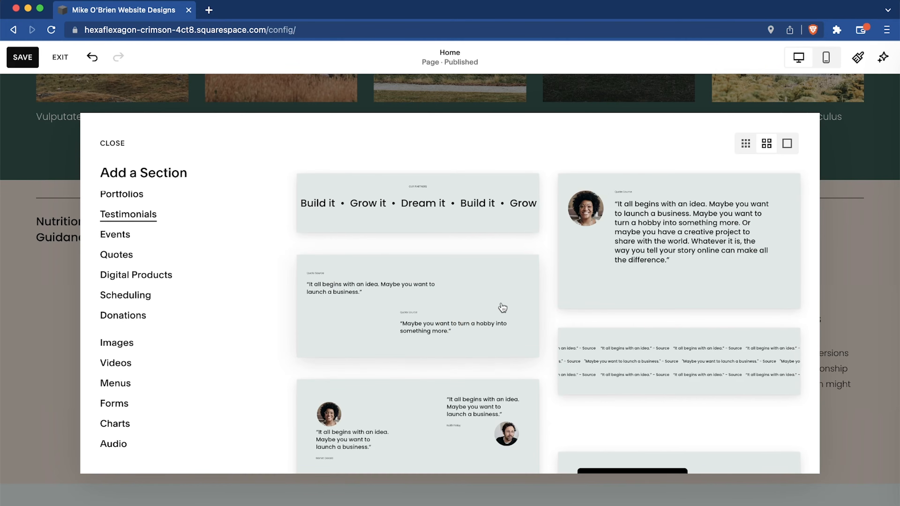
pyautogui.scroll(-10, 496, 319)
pyautogui.scroll(-3, 495, 331)
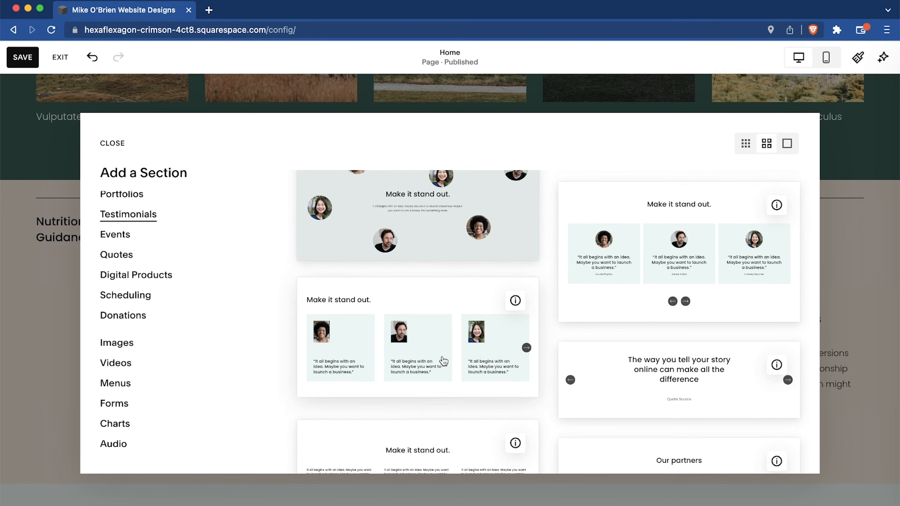
pyautogui.scroll(-5, 443, 360)
pyautogui.scroll(6, 443, 361)
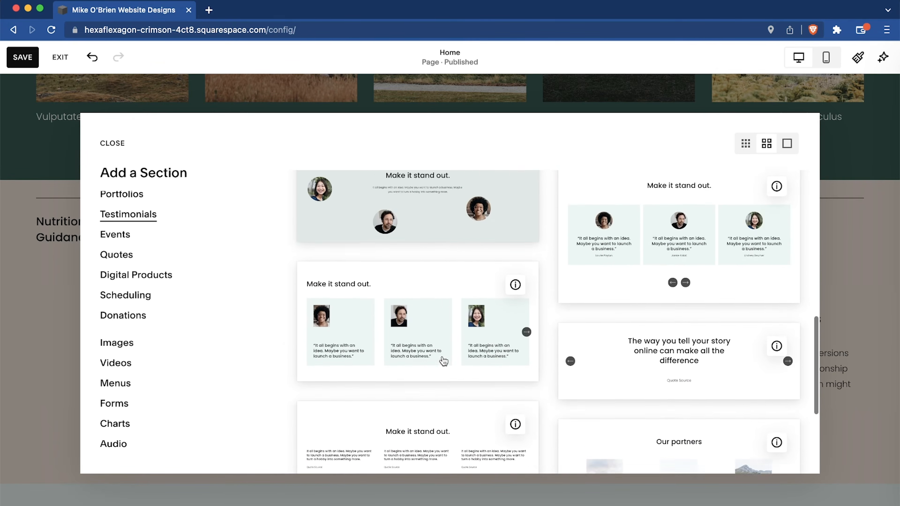
pyautogui.click(613, 296)
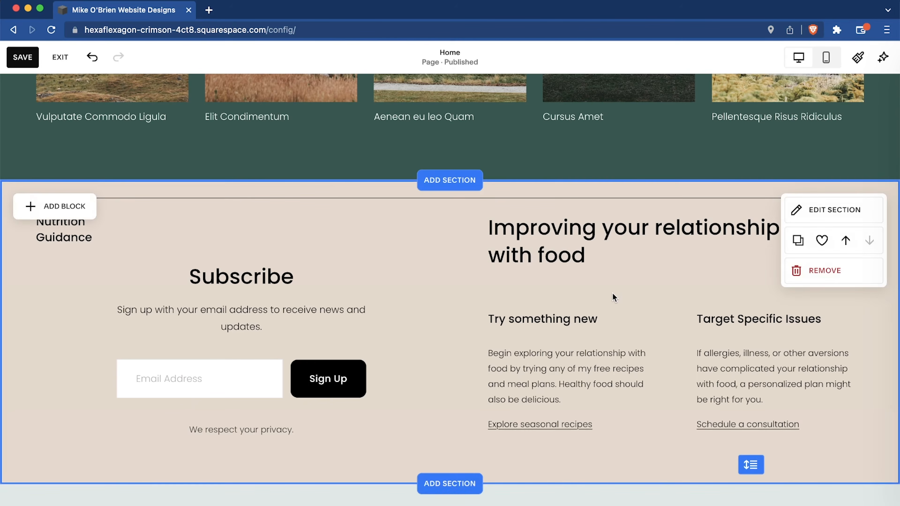
# Examine the new testimonials section and advance its carousel to view the further quotes.
pyautogui.scroll(3, 480, 280)
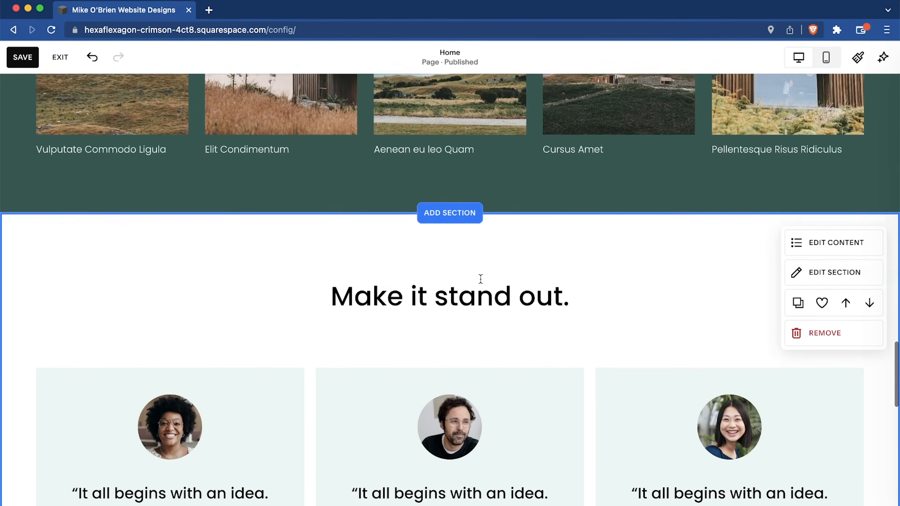
pyautogui.scroll(-5, 480, 279)
pyautogui.scroll(3, 480, 280)
pyautogui.scroll(-5, 480, 280)
pyautogui.scroll(1, 481, 280)
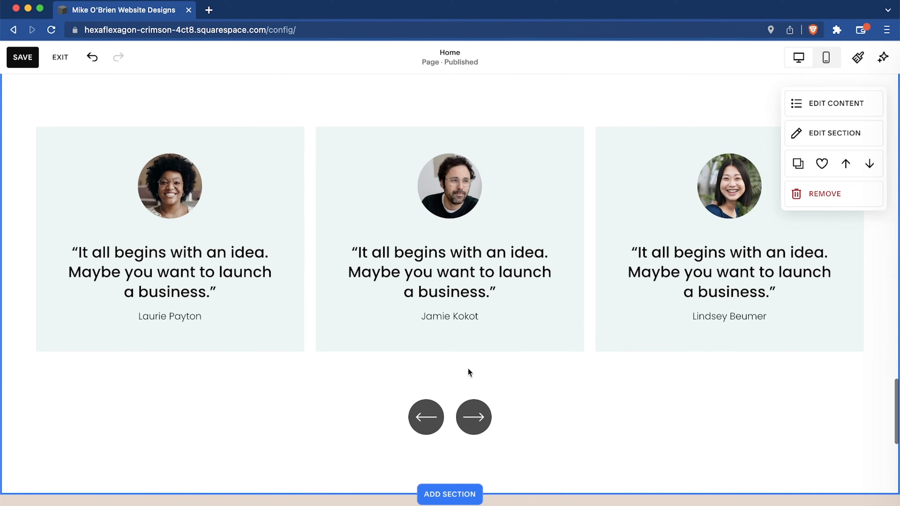
pyautogui.click(474, 418)
pyautogui.doubleClick(474, 418)
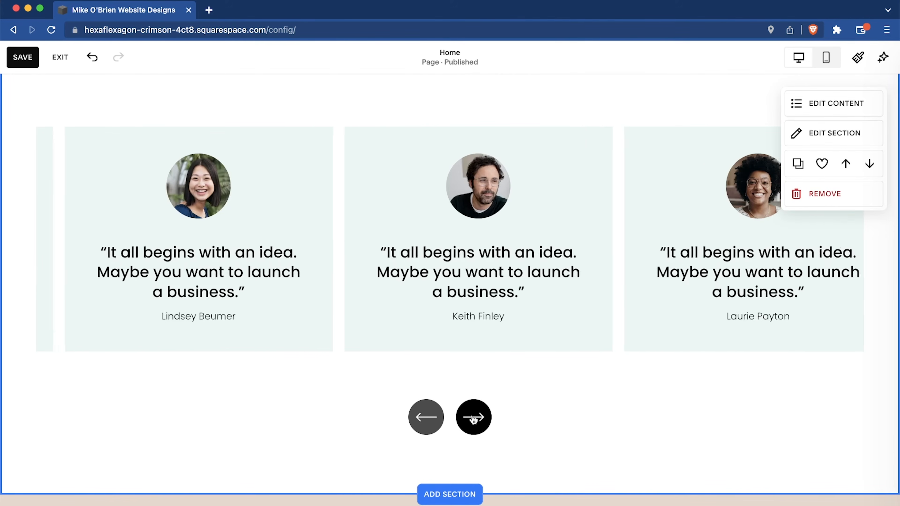
# Inspect the testimonials section's editable content, including the second testimonial's image, title and description, and close the editor.
pyautogui.click(828, 107)
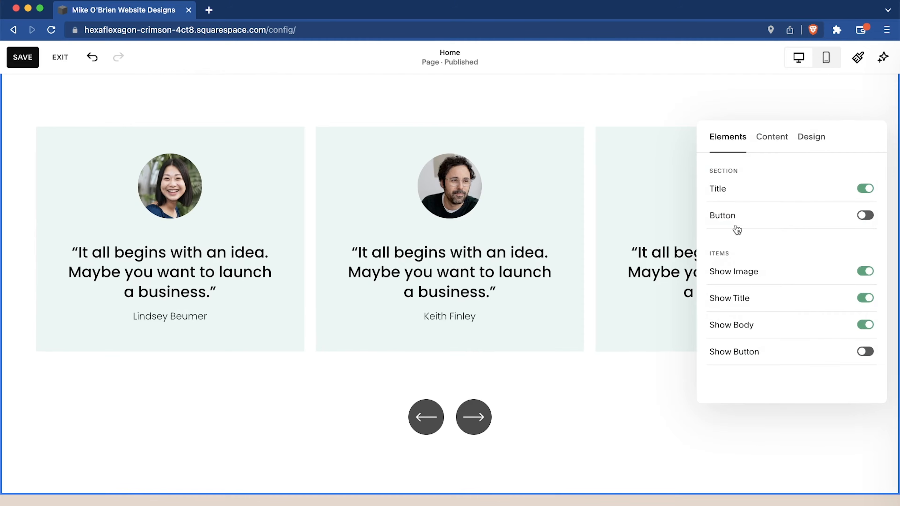
pyautogui.click(773, 139)
pyautogui.scroll(-1, 766, 248)
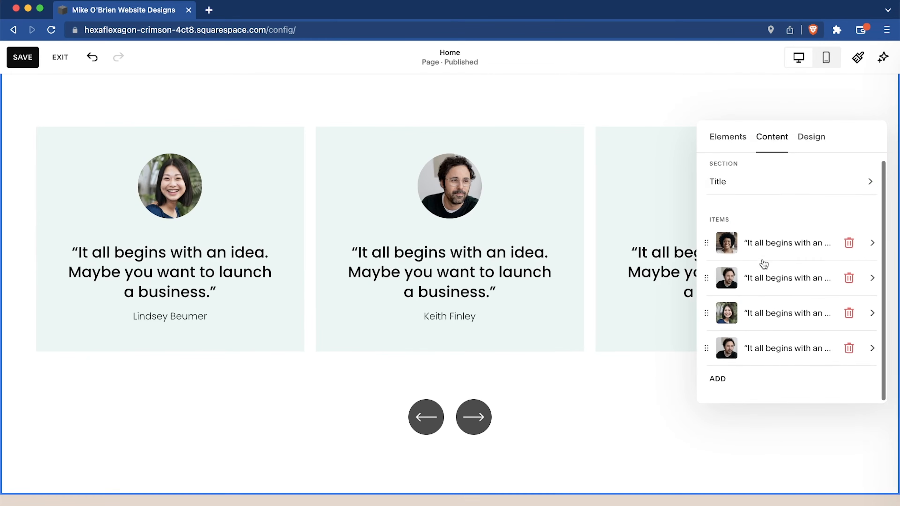
pyautogui.click(764, 262)
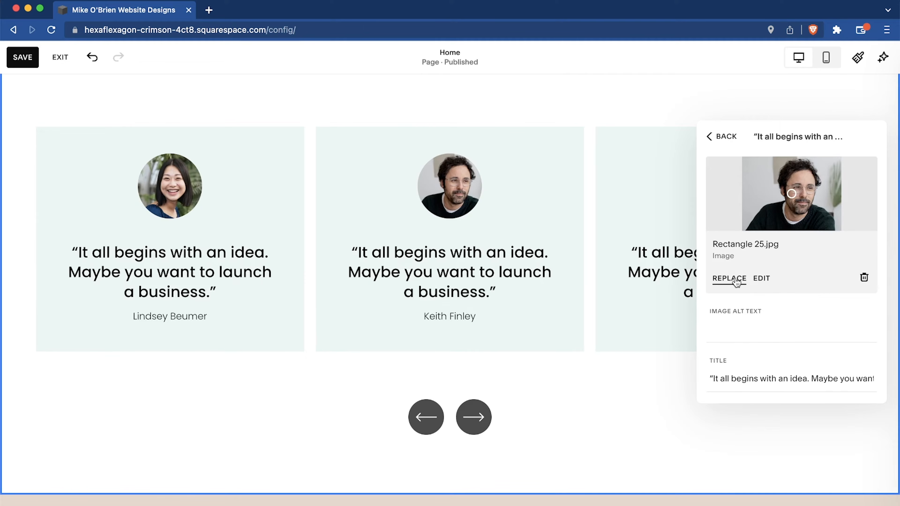
pyautogui.scroll(-3, 775, 351)
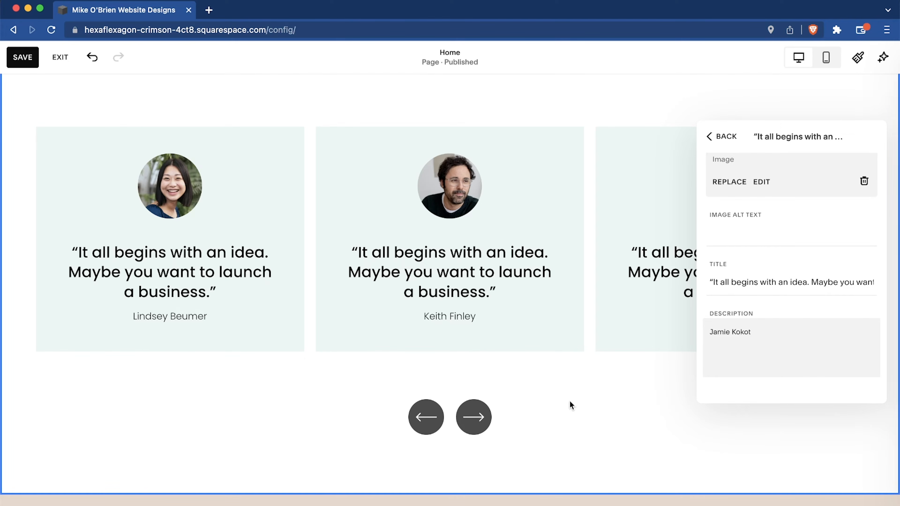
pyautogui.click(546, 394)
# Return to the top of the home page and save the changes.
pyautogui.scroll(-2, 546, 393)
pyautogui.scroll(1, 546, 393)
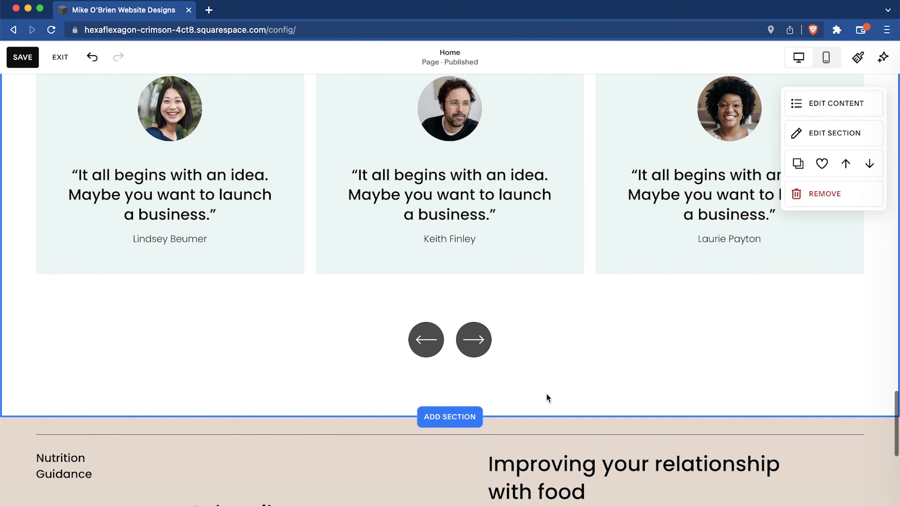
pyautogui.scroll(3, 546, 393)
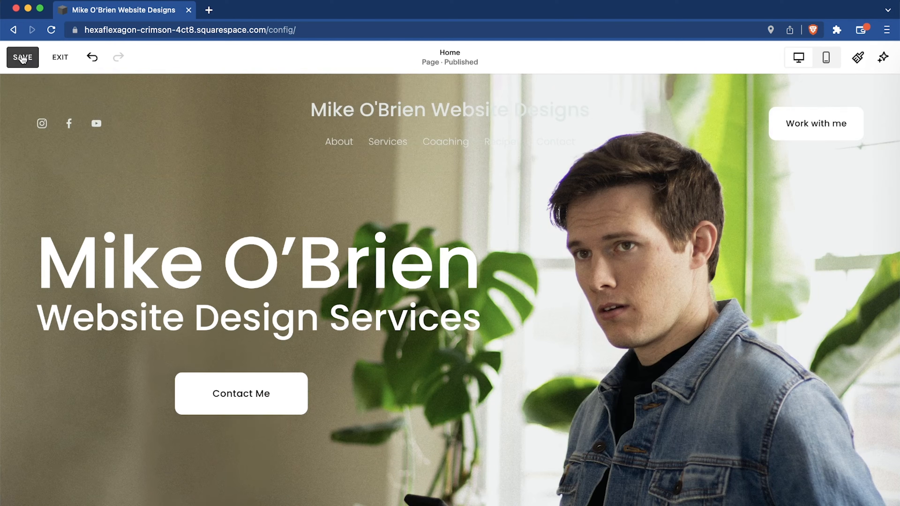
pyautogui.click(22, 58)
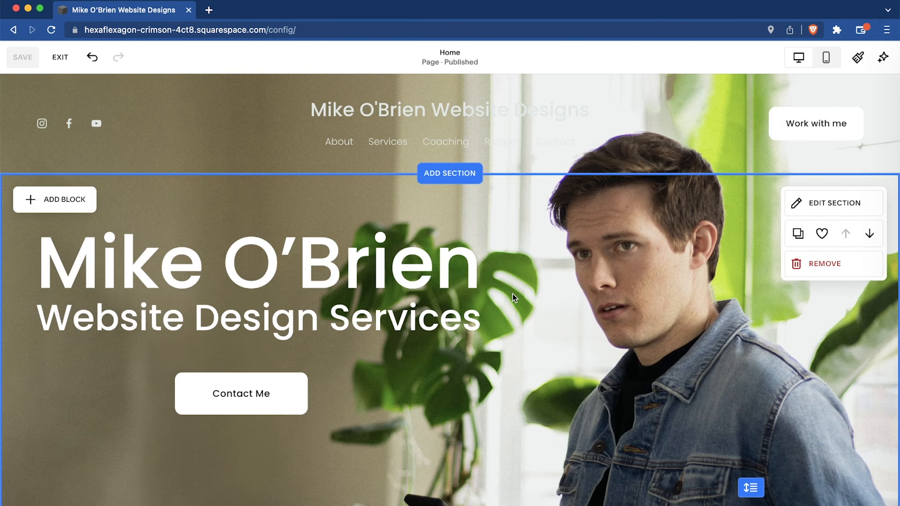
# Review the saved home page from the hero banner through the Services, Nutrition Guidance and Wellness Coaching sections.
pyautogui.scroll(-15, 513, 294)
pyautogui.scroll(-10, 513, 294)
pyautogui.scroll(15, 513, 293)
pyautogui.scroll(5, 513, 293)
pyautogui.scroll(-10, 383, 269)
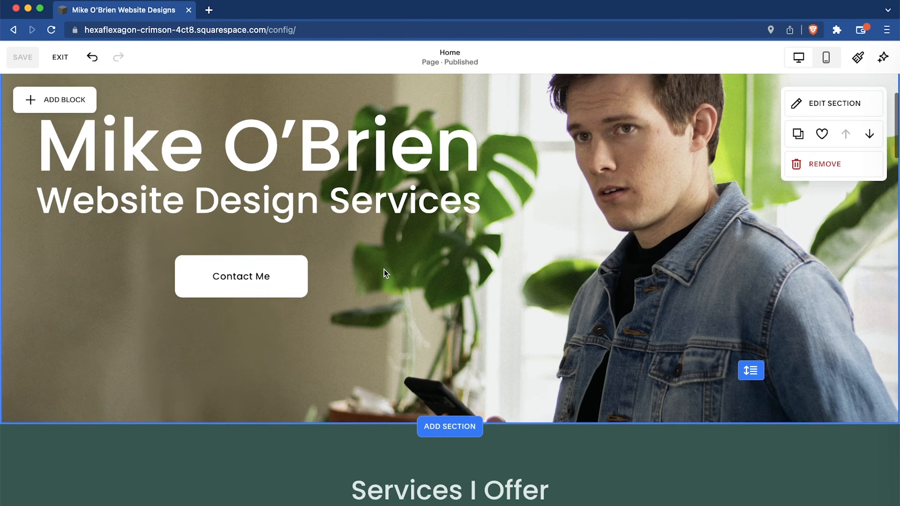
pyautogui.scroll(-4, 383, 270)
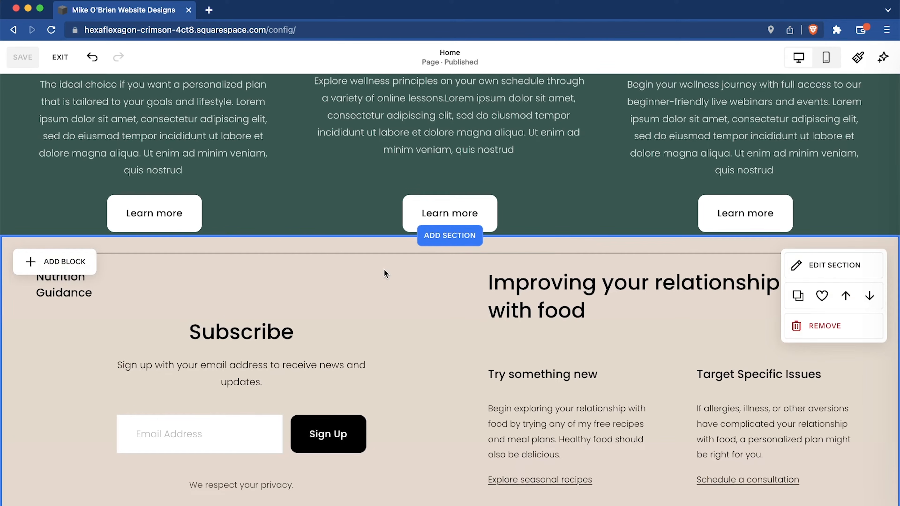
pyautogui.scroll(-5, 383, 269)
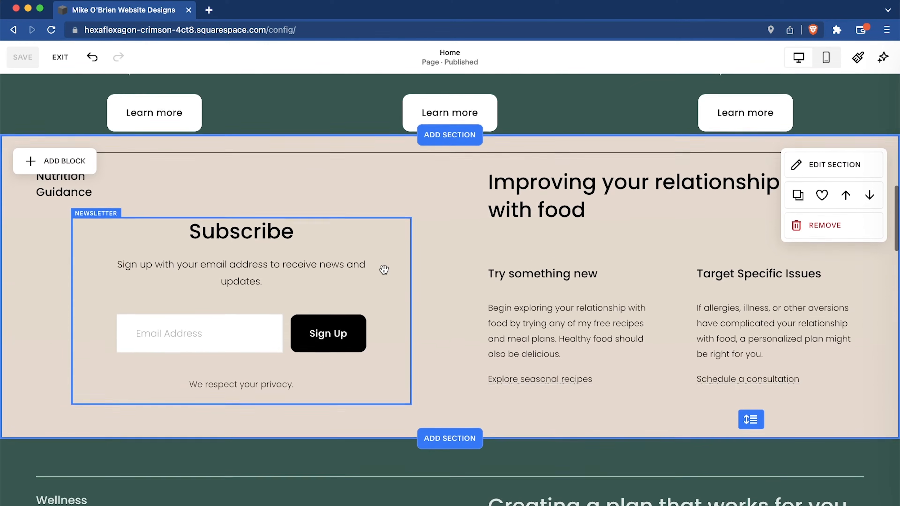
pyautogui.scroll(-7, 445, 268)
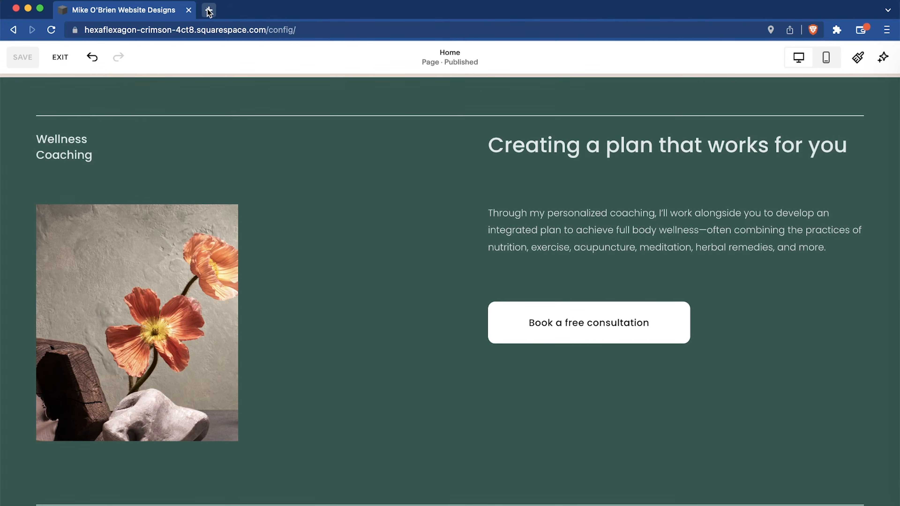
pyautogui.scroll(15, 450, 289)
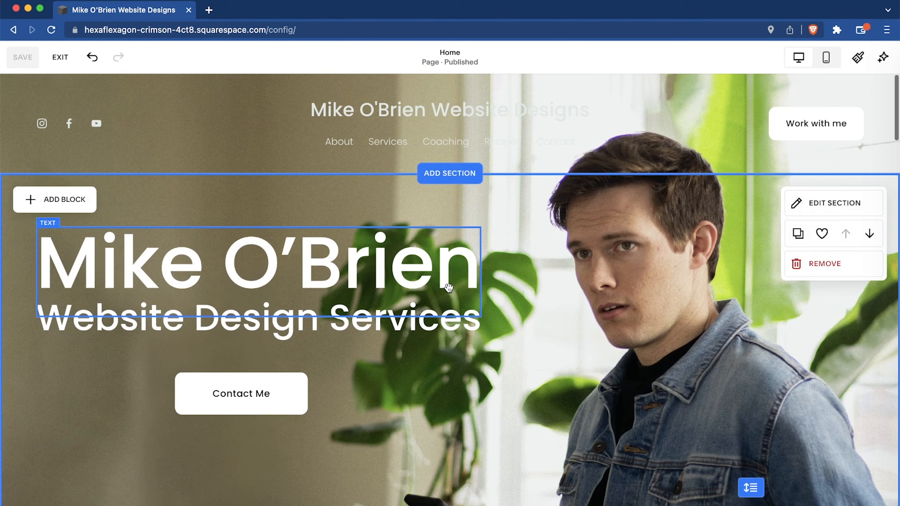
# Open canva.com in a new browser tab.
pyautogui.press('super+t')
pyautogui.write('canva.com')
pyautogui.press('Return')
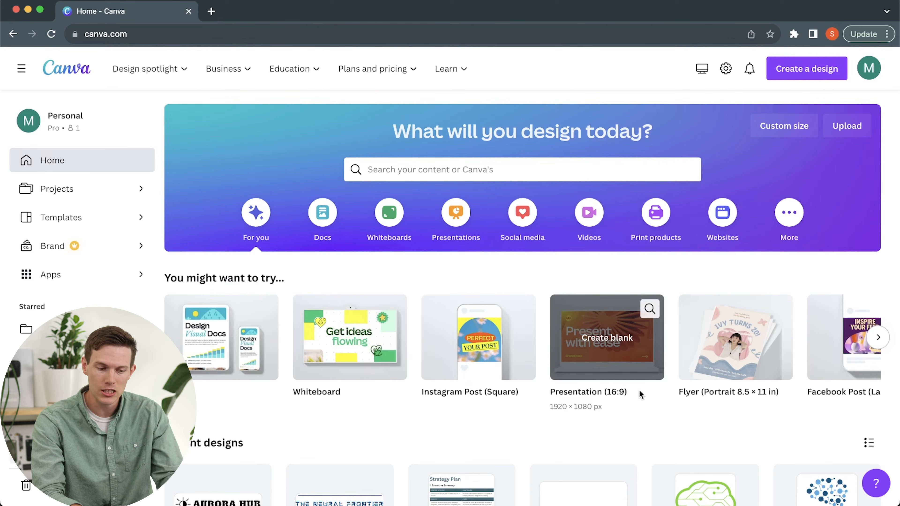
pyautogui.hscroll(-5, 678, 364)
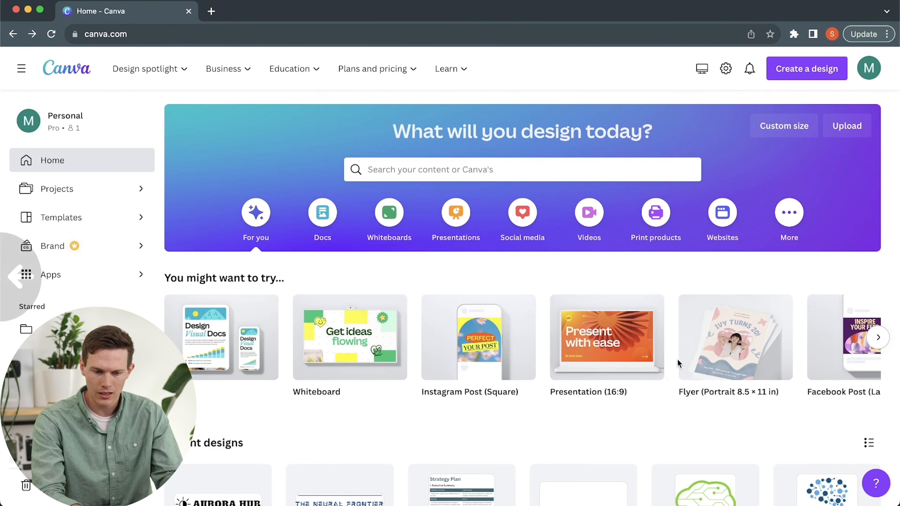
# Enter "website designer logo" in the template search and choose the suggested "graphic designer logo" search instead.
pyautogui.click(878, 338)
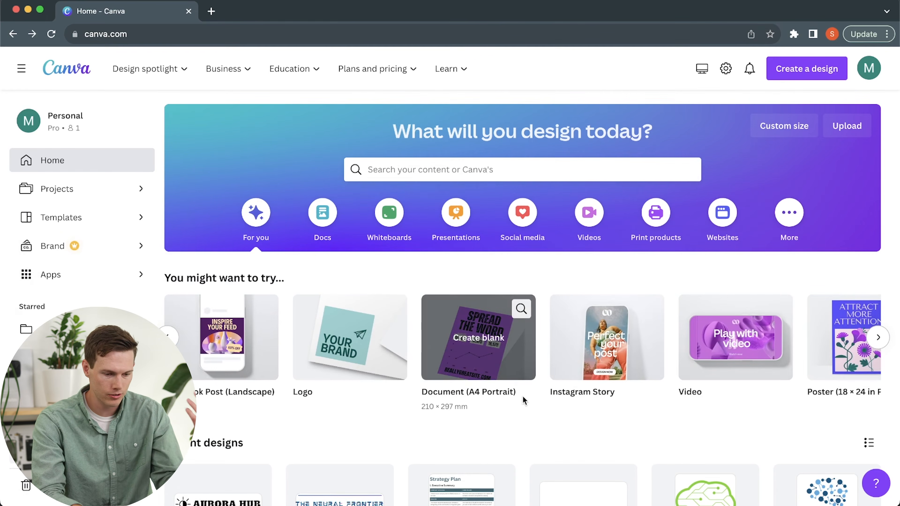
pyautogui.moveTo(337, 300)
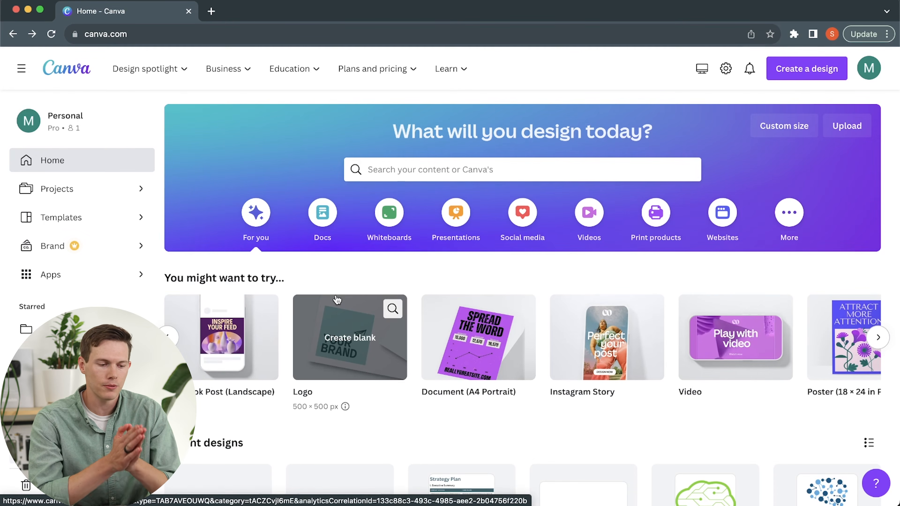
pyautogui.click(482, 170)
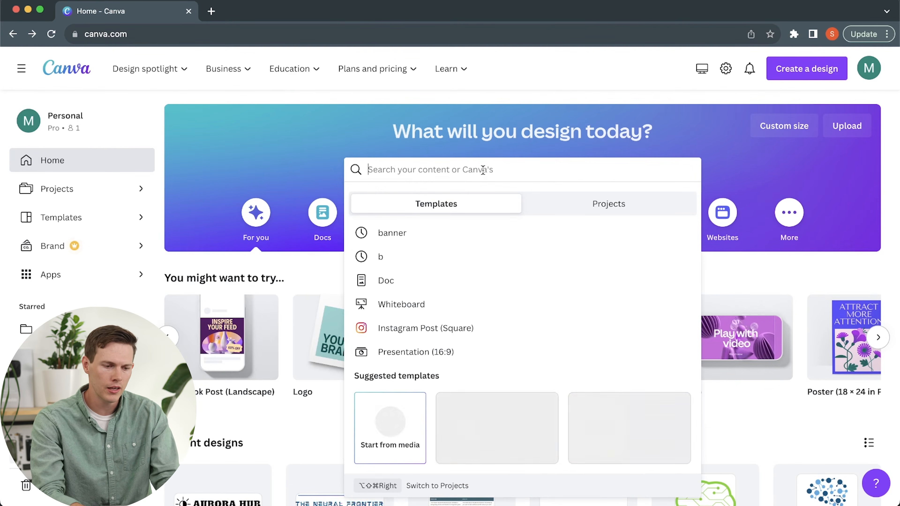
pyautogui.write('website designer logo')
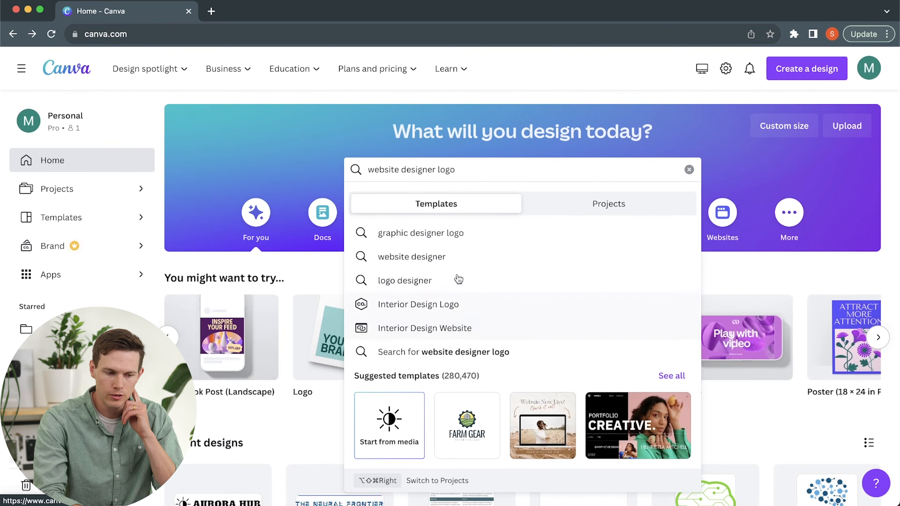
pyautogui.click(393, 237)
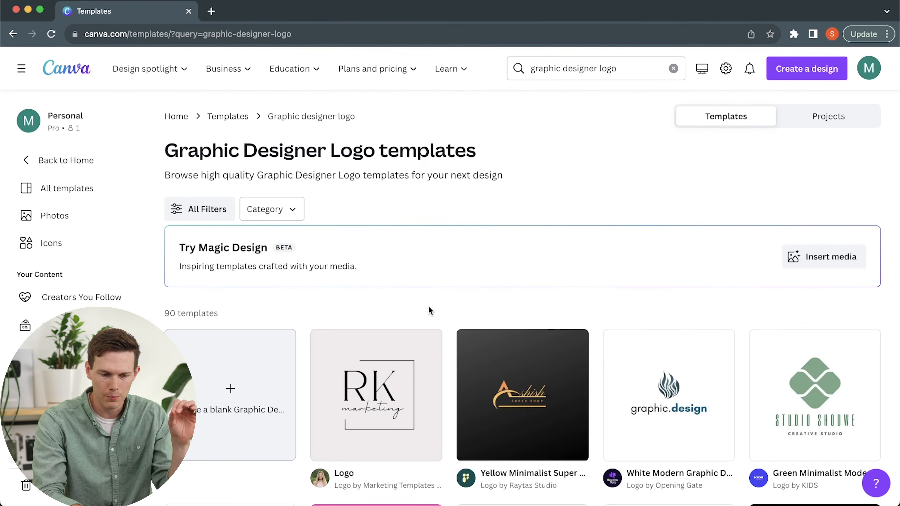
# Look through the graphic designer logo templates and open the SEVEN Graphic Design template, Minimalist Design Studio Logo, for customizing.
pyautogui.scroll(-8, 429, 311)
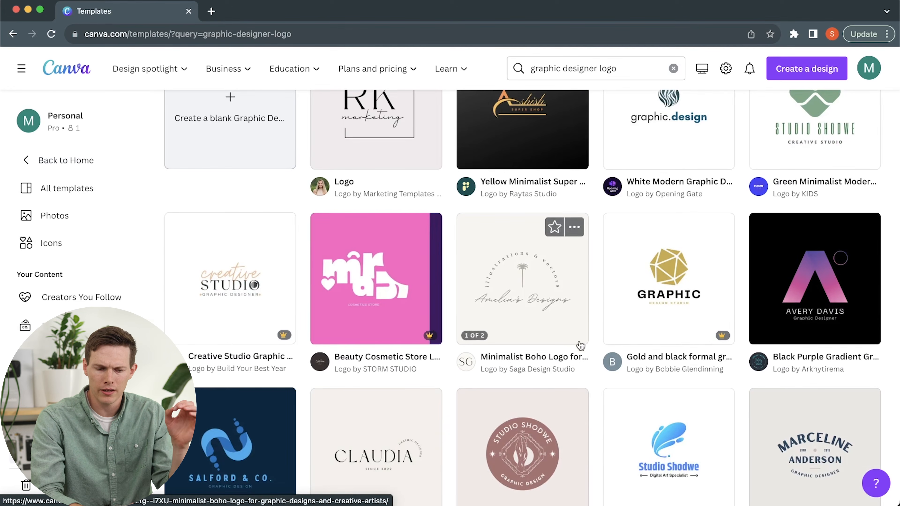
pyautogui.moveTo(708, 337)
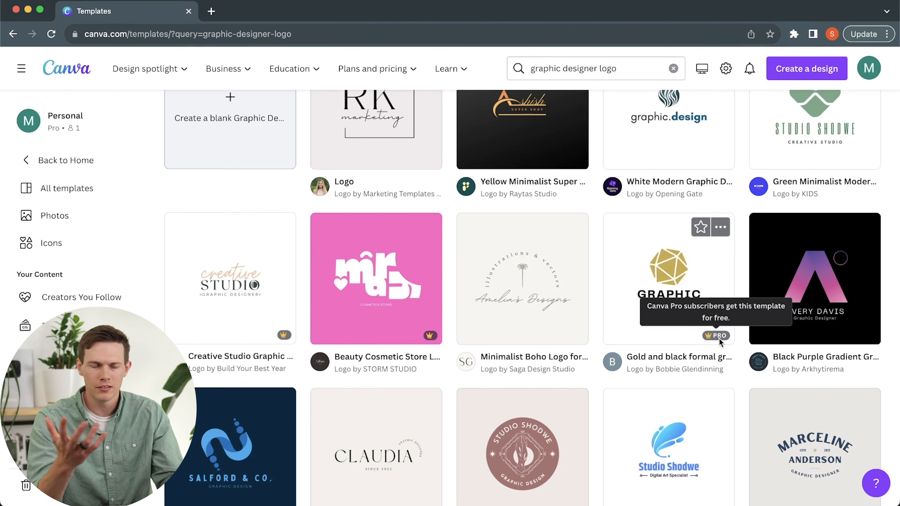
pyautogui.scroll(-14, 698, 339)
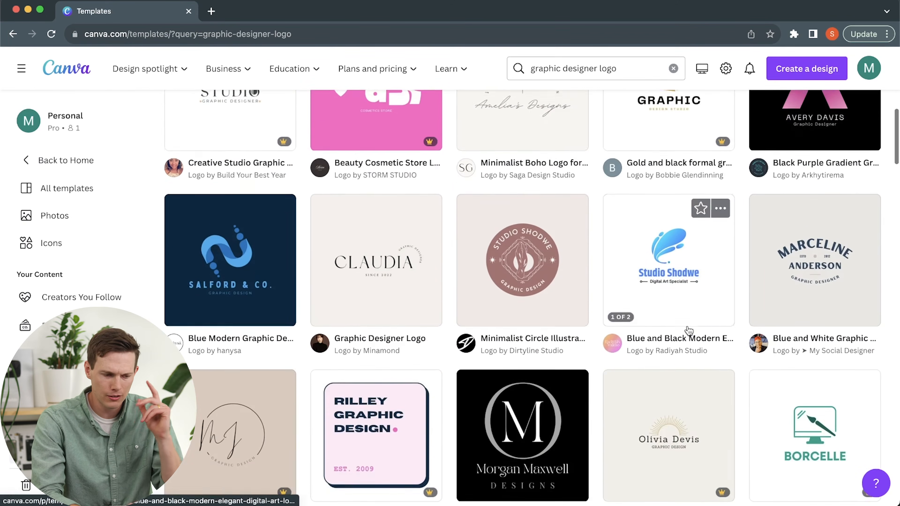
pyautogui.scroll(2, 688, 331)
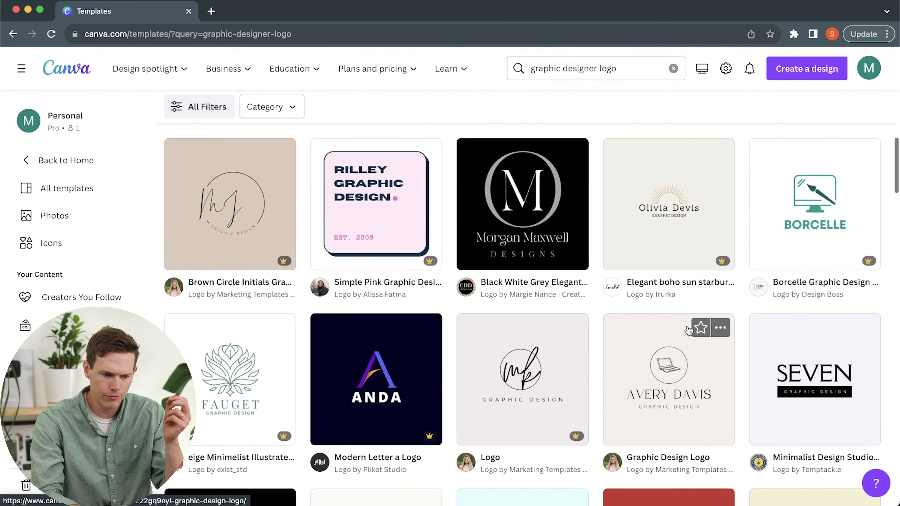
pyautogui.scroll(-5, 689, 330)
pyautogui.scroll(5, 689, 330)
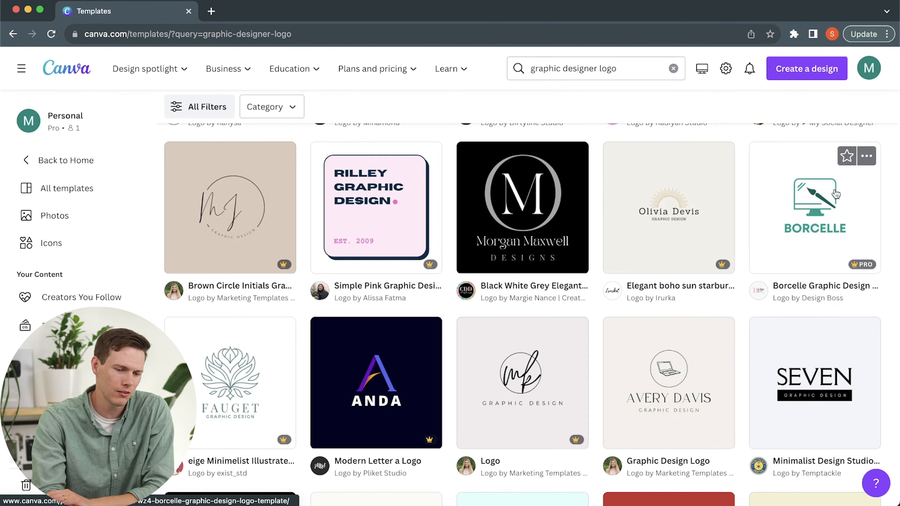
pyautogui.scroll(-5, 822, 329)
pyautogui.click(818, 229)
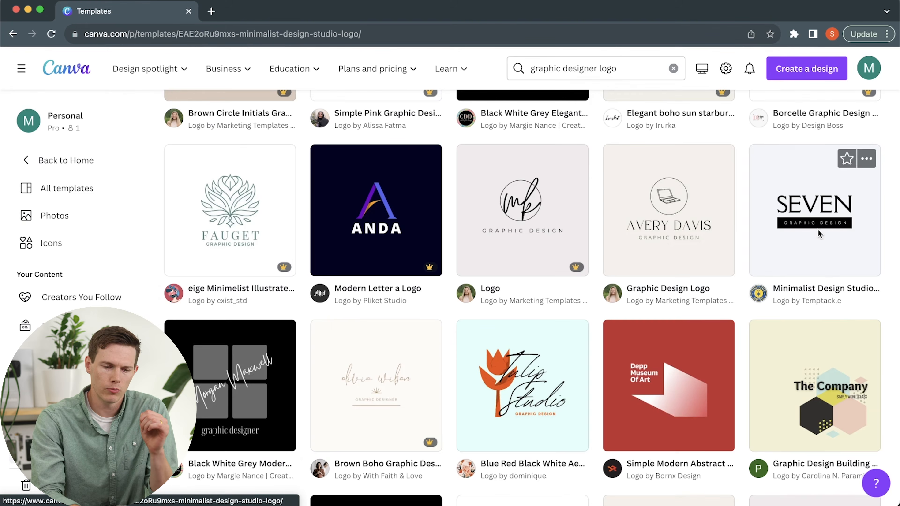
pyautogui.click(662, 195)
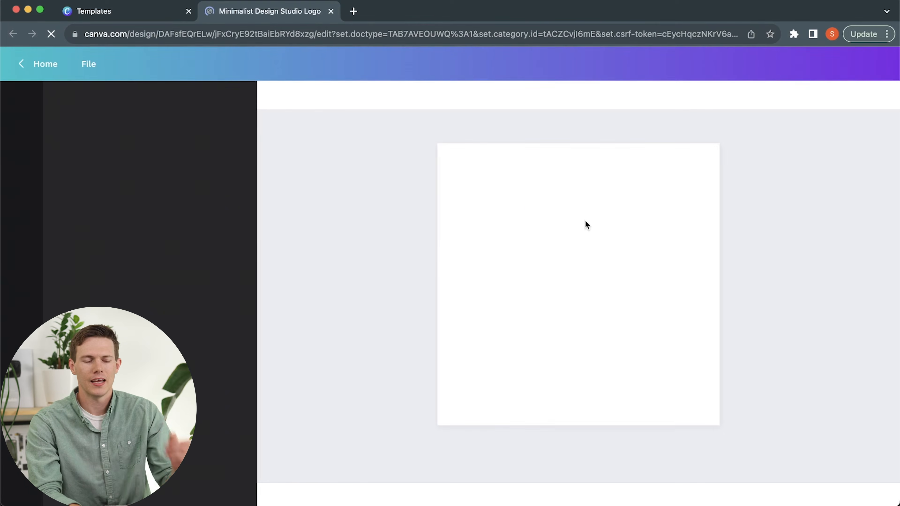
# Replace the SEVEN headline in the logo with the designer's surname in capitals.
pyautogui.click(574, 286)
pyautogui.click(587, 281)
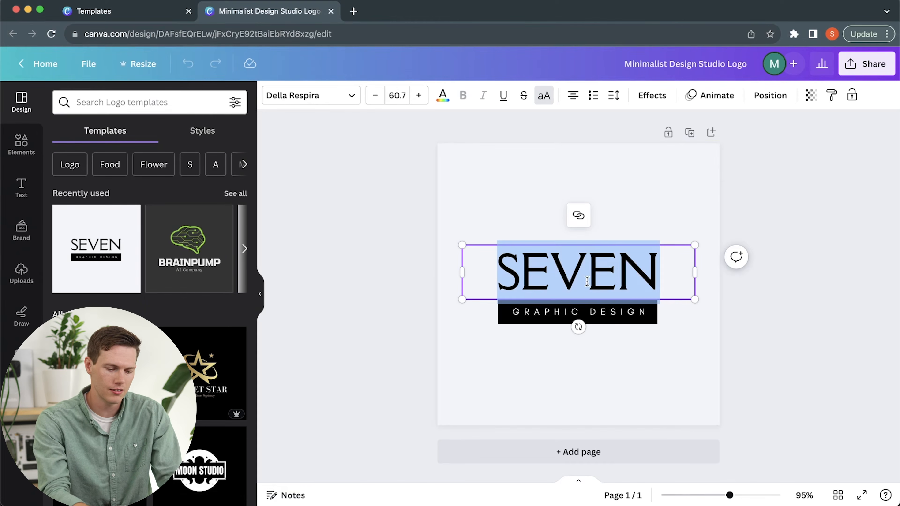
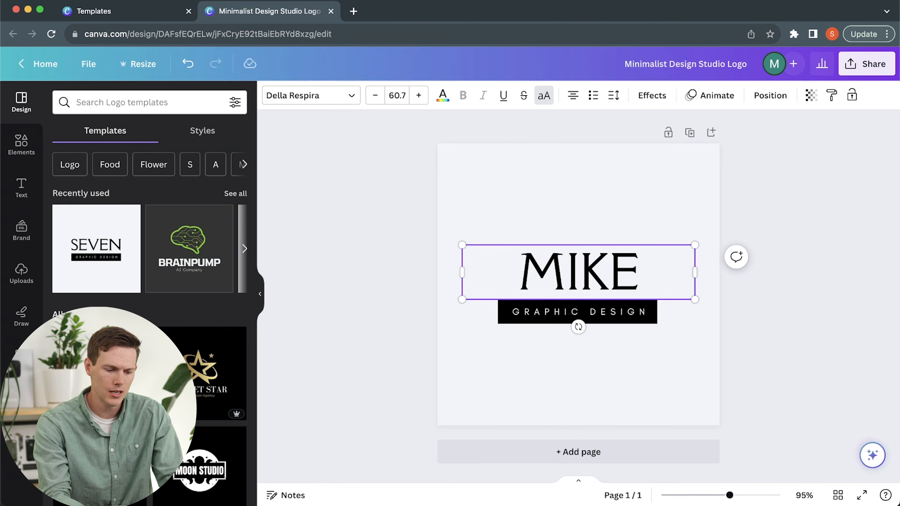
pyautogui.click(628, 352)
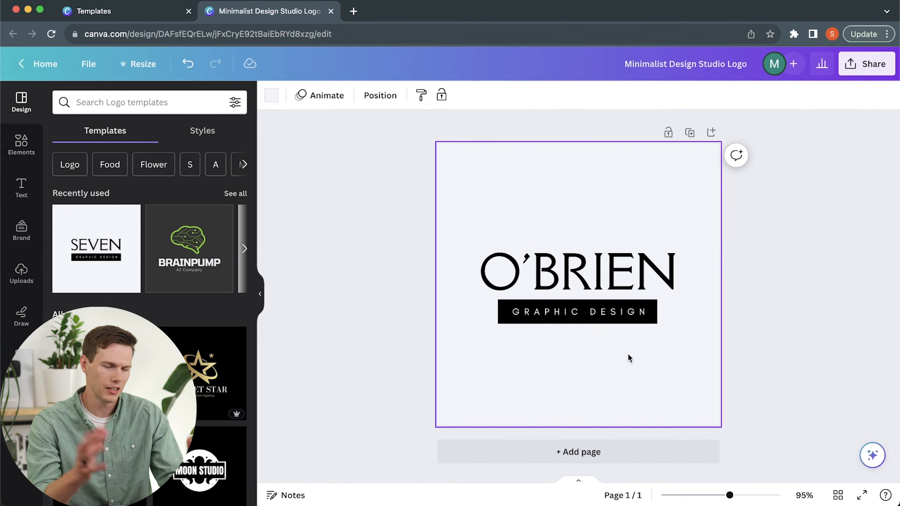
# Change the word GRAPHIC to WEBSITE in the tagline on the black bar, so it reads WEBSITE DESIGN.
pyautogui.doubleClick(574, 314)
pyautogui.click(574, 312)
pyautogui.doubleClick(577, 312)
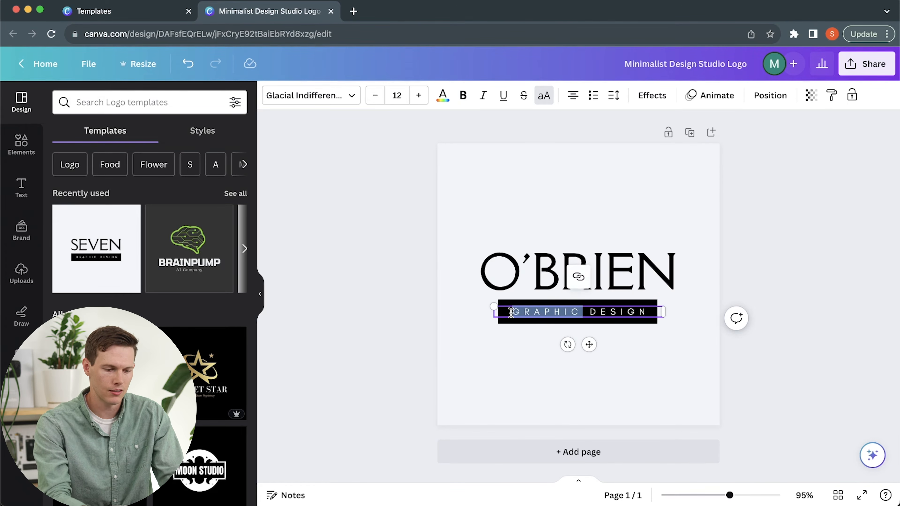
pyautogui.write('WEBSITE')
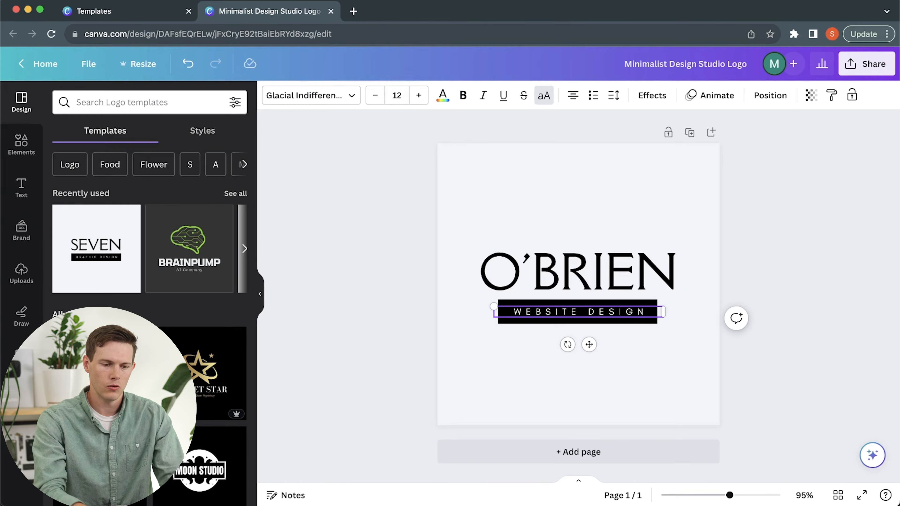
pyautogui.click(652, 360)
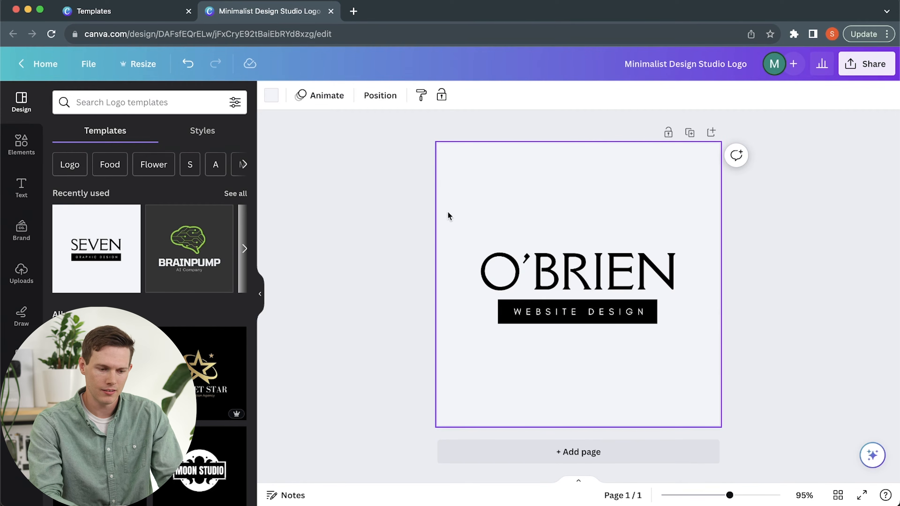
# Select the headline, tagline and black bar together, enlarge them to nearly the canvas width and move them into the lower half.
pyautogui.moveTo(443, 211); pyautogui.dragTo(701, 383)
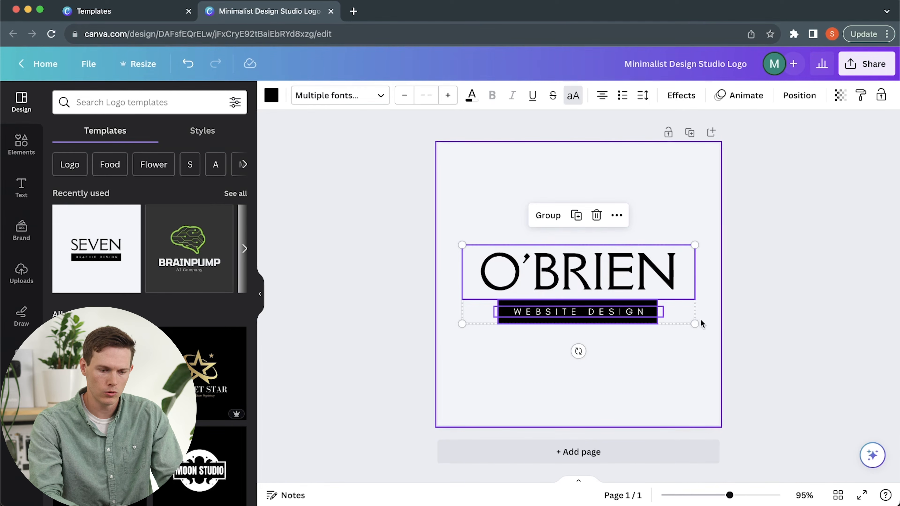
pyautogui.moveTo(694, 322); pyautogui.dragTo(719, 333)
pyautogui.moveTo(462, 332); pyautogui.dragTo(439, 352)
pyautogui.moveTo(694, 346); pyautogui.dragTo(693, 377)
pyautogui.click(353, 207)
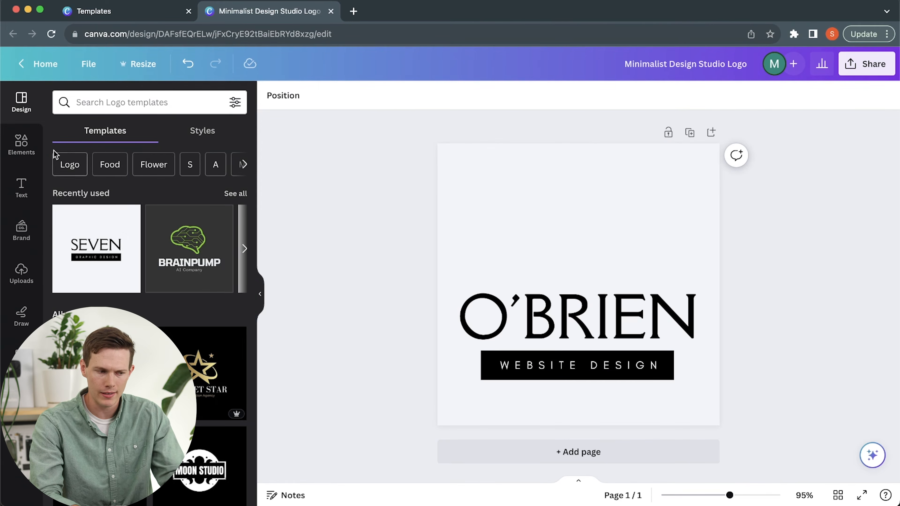
# Try the recently used AI brain circuit graphic from the elements library above the surname, and delete it.
pyautogui.click(11, 144)
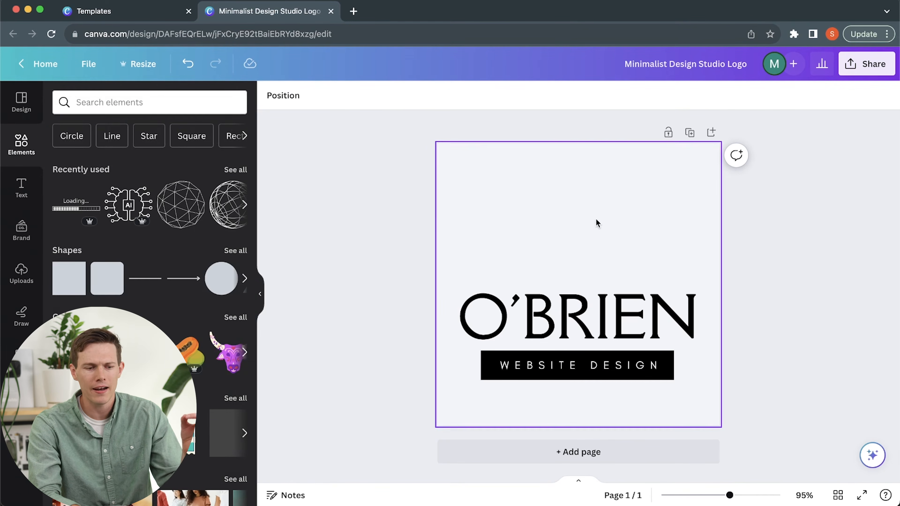
pyautogui.moveTo(127, 206); pyautogui.dragTo(579, 208)
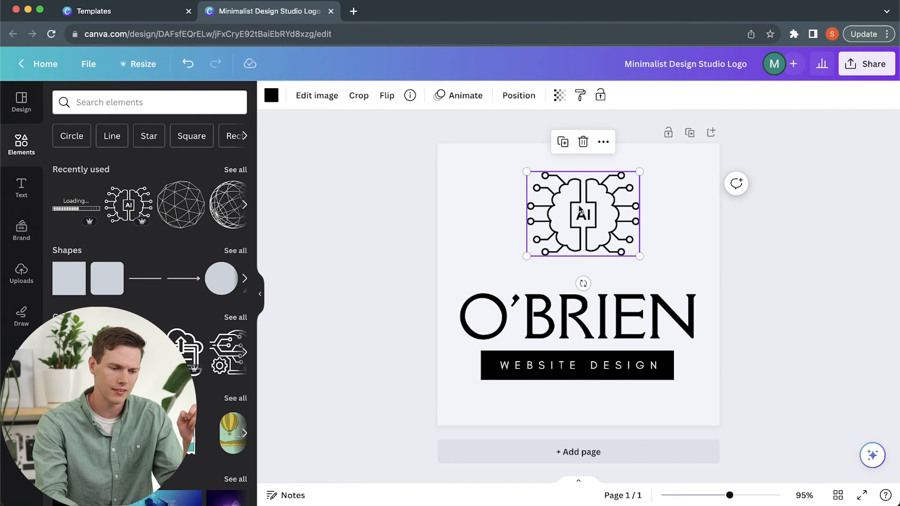
pyautogui.click(583, 141)
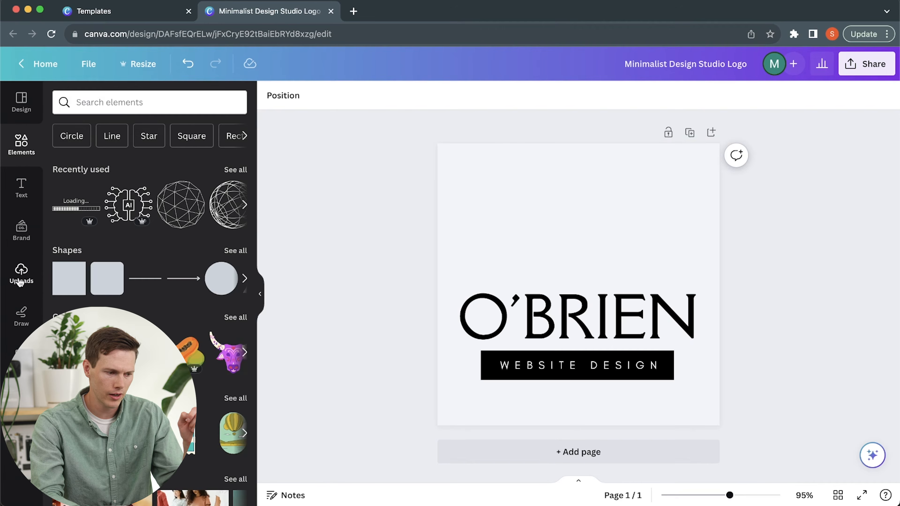
# Search the elements library for "irish", place the green Celtic shamrock knot above the surname, and clear the search.
pyautogui.click(124, 102)
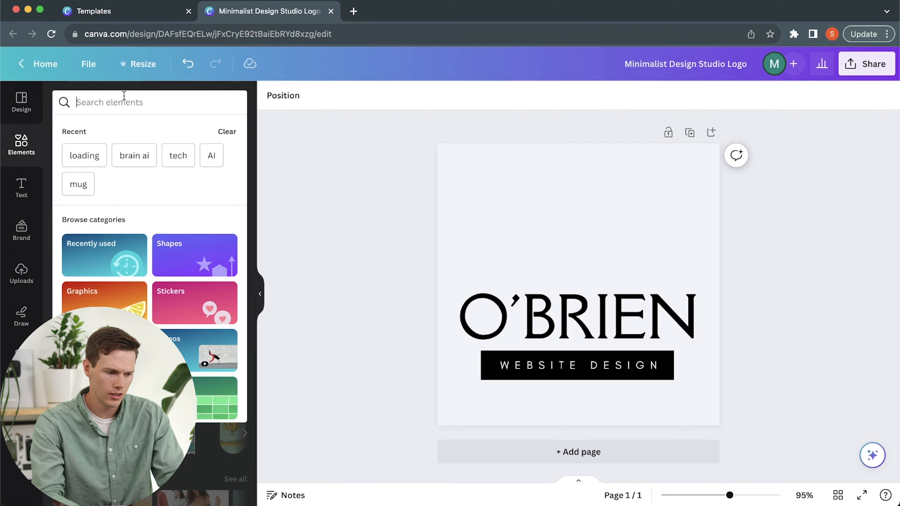
pyautogui.write('irish')
pyautogui.press('Return')
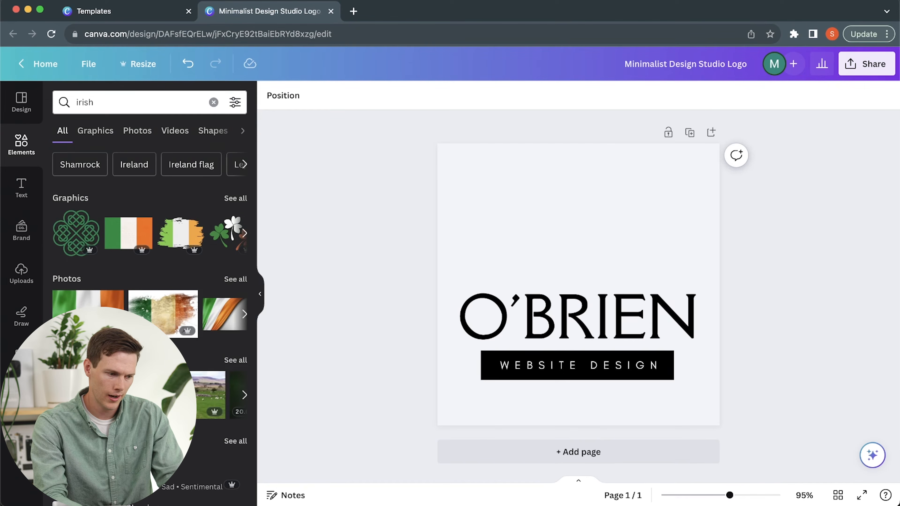
pyautogui.moveTo(73, 232); pyautogui.dragTo(544, 191)
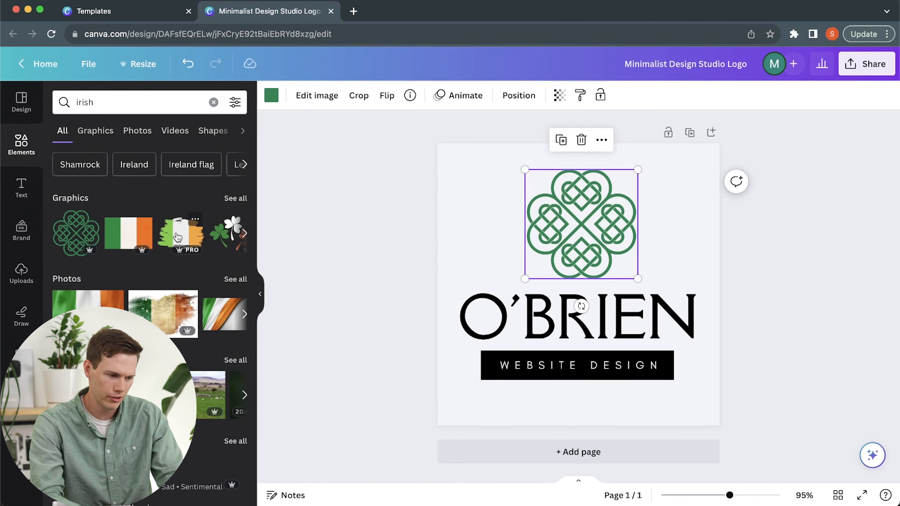
pyautogui.click(214, 102)
pyautogui.click(377, 235)
# Center the shamrock knot horizontally over the surname and nudge it to leave a small gap above the lettering.
pyautogui.moveTo(603, 228)
pyautogui.mouseDown()
pyautogui.moveTo(588, 229)
pyautogui.moveTo(596, 234)
pyautogui.mouseUp()
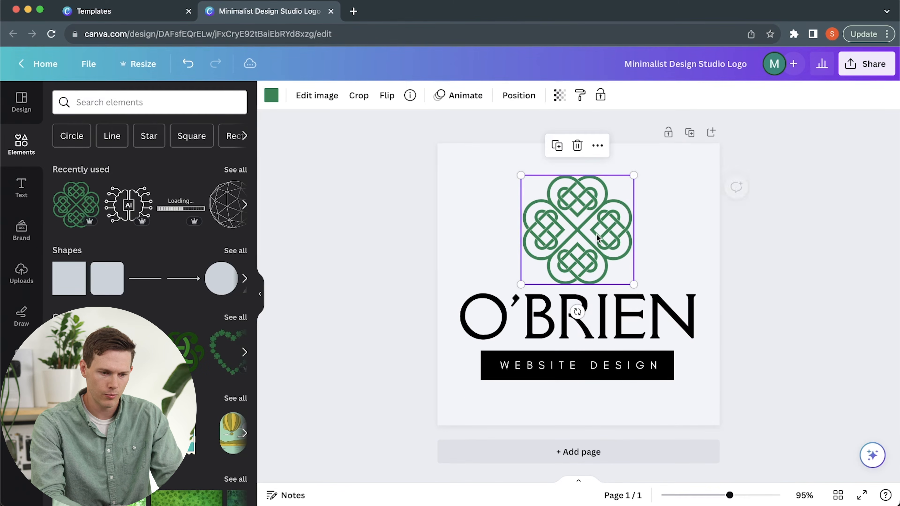
pyautogui.click(408, 227)
pyautogui.click(566, 251)
pyautogui.moveTo(566, 249); pyautogui.dragTo(565, 246)
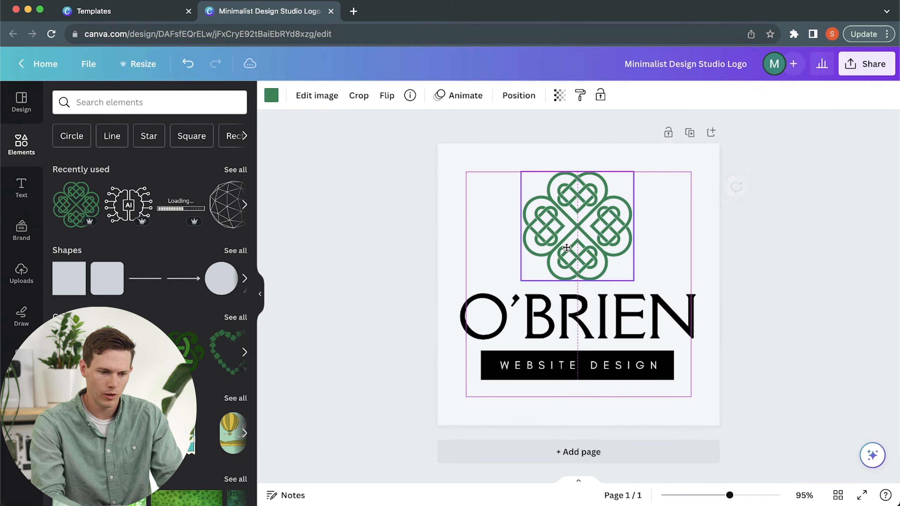
pyautogui.click(519, 291)
pyautogui.click(372, 243)
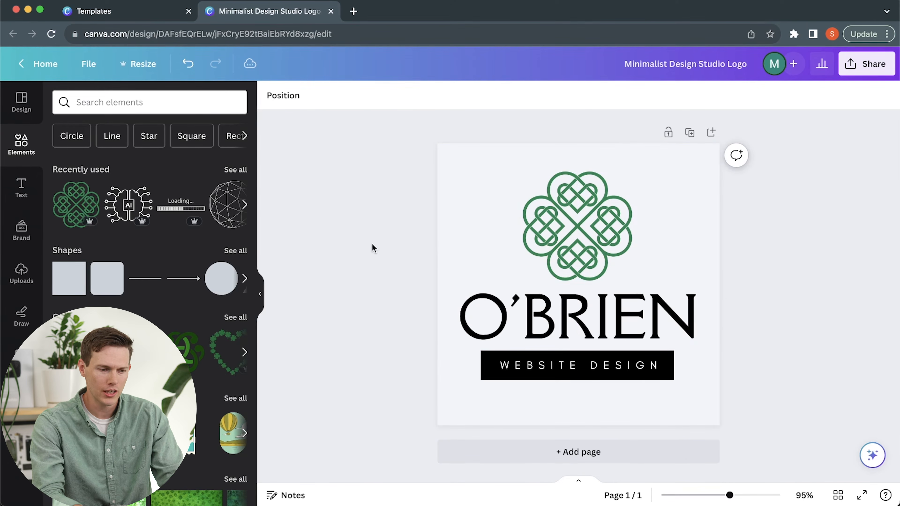
# Recolor the shamrock knot with the custom darker green #08663C.
pyautogui.click(596, 214)
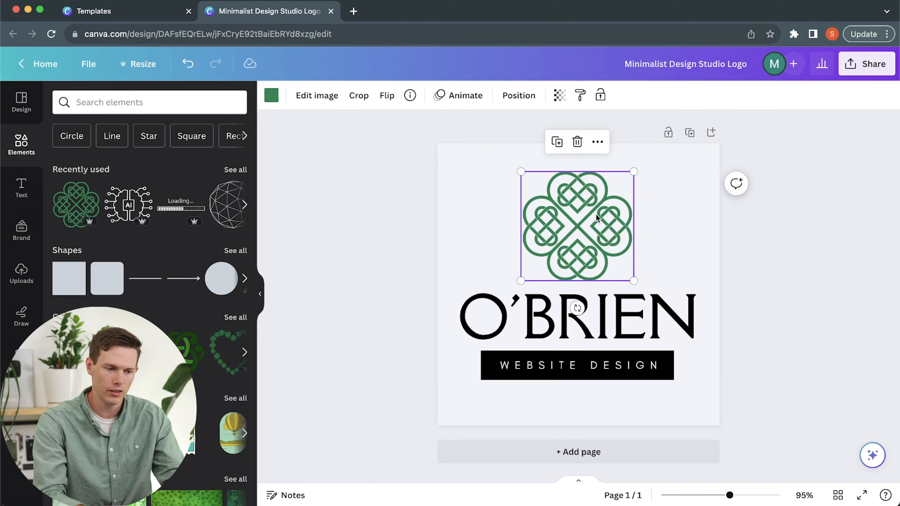
pyautogui.click(271, 96)
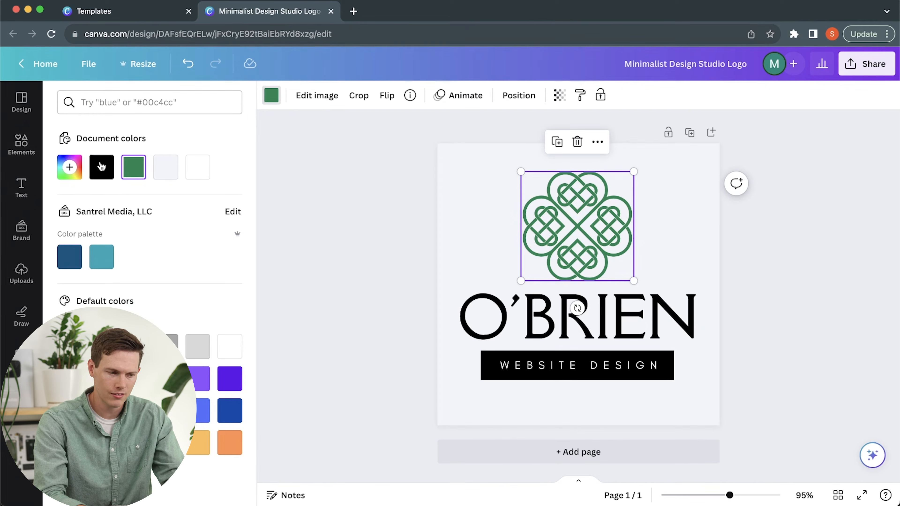
pyautogui.click(69, 167)
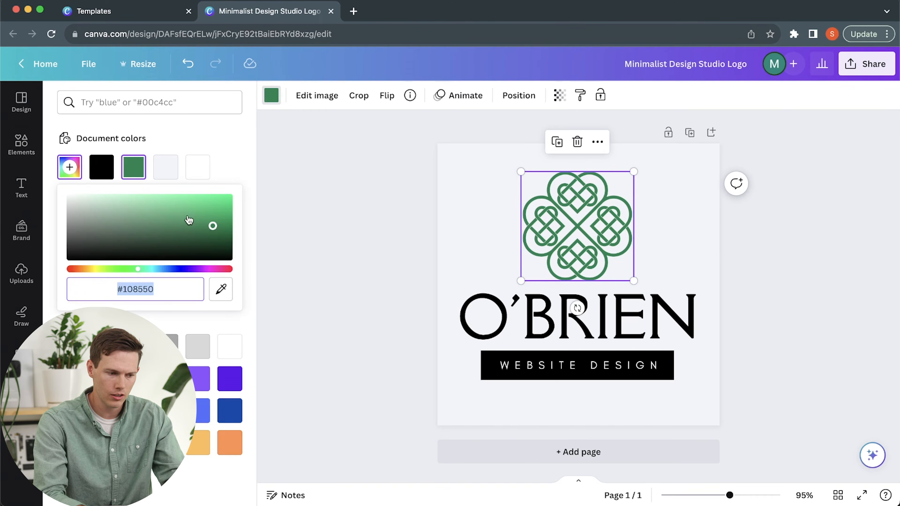
pyautogui.moveTo(223, 231); pyautogui.dragTo(221, 232)
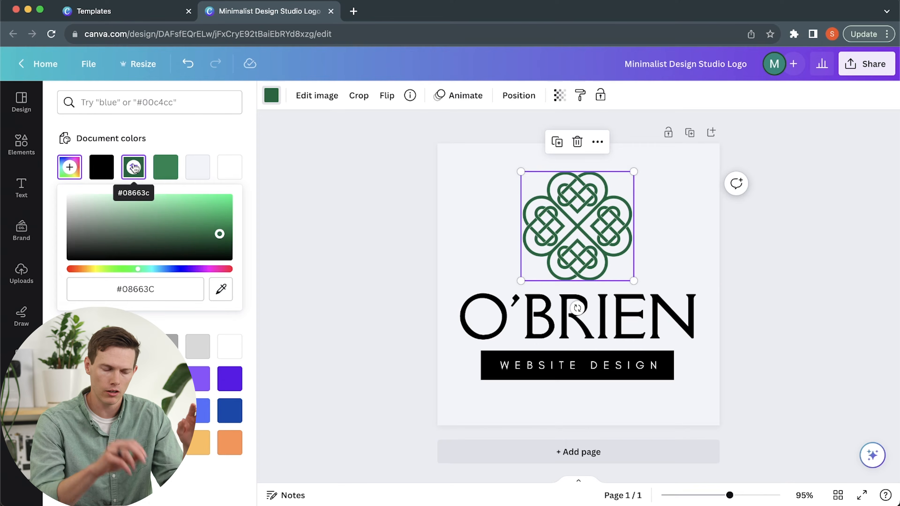
# Recolor the surname lettering with the same dark green used for the shamrock knot.
pyautogui.click(482, 320)
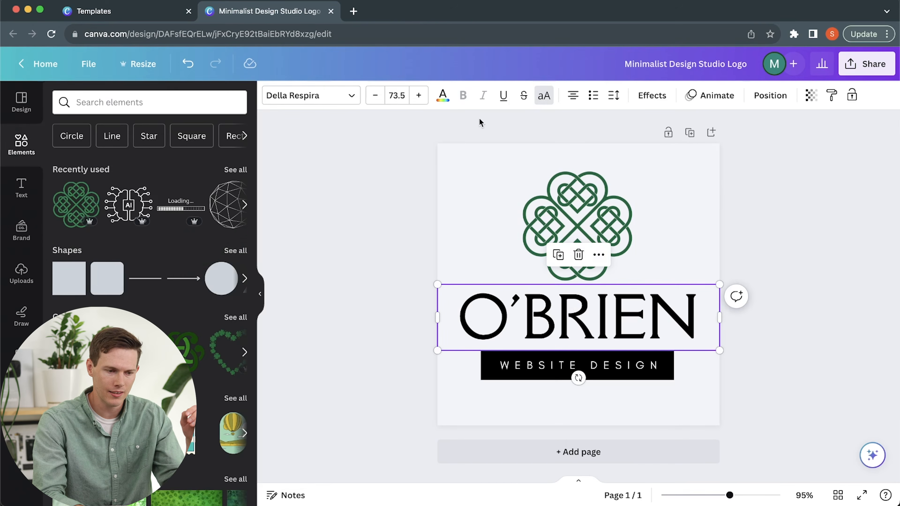
pyautogui.click(443, 97)
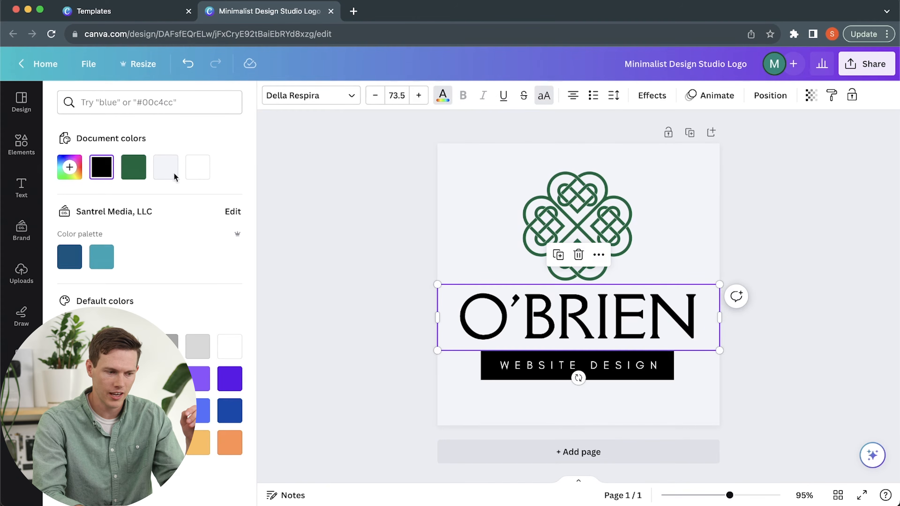
pyautogui.click(133, 167)
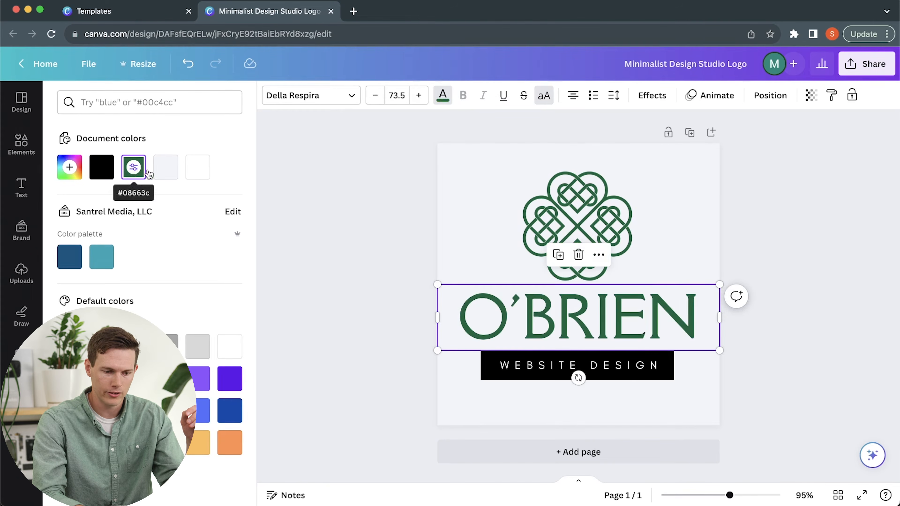
# Recolor the black banner behind "WEBSITE DESIGN" with the same dark green and deselect it.
pyautogui.click(490, 361)
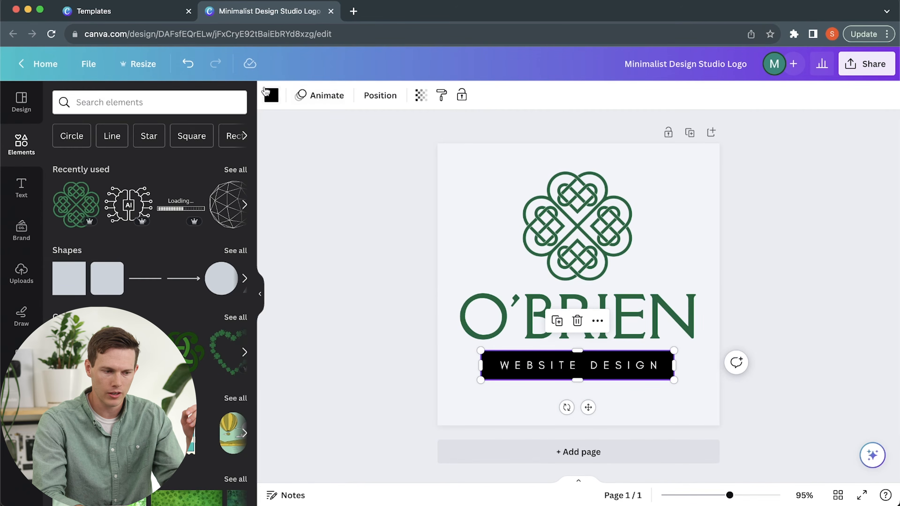
pyautogui.click(270, 95)
pyautogui.click(133, 167)
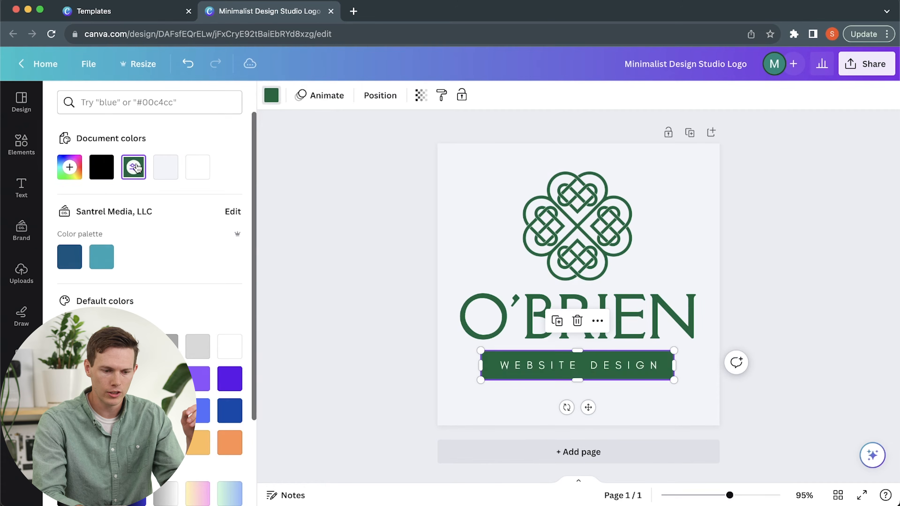
pyautogui.click(337, 262)
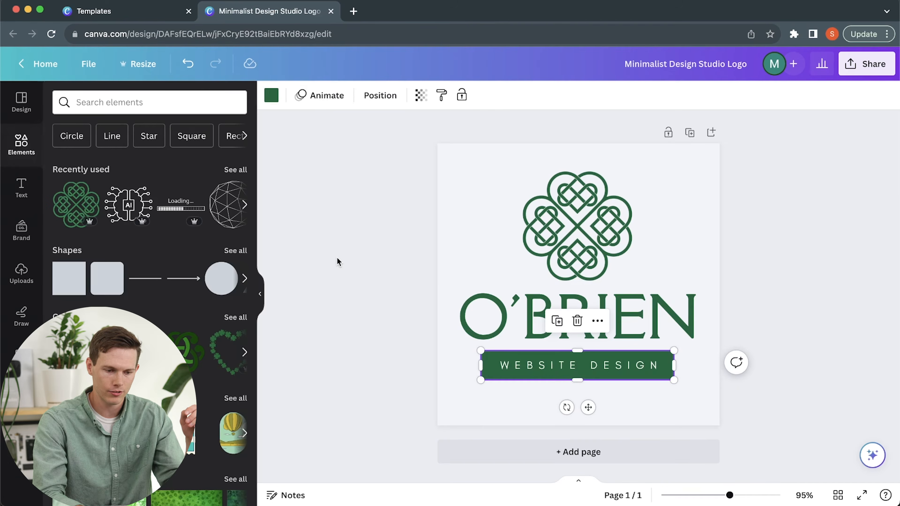
pyautogui.click(382, 294)
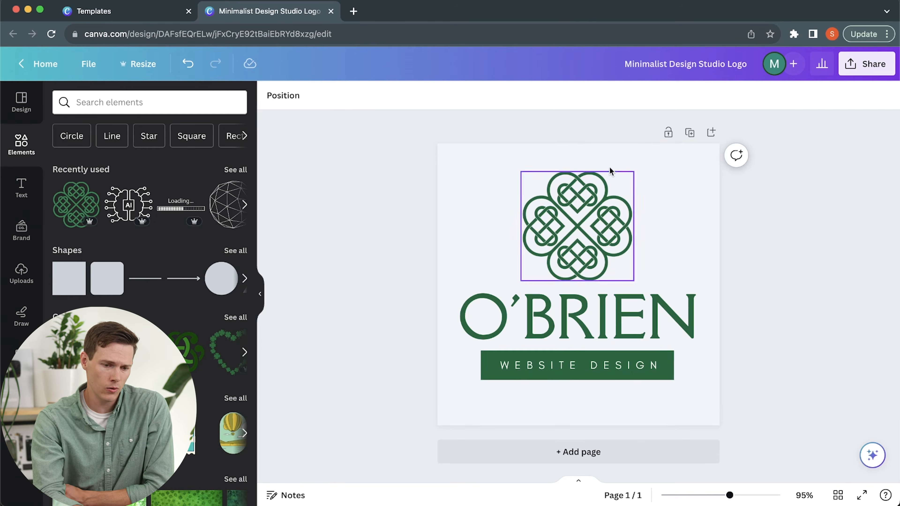
# Download the logo as a 500 × 500 px PNG with a transparent background.
pyautogui.click(858, 68)
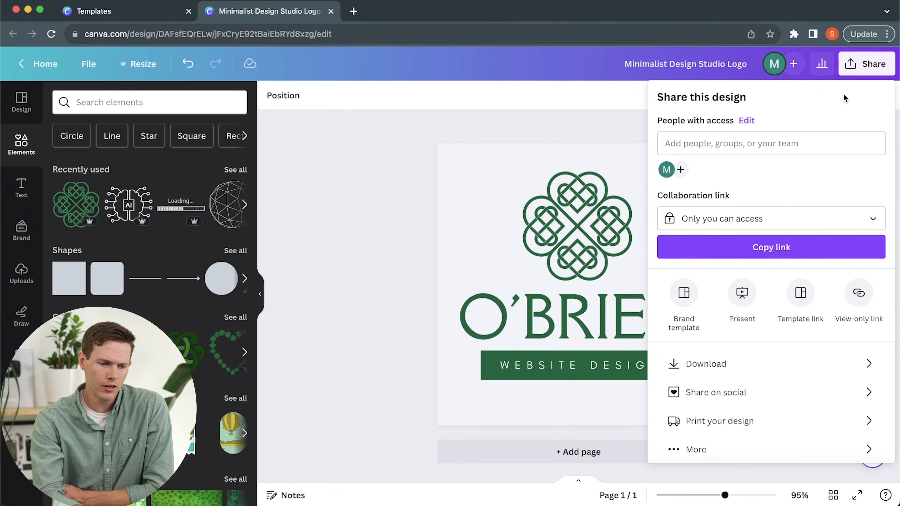
pyautogui.click(714, 369)
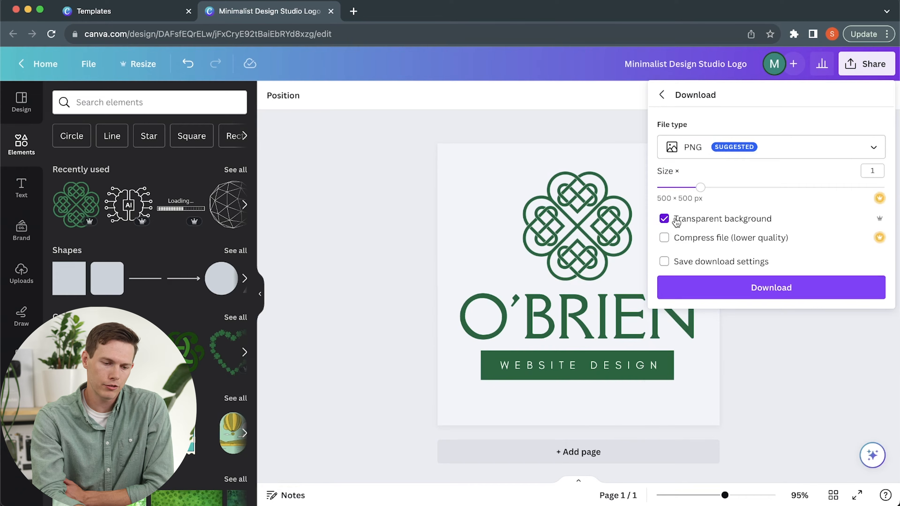
pyautogui.click(688, 287)
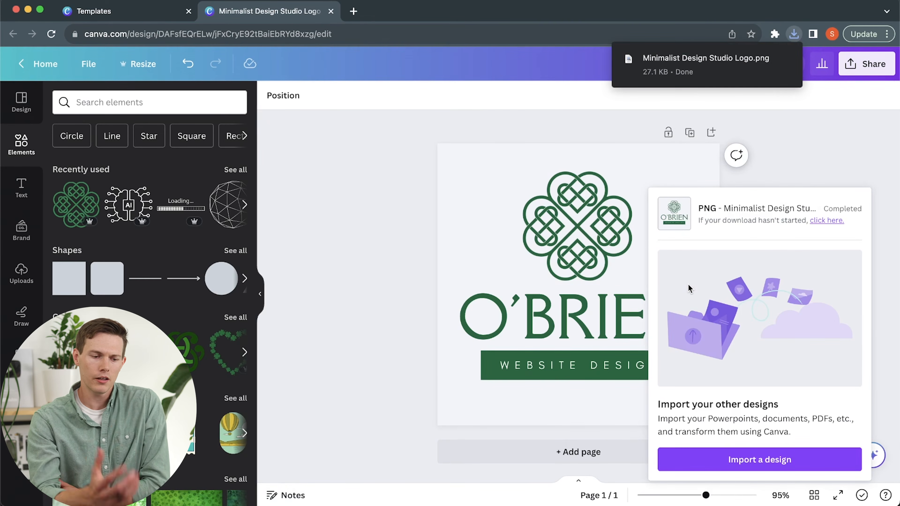
pyautogui.click(362, 208)
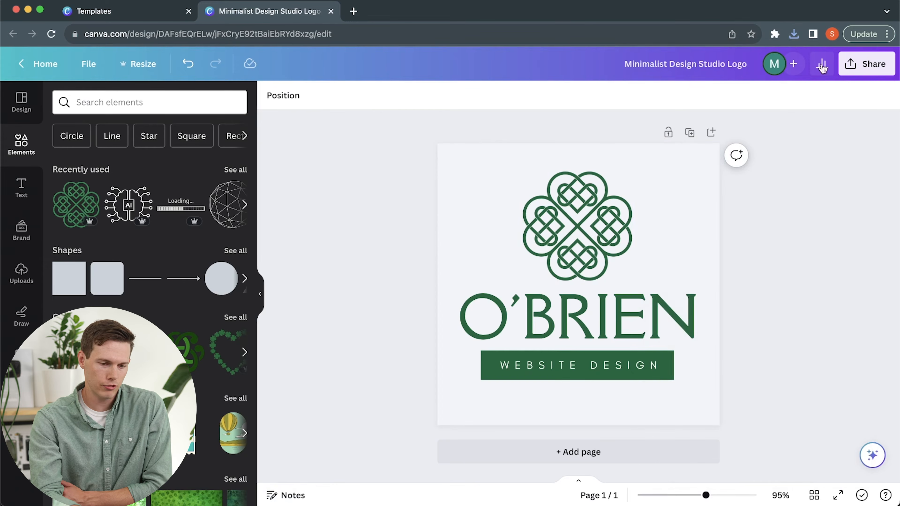
# Download the logo again as a 500 × 500 px PNG with the transparent background option off.
pyautogui.click(866, 65)
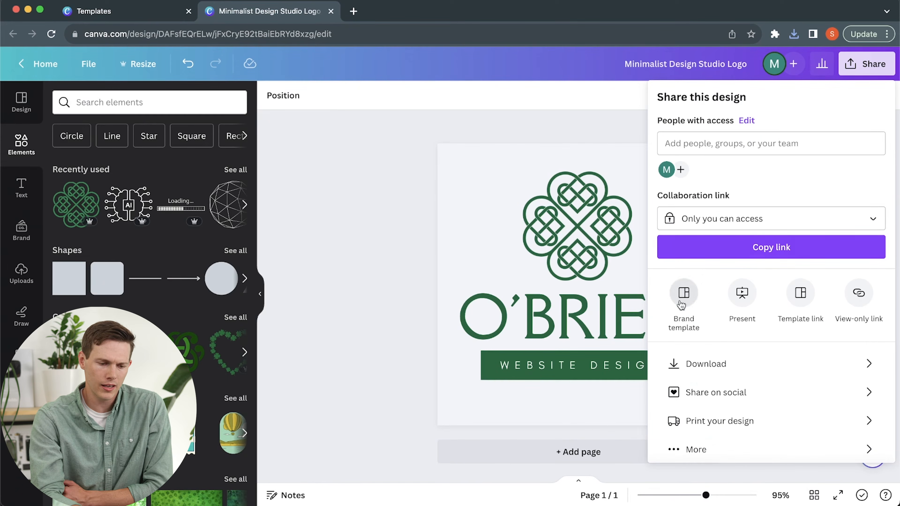
pyautogui.click(685, 363)
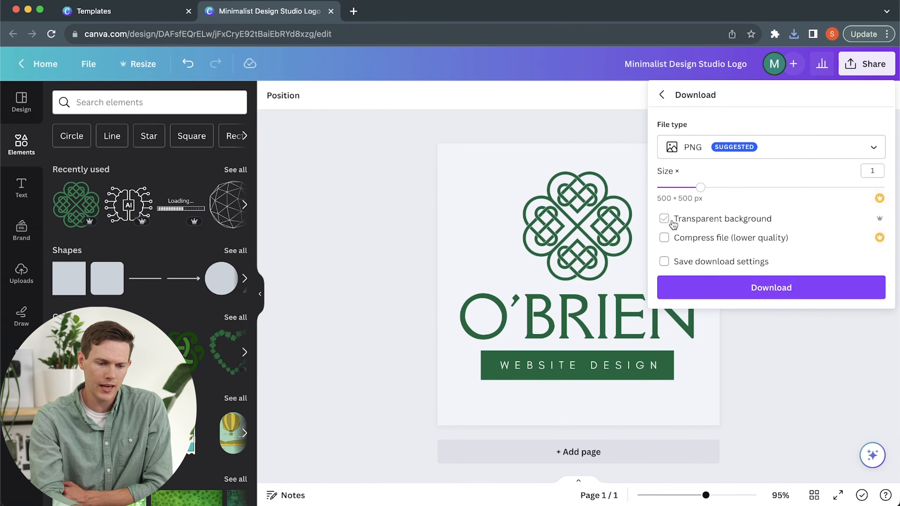
pyautogui.click(731, 290)
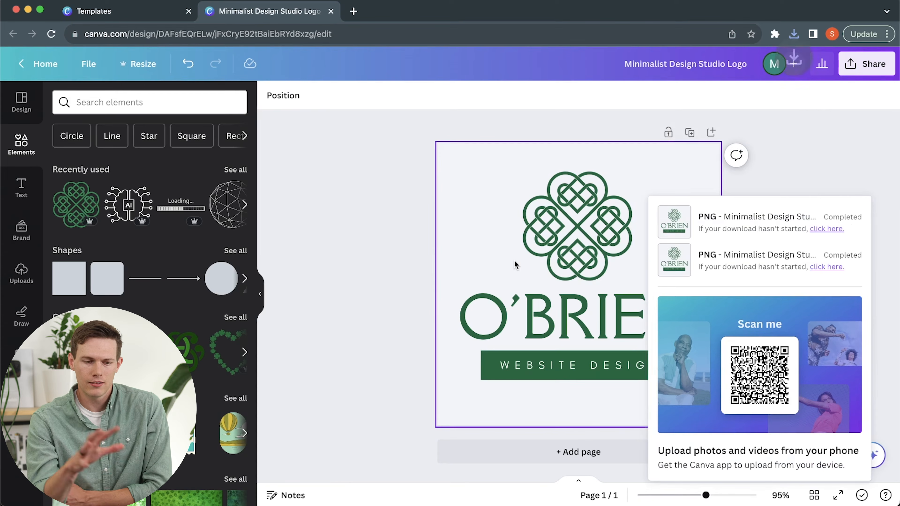
pyautogui.click(331, 210)
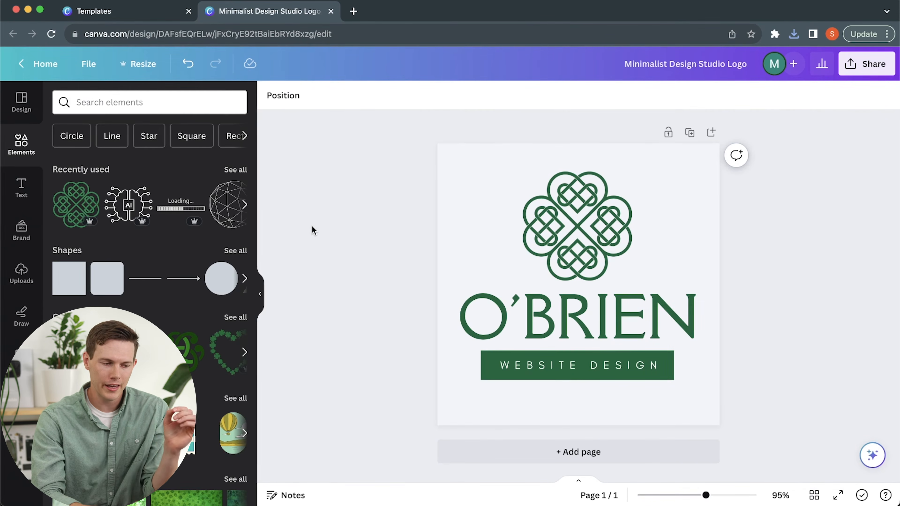
# Return to the template library, close the logo template preview, and go back to the home page.
pyautogui.click(137, 15)
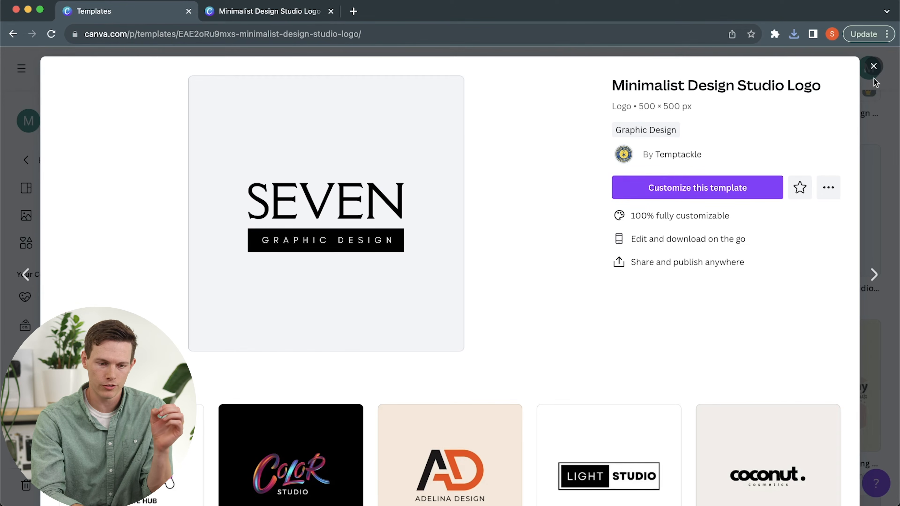
pyautogui.click(873, 67)
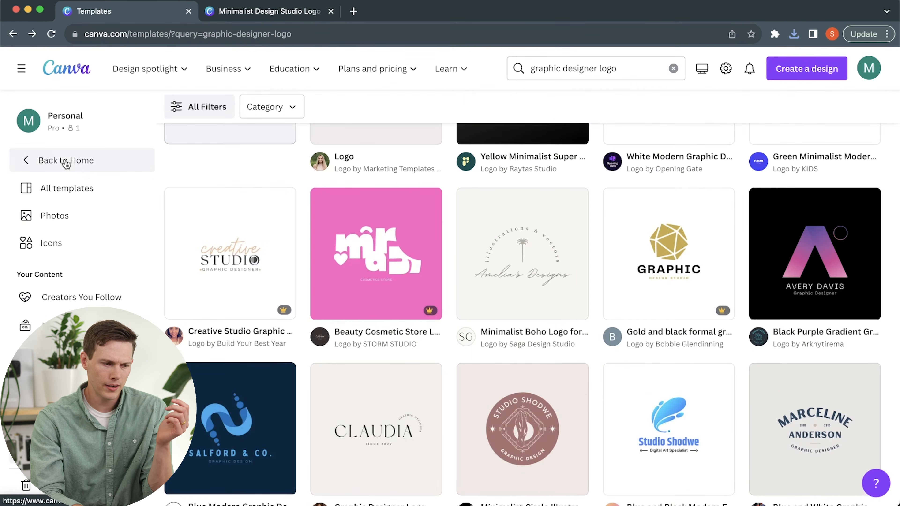
pyautogui.click(66, 160)
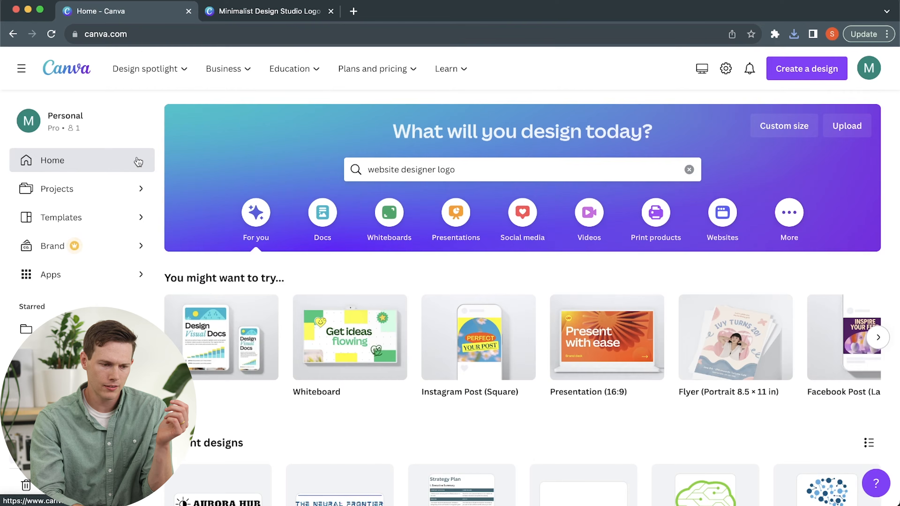
# Clear the old home page search, open the Instagram Post (Square) templates, and browse the available designs.
pyautogui.click(429, 165)
pyautogui.press('super+a')
pyautogui.press('BackSpace')
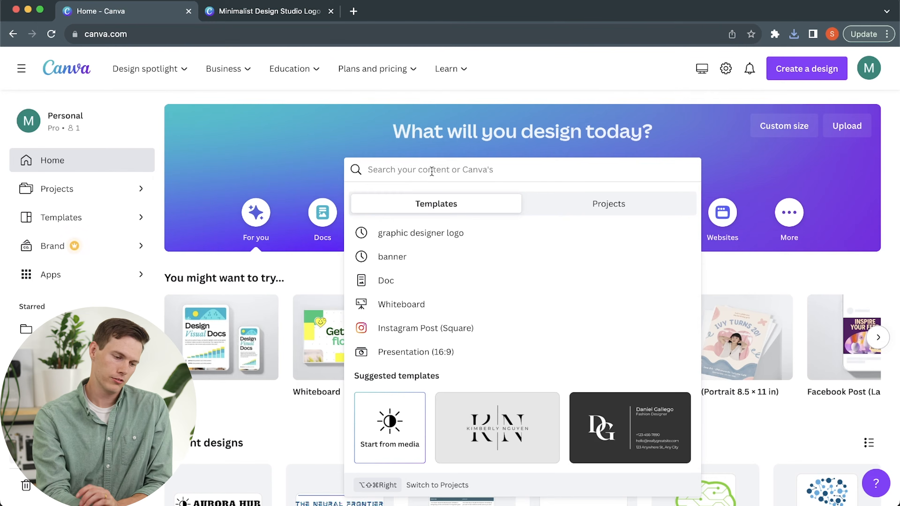
pyautogui.click(447, 331)
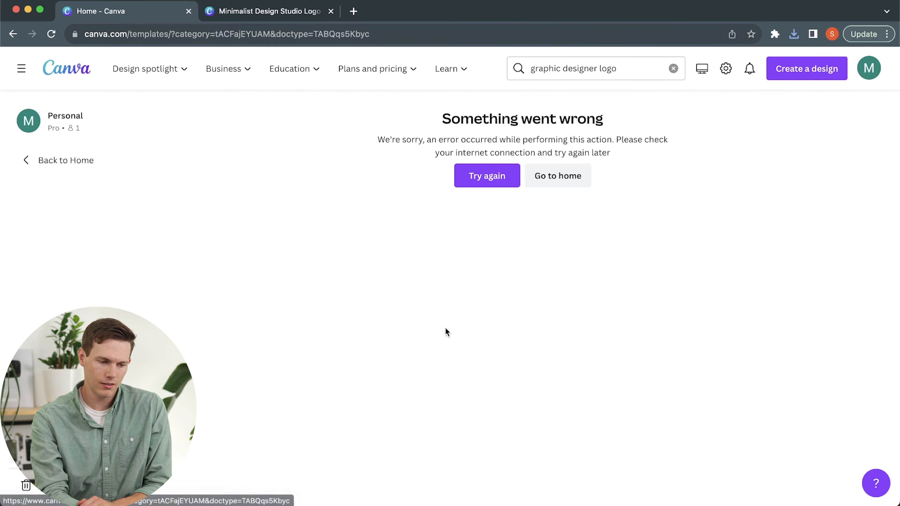
pyautogui.click(475, 179)
pyautogui.scroll(-12, 316, 312)
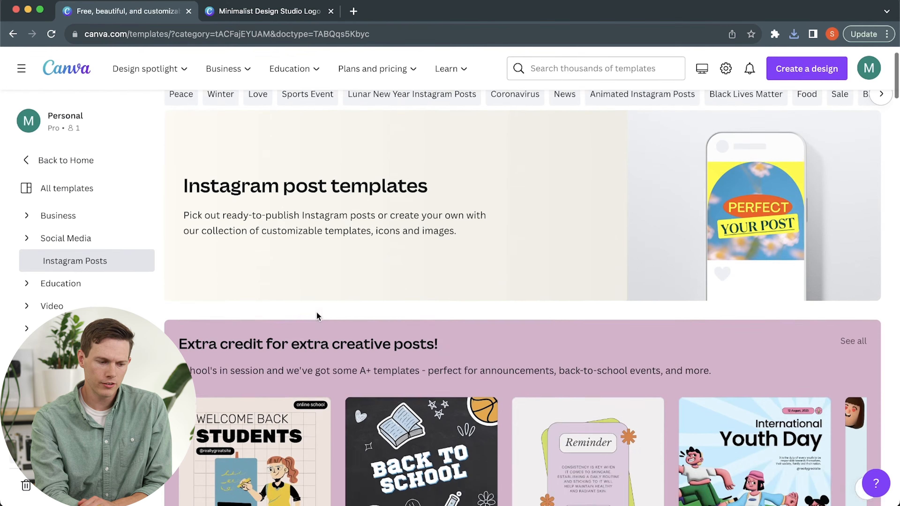
pyautogui.scroll(-3, 318, 316)
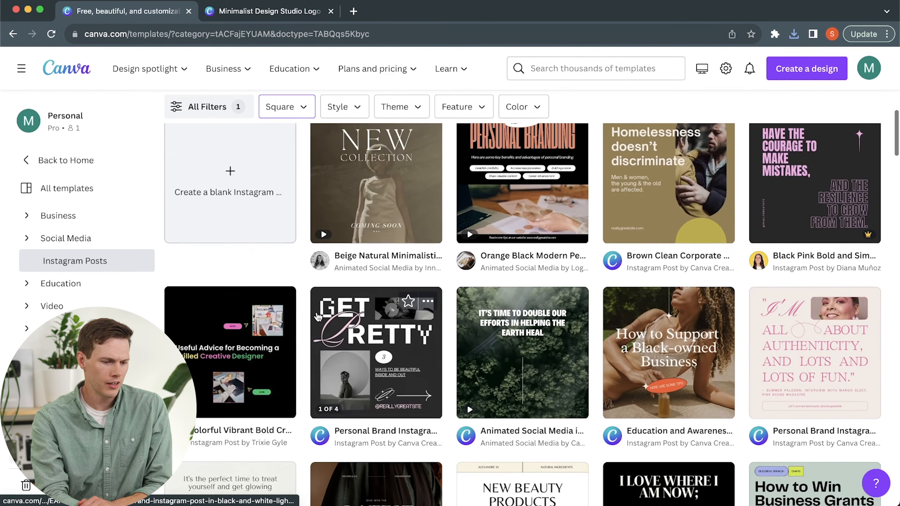
pyautogui.scroll(2, 439, 238)
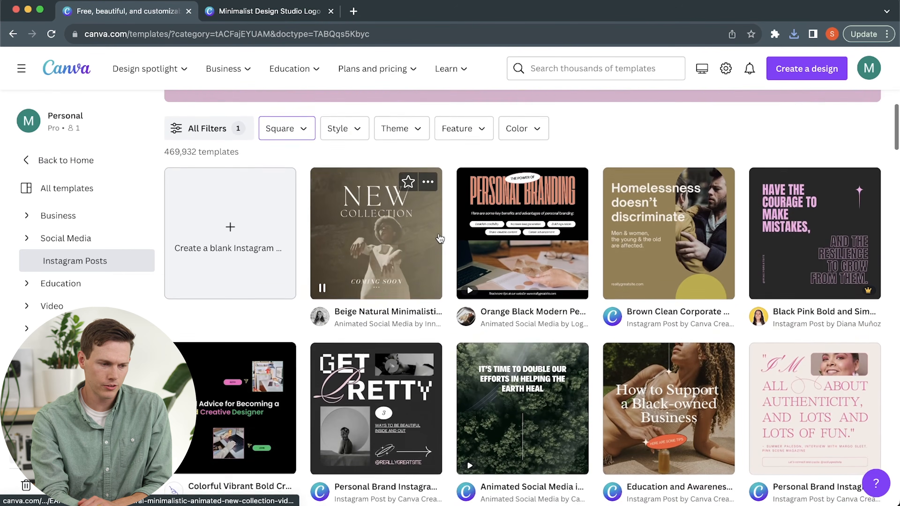
pyautogui.scroll(14, 439, 238)
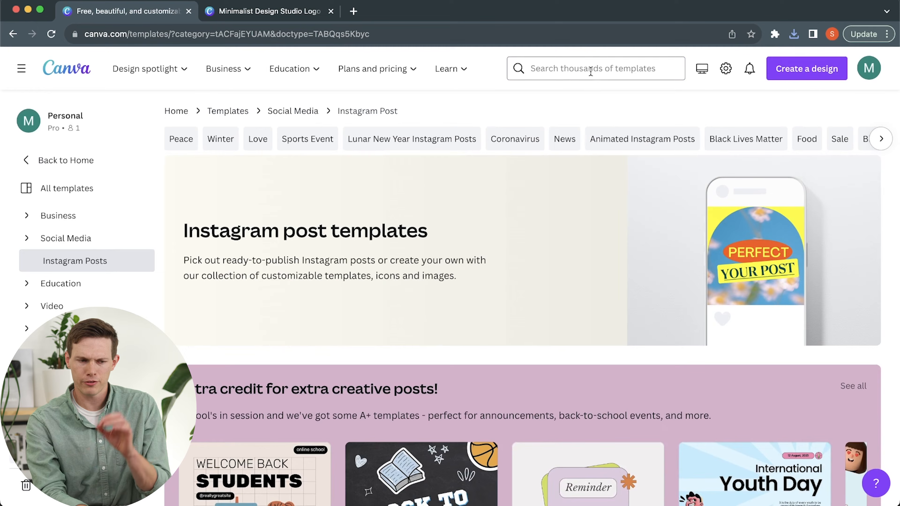
# Search the templates for "instagram post website designer".
pyautogui.click(571, 76)
pyautogui.write('i')
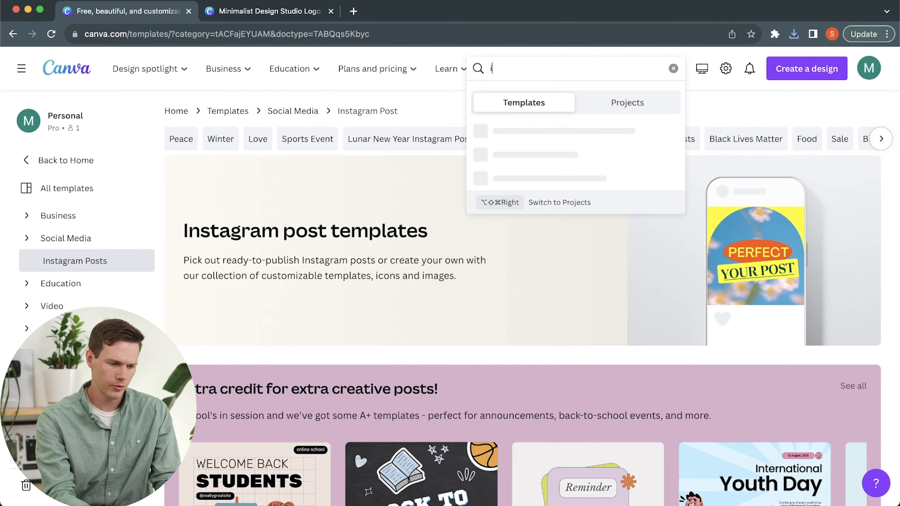
pyautogui.write('nstagram post we')
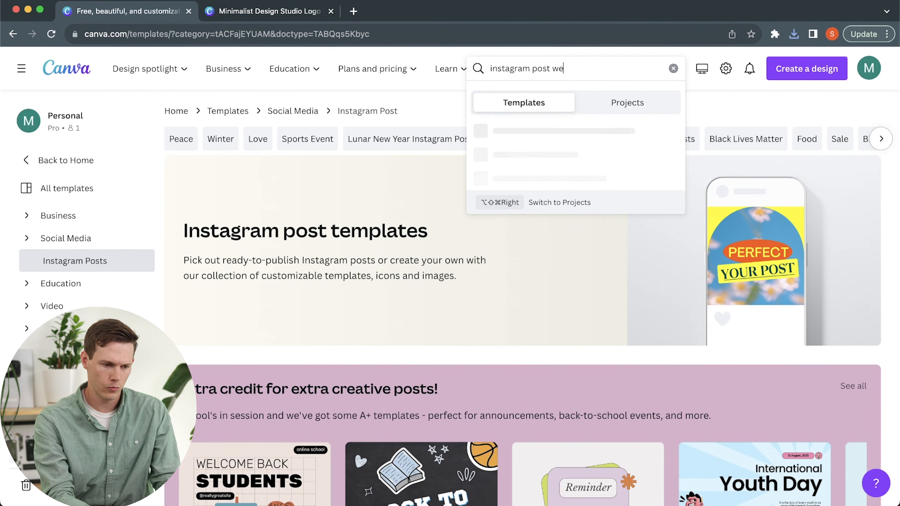
pyautogui.write('bsite designer')
pyautogui.press('Return')
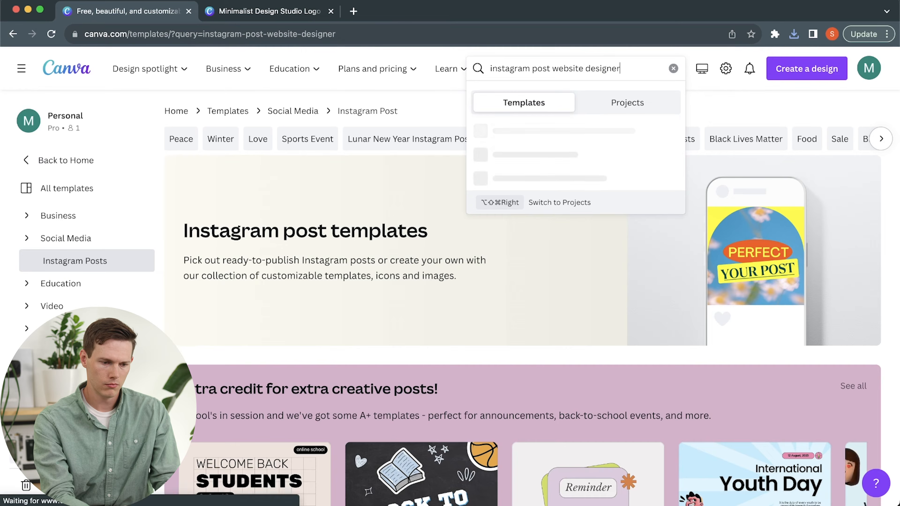
# Start customizing the Blue and White Illustrated Rules In Website Design Carousel Instagram Post template and look through its pages.
pyautogui.scroll(-5, 526, 311)
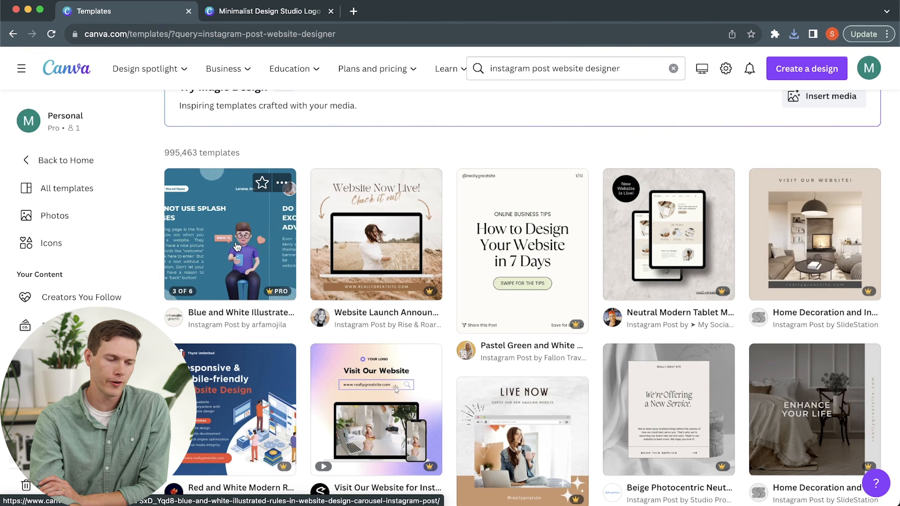
pyautogui.click(237, 247)
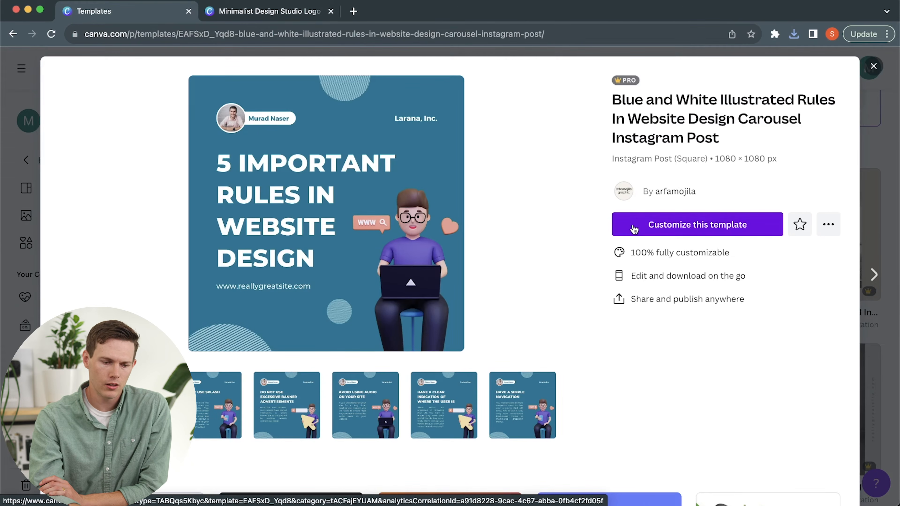
pyautogui.click(633, 226)
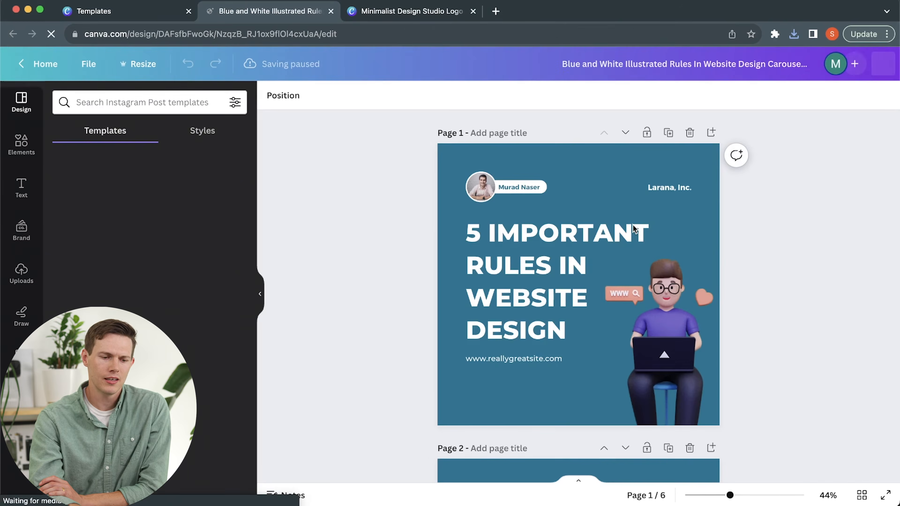
pyautogui.scroll(-15, 767, 322)
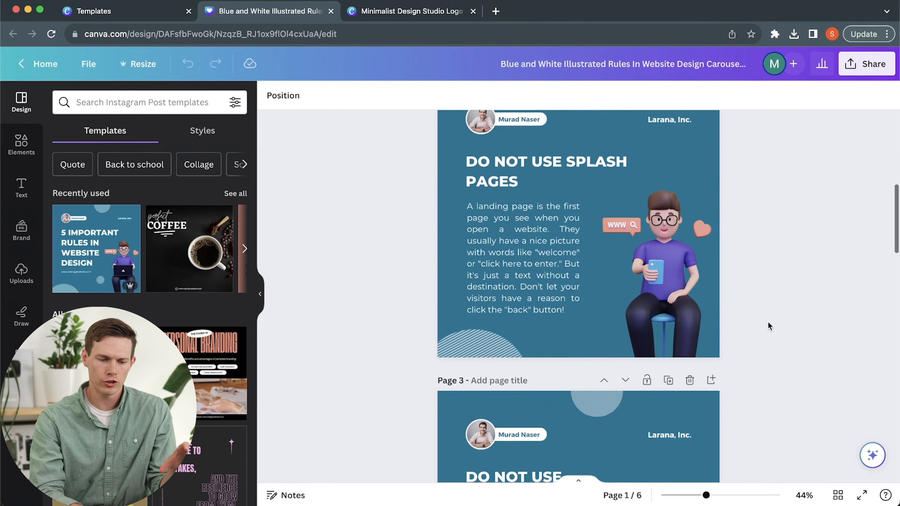
pyautogui.scroll(15, 768, 321)
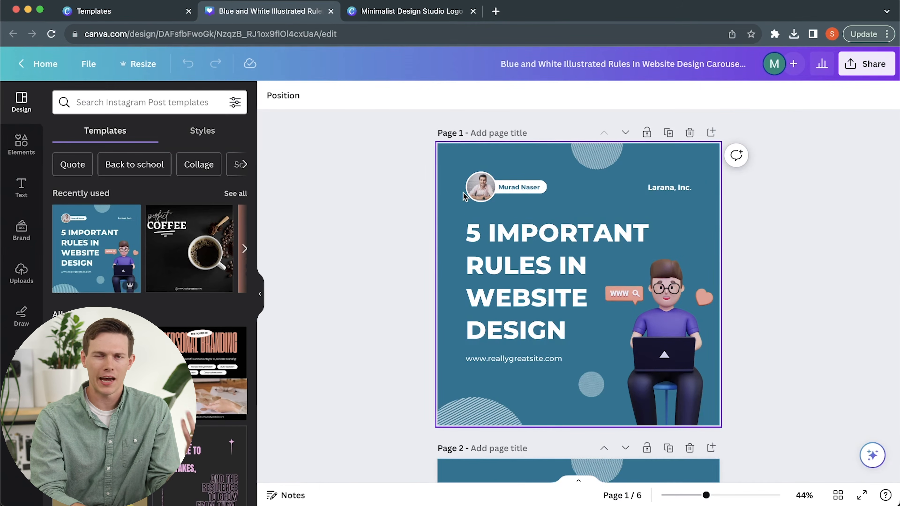
# Apply the Shadow text effect to the "5 IMPORTANT RULES IN WEBSITE DESIGN" heading on page 1.
pyautogui.moveTo(542, 230)
pyautogui.mouseDown()
pyautogui.moveTo(532, 234)
pyautogui.moveTo(538, 229)
pyautogui.mouseUp()
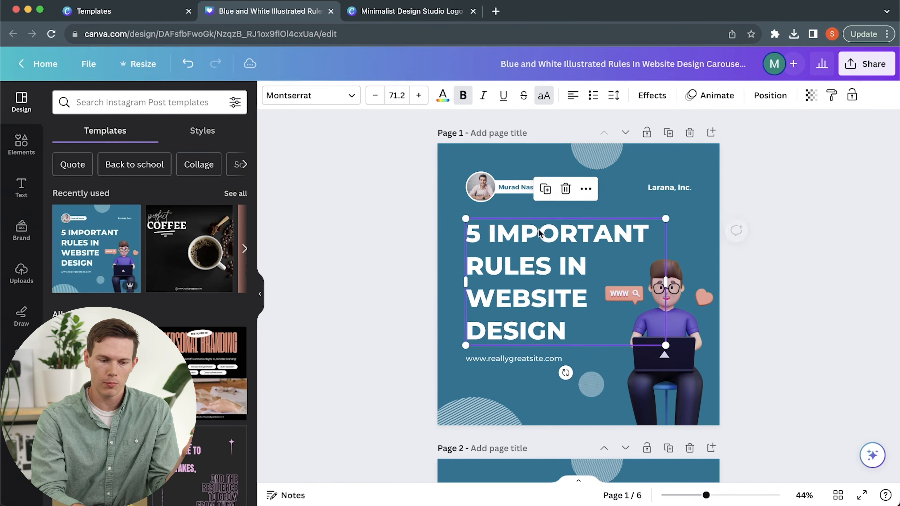
pyautogui.doubleClick(539, 229)
pyautogui.click(608, 263)
pyautogui.click(694, 237)
pyautogui.click(619, 237)
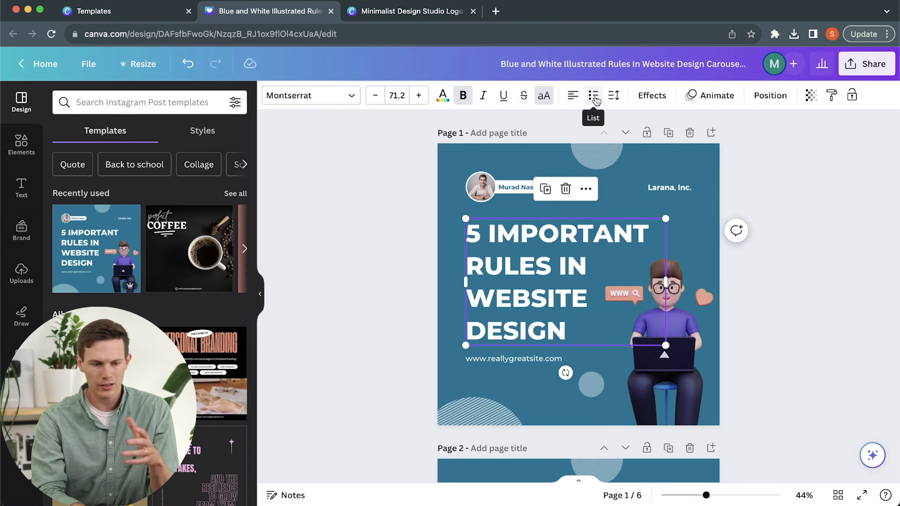
pyautogui.click(650, 95)
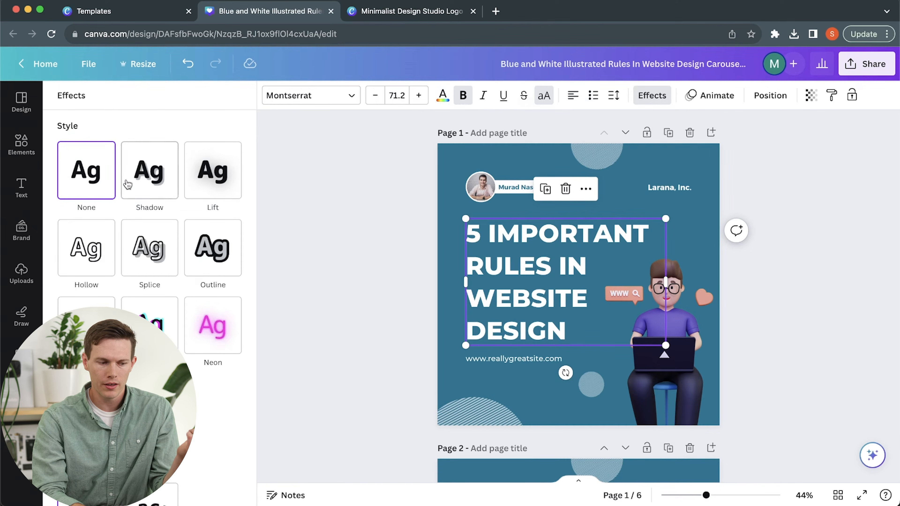
pyautogui.click(160, 183)
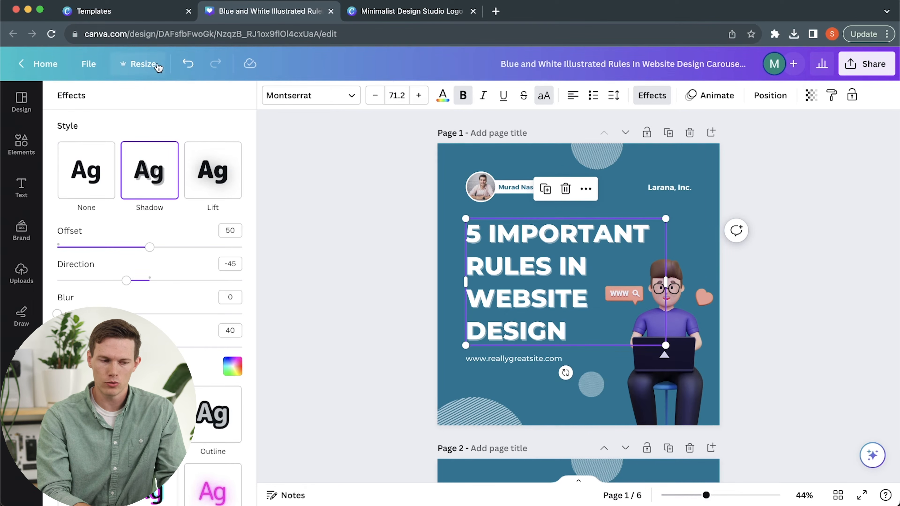
pyautogui.click(320, 199)
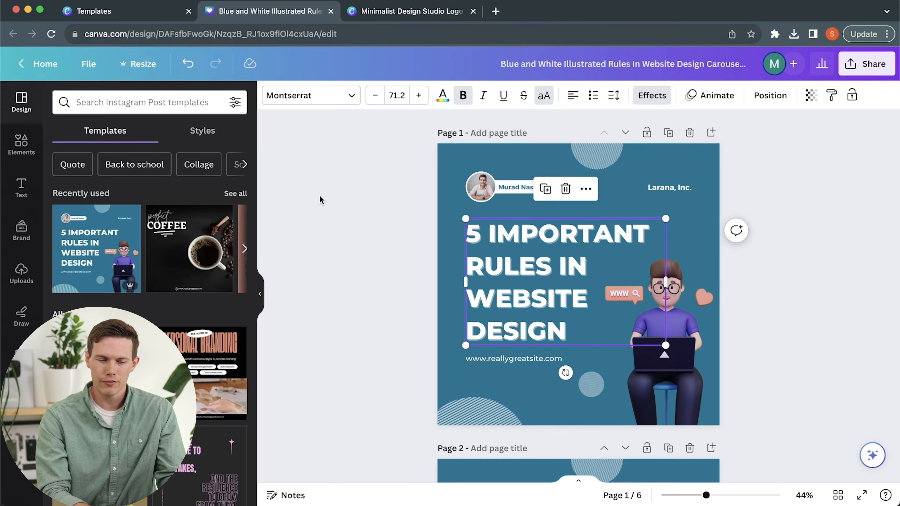
pyautogui.click(762, 230)
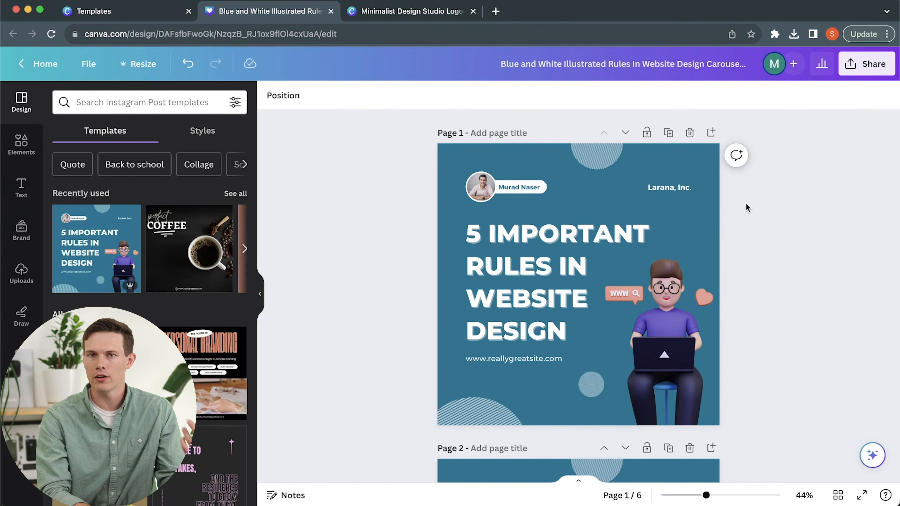
# Try duplicating page 1 and adding a blank page after page 2, deleting each trial page again.
pyautogui.click(669, 134)
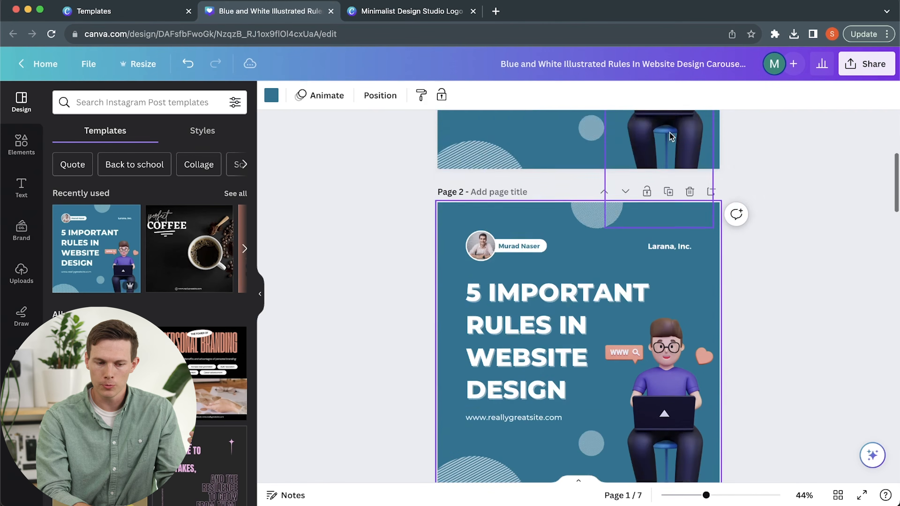
pyautogui.click(689, 133)
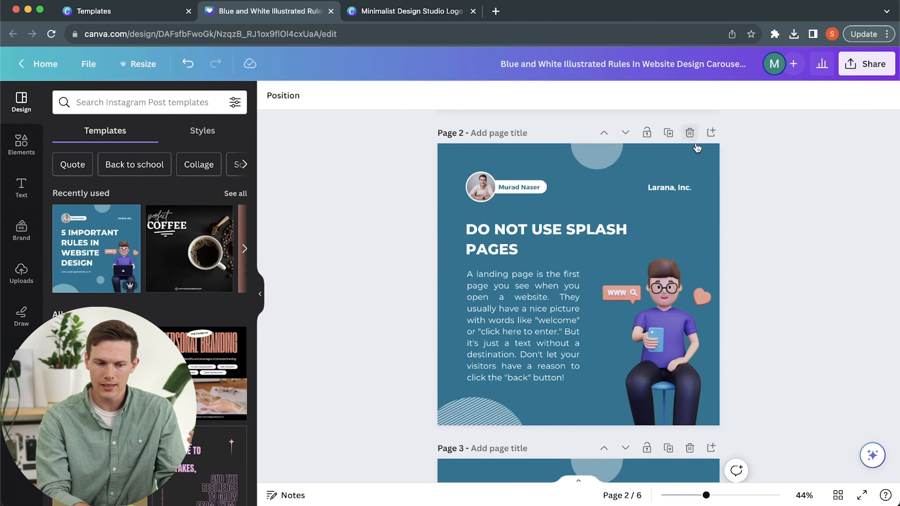
pyautogui.click(711, 133)
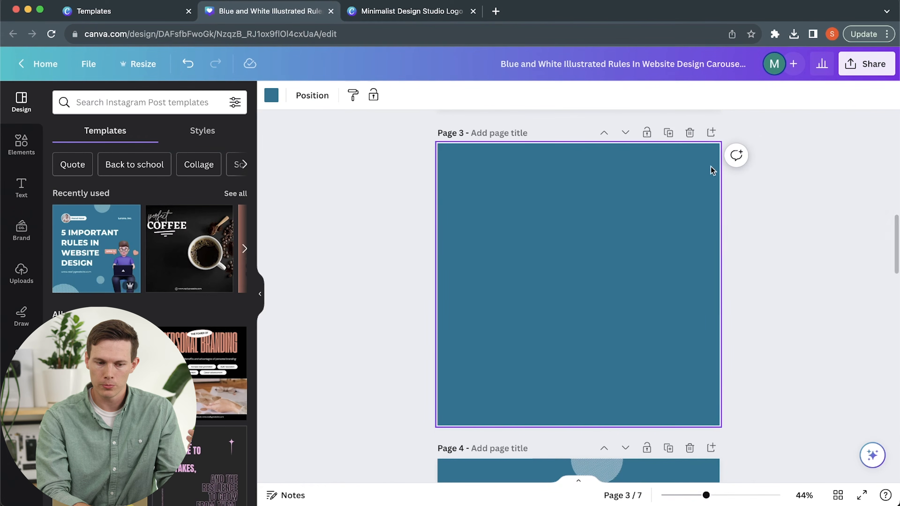
pyautogui.click(689, 132)
pyautogui.scroll(-3, 701, 224)
pyautogui.scroll(4, 702, 232)
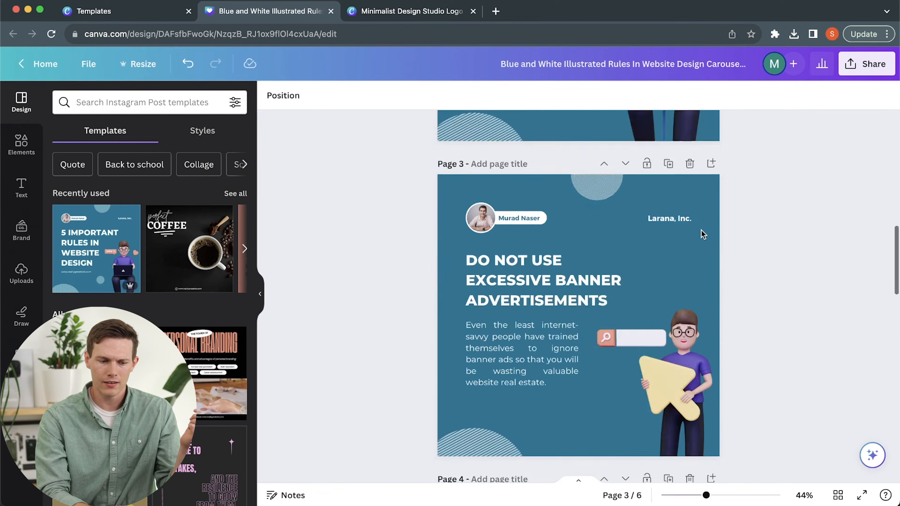
pyautogui.scroll(10, 702, 234)
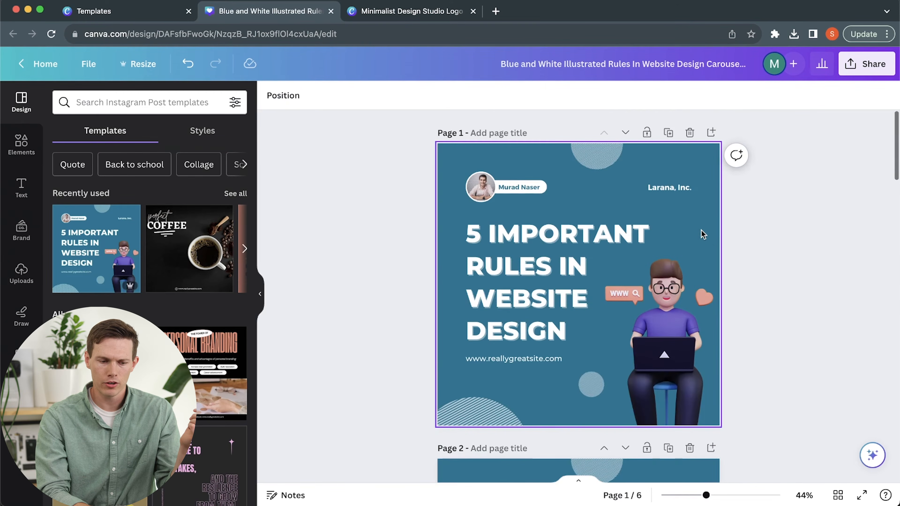
# Look over the design's sharing options and review the carousel pages through to the last one.
pyautogui.click(876, 72)
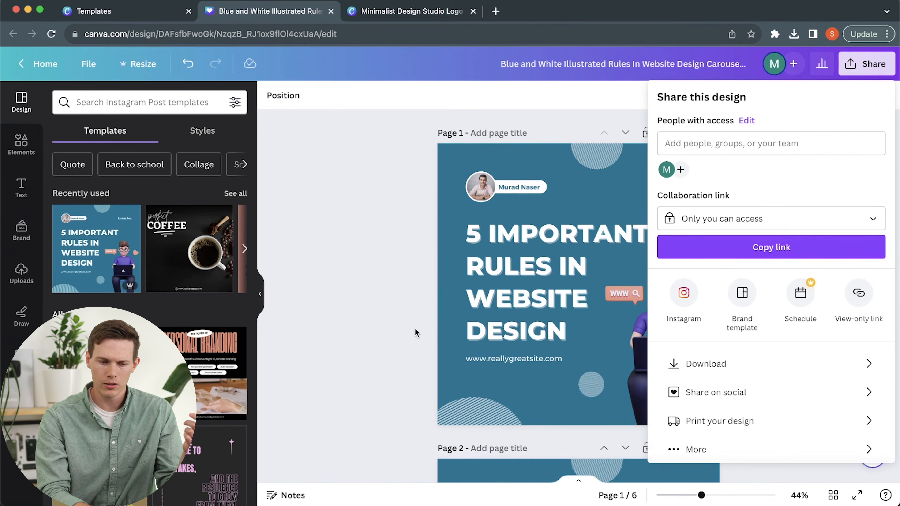
pyautogui.click(395, 330)
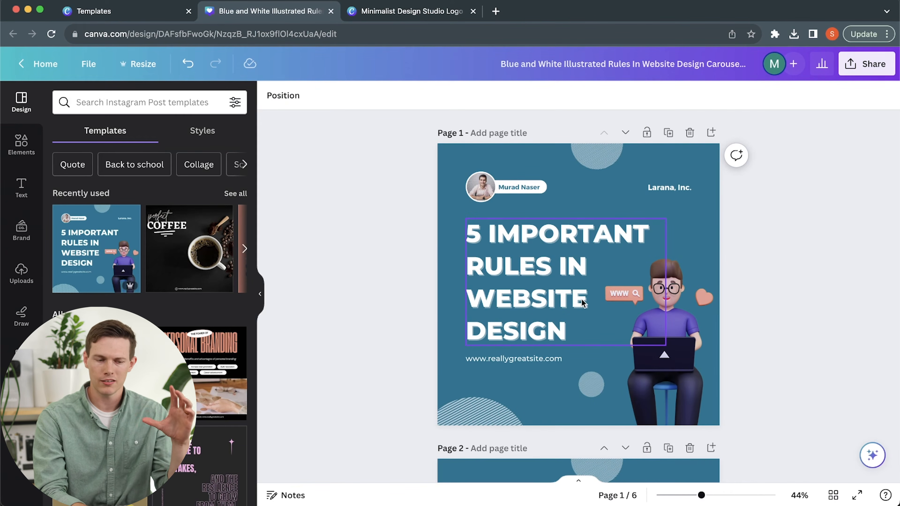
pyautogui.scroll(-20, 581, 298)
pyautogui.scroll(-20, 581, 299)
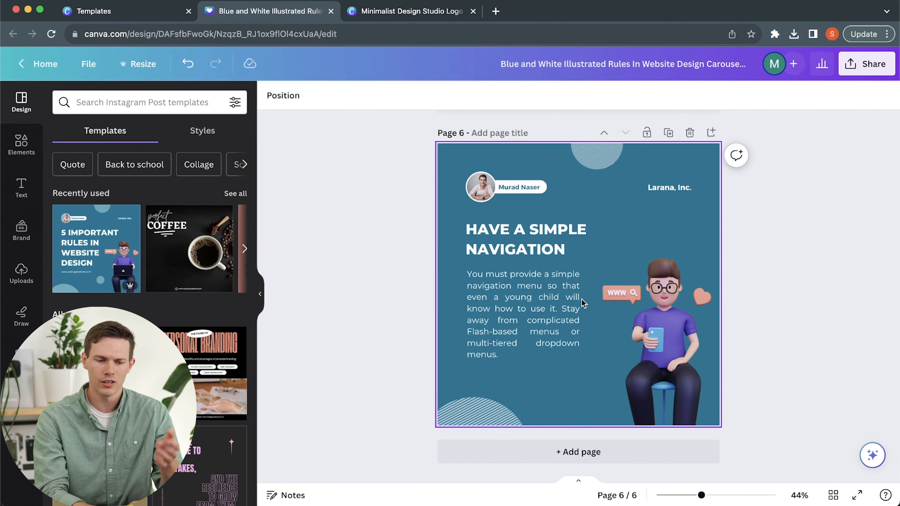
pyautogui.scroll(10, 581, 299)
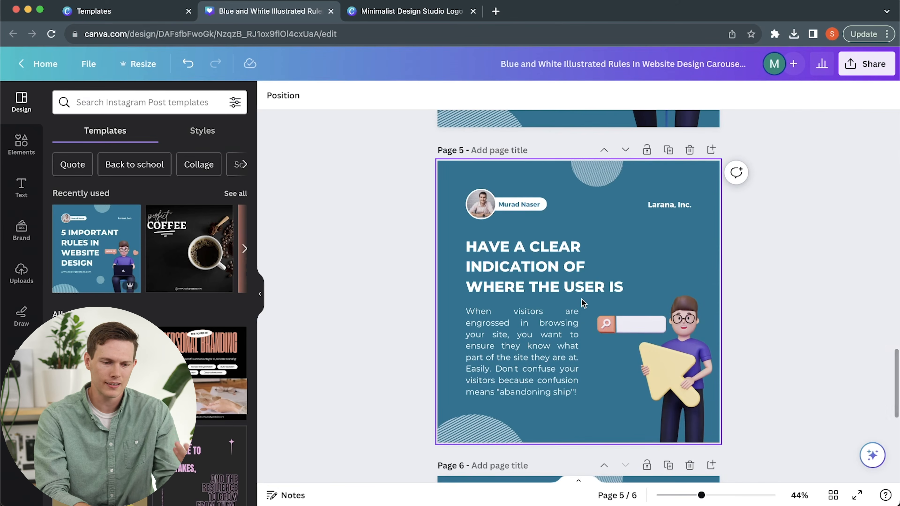
pyautogui.scroll(3, 581, 299)
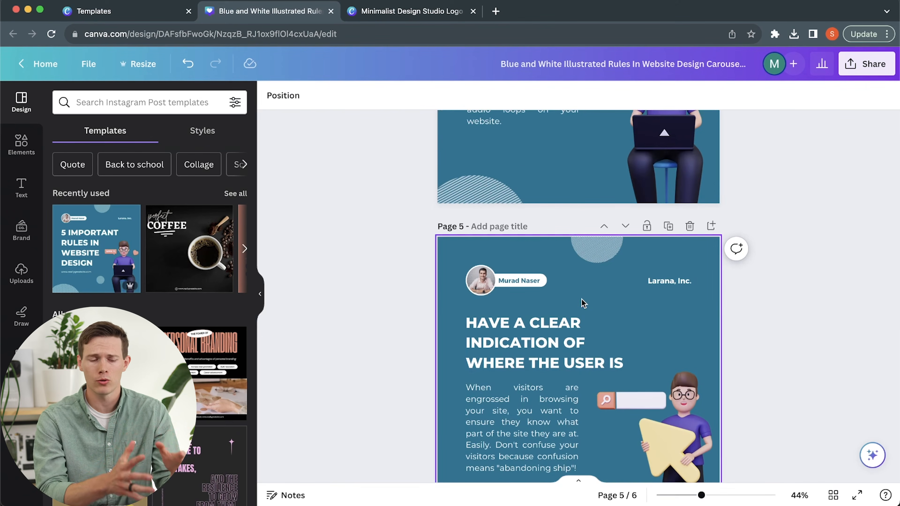
pyautogui.scroll(7, 582, 302)
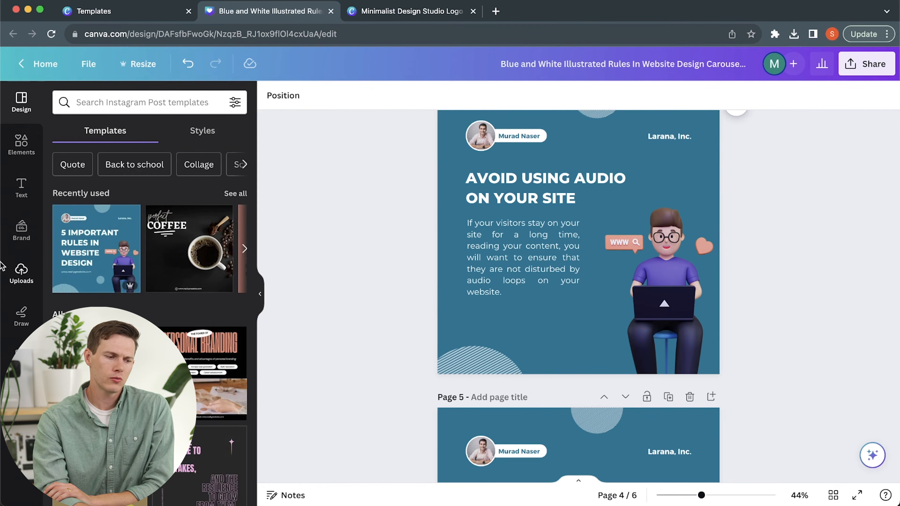
# Try placing the brand kit logo over the company name on page 1, and delete it.
pyautogui.click(22, 231)
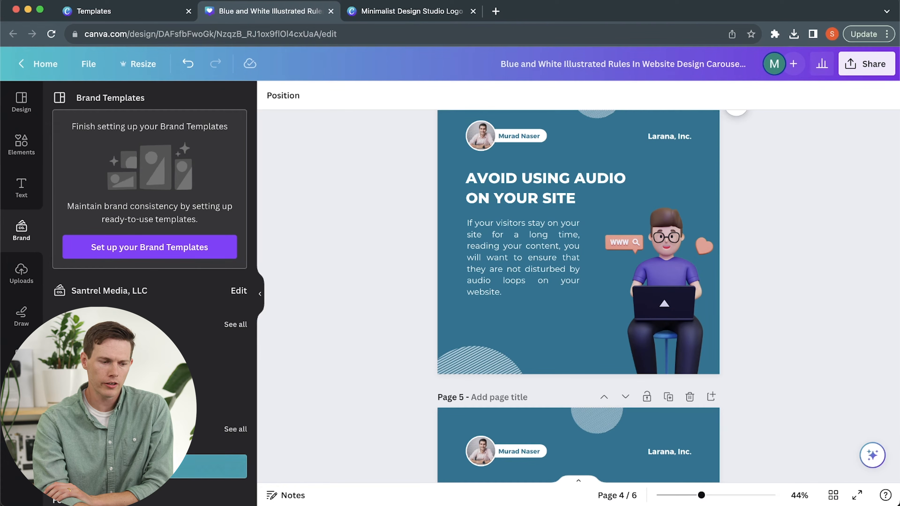
pyautogui.scroll(-10, 369, 335)
pyautogui.scroll(20, 369, 335)
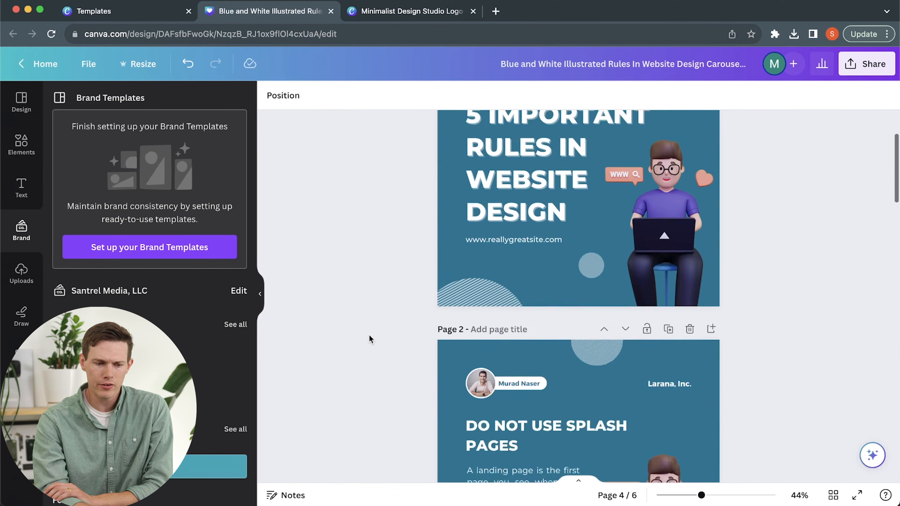
pyautogui.scroll(3, 369, 337)
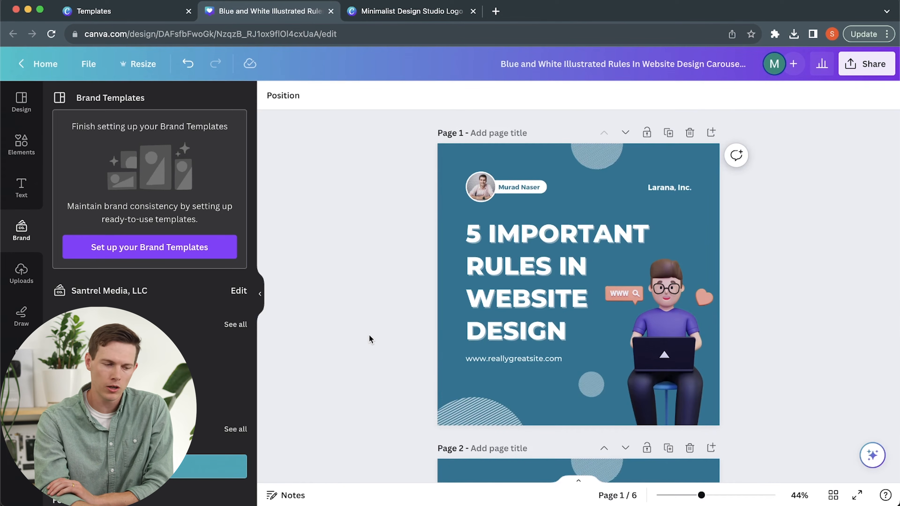
pyautogui.moveTo(85, 363); pyautogui.dragTo(612, 206)
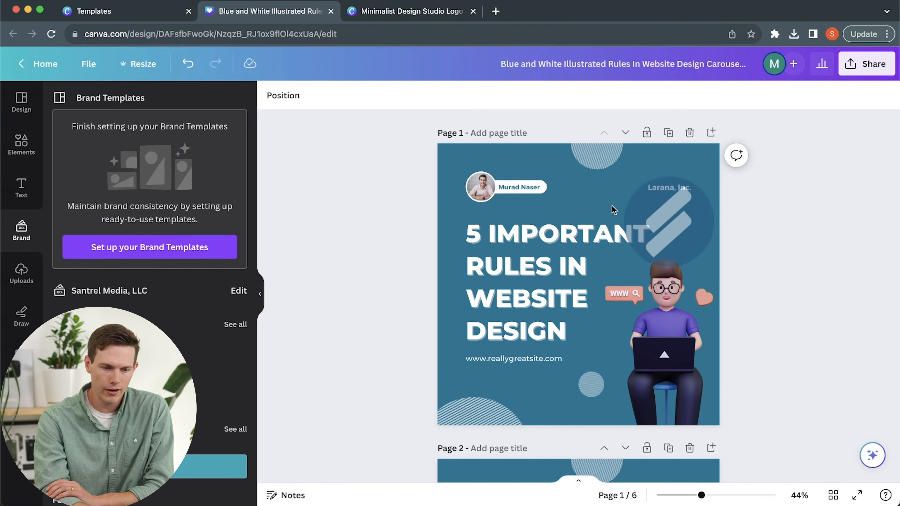
pyautogui.moveTo(661, 234); pyautogui.dragTo(664, 207)
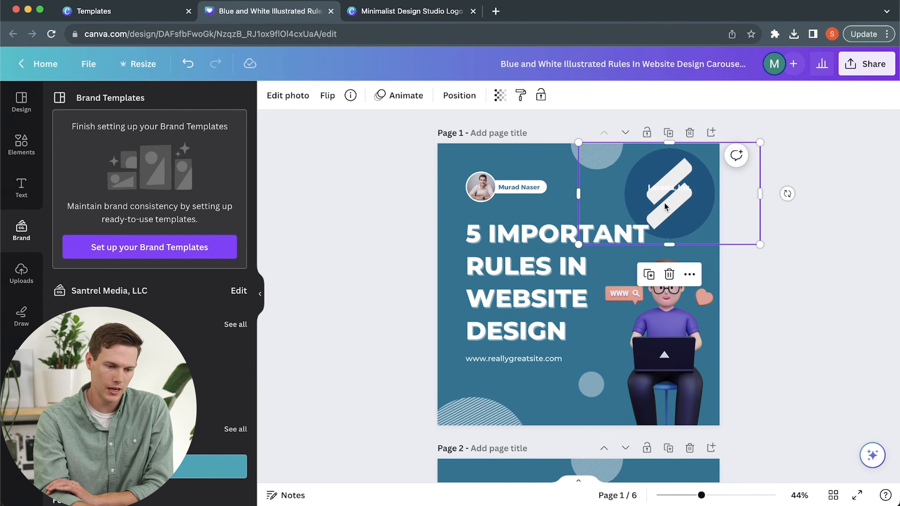
pyautogui.press('BackSpace')
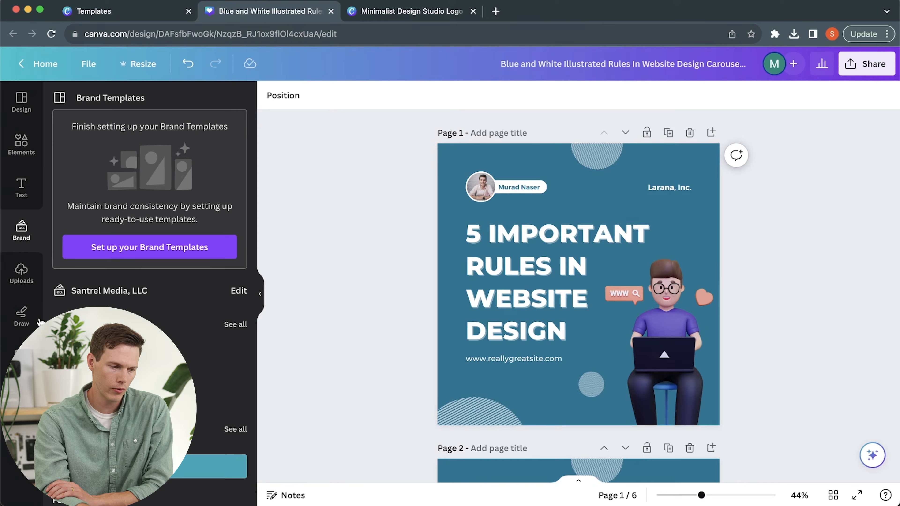
# Draw a straight red marker underline beneath "5 IMPORTANT" on page 1, undoing the test stroke.
pyautogui.click(21, 314)
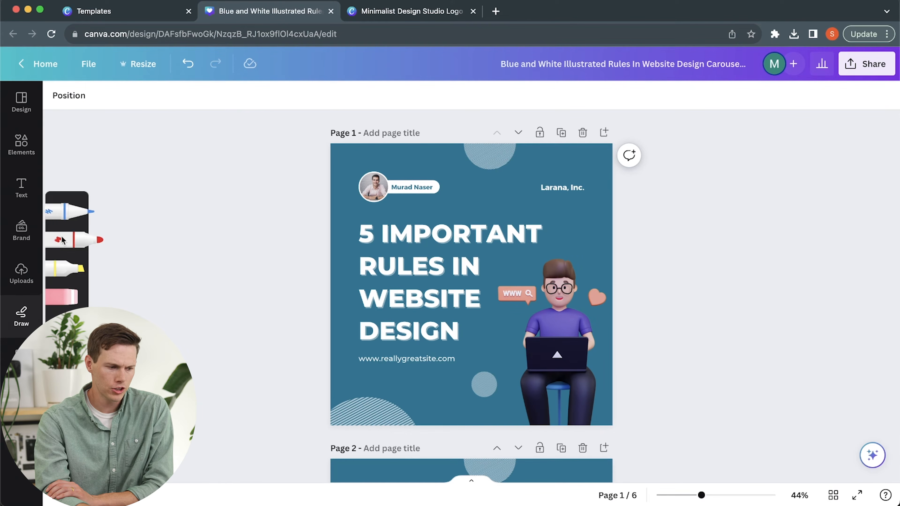
pyautogui.click(68, 248)
pyautogui.moveTo(343, 221)
pyautogui.mouseDown()
pyautogui.moveTo(564, 217)
pyautogui.moveTo(392, 145)
pyautogui.mouseUp()
pyautogui.press('super+z')
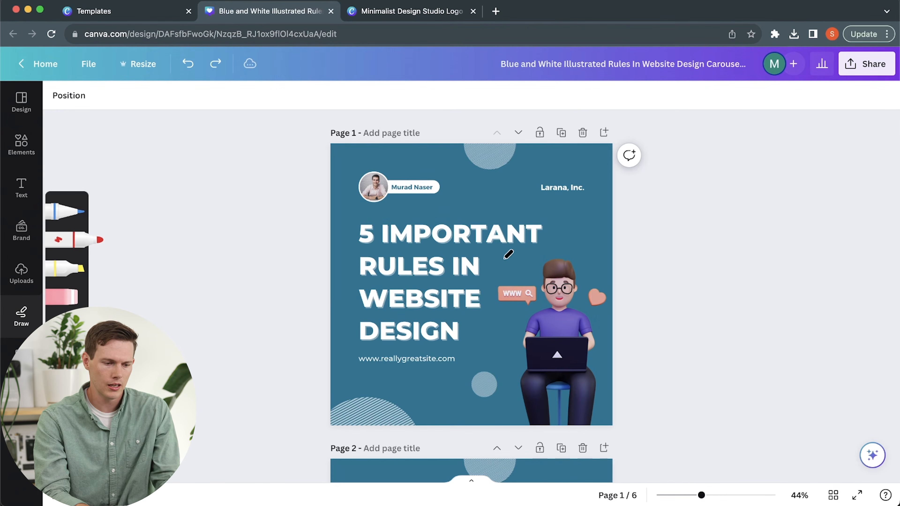
pyautogui.moveTo(354, 250); pyautogui.dragTo(566, 249)
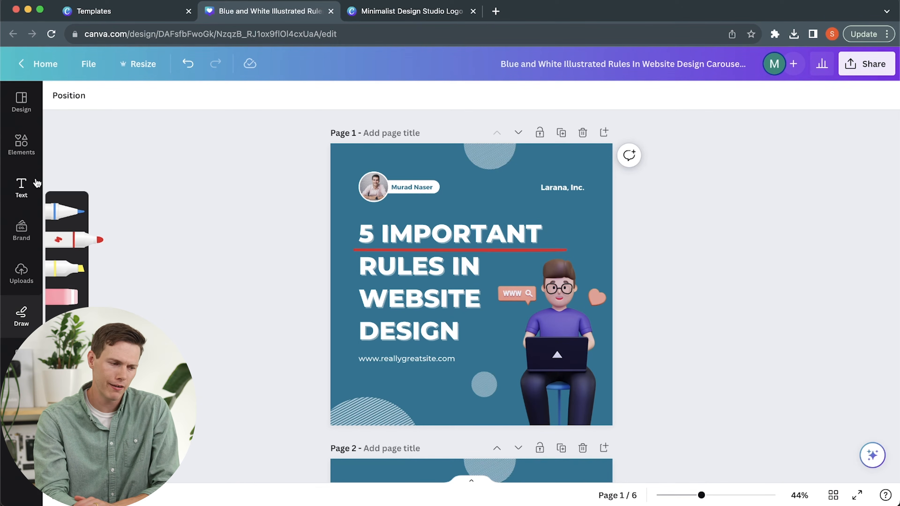
# Browse the elements library of shapes and graphics available for the design.
pyautogui.click(34, 145)
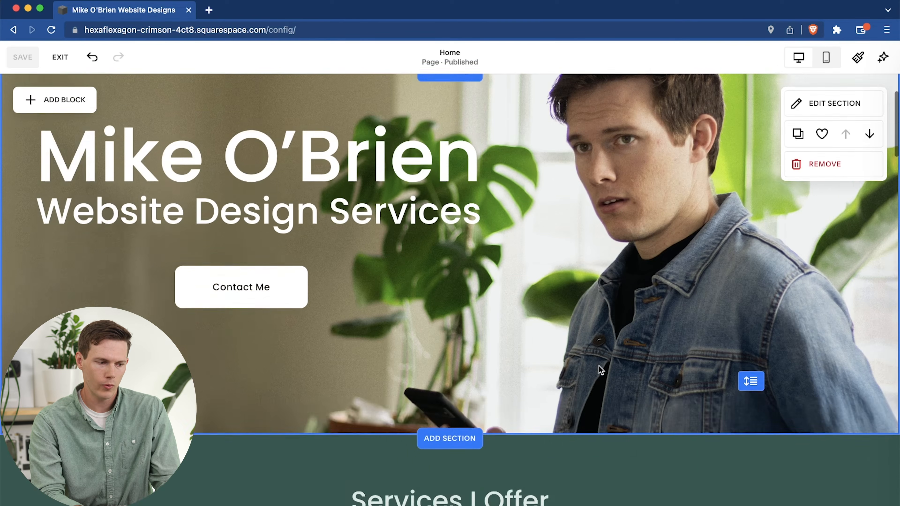
pyautogui.scroll(-3, 599, 366)
pyautogui.scroll(6, 565, 265)
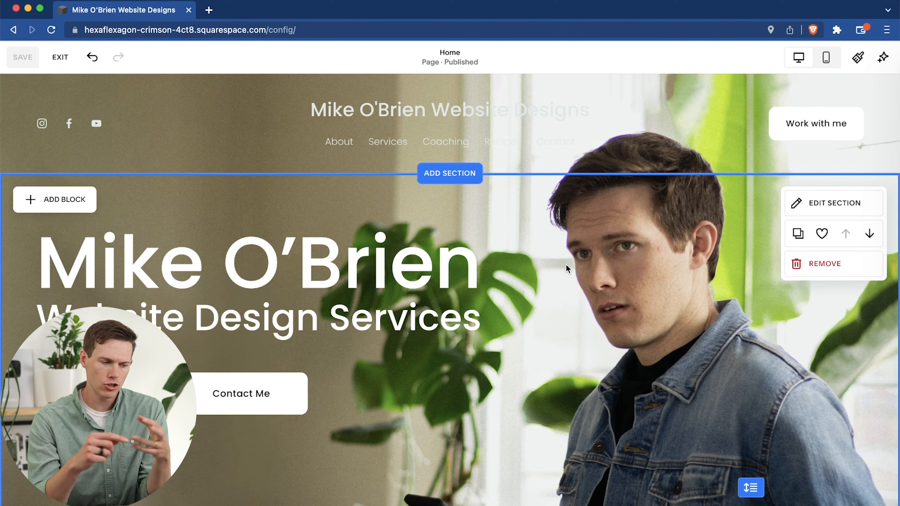
# Switch to the Squarespace site editor and upload the Minimalist Design Studio PNG as the site header's logo image.
pyautogui.moveTo(510, 145)
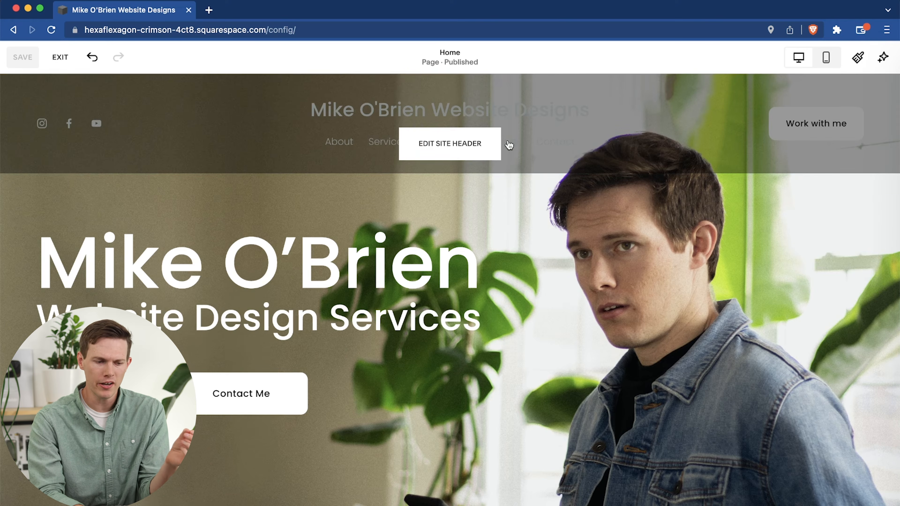
pyautogui.click(474, 145)
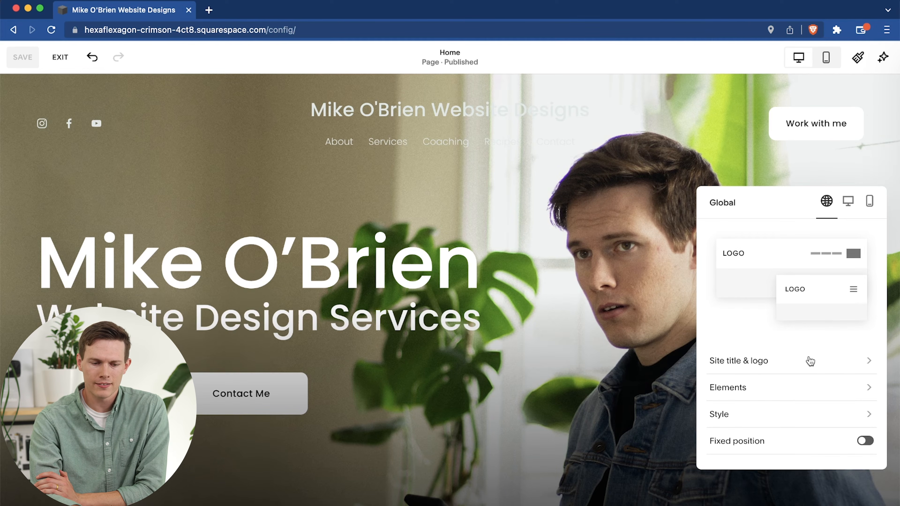
pyautogui.click(768, 365)
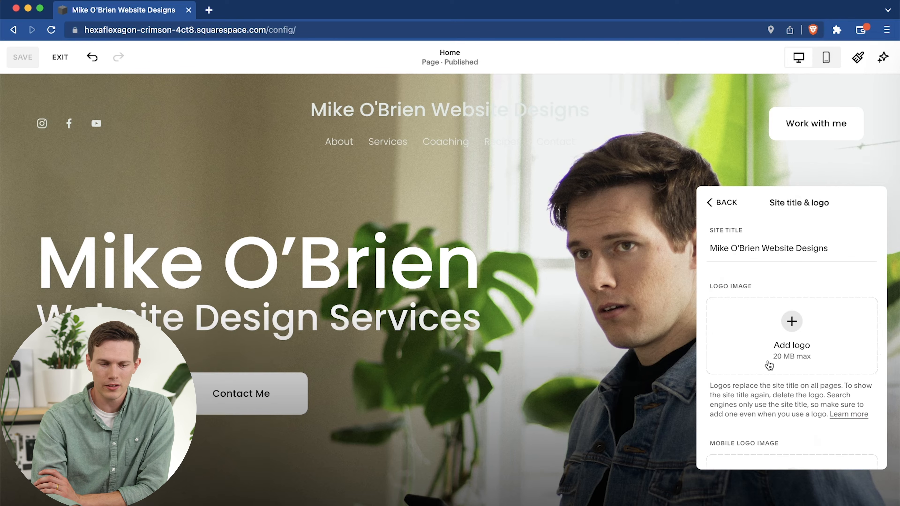
pyautogui.click(789, 323)
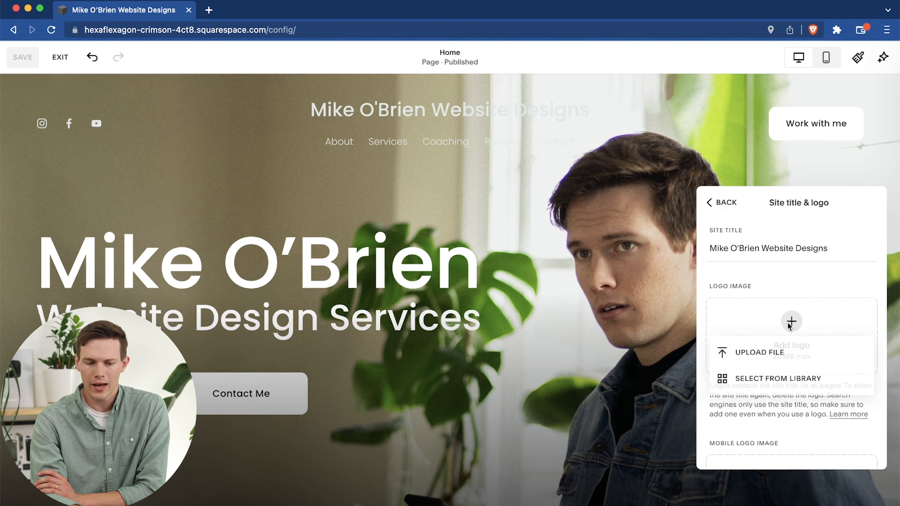
pyautogui.click(774, 353)
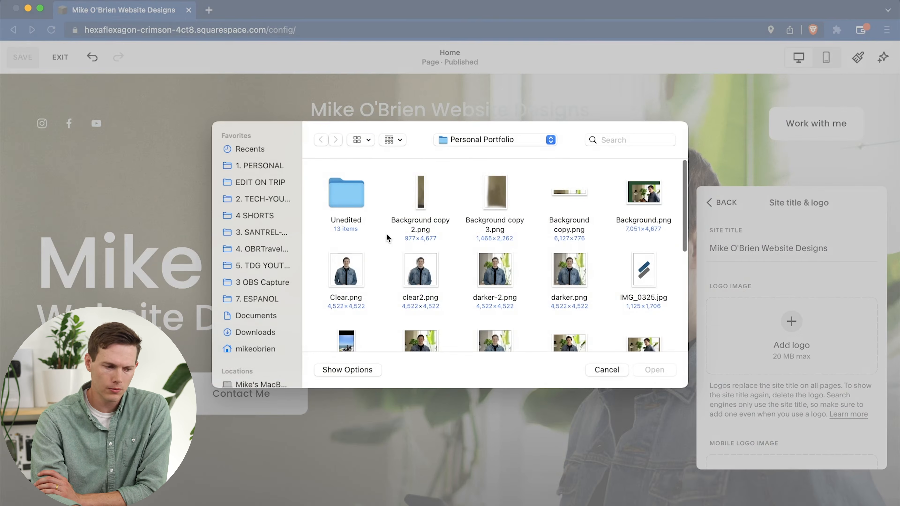
pyautogui.click(650, 368)
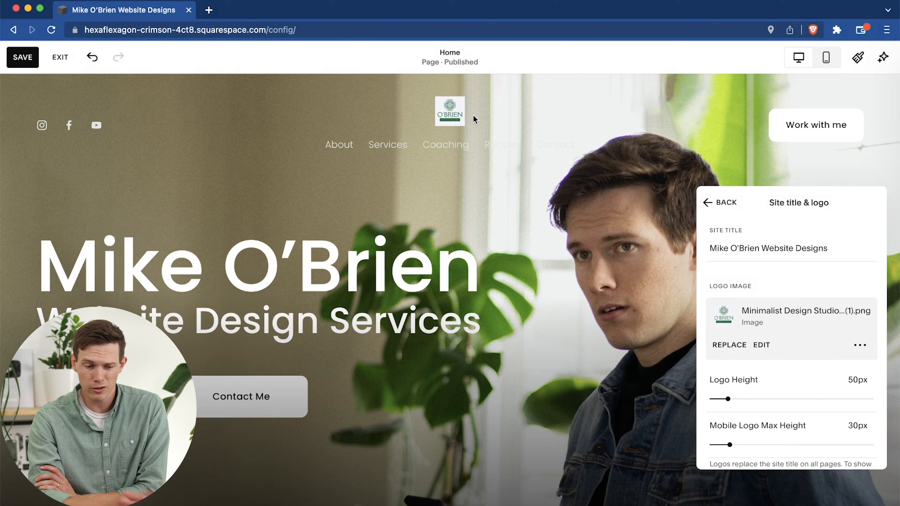
pyautogui.scroll(-5, 802, 328)
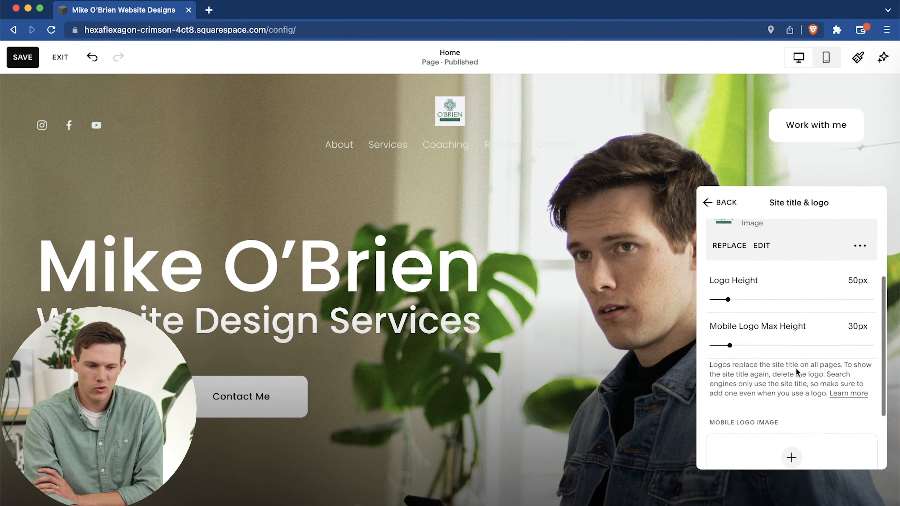
# Remove the Minimalist Design Studio logo image from the site header.
pyautogui.scroll(5, 790, 364)
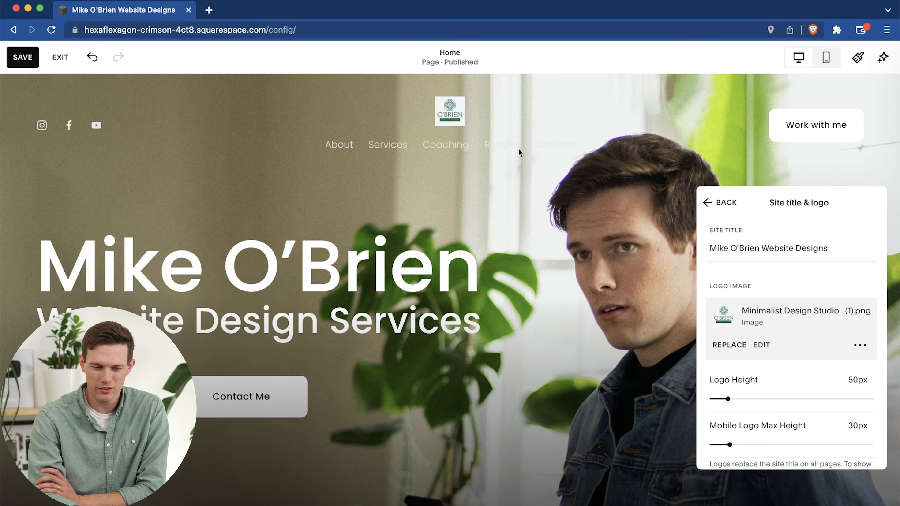
pyautogui.click(859, 345)
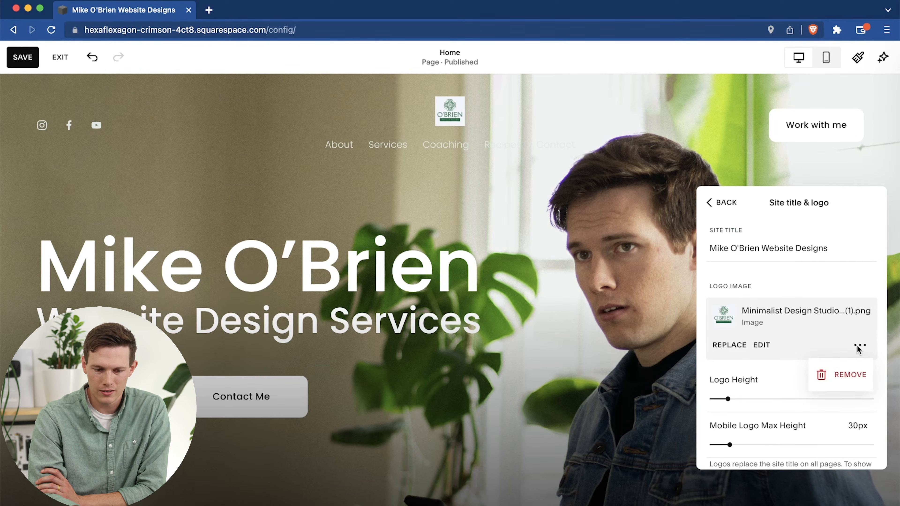
pyautogui.click(841, 375)
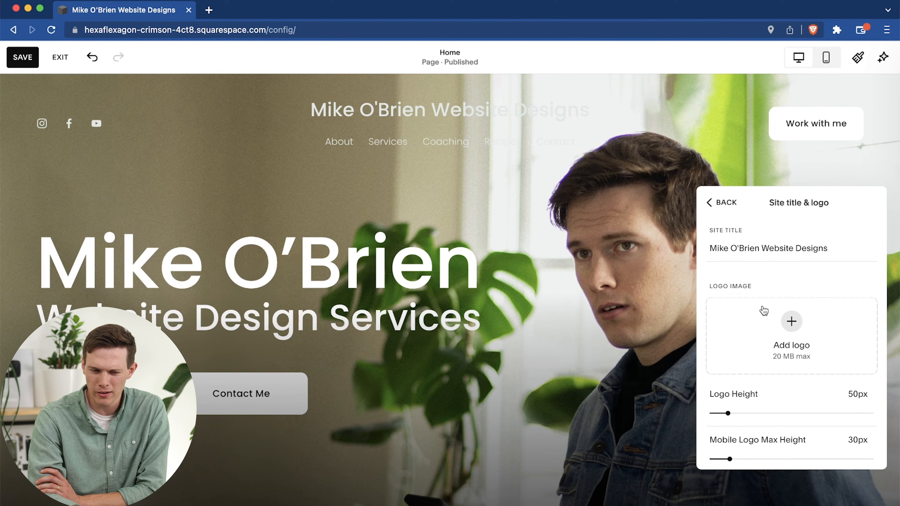
# Upload the Minimalist Design Studio PNG from Downloads as the mobile logo image.
pyautogui.scroll(-5, 763, 311)
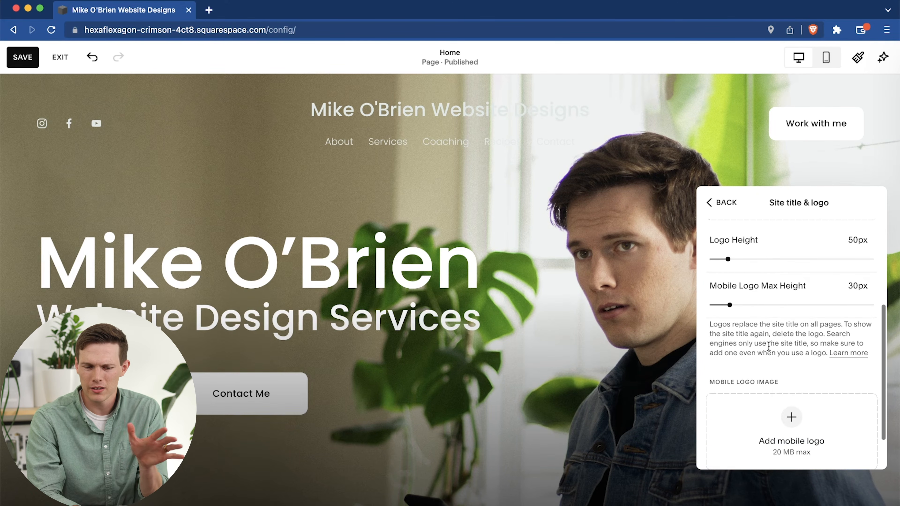
pyautogui.scroll(-2, 770, 421)
pyautogui.click(792, 375)
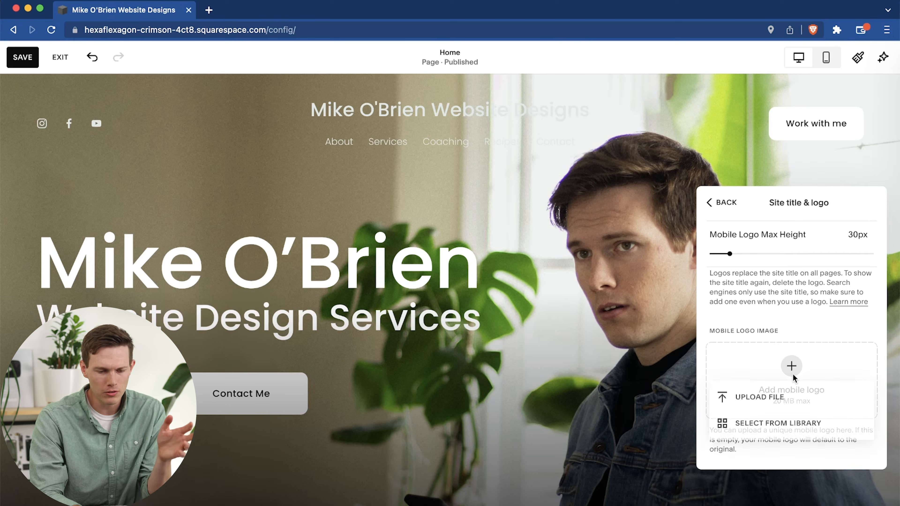
pyautogui.click(776, 396)
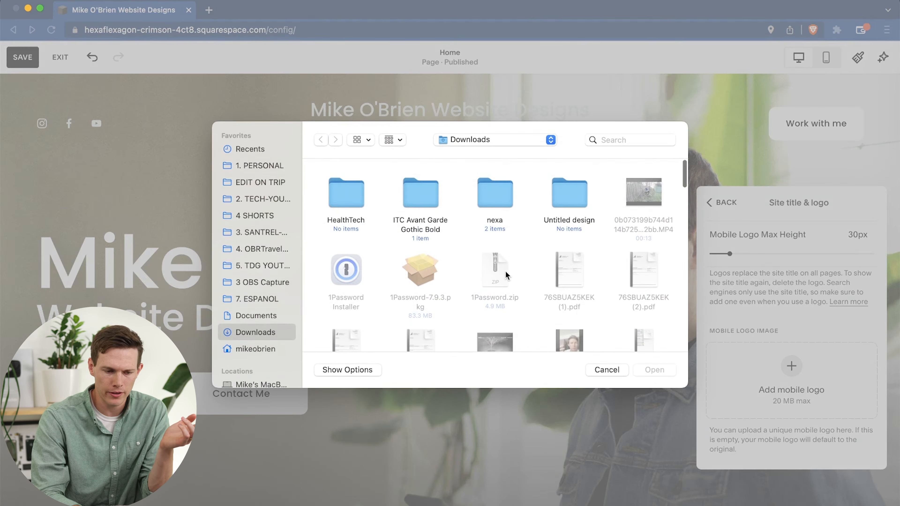
pyautogui.scroll(-5, 507, 276)
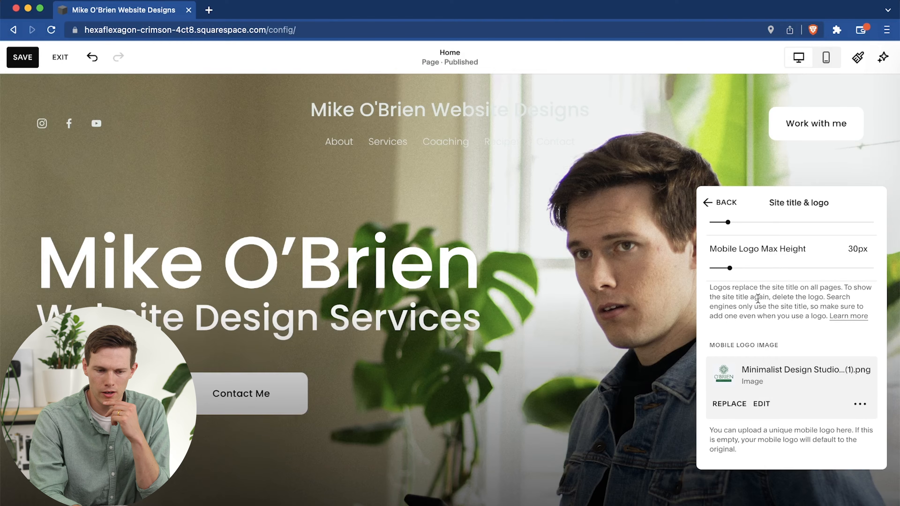
pyautogui.scroll(5, 758, 298)
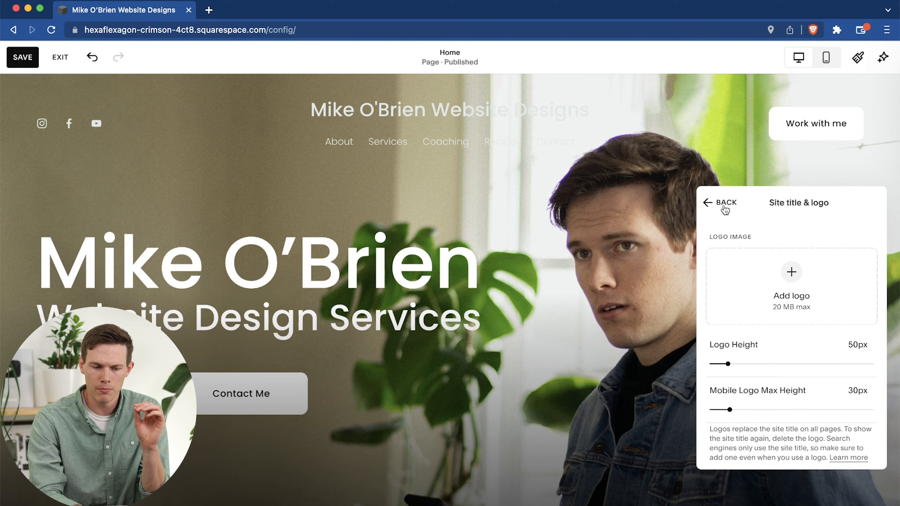
# Change the header button's text to "Get A Quote" in the header elements settings.
pyautogui.click(724, 204)
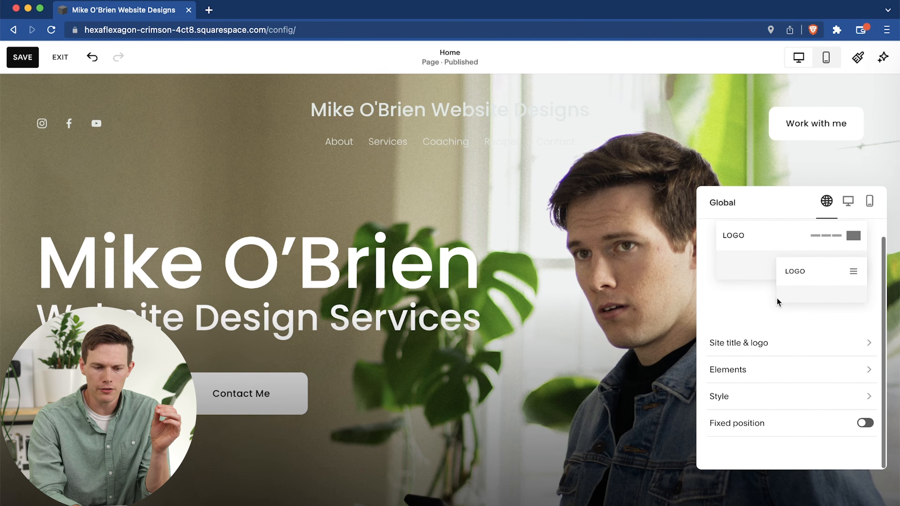
pyautogui.click(756, 387)
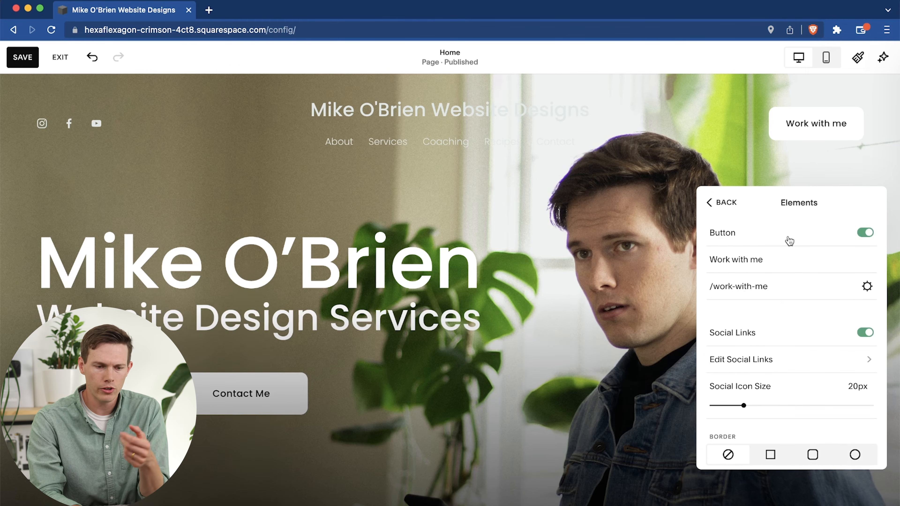
pyautogui.click(782, 261)
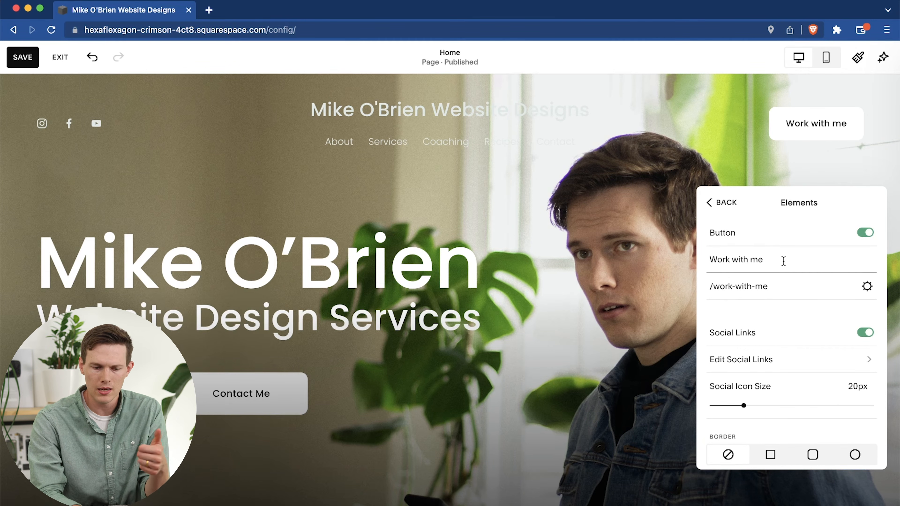
pyautogui.press('super+a')
pyautogui.write('Get a')
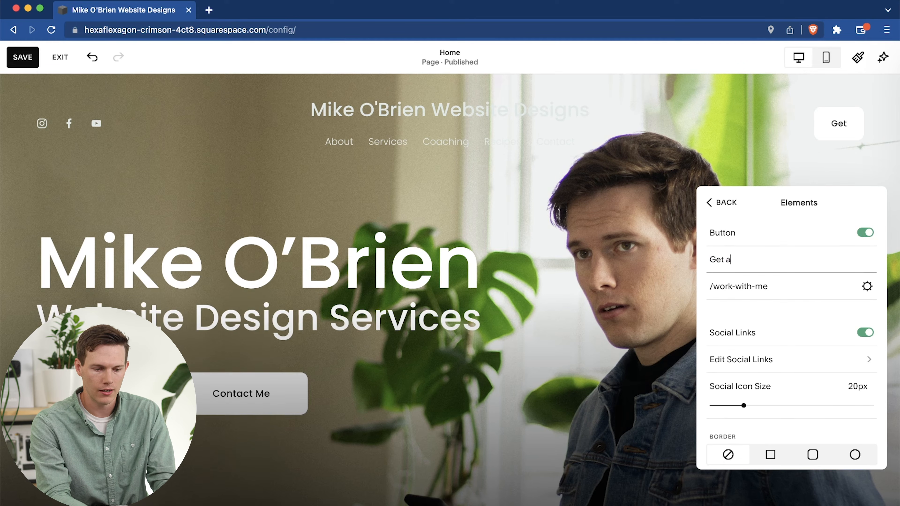
pyautogui.press('BackSpace')
pyautogui.write('A W')
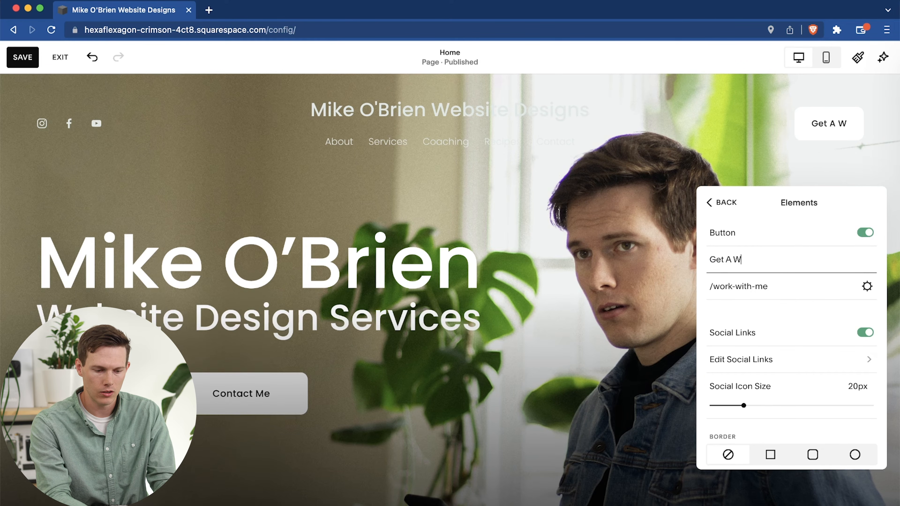
# Switch the header button's link to an email link and enter the owner's email address as the recipient.
pyautogui.click(809, 287)
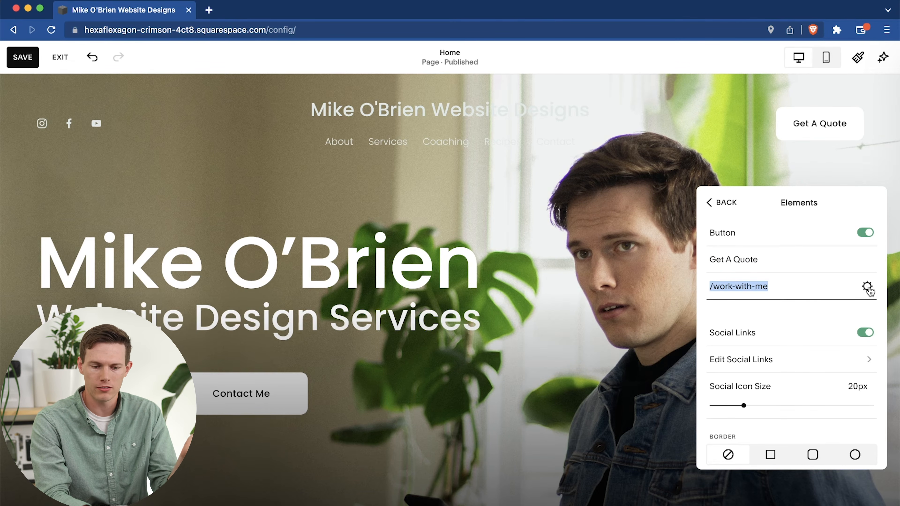
pyautogui.click(867, 287)
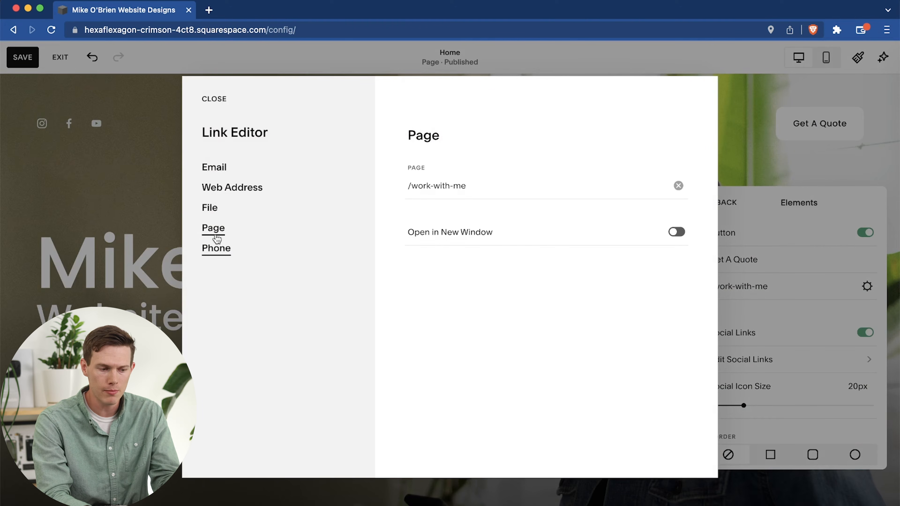
pyautogui.click(215, 167)
pyautogui.click(496, 191)
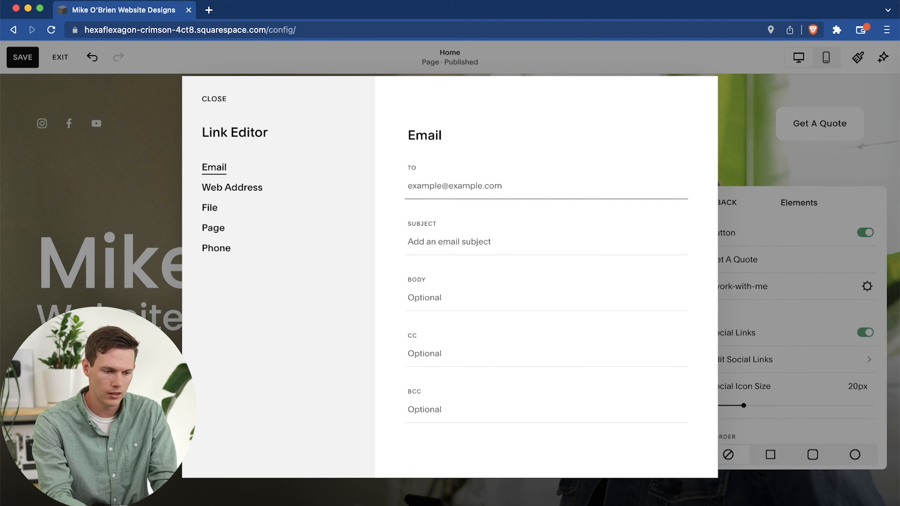
pyautogui.press('super+v')
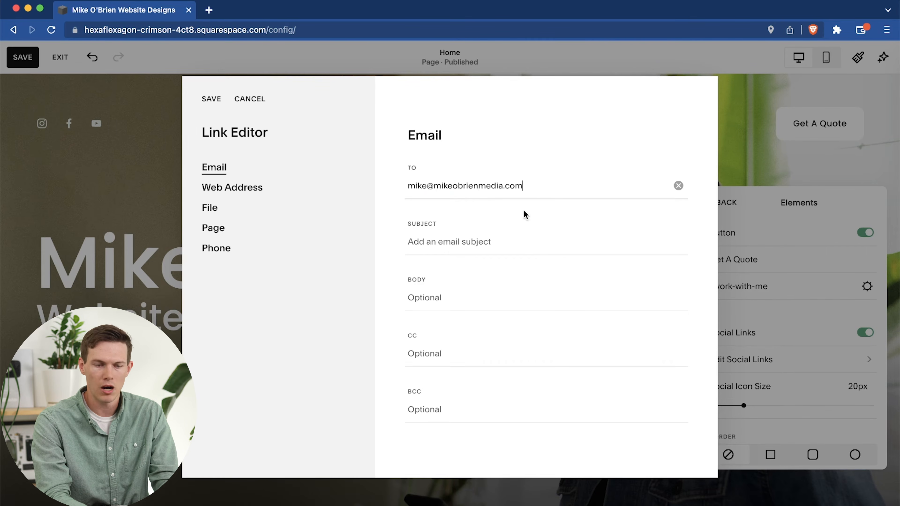
# Set the email link's subject to "Quote Request from Website", leave CC and BCC empty, and save the link.
pyautogui.click(504, 247)
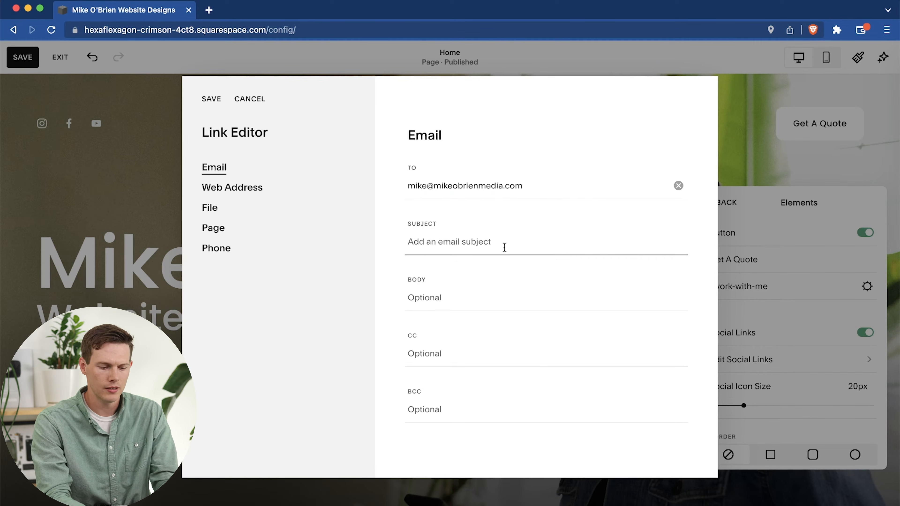
pyautogui.write('Email from We')
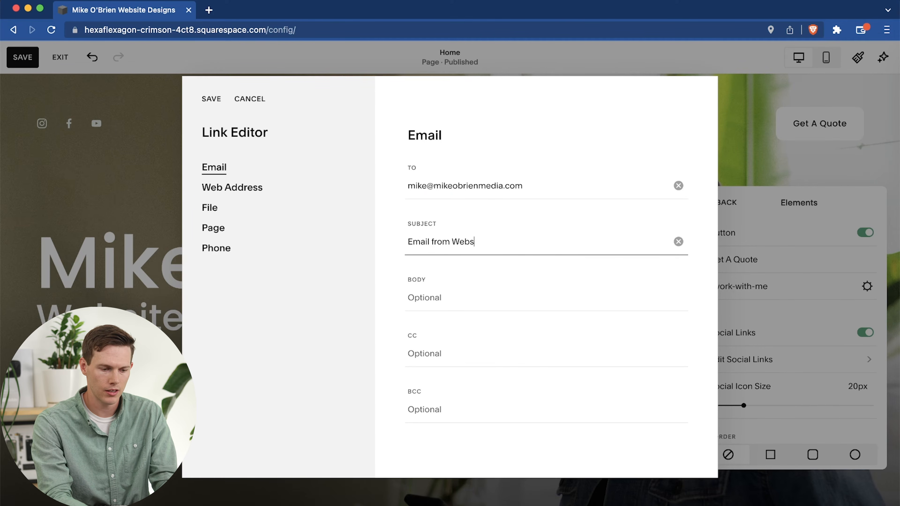
pyautogui.press('BackSpace')
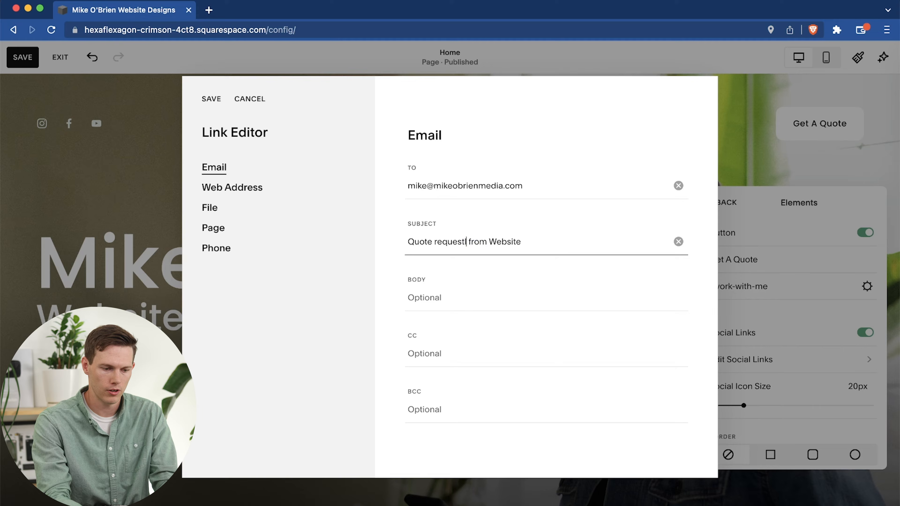
pyautogui.press('BackSpace')
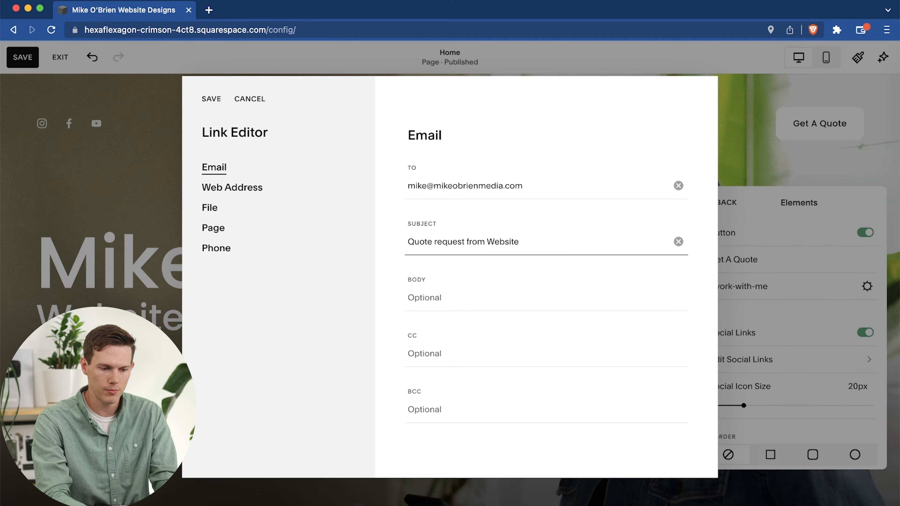
pyautogui.click(438, 244)
pyautogui.press('BackSpace')
pyautogui.write('R')
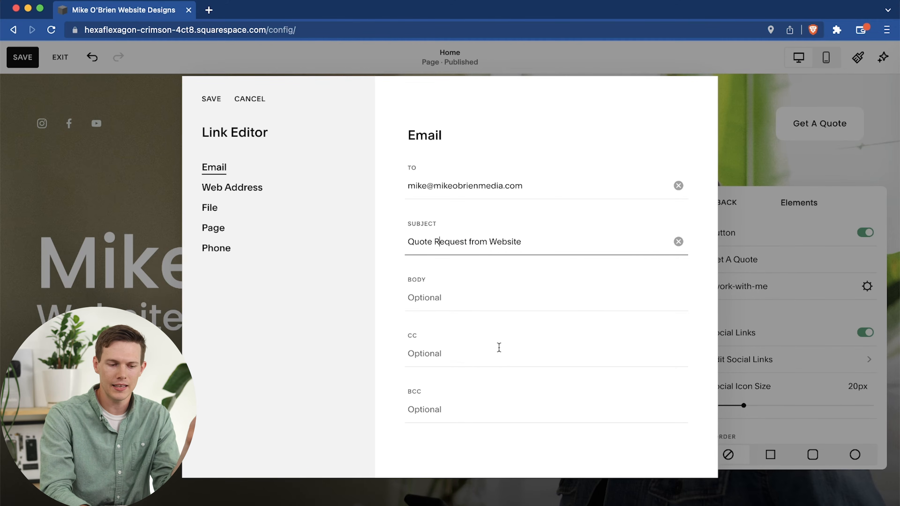
pyautogui.click(475, 350)
pyautogui.click(461, 415)
pyautogui.click(494, 358)
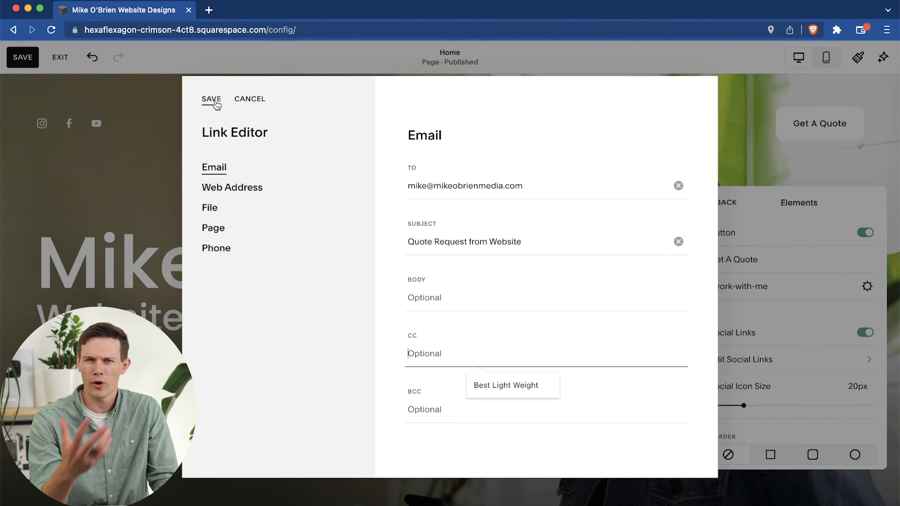
pyautogui.click(213, 99)
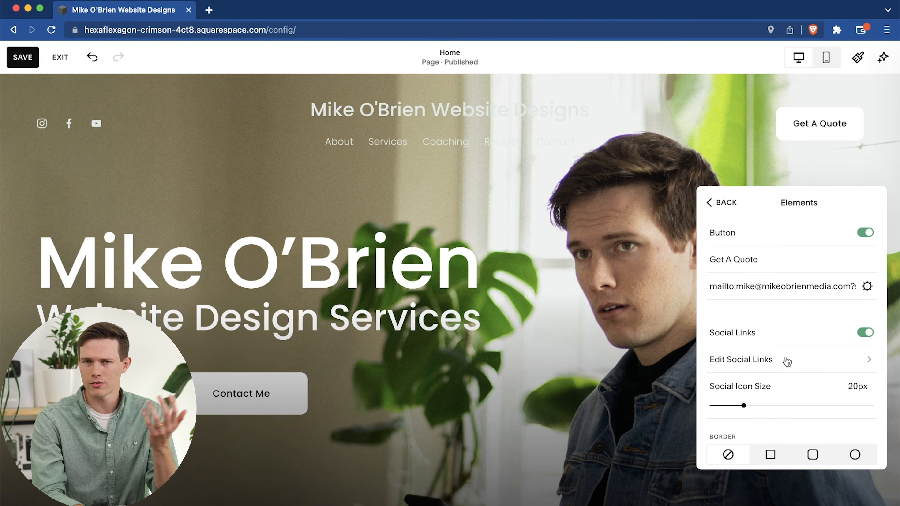
# Replace the squarespace handle in the Instagram social link with the owner's profile handle and save it.
pyautogui.click(787, 361)
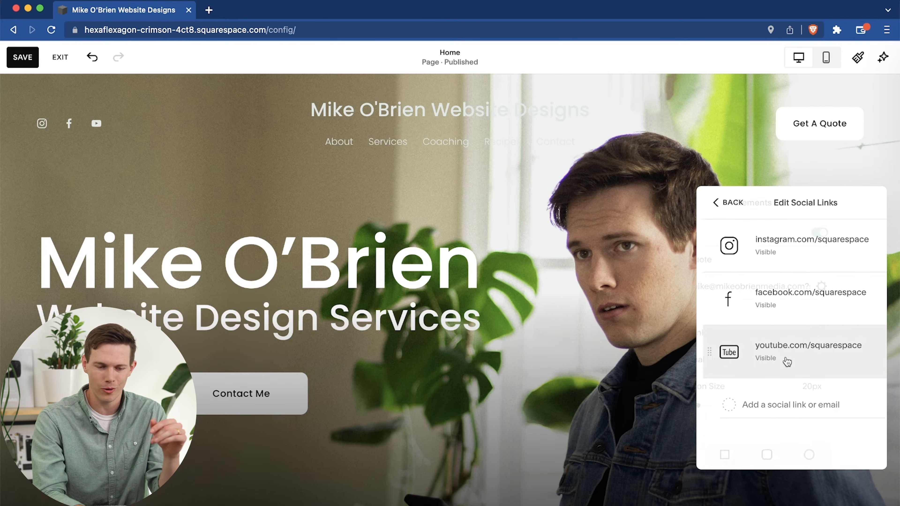
pyautogui.click(766, 244)
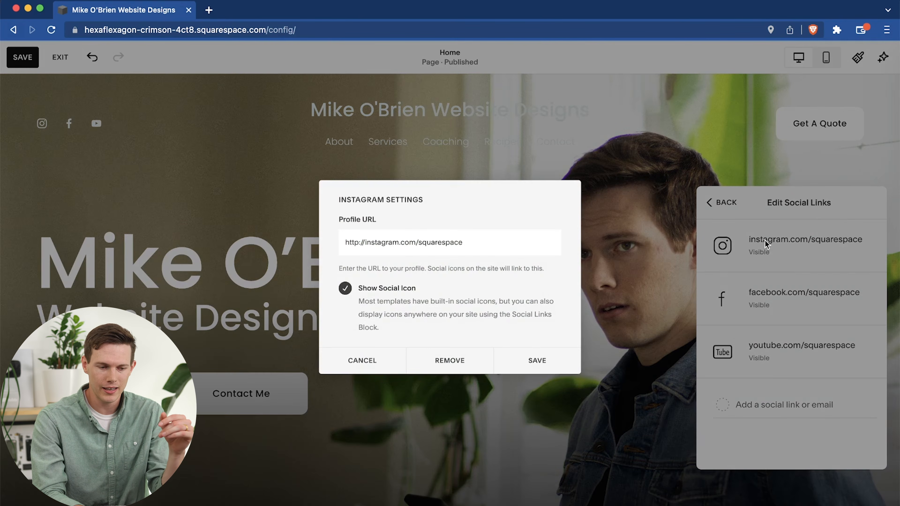
pyautogui.doubleClick(417, 244)
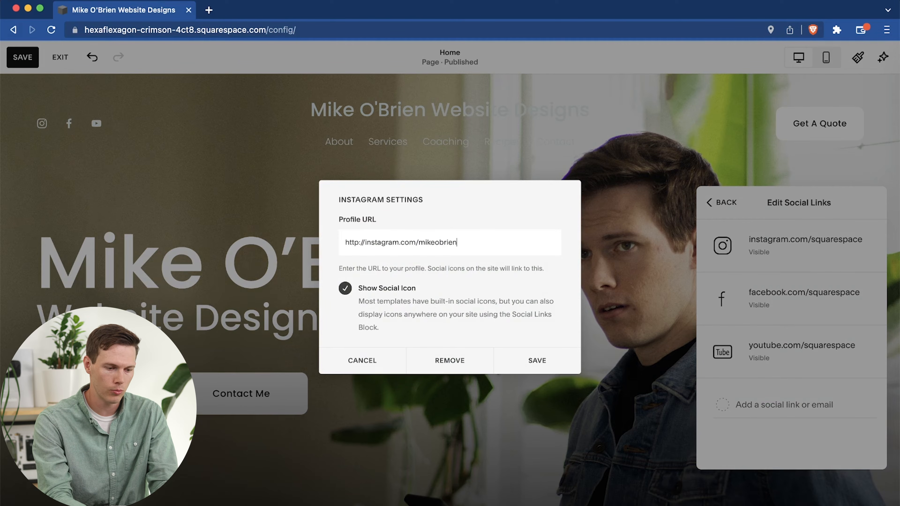
pyautogui.click(521, 358)
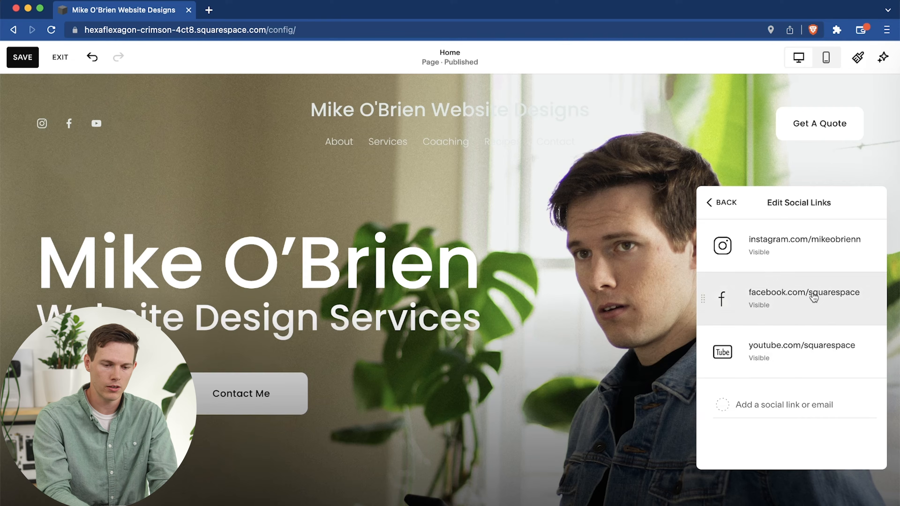
# Replace the squarespace handle in the Facebook social link with the owner's page handle and save it.
pyautogui.click(743, 298)
pyautogui.moveTo(510, 241); pyautogui.dragTo(415, 242)
pyautogui.click(534, 358)
# Replace the squarespace handle in the YouTube social link with the owner's channel handle and save it.
pyautogui.click(789, 372)
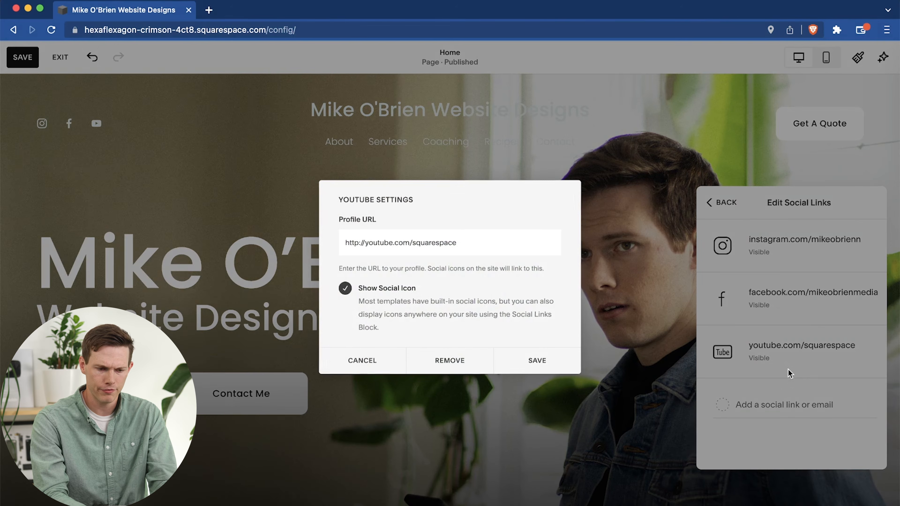
pyautogui.keyDown('shift'); pyautogui.click(415, 243); pyautogui.keyUp('shift')
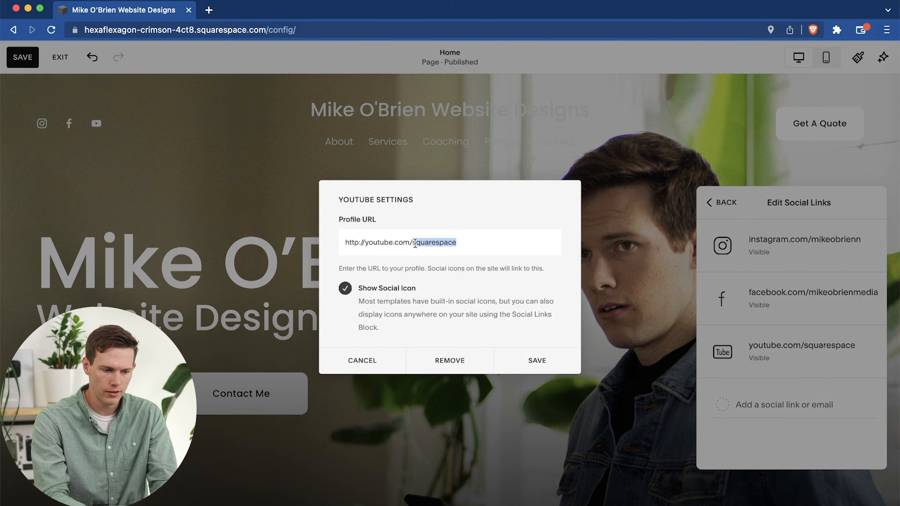
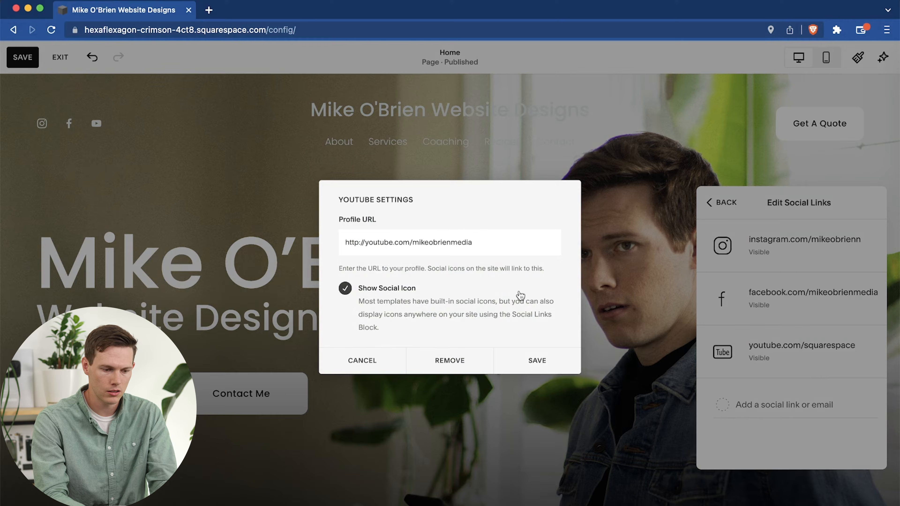
pyautogui.click(520, 360)
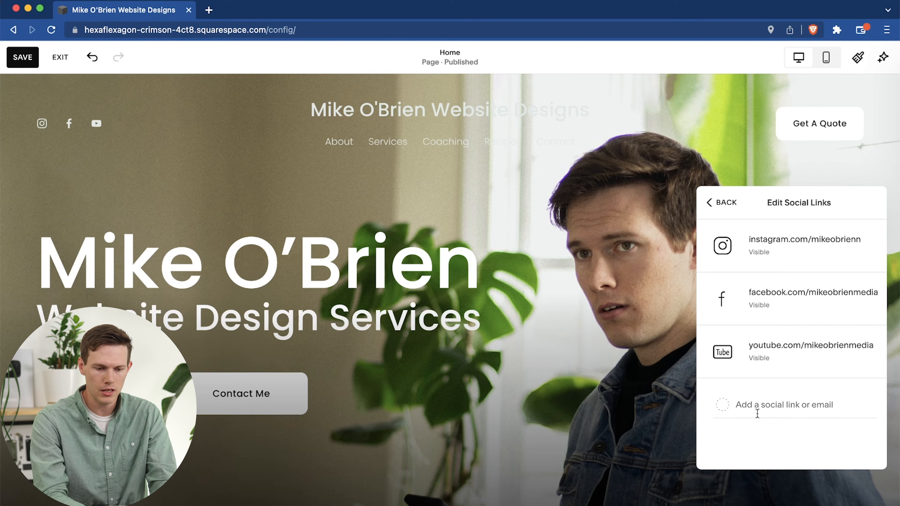
pyautogui.click(725, 406)
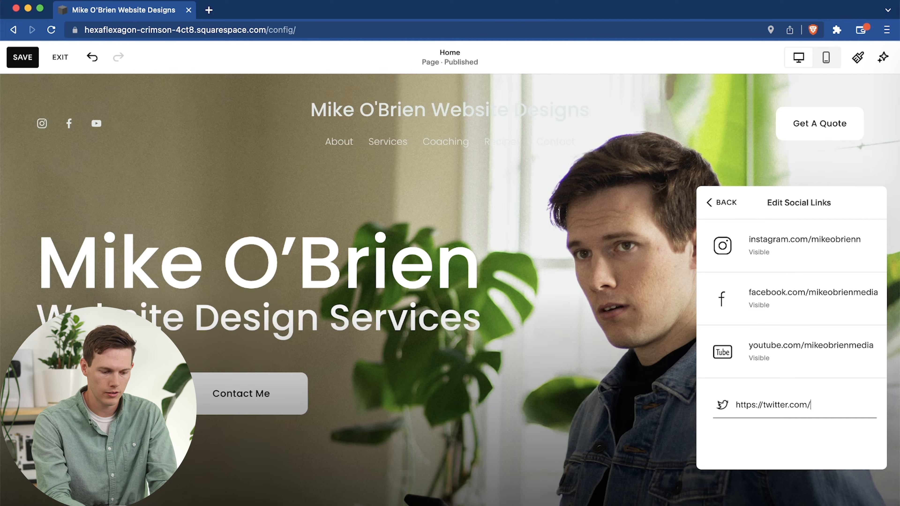
pyautogui.press('Return')
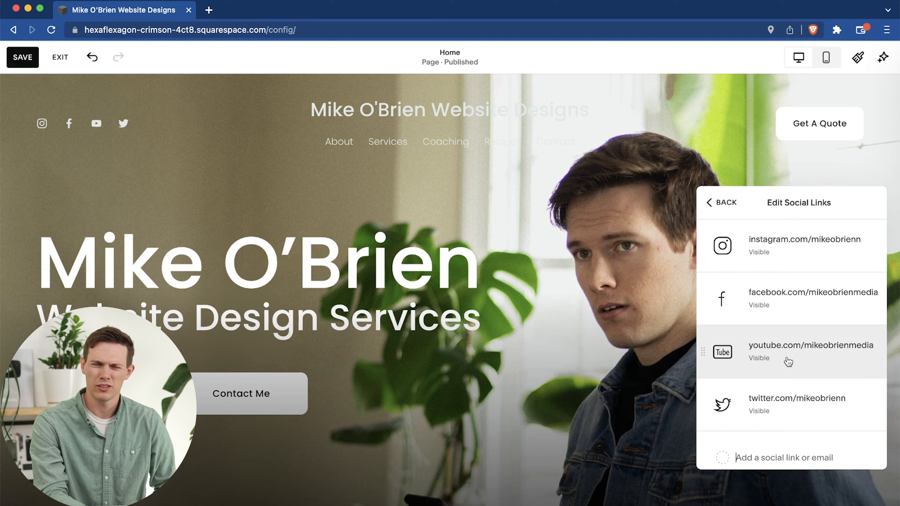
# Return to the header elements settings and set the social icon size to 28px.
pyautogui.scroll(-2, 788, 362)
pyautogui.scroll(2, 788, 362)
pyautogui.click(731, 198)
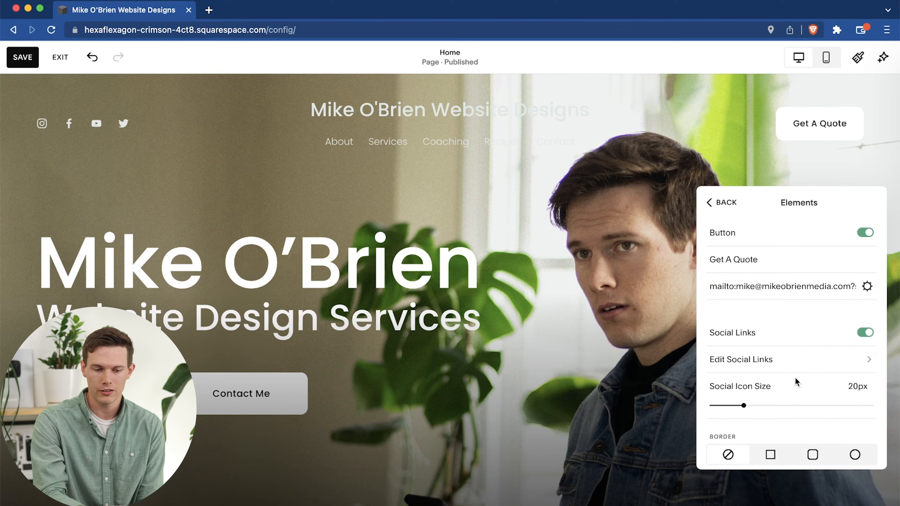
pyautogui.moveTo(743, 405); pyautogui.dragTo(795, 406)
pyautogui.scroll(-3, 798, 407)
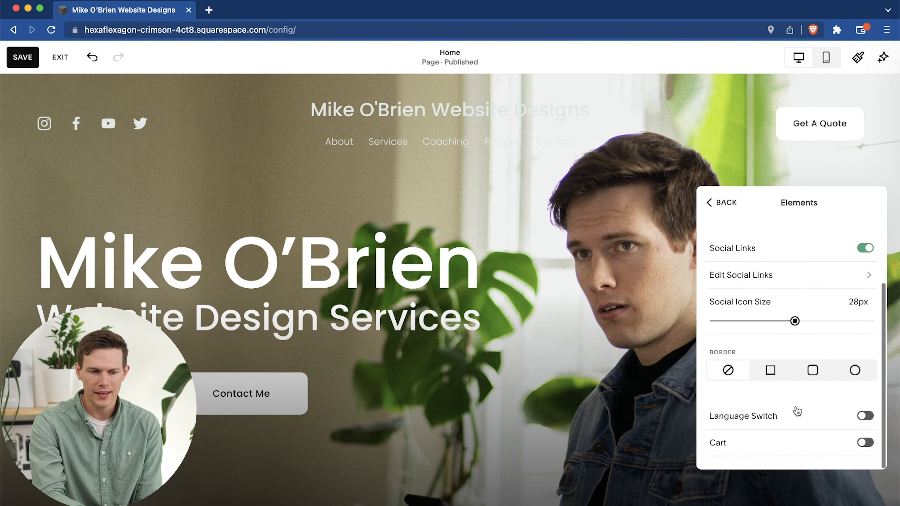
# Try a square border around the social icons, restore the borderless style, and try enabling the language switch in the header.
pyautogui.click(770, 370)
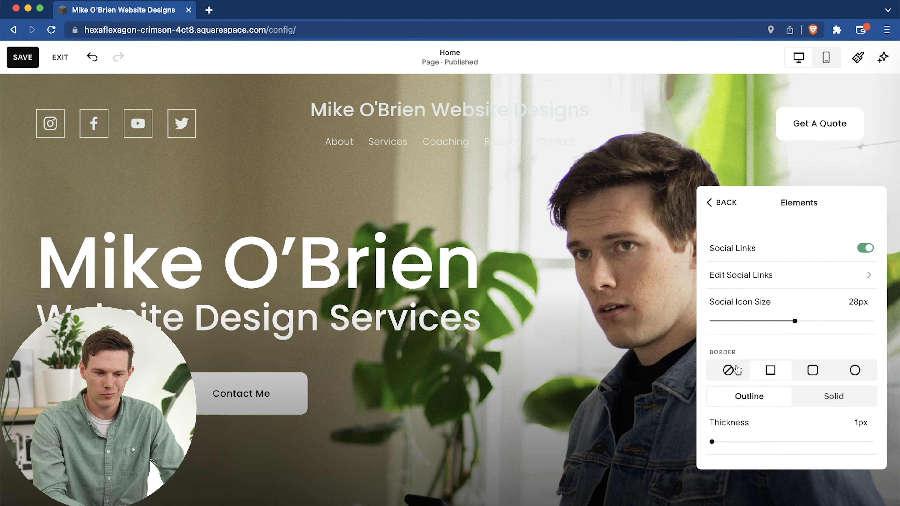
pyautogui.click(737, 370)
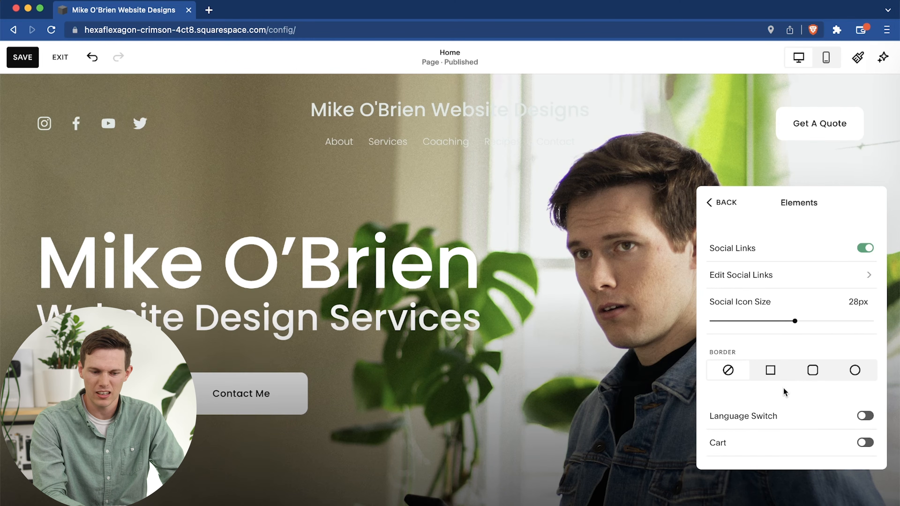
pyautogui.click(864, 416)
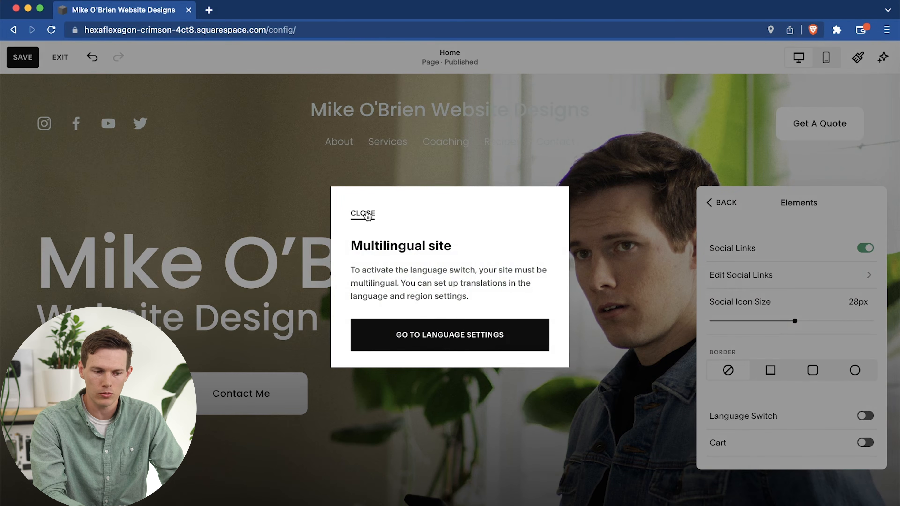
pyautogui.click(365, 214)
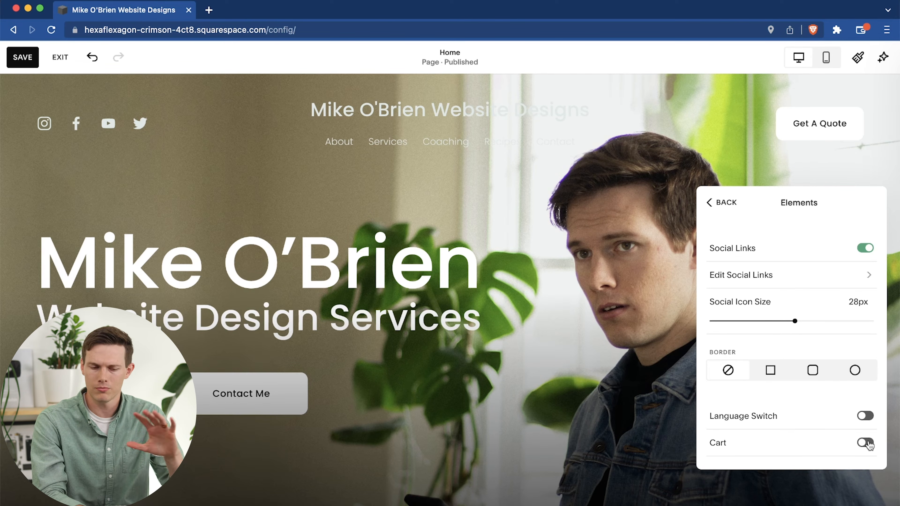
pyautogui.click(707, 203)
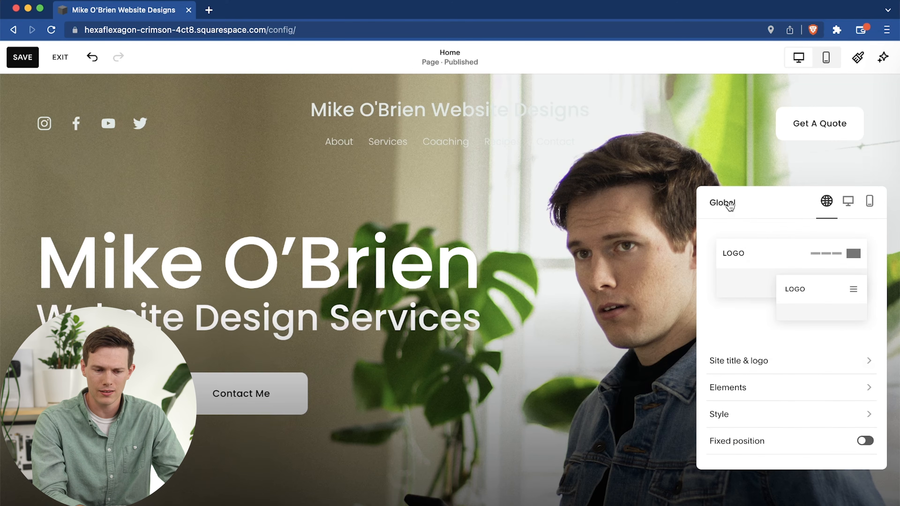
# Try the Theme, Gradient and Solid header styles, return the header to Dynamic, and check its border settings.
pyautogui.click(744, 414)
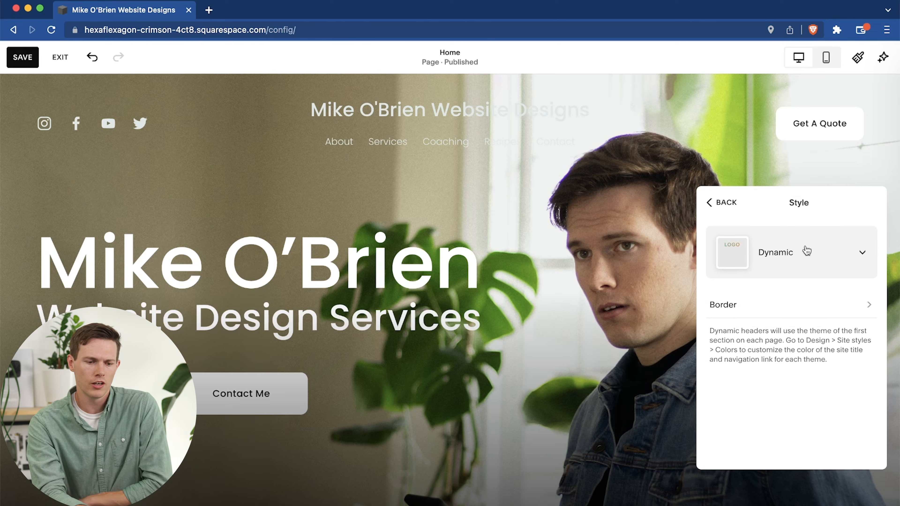
pyautogui.click(813, 265)
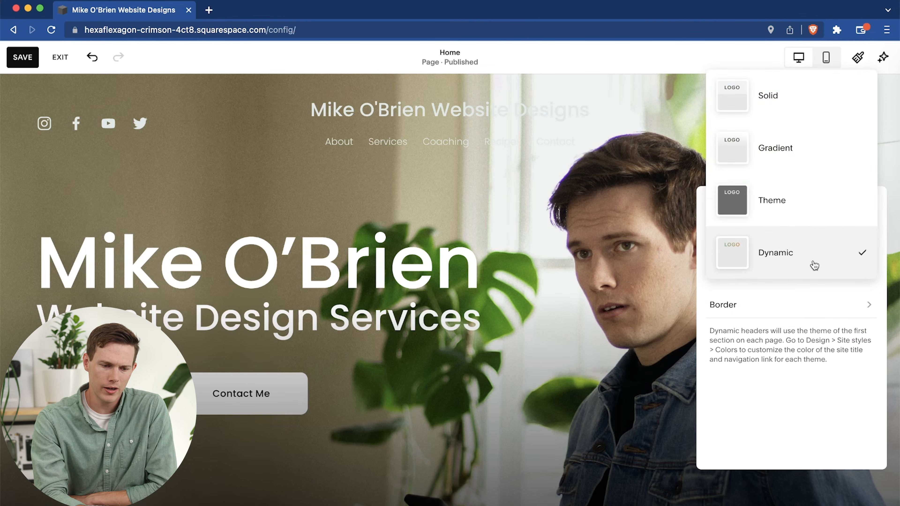
pyautogui.click(789, 207)
pyautogui.click(790, 264)
pyautogui.click(776, 199)
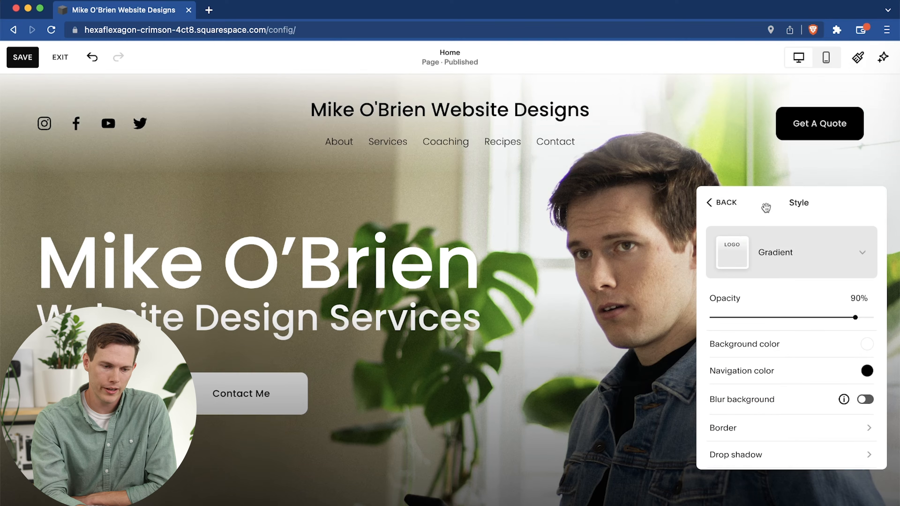
pyautogui.click(801, 260)
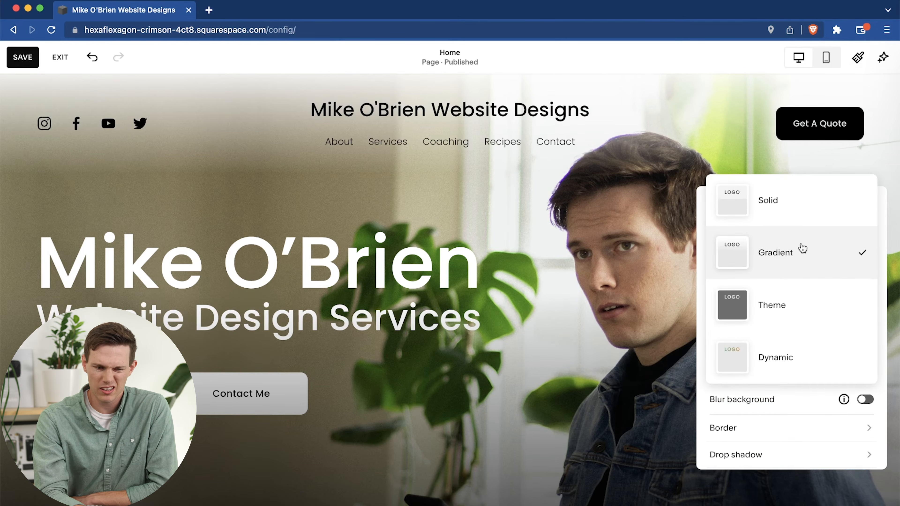
pyautogui.click(798, 214)
pyautogui.click(797, 268)
pyautogui.click(763, 417)
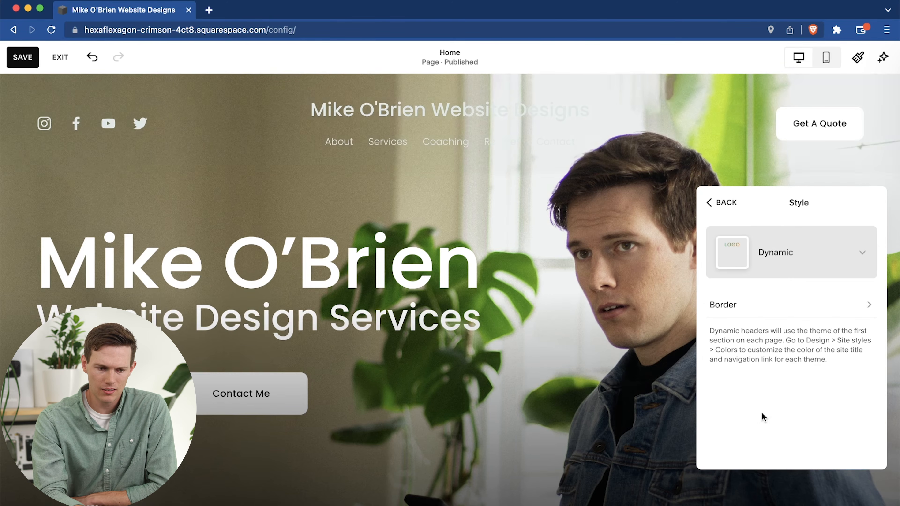
pyautogui.click(786, 309)
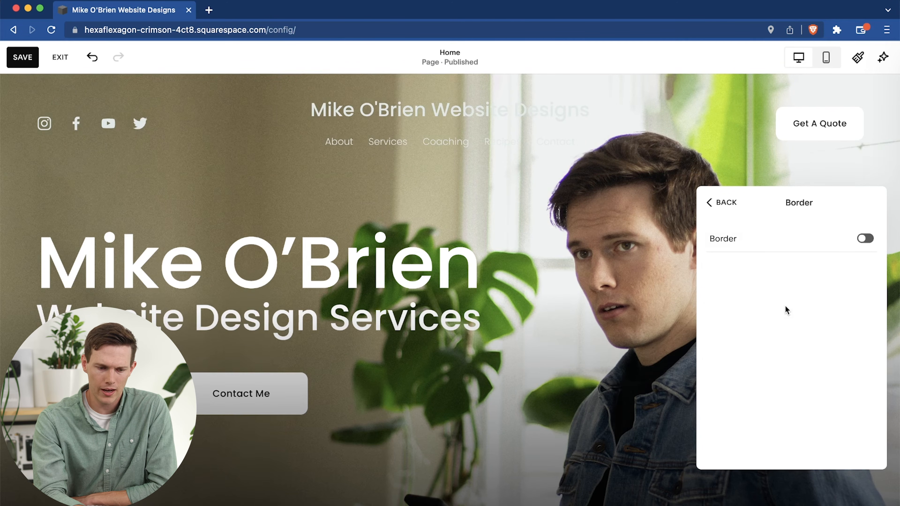
pyautogui.click(722, 204)
pyautogui.click(720, 203)
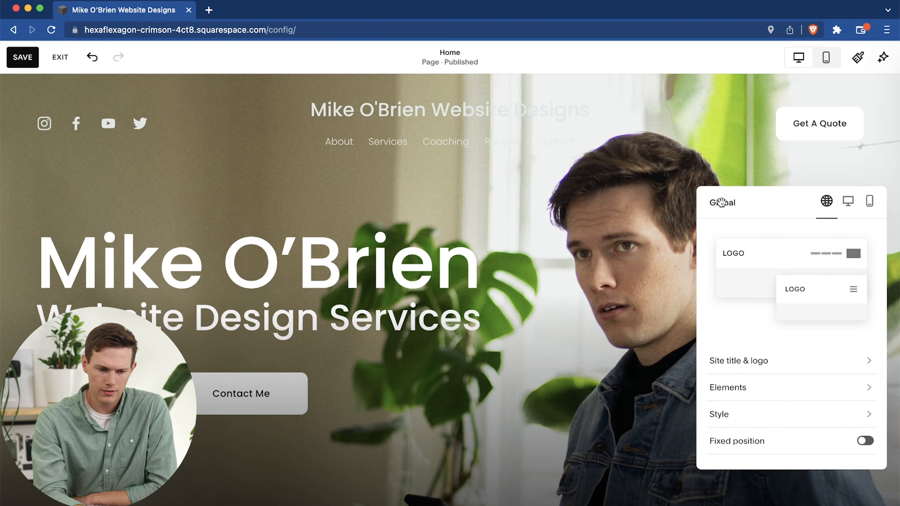
# Try the fixed position option for the header and turn it off again.
pyautogui.scroll(-1, 757, 444)
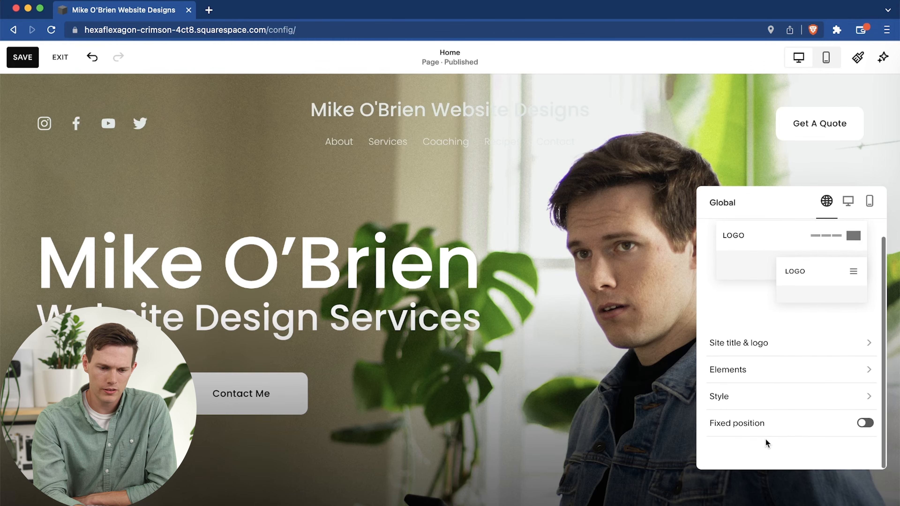
pyautogui.click(843, 425)
pyautogui.scroll(-2, 834, 424)
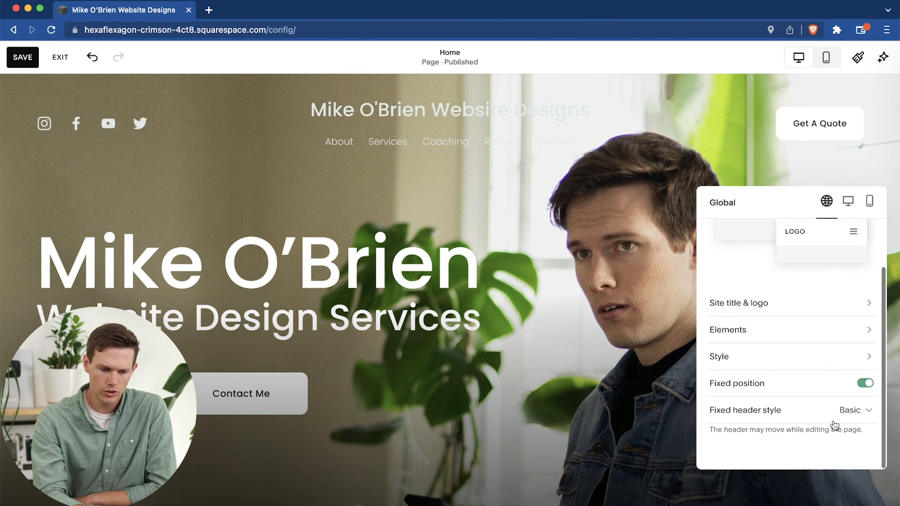
pyautogui.click(864, 384)
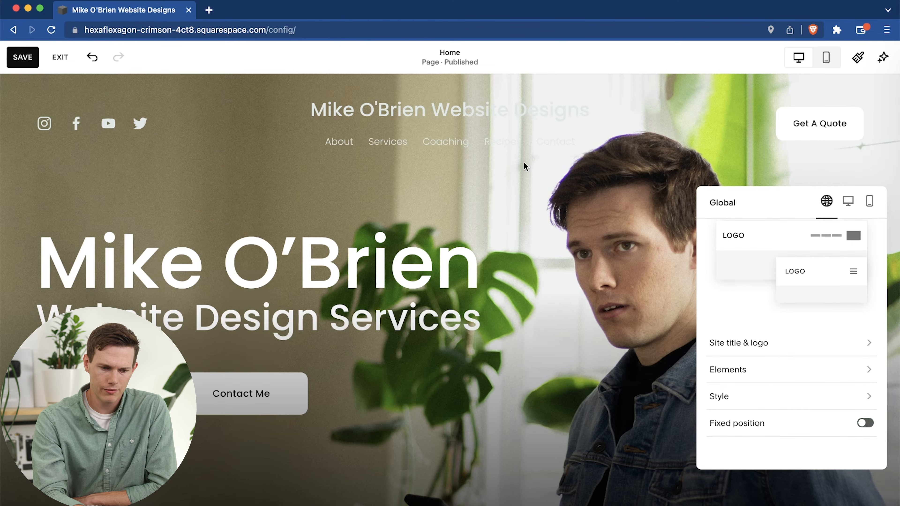
# Set the desktop header layout to the logo at the left with navigation links directly beside it, and review the spacing settings.
pyautogui.click(847, 203)
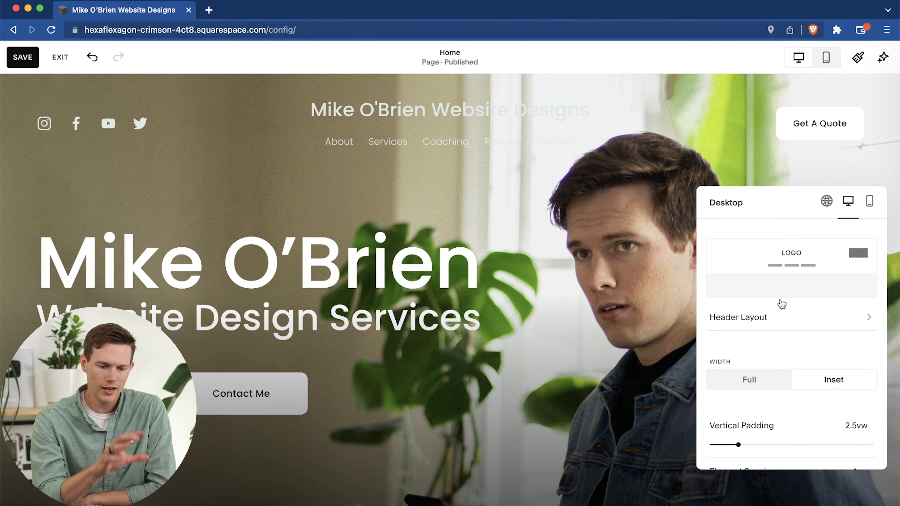
pyautogui.click(775, 316)
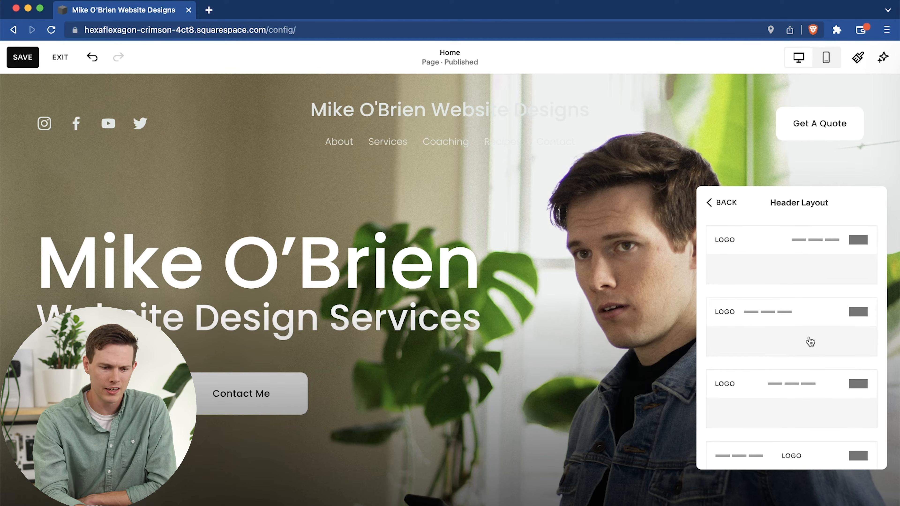
pyautogui.click(774, 323)
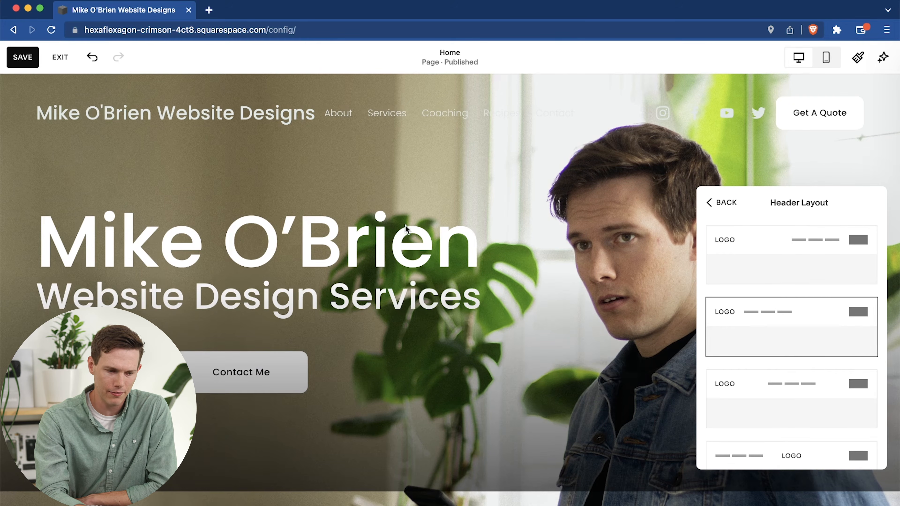
pyautogui.click(744, 407)
pyautogui.click(774, 342)
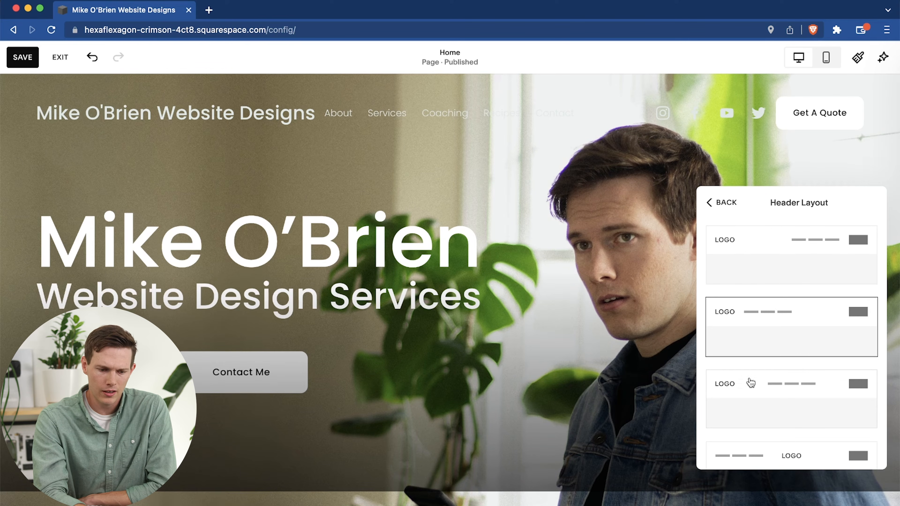
pyautogui.scroll(-3, 749, 382)
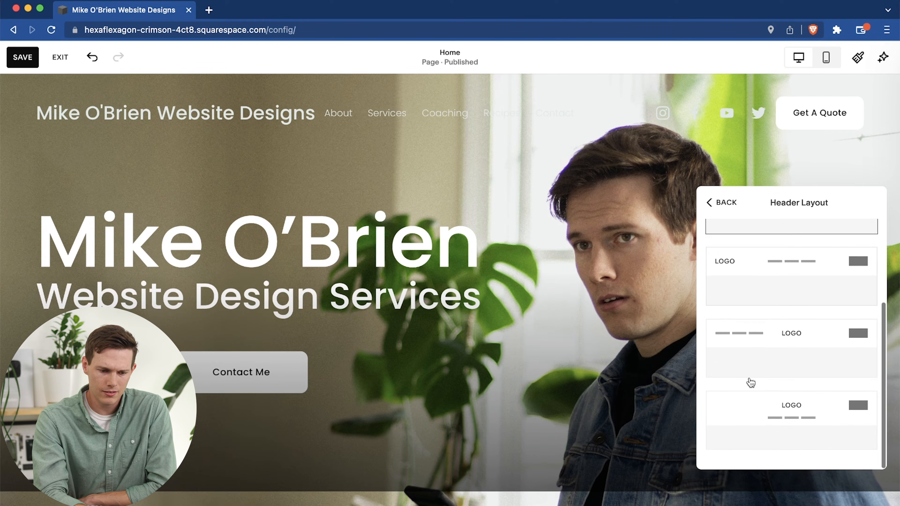
pyautogui.click(721, 202)
pyautogui.scroll(-3, 773, 361)
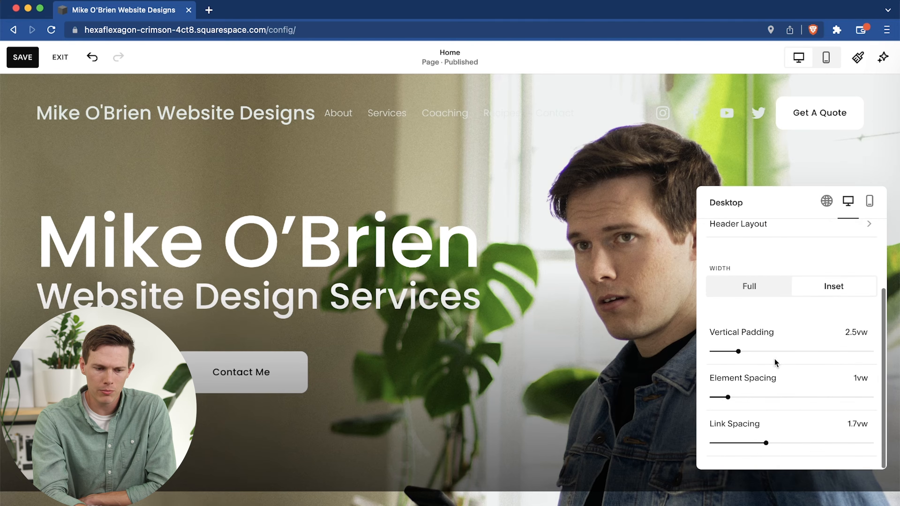
# Upload the Minimalist Design Studio PNG from the Downloads folder as the site's logo image.
pyautogui.click(827, 202)
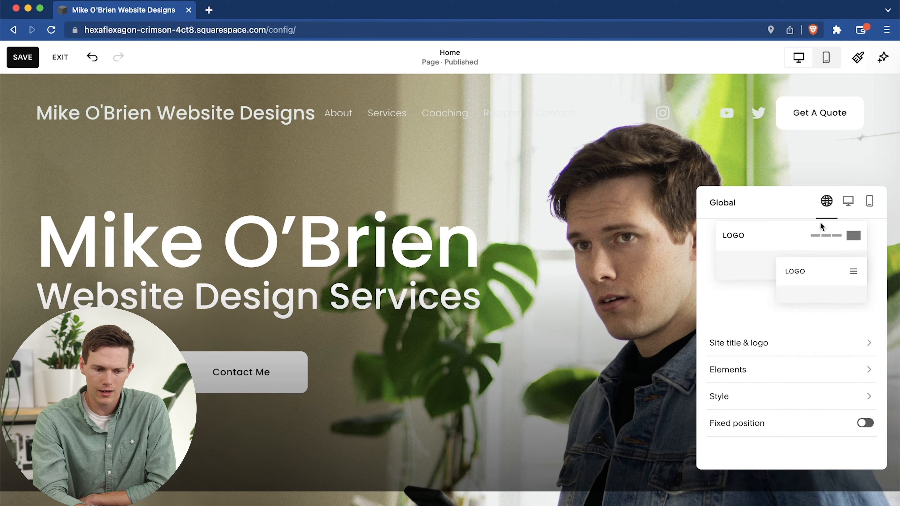
pyautogui.click(747, 343)
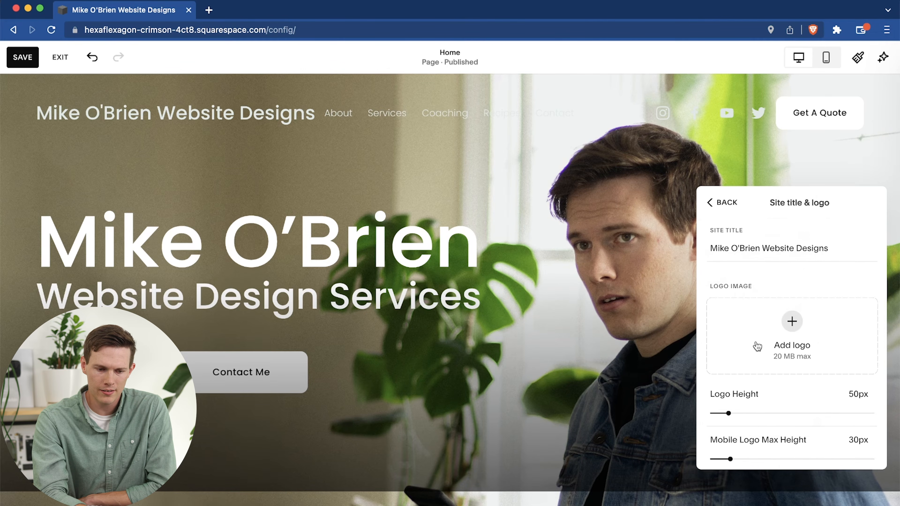
pyautogui.click(792, 340)
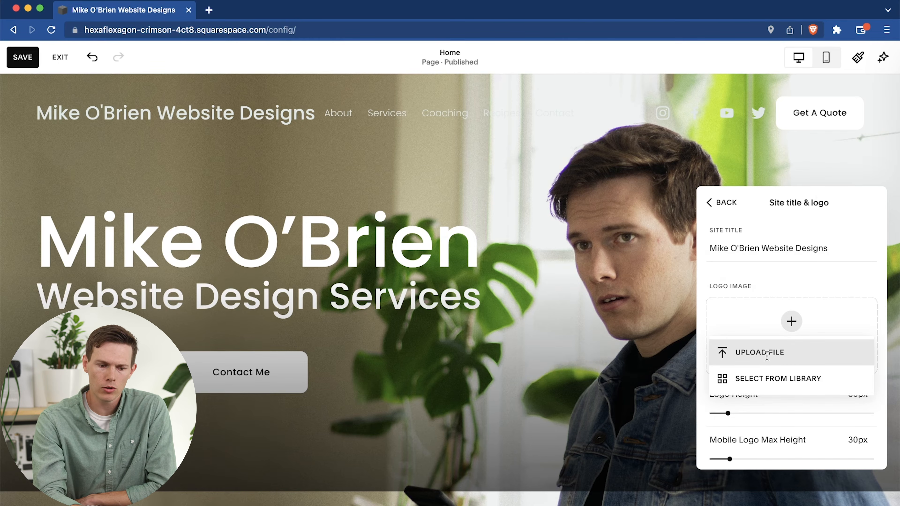
pyautogui.click(765, 352)
pyautogui.scroll(-6, 444, 315)
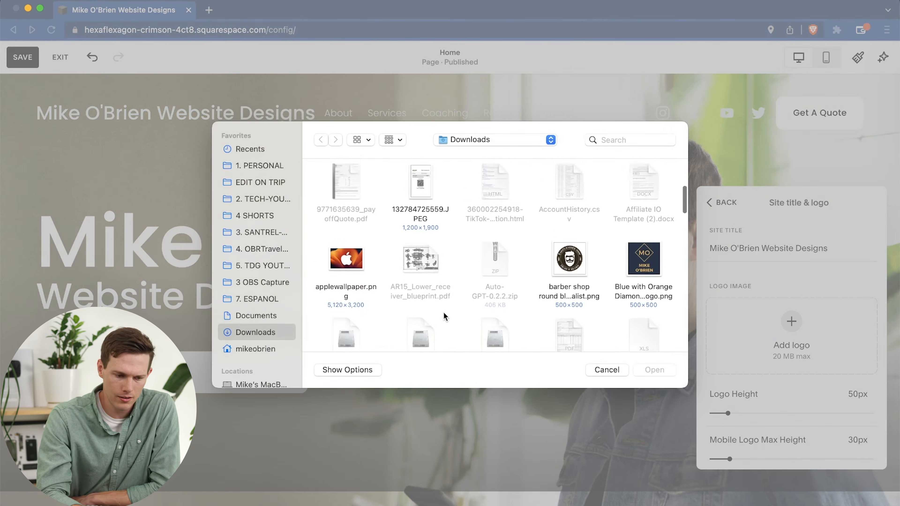
pyautogui.doubleClick(444, 315)
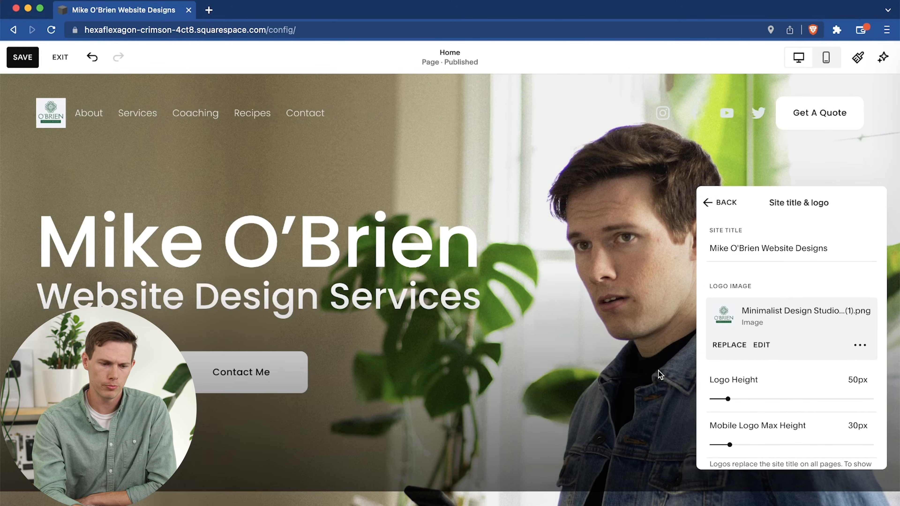
# Set the logo height to 102px and replace the logo image with its transparent-background version.
pyautogui.moveTo(729, 400); pyautogui.dragTo(755, 399)
pyautogui.click(735, 347)
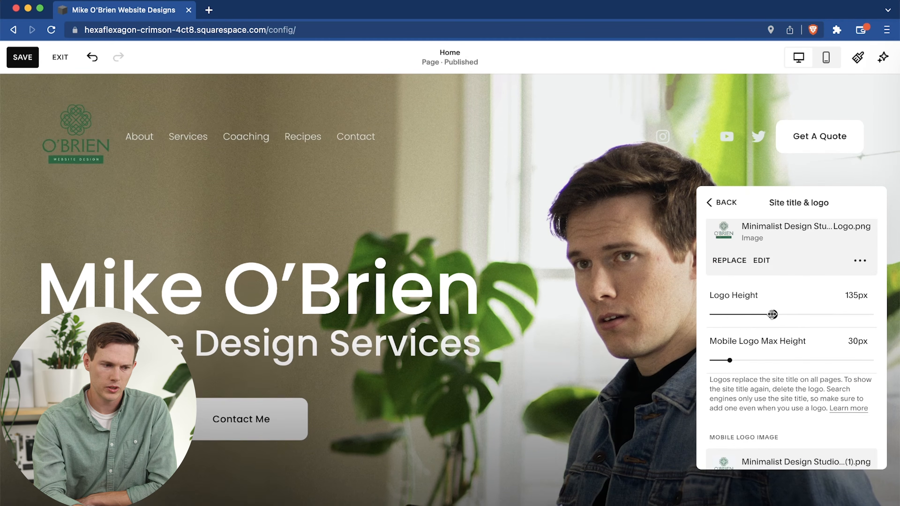
pyautogui.moveTo(773, 314); pyautogui.dragTo(776, 313)
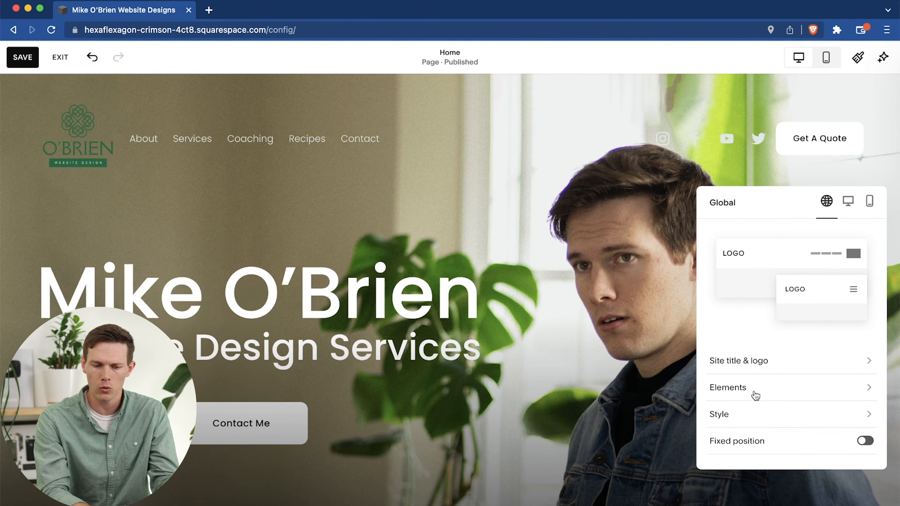
# Change the header style to Gradient and set its background to the light grey palette color.
pyautogui.click(764, 416)
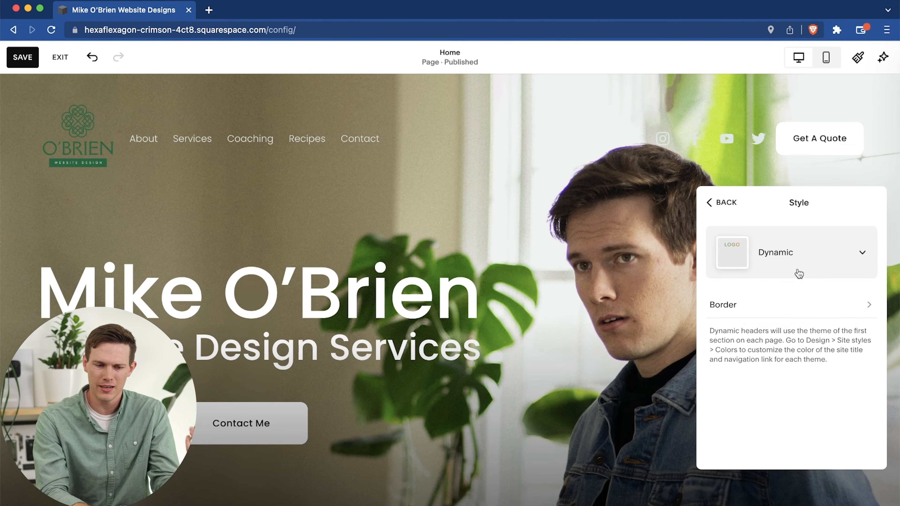
pyautogui.click(784, 264)
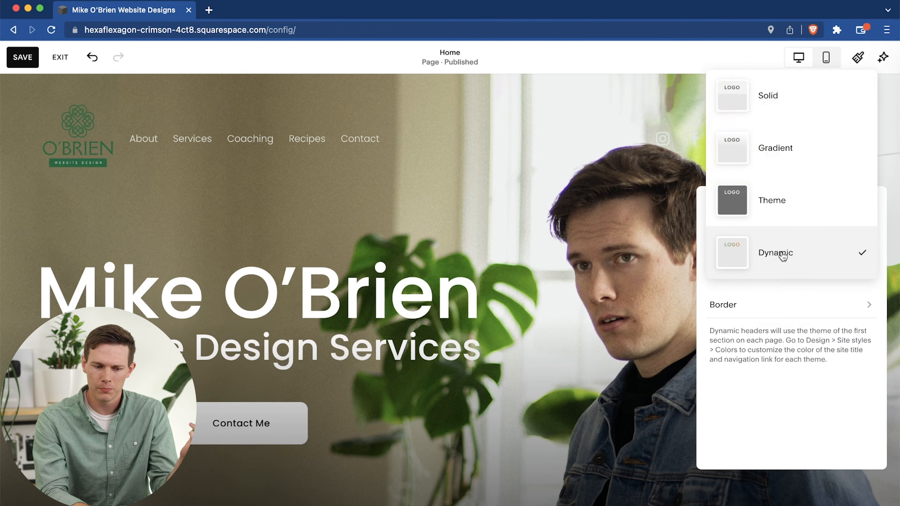
pyautogui.click(813, 157)
pyautogui.click(867, 343)
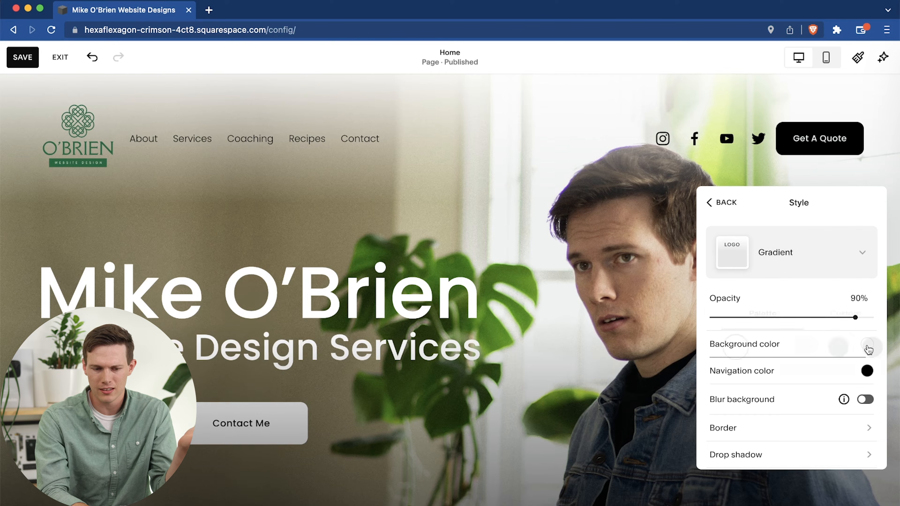
pyautogui.click(803, 349)
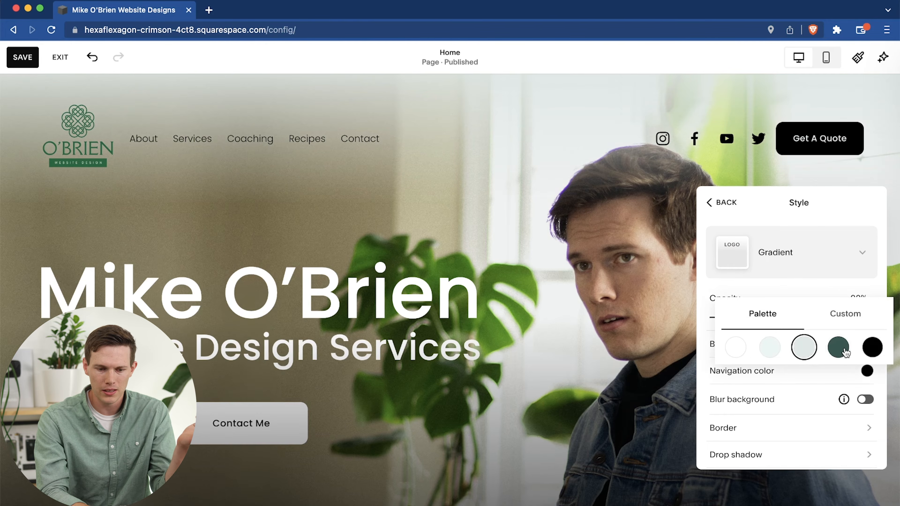
pyautogui.click(839, 350)
pyautogui.click(800, 356)
pyautogui.click(774, 355)
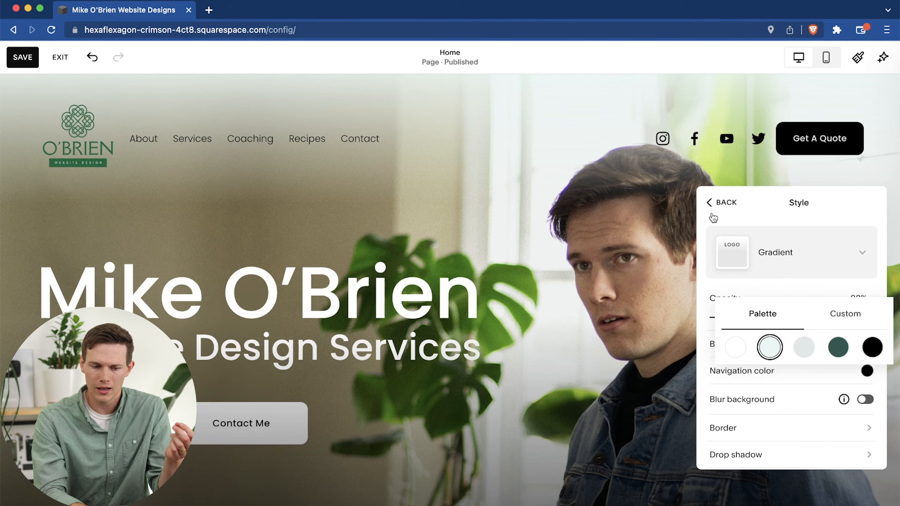
pyautogui.click(736, 353)
# Turn on the blurred background for the gradient header.
pyautogui.scroll(-2, 813, 373)
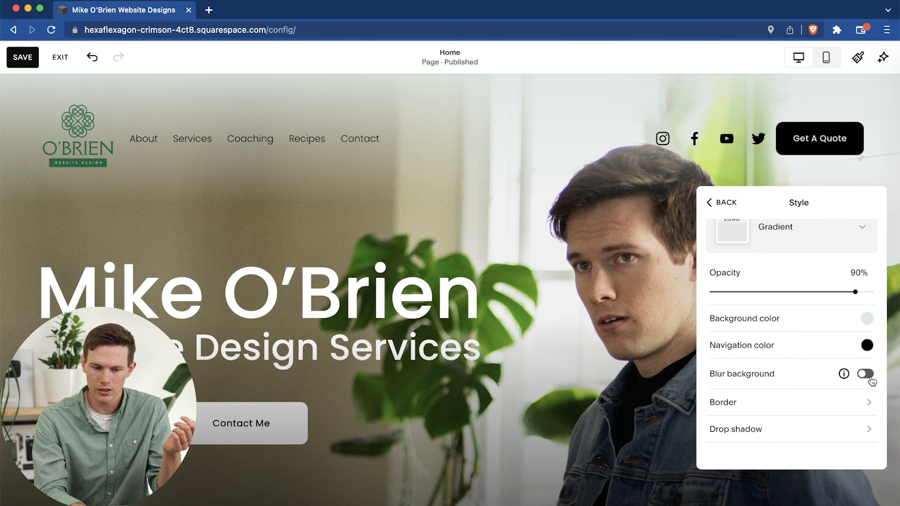
pyautogui.click(868, 375)
pyautogui.click(865, 374)
pyautogui.click(865, 374)
pyautogui.scroll(-3, 789, 424)
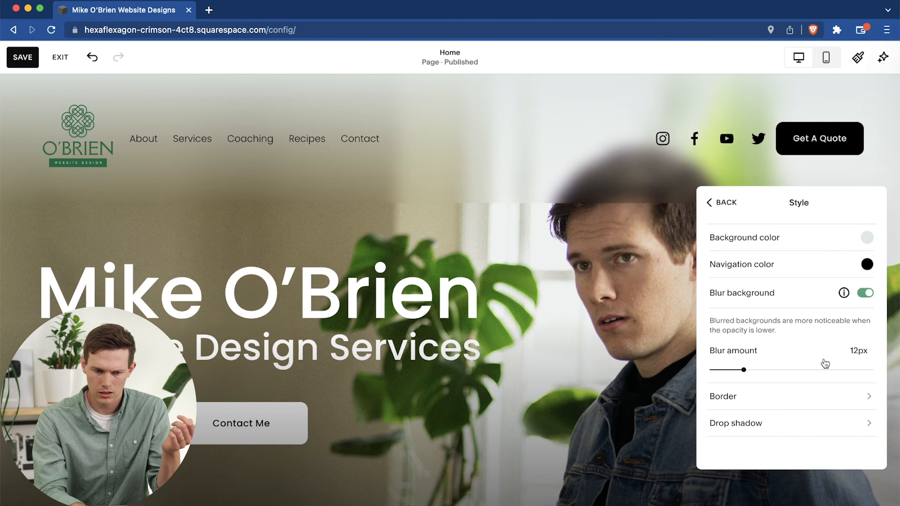
# Turn off the gradient header's blurred background and try out its drop shadow, leaving the shadow off.
pyautogui.click(865, 294)
pyautogui.click(774, 424)
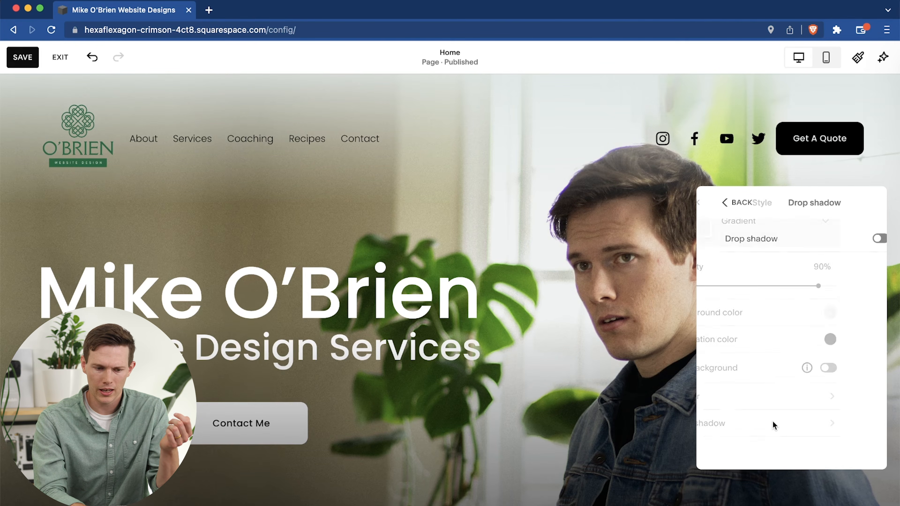
pyautogui.click(866, 239)
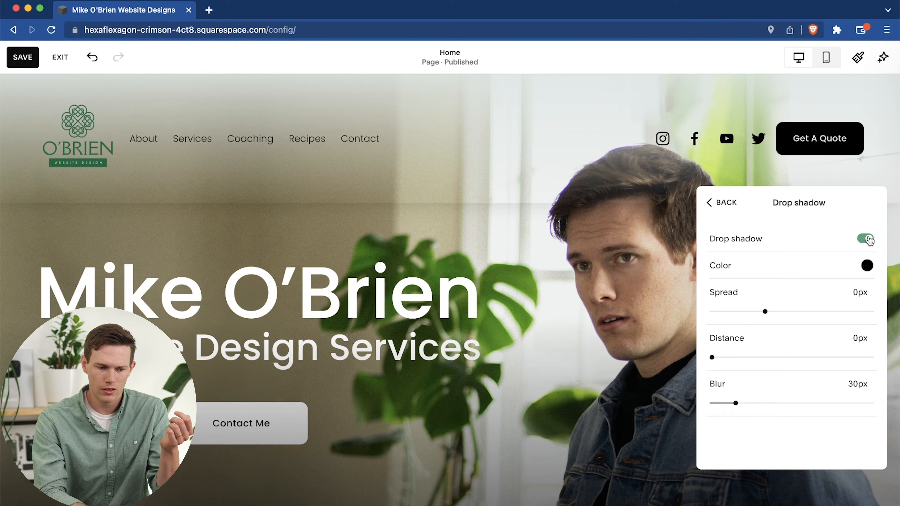
pyautogui.click(866, 239)
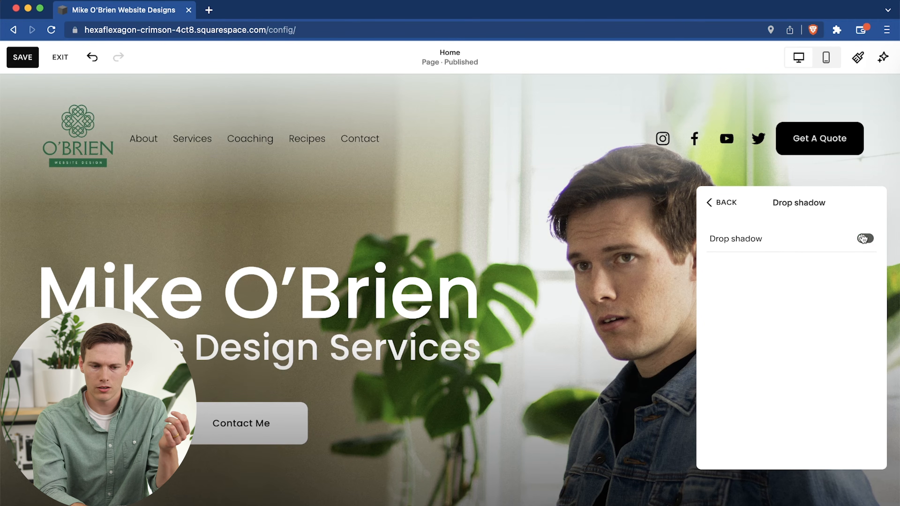
pyautogui.click(721, 207)
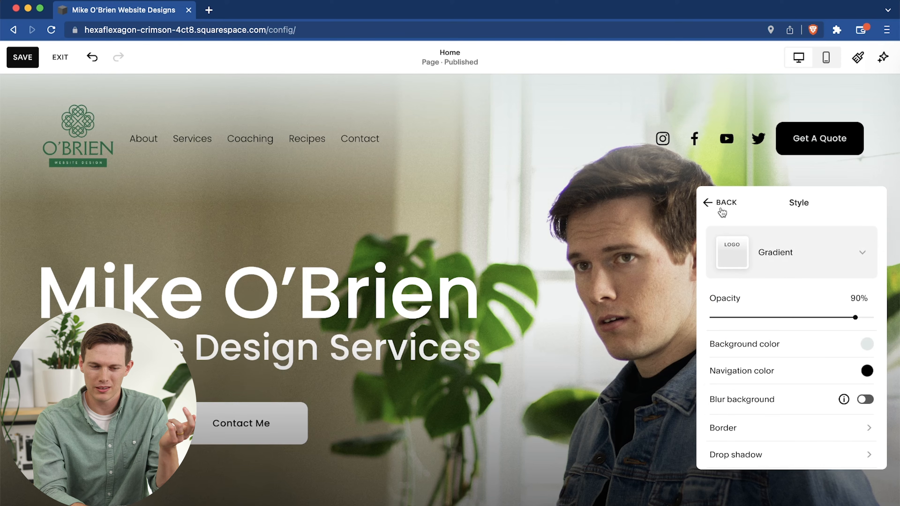
pyautogui.click(721, 205)
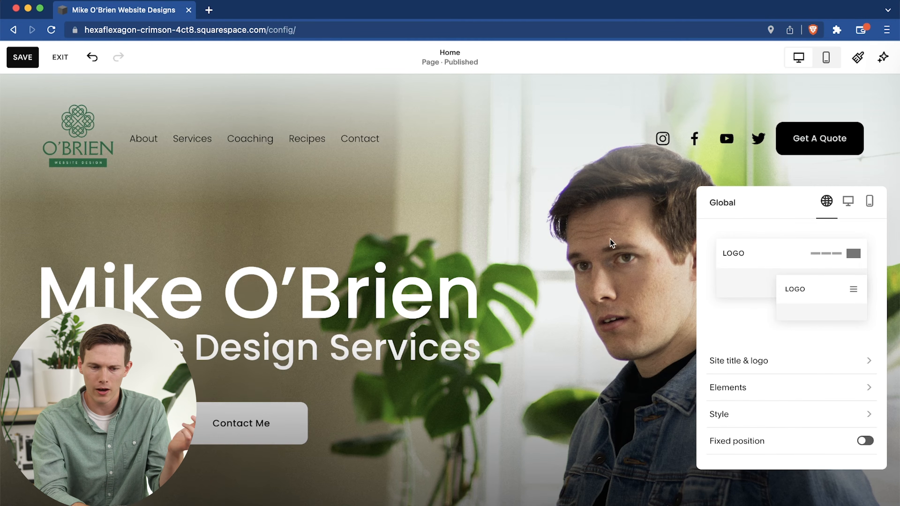
# Tighten the desktop header with 1vw vertical padding, 0.9vw element spacing and 1.1vw link spacing.
pyautogui.click(843, 204)
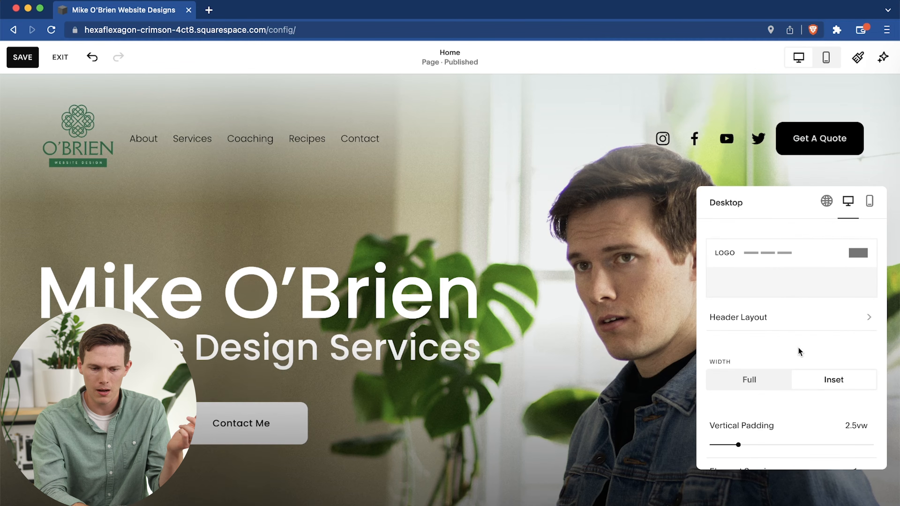
pyautogui.scroll(-3, 799, 351)
pyautogui.moveTo(738, 351); pyautogui.dragTo(710, 367)
pyautogui.moveTo(727, 397)
pyautogui.mouseDown()
pyautogui.moveTo(747, 397)
pyautogui.moveTo(719, 397)
pyautogui.mouseUp()
pyautogui.moveTo(763, 446)
pyautogui.mouseDown()
pyautogui.moveTo(771, 444)
pyautogui.moveTo(739, 444)
pyautogui.moveTo(746, 445)
pyautogui.mouseUp()
pyautogui.moveTo(722, 398); pyautogui.dragTo(725, 398)
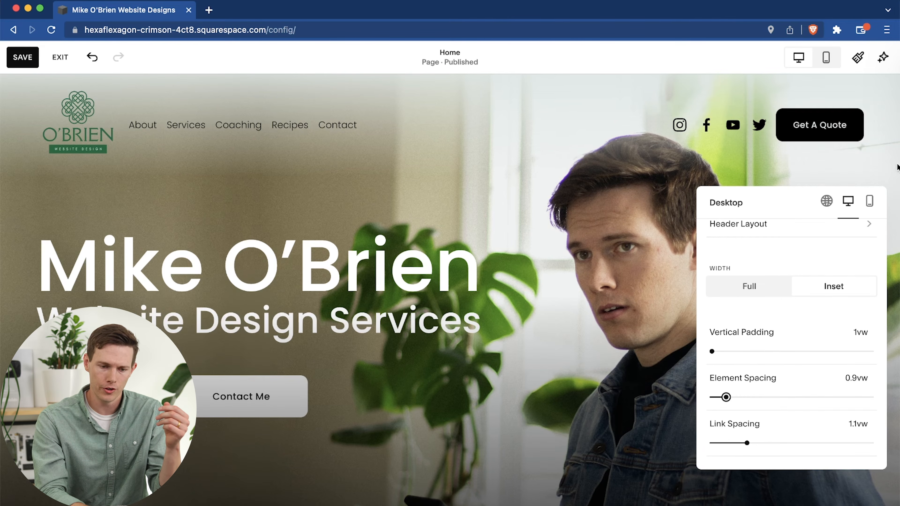
# Review the mobile header's layout options and its overlay menu settings.
pyautogui.click(870, 202)
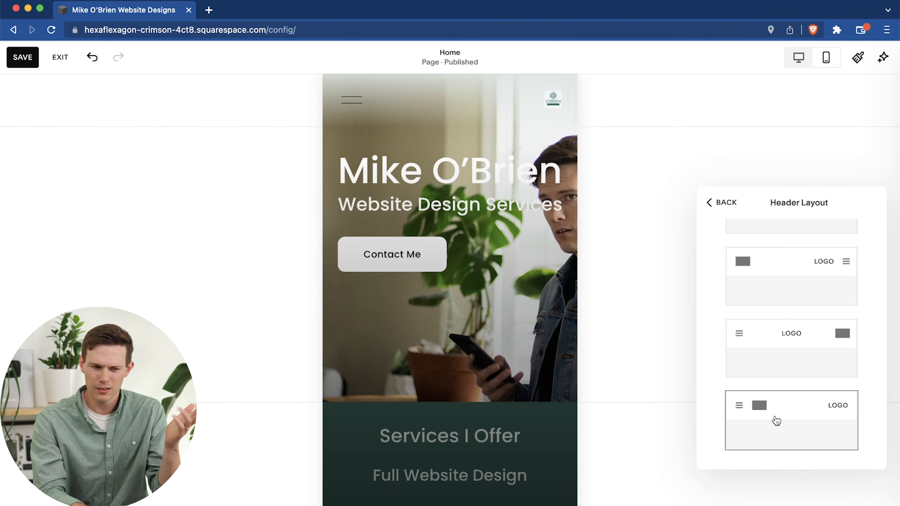
pyautogui.scroll(3, 776, 420)
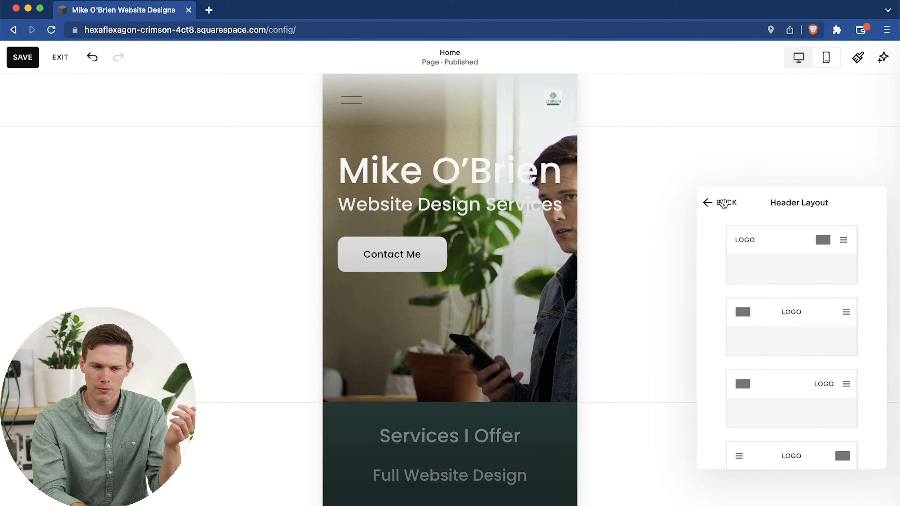
pyautogui.click(725, 208)
pyautogui.click(768, 340)
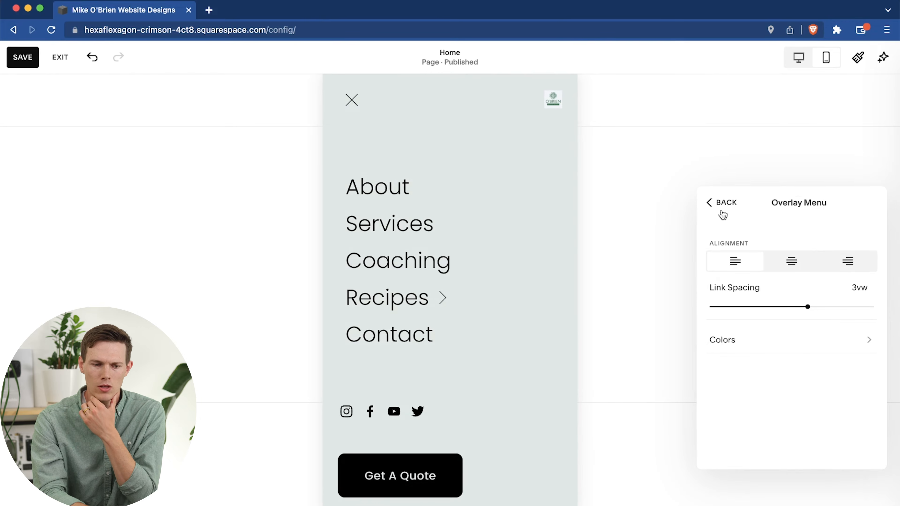
pyautogui.click(723, 202)
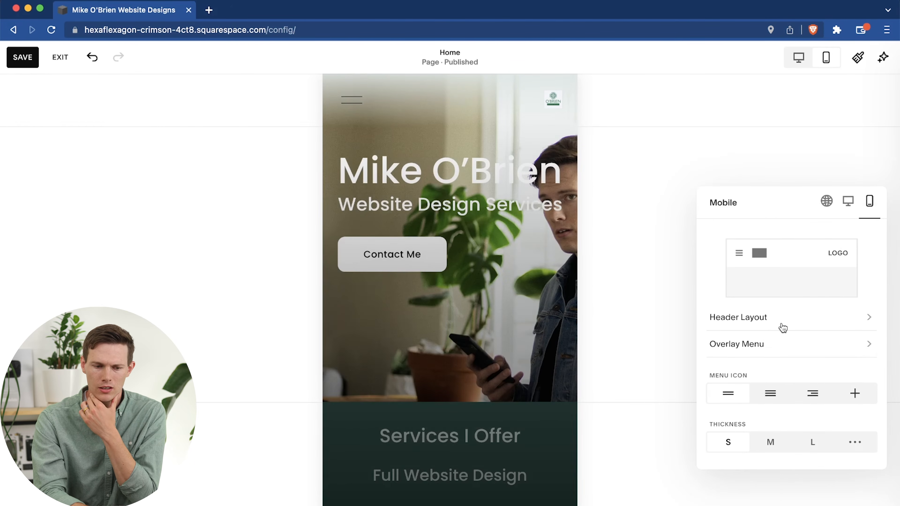
# Return to the global header settings, finish editing the header and save the changes.
pyautogui.click(826, 201)
pyautogui.click(502, 295)
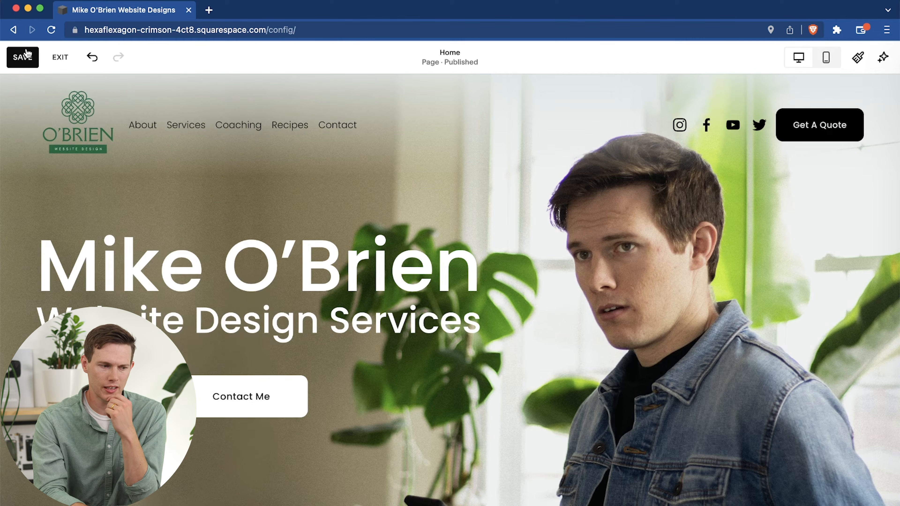
pyautogui.click(24, 56)
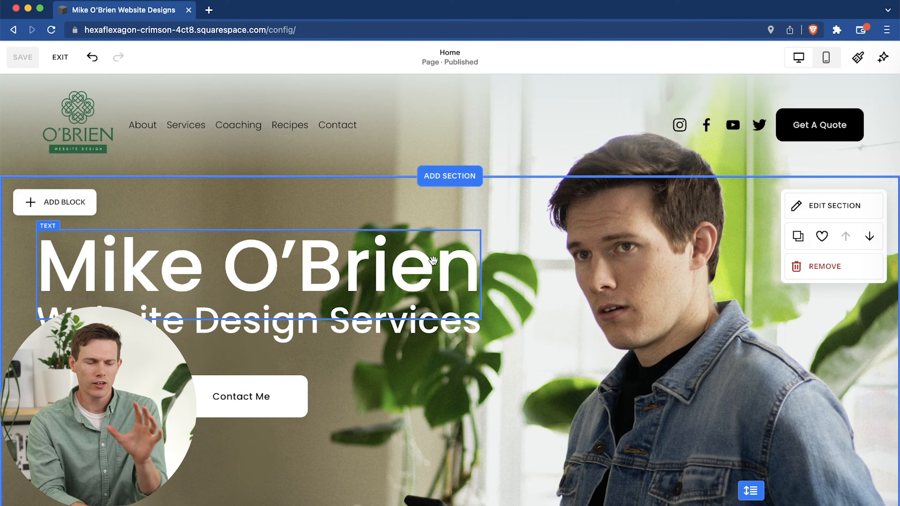
# Start editing the site footer and add an empty image block to the left of the newsletter form.
pyautogui.moveTo(390, 156)
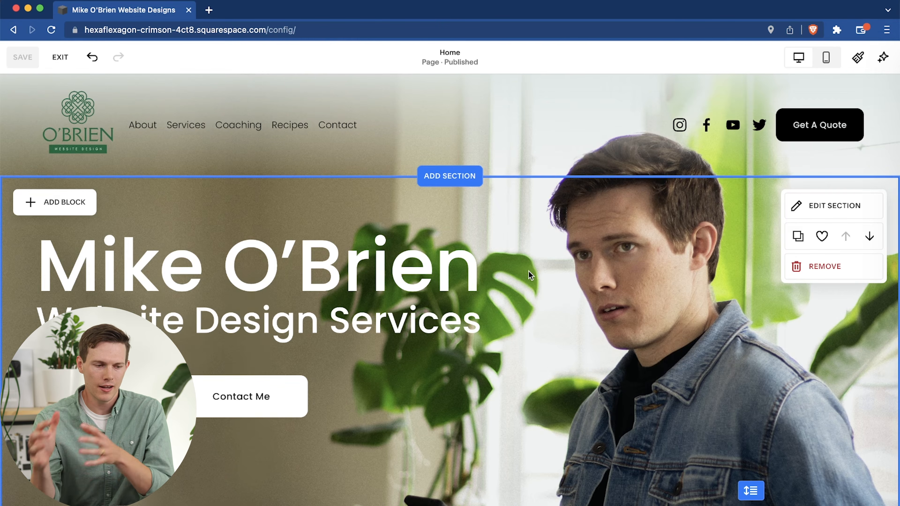
pyautogui.scroll(-20, 468, 280)
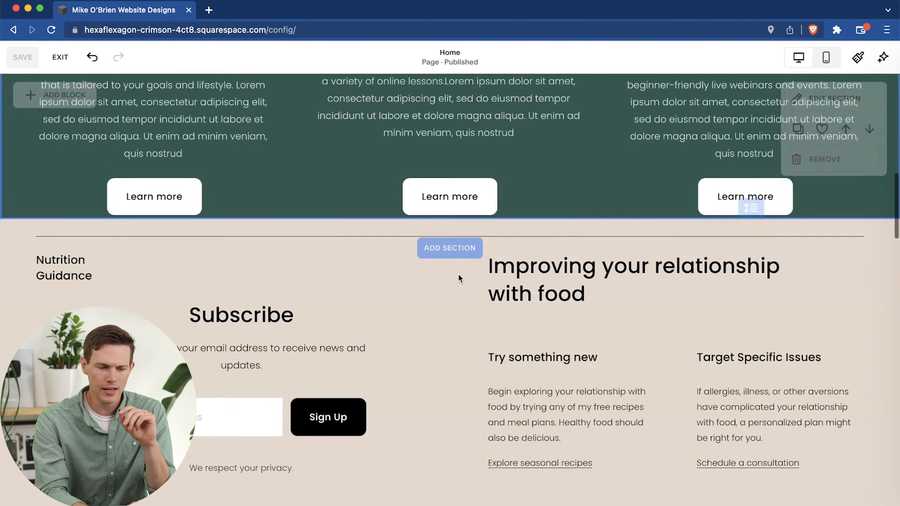
pyautogui.scroll(-10, 459, 276)
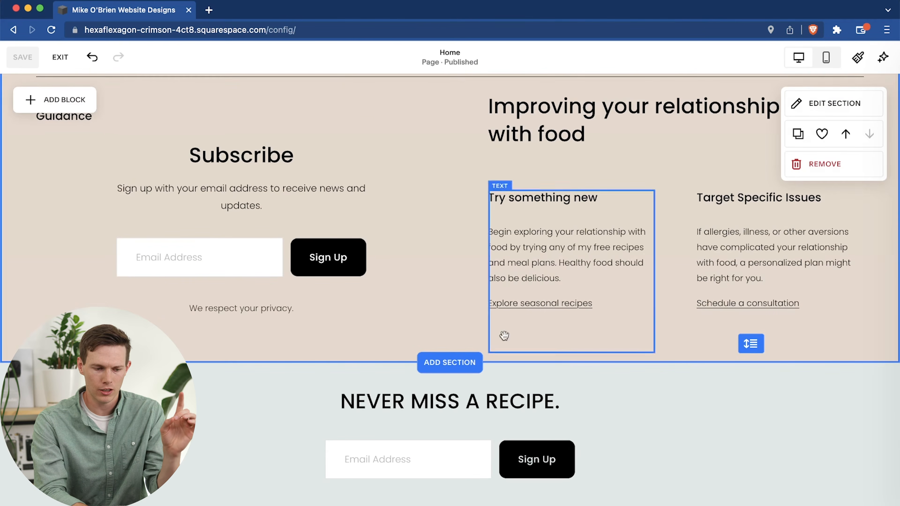
pyautogui.click(445, 394)
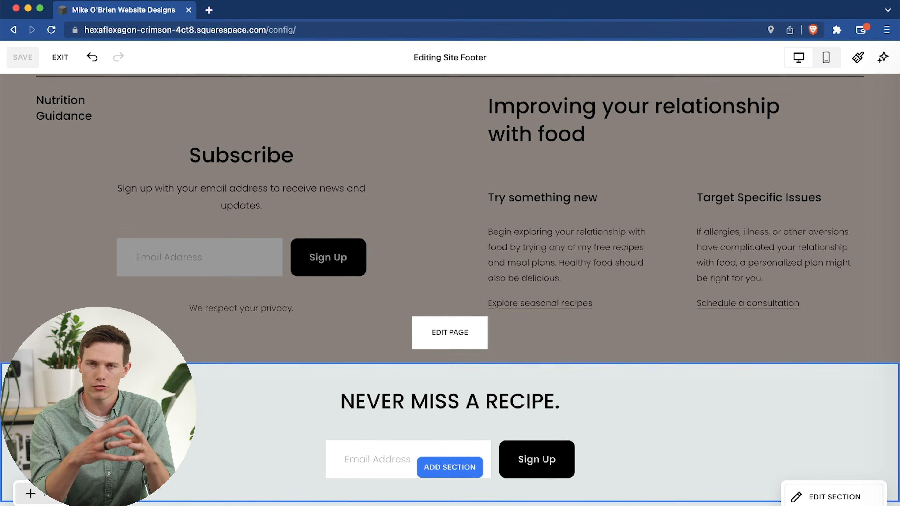
pyautogui.click(30, 493)
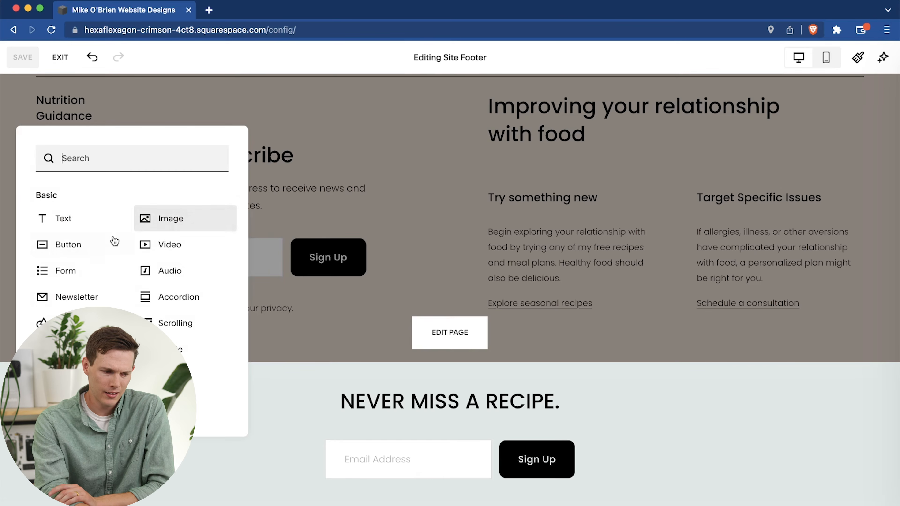
pyautogui.click(174, 220)
pyautogui.moveTo(173, 460); pyautogui.dragTo(106, 437)
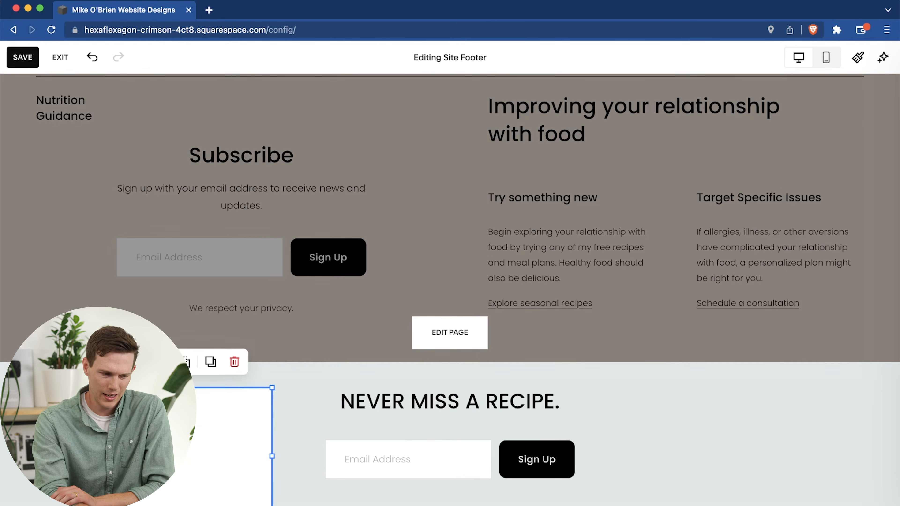
pyautogui.click(133, 362)
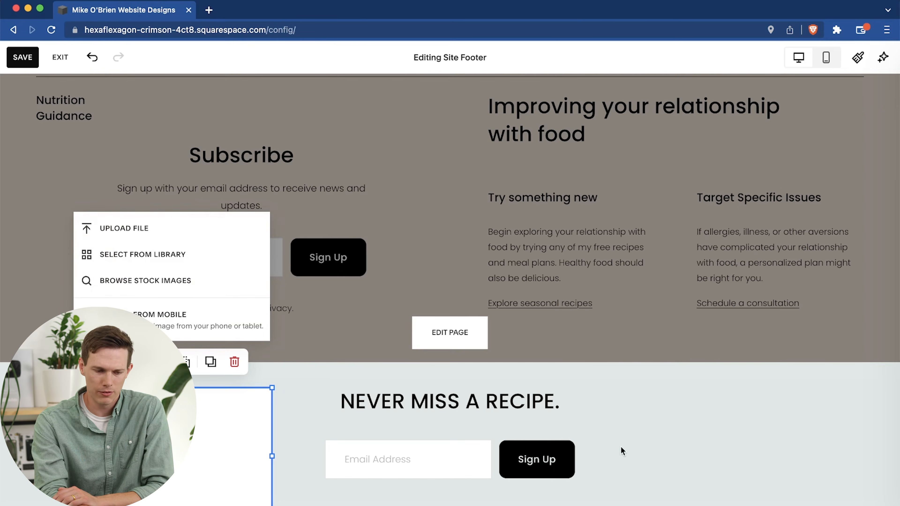
# Move the "NEVER MISS A RECIPE." newsletter block toward the right side of the footer.
pyautogui.moveTo(623, 451); pyautogui.dragTo(752, 433)
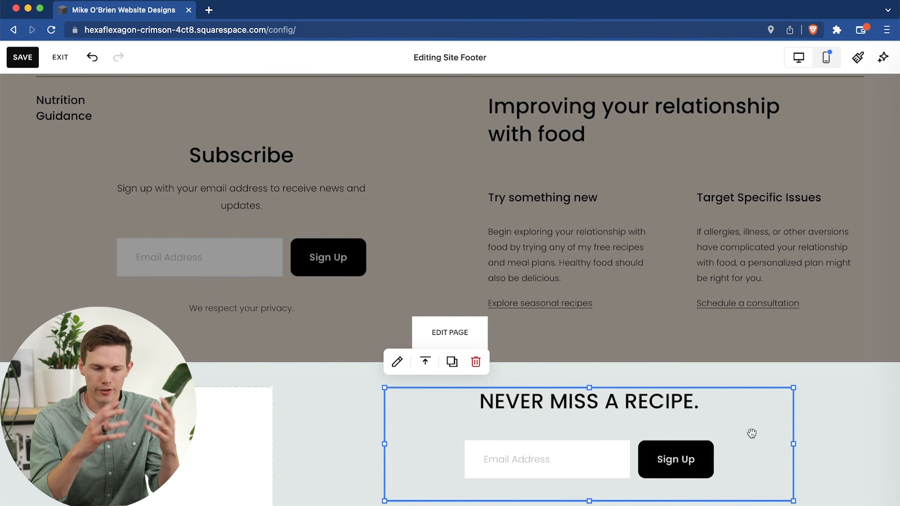
pyautogui.moveTo(751, 433); pyautogui.dragTo(786, 436)
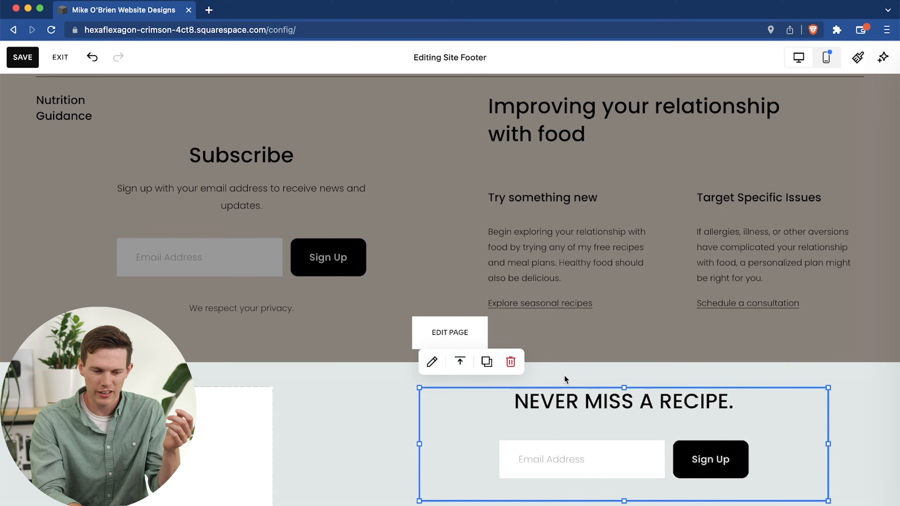
pyautogui.click(341, 392)
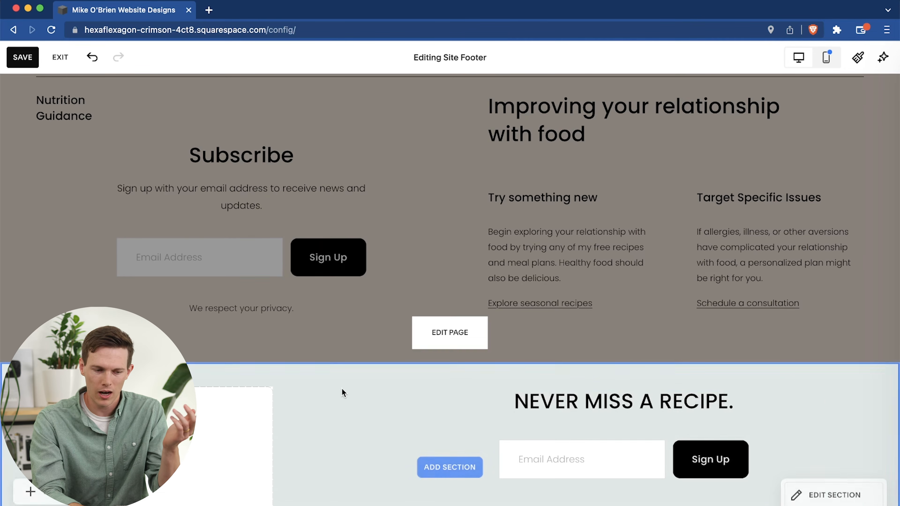
# Save the footer changes and exit the page editor.
pyautogui.click(22, 57)
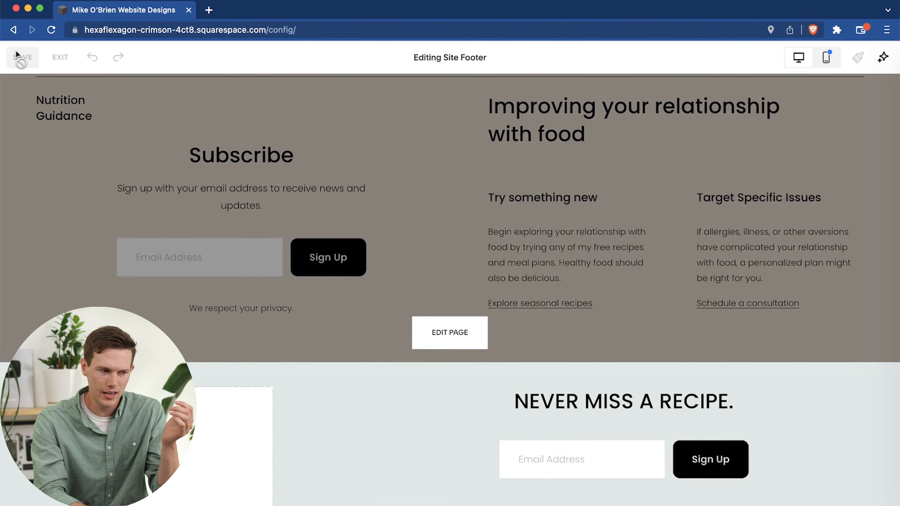
pyautogui.click(60, 57)
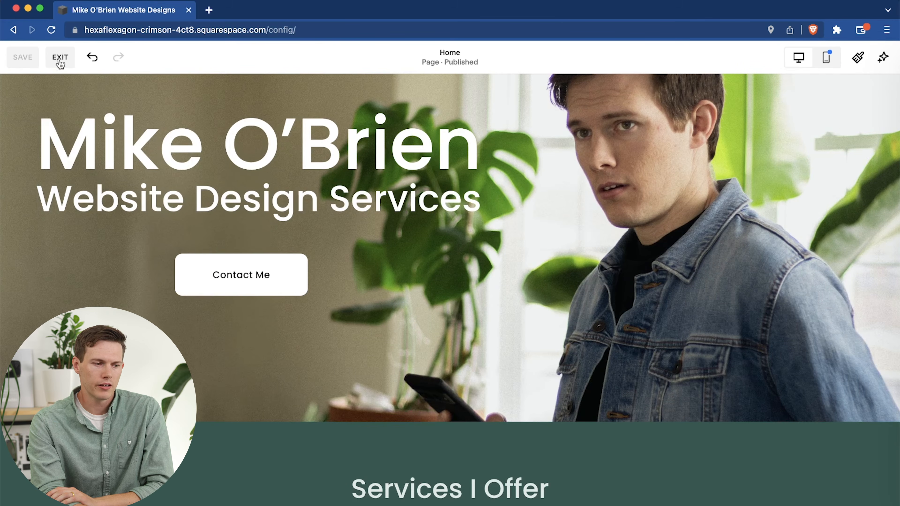
pyautogui.click(60, 57)
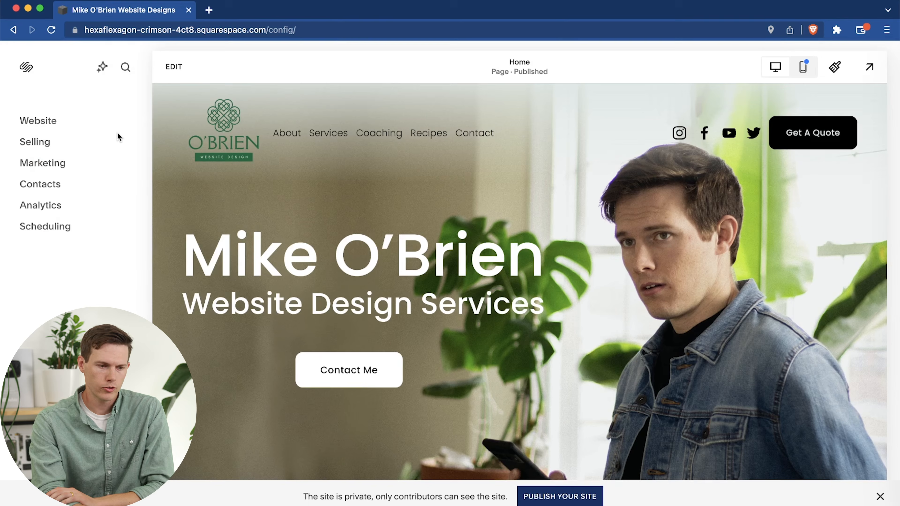
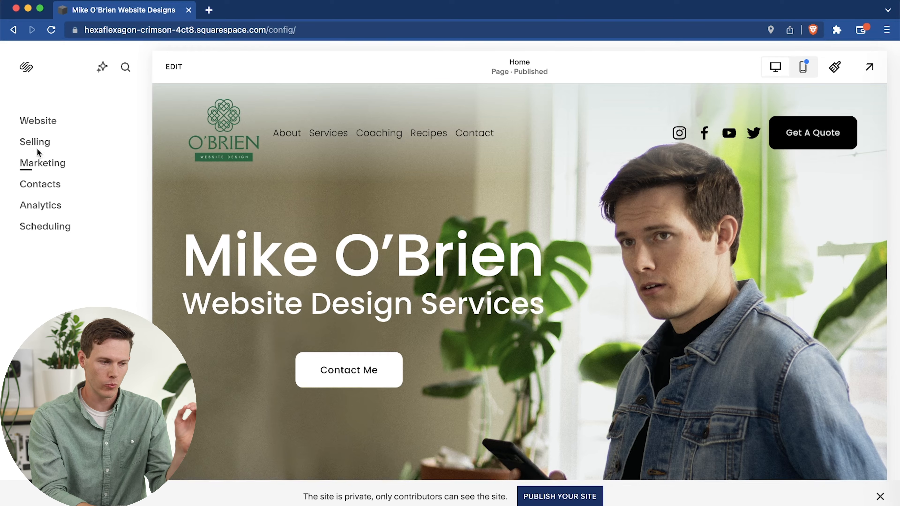
# Open the website's page list and move the Coaching page out of the main navigation into the Not Linked pages.
pyautogui.click(38, 122)
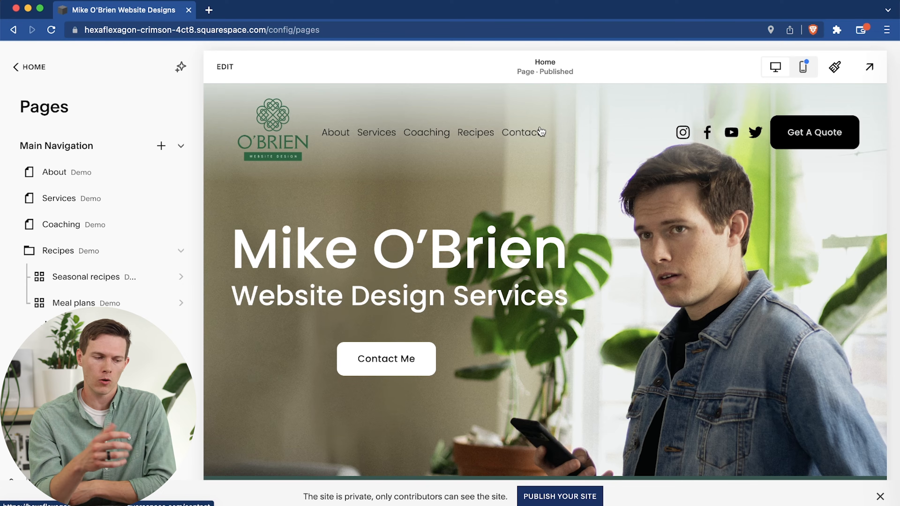
pyautogui.scroll(-2, 115, 268)
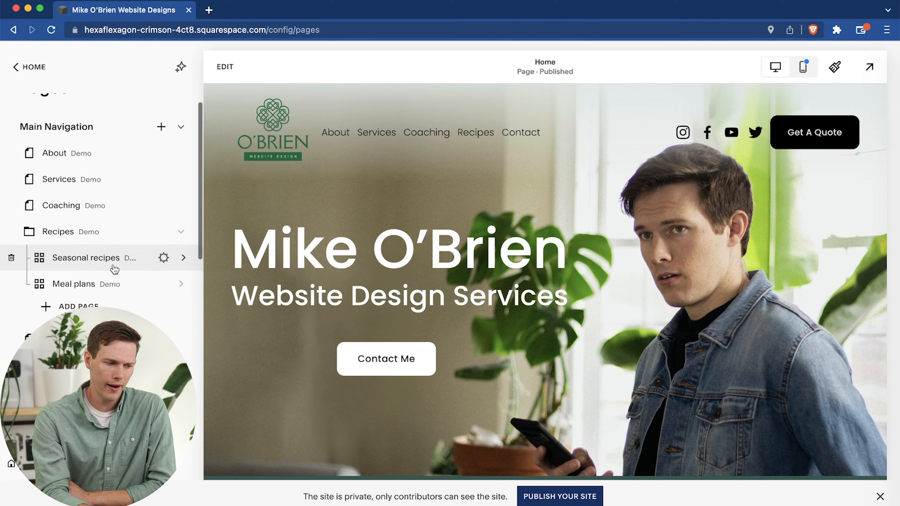
pyautogui.scroll(2, 114, 269)
pyautogui.scroll(-10, 84, 268)
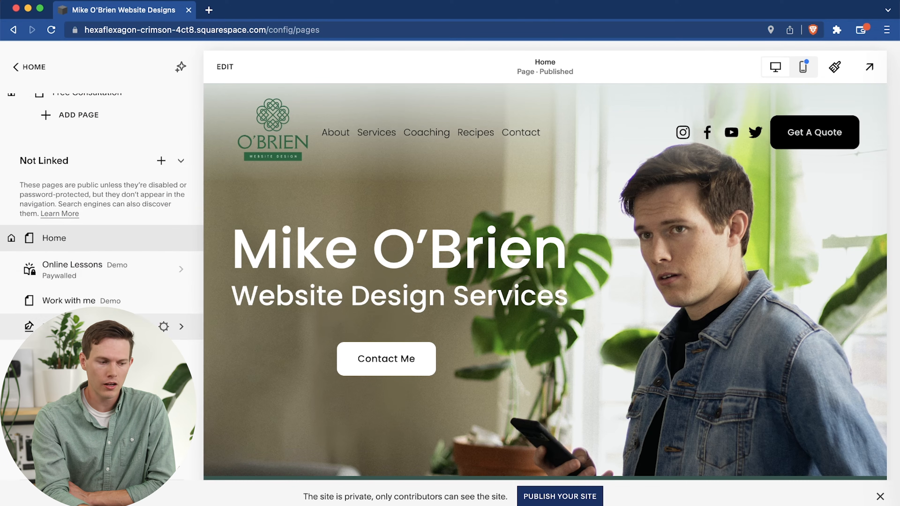
pyautogui.scroll(10, 99, 248)
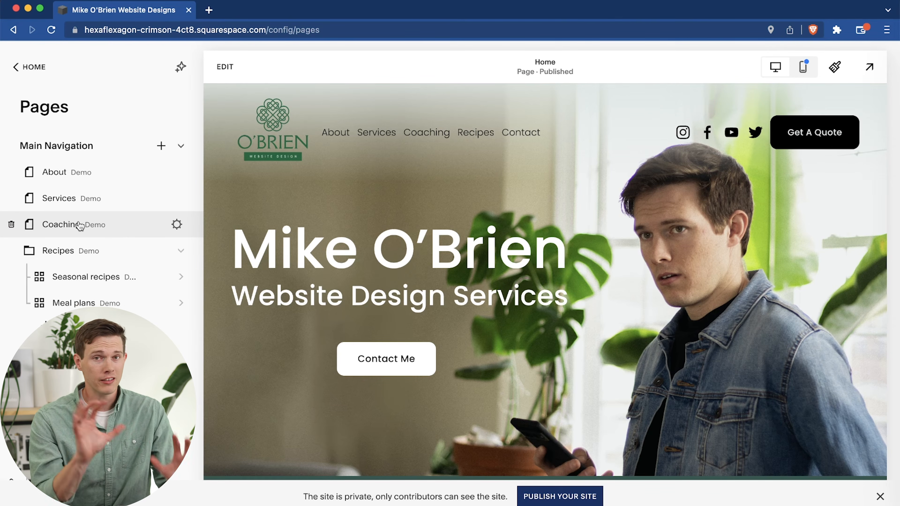
pyautogui.moveTo(79, 225); pyautogui.dragTo(117, 353)
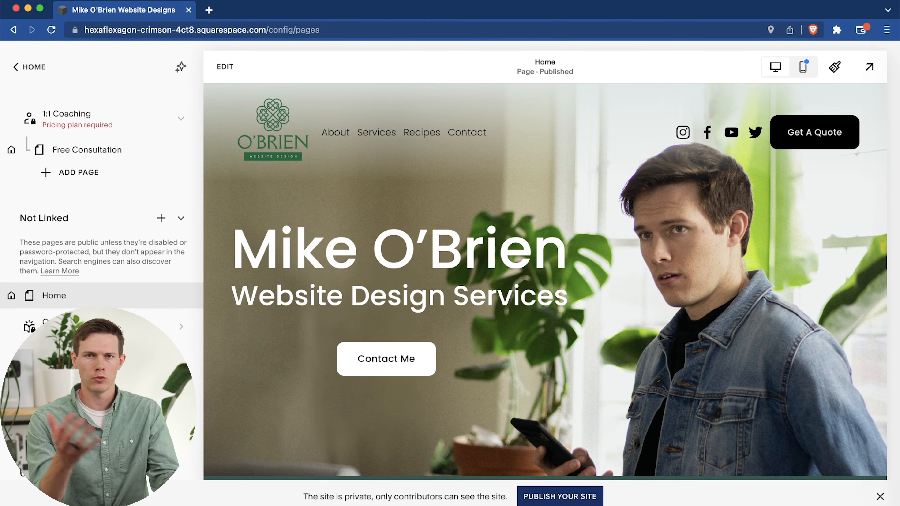
pyautogui.scroll(-2, 91, 296)
# Review the Services page, then delete both it and the Recipes folder from the main navigation.
pyautogui.scroll(10, 91, 295)
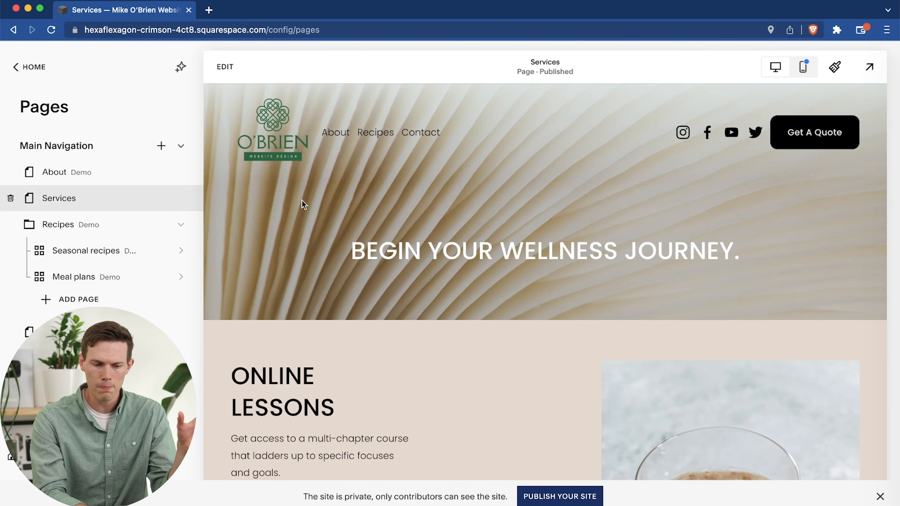
pyautogui.scroll(-5, 495, 316)
pyautogui.scroll(-10, 495, 315)
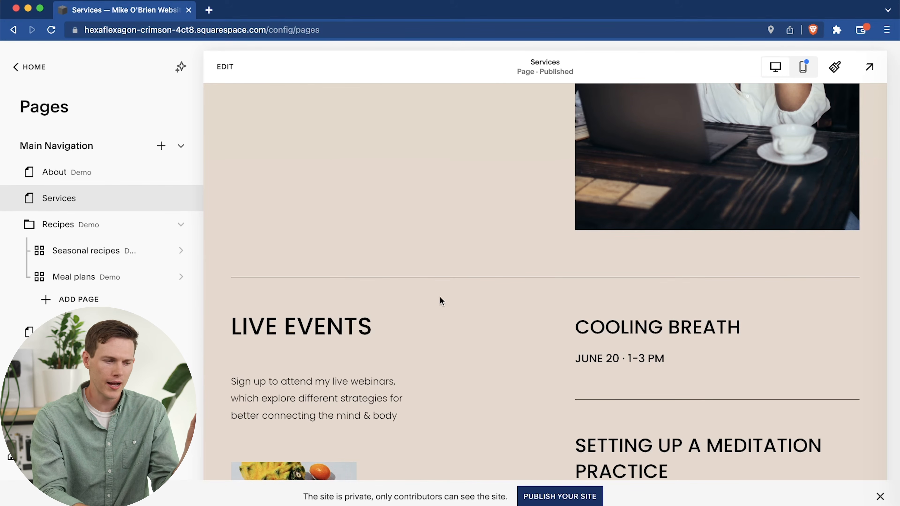
pyautogui.moveTo(178, 202)
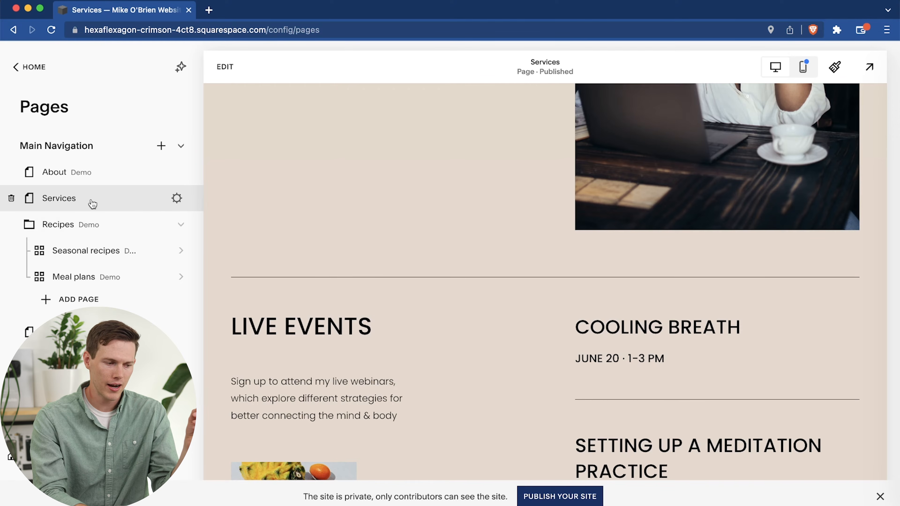
pyautogui.click(11, 199)
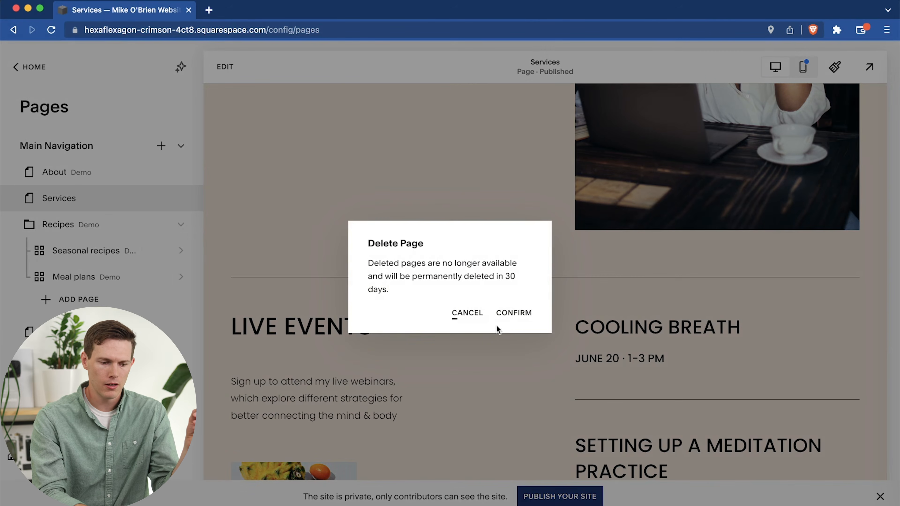
pyautogui.click(514, 313)
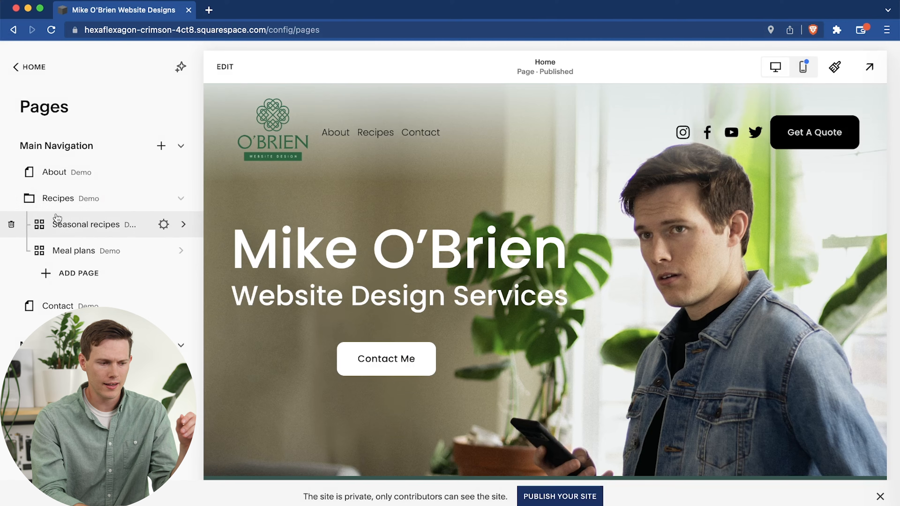
pyautogui.click(11, 198)
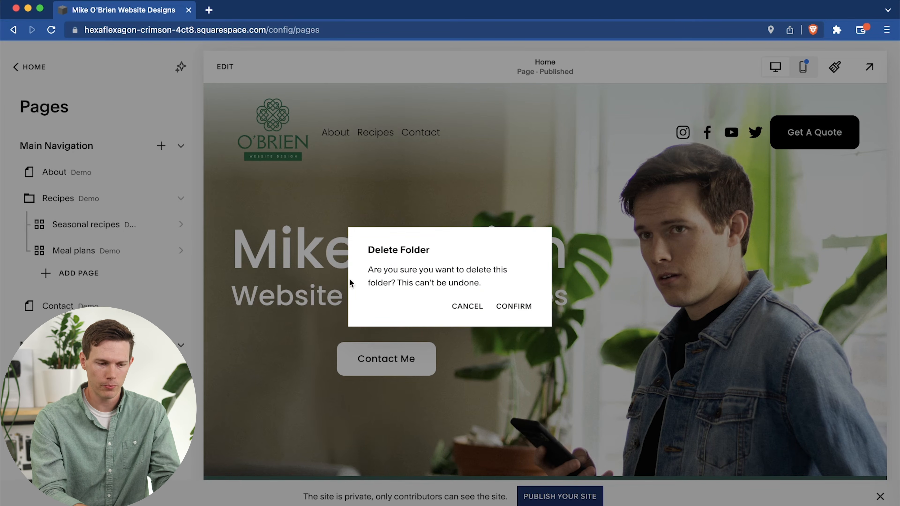
pyautogui.click(519, 309)
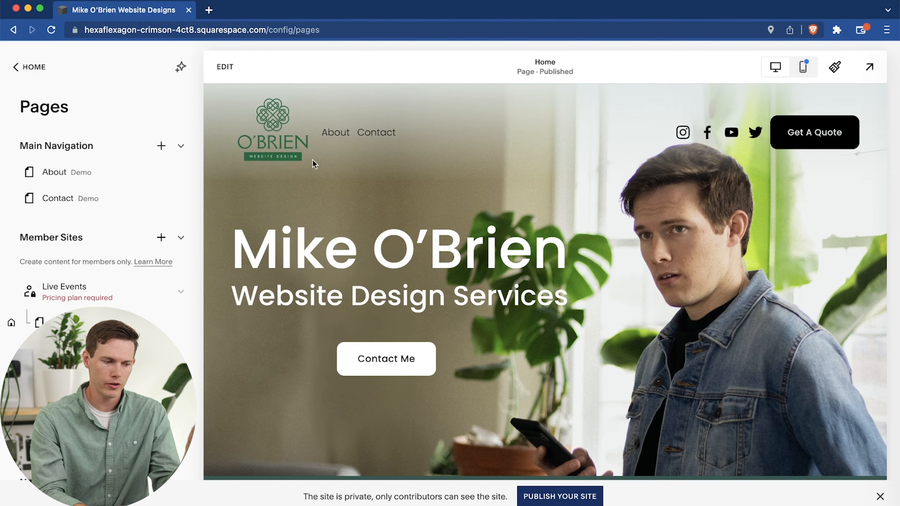
# Move the Blog posts page from the Not Linked pages into the main navigation below Contact.
pyautogui.scroll(-5, 106, 170)
pyautogui.scroll(-5, 107, 230)
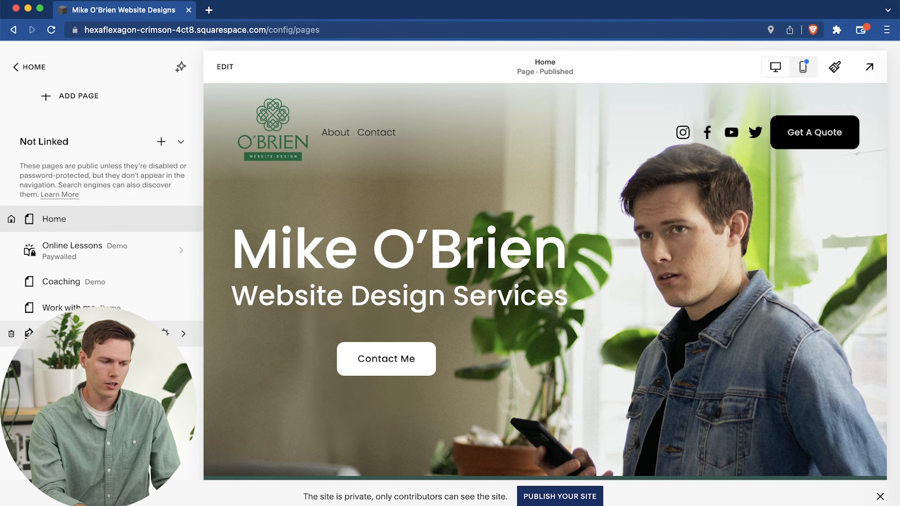
pyautogui.moveTo(89, 333); pyautogui.dragTo(97, 233)
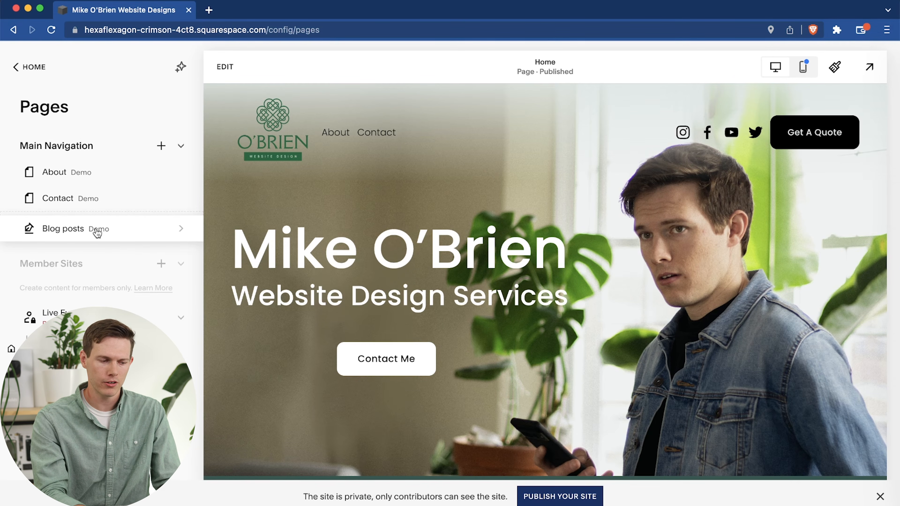
pyautogui.moveTo(97, 234); pyautogui.dragTo(97, 226)
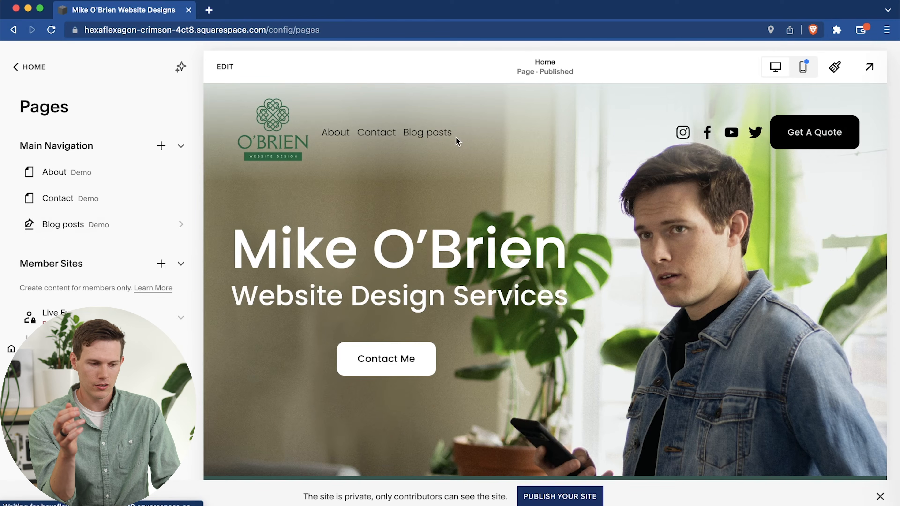
pyautogui.scroll(-3, 79, 266)
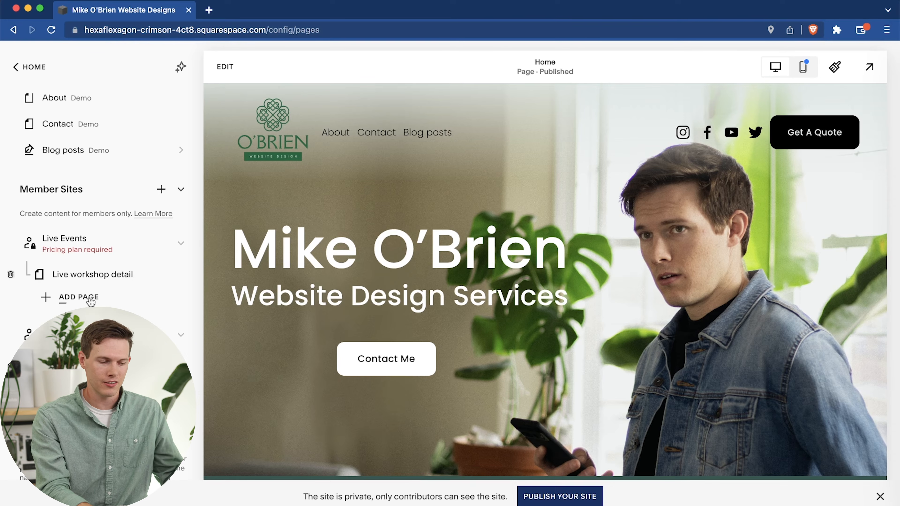
pyautogui.moveTo(126, 270)
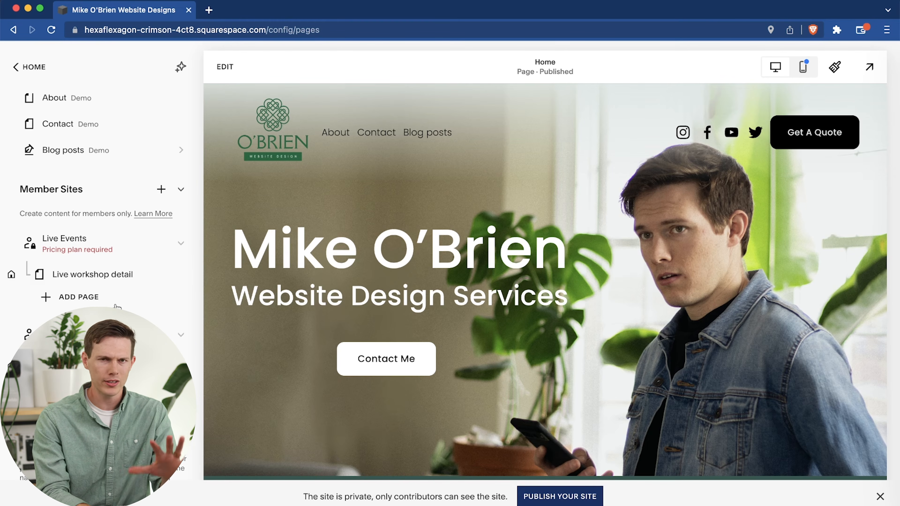
pyautogui.scroll(-3, 117, 306)
pyautogui.scroll(5, 117, 307)
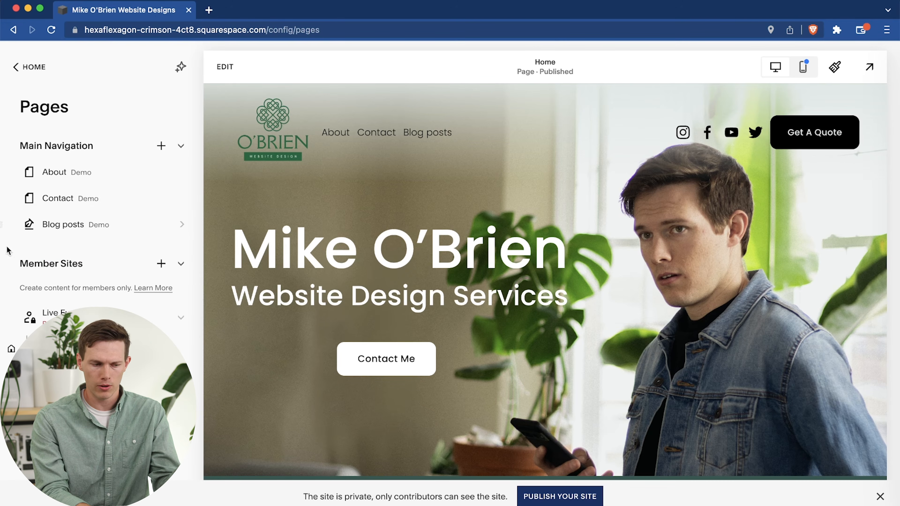
# Start a new link in the main navigation and title it "My eBook".
pyautogui.click(160, 152)
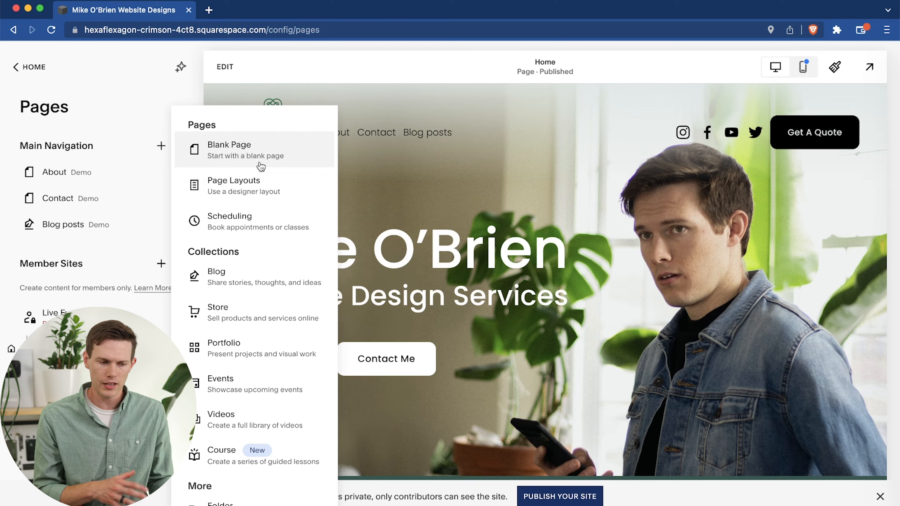
pyautogui.scroll(-2, 261, 167)
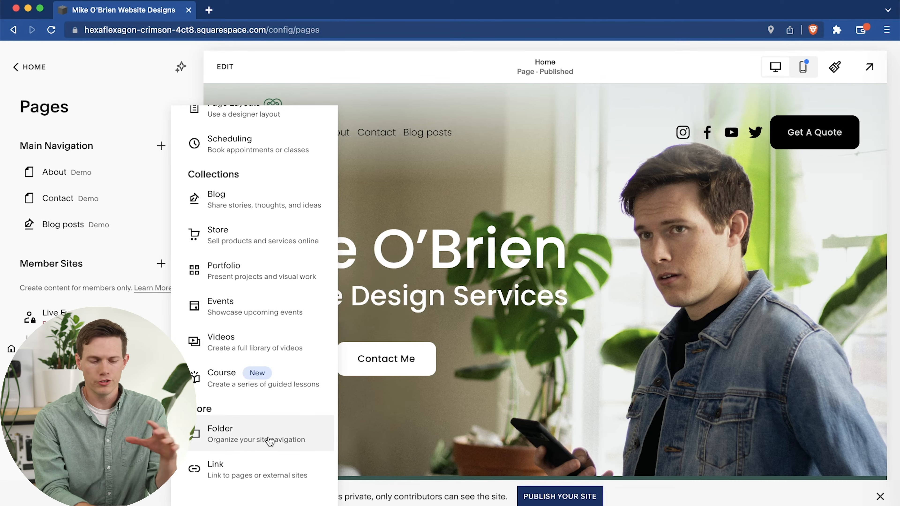
pyautogui.click(263, 468)
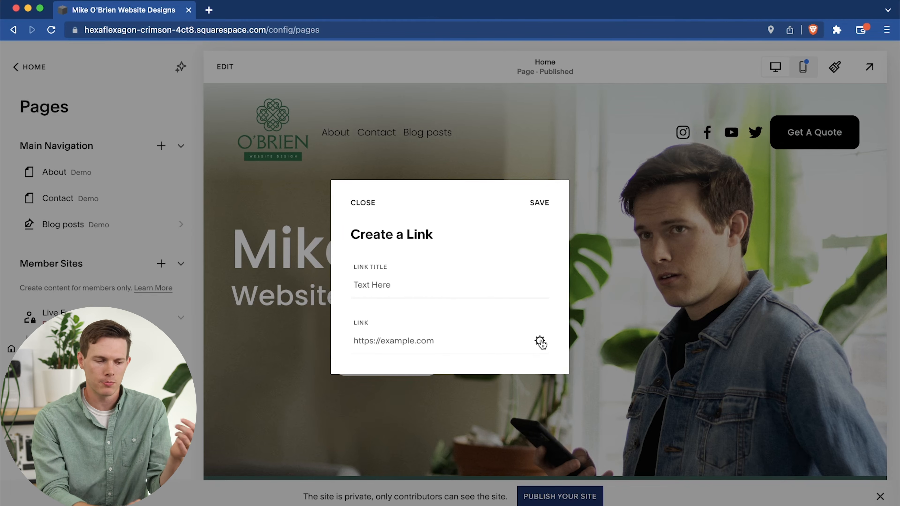
pyautogui.click(421, 279)
pyautogui.write('My ')
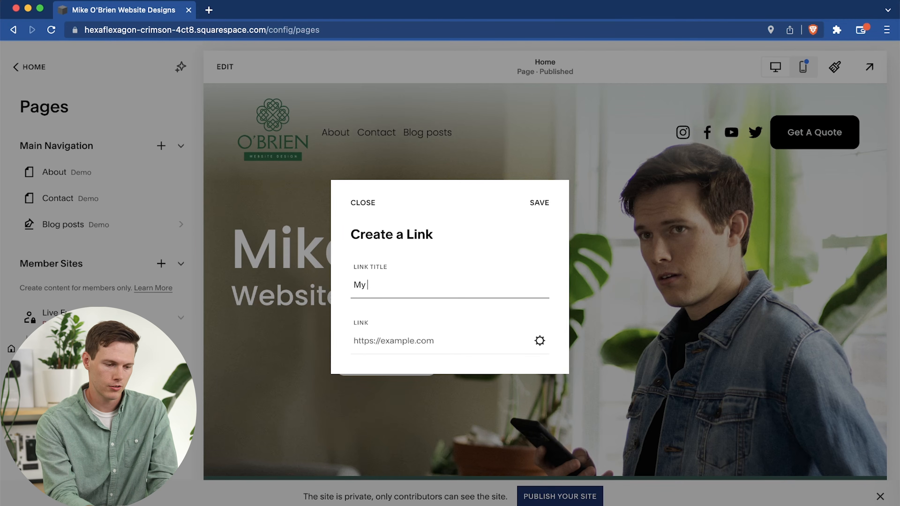
pyautogui.write('eBook')
# Point the link to an uploaded file, "barber shop round black minimalist.png", set it to open in a new window, and save it.
pyautogui.click(467, 341)
pyautogui.click(542, 344)
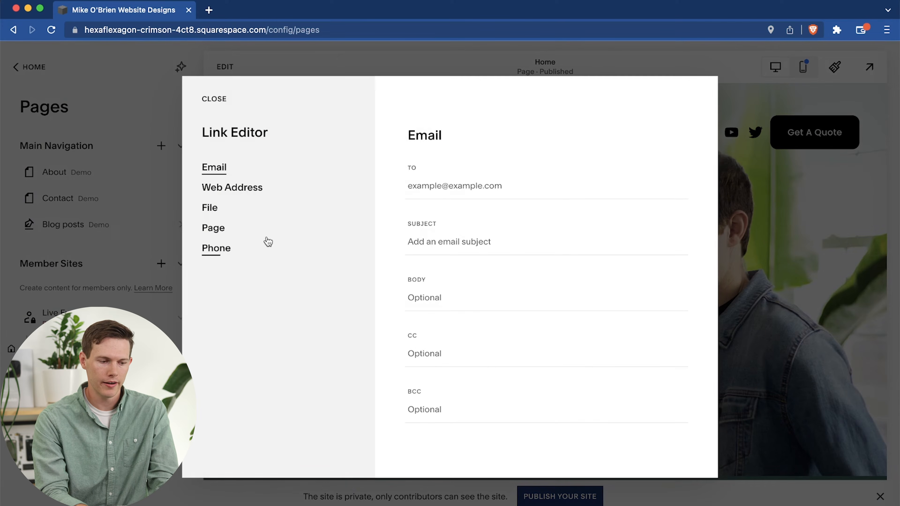
pyautogui.click(209, 211)
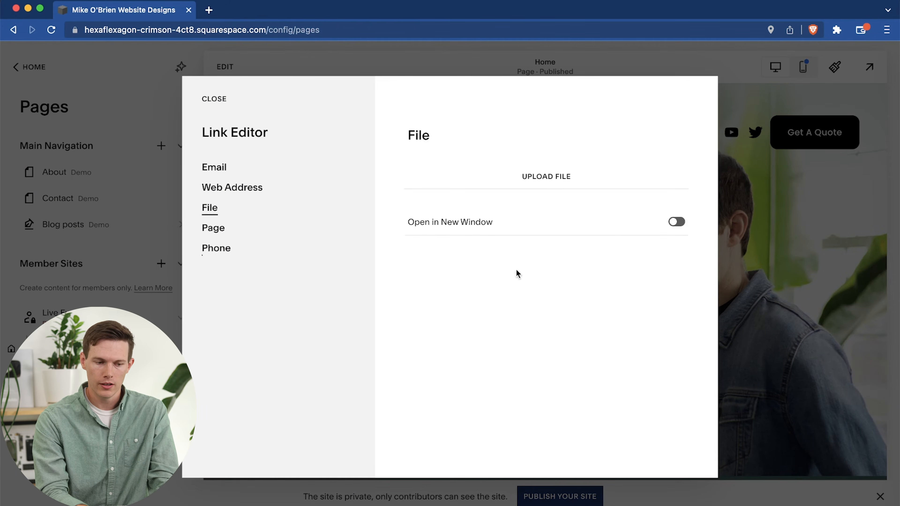
pyautogui.click(677, 222)
pyautogui.click(547, 179)
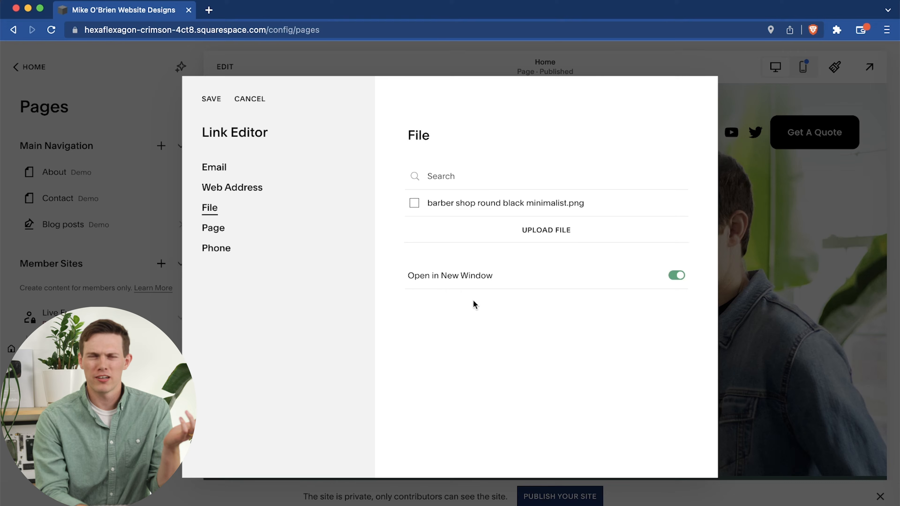
pyautogui.click(209, 101)
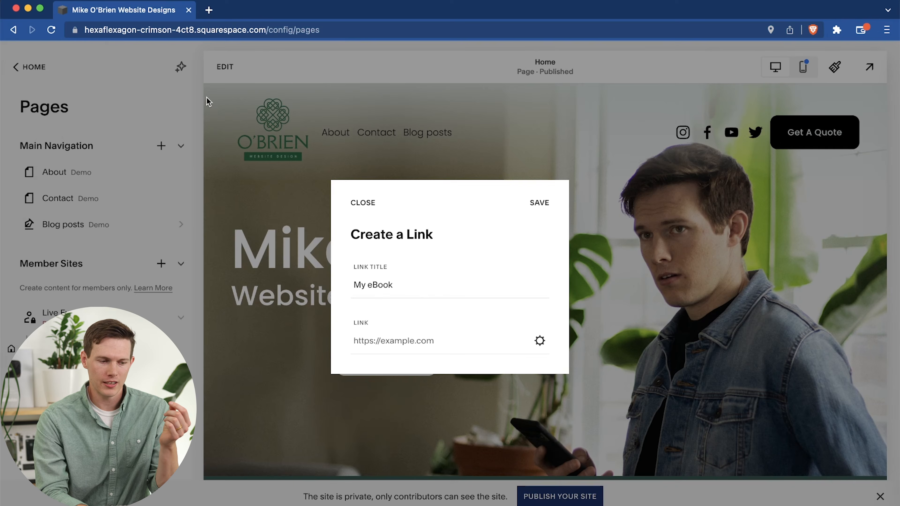
pyautogui.click(541, 212)
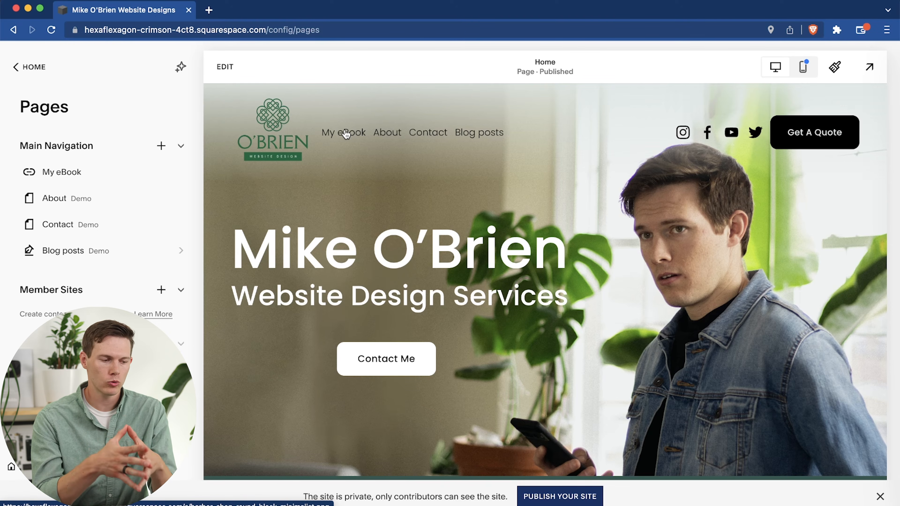
# Start adding a scheduling page to the Not Linked pages.
pyautogui.click(160, 151)
pyautogui.click(94, 127)
pyautogui.scroll(-10, 149, 311)
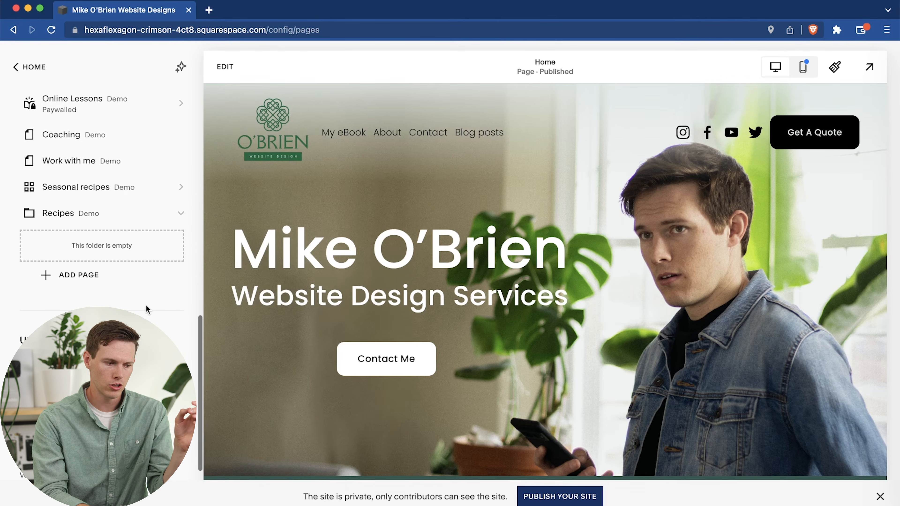
pyautogui.scroll(1, 146, 307)
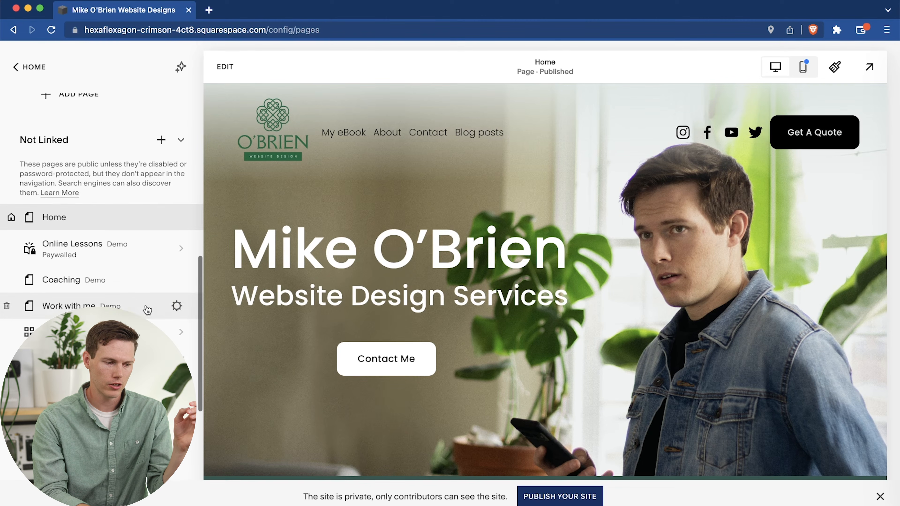
pyautogui.click(161, 140)
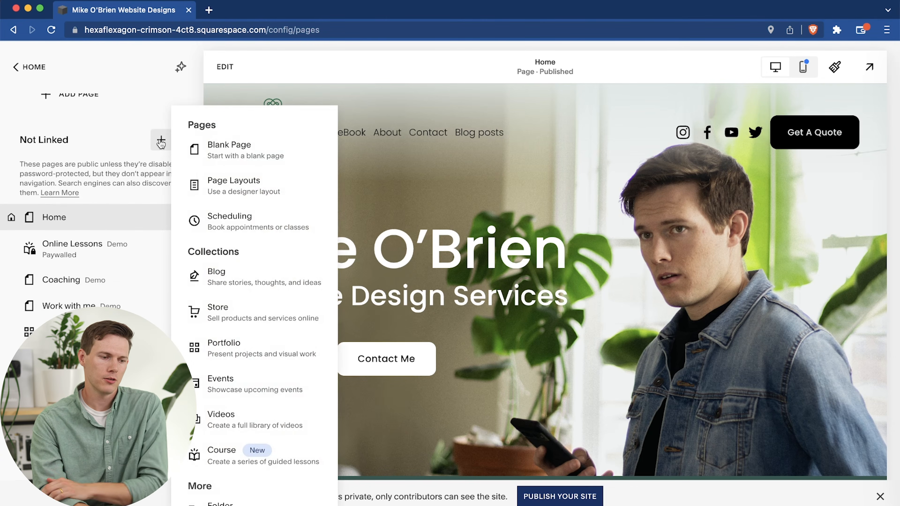
pyautogui.click(314, 226)
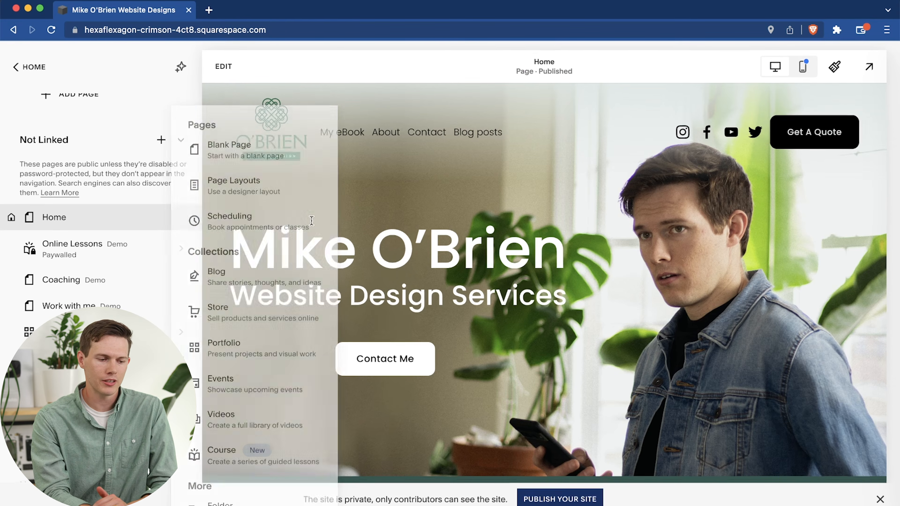
# Examine the available "Book an appointment." layouts for the scheduling page.
pyautogui.scroll(-8, 565, 270)
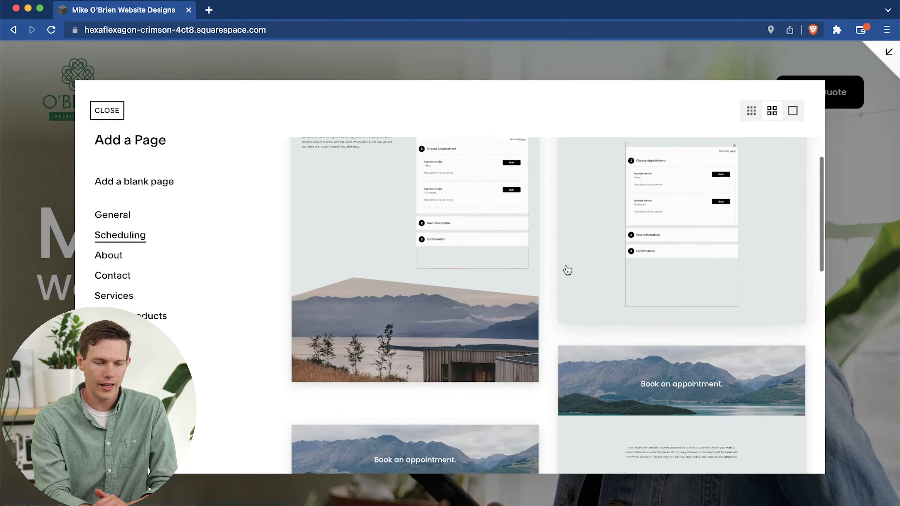
pyautogui.scroll(-8, 567, 270)
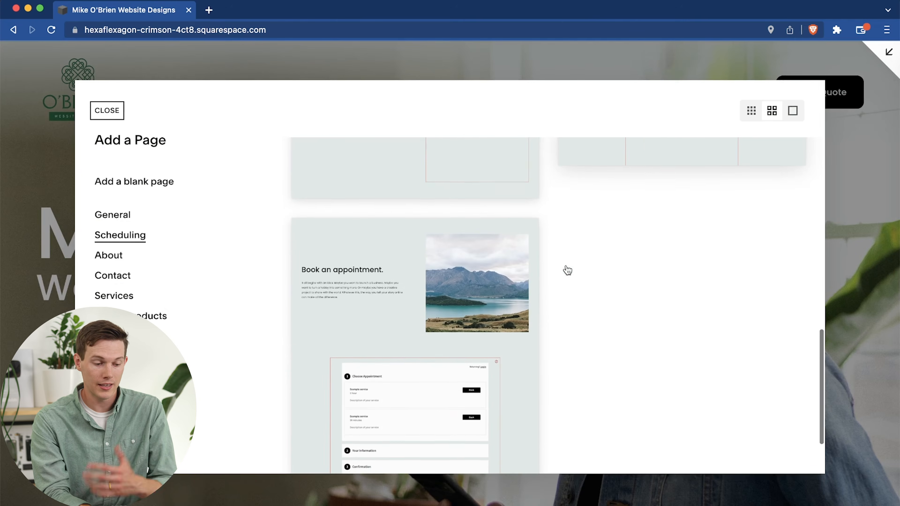
pyautogui.scroll(12, 566, 266)
pyautogui.scroll(-3, 566, 269)
pyautogui.scroll(3, 567, 269)
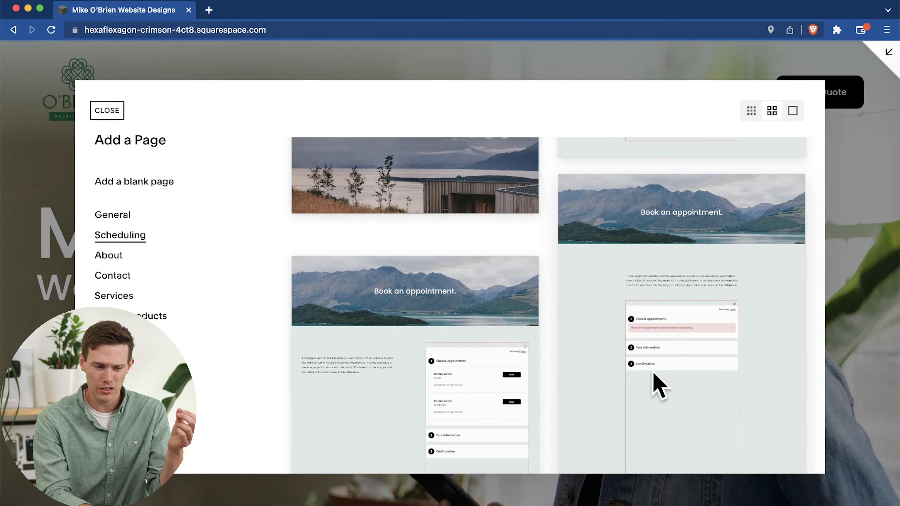
pyautogui.scroll(-5, 652, 377)
pyautogui.scroll(-3, 492, 308)
pyautogui.scroll(15, 492, 309)
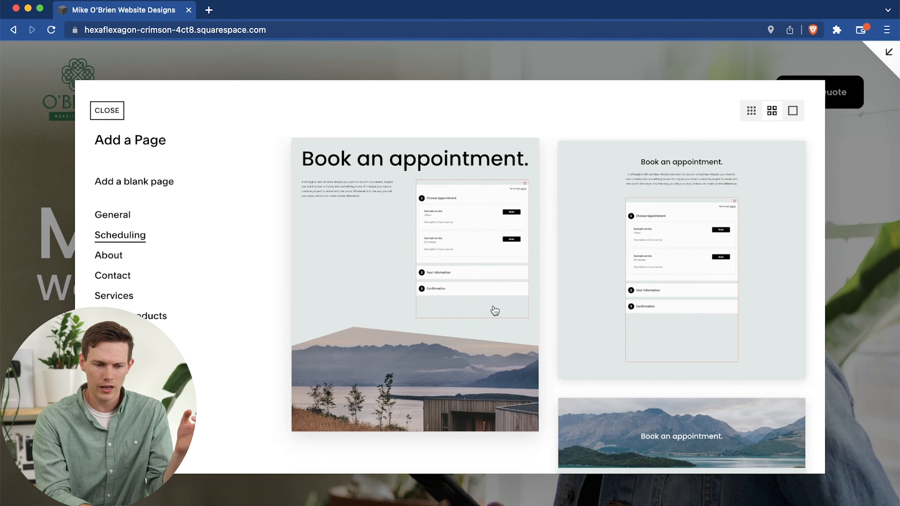
# Add the scheduling page layout with the full-width mountain lake banner to Not Linked and title it "Book An Call".
pyautogui.scroll(-10, 493, 310)
pyautogui.click(466, 368)
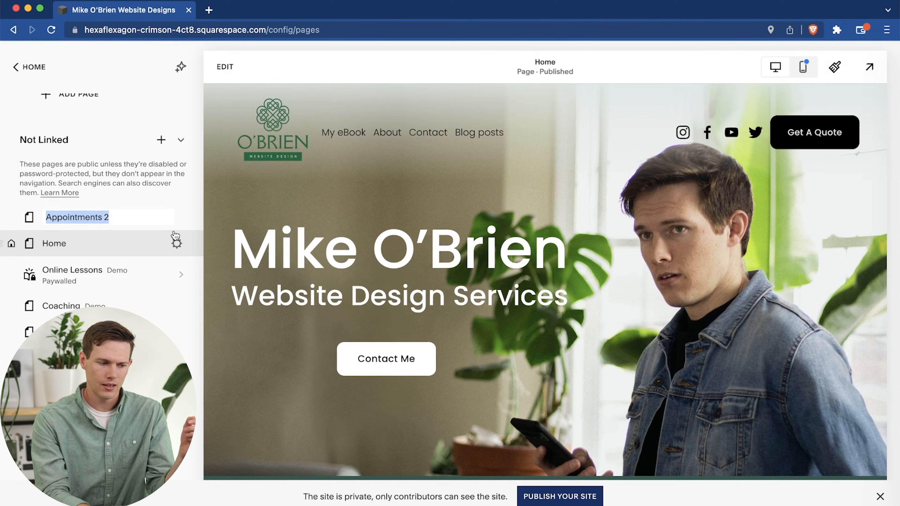
pyautogui.click(137, 217)
pyautogui.press('super+a')
pyautogui.write('Book')
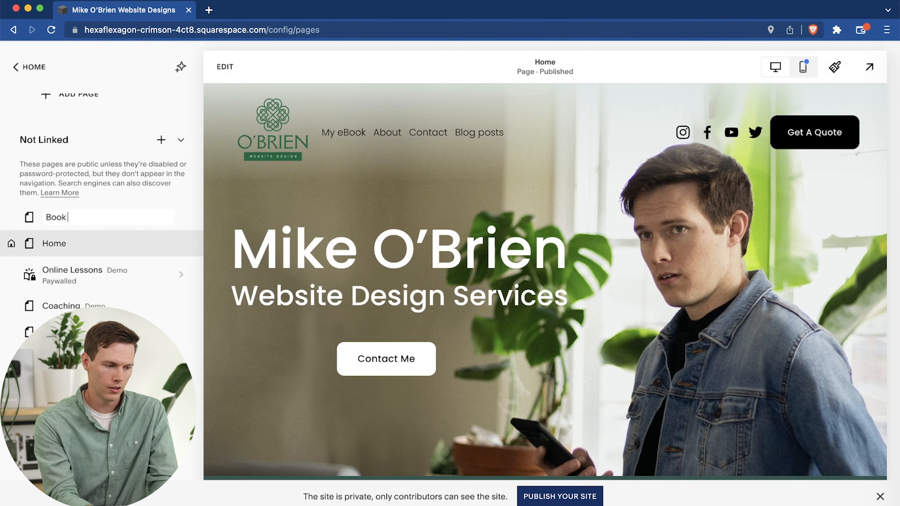
pyautogui.write(' An Appointmen')
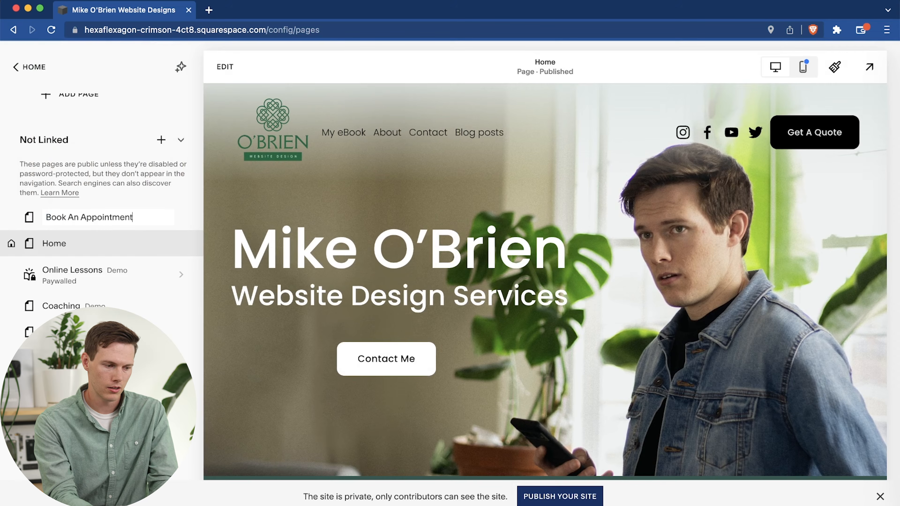
pyautogui.write('t')
pyautogui.doubleClick(81, 216)
pyautogui.write('Call')
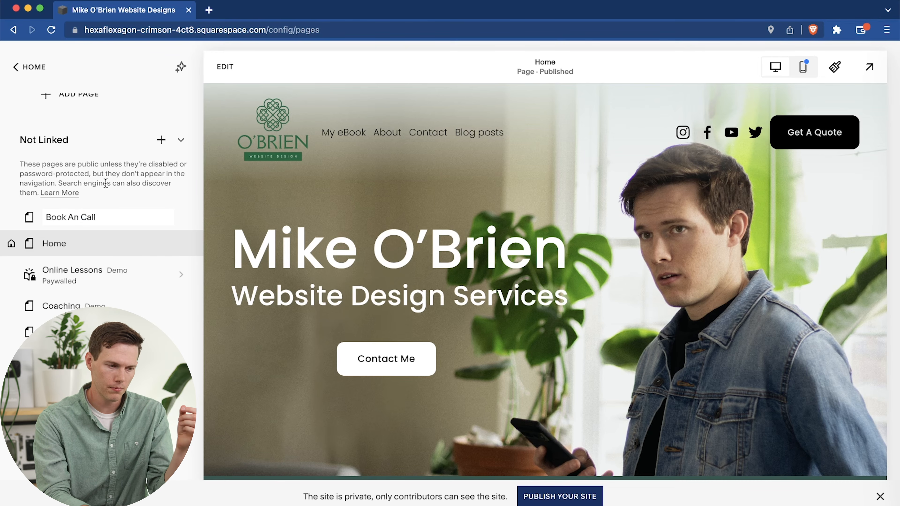
pyautogui.press('Return')
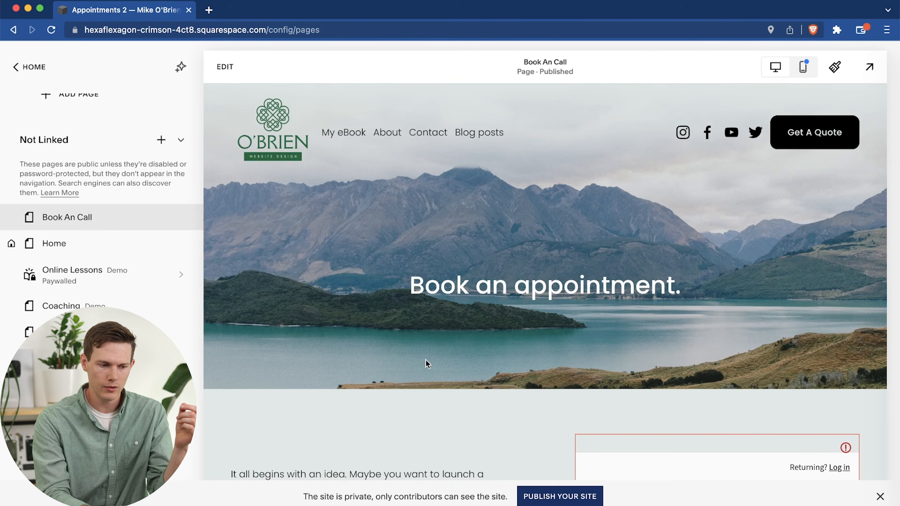
# Examine the Book An Call page's intro text, its scheduling block and the block's notice about connecting to Scheduling.
pyautogui.scroll(-3, 426, 360)
pyautogui.scroll(-9, 425, 360)
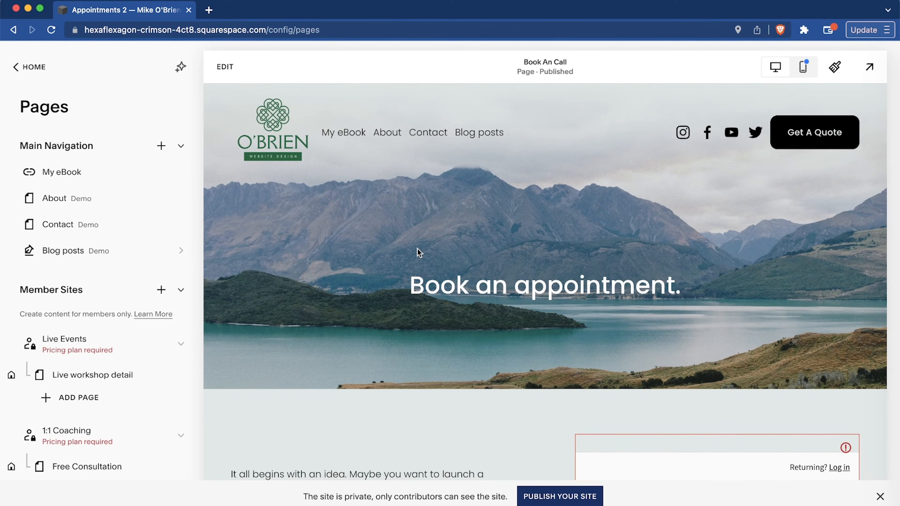
pyautogui.scroll(-3, 378, 335)
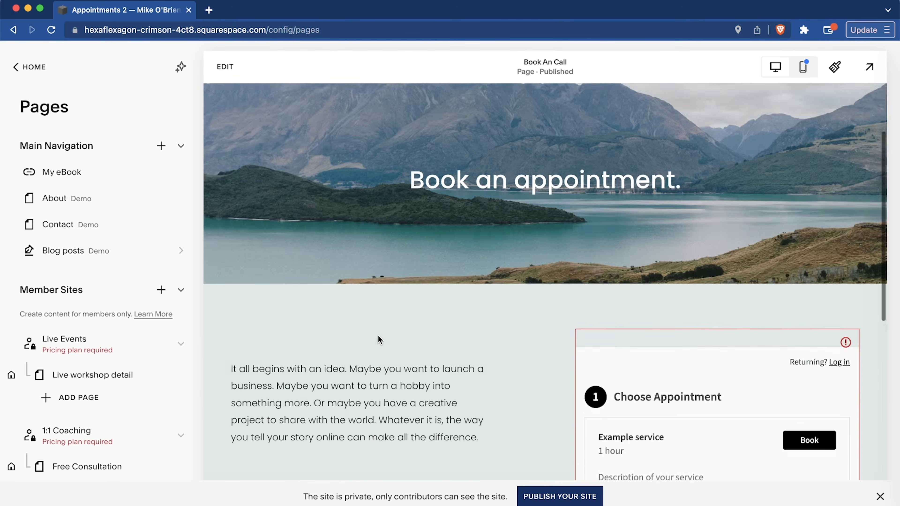
pyautogui.scroll(-5, 378, 336)
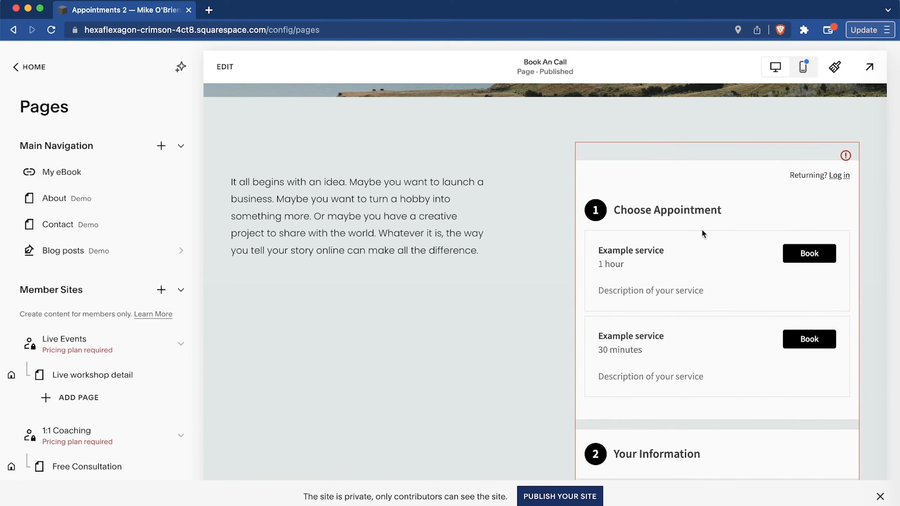
pyautogui.click(846, 156)
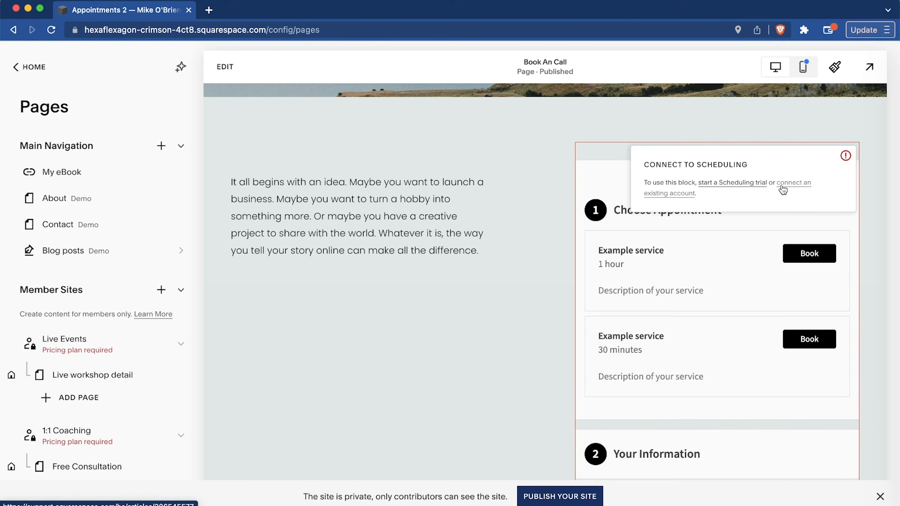
pyautogui.scroll(-4, 354, 327)
pyautogui.scroll(-2, 354, 327)
pyautogui.scroll(11, 354, 326)
pyautogui.scroll(-5, 355, 326)
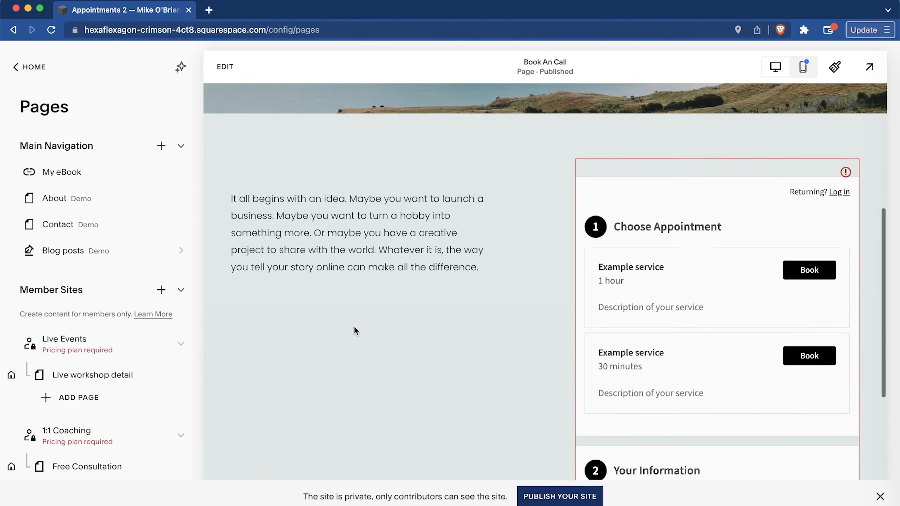
pyautogui.scroll(-1, 354, 326)
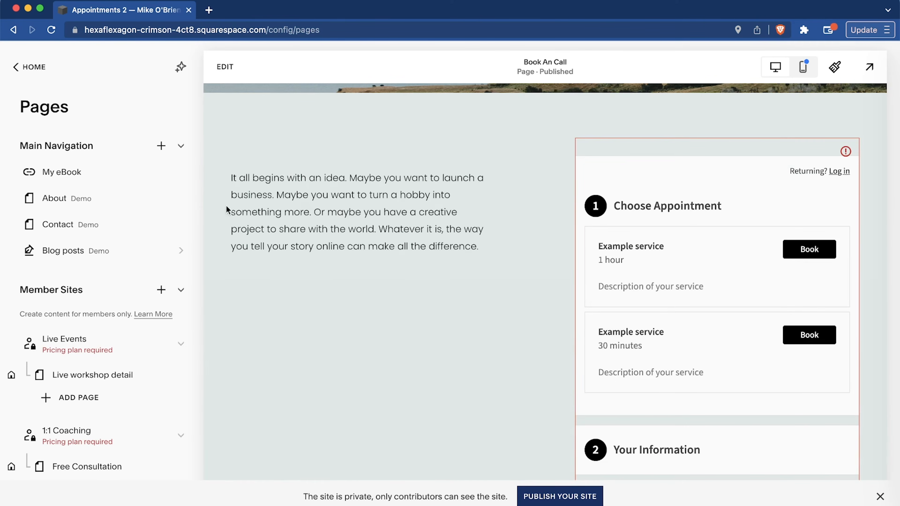
pyautogui.scroll(-3, 316, 323)
pyautogui.scroll(4, 317, 322)
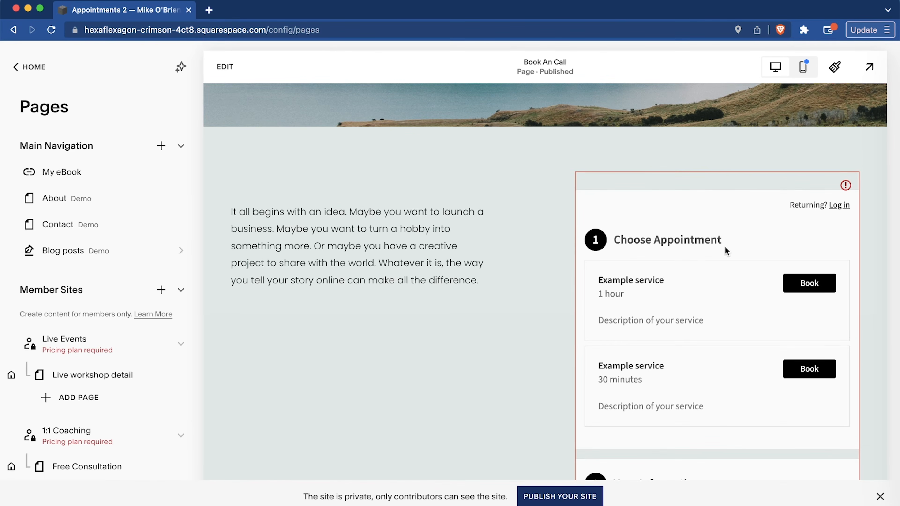
# Start a Scheduling trial from the booking block's connection notice, and return to the Book An Call page.
pyautogui.moveTo(845, 192)
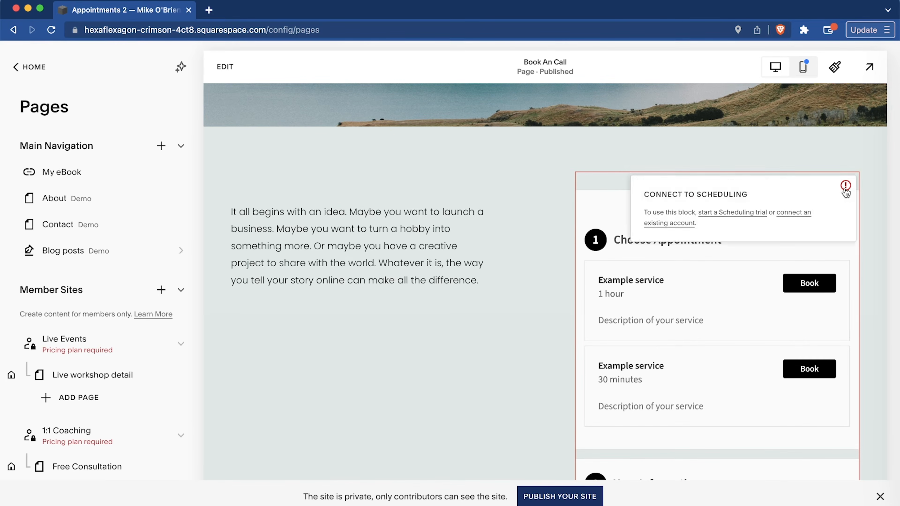
pyautogui.click(707, 214)
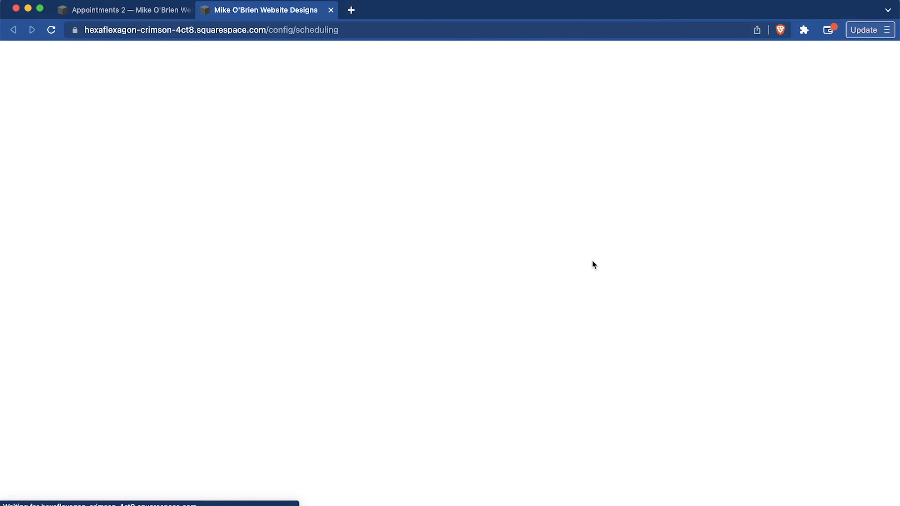
pyautogui.press('super+w')
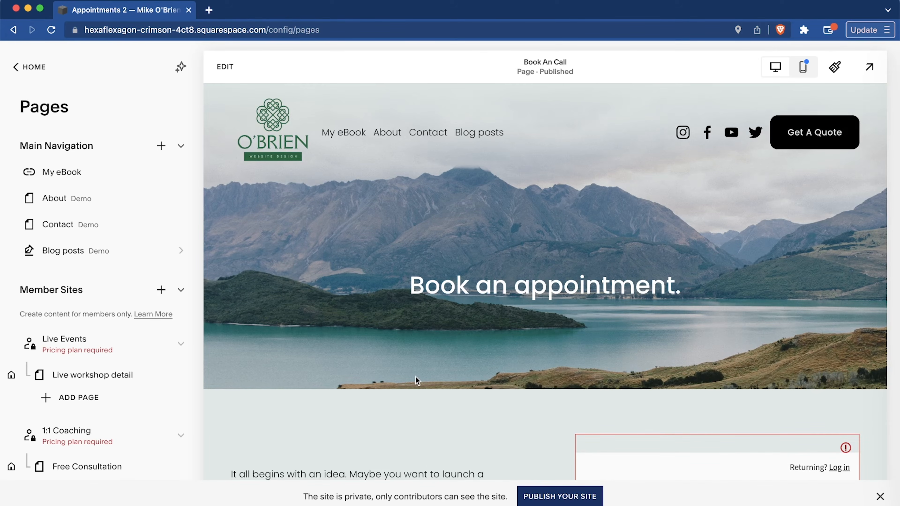
pyautogui.scroll(-7, 416, 380)
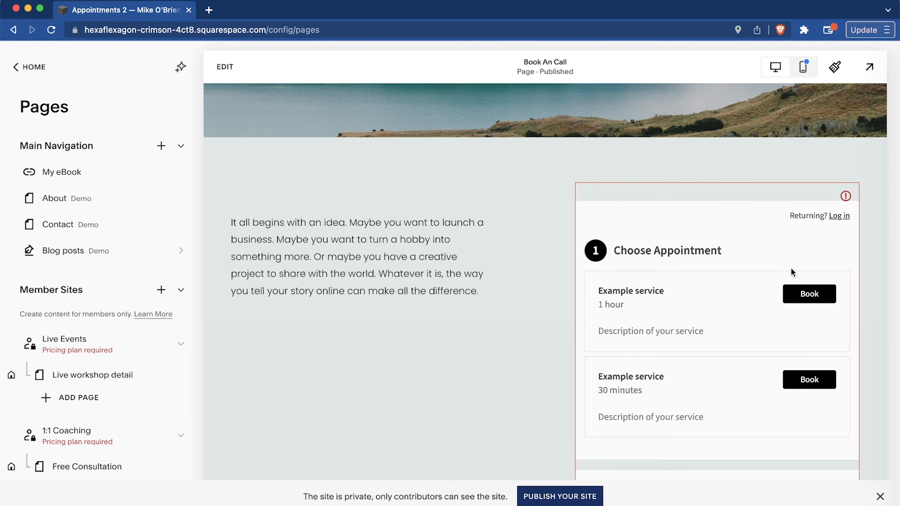
pyautogui.moveTo(845, 196)
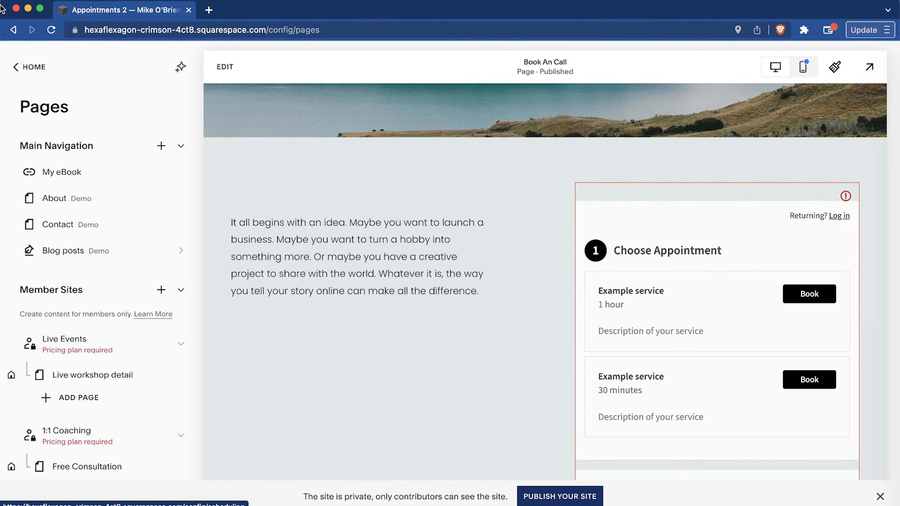
# Open the site's Scheduling setup and complete its first page with the prefilled business name and no custom page URL.
pyautogui.click(34, 67)
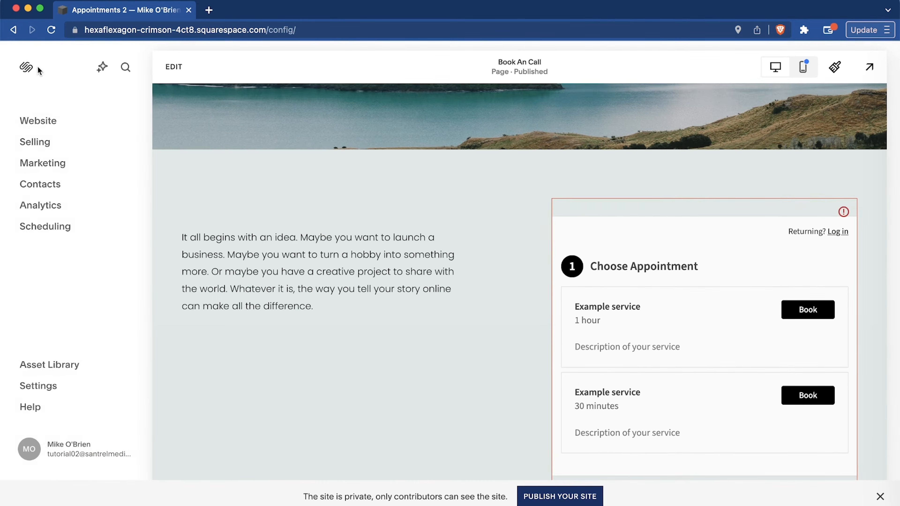
pyautogui.click(45, 229)
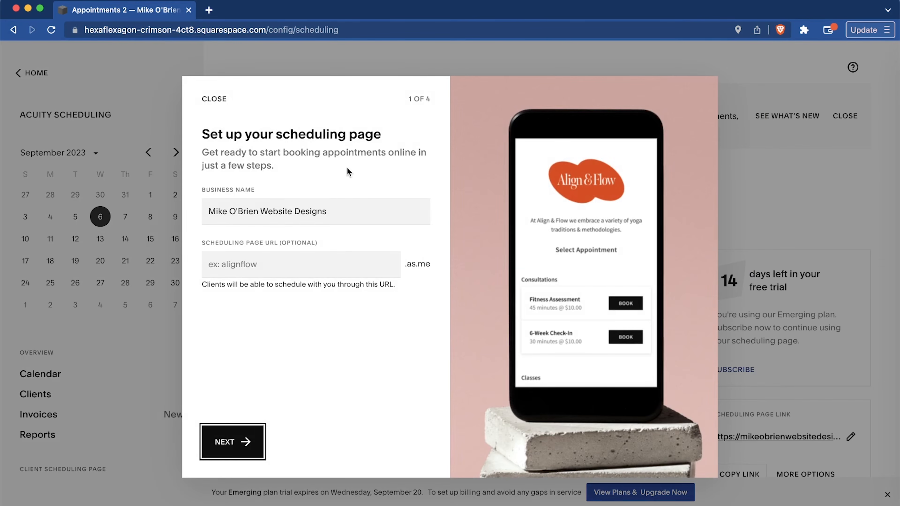
pyautogui.click(307, 212)
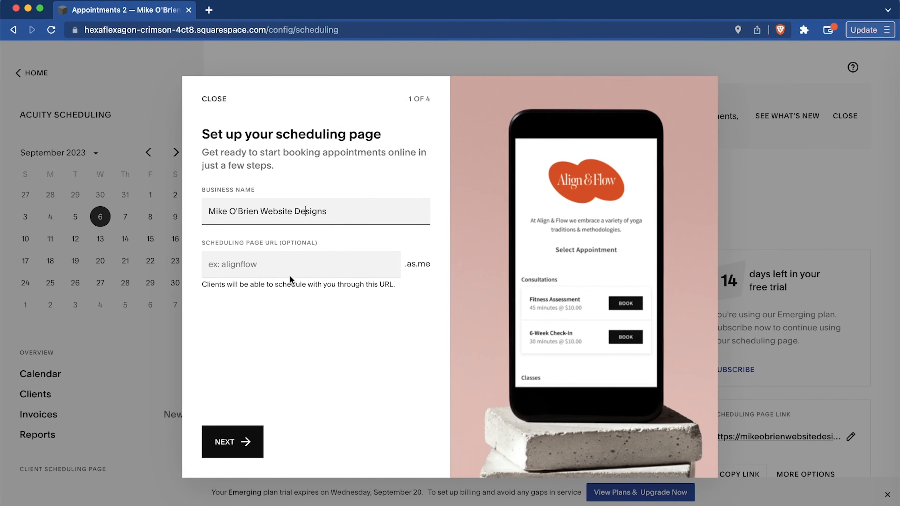
pyautogui.click(289, 266)
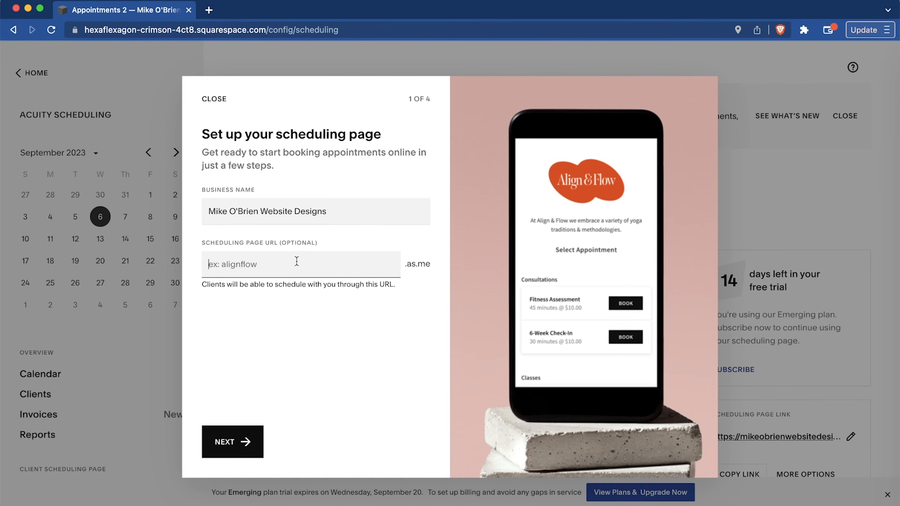
pyautogui.click(236, 443)
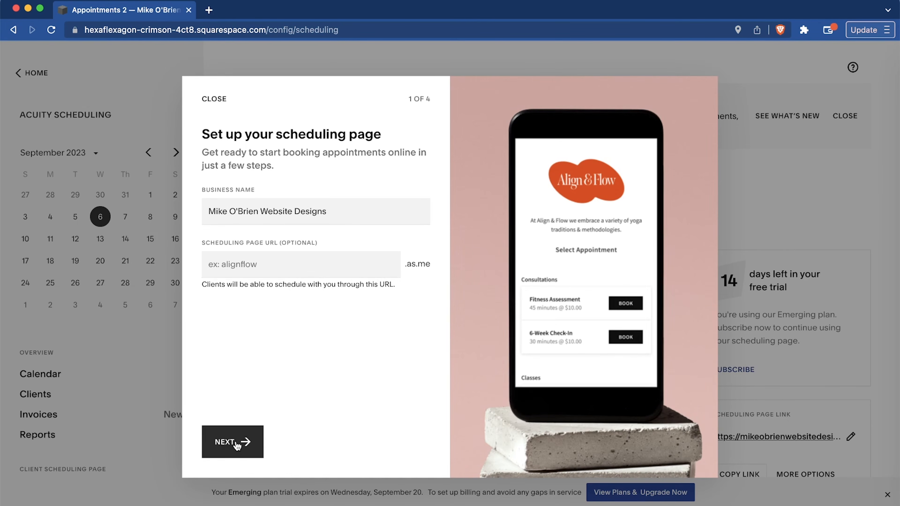
# Set up the first appointment type as a 1:1 "Consultation" lasting 30 minutes at $50, and continue to availability.
pyautogui.click(401, 210)
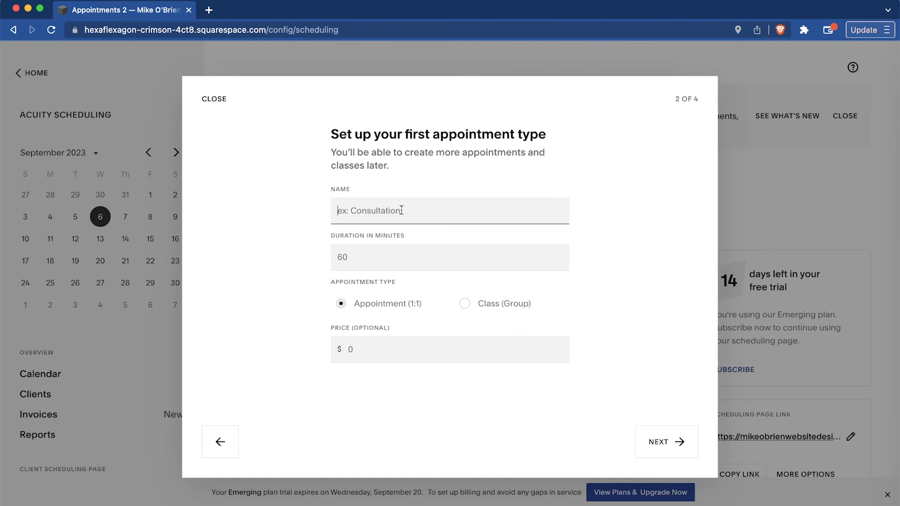
pyautogui.write('Consultation')
pyautogui.press('Tab')
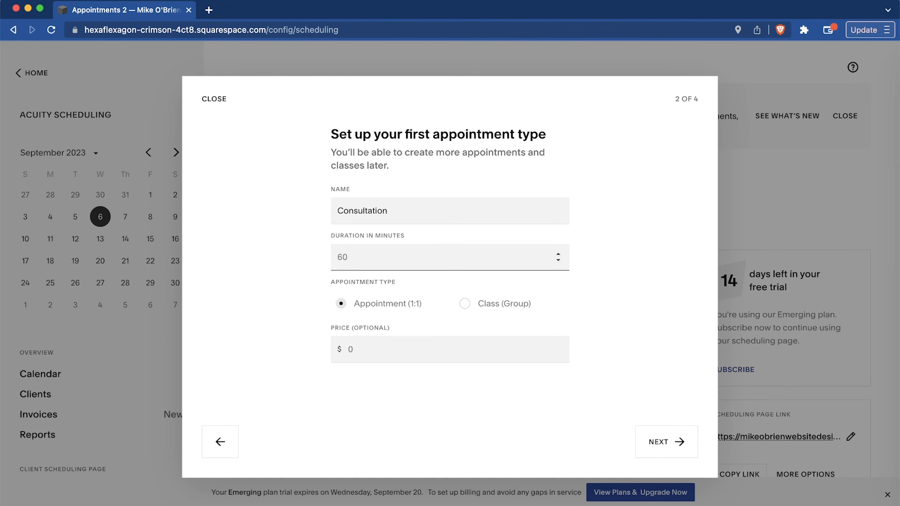
pyautogui.write('30')
pyautogui.press('Tab')
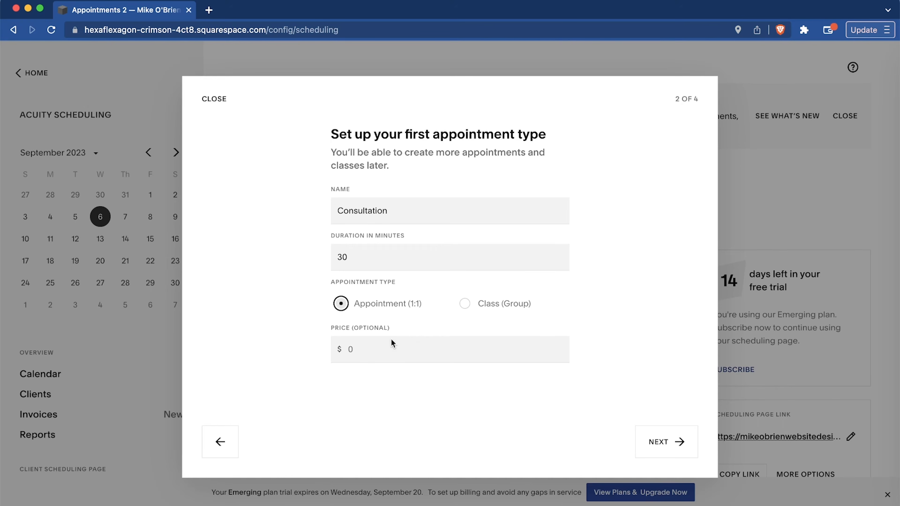
pyautogui.click(398, 351)
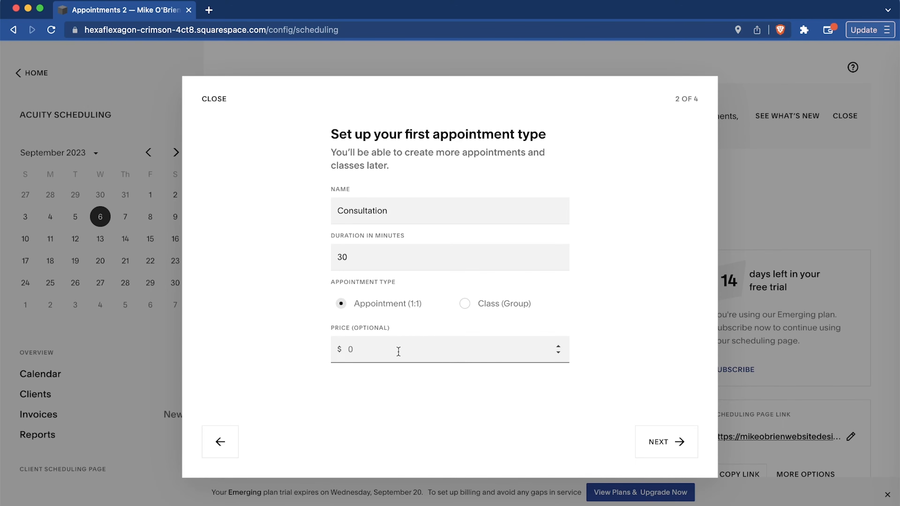
pyautogui.write('50')
pyautogui.click(668, 448)
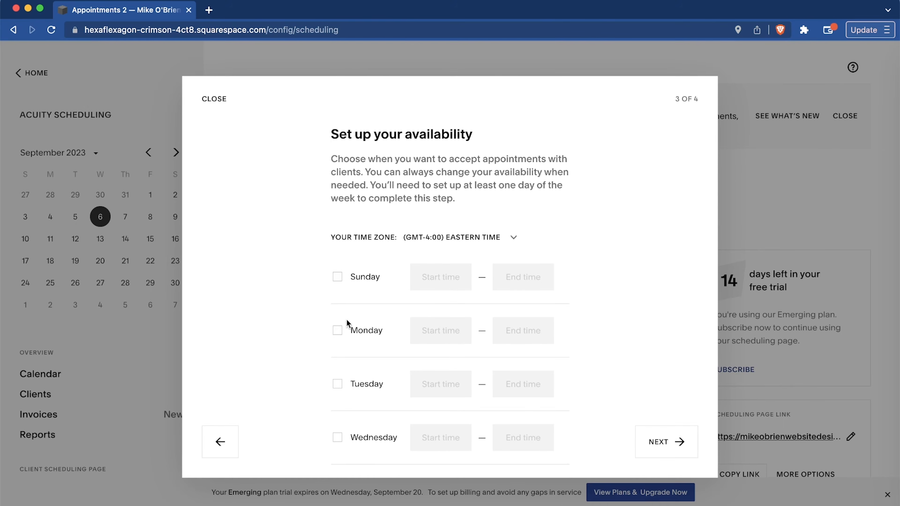
# Enable appointment availability for all seven days, Sunday through Saturday, with the default 9:00AM to 5:00PM hours.
pyautogui.click(338, 332)
pyautogui.click(338, 277)
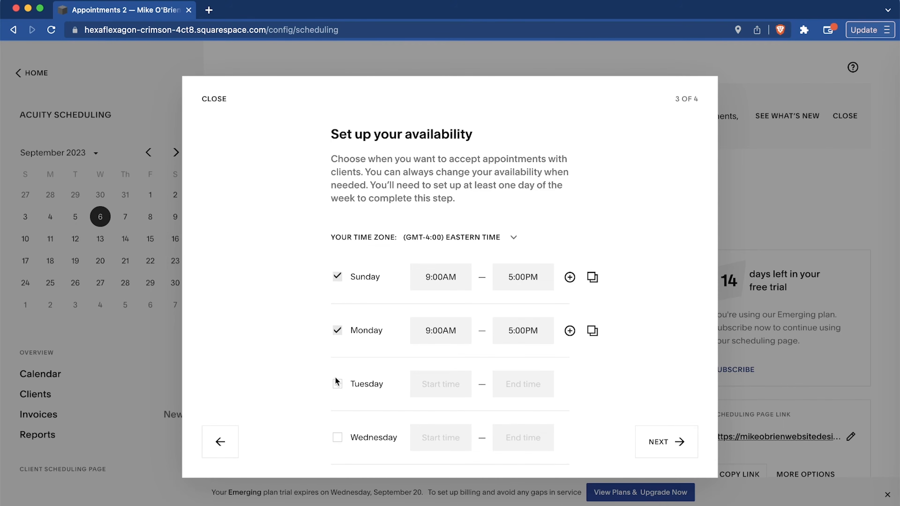
pyautogui.scroll(-3, 336, 380)
pyautogui.click(337, 351)
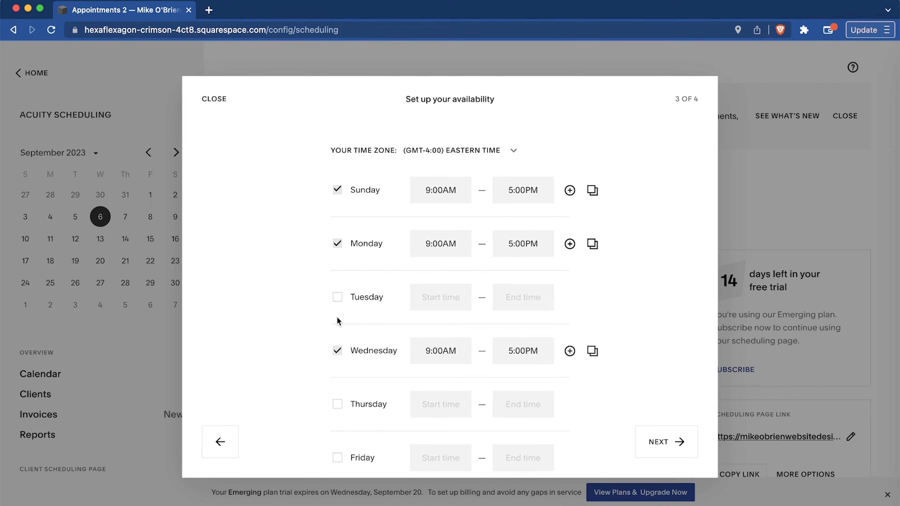
pyautogui.click(337, 297)
pyautogui.scroll(-3, 335, 376)
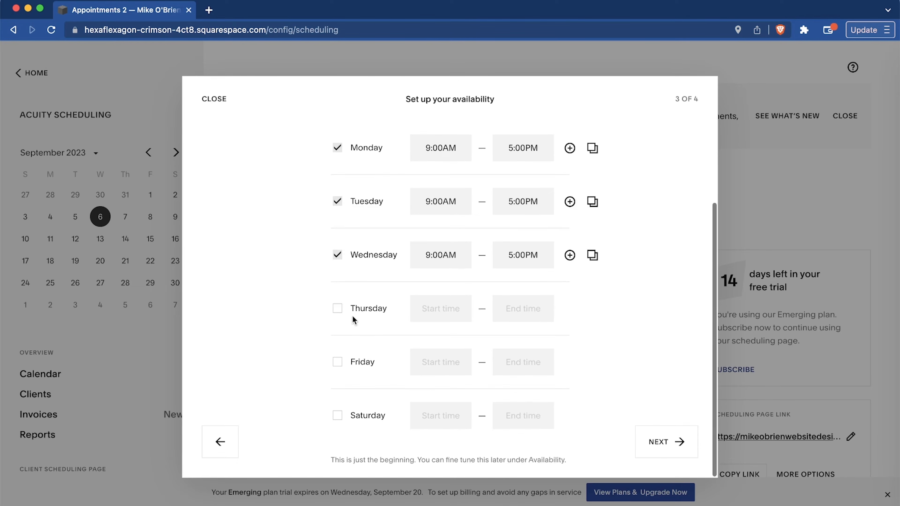
pyautogui.click(337, 308)
pyautogui.click(339, 365)
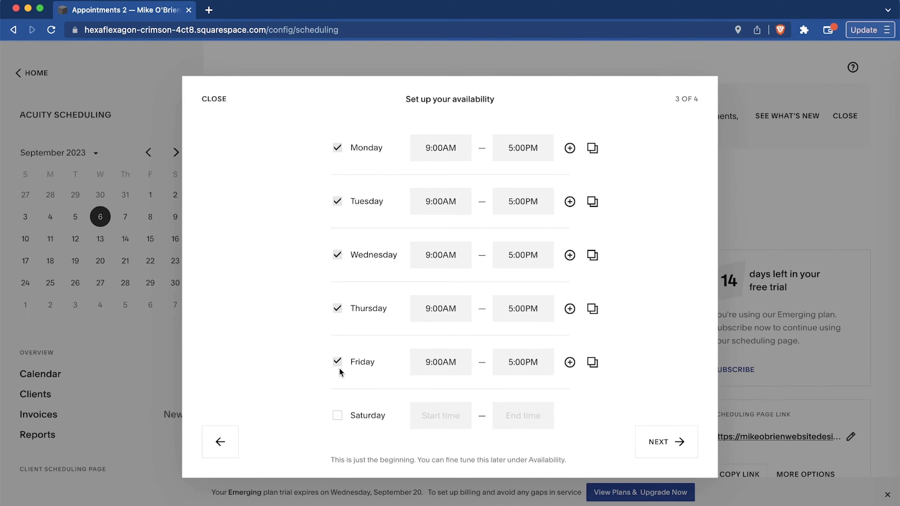
pyautogui.click(340, 418)
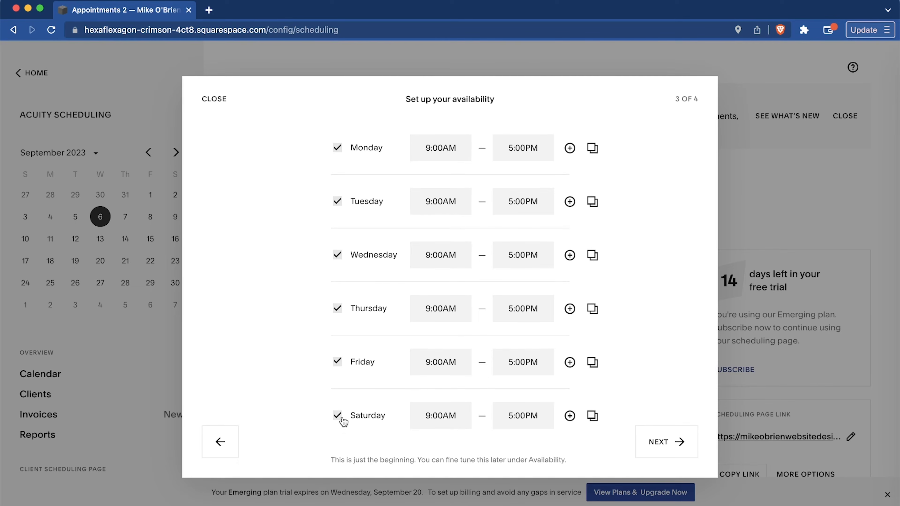
# Set Friday's availability to 7:00AM through 11:30AM.
pyautogui.click(514, 365)
pyautogui.press('BackSpace')
pyautogui.press('BackSpace')
pyautogui.moveTo(538, 361); pyautogui.dragTo(440, 359)
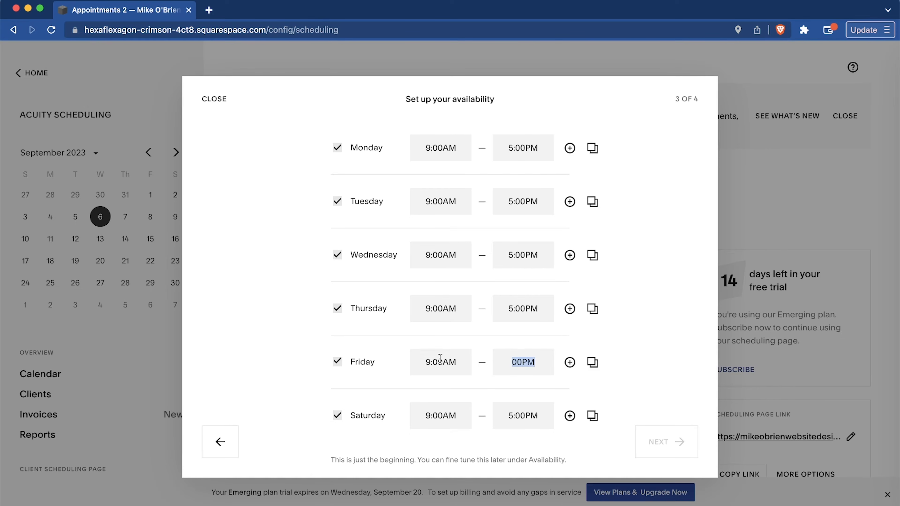
pyautogui.click(430, 362)
pyautogui.press('BackSpace')
pyautogui.write('7')
pyautogui.click(505, 365)
pyautogui.write('11:30')
# Add a second Friday availability period from 1:30PM to 6:00PM.
pyautogui.click(563, 368)
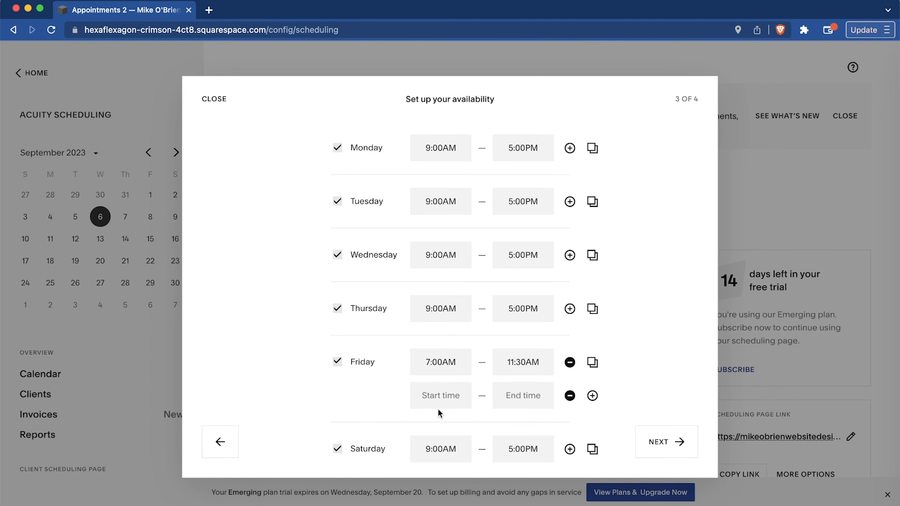
pyautogui.click(443, 394)
pyautogui.write('1:30PM`')
pyautogui.press('BackSpace')
pyautogui.write('6:00PM')
pyautogui.scroll(-1, 651, 394)
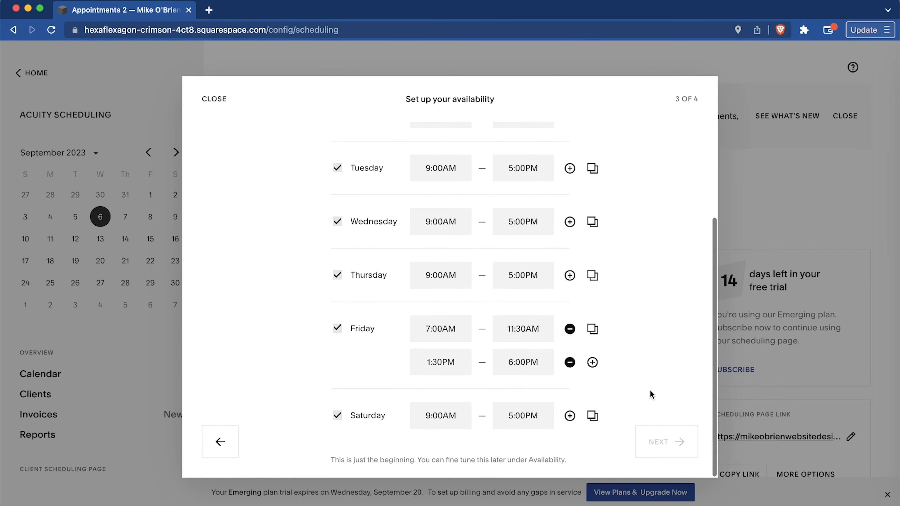
# Accept the availability, proceed to connecting payments, and choose to collect deposits or full payment at booking for all appointment types.
pyautogui.click(679, 442)
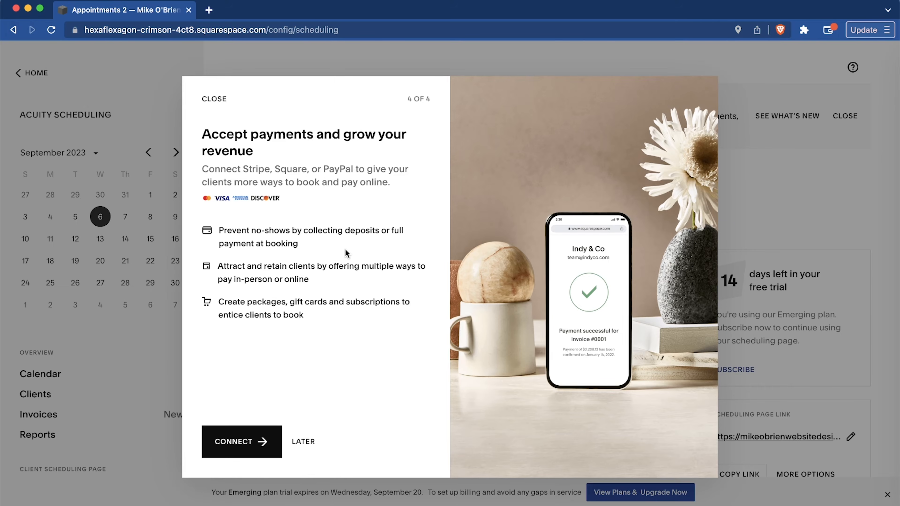
pyautogui.click(245, 448)
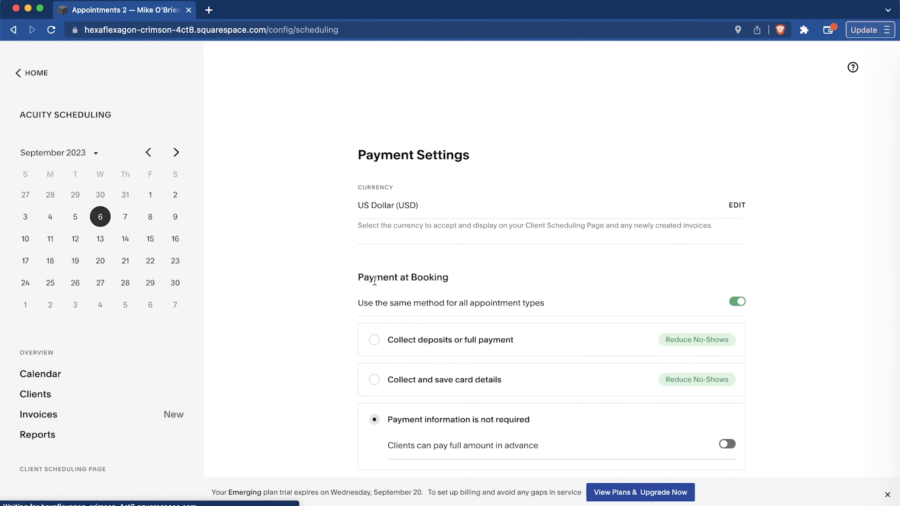
pyautogui.scroll(-4, 376, 273)
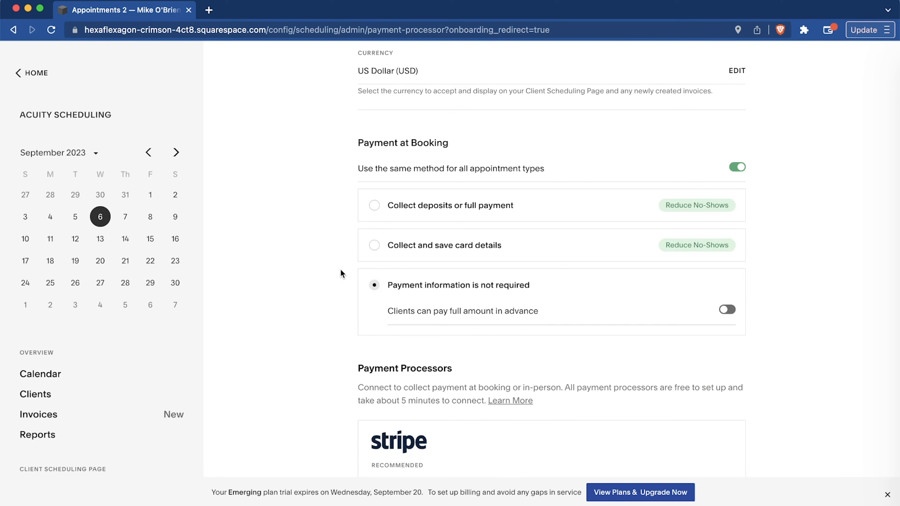
pyautogui.click(374, 206)
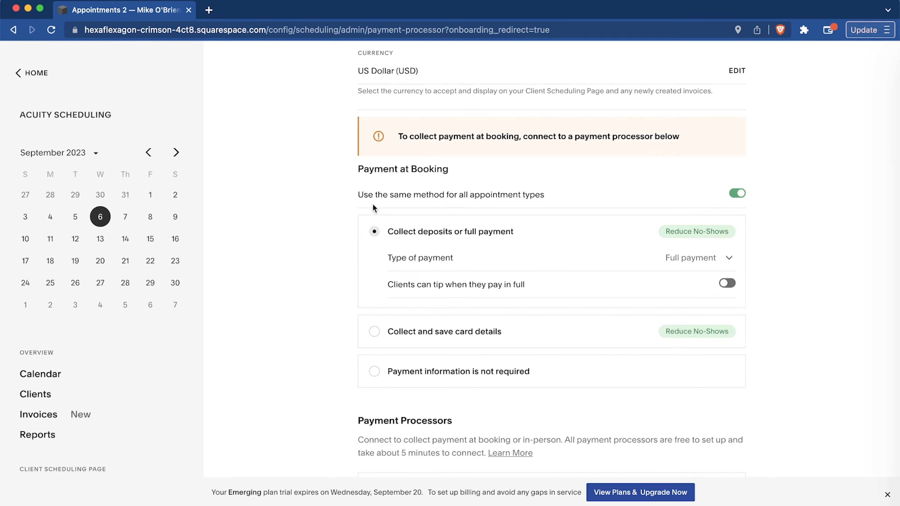
# Start connecting Square as the payment processor and open the sign-up for a new Square account.
pyautogui.scroll(-8, 350, 287)
pyautogui.scroll(-2, 350, 290)
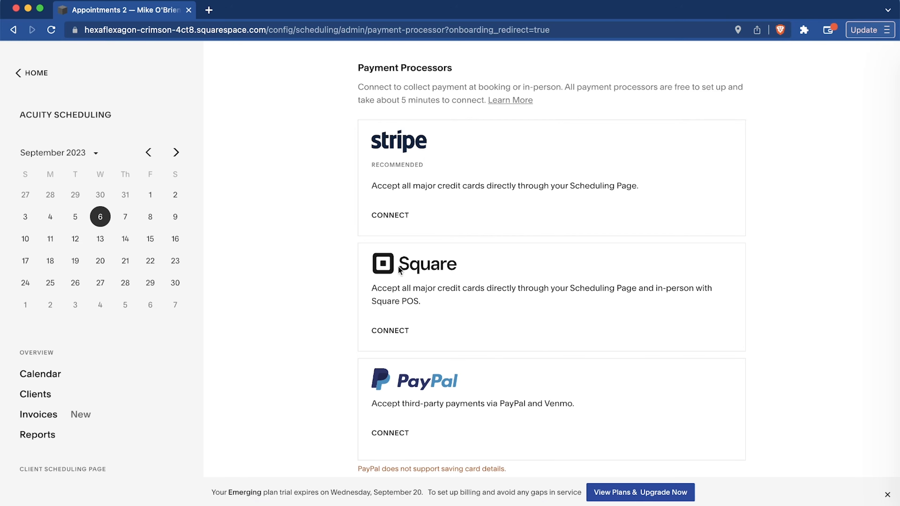
pyautogui.click(392, 330)
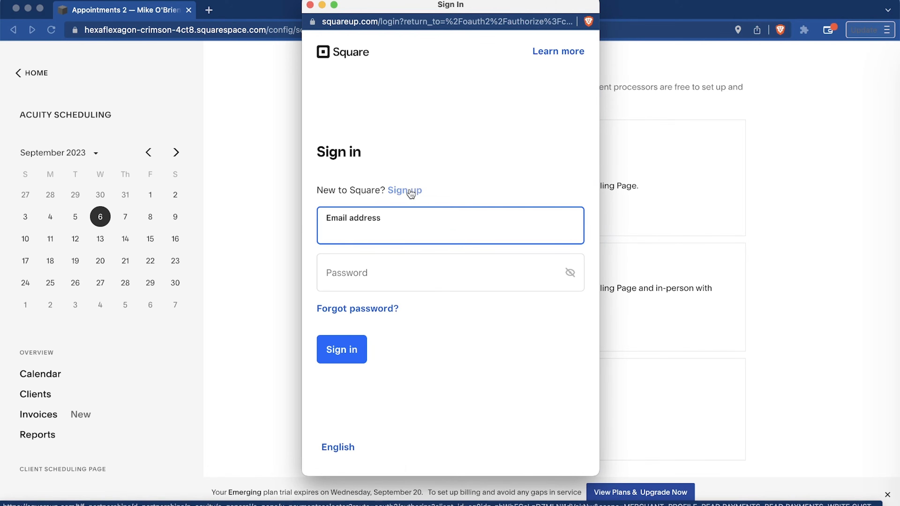
pyautogui.click(411, 191)
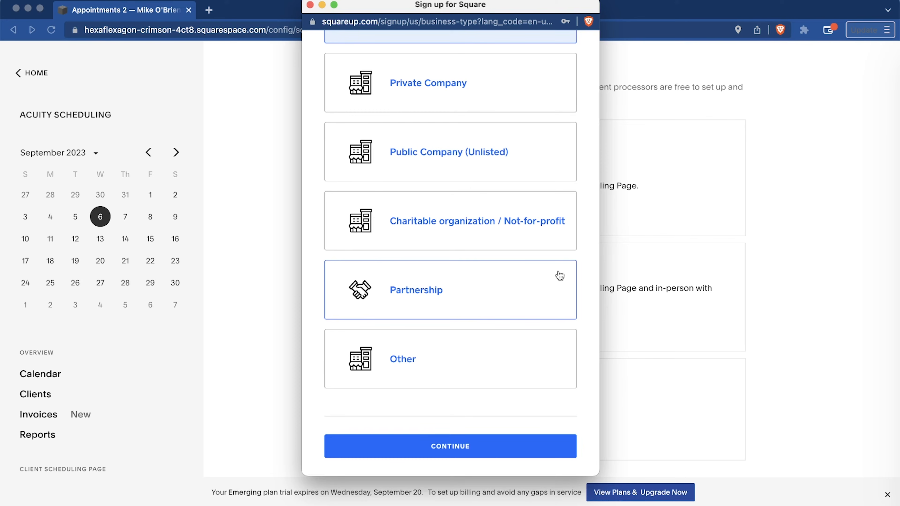
pyautogui.scroll(2, 558, 273)
pyautogui.scroll(5, 559, 275)
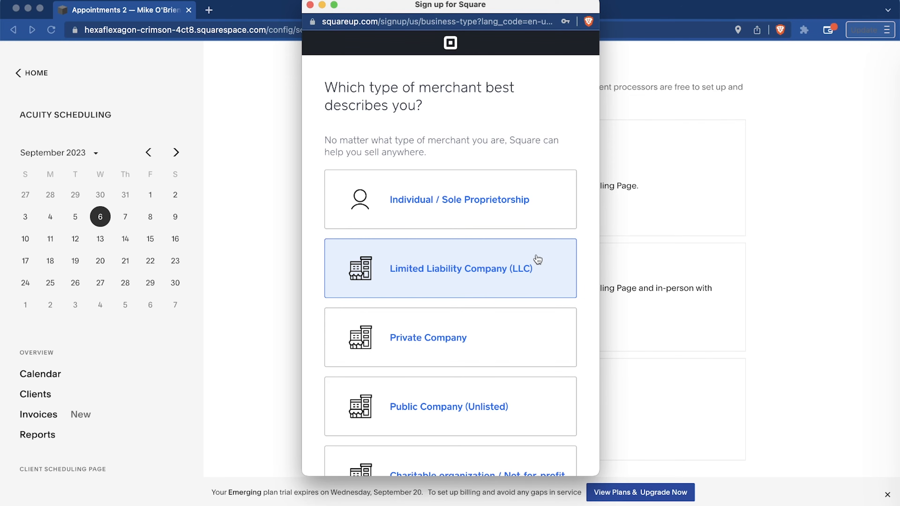
# Try to complete Square's merchant type and personal identity verification, and close the sign-up window.
pyautogui.scroll(-7, 501, 345)
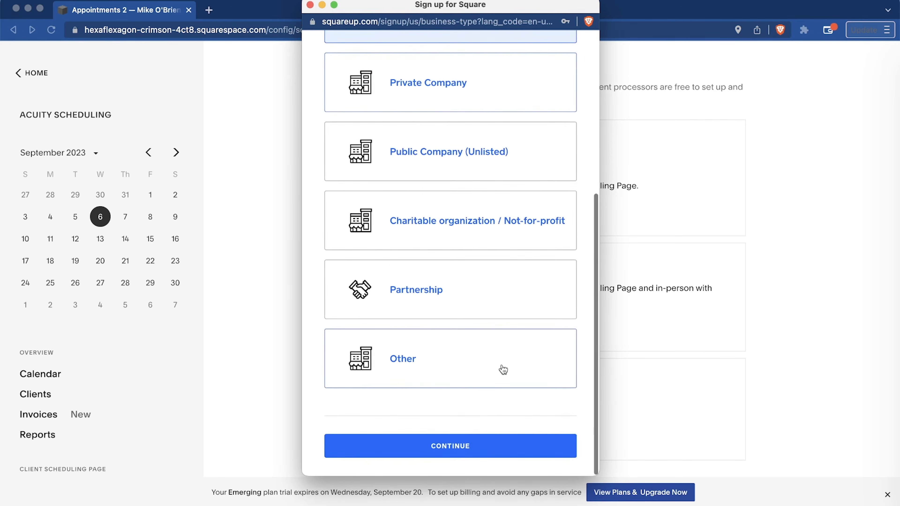
pyautogui.click(489, 450)
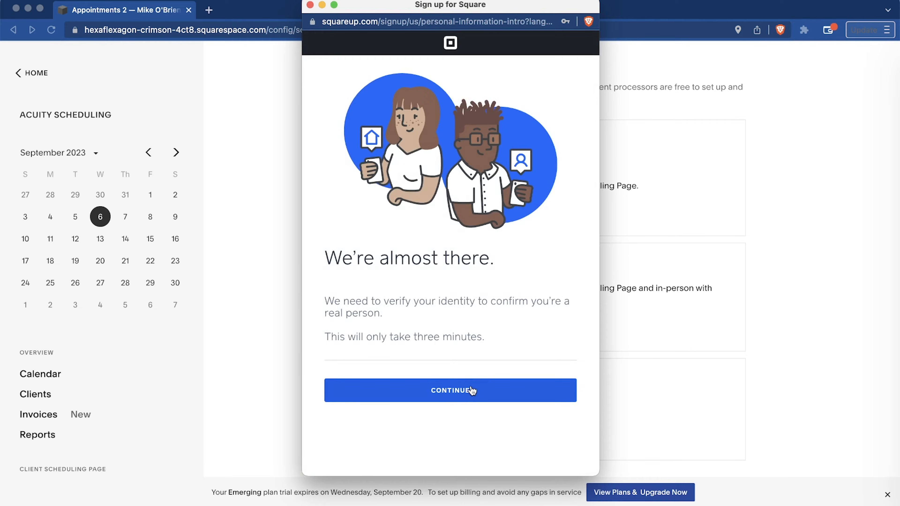
pyautogui.click(472, 390)
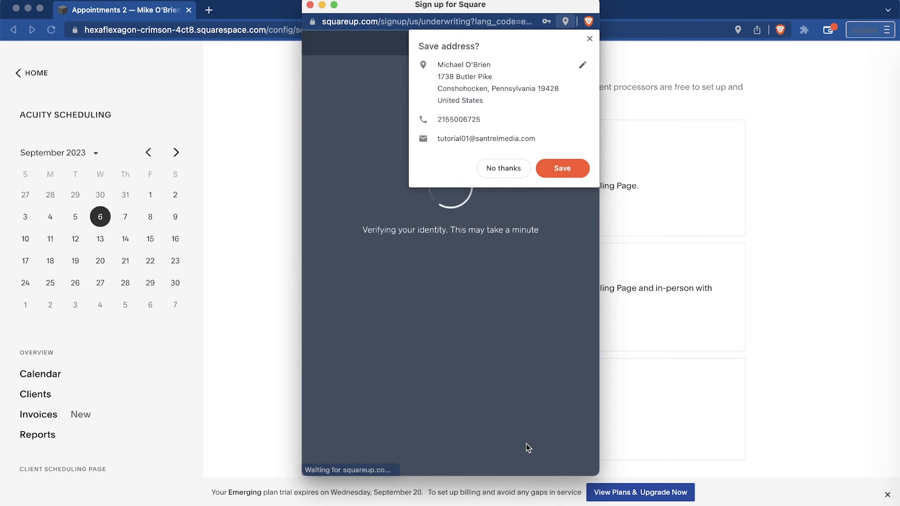
pyautogui.click(505, 166)
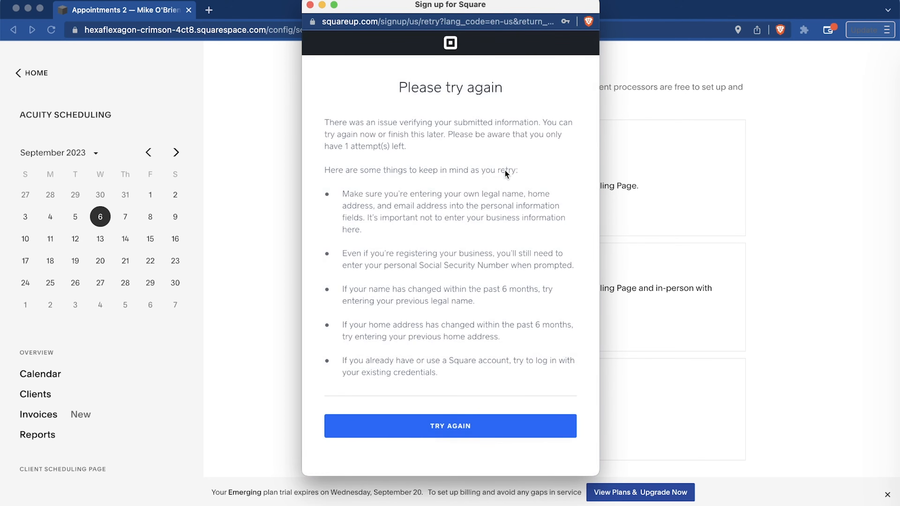
pyautogui.press('super+w')
# Examine the Emerging, Growing and Powerhouse scheduling plans, comparing monthly and annual billing and included features, and leave the plan checkout.
pyautogui.click(648, 496)
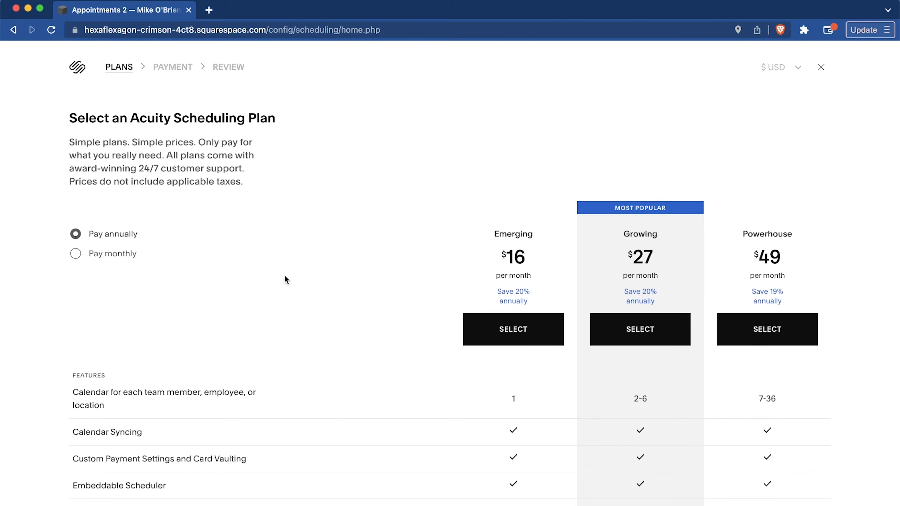
pyautogui.click(92, 254)
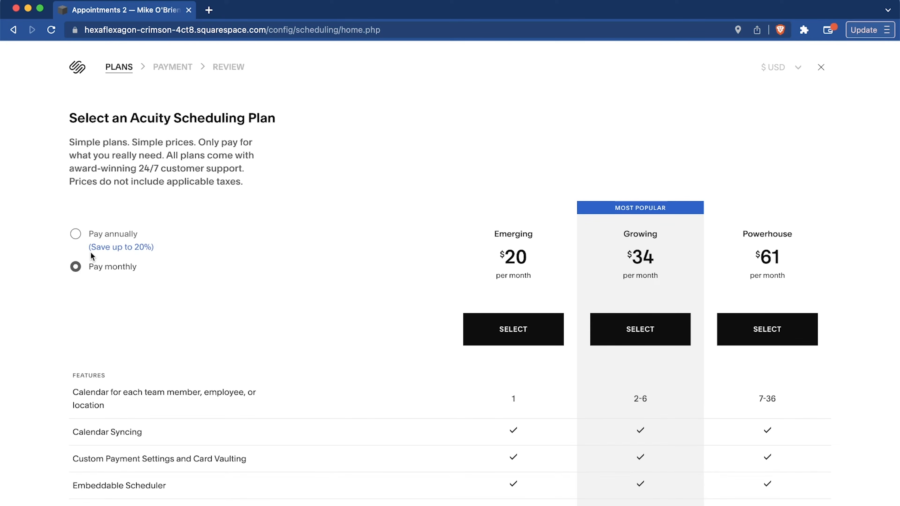
pyautogui.click(75, 234)
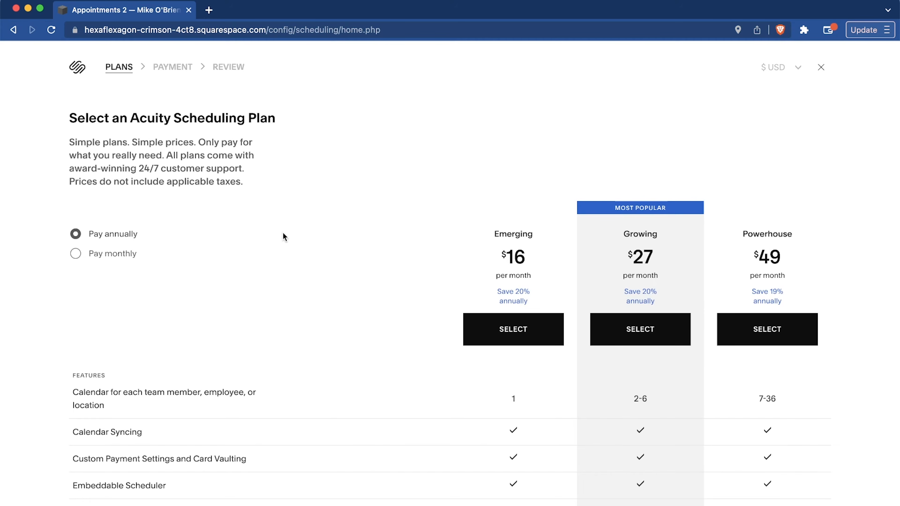
pyautogui.scroll(-3, 405, 254)
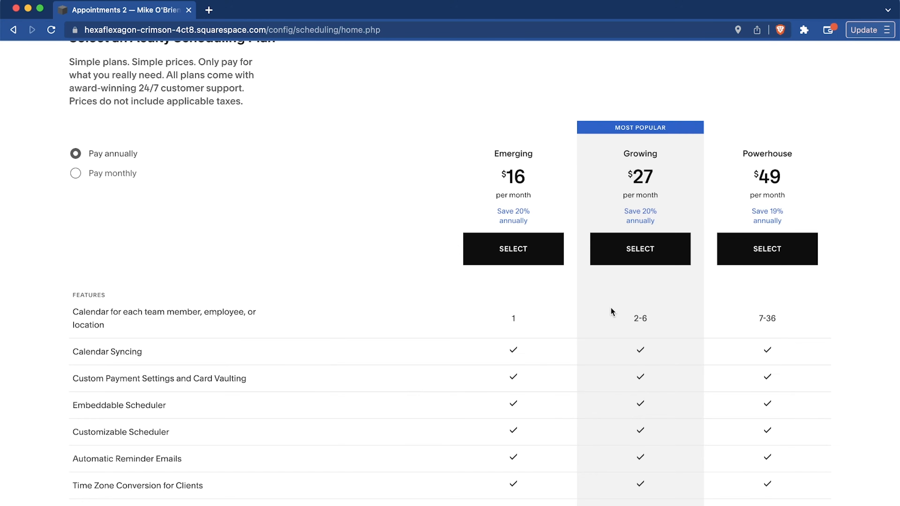
pyautogui.scroll(-3, 788, 313)
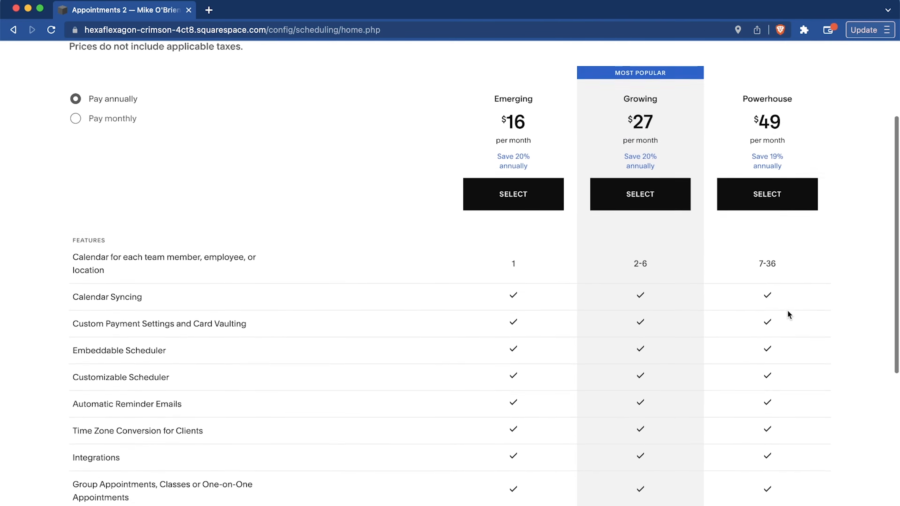
pyautogui.scroll(-1, 787, 310)
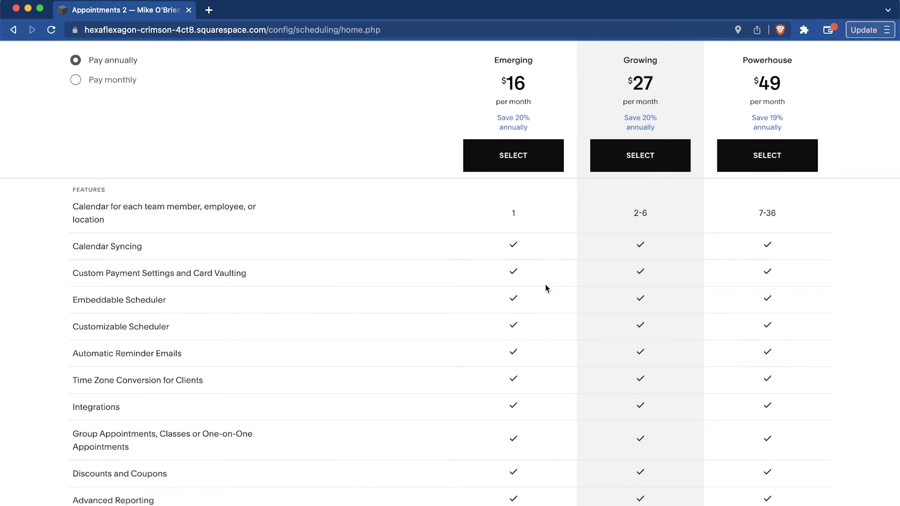
pyautogui.scroll(-7, 613, 205)
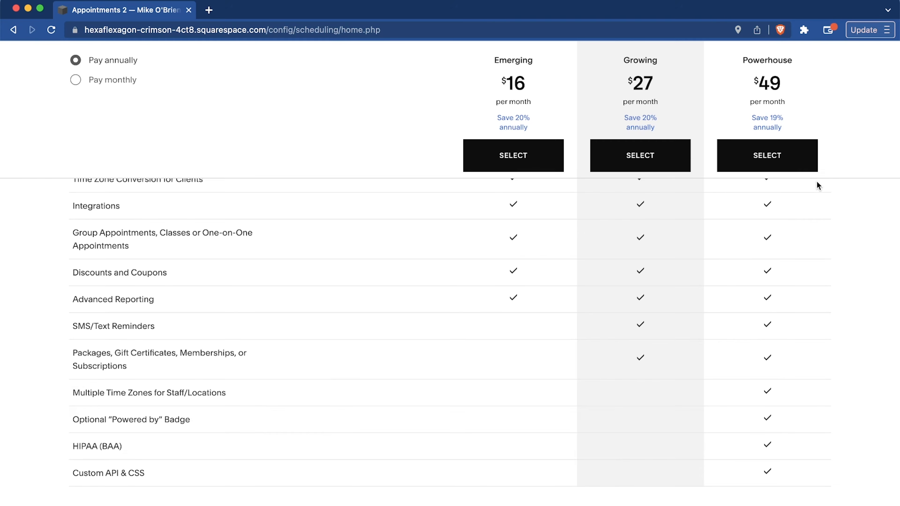
pyautogui.scroll(6, 817, 196)
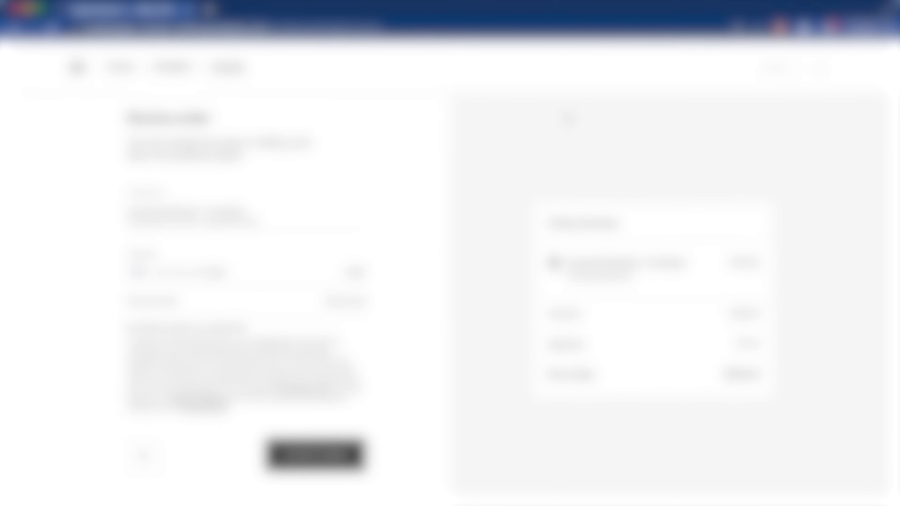
pyautogui.click(820, 73)
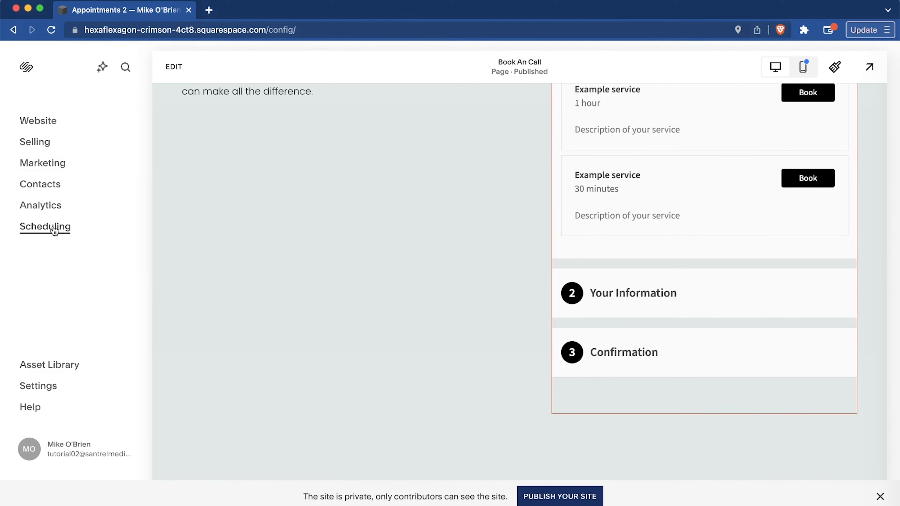
# Return to Scheduling and open the appearance settings for designing the client scheduling page.
pyautogui.click(53, 227)
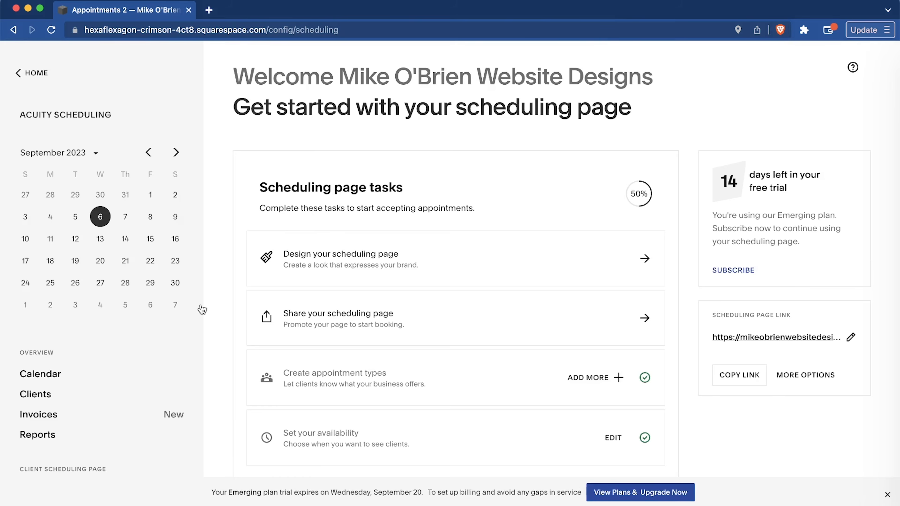
pyautogui.scroll(-3, 588, 199)
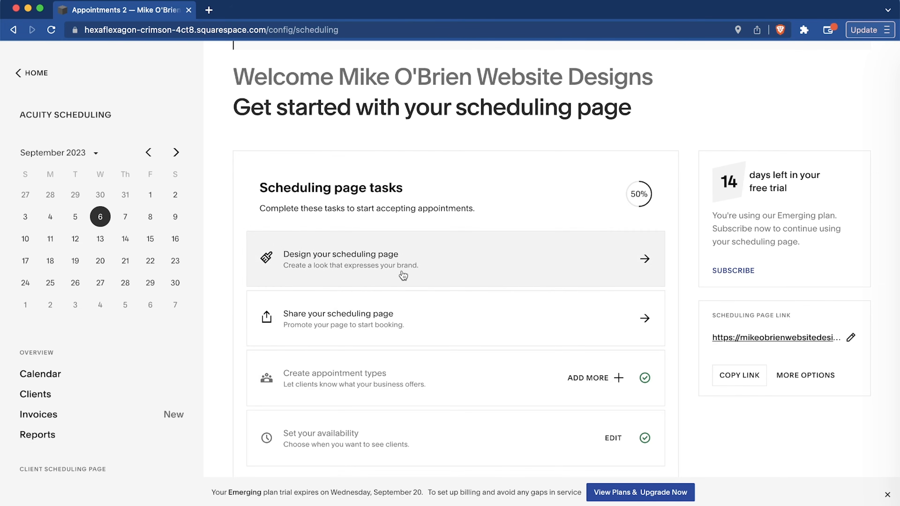
pyautogui.click(449, 265)
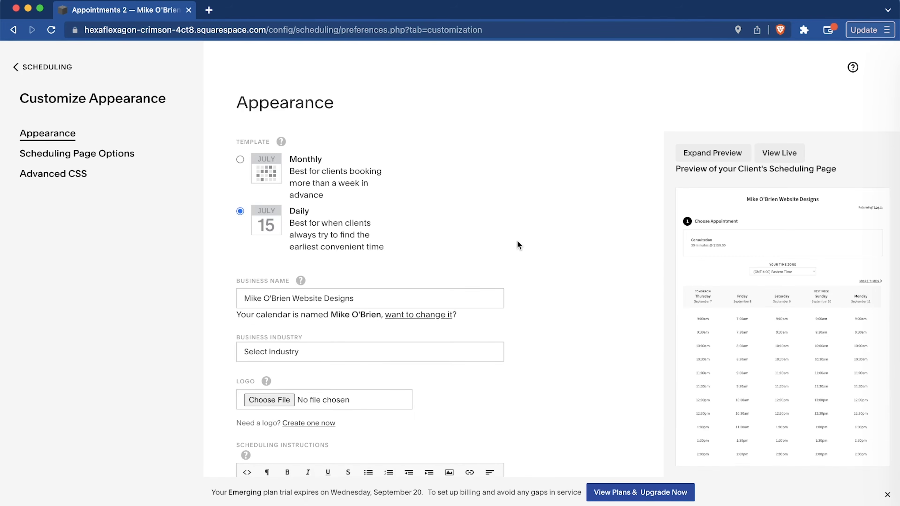
pyautogui.scroll(-3, 517, 241)
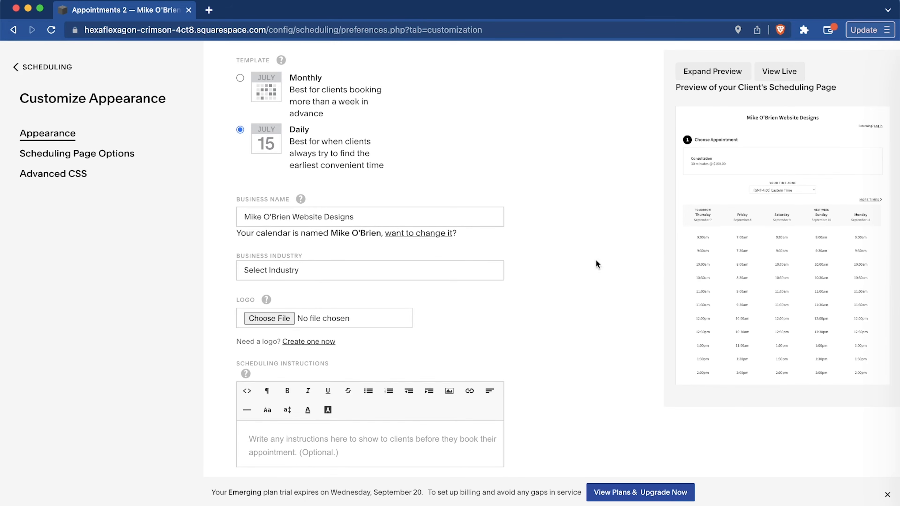
pyautogui.scroll(3, 487, 306)
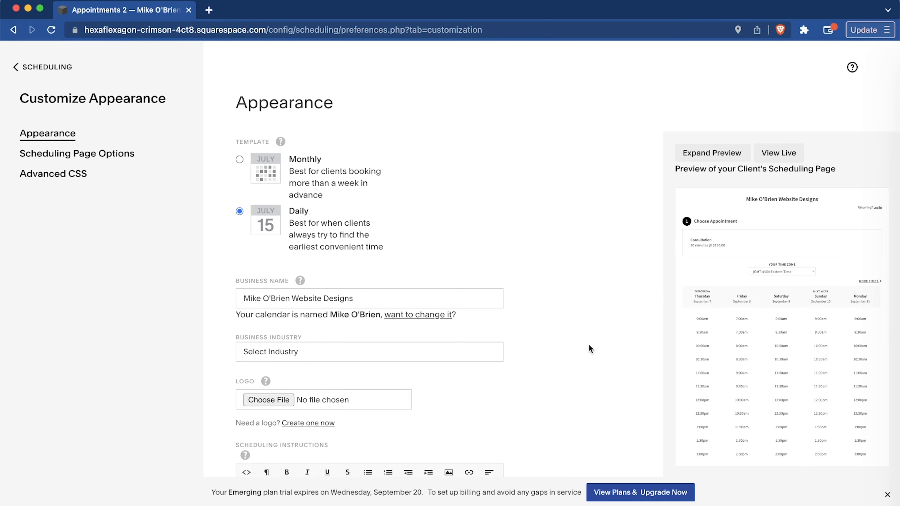
# Choose the "Minimalist De...o Logo (1).png" file as the scheduling page logo and the Monthly template.
pyautogui.click(268, 400)
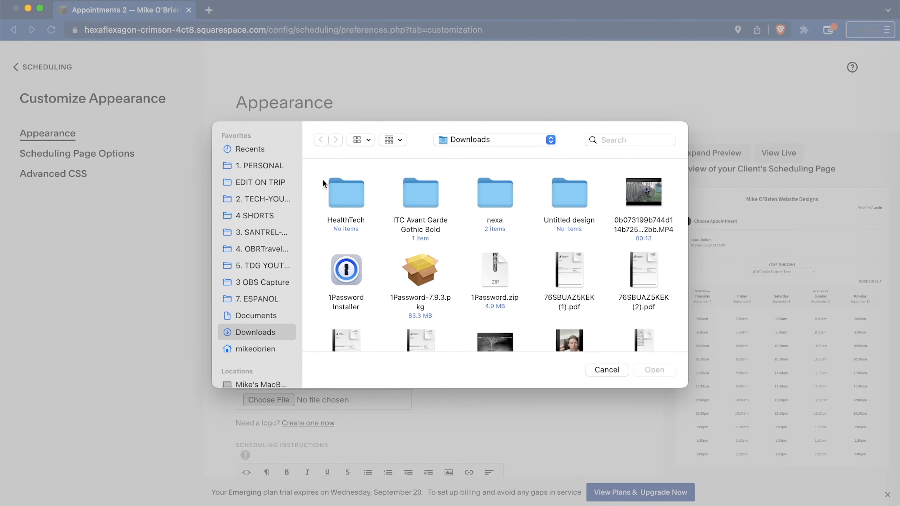
pyautogui.click(268, 231)
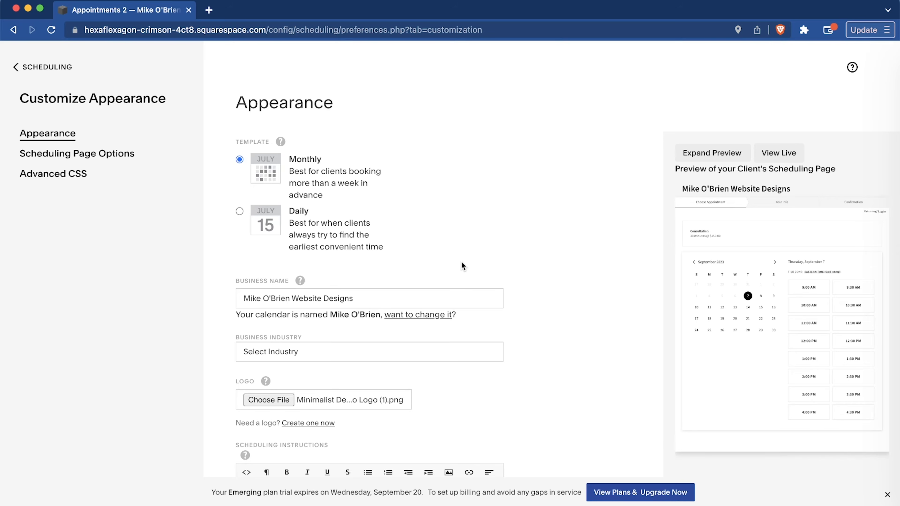
# Set the business industry to Marketing Agency in the scheduling page's appearance settings.
pyautogui.scroll(-5, 462, 263)
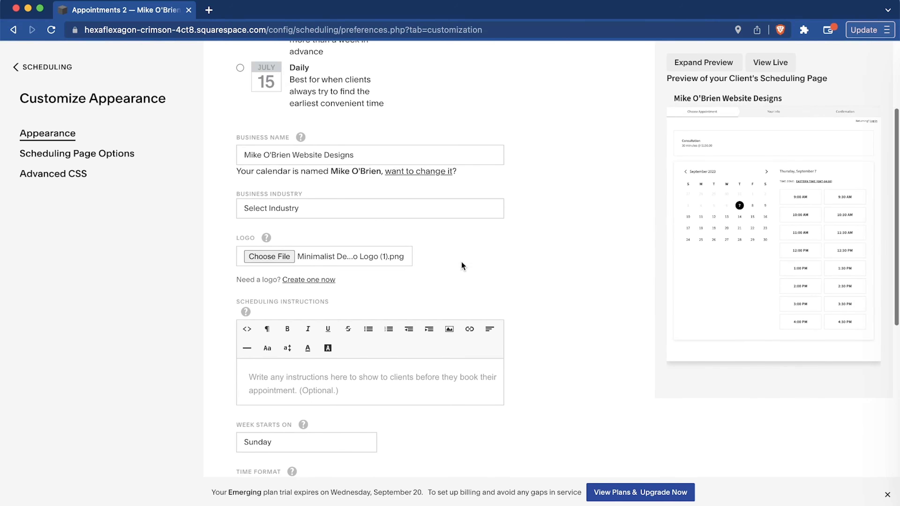
pyautogui.click(289, 207)
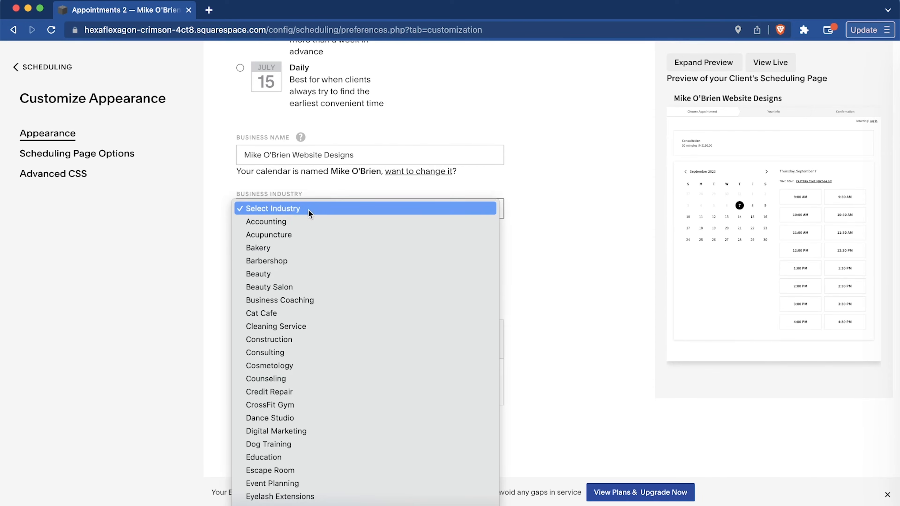
pyautogui.scroll(-6, 332, 419)
pyautogui.scroll(1, 332, 419)
pyautogui.scroll(-4, 332, 419)
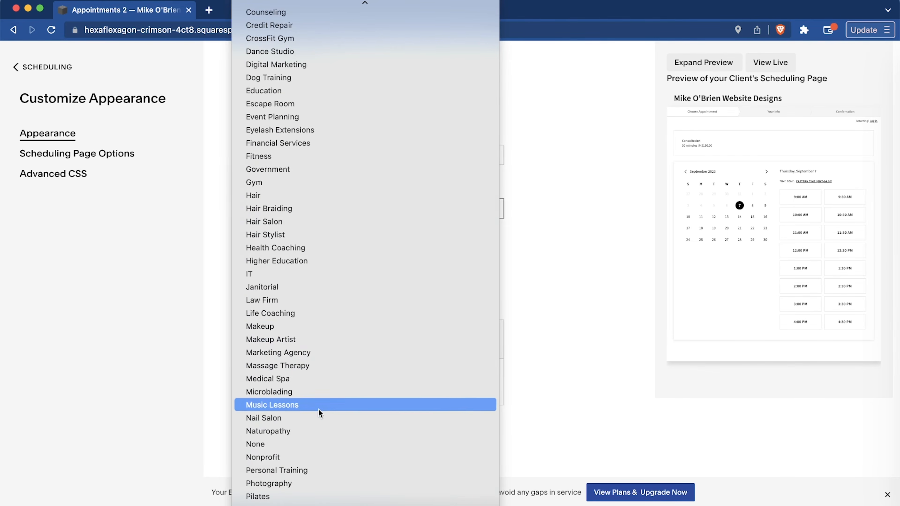
pyautogui.scroll(-4, 325, 457)
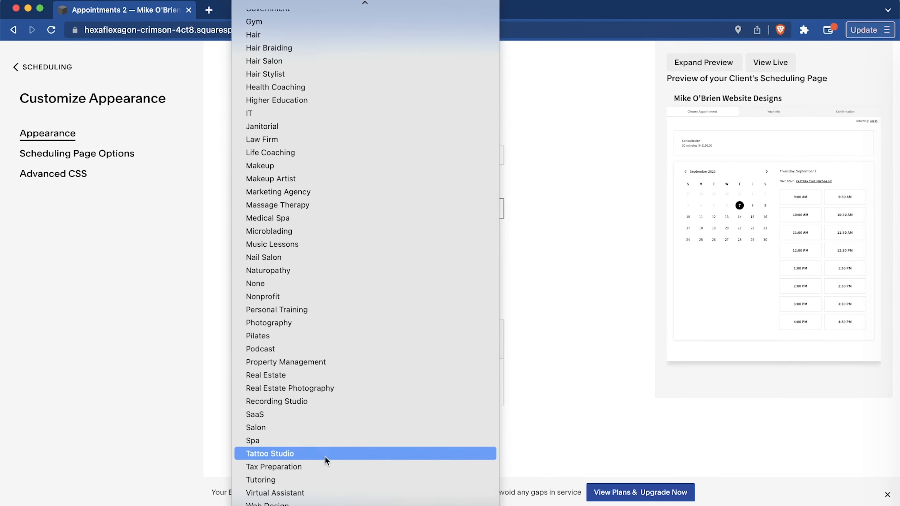
pyautogui.scroll(4, 371, 380)
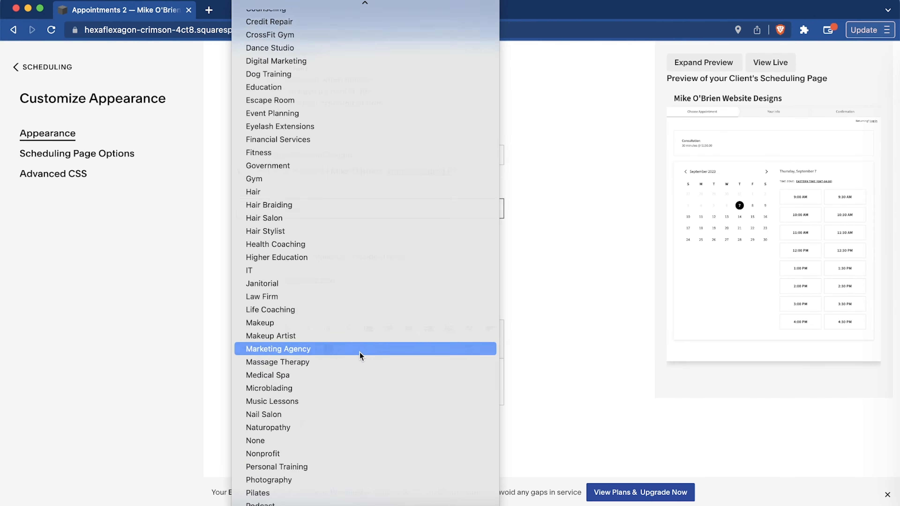
pyautogui.click(360, 349)
pyautogui.scroll(-4, 583, 302)
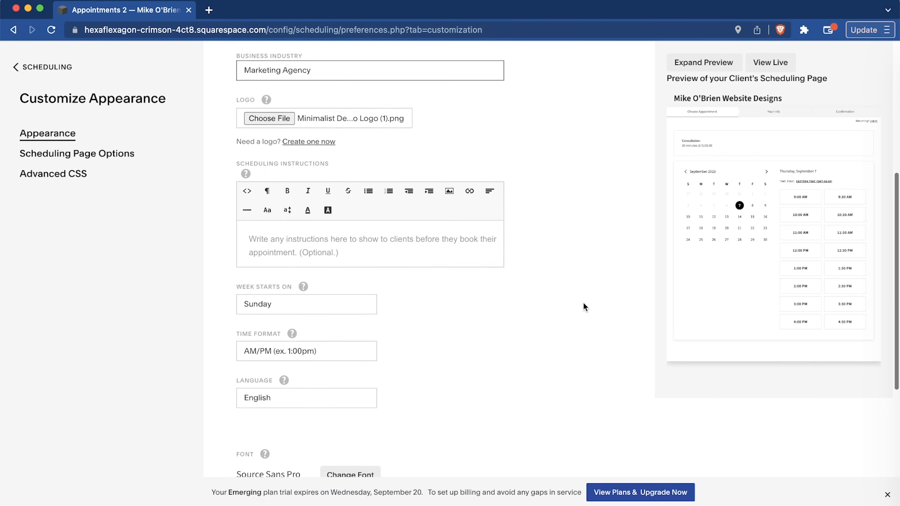
pyautogui.scroll(-2, 583, 302)
pyautogui.scroll(-2, 414, 285)
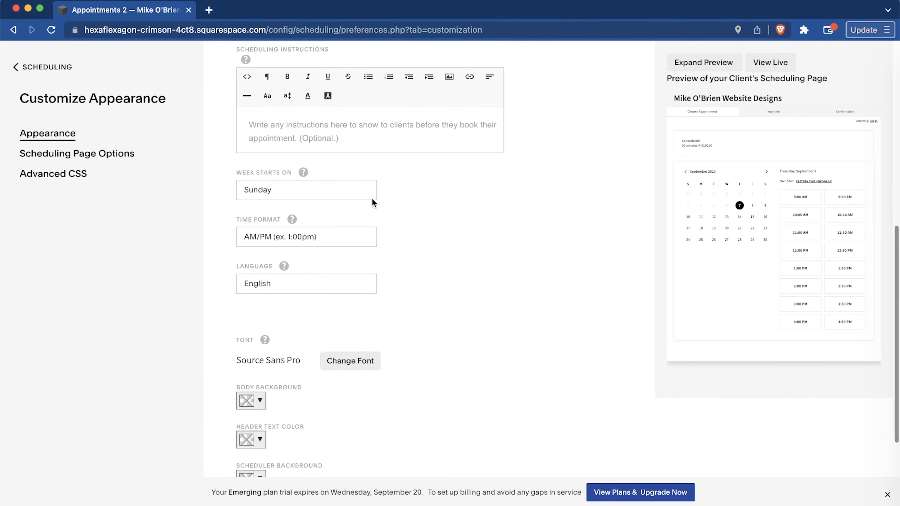
# Examine the scheduling page's time format, language, font and color settings, and dismiss the trial expiry notice.
pyautogui.scroll(-4, 402, 406)
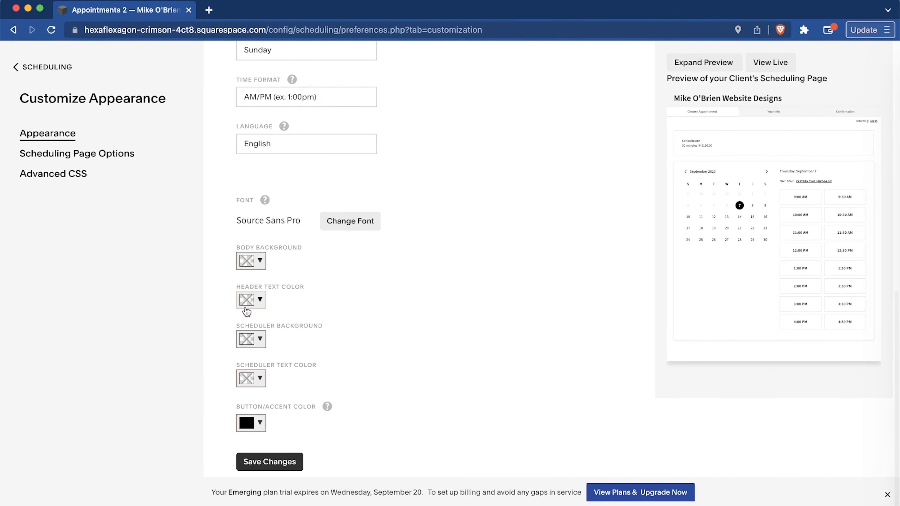
pyautogui.scroll(10, 497, 402)
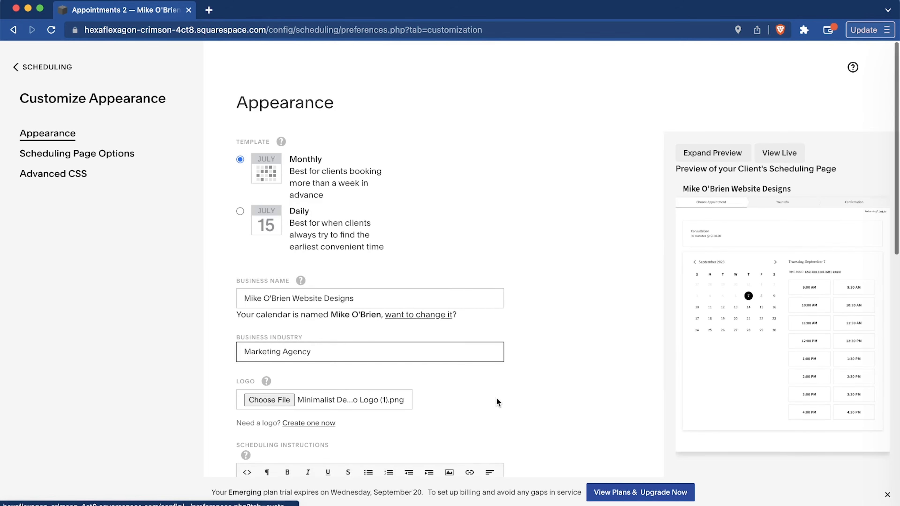
pyautogui.scroll(-10, 496, 399)
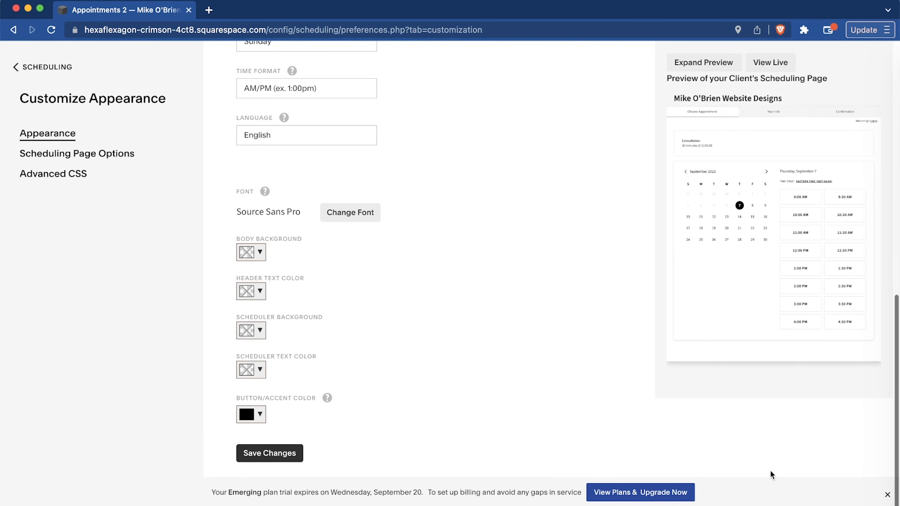
pyautogui.click(887, 495)
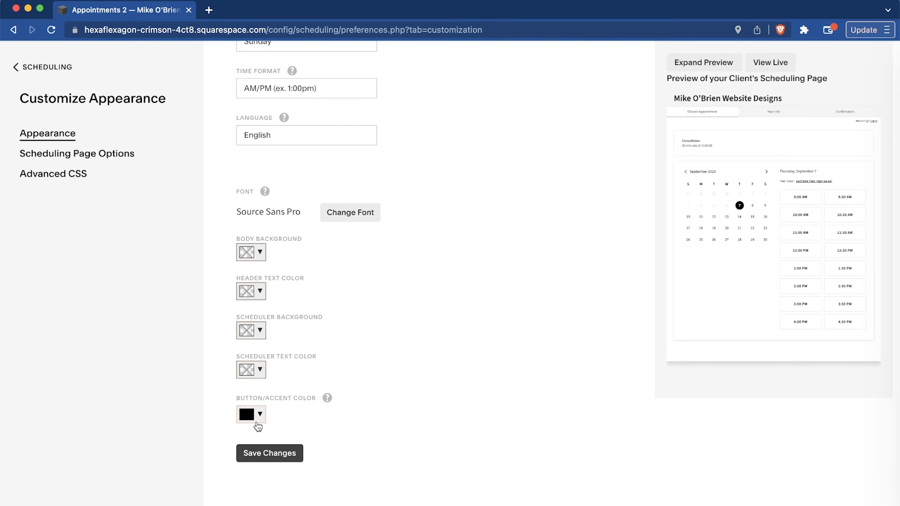
# Open the Scheduling Page Options and examine the available choices, from the "Schedule another Appointment" button to the hide spots left settings.
pyautogui.click(56, 156)
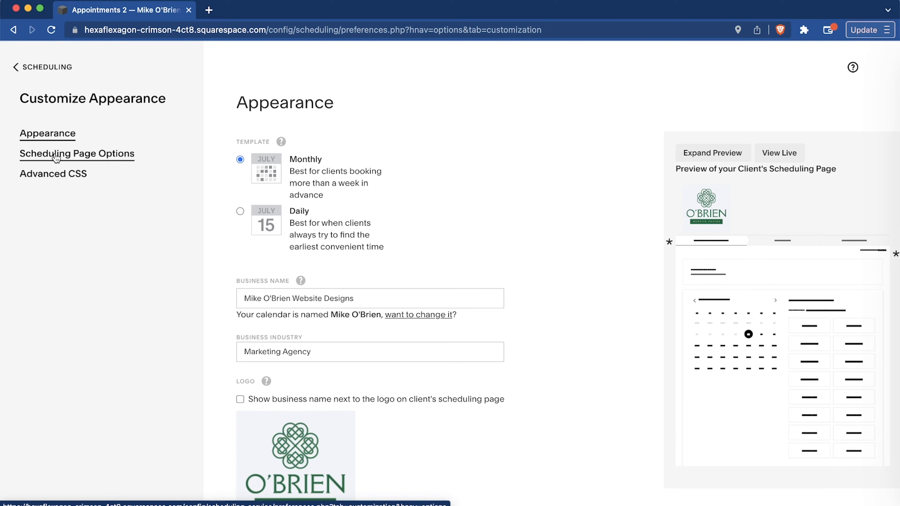
pyautogui.click(56, 156)
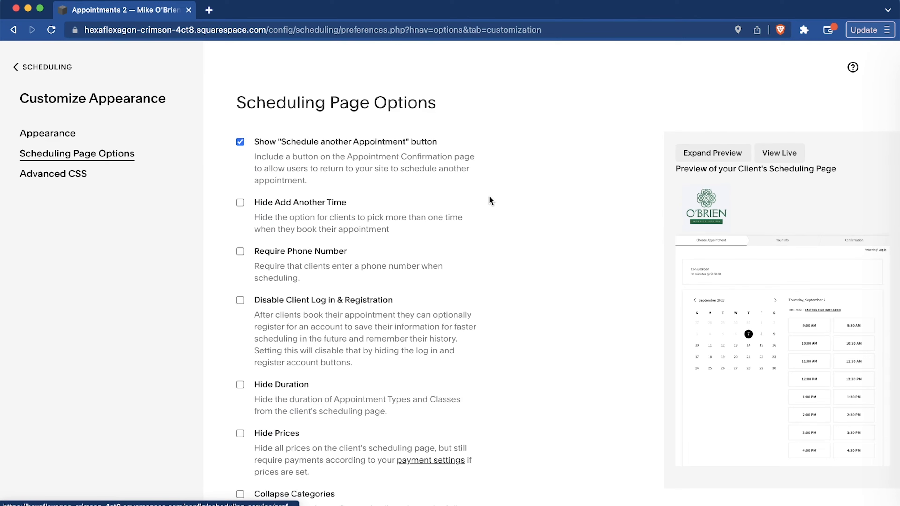
pyautogui.scroll(-3, 489, 201)
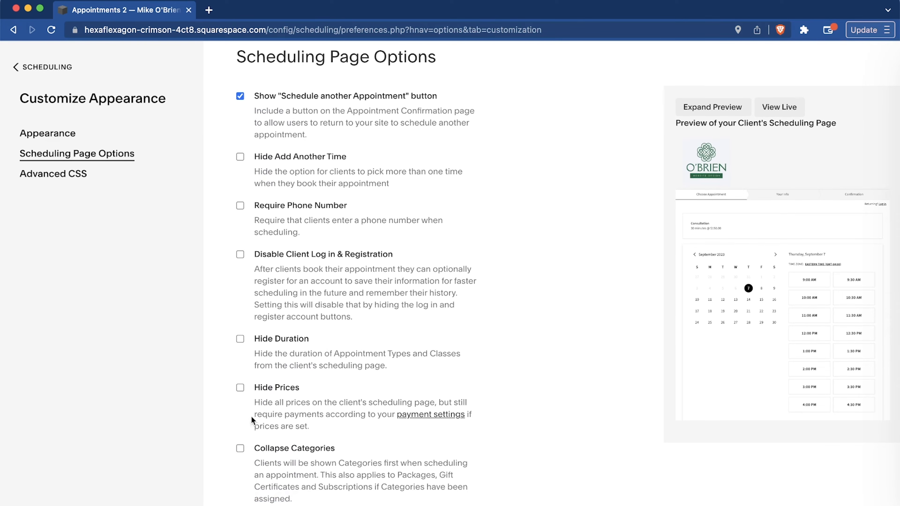
pyautogui.scroll(-3, 481, 290)
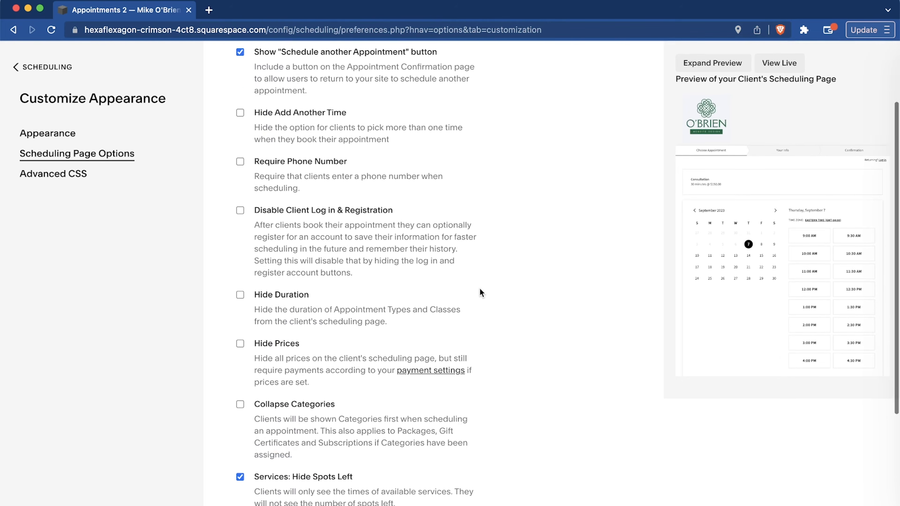
pyautogui.scroll(-2, 479, 293)
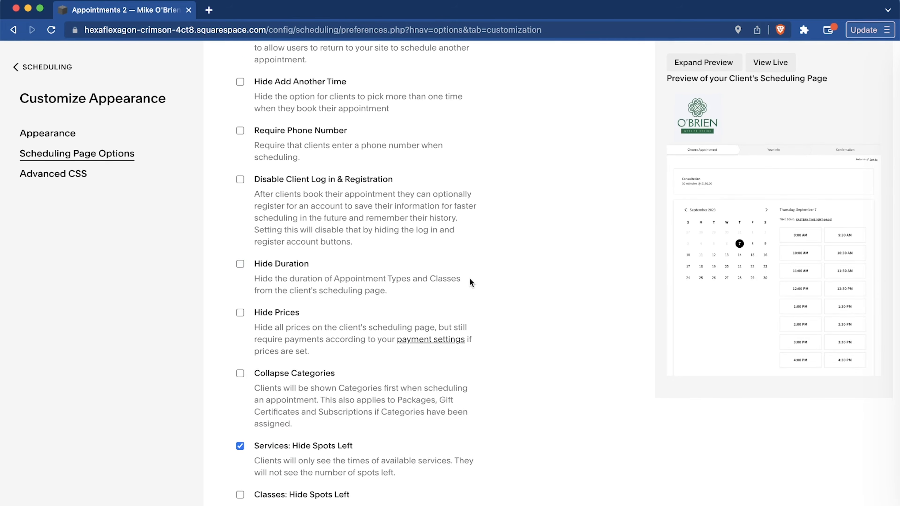
pyautogui.scroll(2, 544, 278)
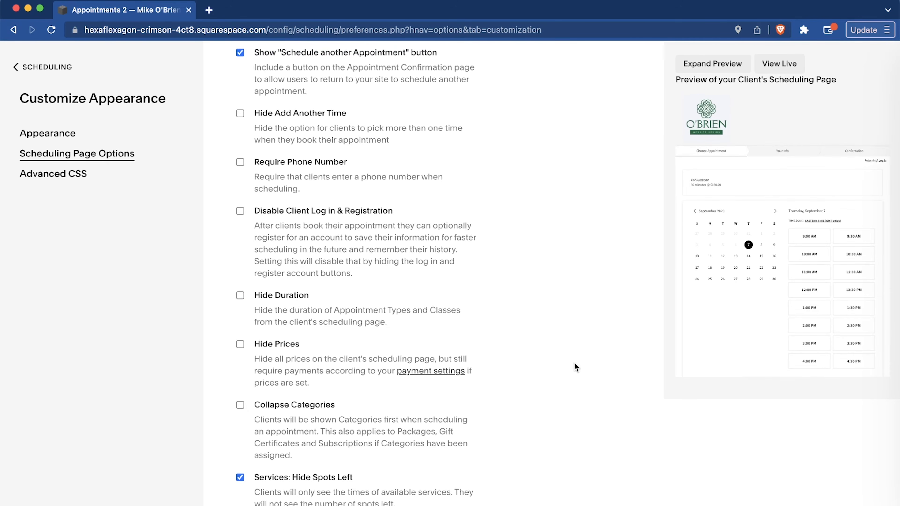
pyautogui.scroll(-5, 574, 363)
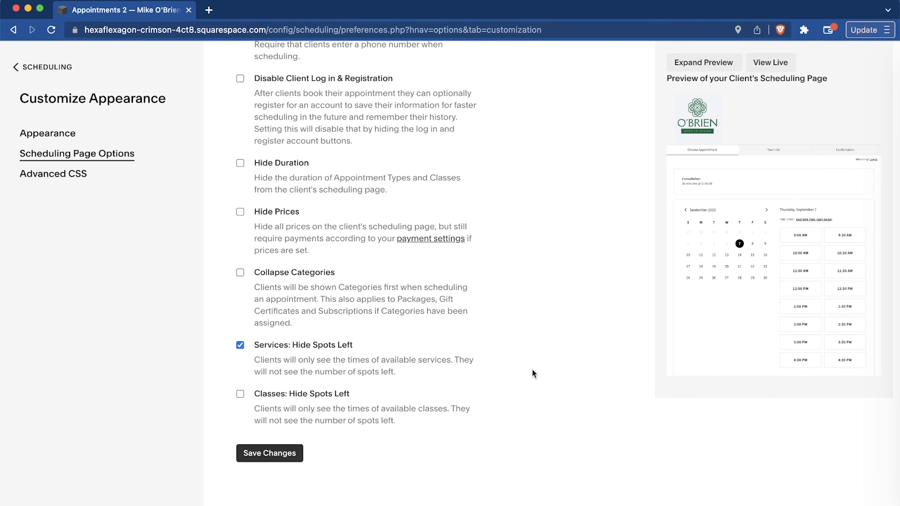
pyautogui.scroll(5, 532, 369)
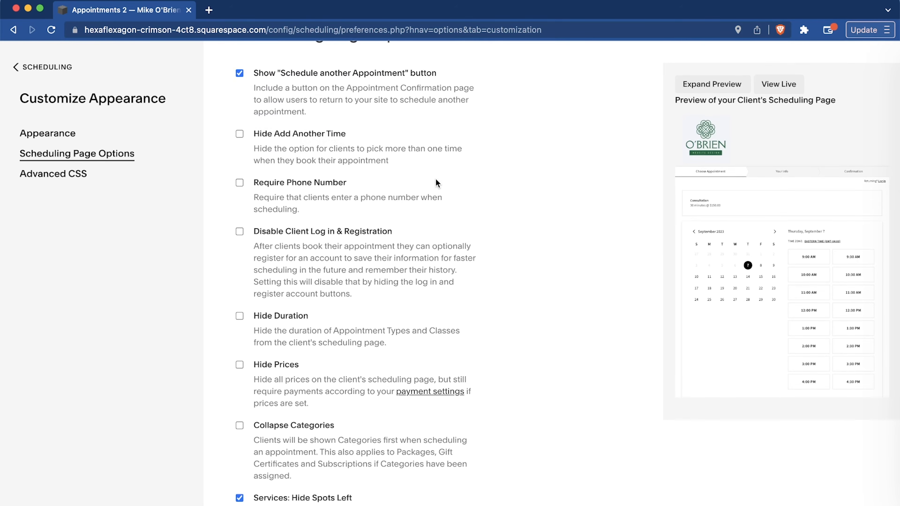
pyautogui.scroll(2, 436, 179)
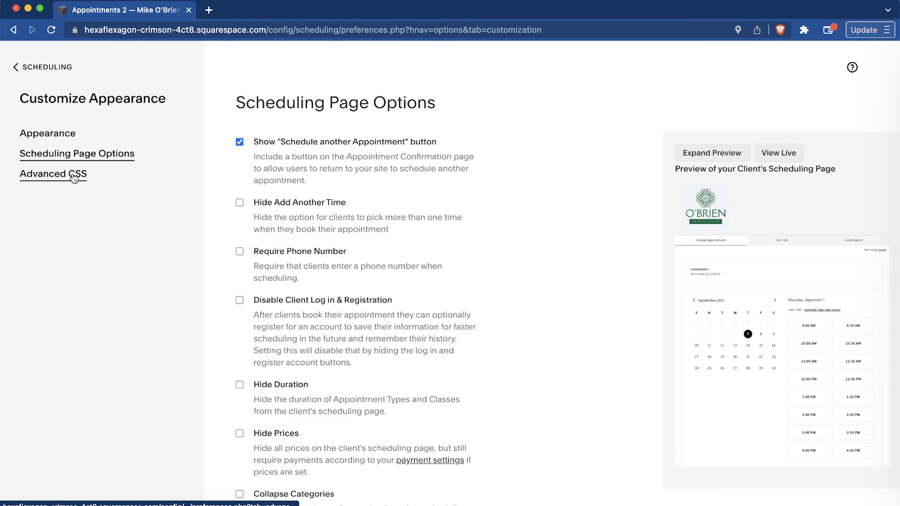
# Stay on the Scheduling Page Options without abandoning the pending customization and save the changes.
pyautogui.click(32, 69)
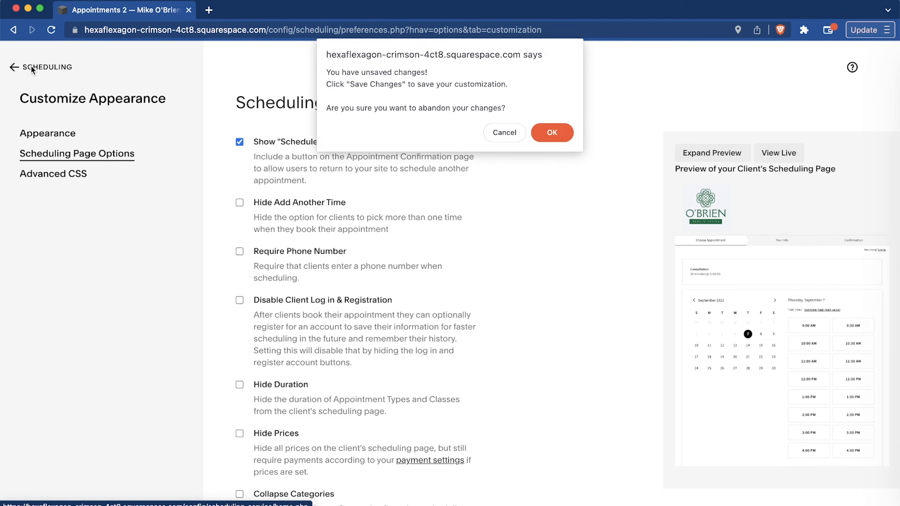
pyautogui.click(504, 132)
pyautogui.scroll(-5, 428, 329)
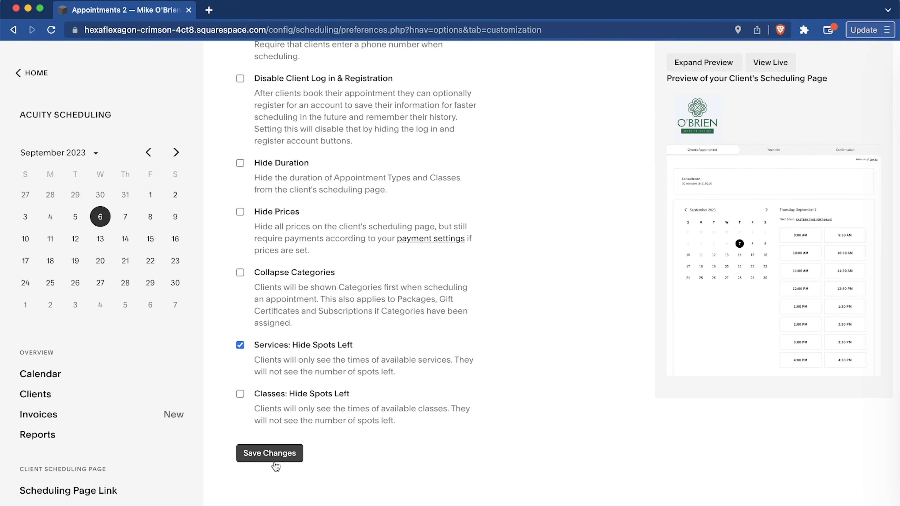
pyautogui.click(277, 454)
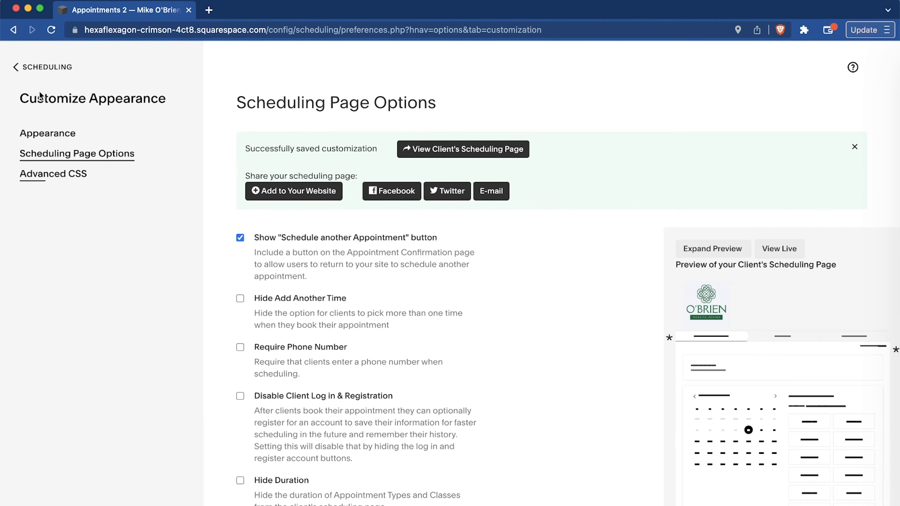
# Return to the Scheduling overview and open the appointment calendar for the current week.
pyautogui.click(27, 69)
pyautogui.click(44, 378)
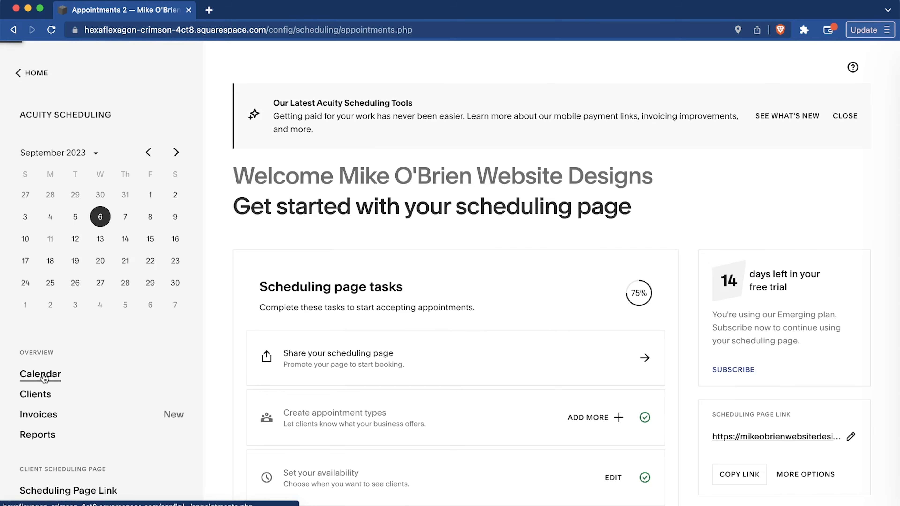
pyautogui.scroll(-3, 340, 291)
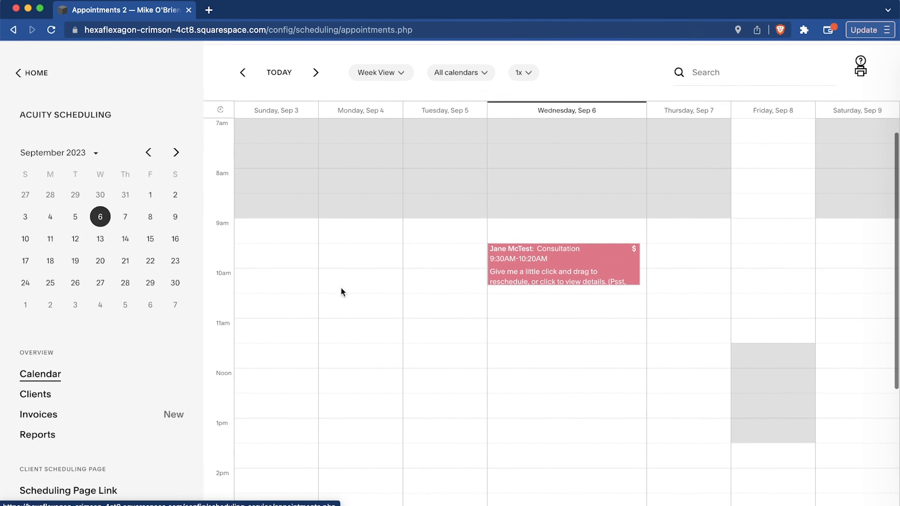
# View the sample consultation booked for Wednesday, September 6, including its contact, payment and notes sections, and close its details.
pyautogui.click(555, 274)
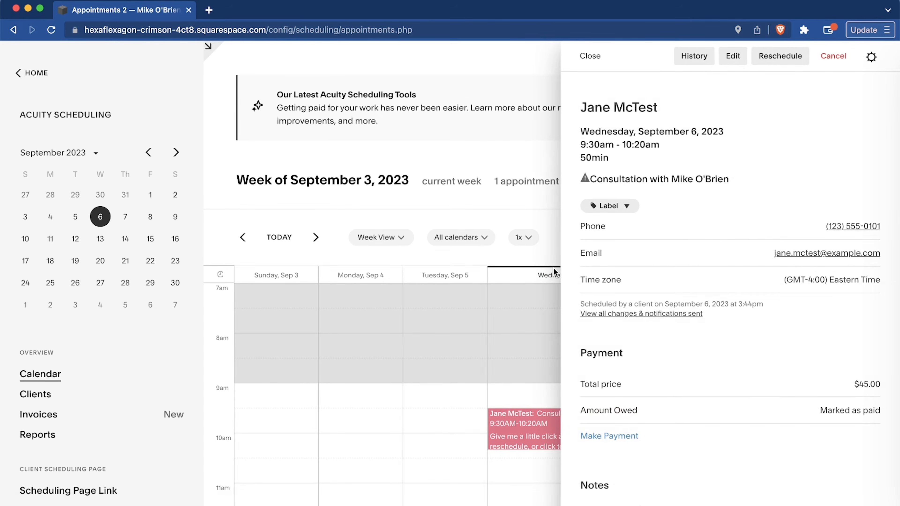
pyautogui.scroll(-3, 773, 396)
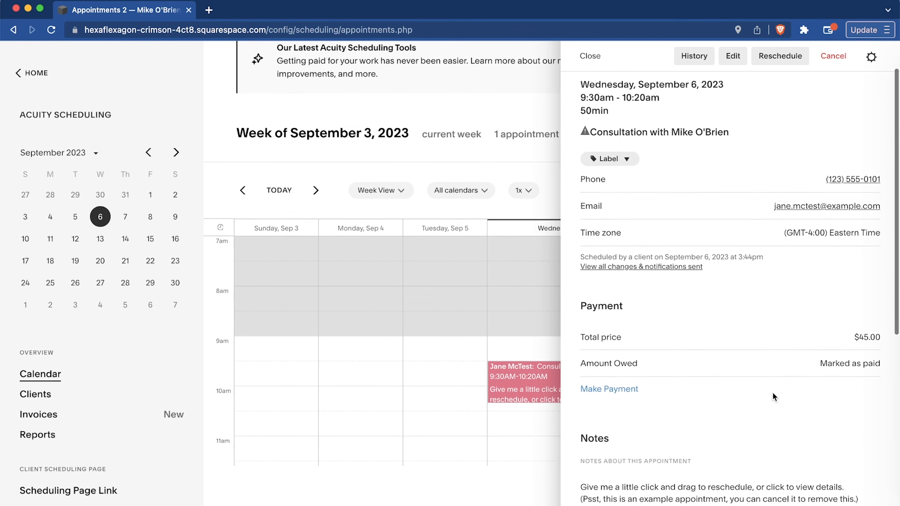
pyautogui.scroll(-2, 773, 395)
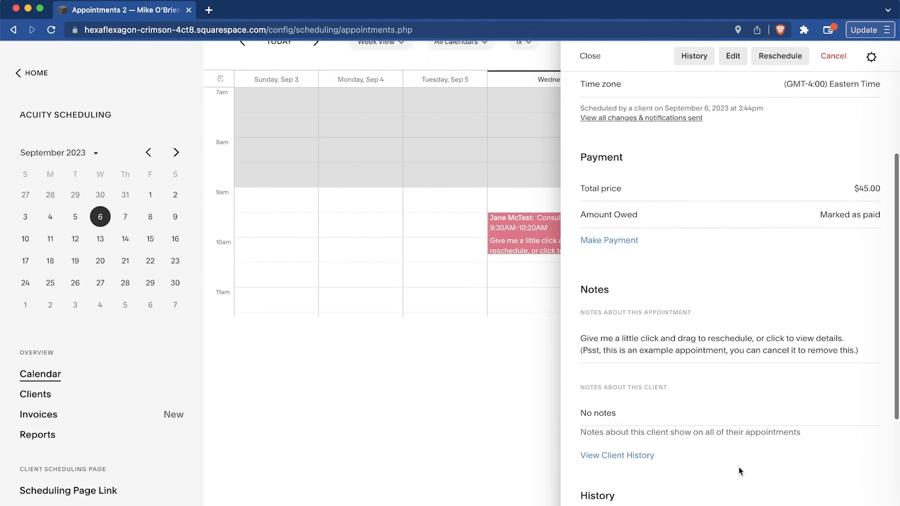
pyautogui.scroll(5, 739, 468)
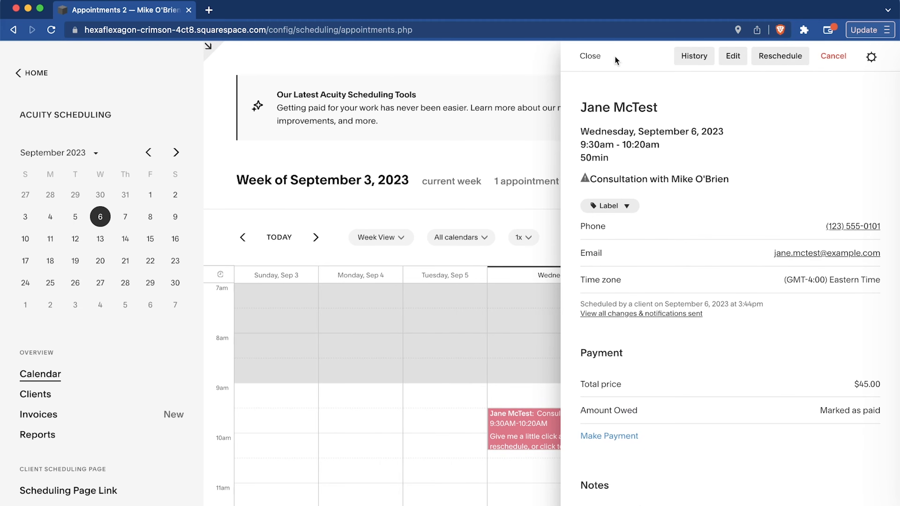
pyautogui.click(590, 57)
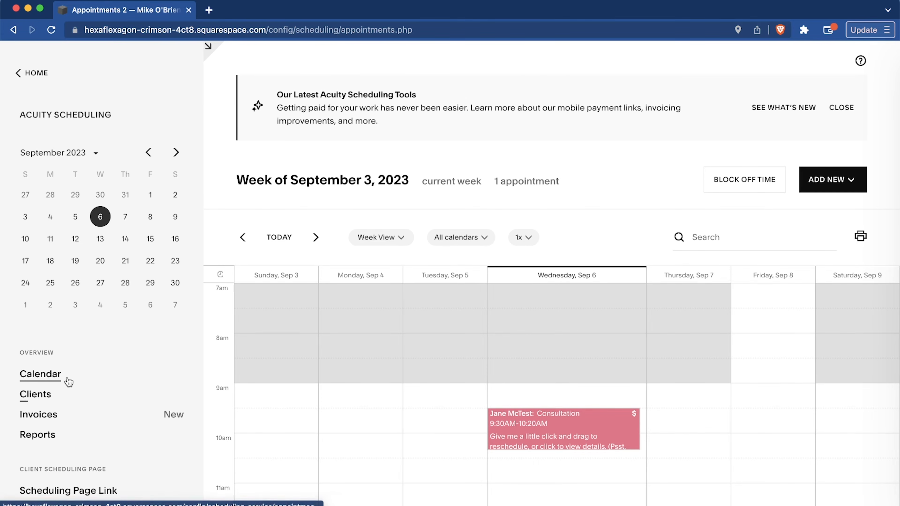
# Look over the remaining scheduling sections, view the client list, and return to Scheduling.
pyautogui.scroll(-5, 96, 375)
pyautogui.scroll(-5, 99, 377)
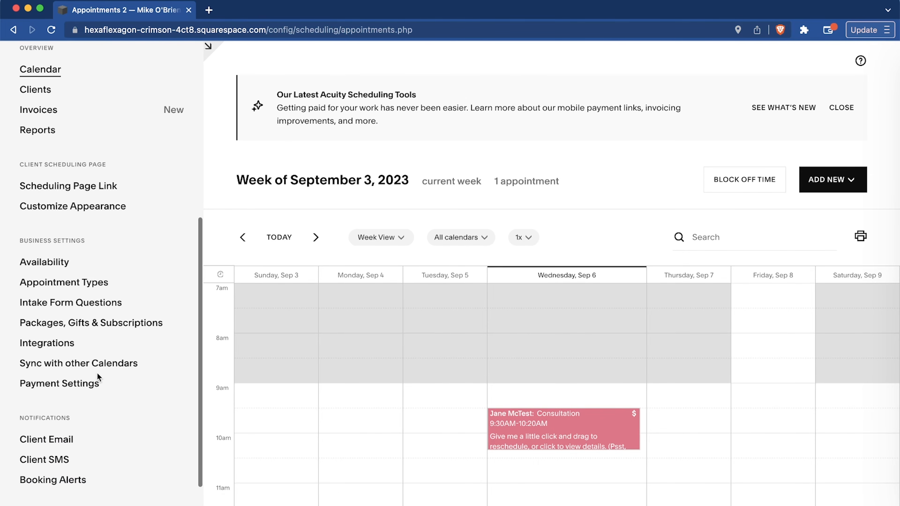
pyautogui.scroll(10, 98, 376)
pyautogui.click(40, 244)
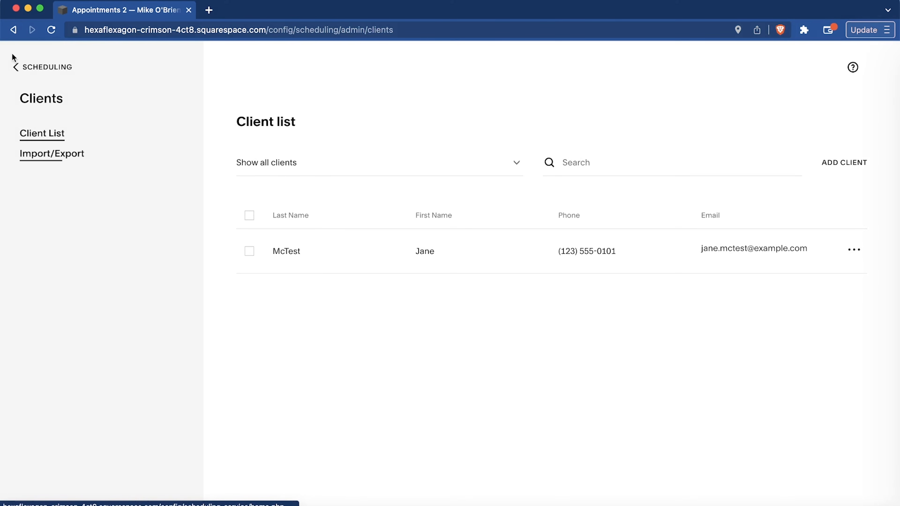
pyautogui.click(30, 71)
# Create a new invoice and fill in its client information from the existing sample client.
pyautogui.click(53, 418)
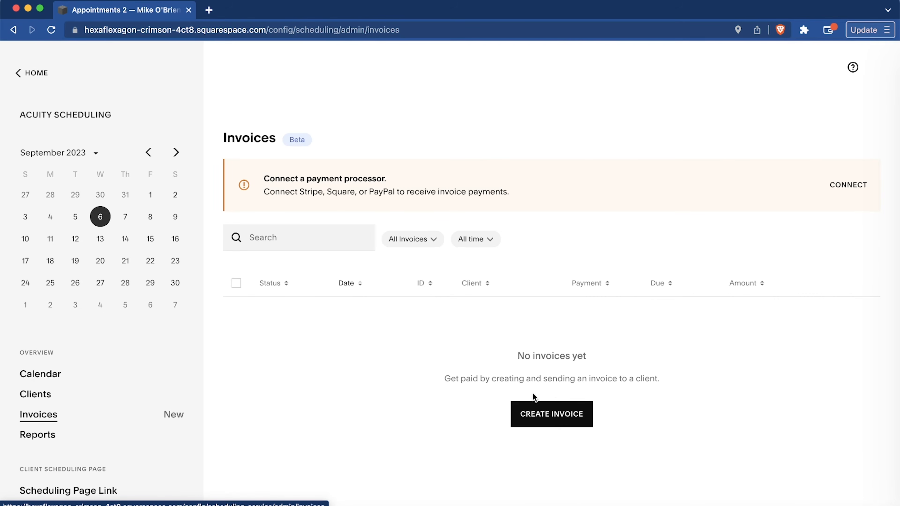
pyautogui.click(554, 416)
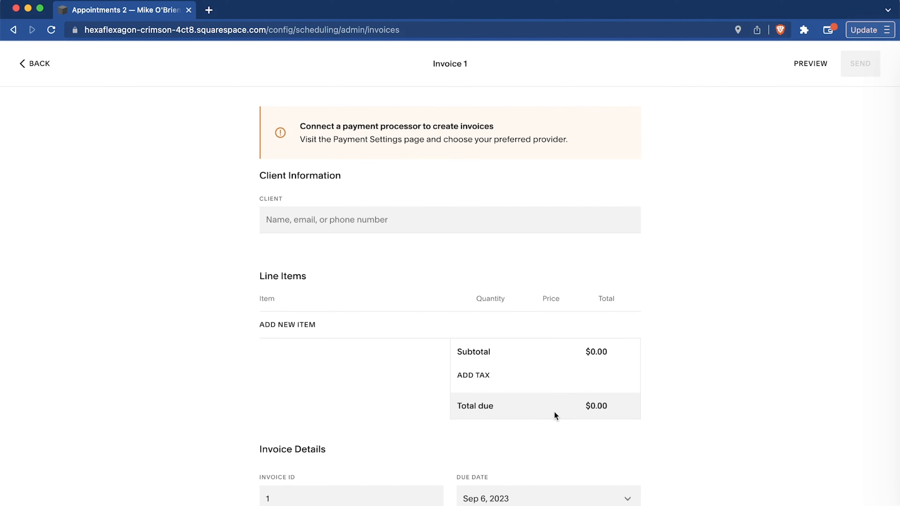
pyautogui.click(375, 220)
pyautogui.click(297, 298)
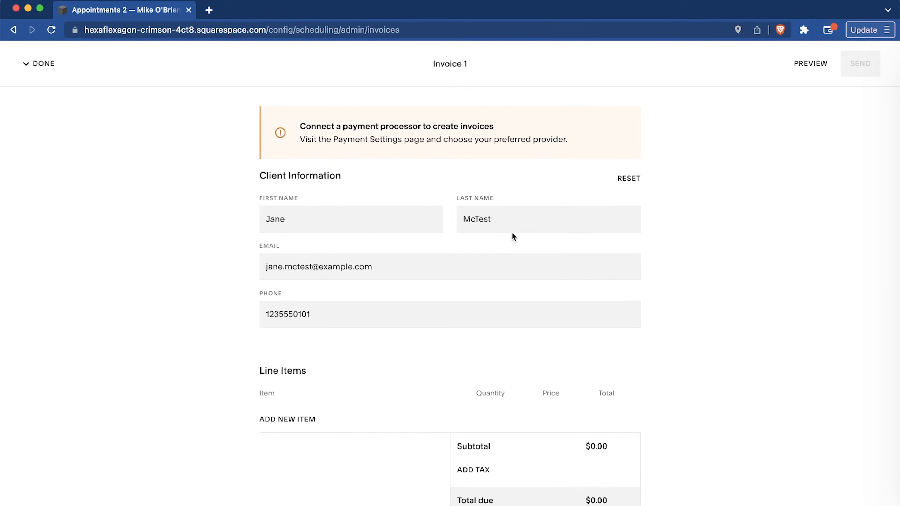
# Add the existing Consultation service as a line item on the invoice.
pyautogui.scroll(-4, 295, 358)
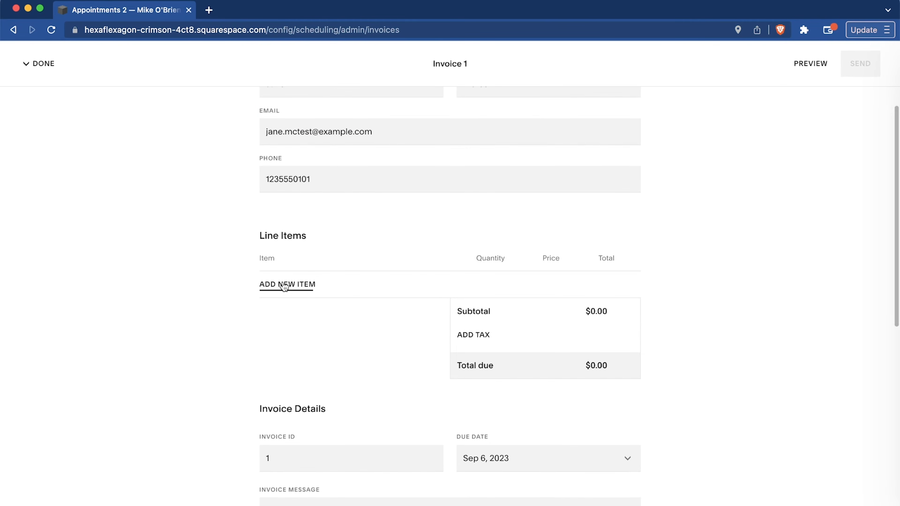
pyautogui.click(289, 286)
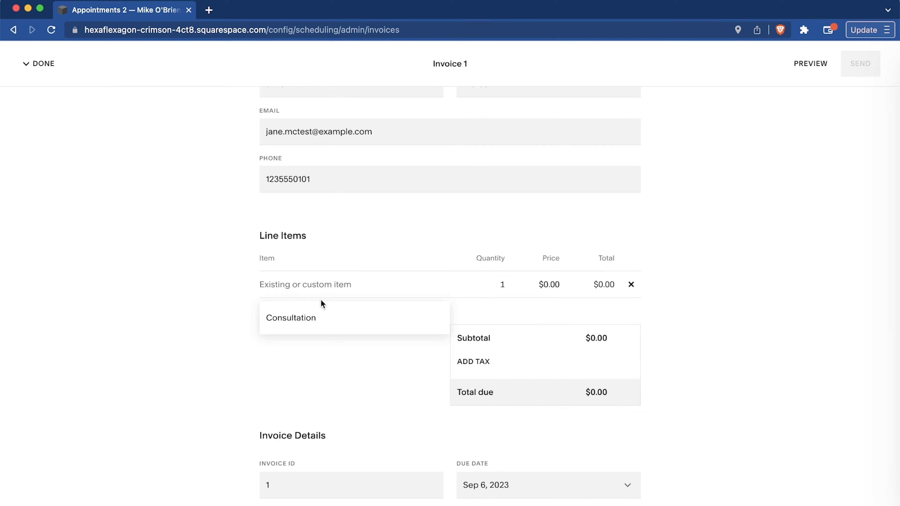
pyautogui.write('Consult')
pyautogui.click(382, 321)
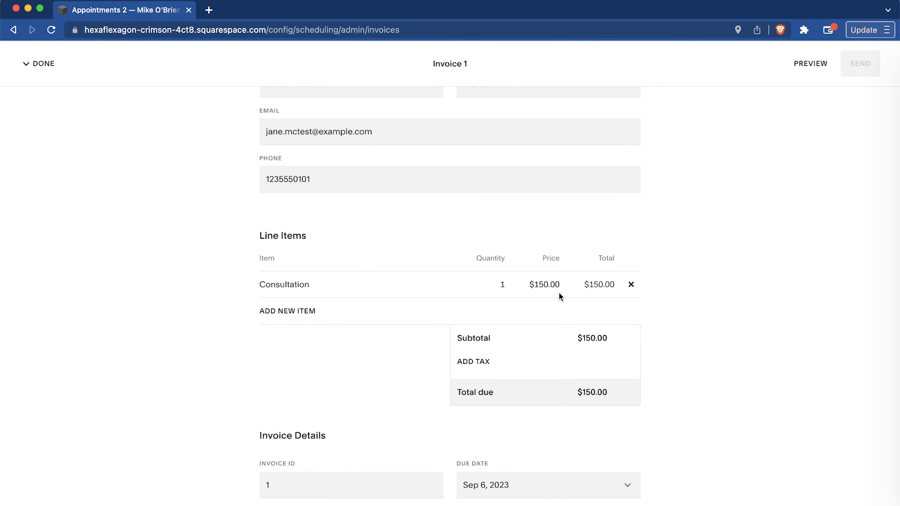
# Preview the invoice email that is sent to the client, close the preview and review the invoice details.
pyautogui.scroll(-10, 672, 314)
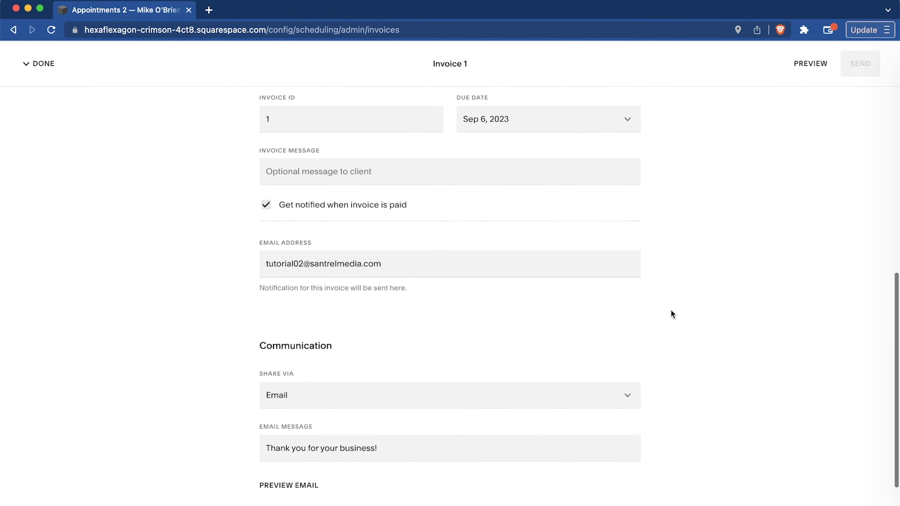
pyautogui.click(287, 438)
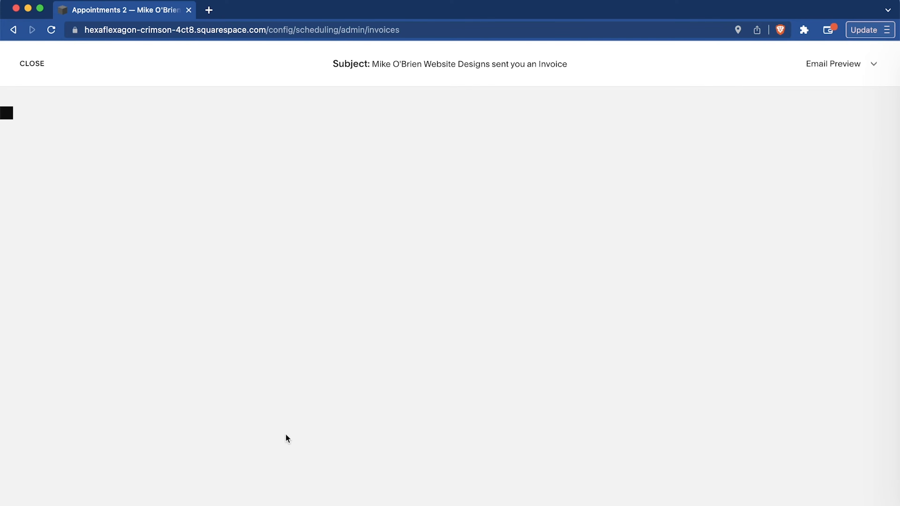
pyautogui.scroll(-2, 482, 396)
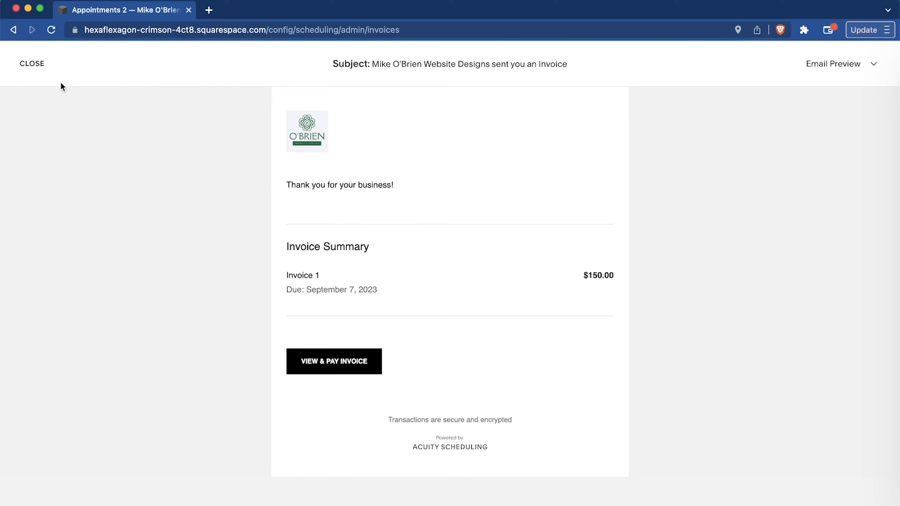
pyautogui.click(35, 63)
pyautogui.scroll(-10, 137, 250)
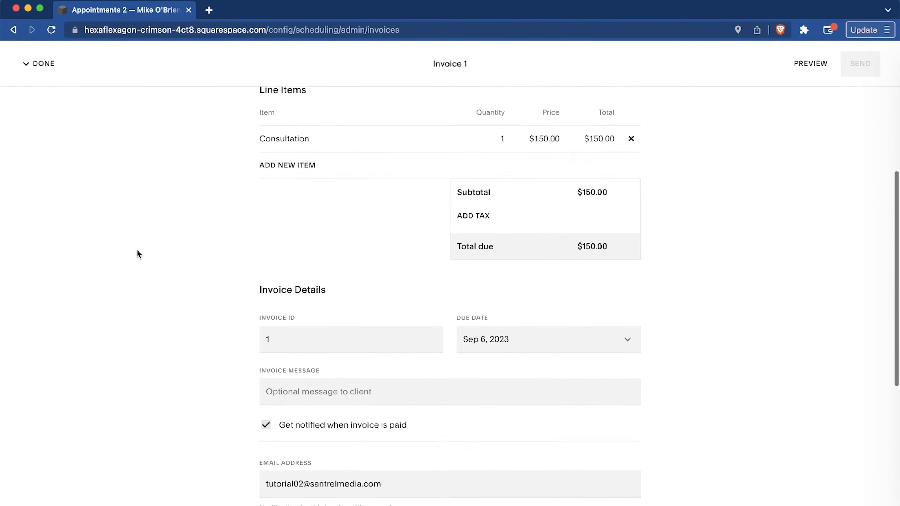
# Close the finished invoice draft and return to the Scheduling overview.
pyautogui.scroll(12, 137, 249)
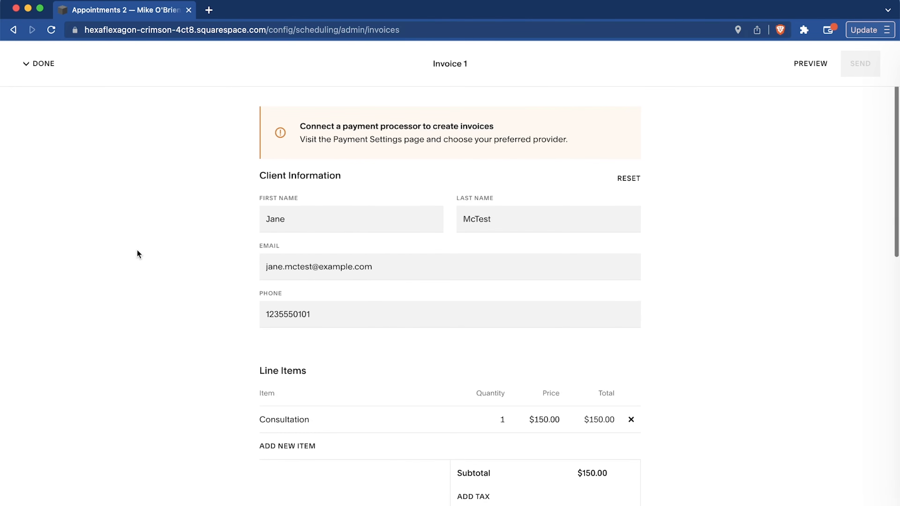
pyautogui.click(33, 66)
pyautogui.click(66, 99)
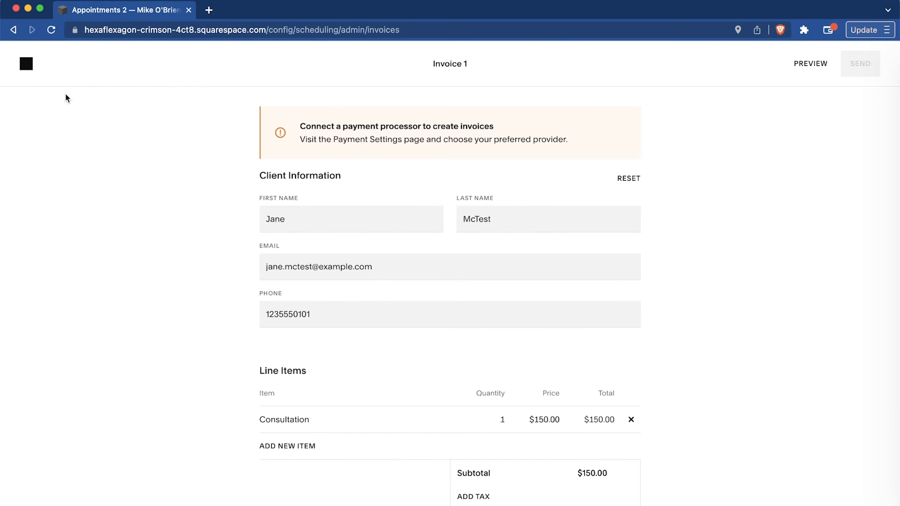
# View the appointment report for September 2023 and return to Scheduling.
pyautogui.scroll(-3, 66, 337)
pyautogui.click(53, 333)
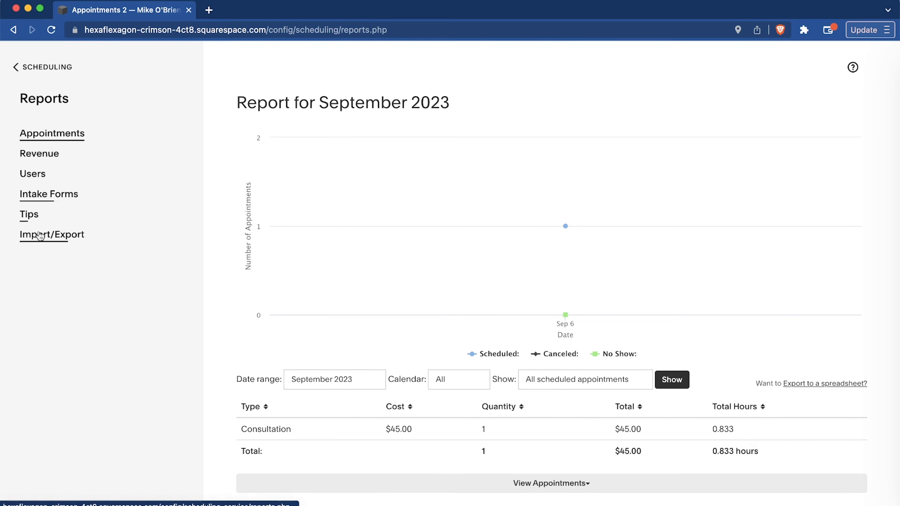
pyautogui.click(18, 67)
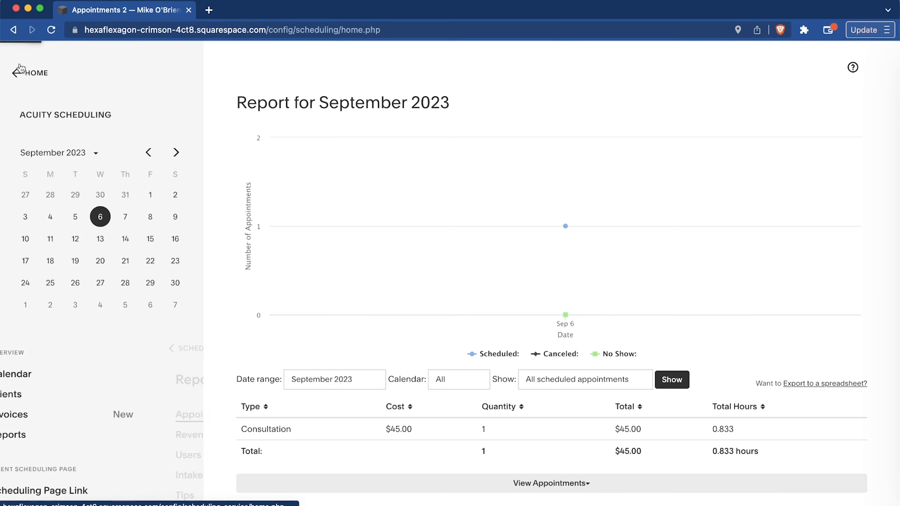
# Open the scheduling page link settings and copy the link of the general scheduling page.
pyautogui.scroll(-6, 99, 317)
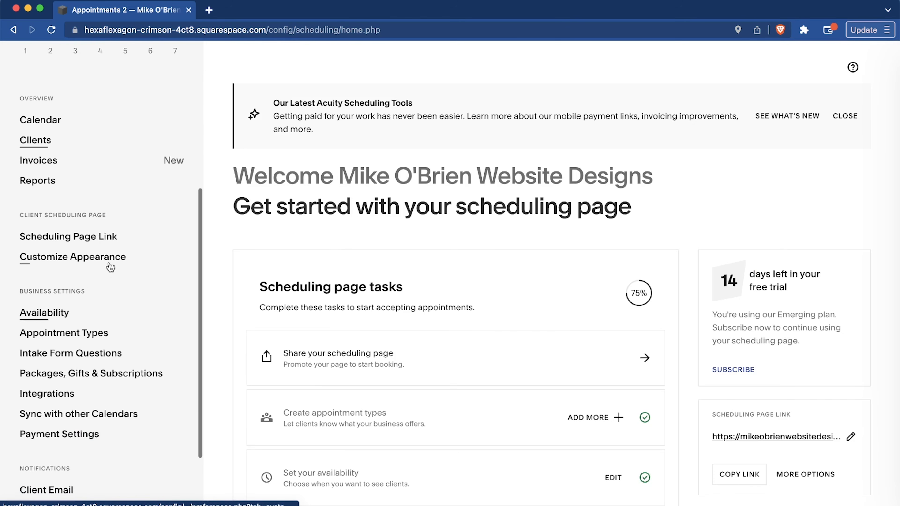
pyautogui.click(94, 241)
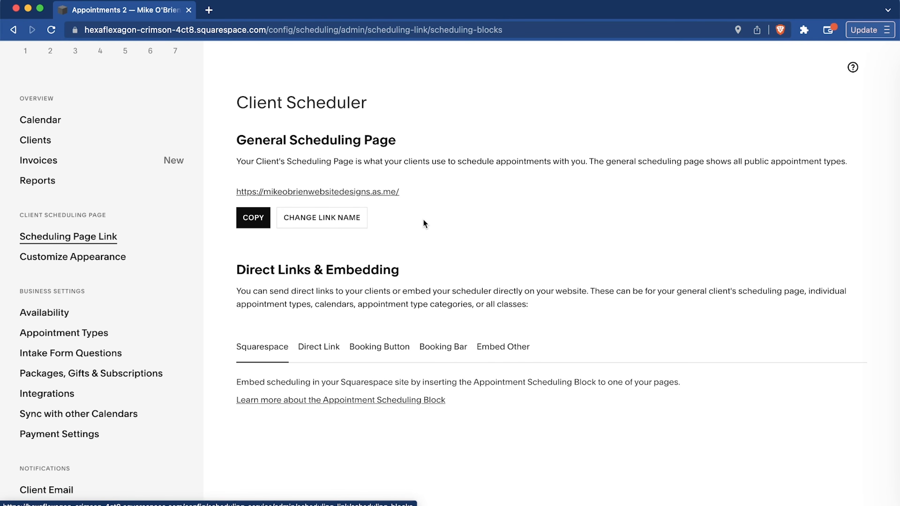
pyautogui.click(242, 221)
# View the booking page's appearance settings and the form for creating appointment types on the Scheduling overview.
pyautogui.click(87, 259)
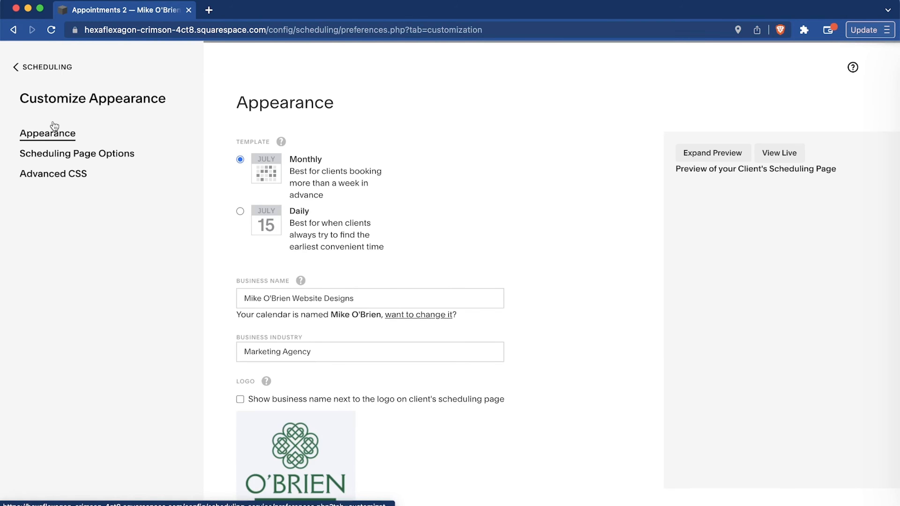
pyautogui.click(34, 68)
pyautogui.scroll(-10, 127, 217)
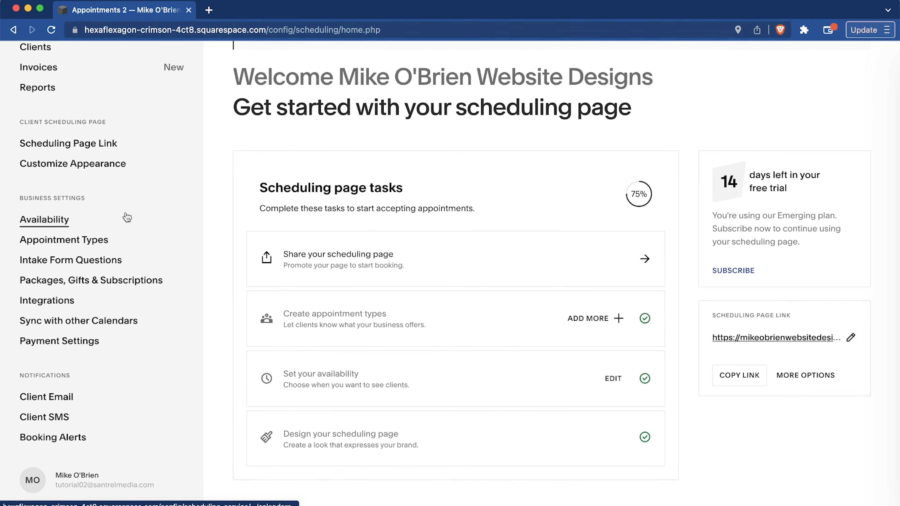
pyautogui.scroll(10, 126, 217)
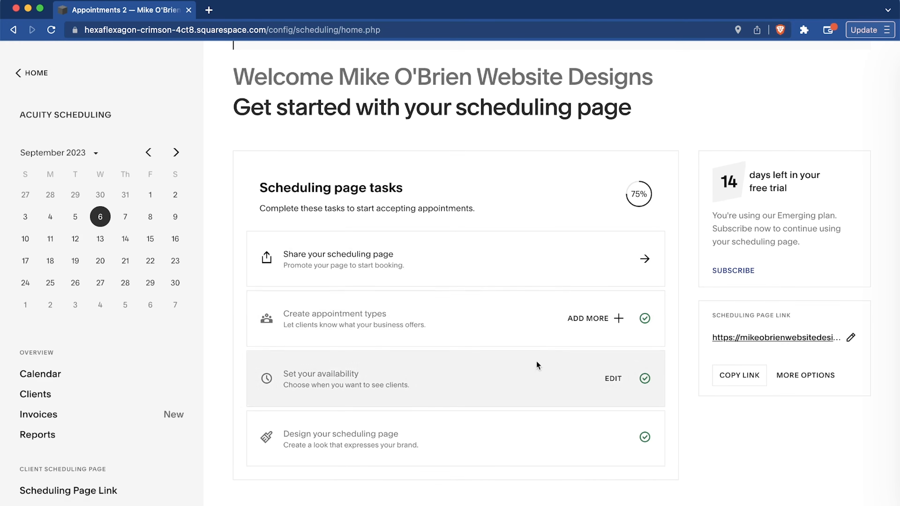
pyautogui.click(534, 317)
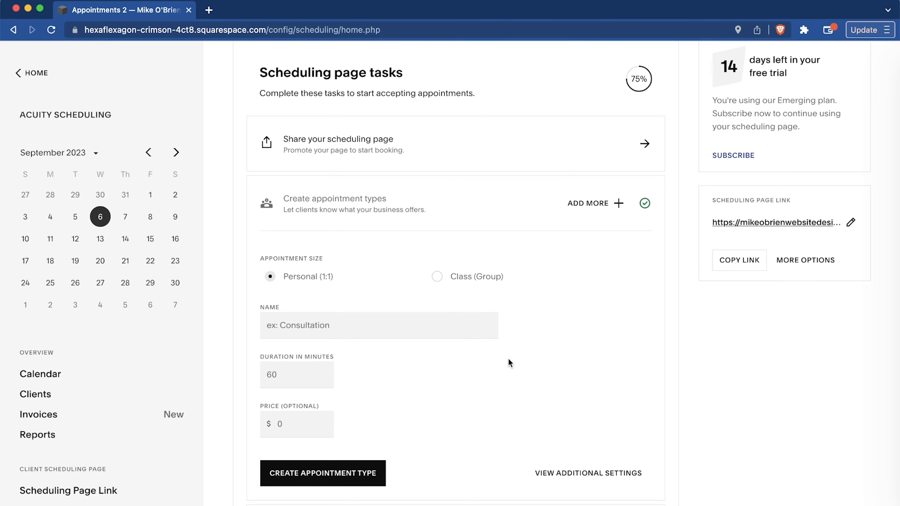
# Open the scheduling Integrations and review the accounting and email marketing services.
pyautogui.scroll(-10, 101, 436)
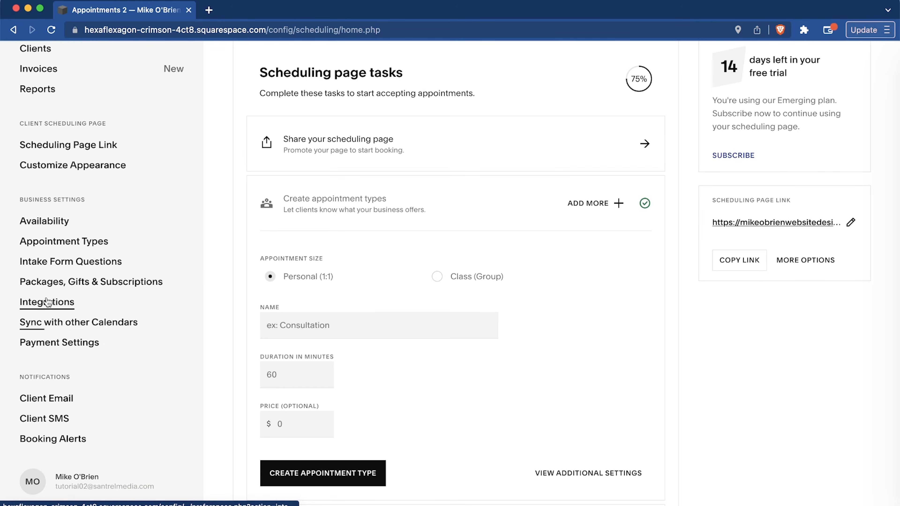
pyautogui.click(44, 305)
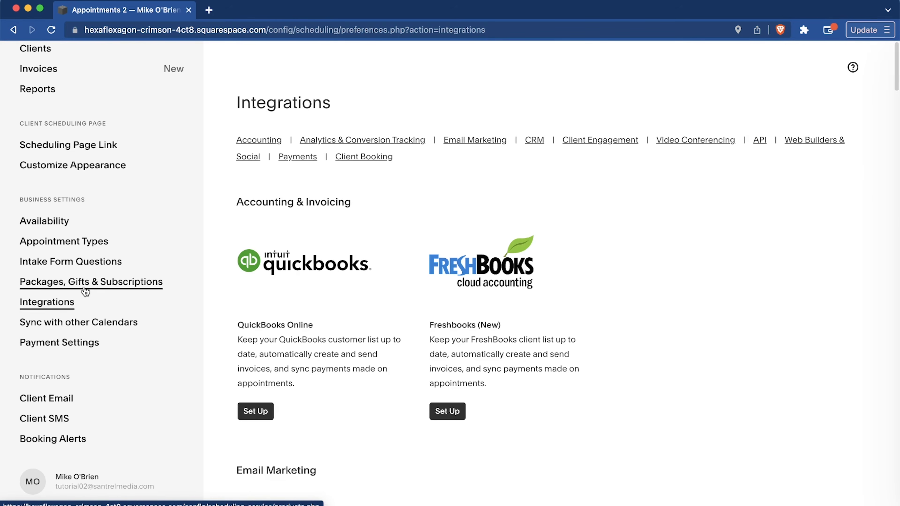
pyautogui.scroll(-3, 621, 305)
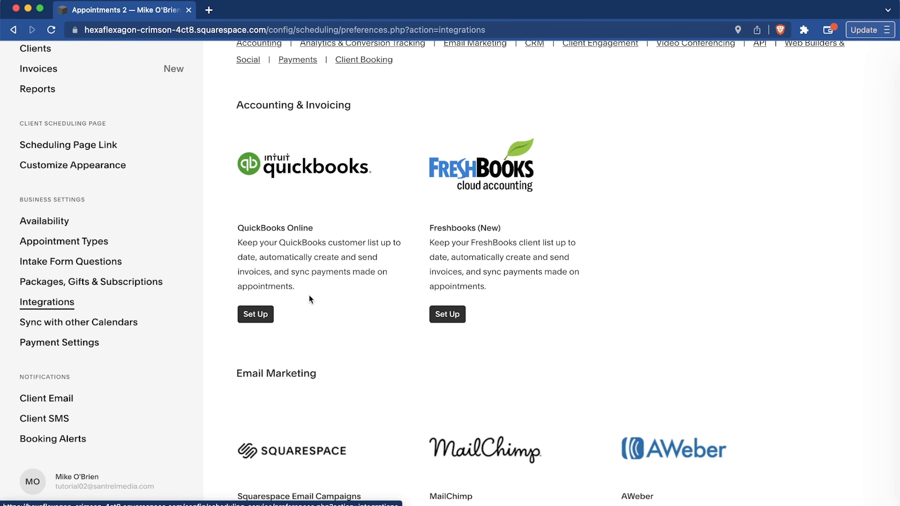
pyautogui.scroll(-9, 803, 249)
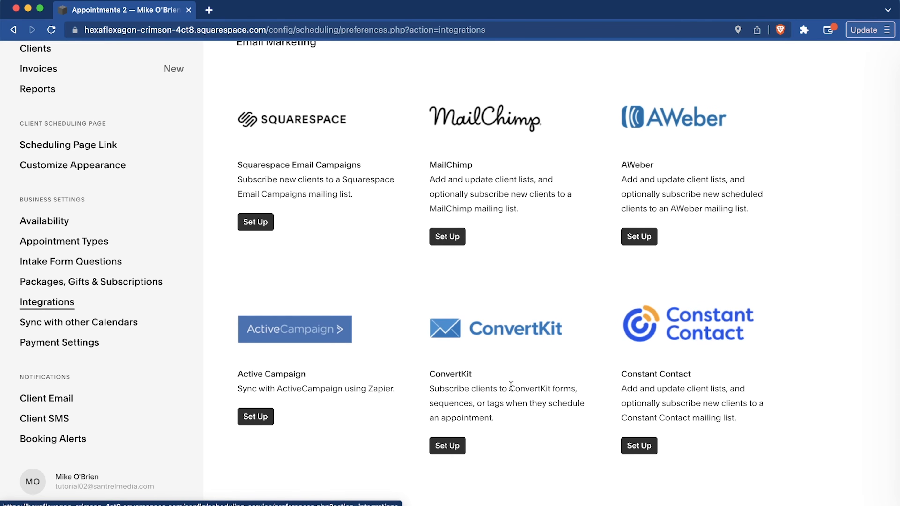
pyautogui.scroll(1, 512, 387)
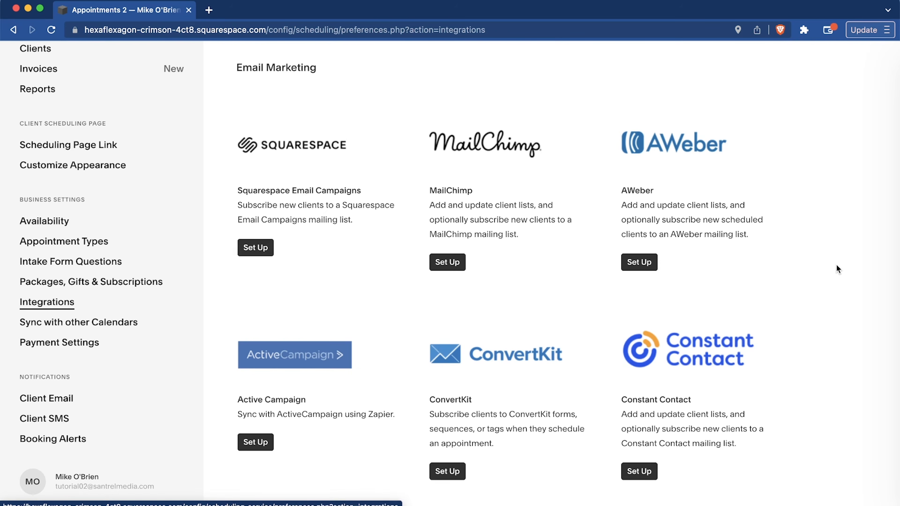
pyautogui.scroll(-10, 836, 265)
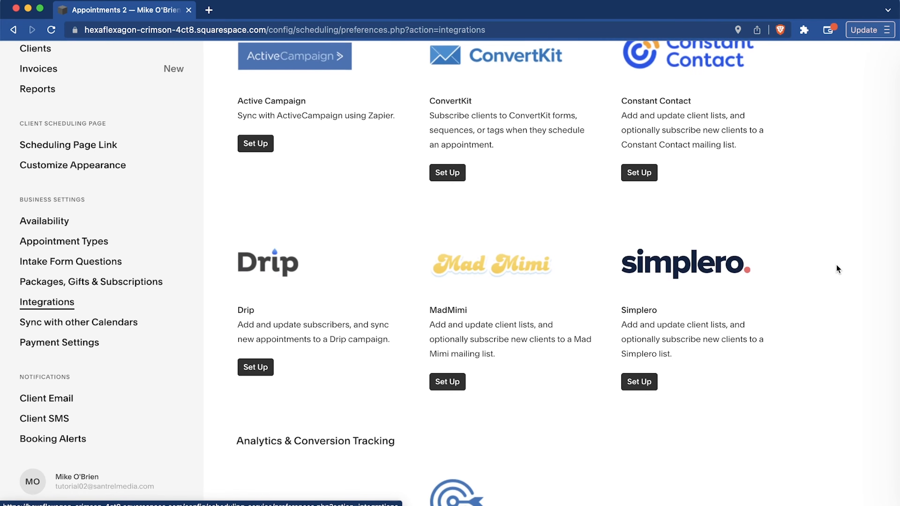
# Review the analytics, conversion tracking and CRM integrations on offer.
pyautogui.scroll(-9, 836, 268)
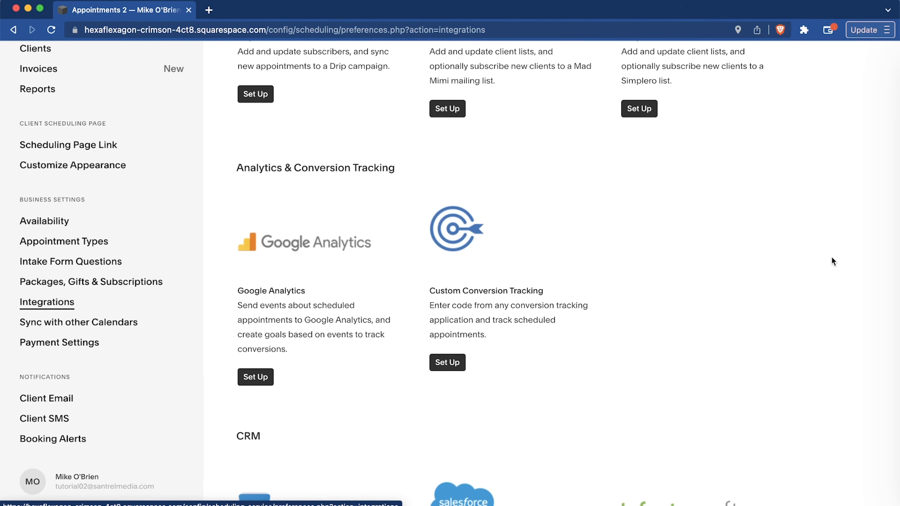
pyautogui.scroll(-1, 852, 261)
pyautogui.scroll(-3, 852, 261)
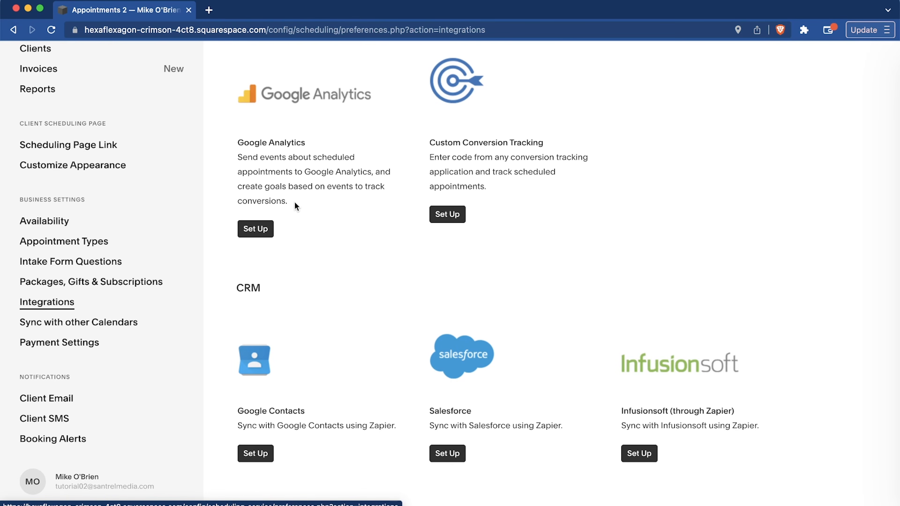
pyautogui.scroll(-5, 295, 203)
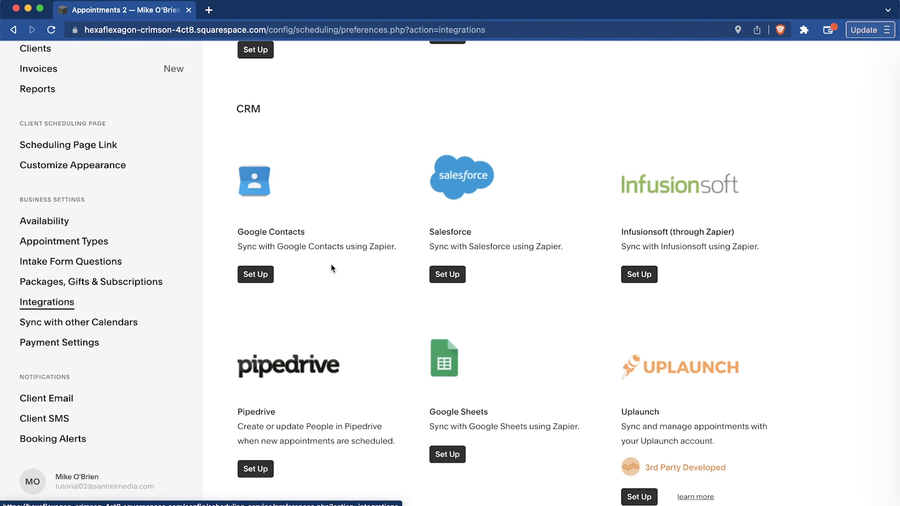
pyautogui.scroll(-5, 784, 249)
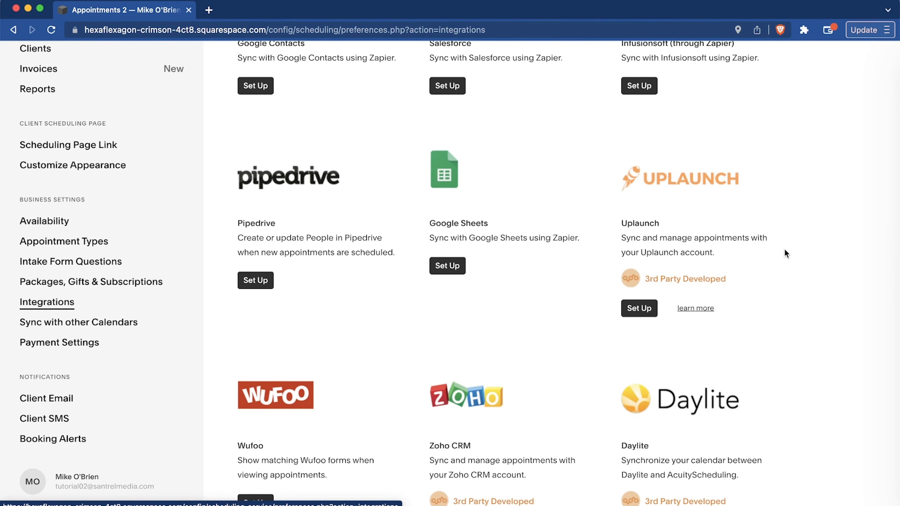
pyautogui.scroll(-12, 784, 250)
pyautogui.scroll(-15, 784, 250)
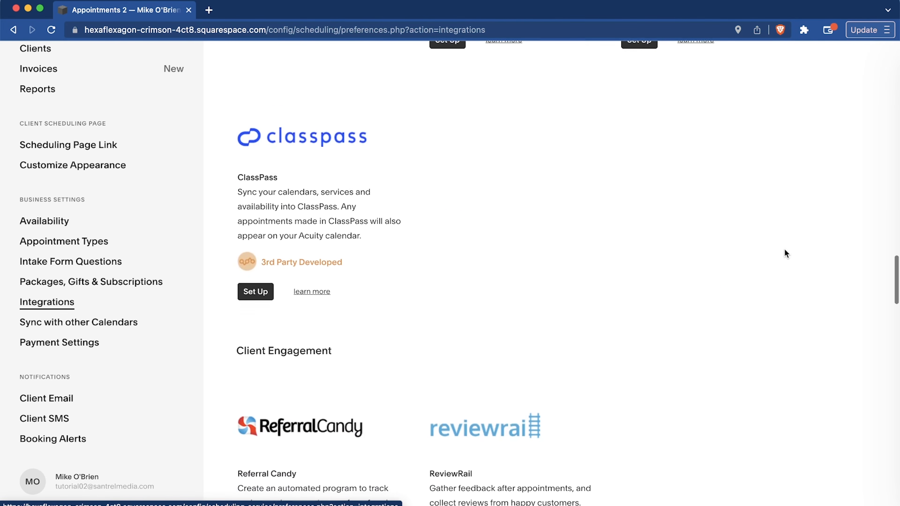
# Review the video conferencing integrations such as GoToMeeting, Zoom, Join.me and Google Hangouts Meet.
pyautogui.scroll(-2, 784, 252)
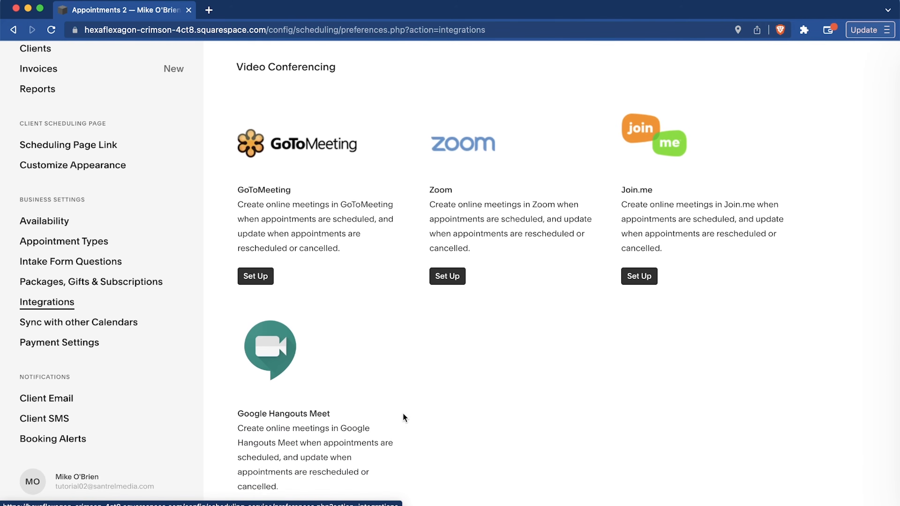
pyautogui.scroll(-1, 404, 417)
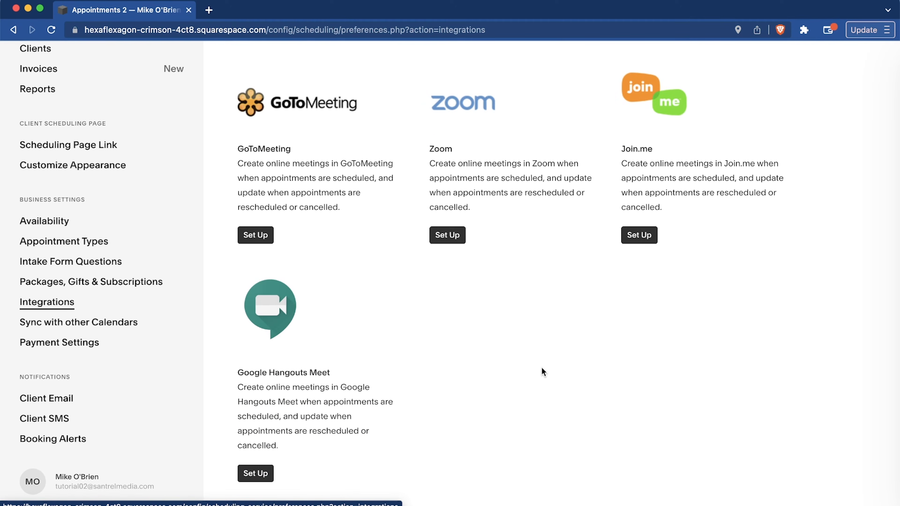
pyautogui.scroll(2, 541, 368)
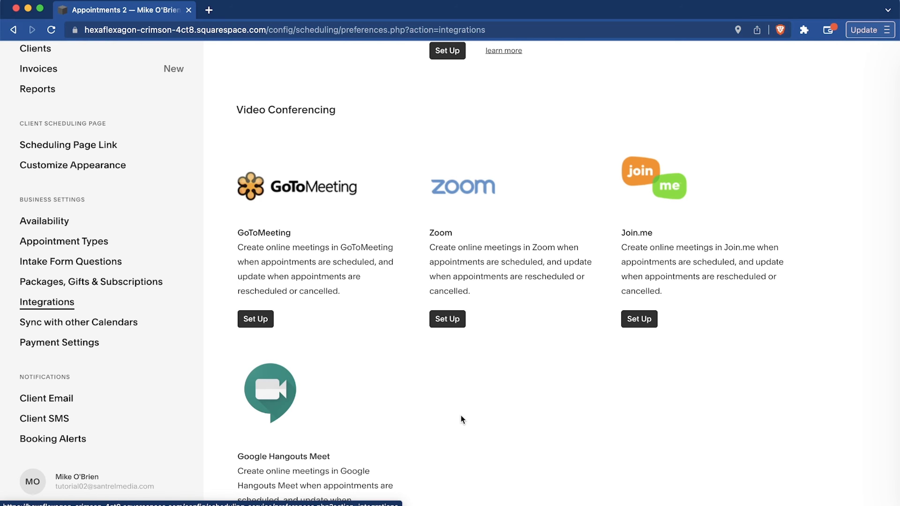
pyautogui.scroll(-10, 829, 364)
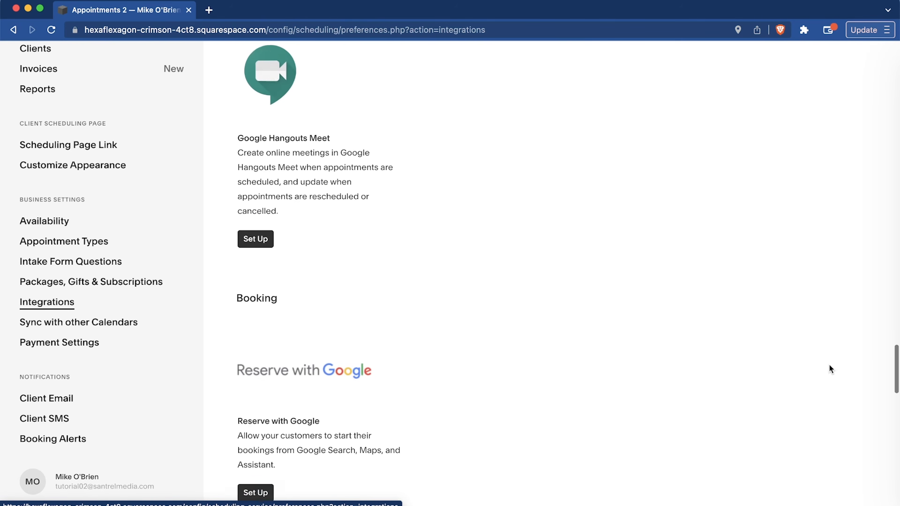
# Review the booking, API, payment and social integrations and return to the start of the Integrations list.
pyautogui.scroll(-10, 829, 364)
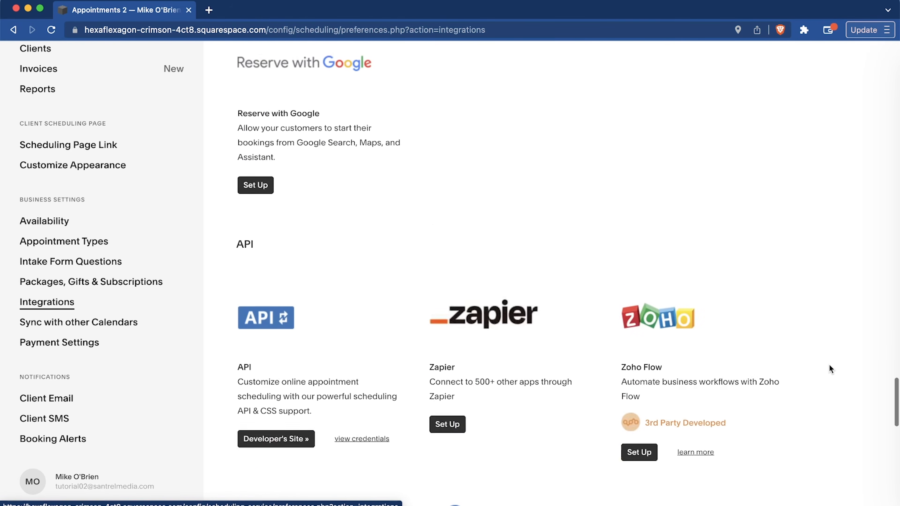
pyautogui.scroll(-1, 829, 364)
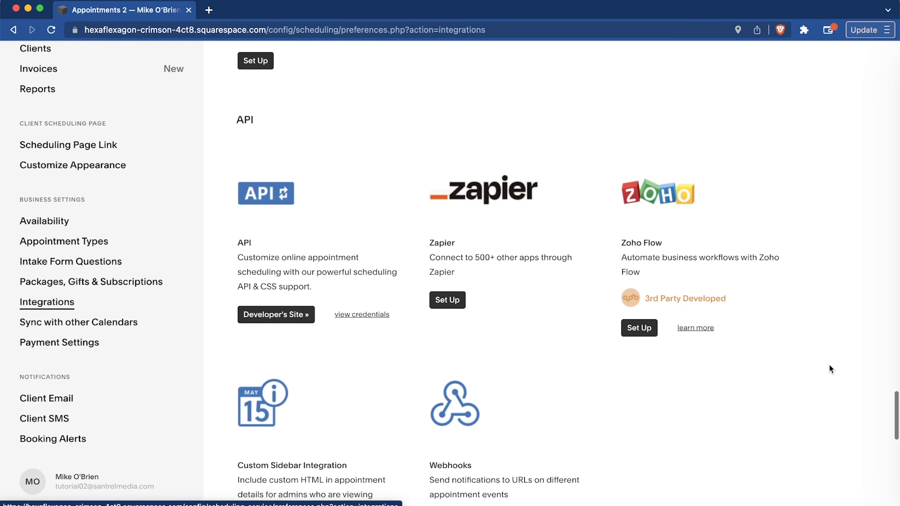
pyautogui.scroll(-10, 829, 364)
pyautogui.scroll(-5, 721, 225)
pyautogui.scroll(-5, 736, 229)
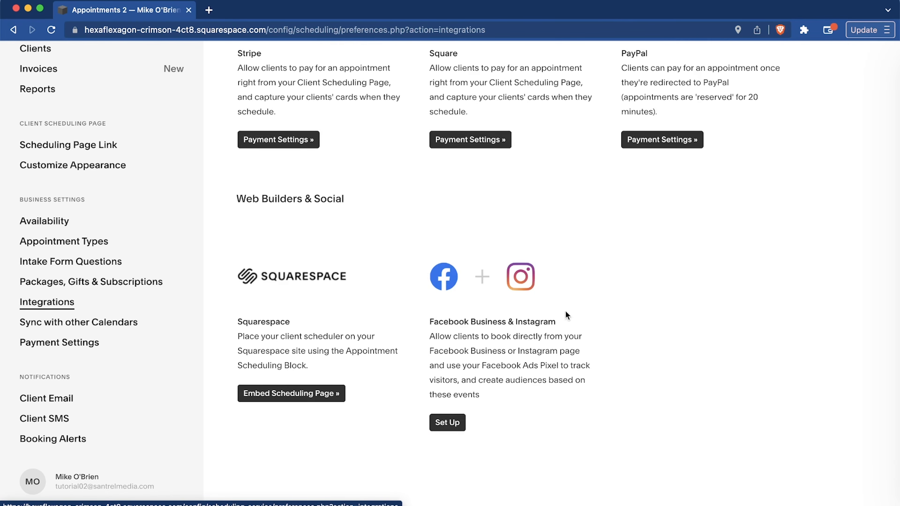
pyautogui.scroll(20, 855, 282)
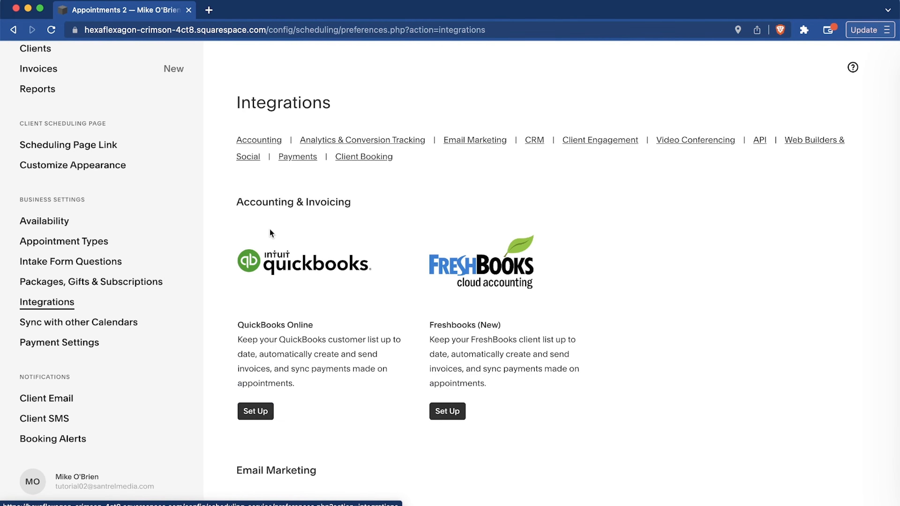
# View the options for syncing with other calendars and return to Scheduling.
pyautogui.click(81, 322)
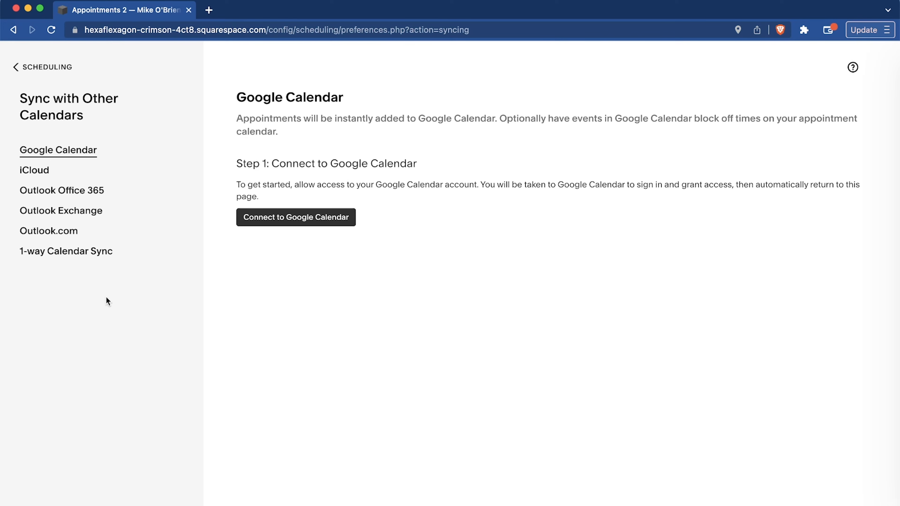
pyautogui.click(38, 71)
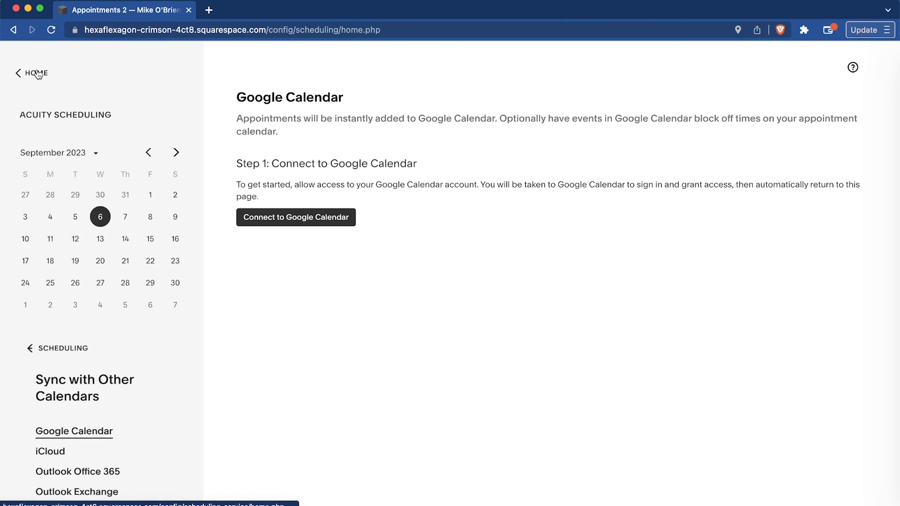
# View the intake form questions and the packages, gift certificates and subscriptions section with its coupons.
pyautogui.scroll(-10, 128, 362)
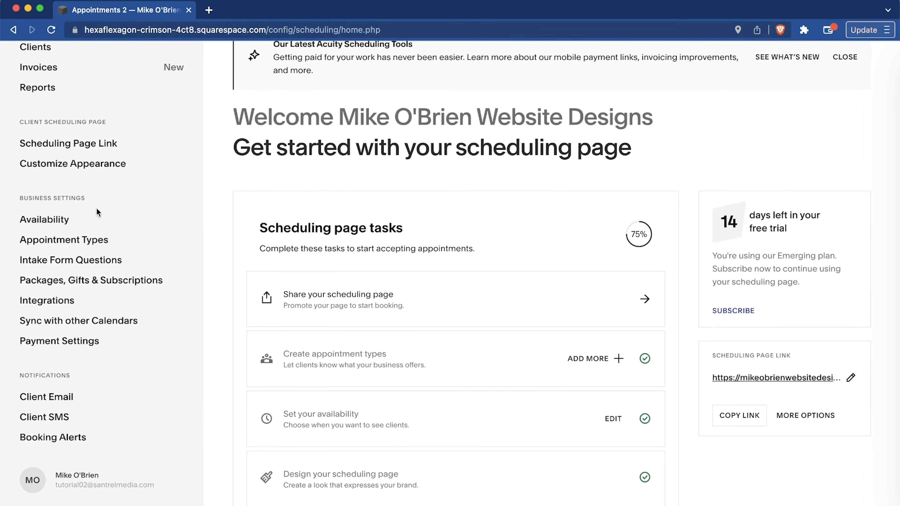
pyautogui.click(83, 259)
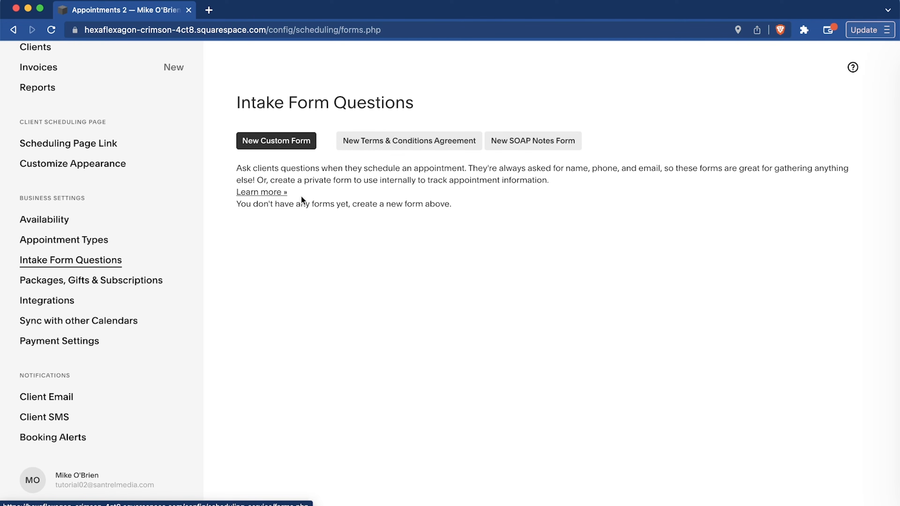
pyautogui.click(134, 281)
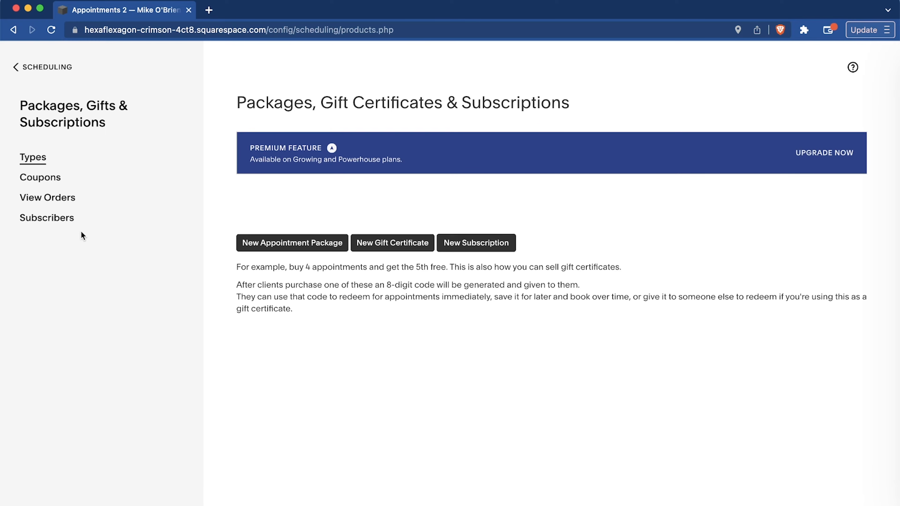
pyautogui.click(43, 180)
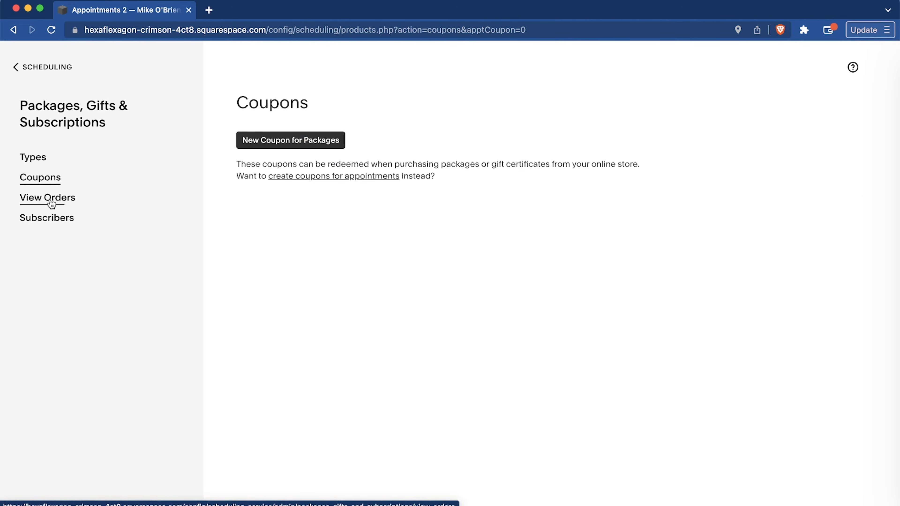
# View the package, gift certificate and subscription types and return through Scheduling to the site's main dashboard.
pyautogui.click(35, 159)
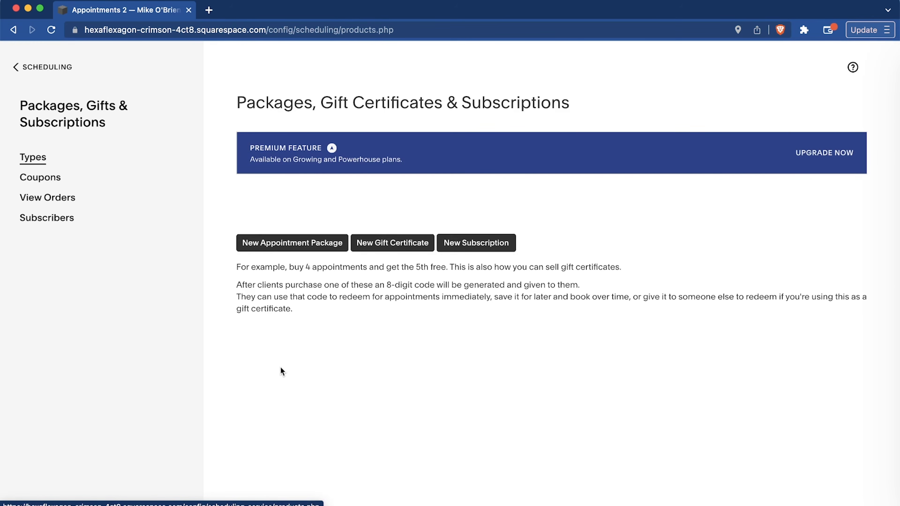
pyautogui.click(42, 68)
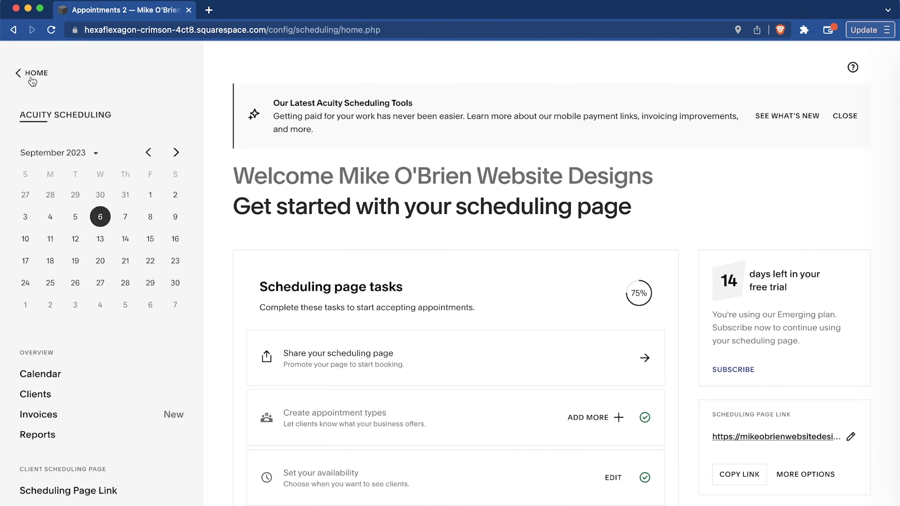
pyautogui.click(31, 75)
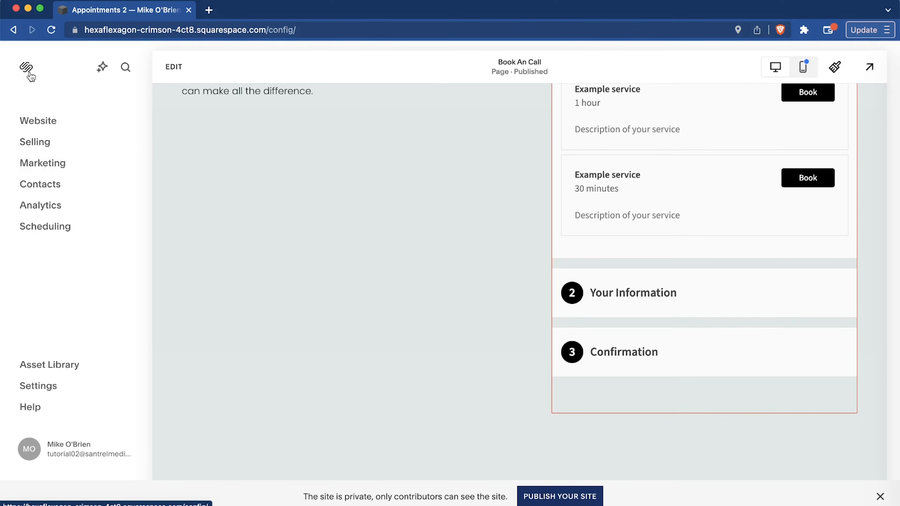
# Look through the website's page list down to the Utilities section and return to the main dashboard.
pyautogui.click(32, 121)
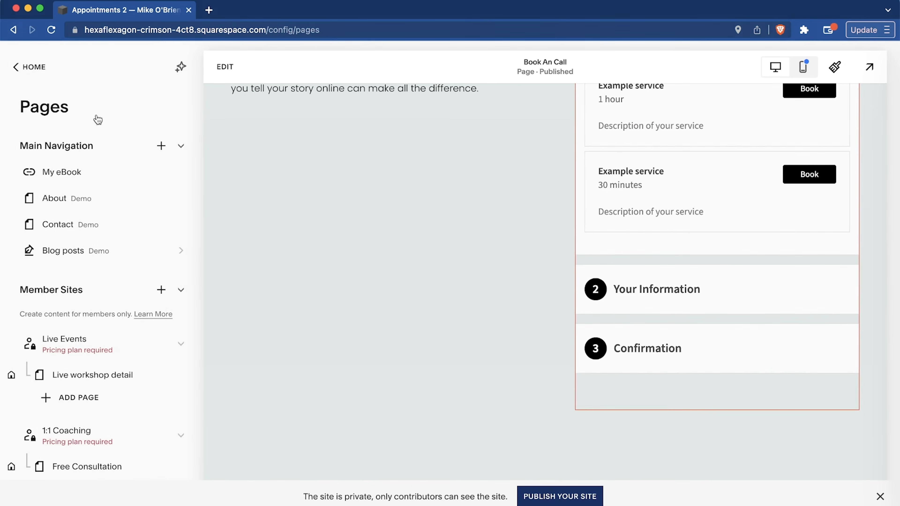
pyautogui.click(56, 199)
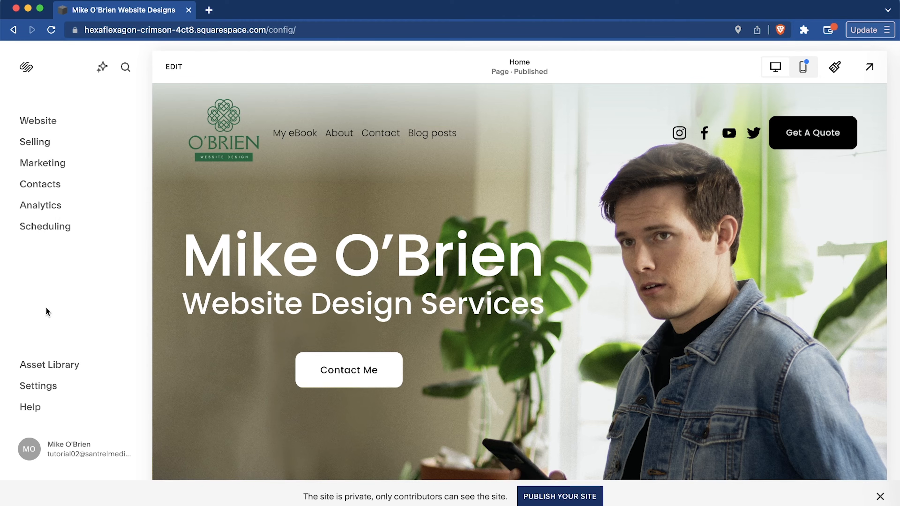
pyautogui.click(25, 123)
pyautogui.scroll(-15, 75, 320)
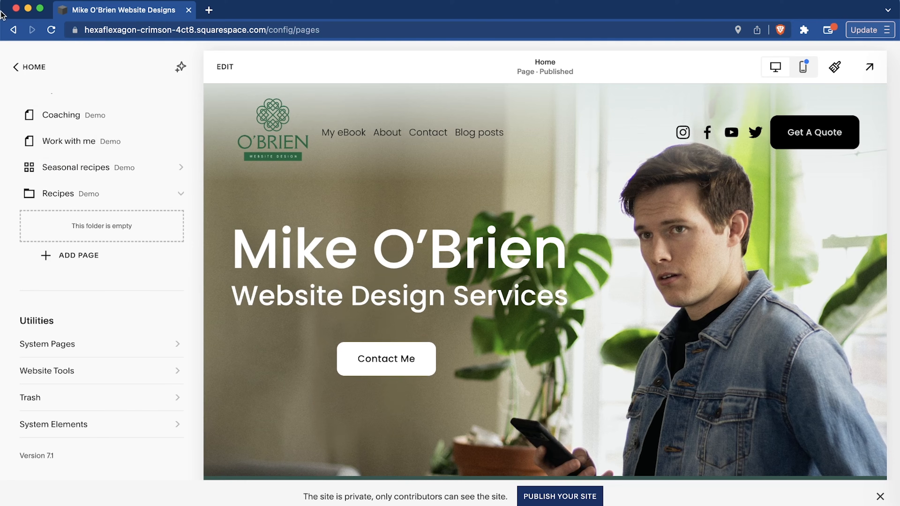
pyautogui.click(31, 67)
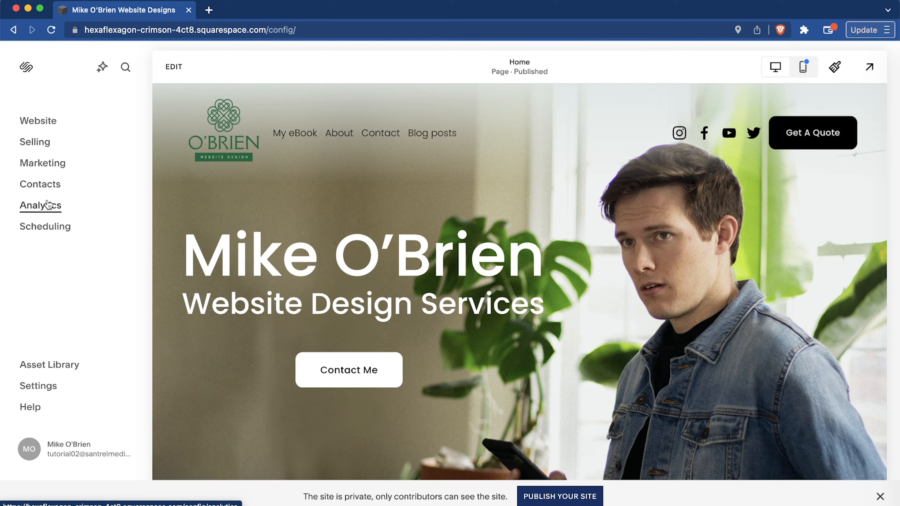
# Review the Marketing overview, including audience growth tasks, email examples, social tools and marketing resources.
pyautogui.click(43, 167)
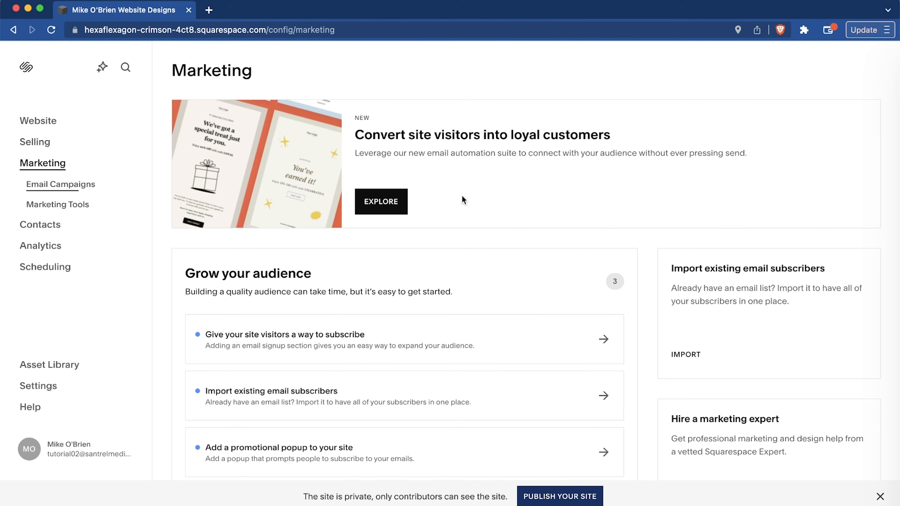
pyautogui.scroll(-10, 693, 231)
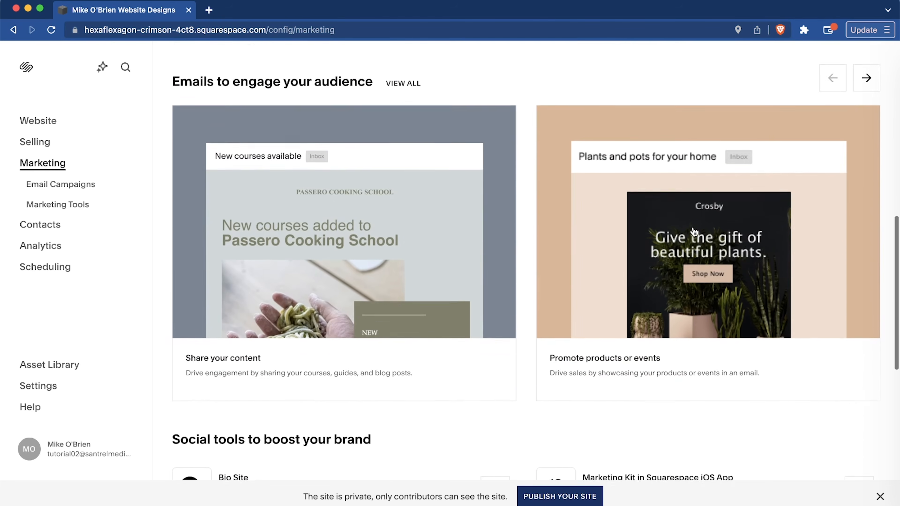
pyautogui.scroll(-4, 693, 232)
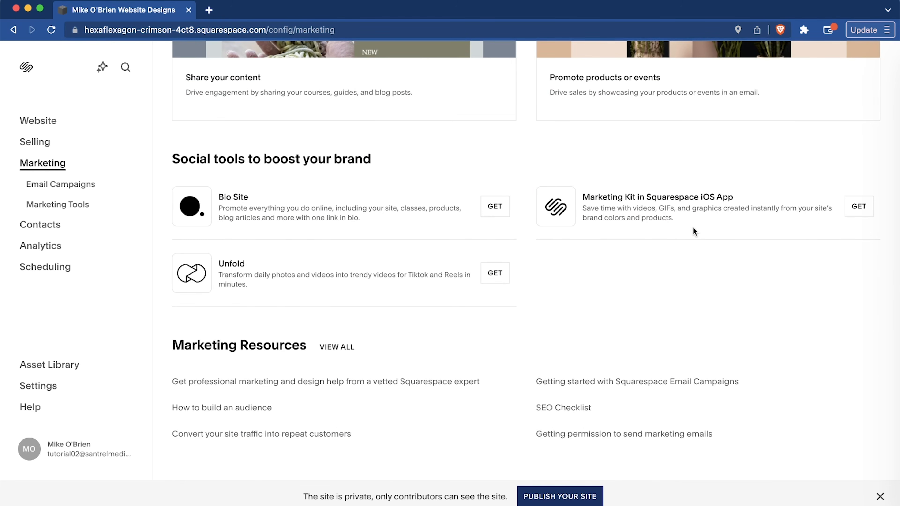
pyautogui.scroll(12, 806, 223)
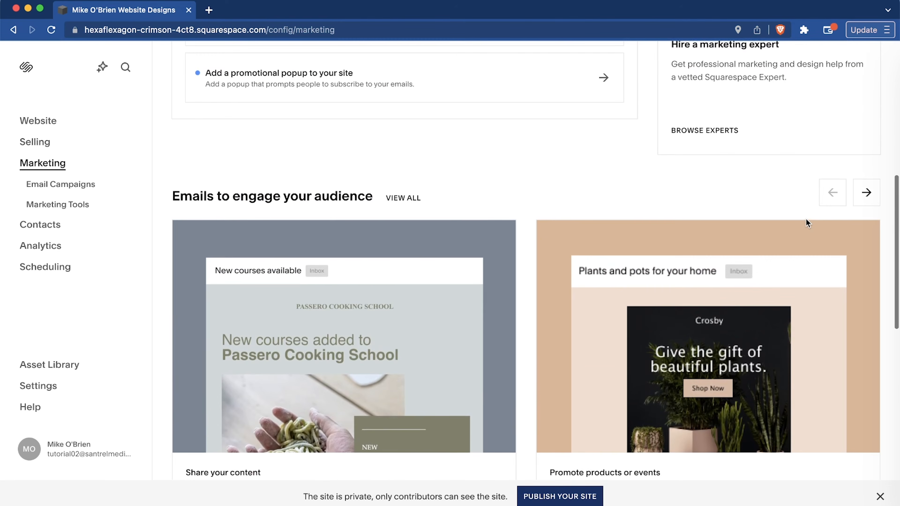
# Review the Email Campaigns page with its sending checklist and help articles, and return to Marketing.
pyautogui.click(75, 187)
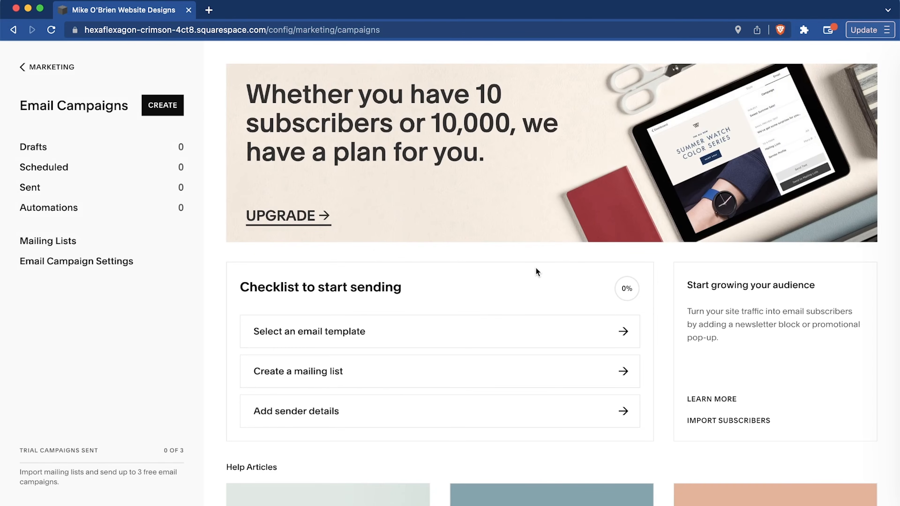
pyautogui.scroll(-7, 535, 269)
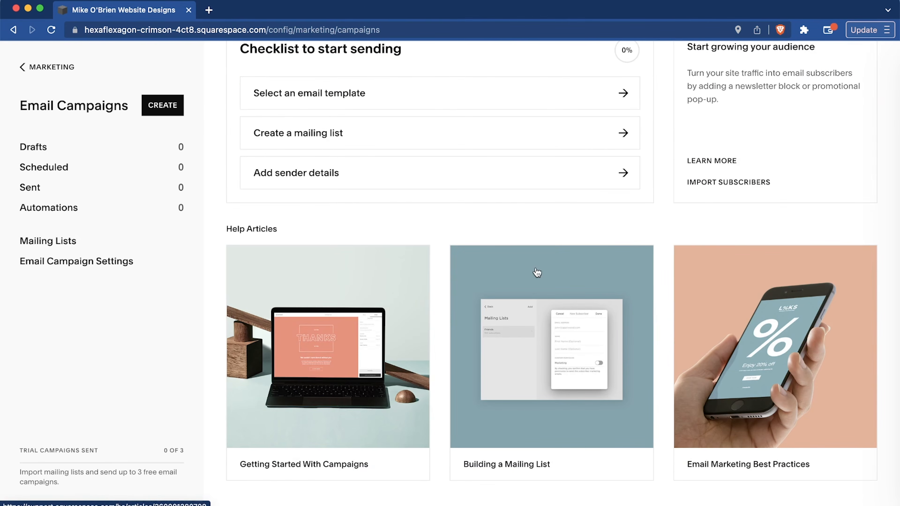
pyautogui.scroll(2, 537, 273)
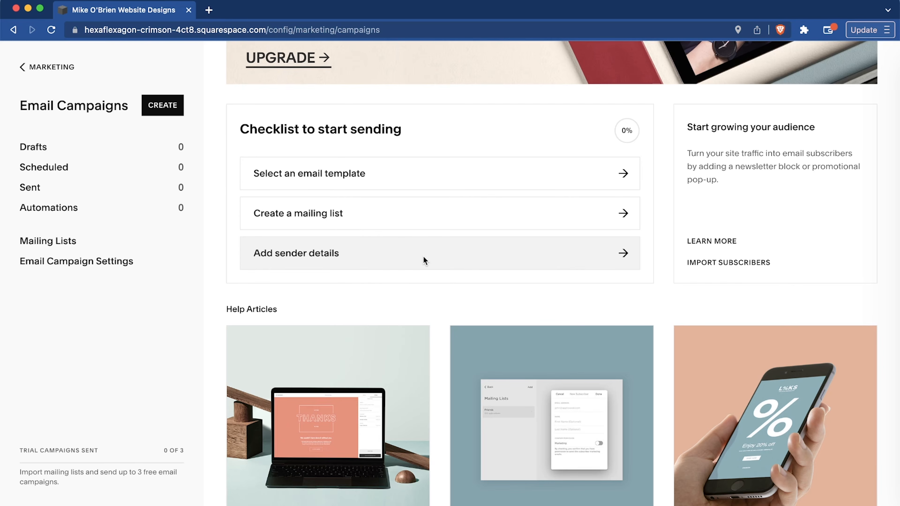
pyautogui.scroll(-3, 481, 277)
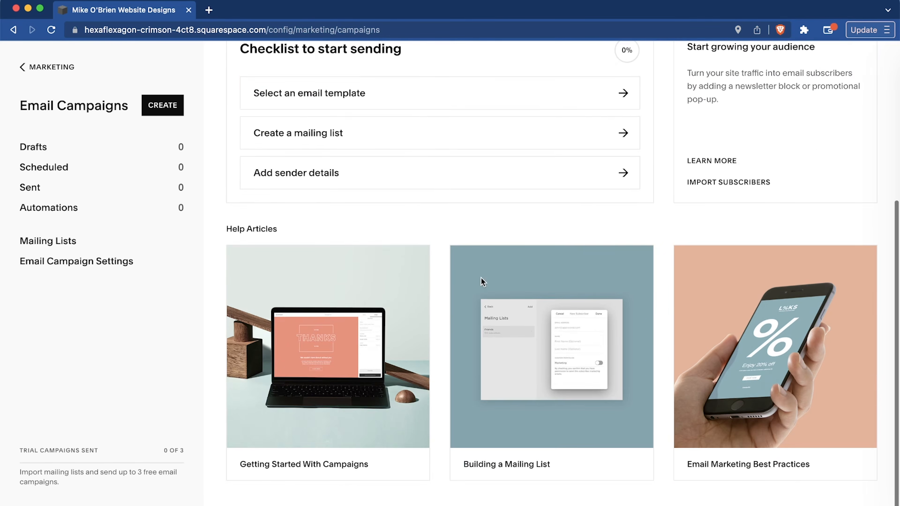
pyautogui.scroll(7, 482, 282)
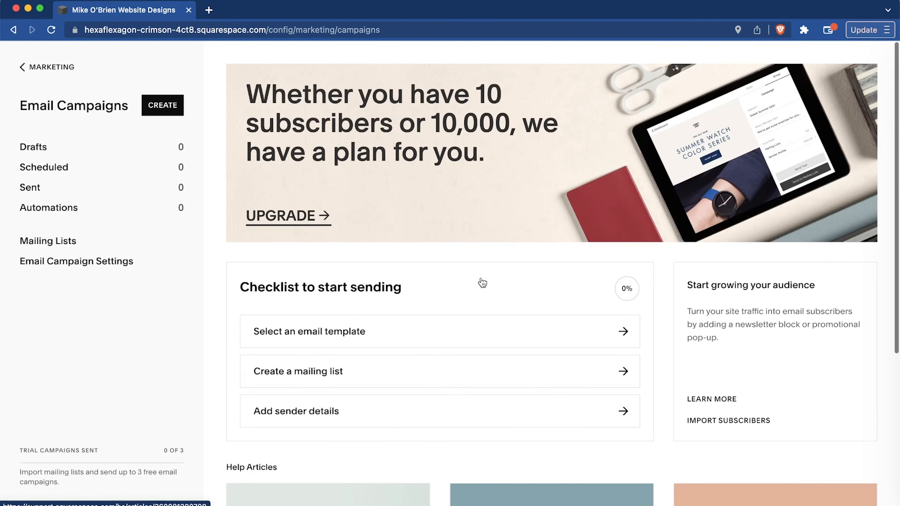
pyautogui.click(31, 70)
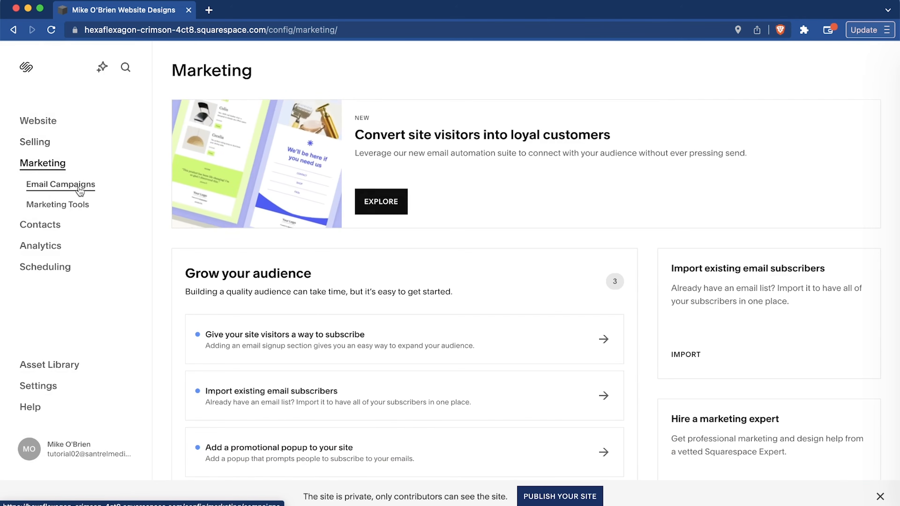
# Open the Promotional Pop-Up from the marketing tools and view its layout, action, content, timing and style sections.
pyautogui.click(76, 211)
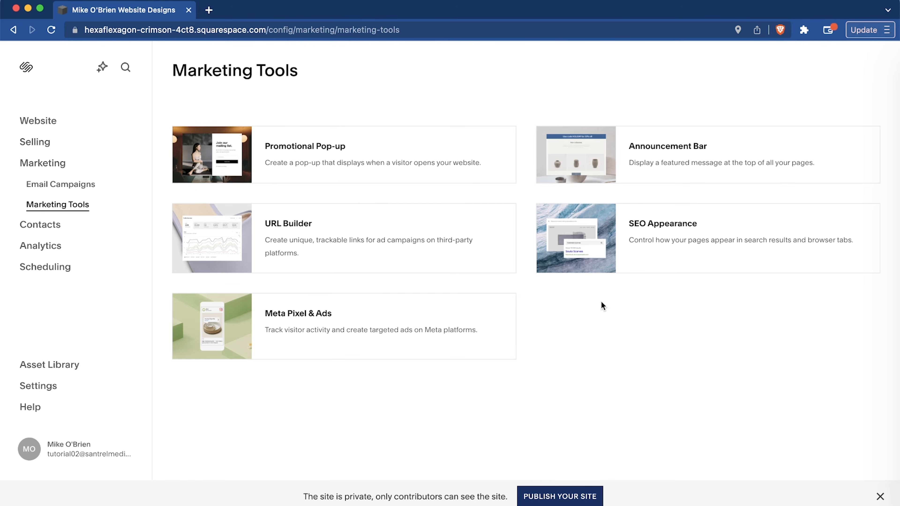
pyautogui.click(424, 153)
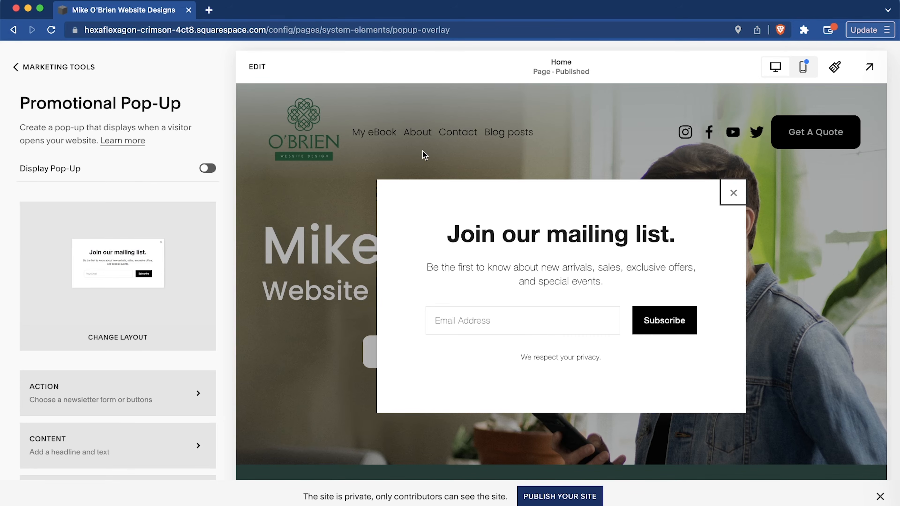
pyautogui.scroll(-3, 98, 237)
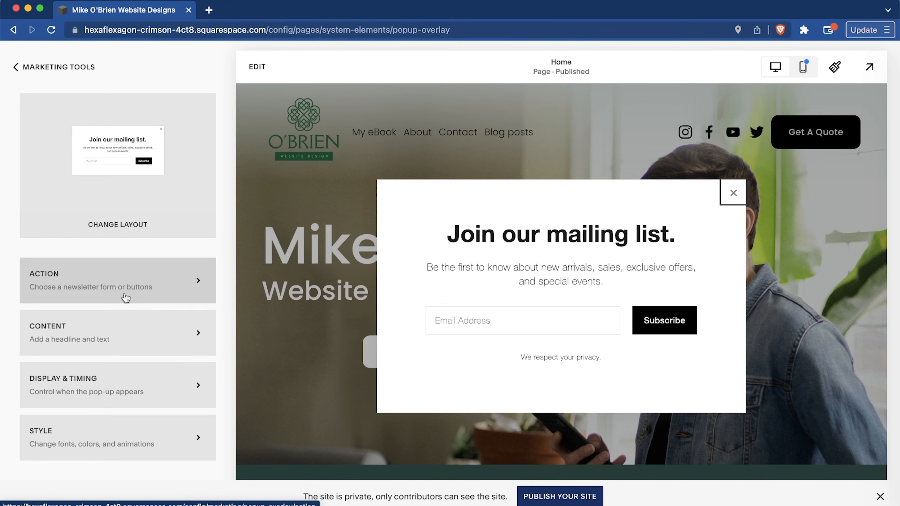
# Try the mailing-list pop-up layout with a full background image, and restore the plain white first layout.
pyautogui.click(128, 220)
pyautogui.scroll(-2, 121, 284)
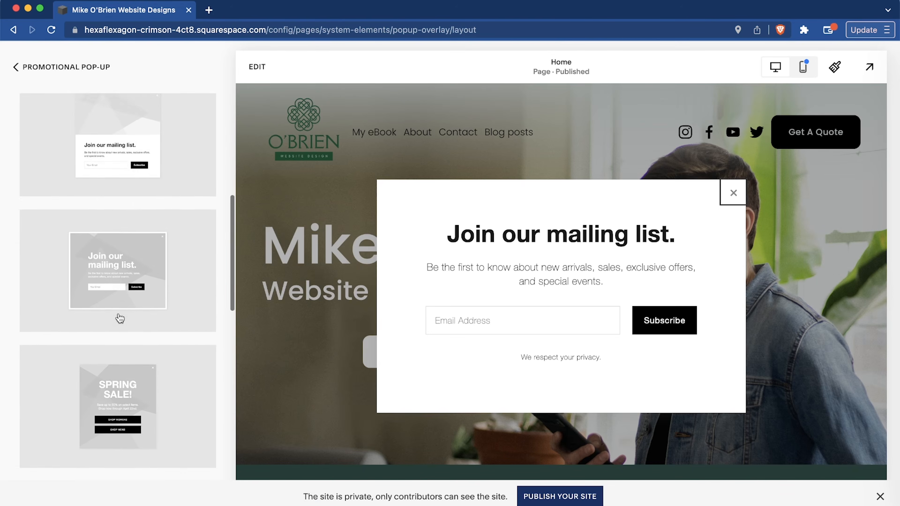
pyautogui.click(119, 276)
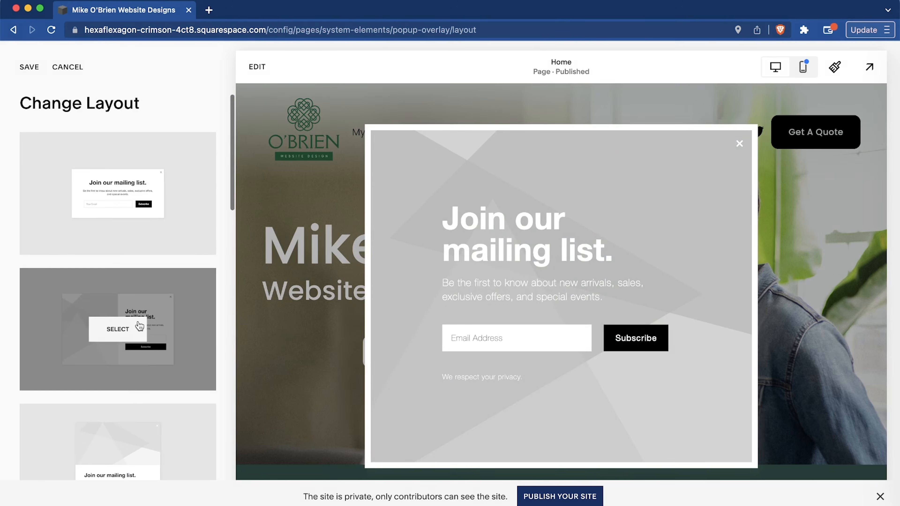
pyautogui.click(124, 206)
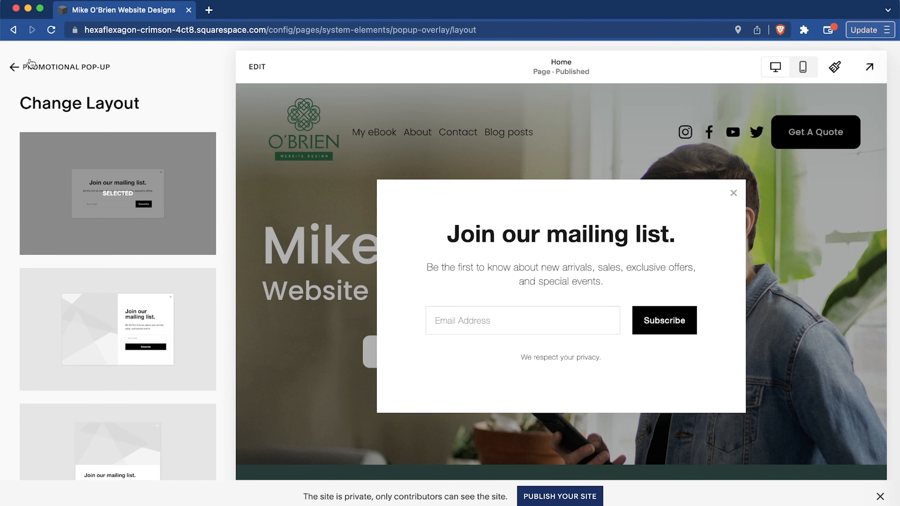
pyautogui.click(24, 66)
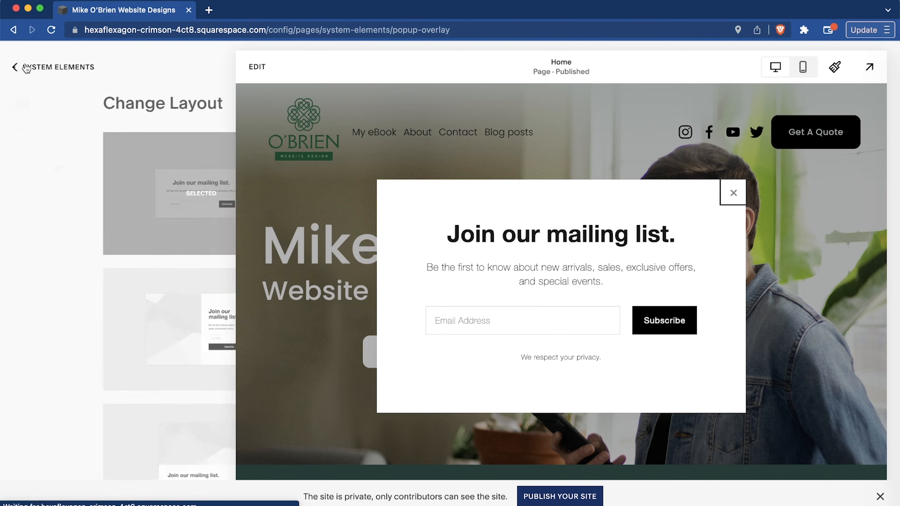
# Open the pop-up's Action settings, try the Click a button goal, and set it back to Sign up for a newsletter.
pyautogui.scroll(-5, 135, 286)
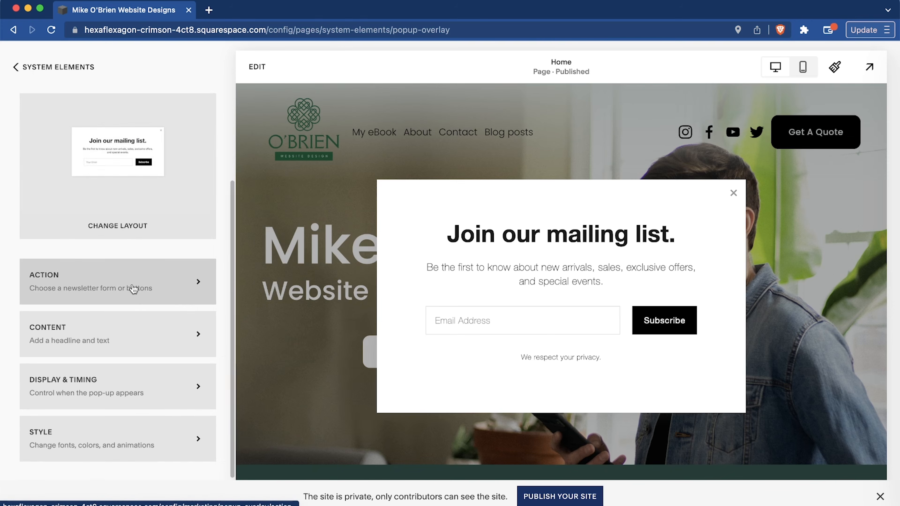
pyautogui.click(132, 287)
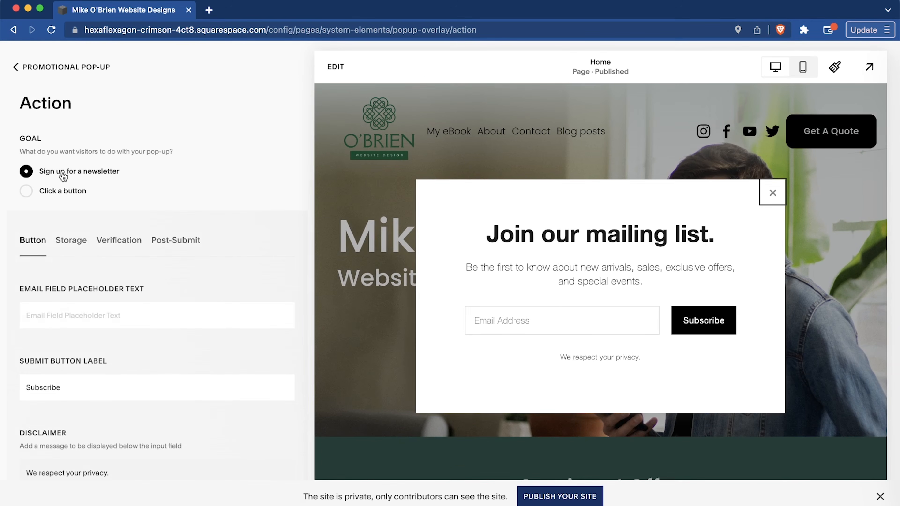
pyautogui.click(79, 197)
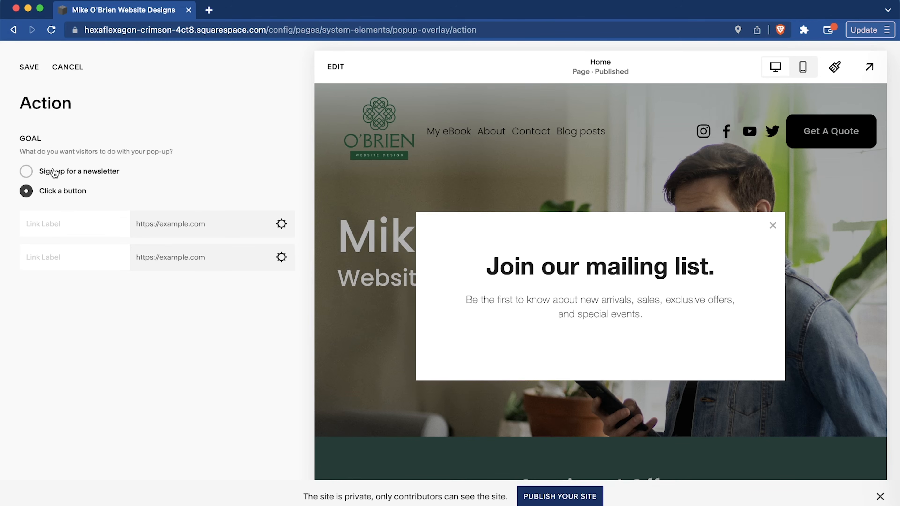
pyautogui.click(54, 173)
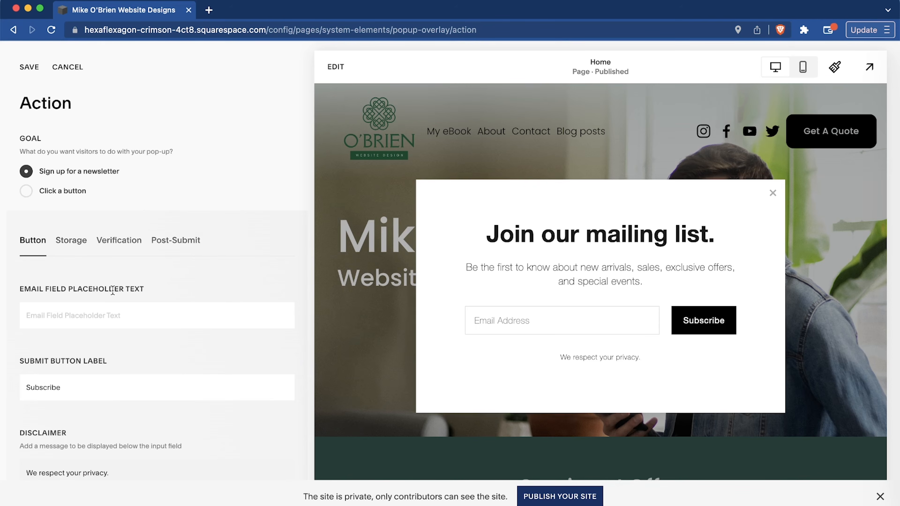
# Review the newsletter form's button text, disclaimer and subscriber verification settings.
pyautogui.scroll(-3, 113, 289)
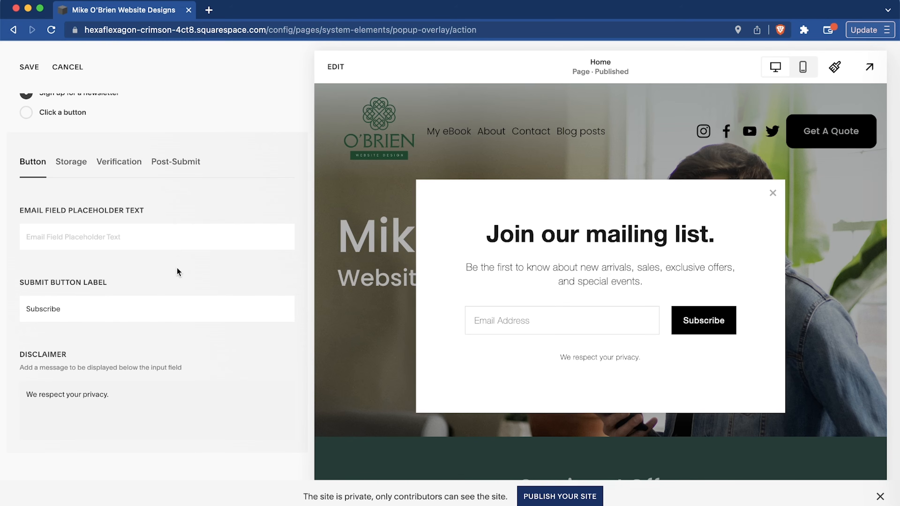
pyautogui.scroll(3, 177, 271)
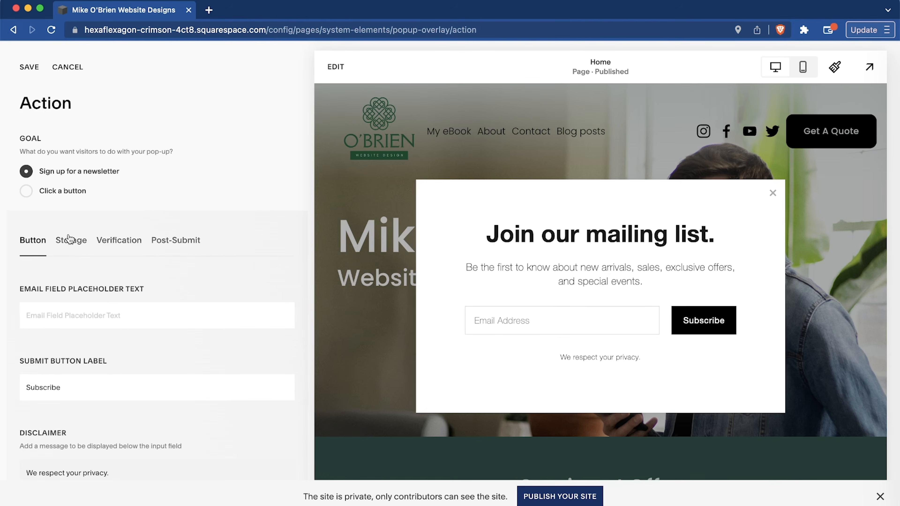
pyautogui.click(119, 240)
pyautogui.scroll(-2, 124, 242)
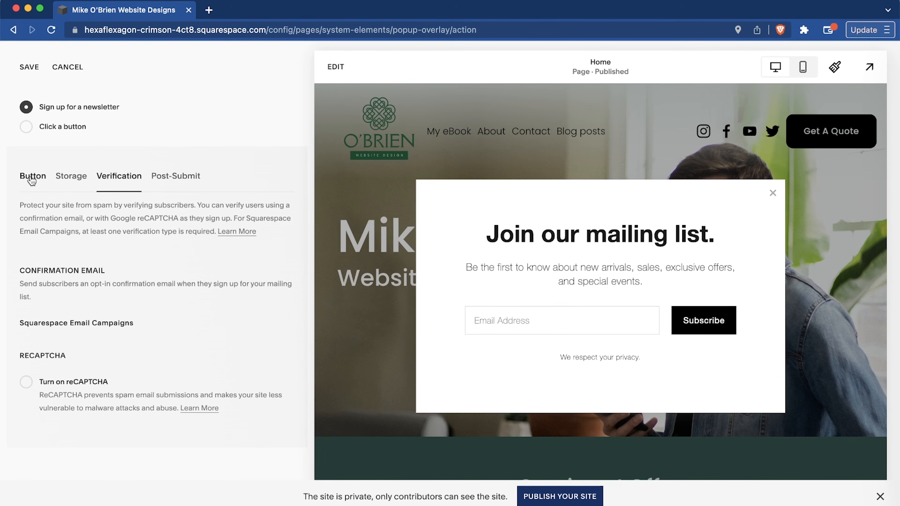
# Connect the pop-up's newsletter storage to Squarespace Email Campaigns with the Default mailing list.
pyautogui.click(38, 177)
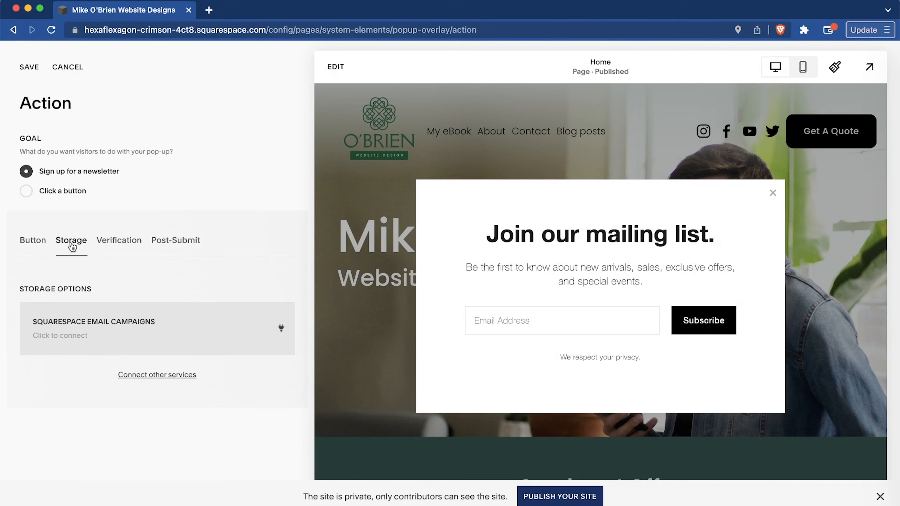
pyautogui.click(104, 331)
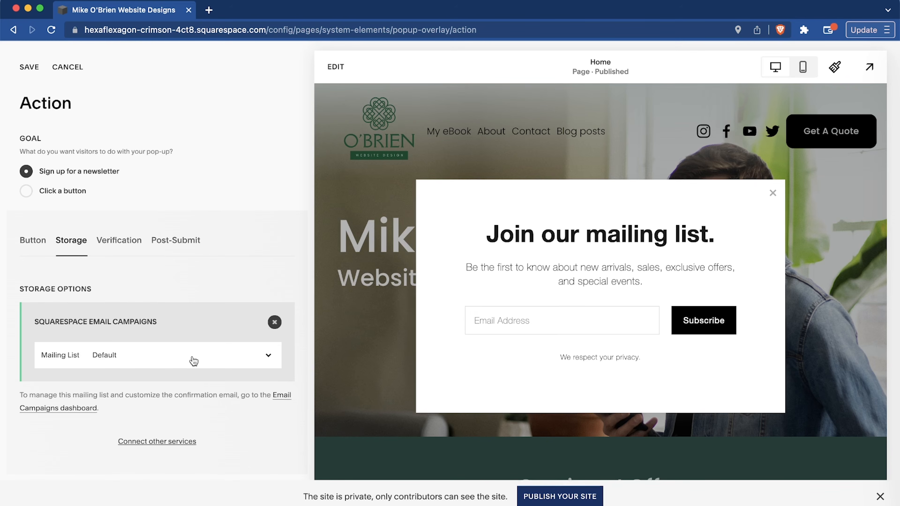
pyautogui.click(215, 357)
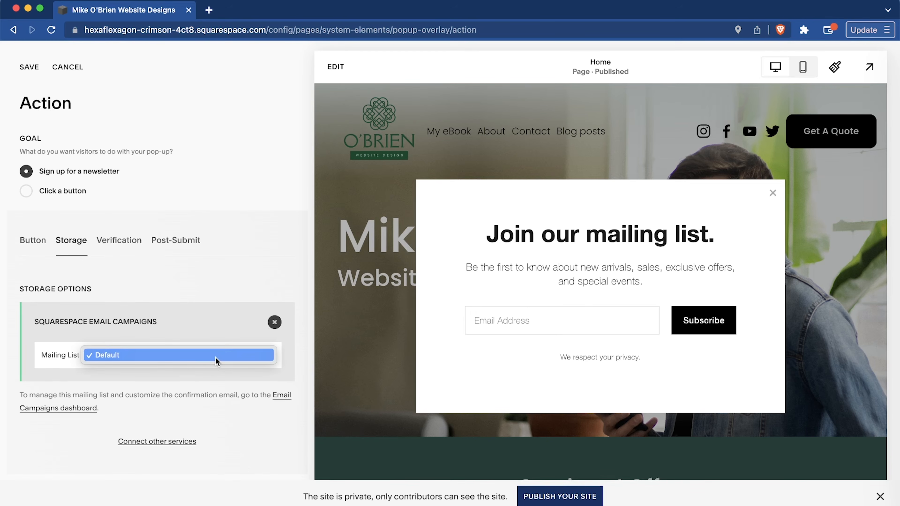
pyautogui.click(92, 440)
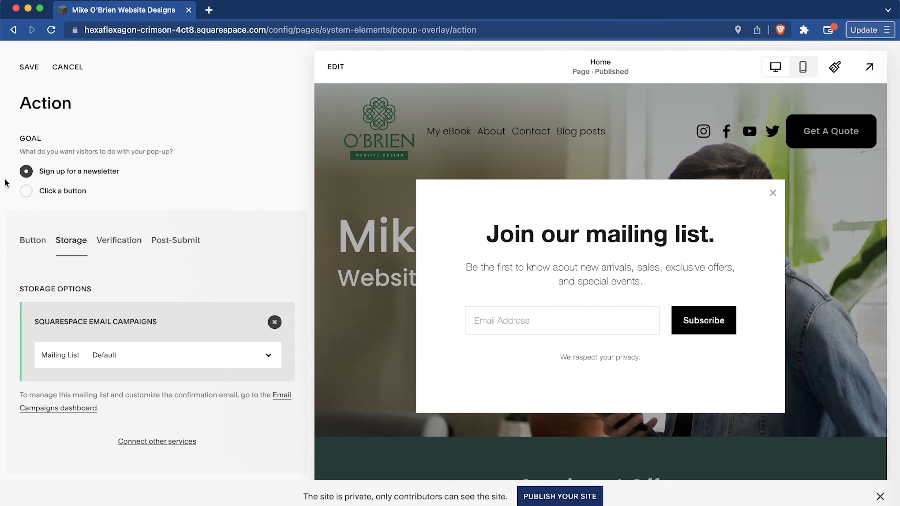
# Save the pop-up's Action settings, and change and save its headline as "Join our mailing list for 20% off your first order.".
pyautogui.click(29, 67)
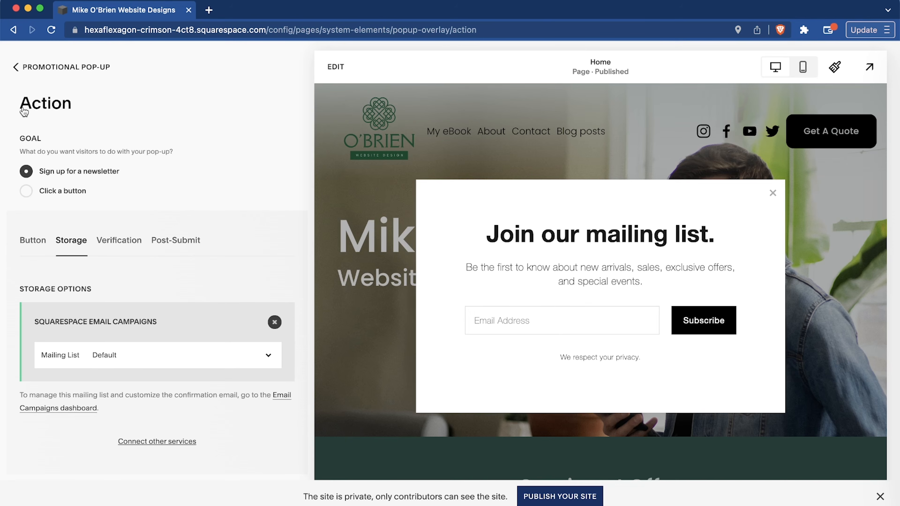
pyautogui.click(30, 68)
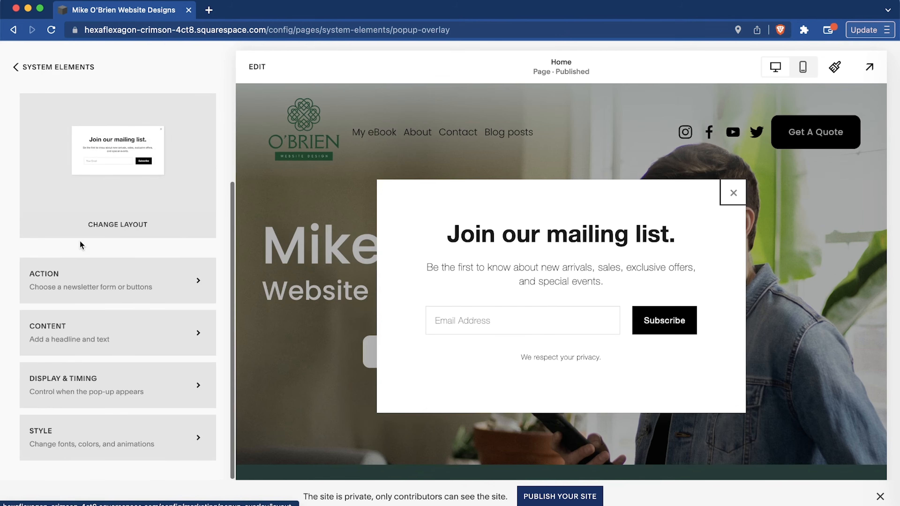
pyautogui.click(104, 330)
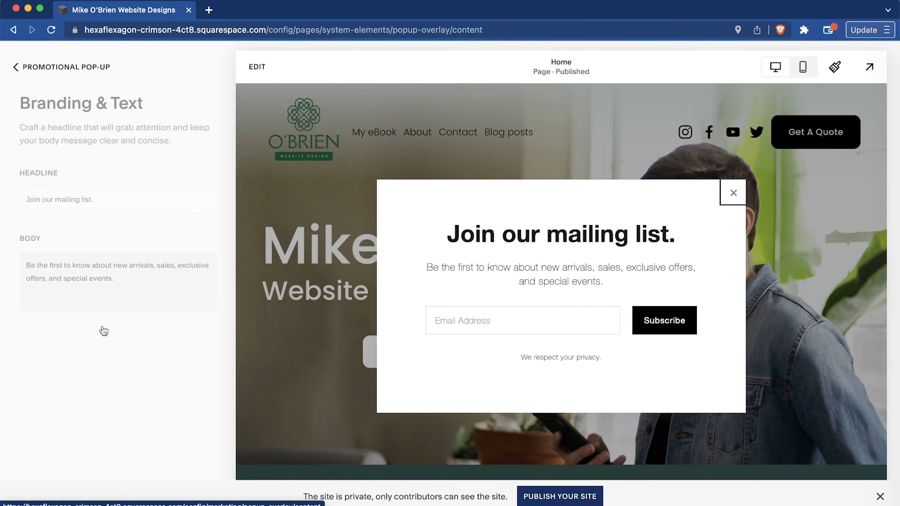
pyautogui.click(91, 199)
pyautogui.write('fo r')
pyautogui.press('BackSpace')
pyautogui.press('BackSpace')
pyautogui.write('r 10')
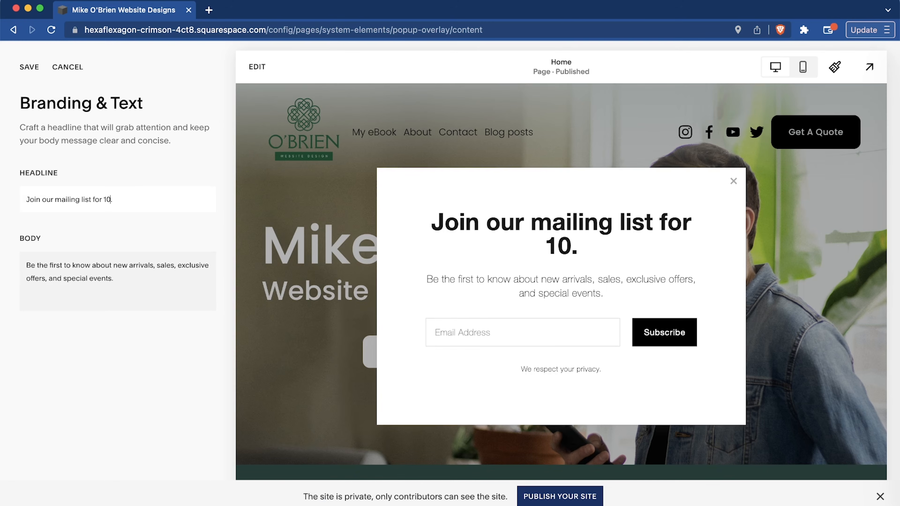
pyautogui.write('% off your fir')
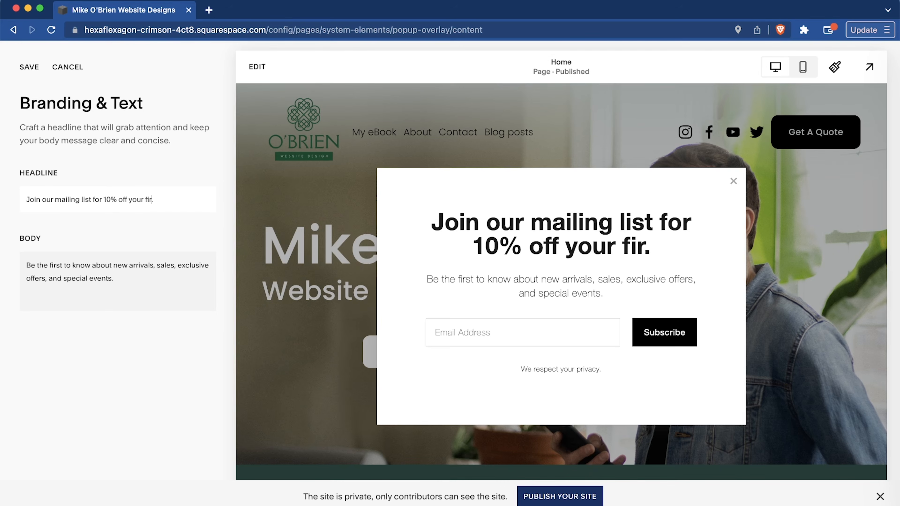
pyautogui.write('st order')
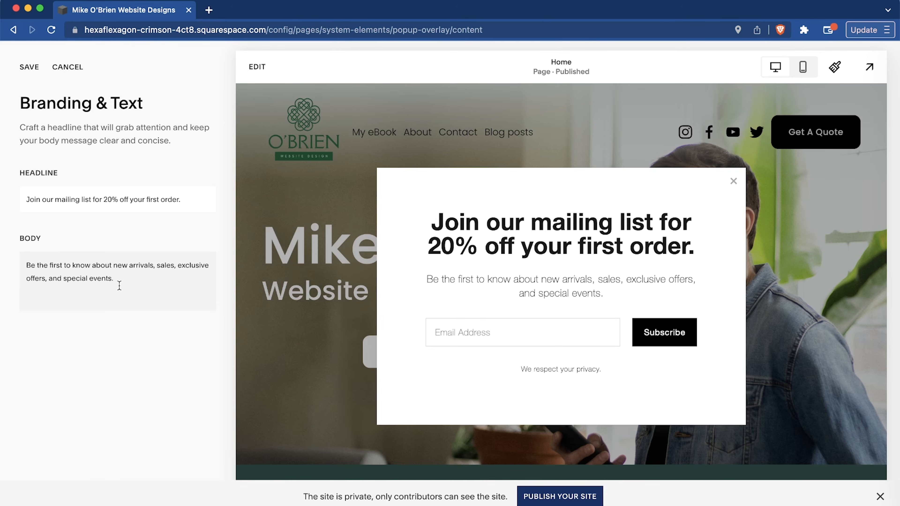
pyautogui.click(32, 67)
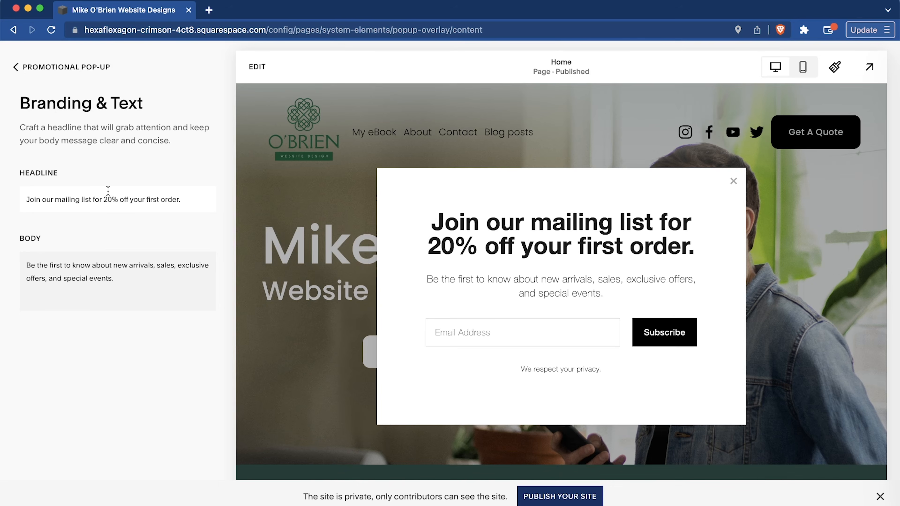
pyautogui.click(40, 67)
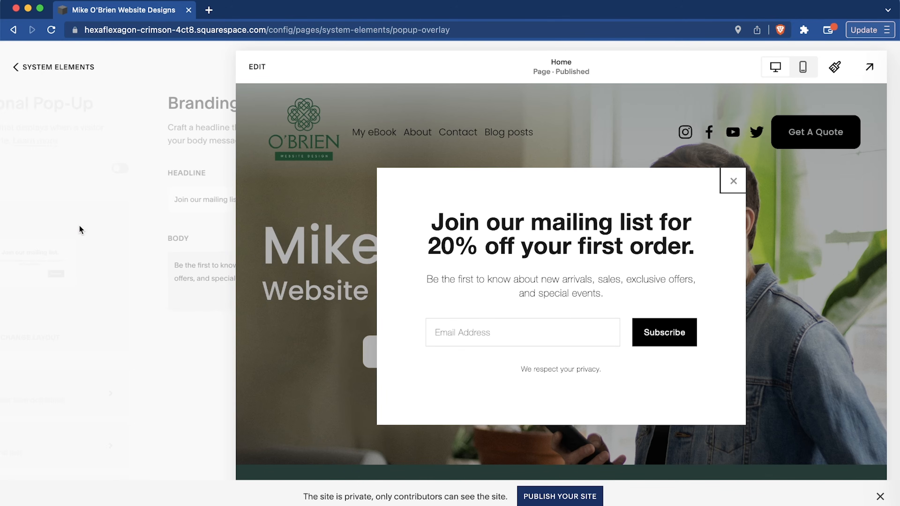
# Review the pop-up's Display & Timing settings, including the options for how often it reappears.
pyautogui.scroll(-3, 79, 225)
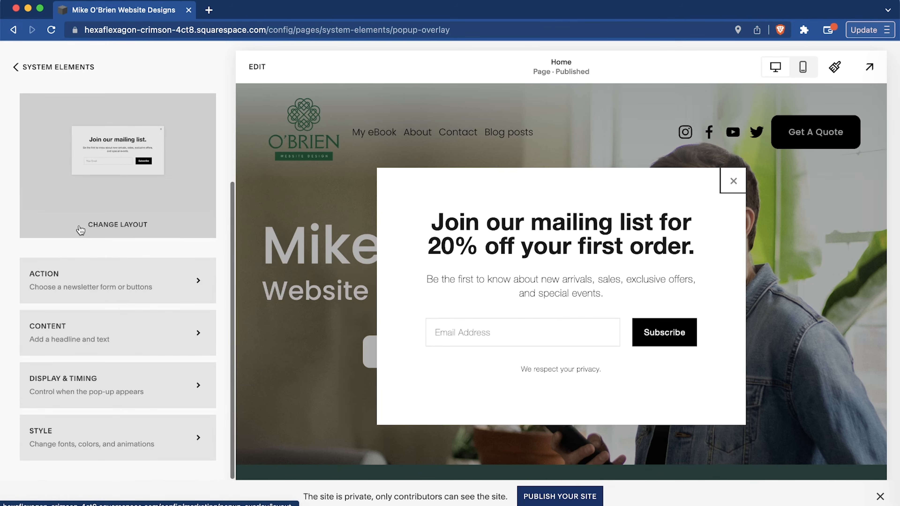
pyautogui.click(103, 392)
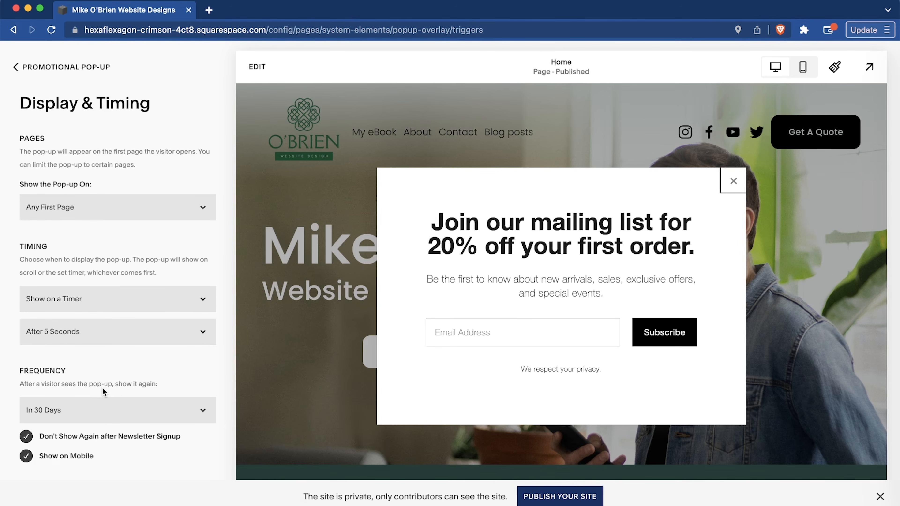
pyautogui.scroll(-5, 102, 387)
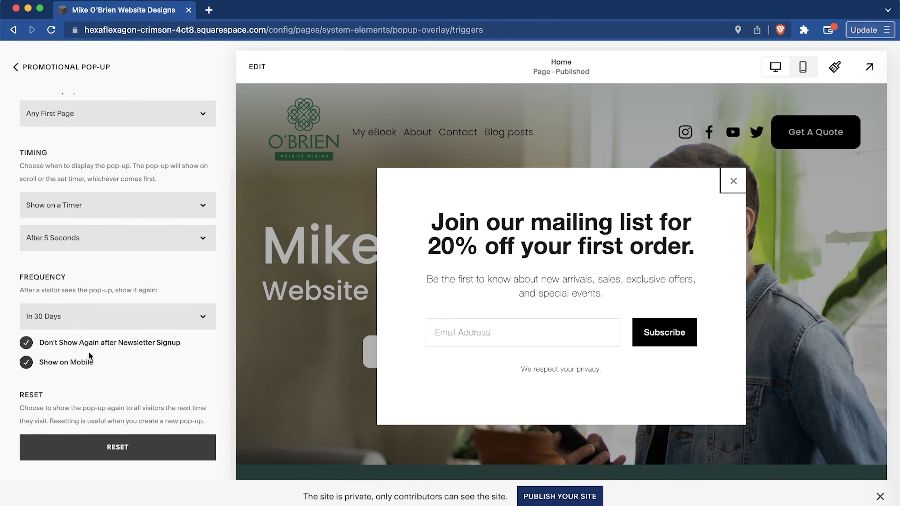
pyautogui.click(65, 320)
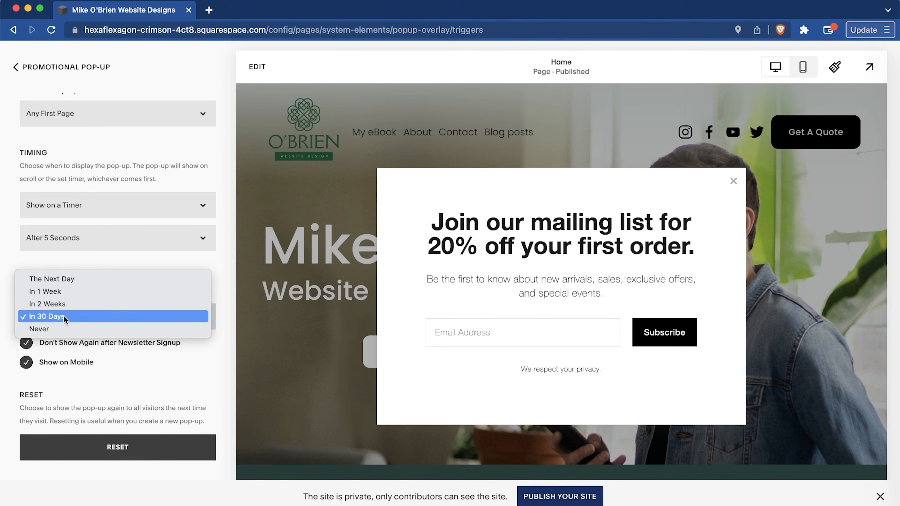
pyautogui.click(151, 368)
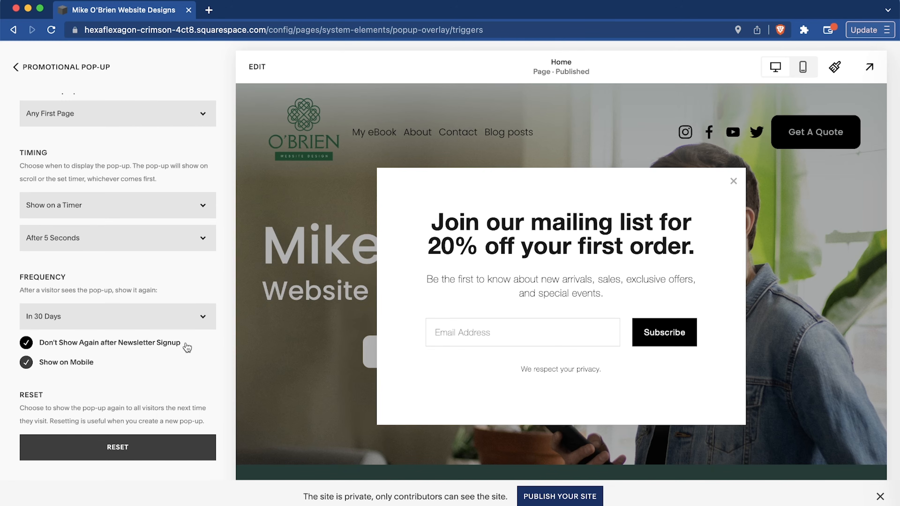
# Set the pop-up's timing to Show on a Timer and Scroll, and check the scroll-depth options.
pyautogui.scroll(2, 114, 195)
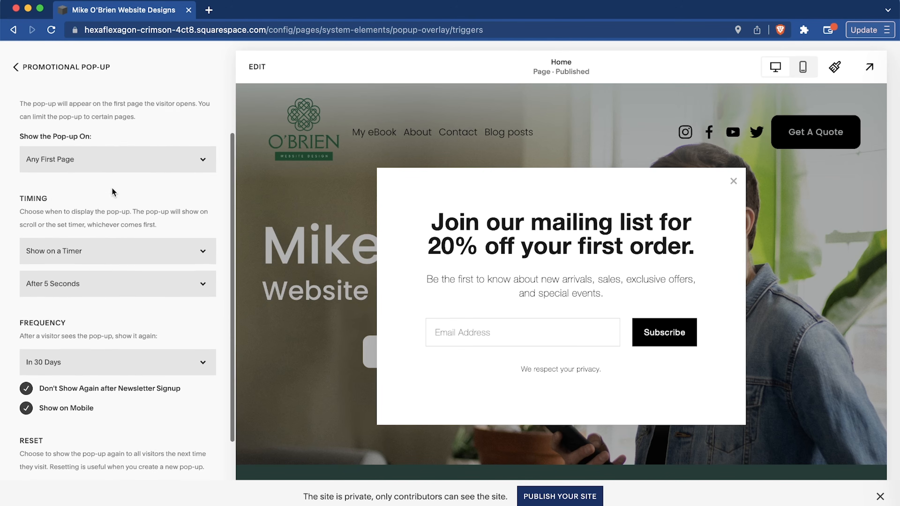
pyautogui.scroll(2, 113, 192)
pyautogui.click(85, 299)
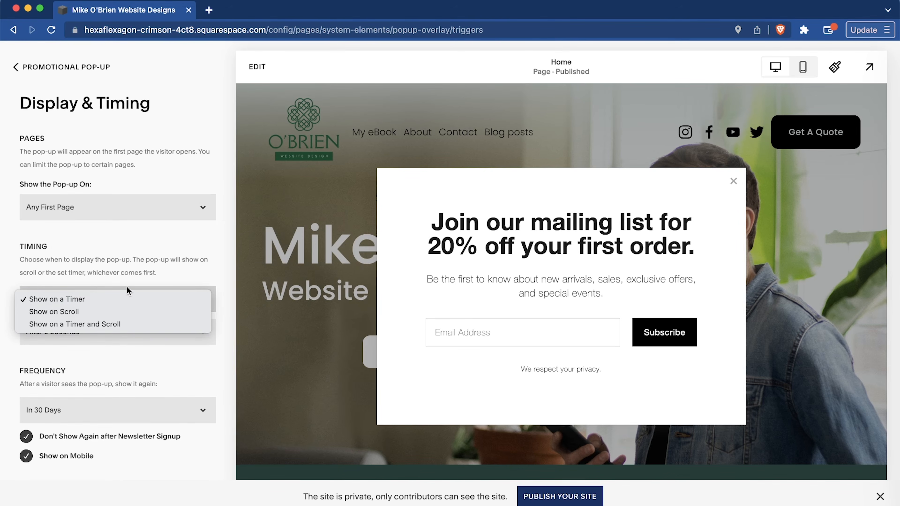
pyautogui.click(156, 325)
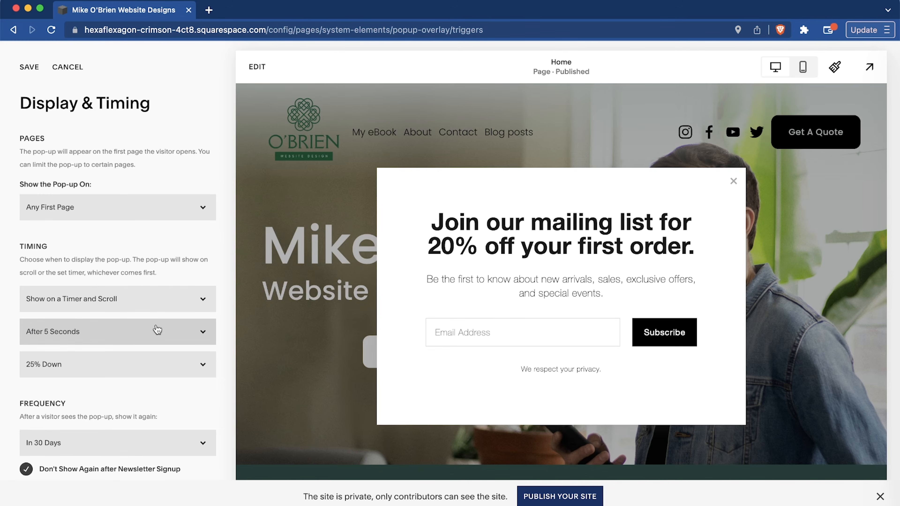
pyautogui.click(152, 354)
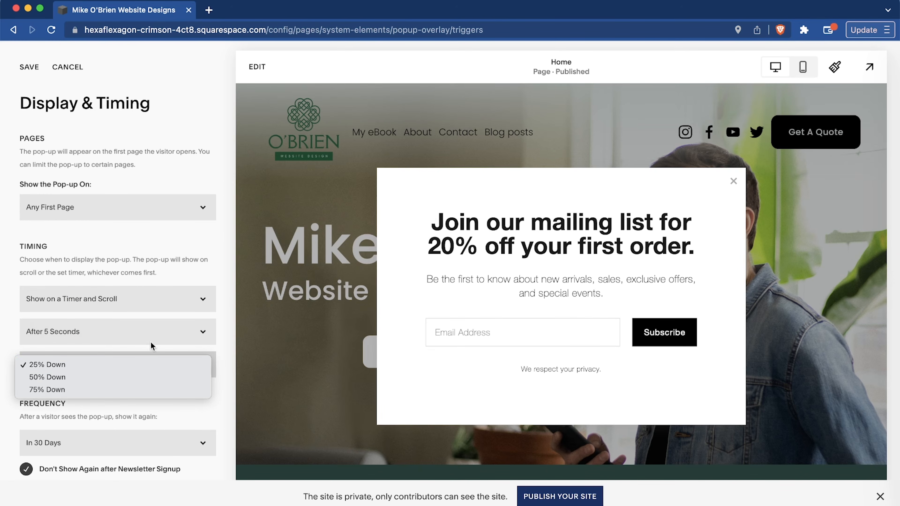
# Set the pop-up's timer to After 30 Seconds and save the Display & Timing settings.
pyautogui.click(159, 332)
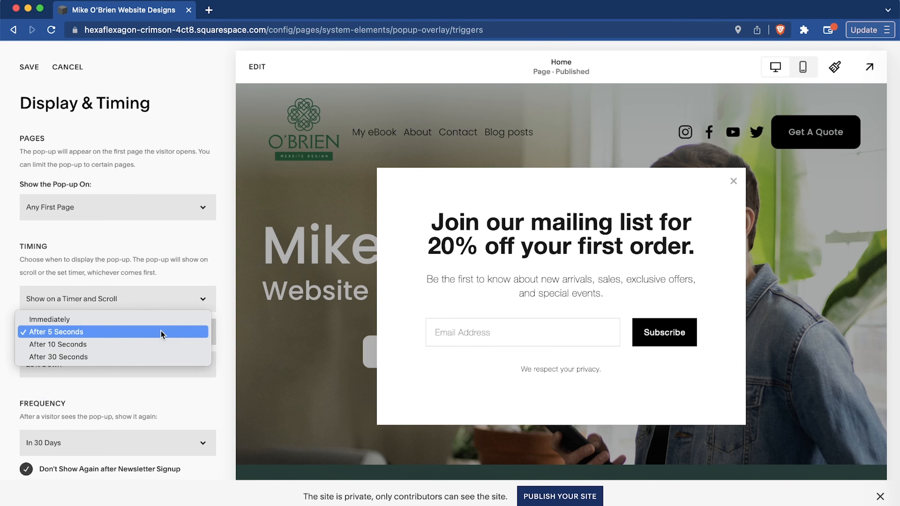
pyautogui.click(102, 345)
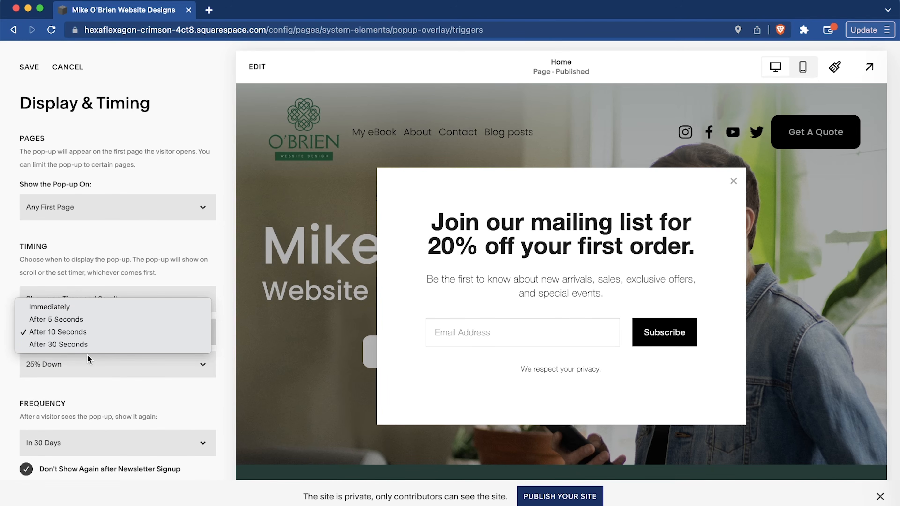
pyautogui.click(87, 344)
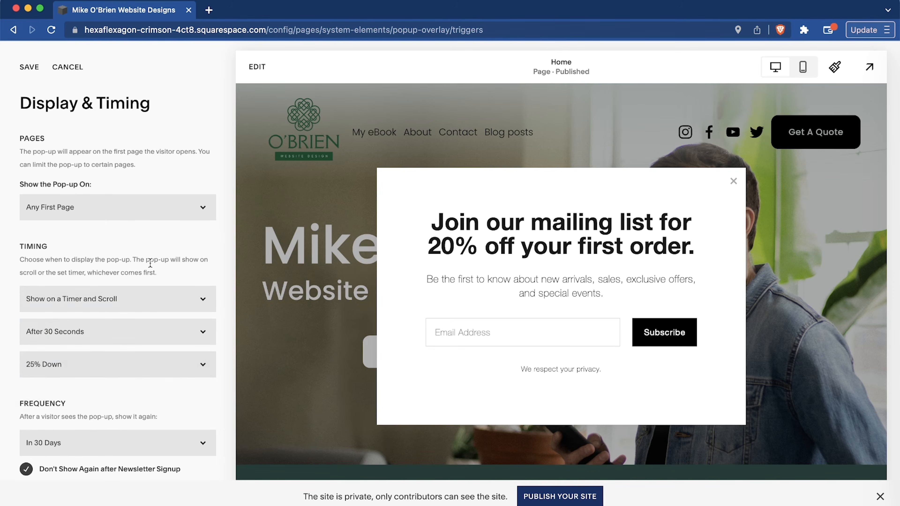
pyautogui.scroll(-4, 150, 262)
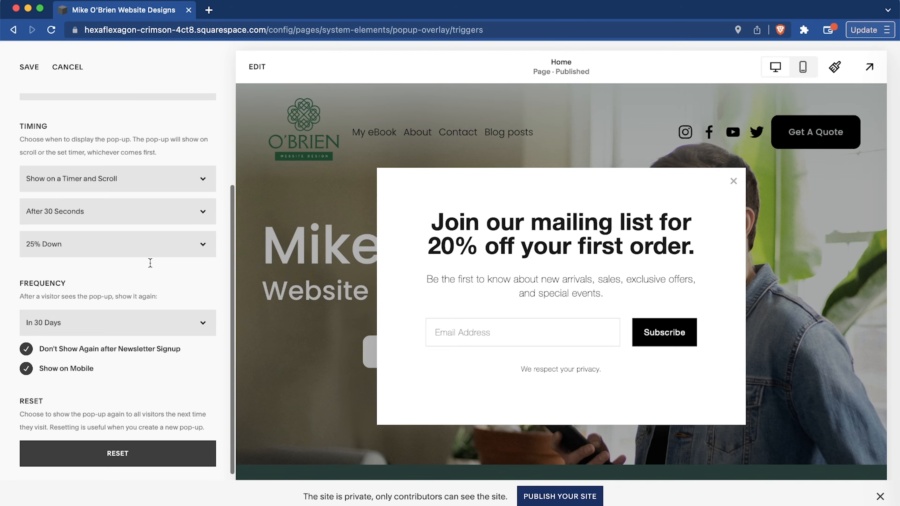
pyautogui.scroll(-1, 150, 263)
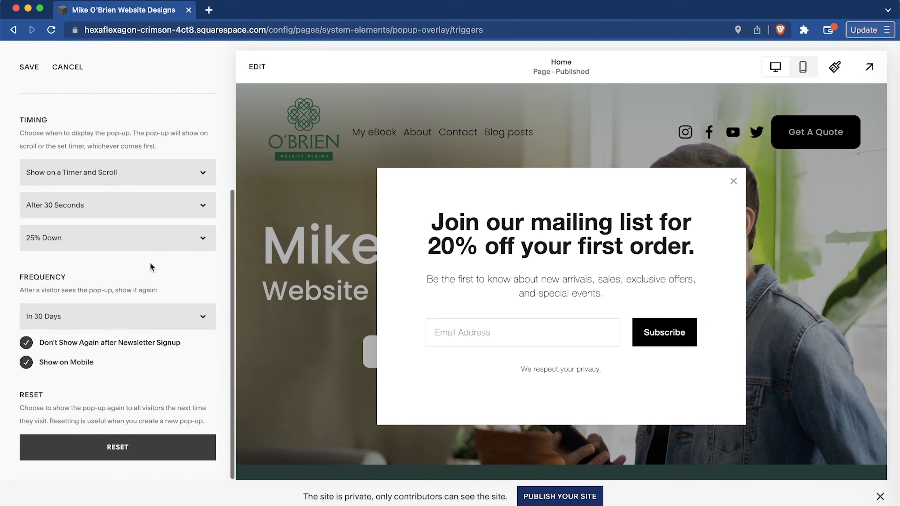
pyautogui.scroll(4, 149, 263)
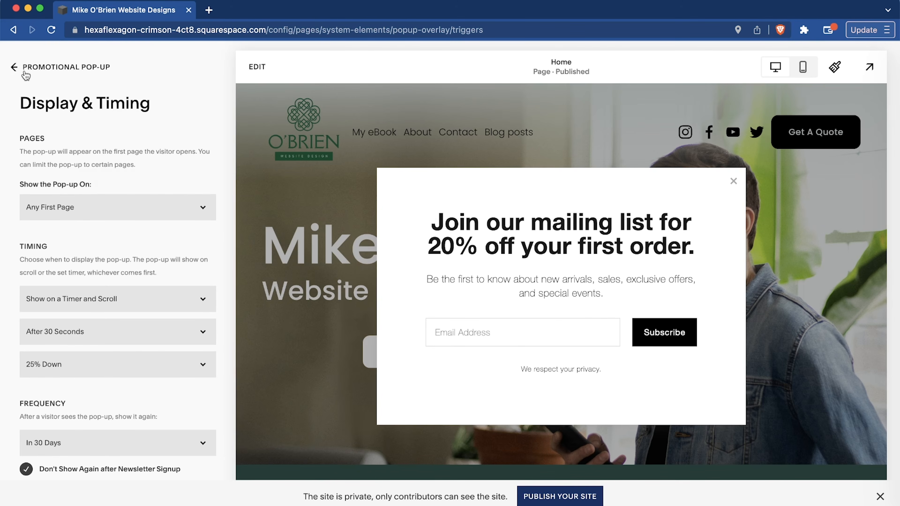
pyautogui.click(14, 67)
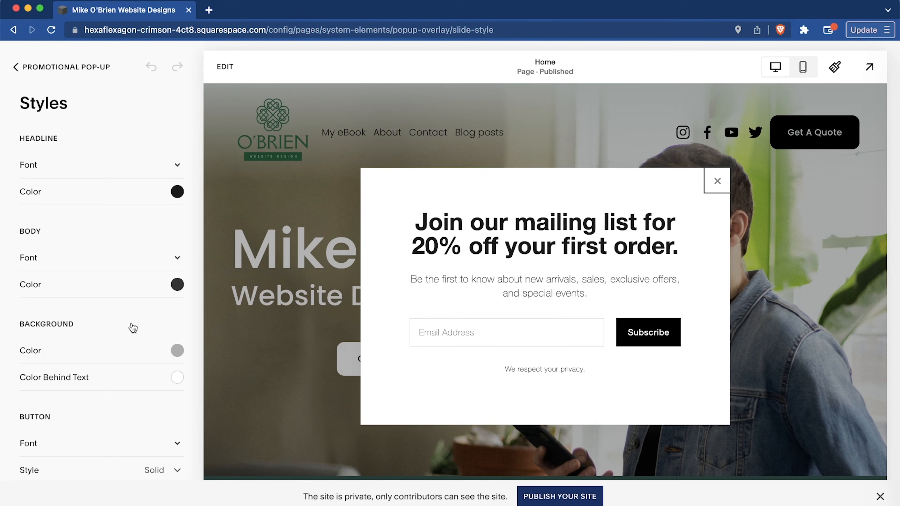
# Review the pop-up's style settings, including the headline color, button and newsletter sign-up options.
pyautogui.scroll(-5, 133, 328)
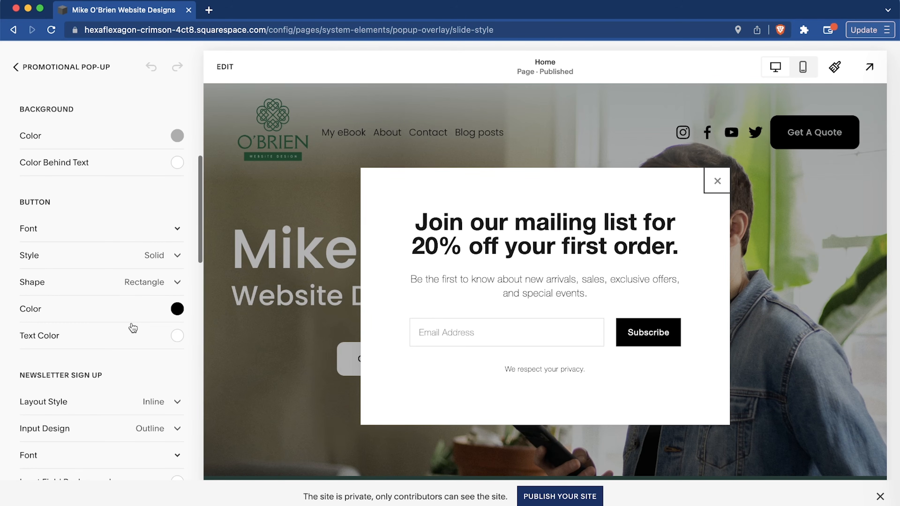
pyautogui.scroll(5, 132, 328)
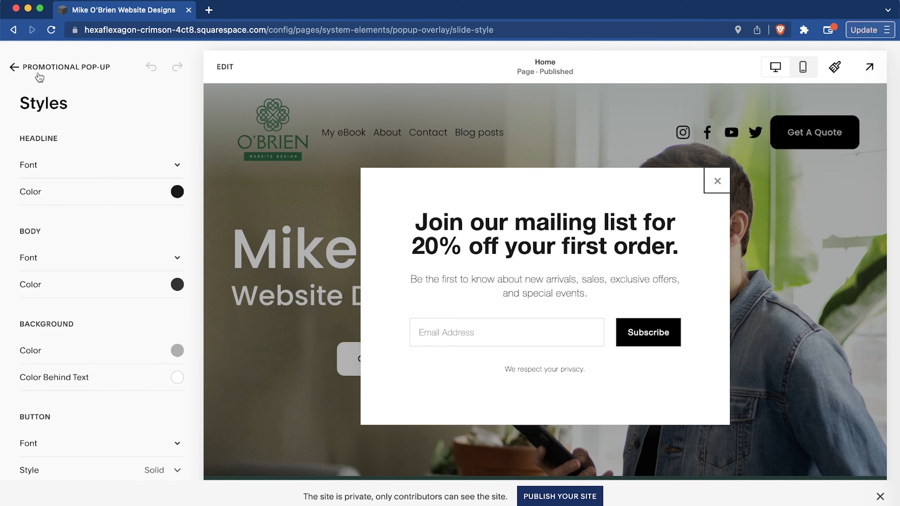
pyautogui.click(176, 192)
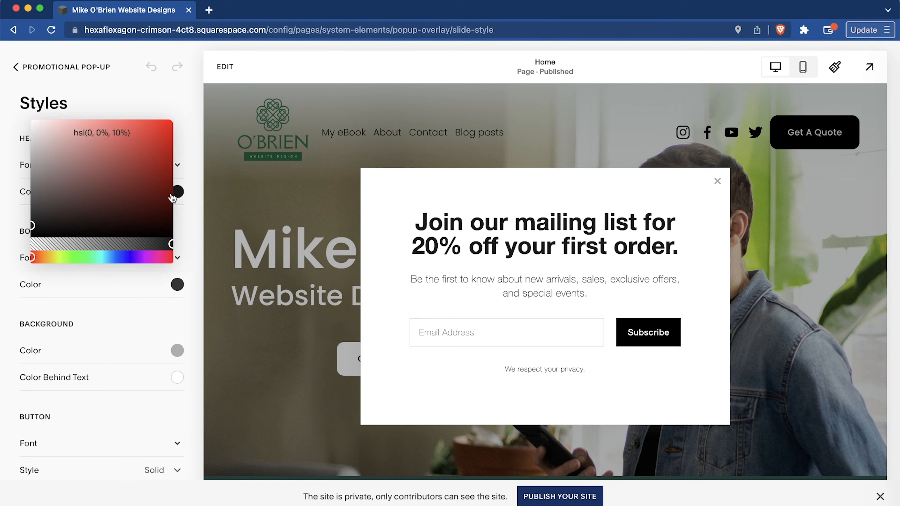
pyautogui.click(185, 137)
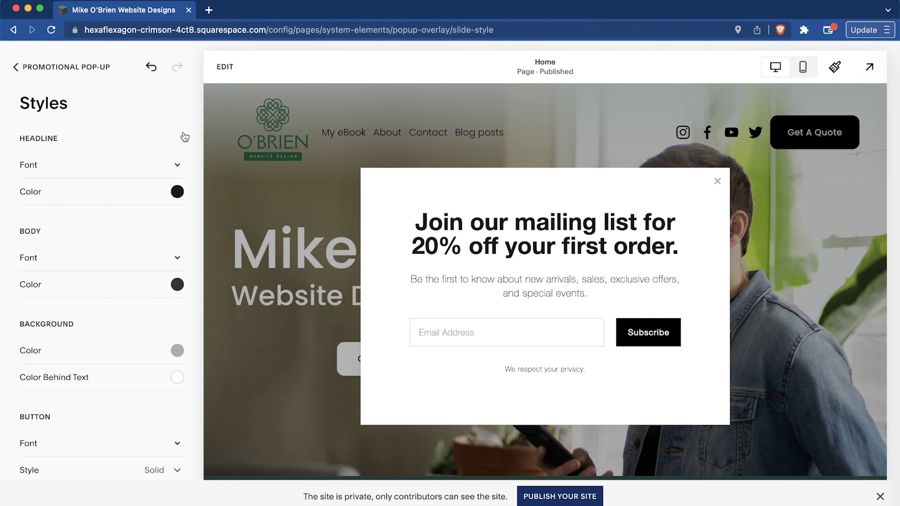
pyautogui.scroll(-12, 130, 378)
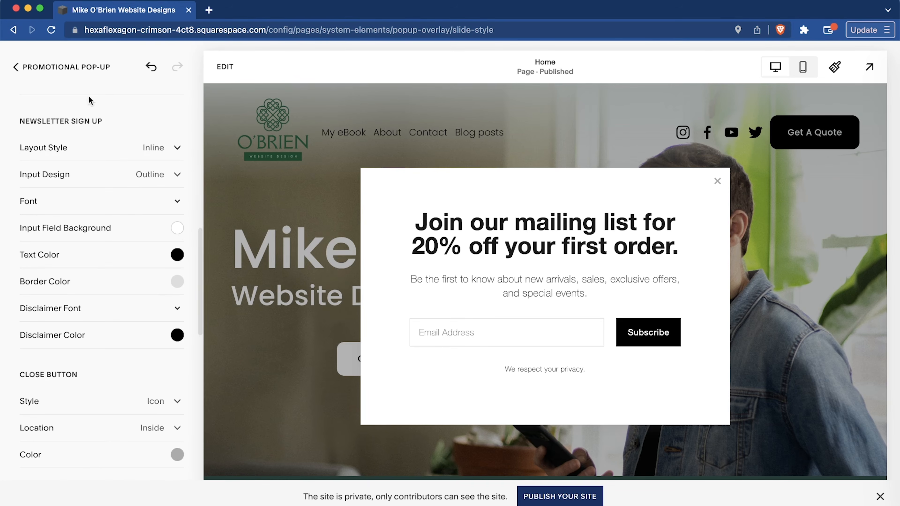
pyautogui.click(42, 69)
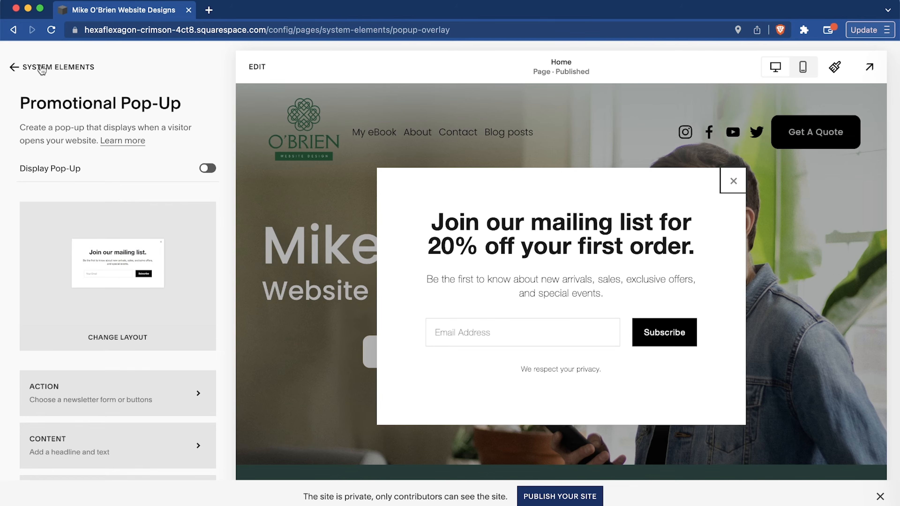
# Turn on the promotional pop-up's display, save it, and return to the System Elements list.
pyautogui.click(210, 169)
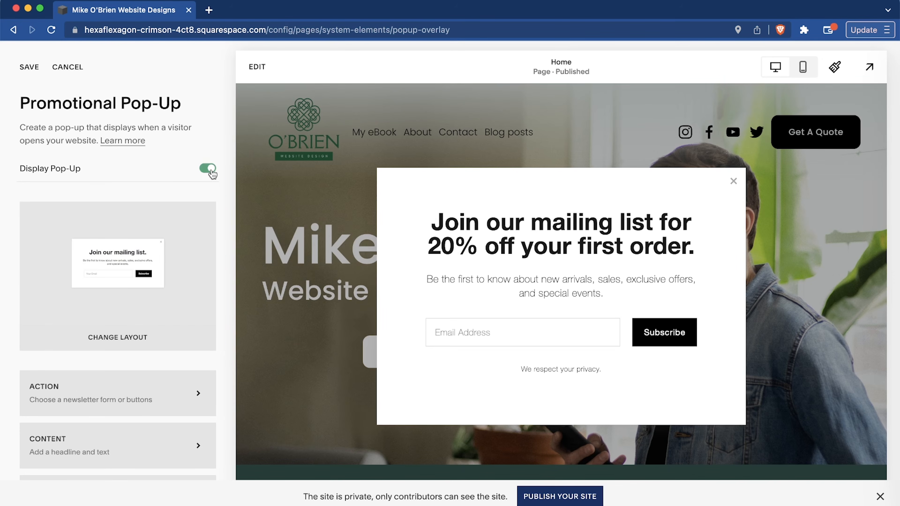
pyautogui.scroll(-4, 148, 171)
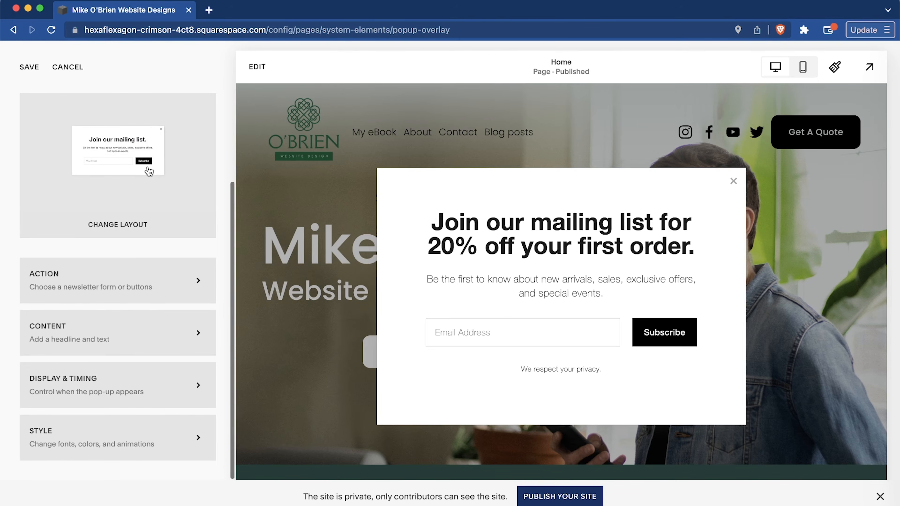
pyautogui.scroll(4, 106, 142)
pyautogui.click(22, 67)
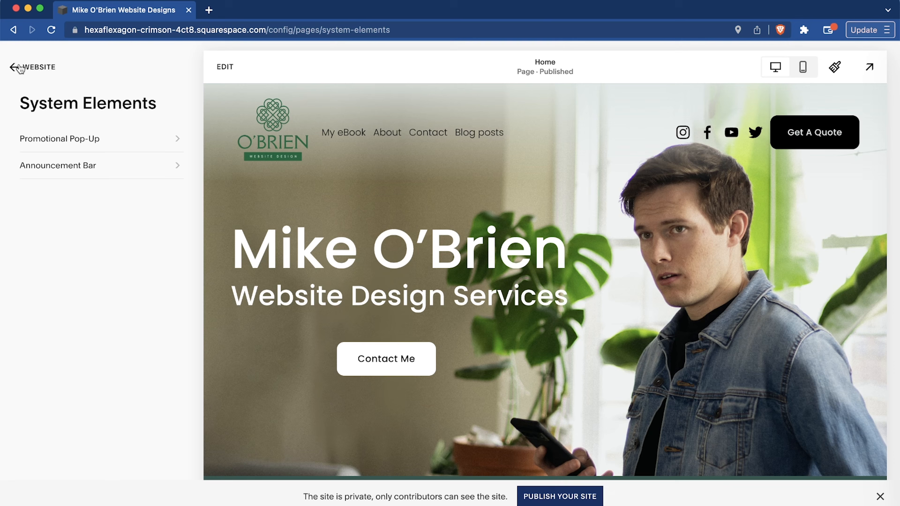
# Open the Announcement Bar settings and enable the announcement bar.
pyautogui.click(77, 172)
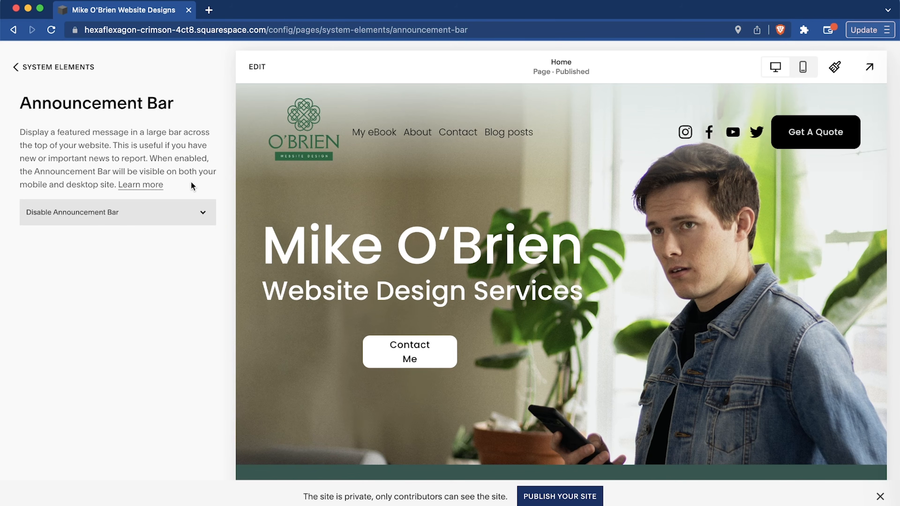
pyautogui.click(107, 212)
pyautogui.click(87, 225)
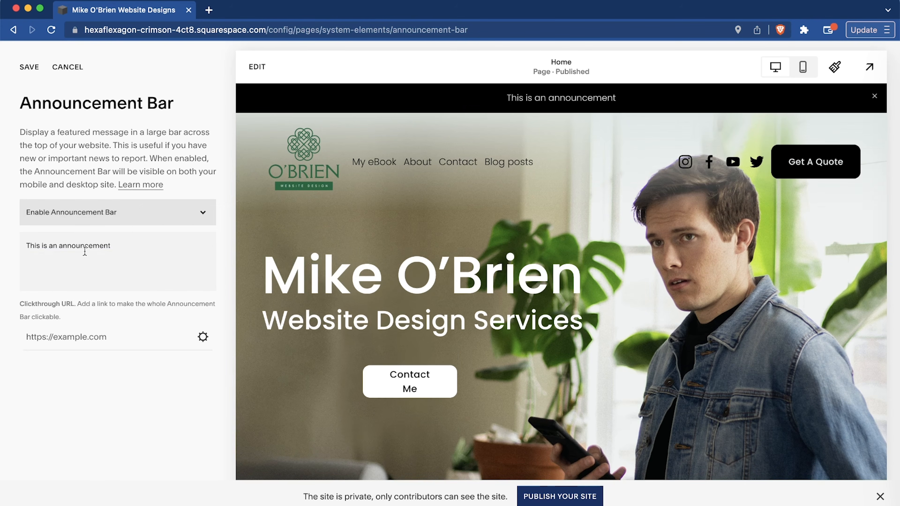
# Set the announcement bar's message to "Save 10% on all items with code SAVE10".
pyautogui.click(116, 249)
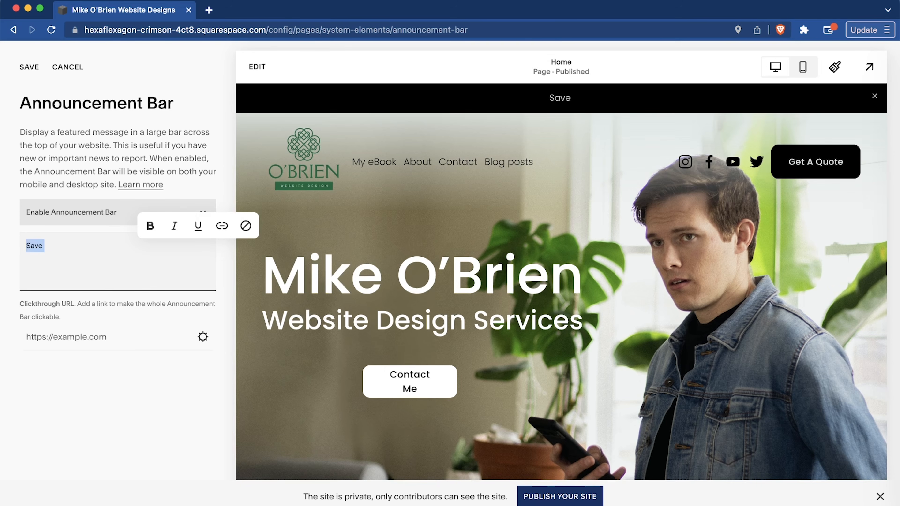
pyautogui.write('Free shi')
pyautogui.write('Save ')
pyautogui.write('10')
pyautogui.write('% on all item')
pyautogui.write('s with code')
pyautogui.write(' SAVE10')
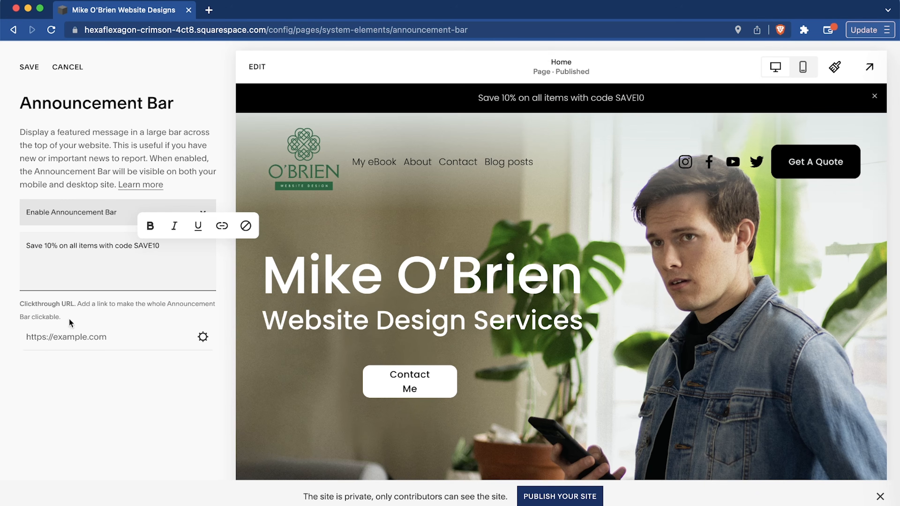
# Link the announcement bar's clickthrough URL to the Book An Call page and save the announcement bar.
pyautogui.click(45, 336)
pyautogui.click(203, 336)
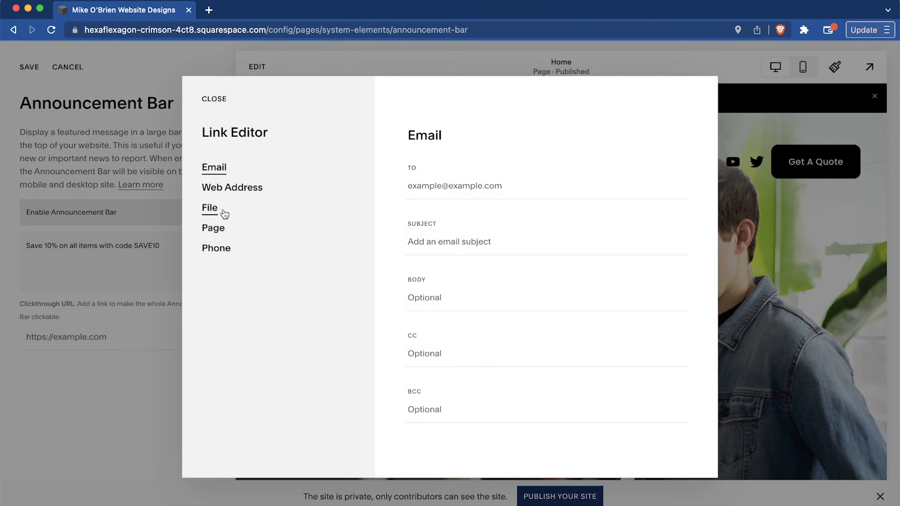
pyautogui.click(227, 187)
pyautogui.click(214, 228)
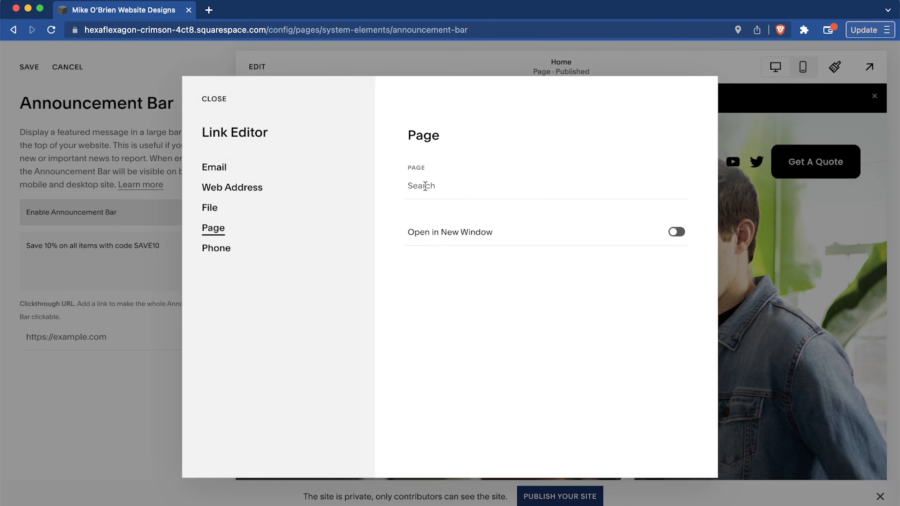
pyautogui.click(425, 186)
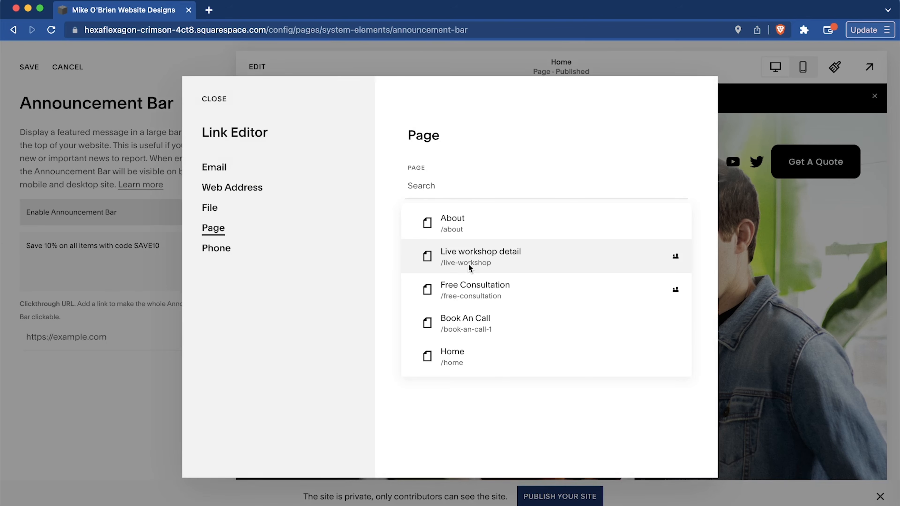
pyautogui.click(518, 331)
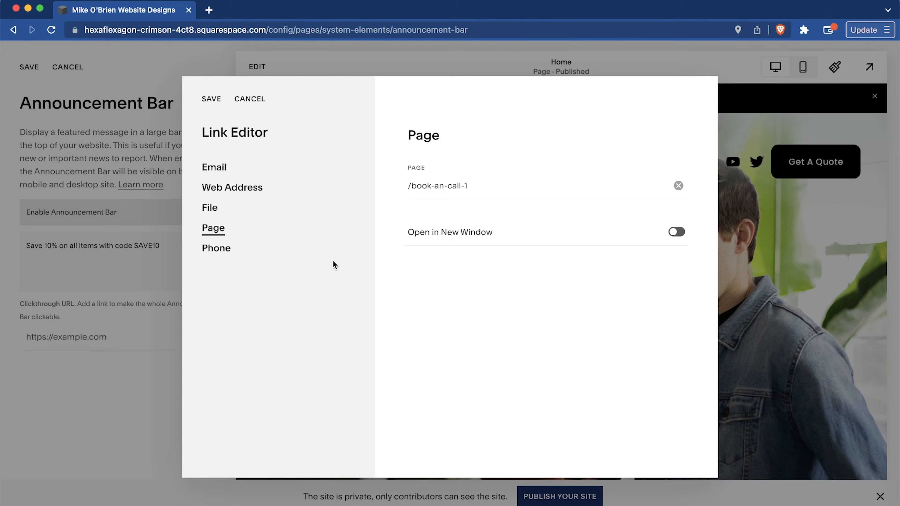
pyautogui.click(212, 100)
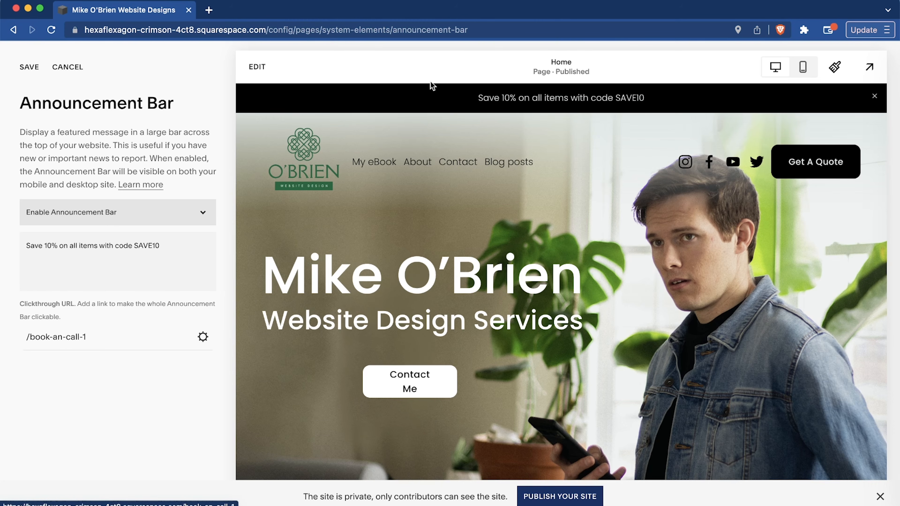
pyautogui.click(30, 68)
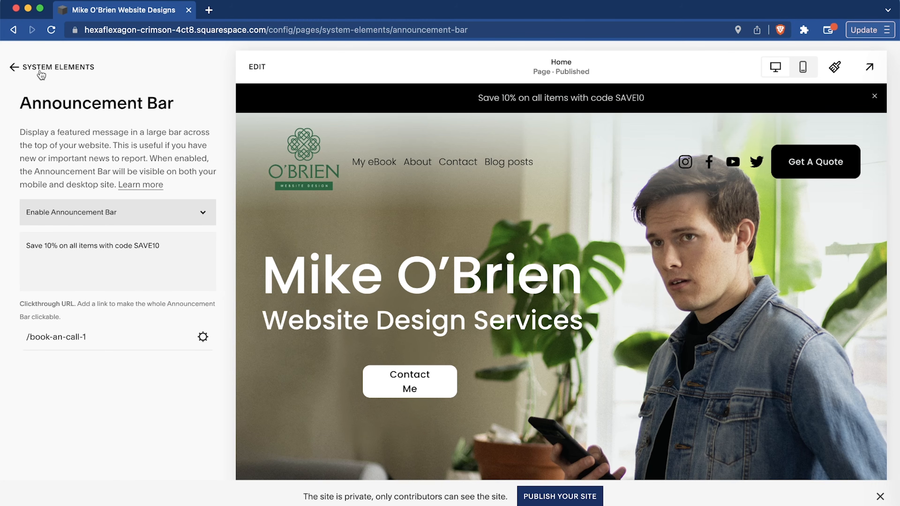
# Leave the announcement bar settings and open the URL Builder in Marketing Tools.
pyautogui.click(27, 68)
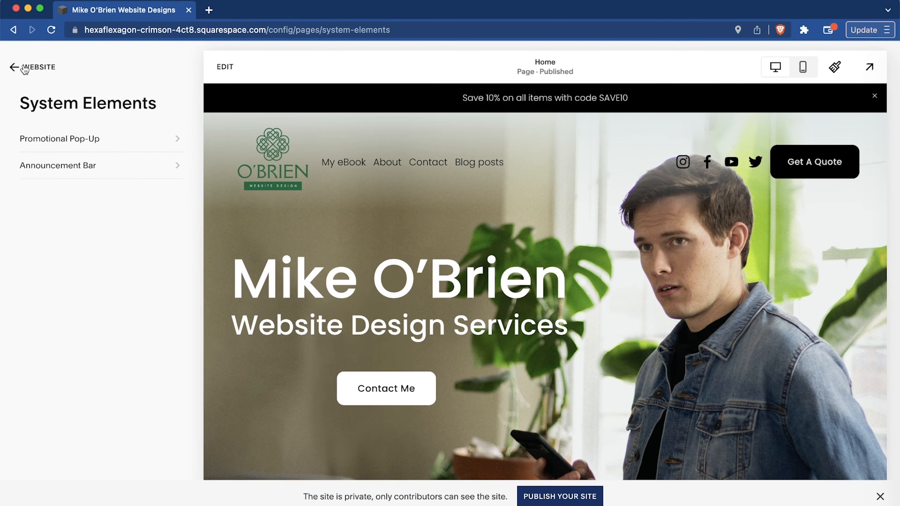
pyautogui.click(24, 68)
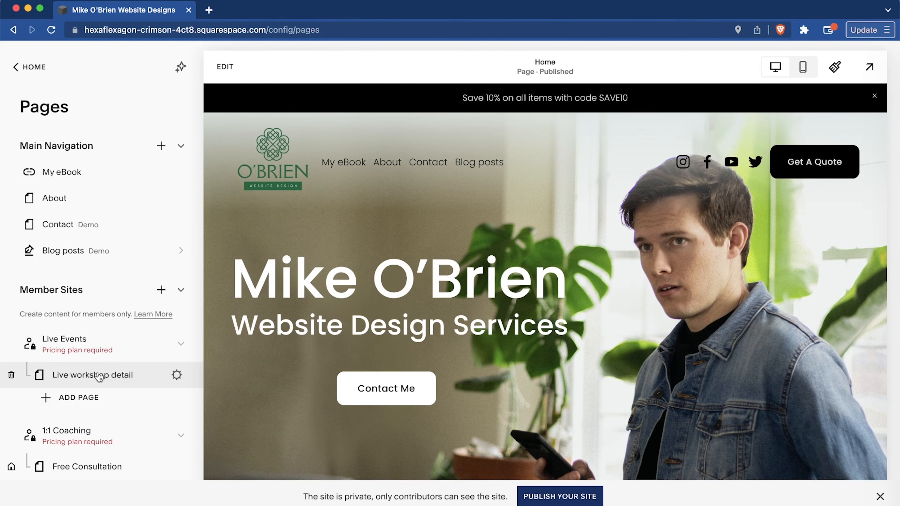
pyautogui.click(31, 67)
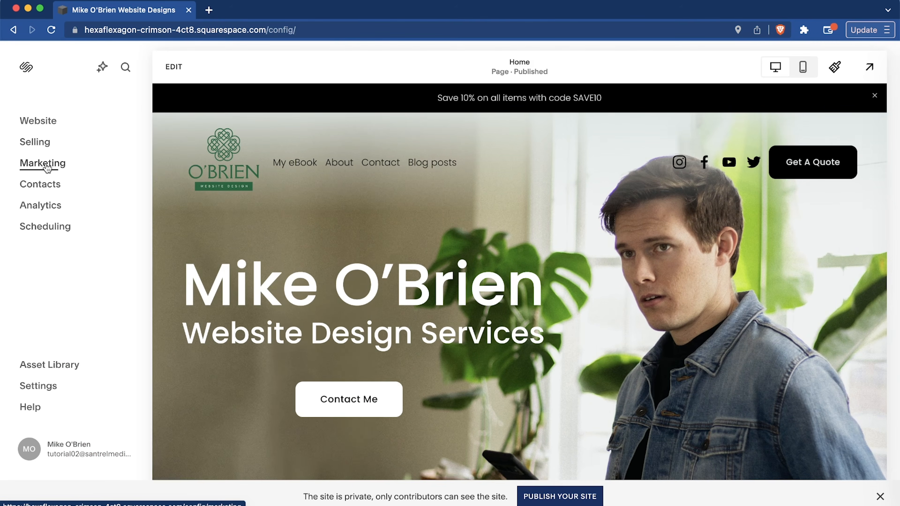
pyautogui.click(46, 164)
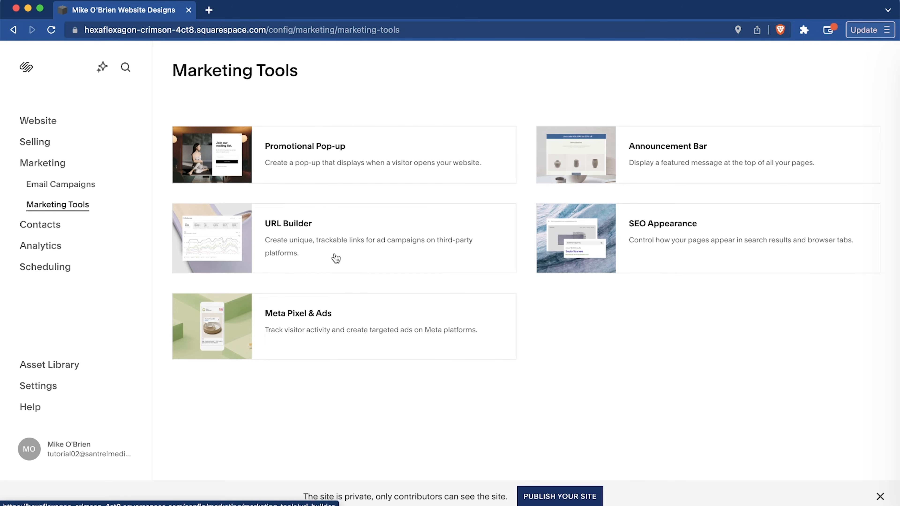
pyautogui.click(395, 253)
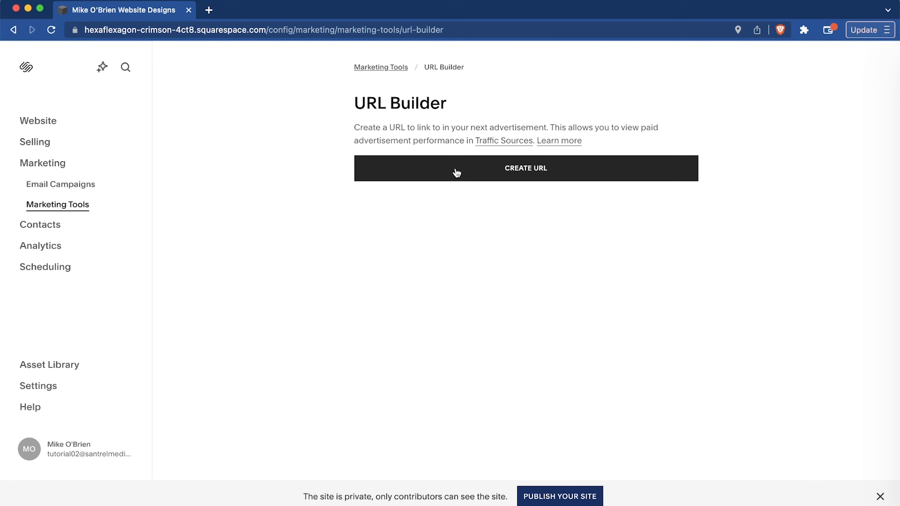
# Create a trackable ad URL with Book An Call as the destination page and Instagram Ads as the ad platform.
pyautogui.click(427, 170)
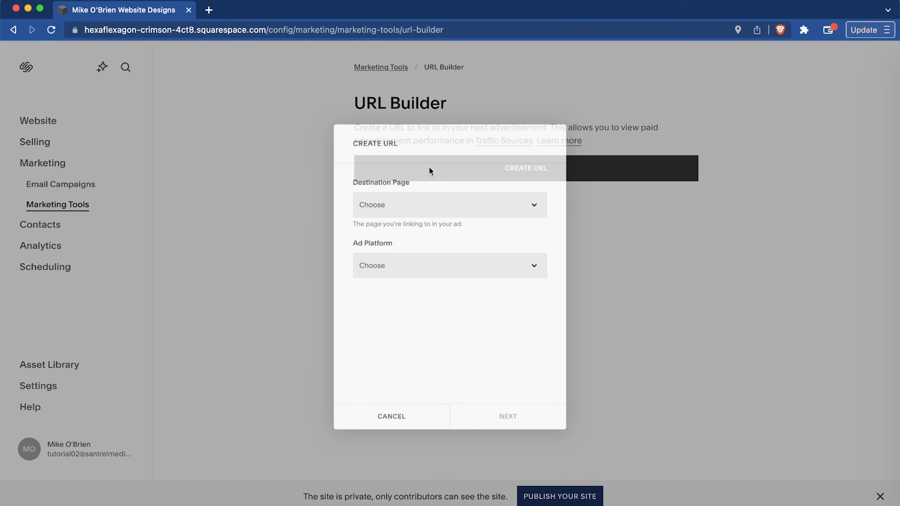
pyautogui.click(428, 204)
pyautogui.click(432, 254)
pyautogui.click(404, 308)
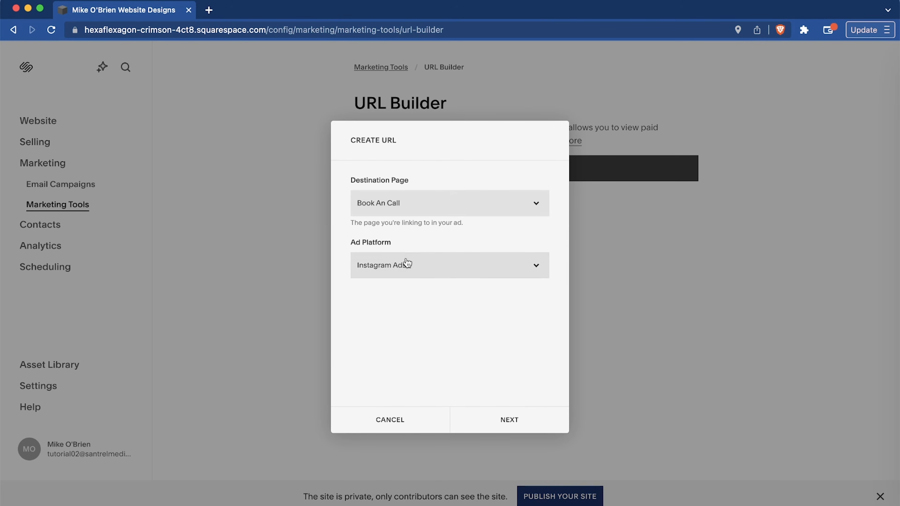
pyautogui.click(406, 263)
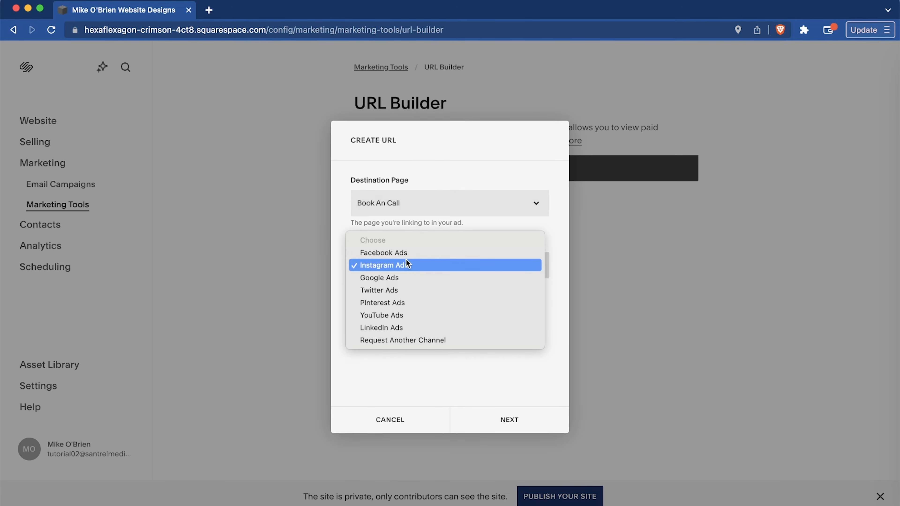
pyautogui.click(417, 264)
pyautogui.click(511, 420)
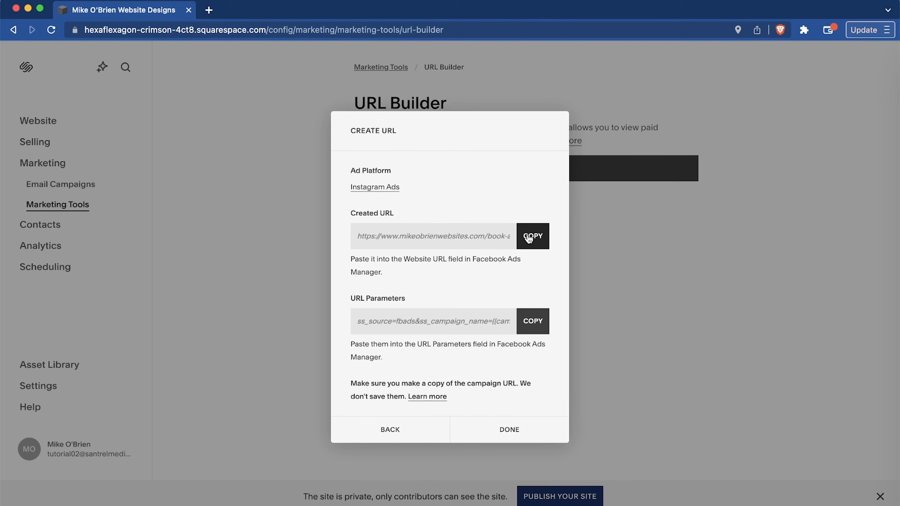
pyautogui.click(511, 430)
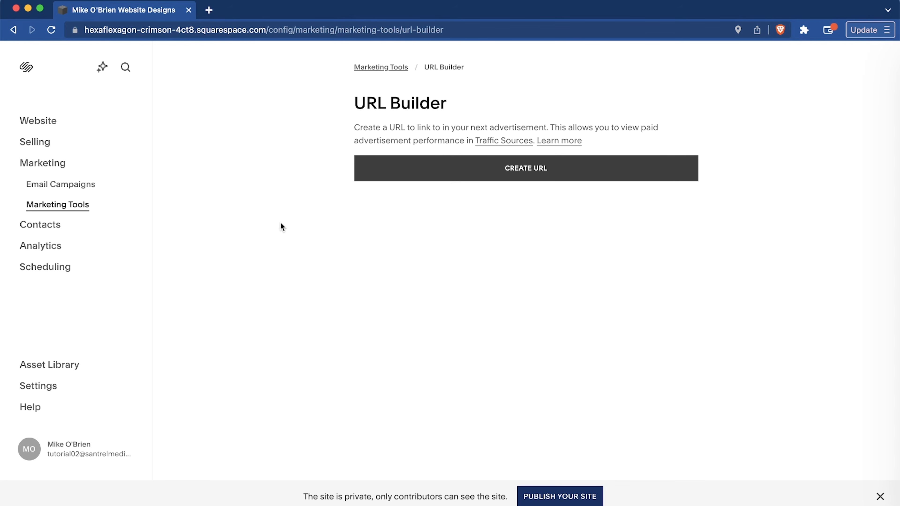
# Open the SEO Appearance settings from Marketing Tools and review the home page's search appearance, title format and site description.
pyautogui.click(388, 71)
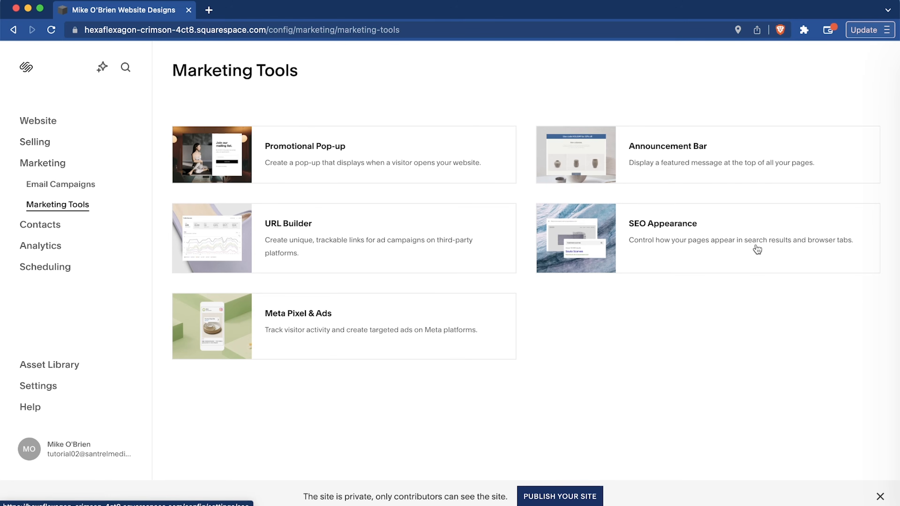
pyautogui.click(671, 249)
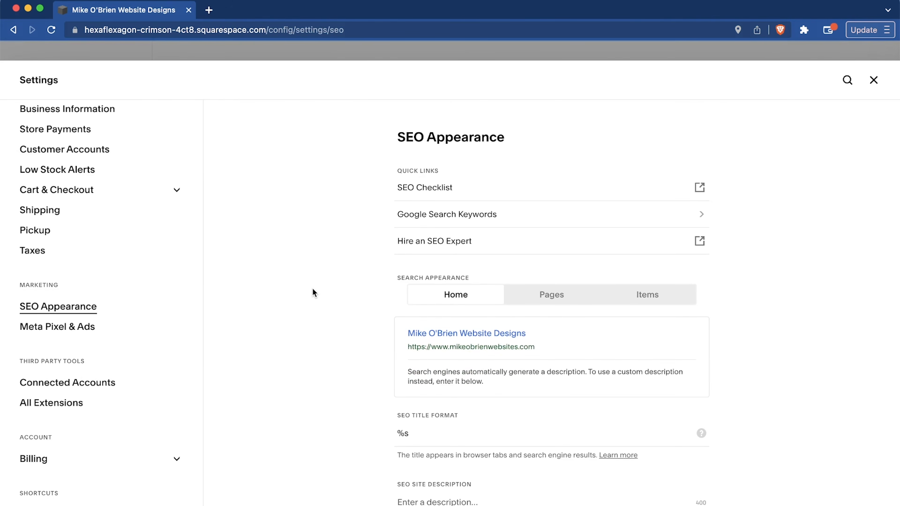
pyautogui.scroll(-3, 312, 288)
pyautogui.scroll(3, 312, 288)
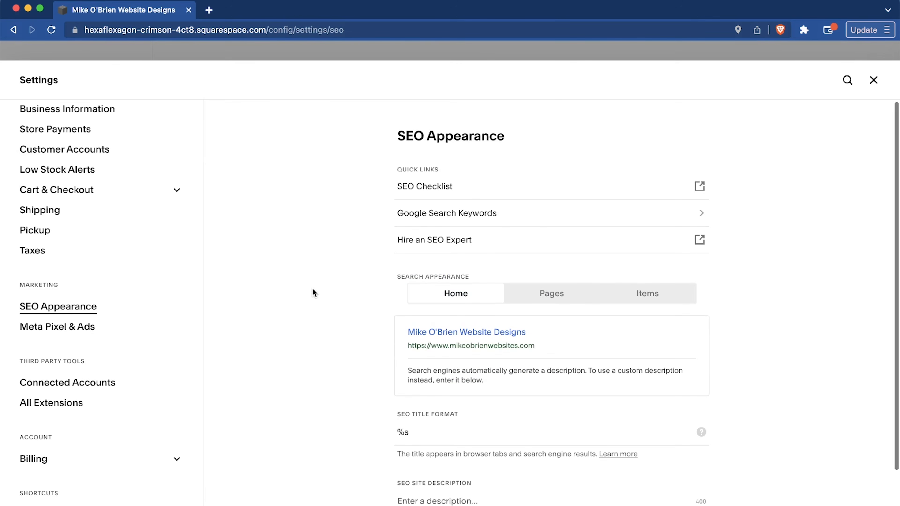
pyautogui.scroll(-3, 312, 288)
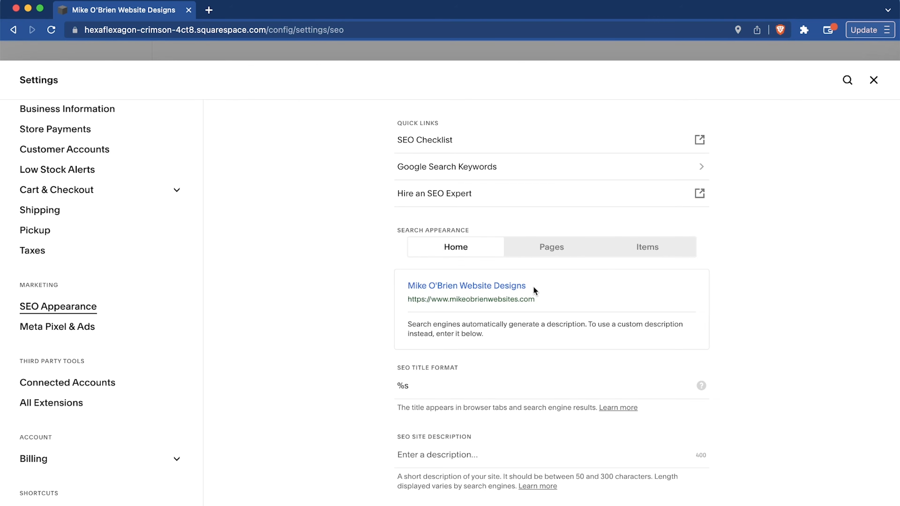
pyautogui.moveTo(533, 288); pyautogui.dragTo(360, 290)
pyautogui.click(323, 299)
# Open the SEO Checklist help article, read through its publishing recommendations, and return to the site's settings.
pyautogui.click(431, 143)
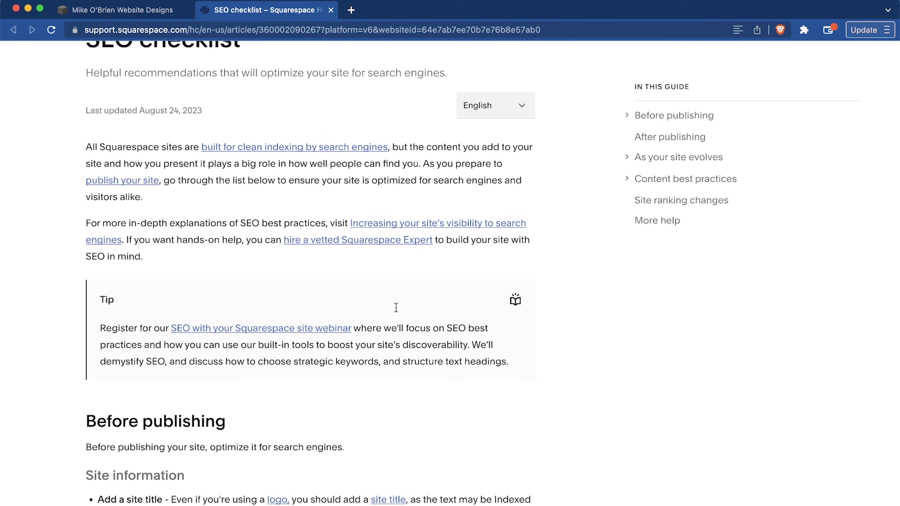
pyautogui.scroll(-10, 443, 301)
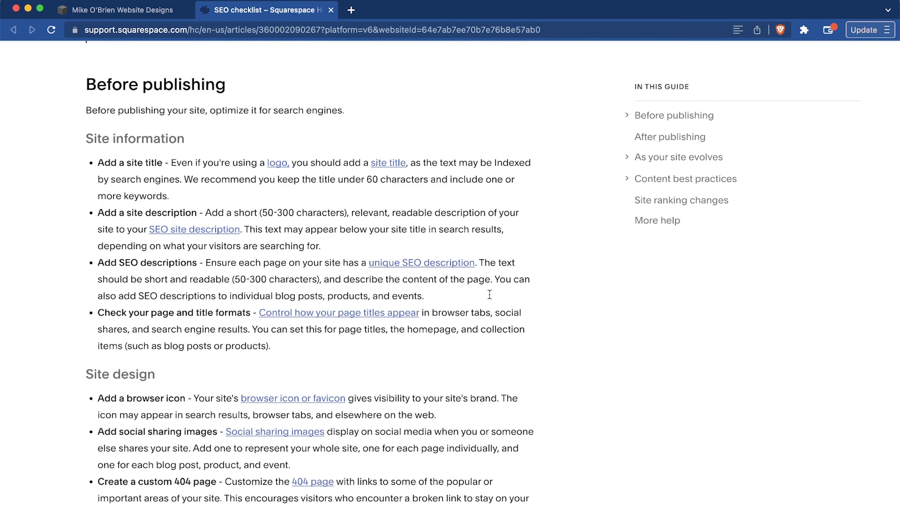
pyautogui.scroll(-11, 489, 294)
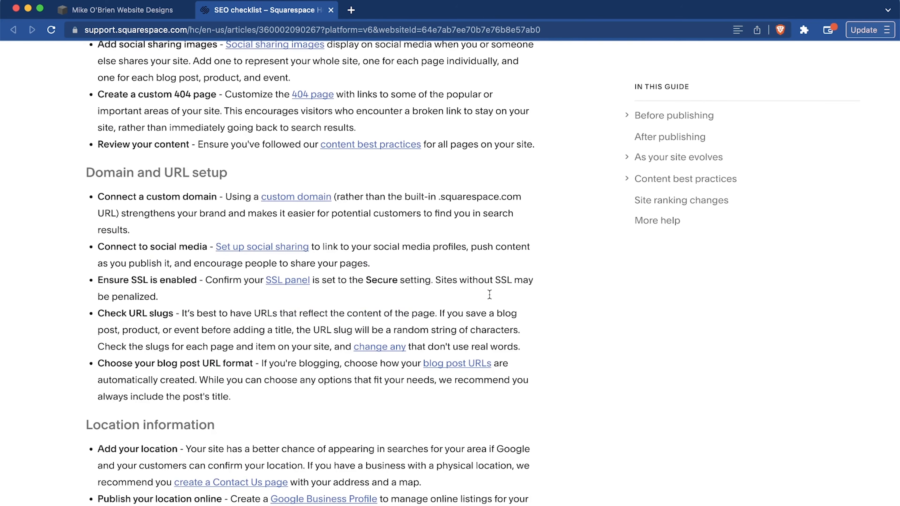
pyautogui.scroll(-7, 489, 295)
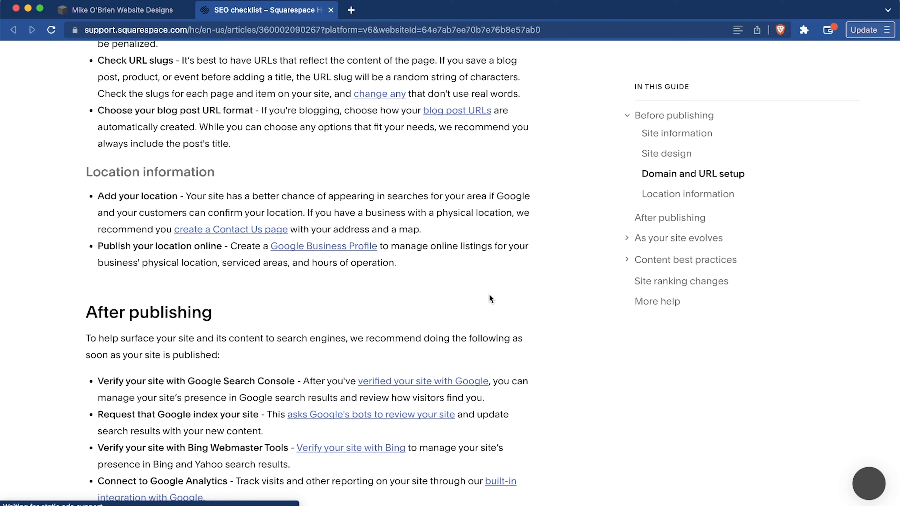
pyautogui.scroll(20, 490, 297)
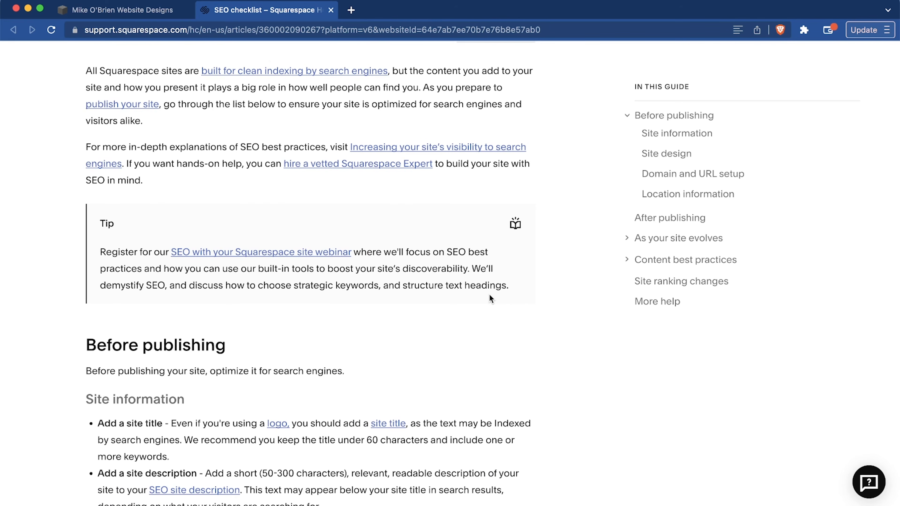
pyautogui.click(152, 11)
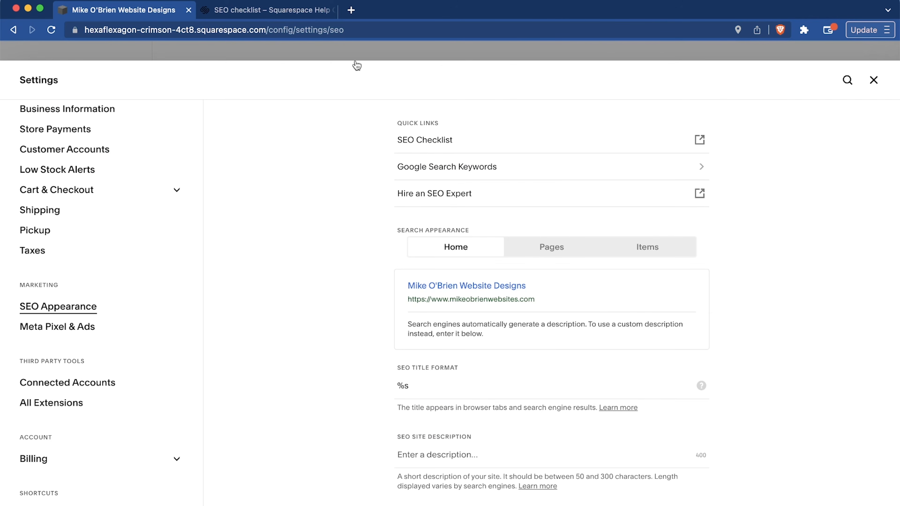
# Check the Google Search Keywords analytics page, skipping the introduction, and return to the SEO Appearance settings.
pyautogui.click(542, 166)
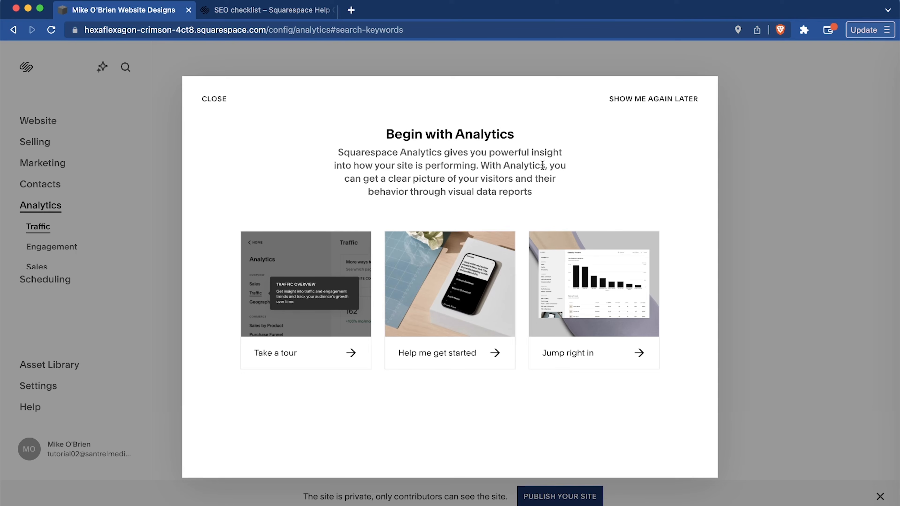
pyautogui.click(545, 359)
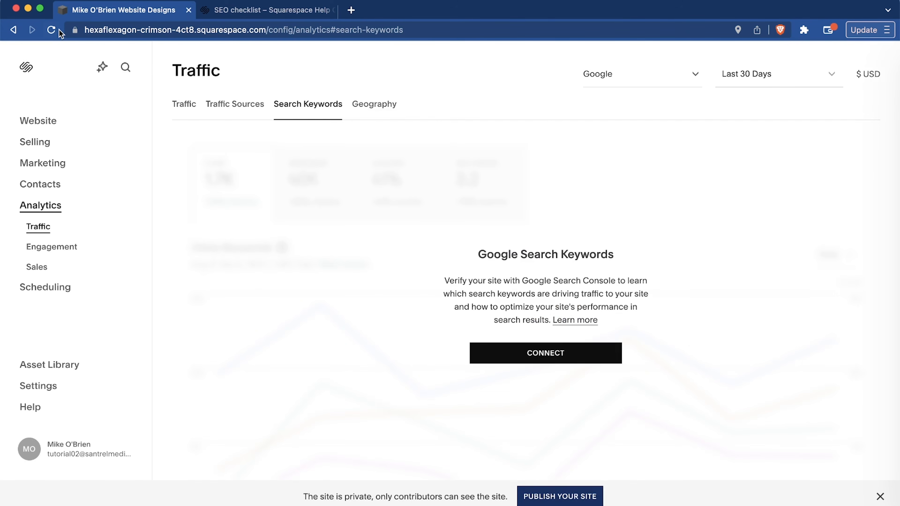
pyautogui.click(13, 29)
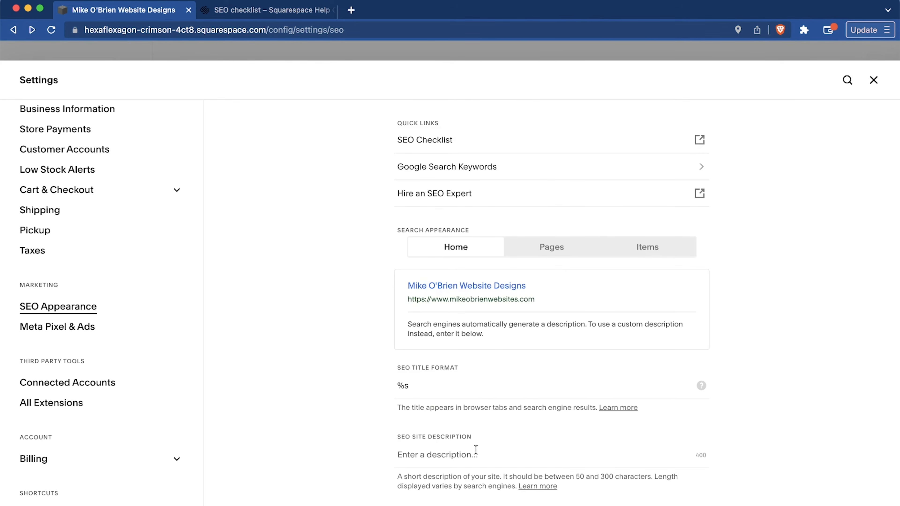
# Save an SEO site description presenting the business as a marketing agency that makes professional websites, and return to Marketing Tools.
pyautogui.click(862, 80)
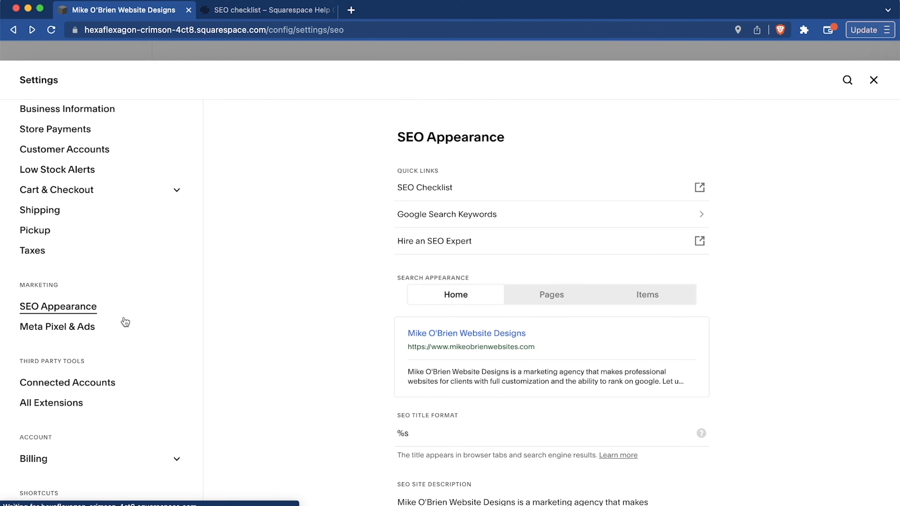
pyautogui.click(872, 81)
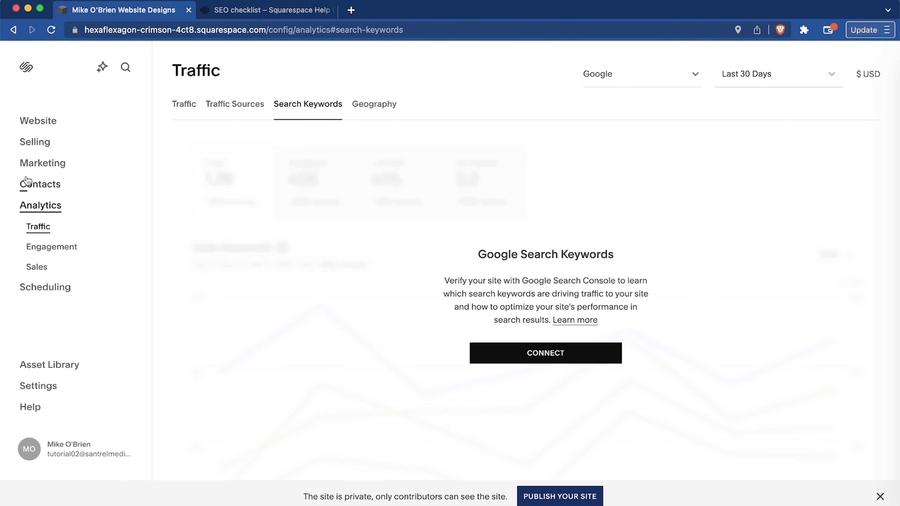
pyautogui.click(39, 163)
pyautogui.click(44, 209)
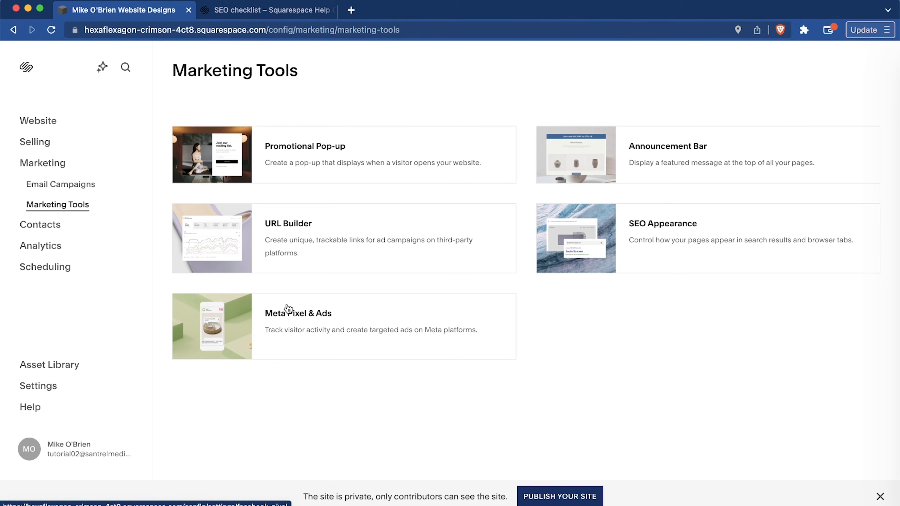
# Look over the Contacts lists and the Analytics reports for traffic and search keywords.
pyautogui.click(41, 227)
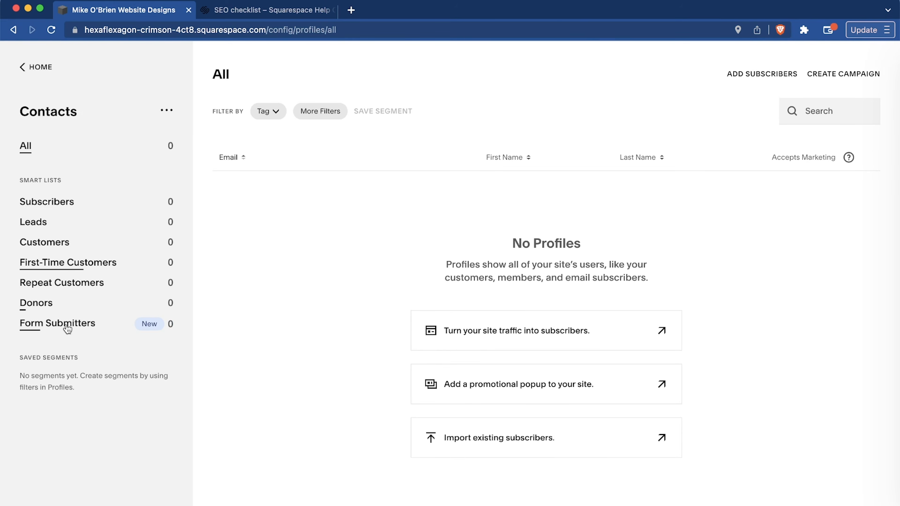
pyautogui.click(40, 72)
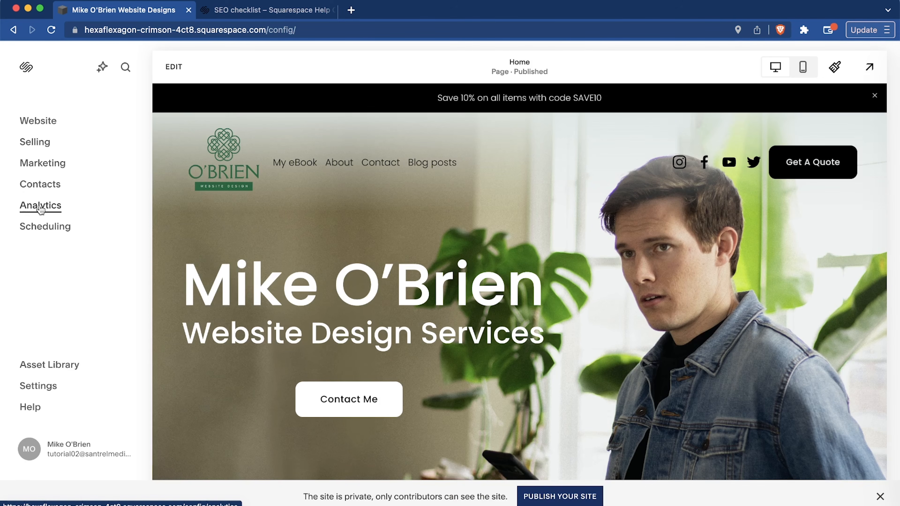
pyautogui.click(40, 210)
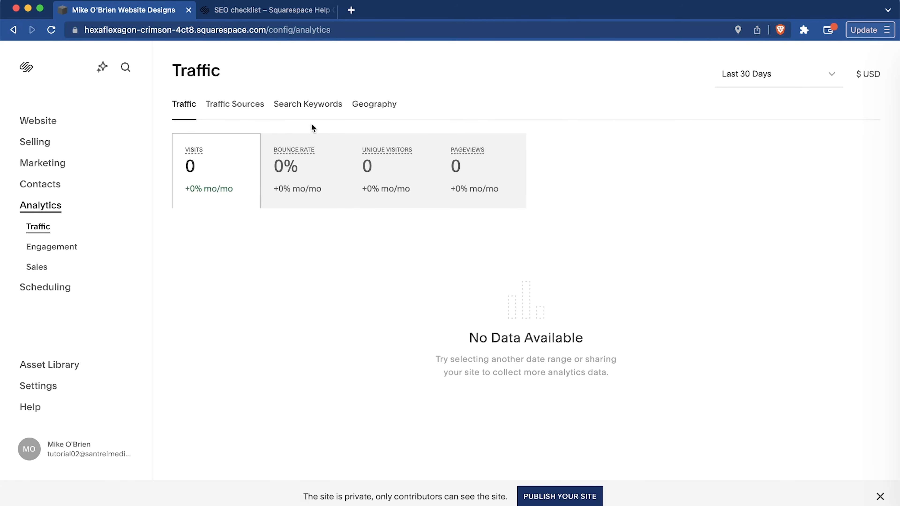
pyautogui.click(308, 114)
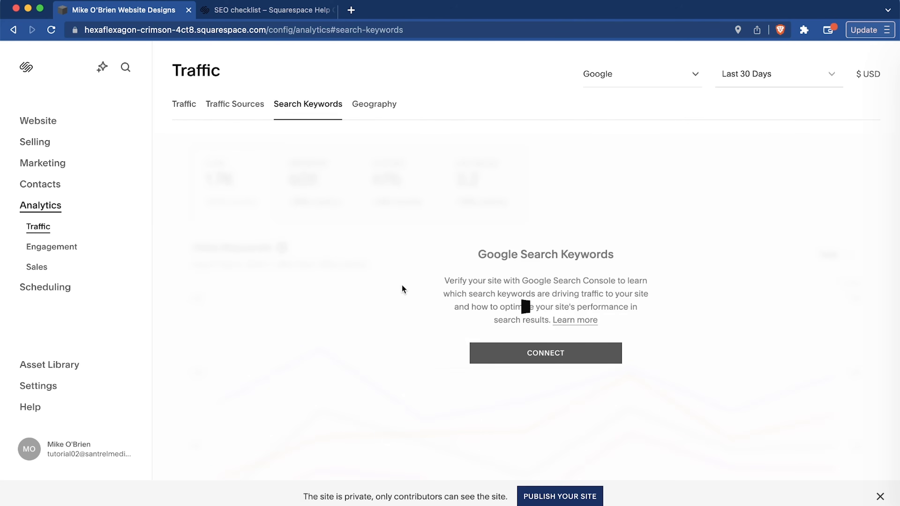
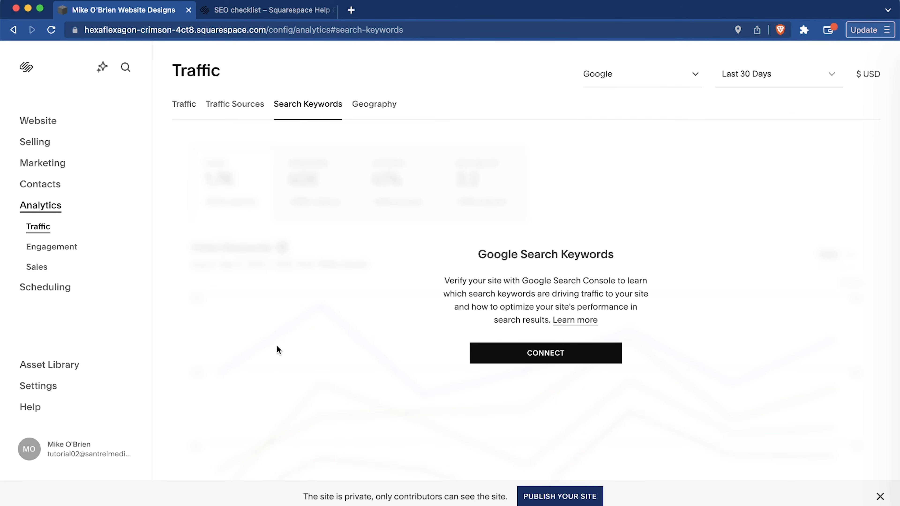
# Review the analytics for visitor geography, traffic sources, and overall traffic.
pyautogui.click(362, 111)
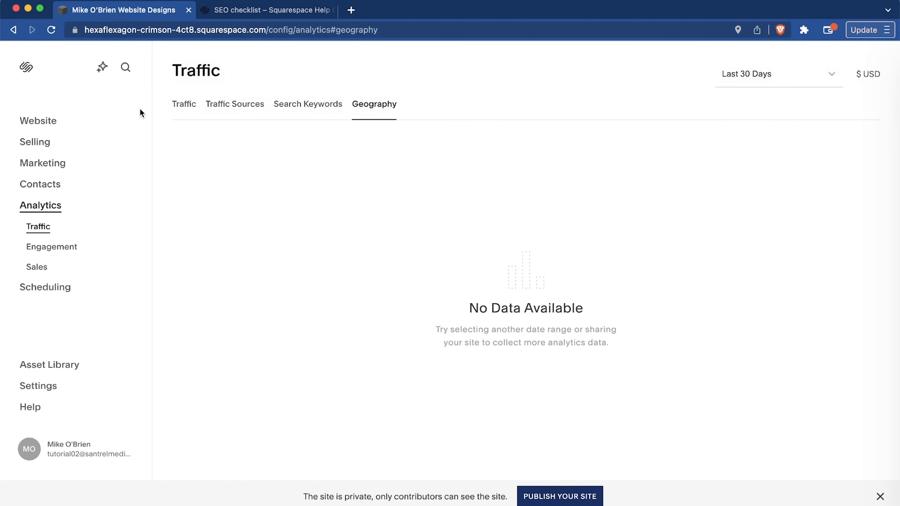
pyautogui.click(253, 106)
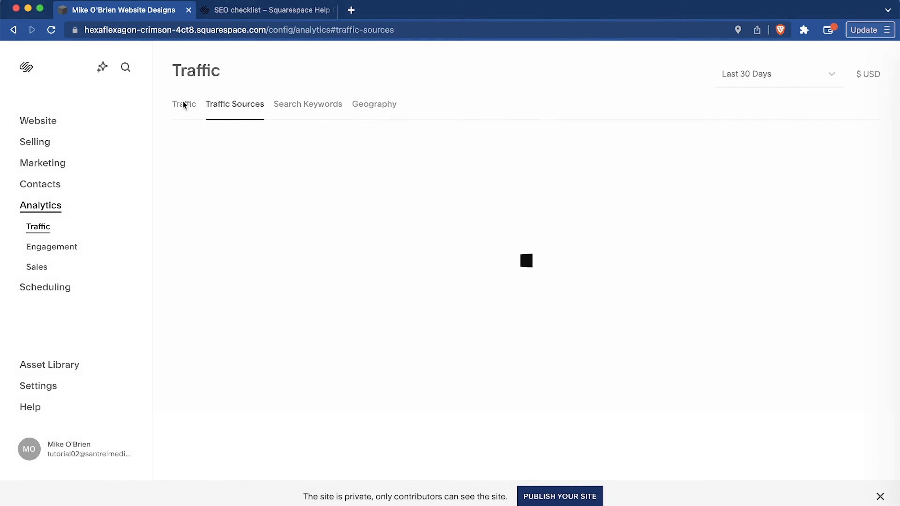
pyautogui.click(183, 106)
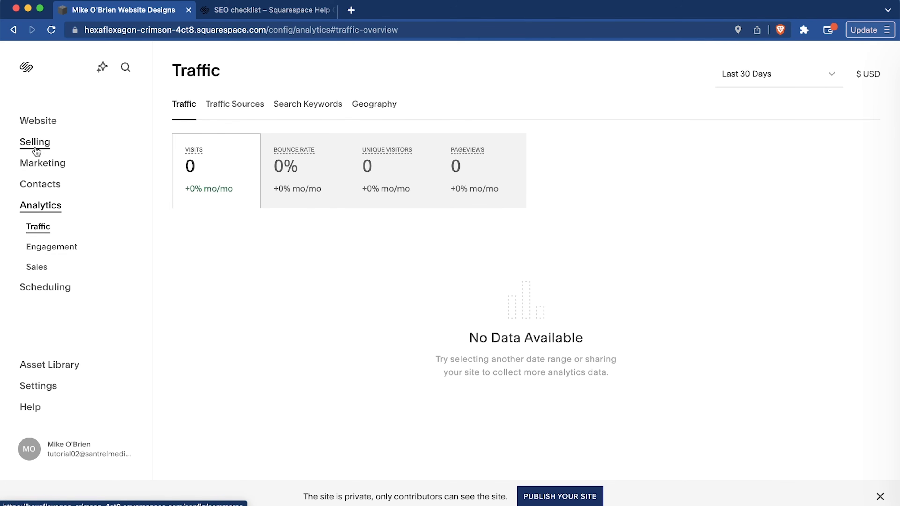
# Publish the private website so that it is visible online.
pyautogui.click(542, 498)
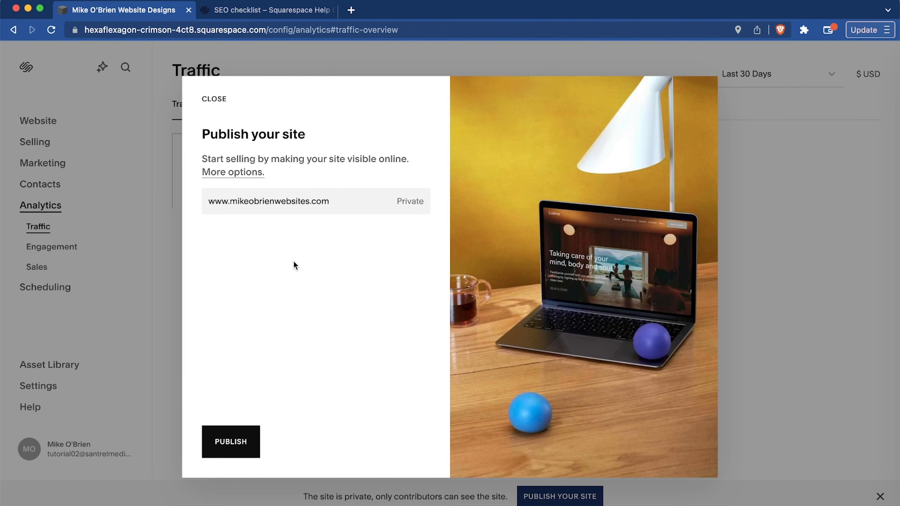
pyautogui.click(230, 441)
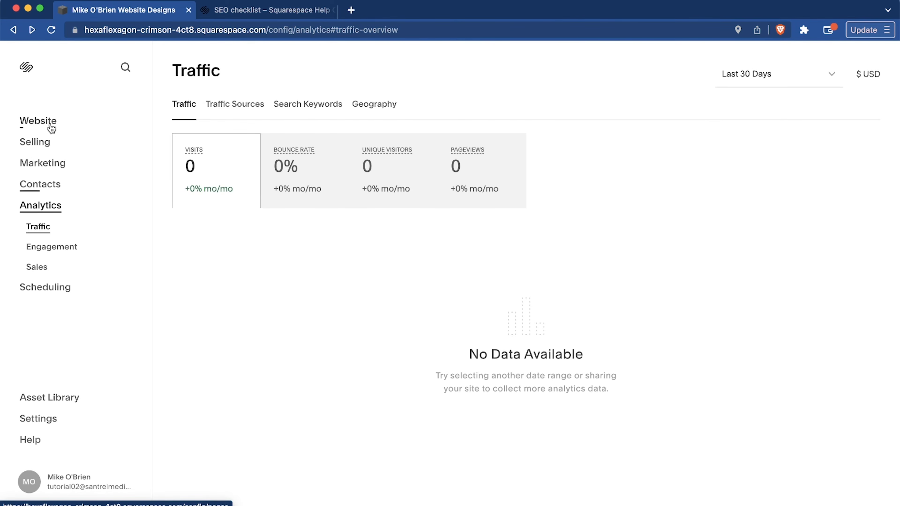
# Examine the store's product categories, including physical items, services, downloads, and the digital product types on offer.
pyautogui.click(34, 142)
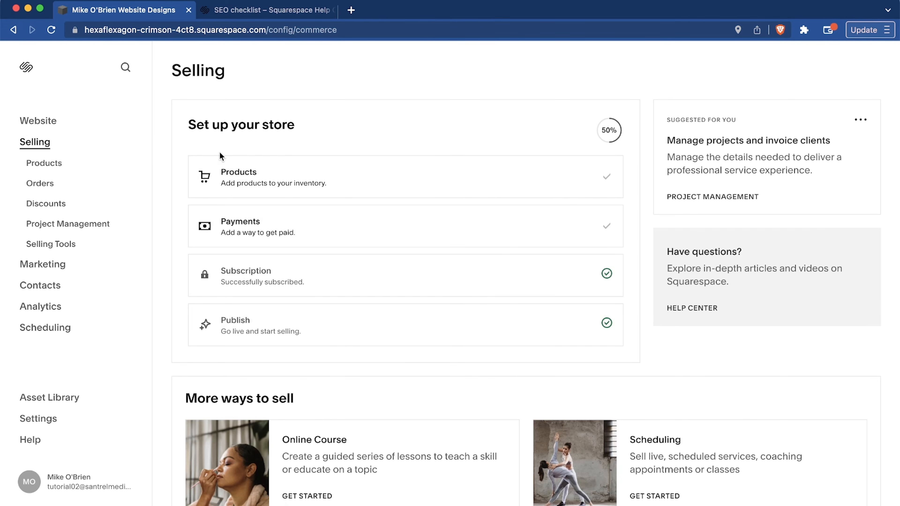
pyautogui.click(43, 166)
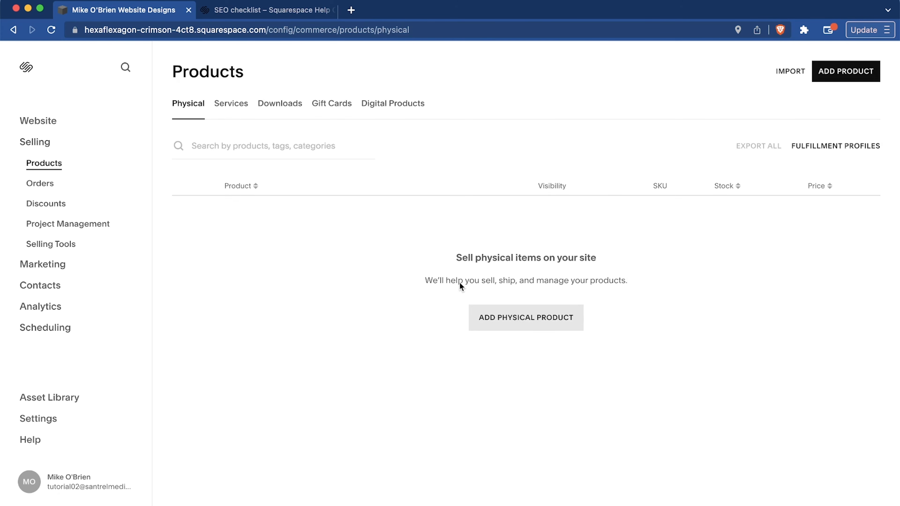
pyautogui.click(235, 108)
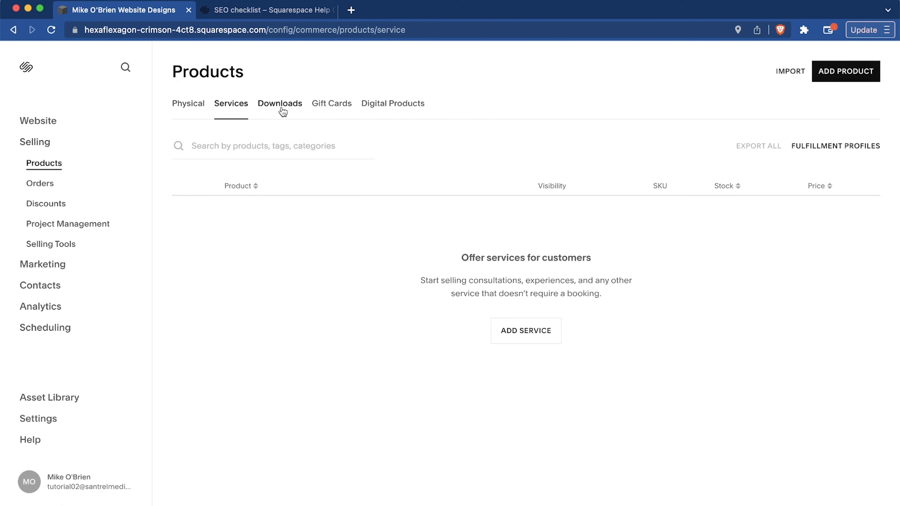
pyautogui.click(282, 110)
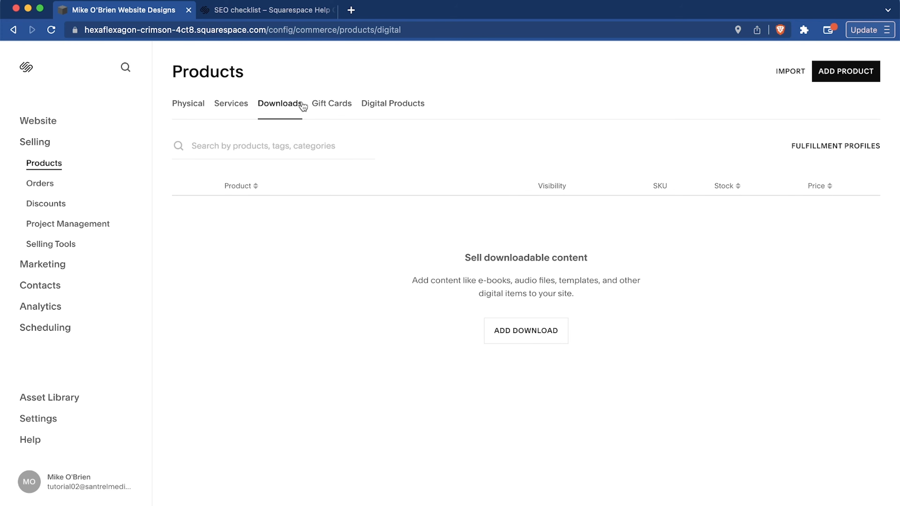
pyautogui.click(382, 107)
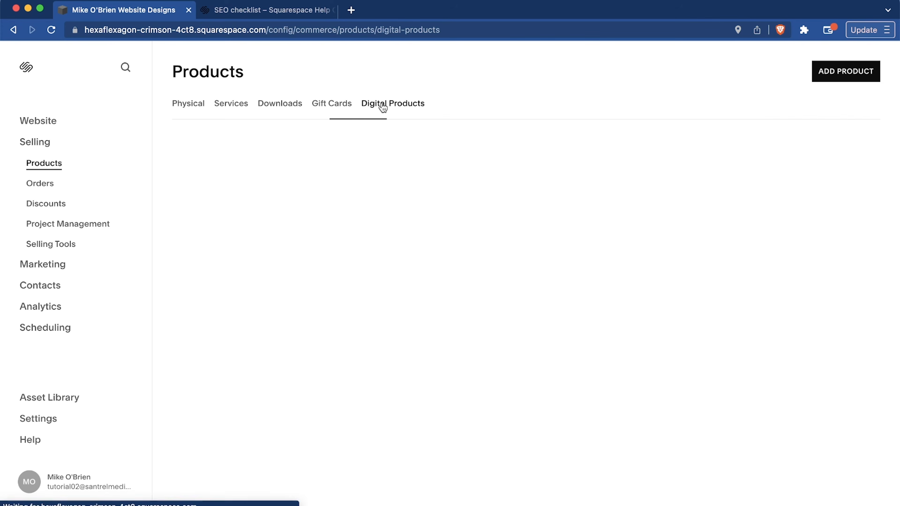
pyautogui.click(279, 103)
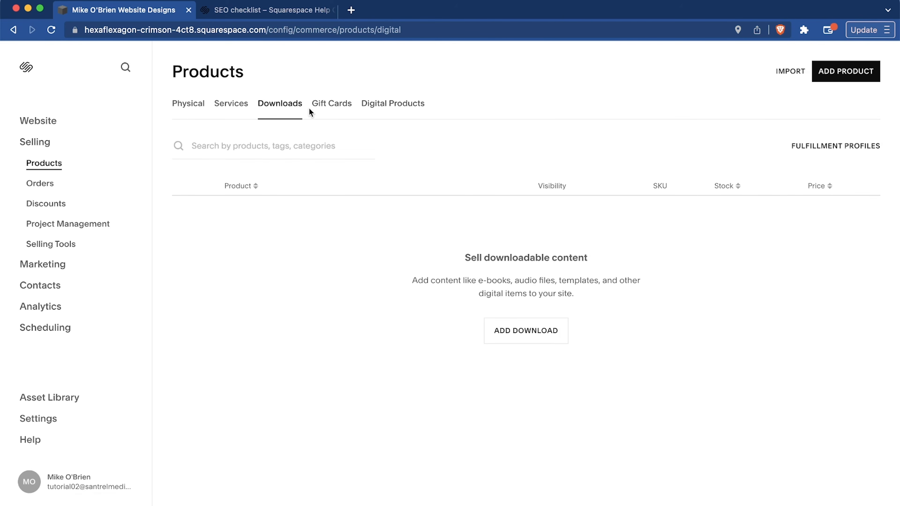
pyautogui.click(389, 111)
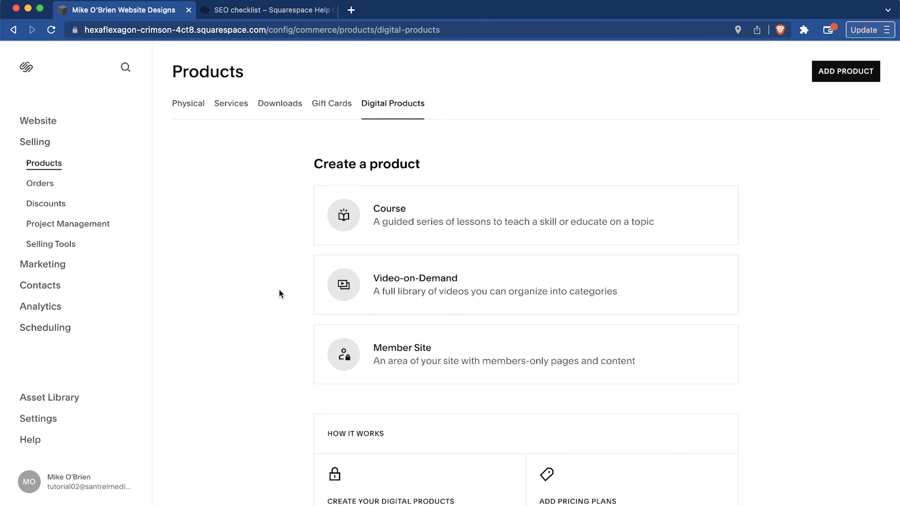
pyautogui.scroll(-3, 279, 290)
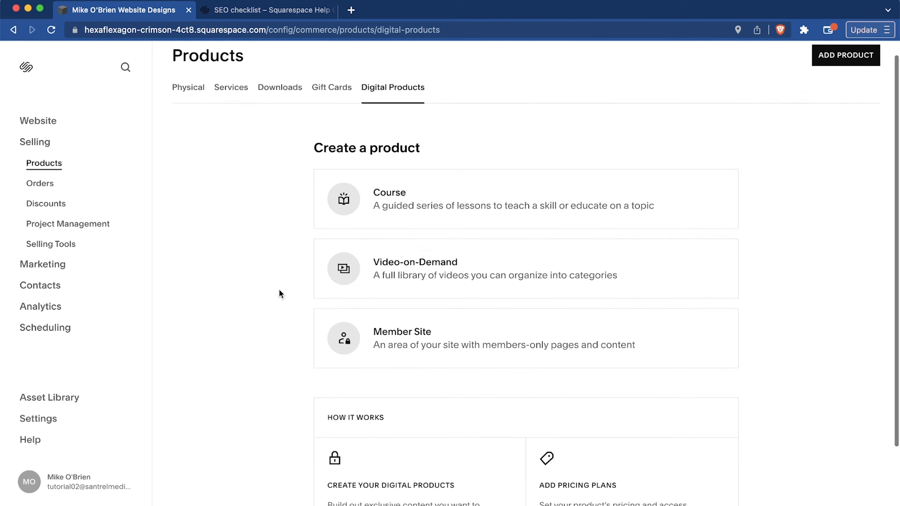
pyautogui.scroll(3, 279, 290)
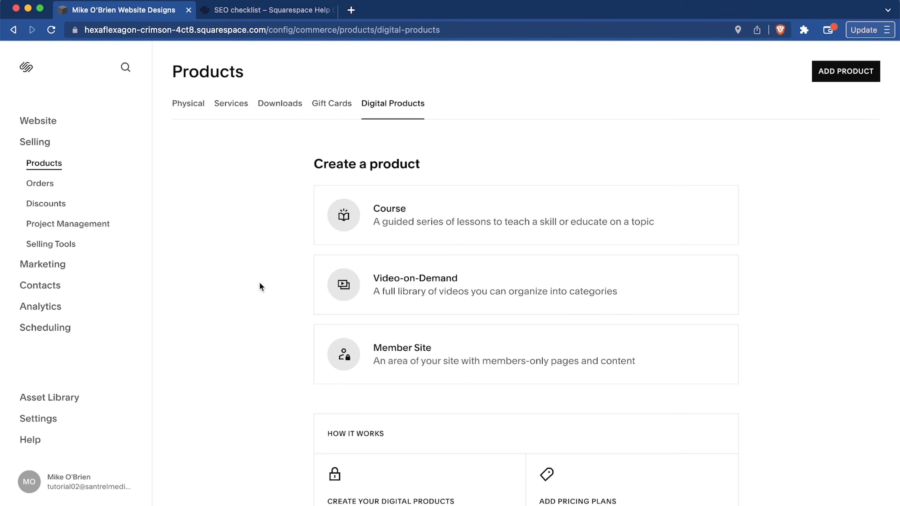
pyautogui.scroll(-3, 260, 286)
pyautogui.scroll(3, 261, 286)
# Start a new physical product named "iPhone 14 Pro Case" with a photo of the phones as its image.
pyautogui.click(188, 104)
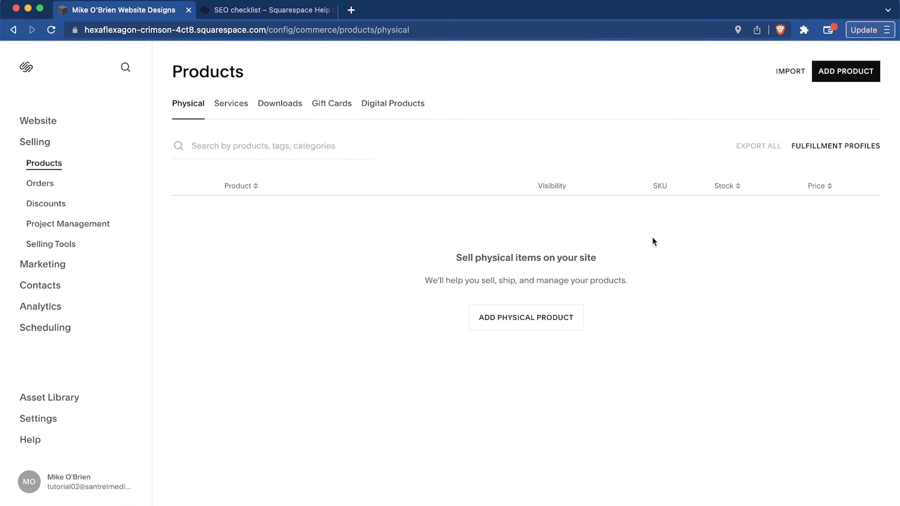
pyautogui.click(552, 321)
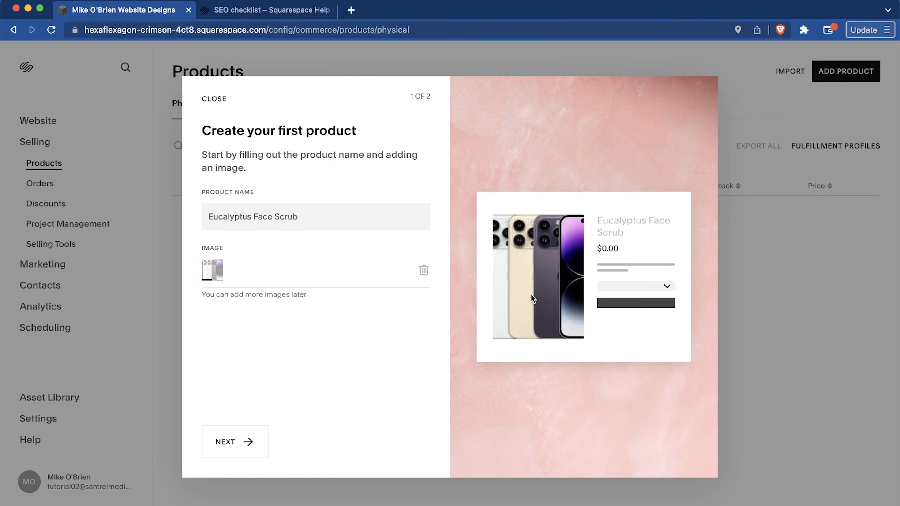
pyautogui.click(248, 220)
pyautogui.write('Iphone')
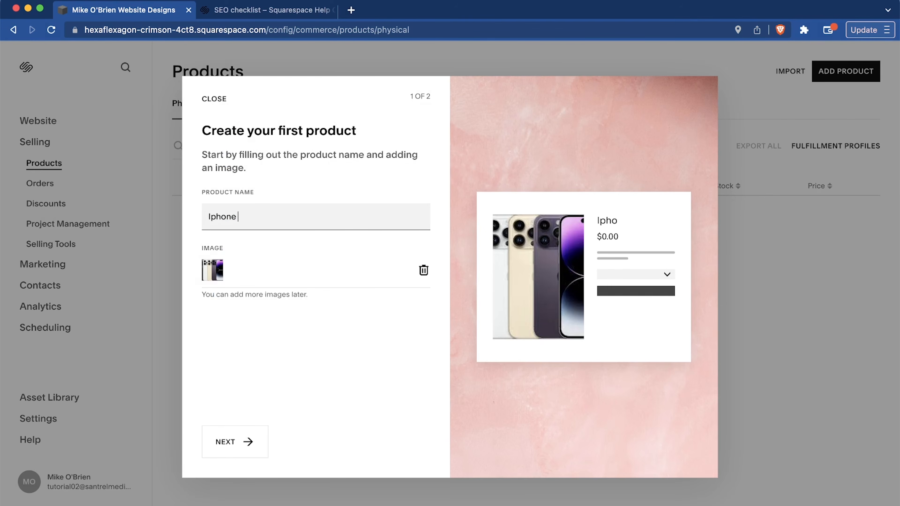
pyautogui.press('BackSpace')
pyautogui.press('BackSpace')
pyautogui.press('BackSpace')
pyautogui.press('BackSpace')
pyautogui.press('BackSpace')
pyautogui.press('BackSpace')
pyautogui.write('iPhone 14 Pro Case')
pyautogui.click(227, 452)
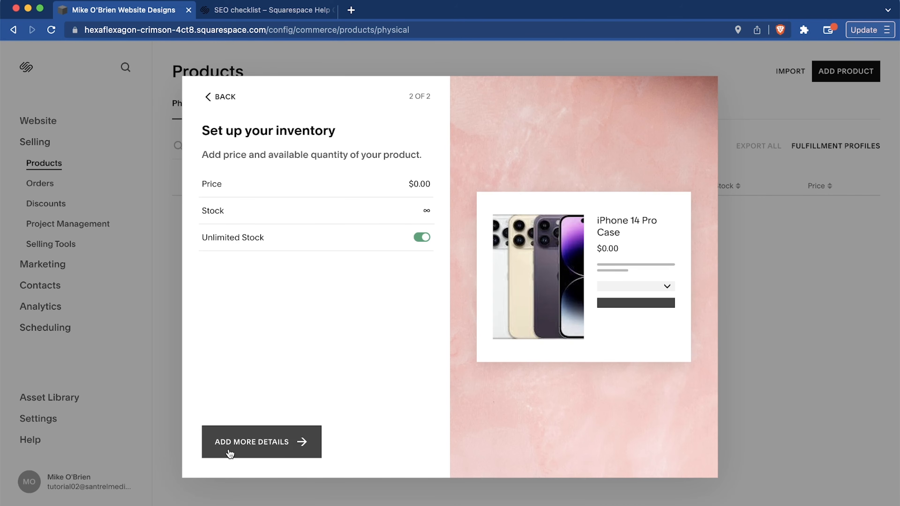
# Turn off unlimited stock, set the stock to 500 and the price to $24.99, and continue to the full product details.
pyautogui.click(422, 237)
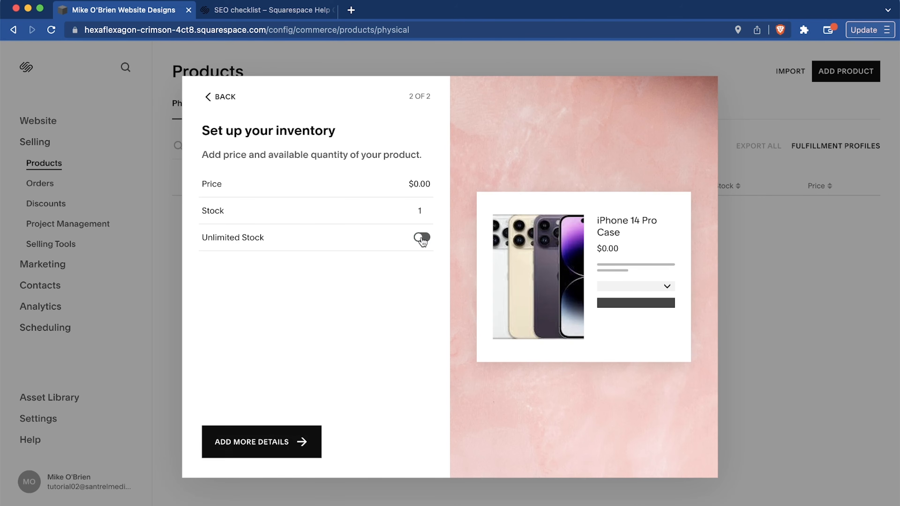
pyautogui.click(431, 217)
pyautogui.press('BackSpace')
pyautogui.write('500')
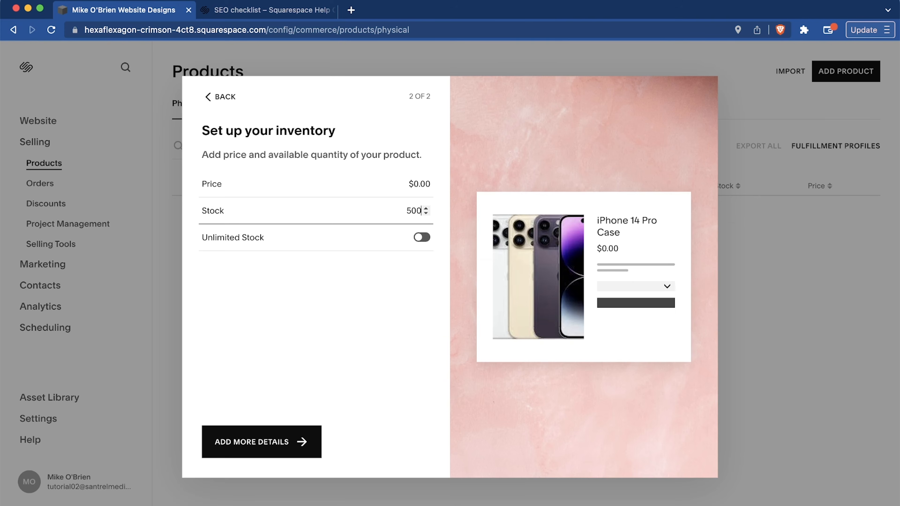
pyautogui.click(432, 191)
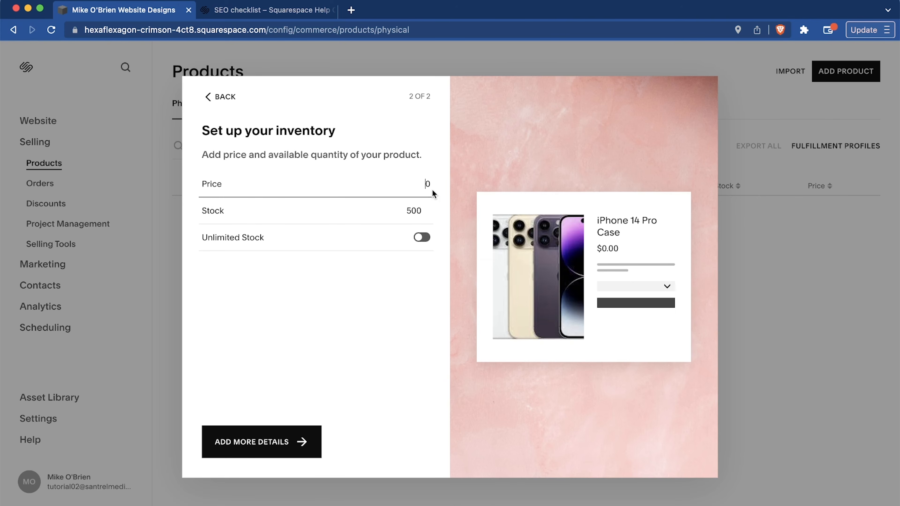
pyautogui.write('24.99')
pyautogui.press('Right')
pyautogui.press('BackSpace')
pyautogui.click(283, 445)
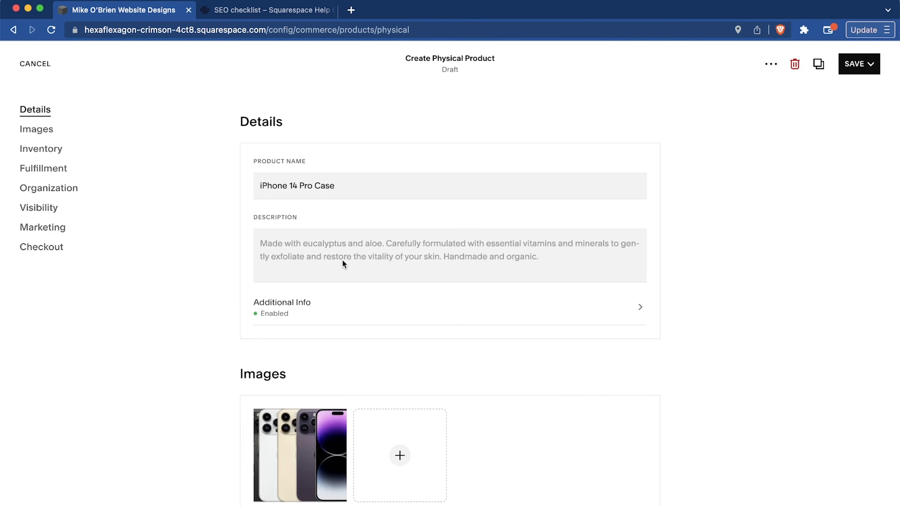
# Put the product on sale with a sale price of $18.99.
pyautogui.scroll(-10, 328, 347)
pyautogui.scroll(5, 328, 351)
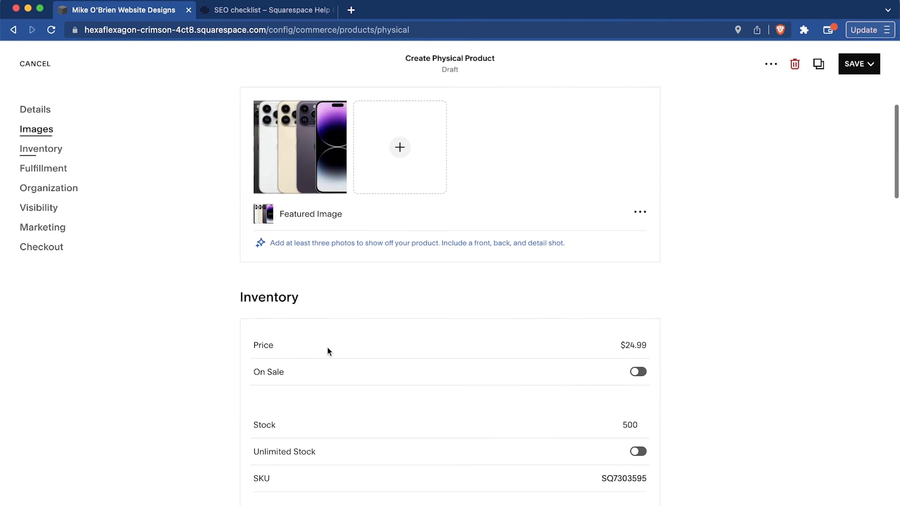
pyautogui.scroll(-1, 434, 325)
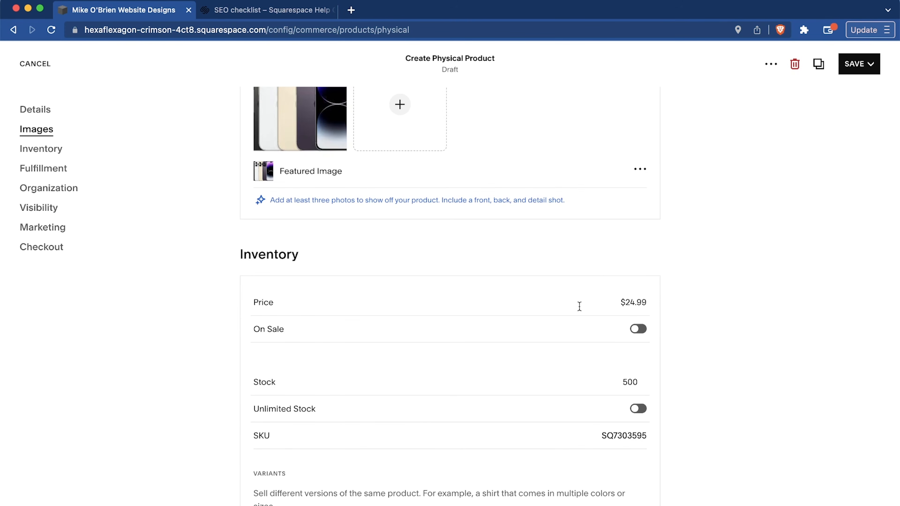
pyautogui.click(637, 328)
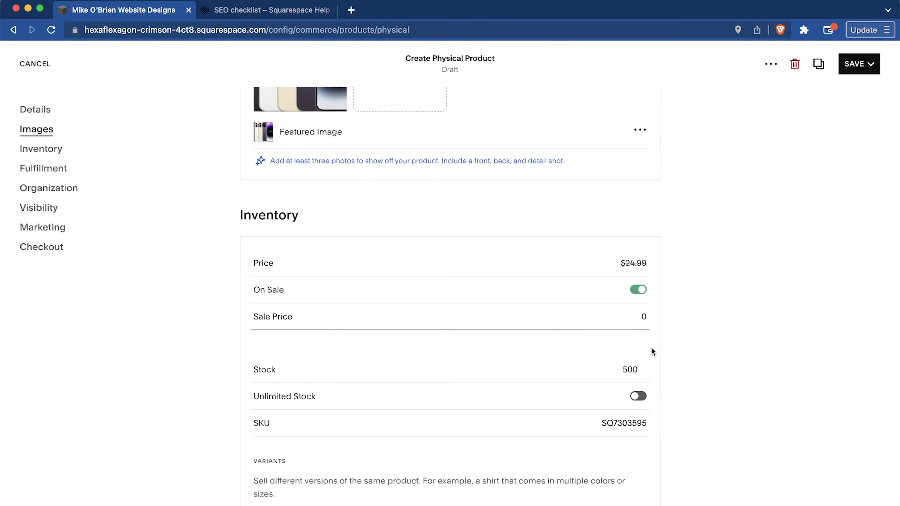
pyautogui.write('18.990')
pyautogui.press('BackSpace')
# Add a Color option to the product with the variants White, Navy, Black, and Red.
pyautogui.scroll(-1, 583, 352)
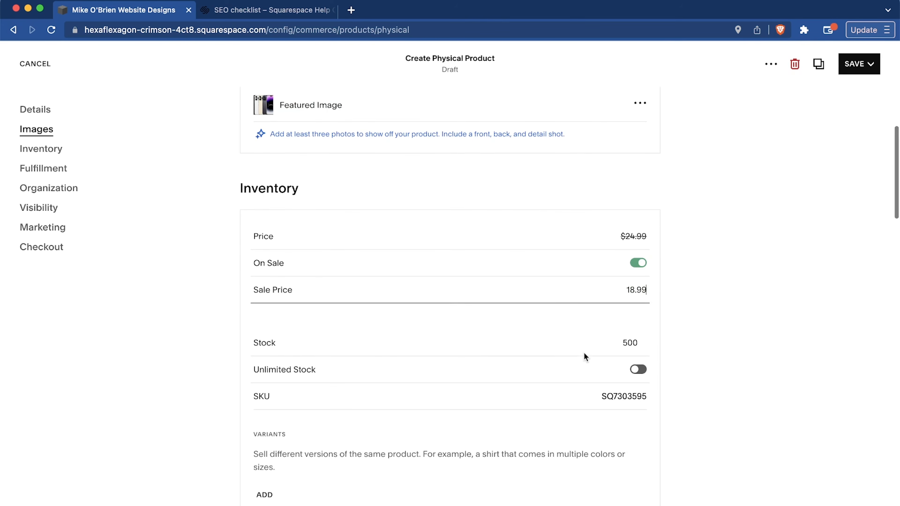
pyautogui.scroll(-3, 584, 352)
pyautogui.scroll(-4, 632, 295)
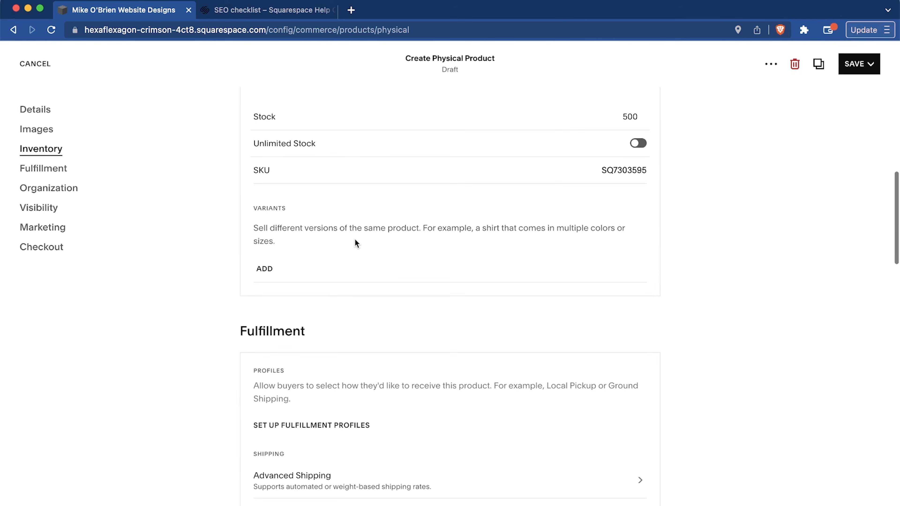
pyautogui.click(263, 271)
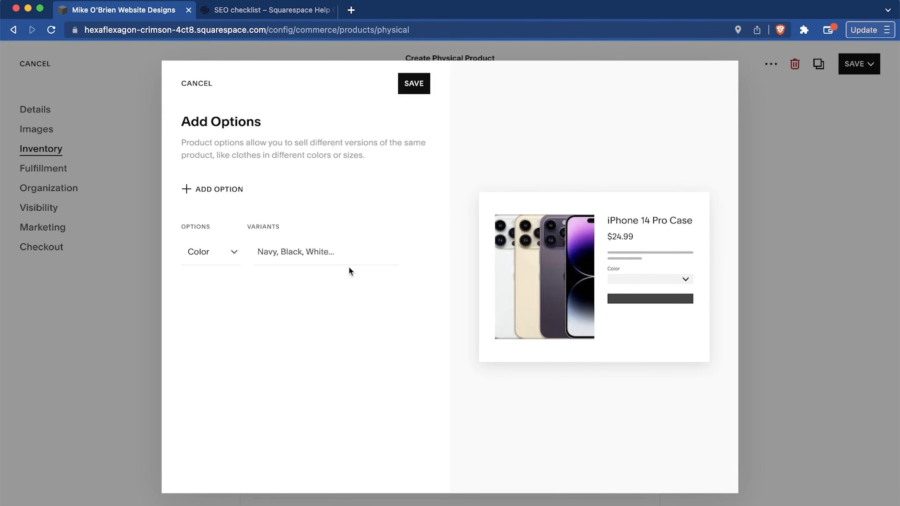
pyautogui.click(349, 260)
pyautogui.write('White')
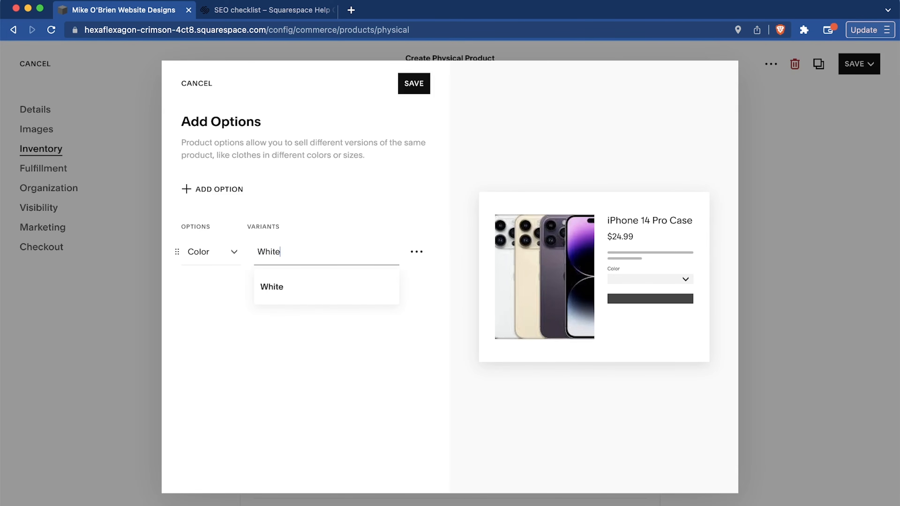
pyautogui.press('Return')
pyautogui.write('Na')
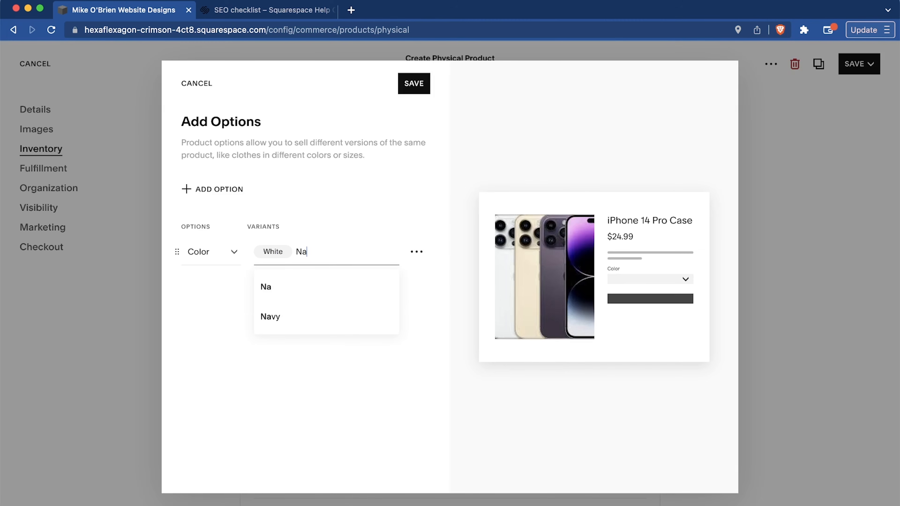
pyautogui.write('vy')
pyautogui.press('Return')
pyautogui.write('Black')
pyautogui.press('Return')
pyautogui.write('Red')
pyautogui.press('Return')
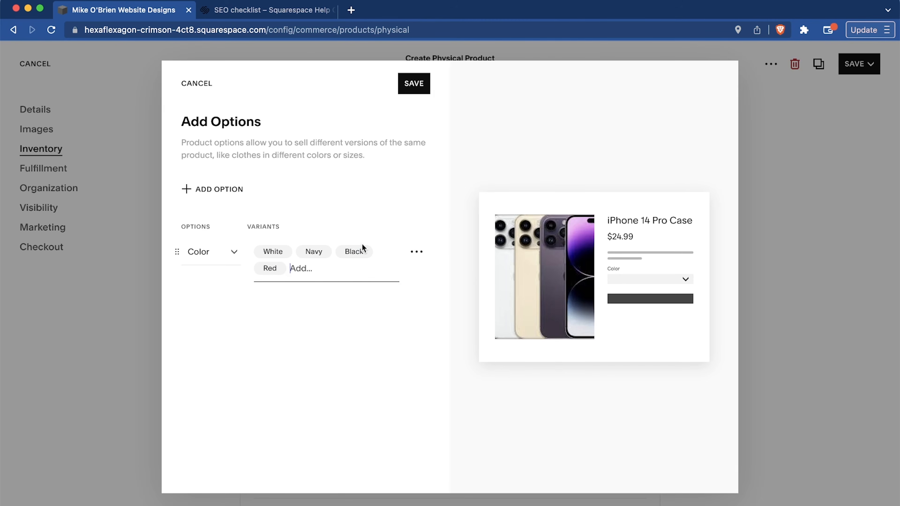
# Add a Size option with variants iPhone 14 Pro, iPhone 14 Plus, iPhone 14, and iPhone 14 Pro Max, and save the options.
pyautogui.click(218, 190)
pyautogui.click(204, 251)
pyautogui.click(208, 252)
pyautogui.click(286, 248)
pyautogui.write('iPhone 14 Pro, iPhone 14 Plus, iPhone 14, iPhone 14 Pro Max')
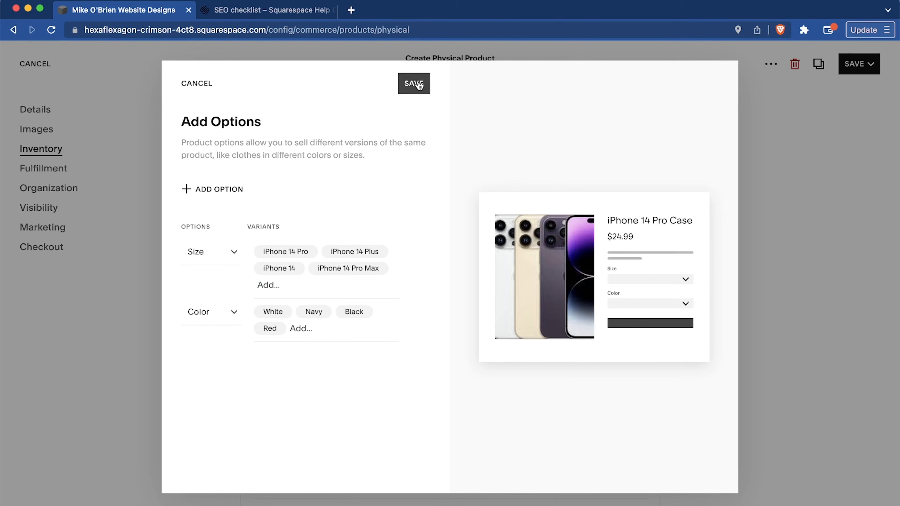
pyautogui.click(413, 83)
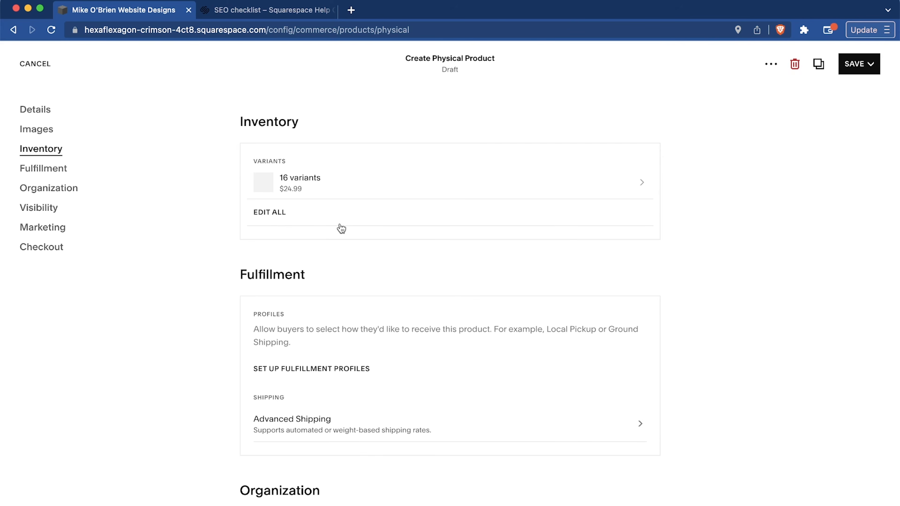
# Open the product's full variant list to review each variant's SKU, stock, and price.
pyautogui.scroll(-3, 341, 227)
pyautogui.scroll(3, 341, 228)
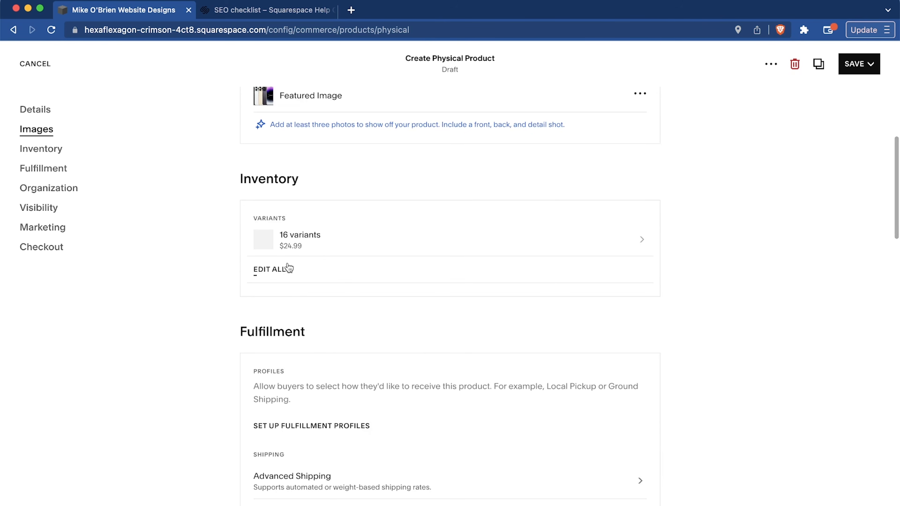
pyautogui.click(628, 246)
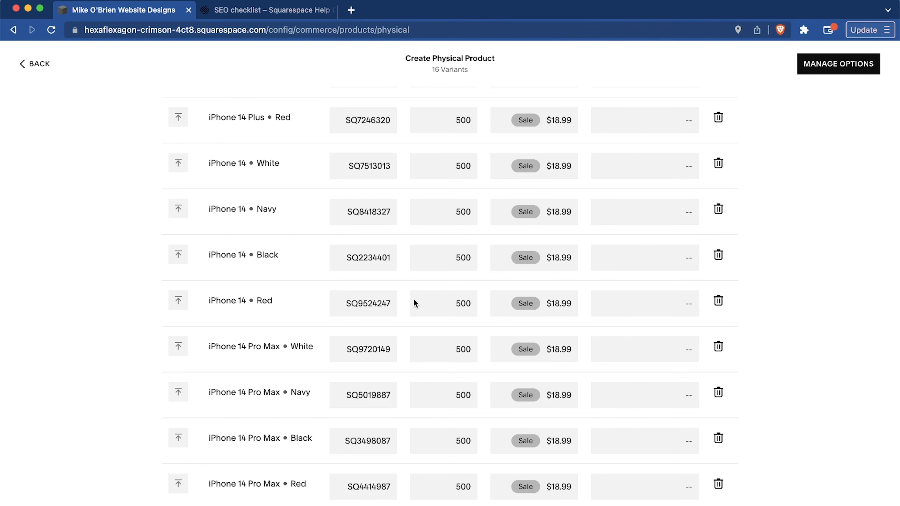
# Return from the variant list to the product's settings and mark it as a featured product.
pyautogui.scroll(10, 414, 303)
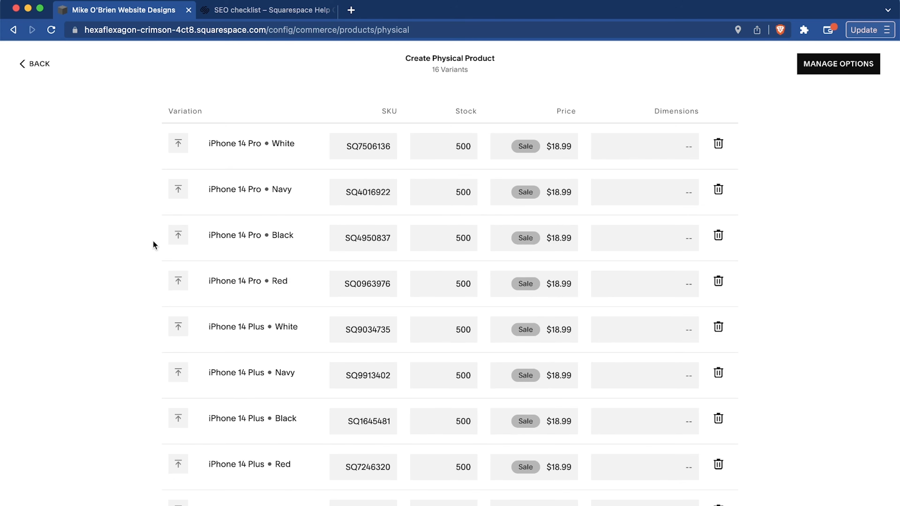
pyautogui.click(39, 66)
pyautogui.scroll(-4, 371, 280)
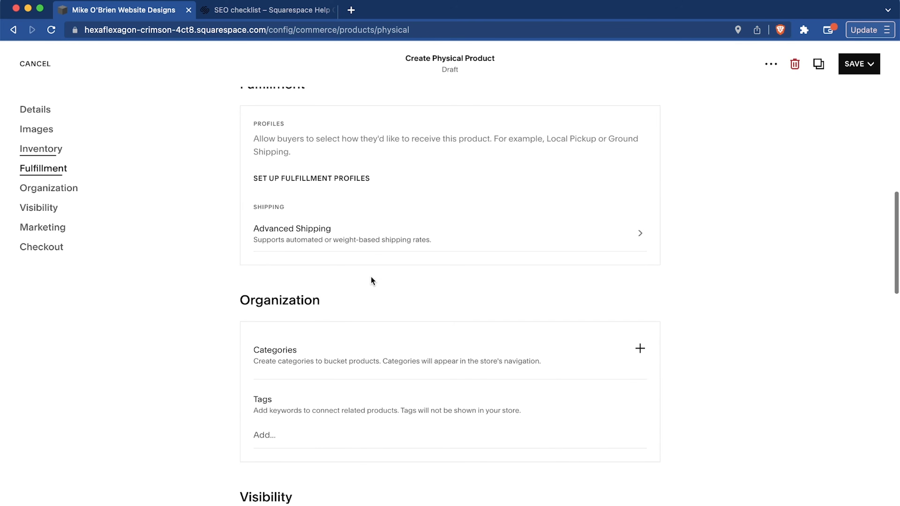
pyautogui.scroll(1, 370, 280)
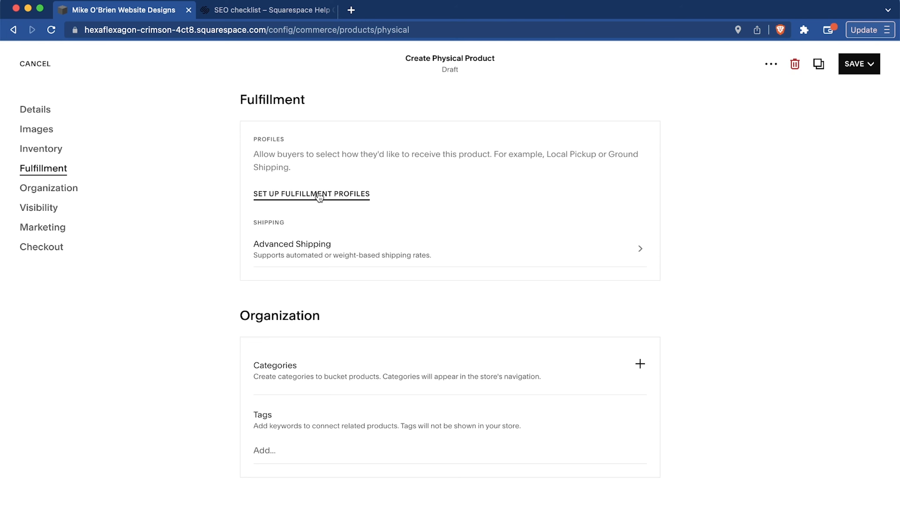
pyautogui.scroll(2, 319, 197)
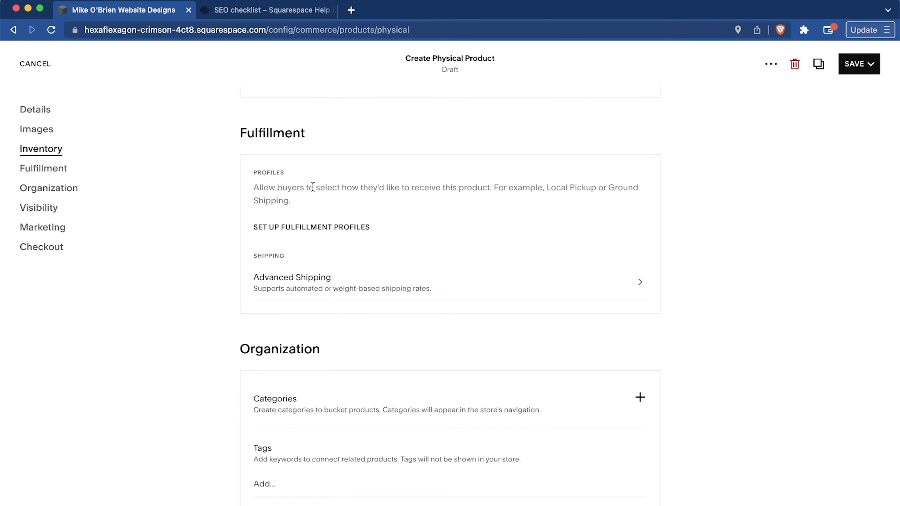
pyautogui.scroll(-13, 388, 289)
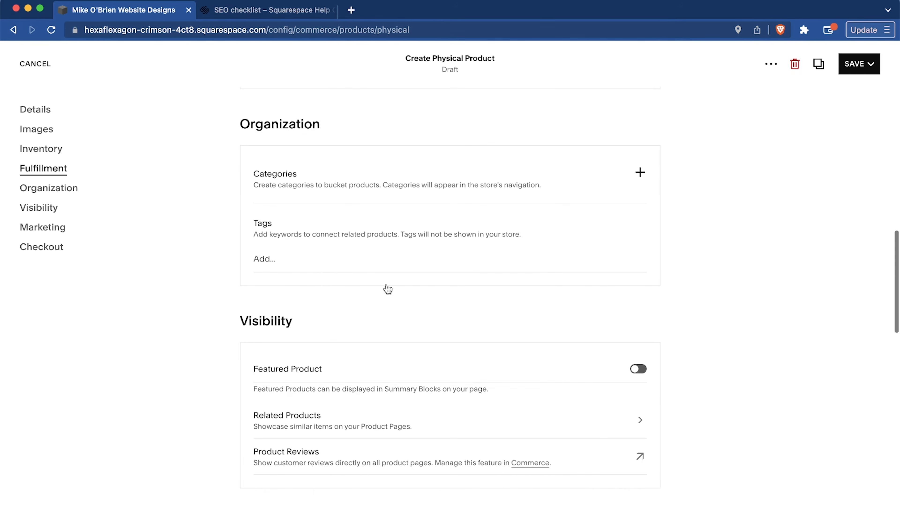
pyautogui.scroll(-11, 388, 289)
pyautogui.click(638, 172)
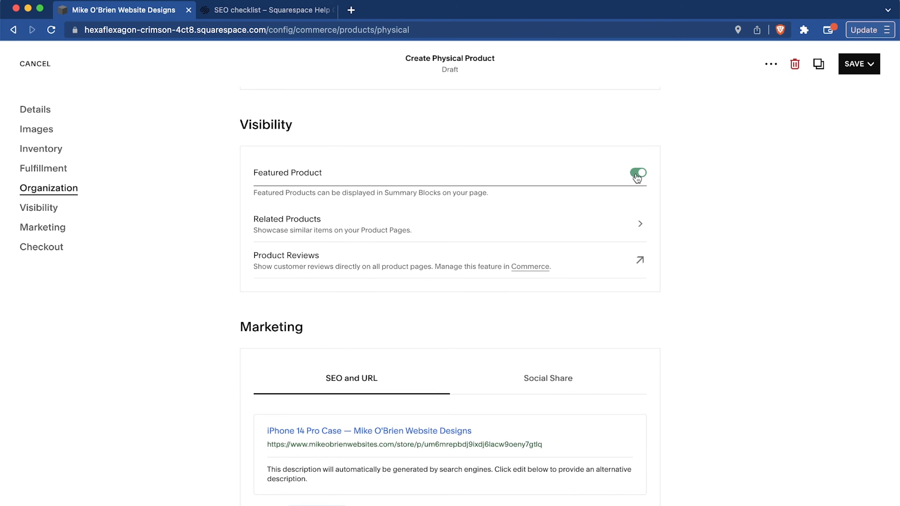
# Rename the product "iPhone 14 Case - Extra Durable and Shock Resistant" and save it without publishing.
pyautogui.scroll(-11, 321, 288)
pyautogui.scroll(-3, 322, 289)
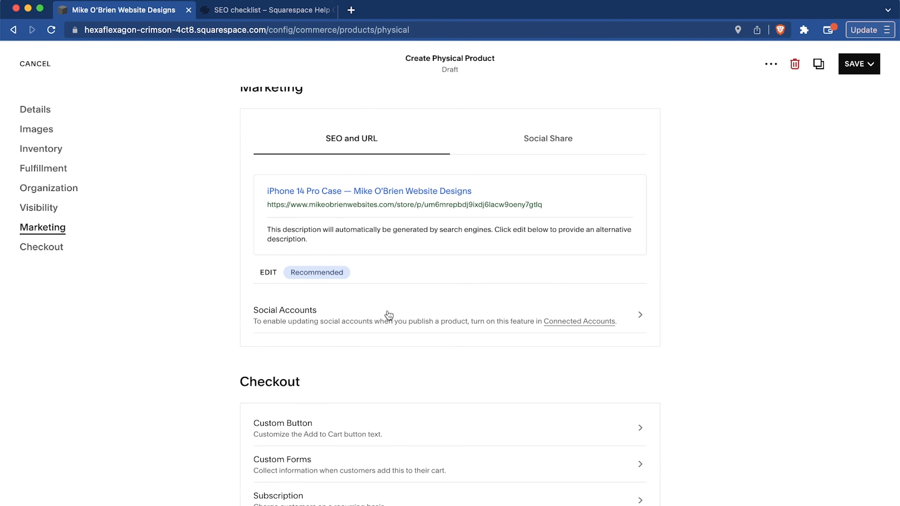
pyautogui.scroll(15, 309, 185)
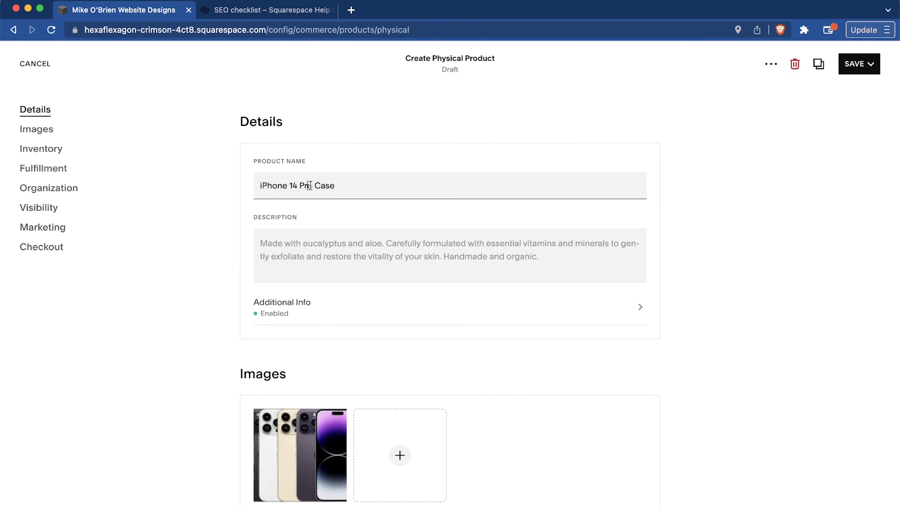
pyautogui.doubleClick(310, 185)
pyautogui.press('BackSpace')
pyautogui.write('- Extra Durable and Shock Resistant')
pyautogui.click(408, 255)
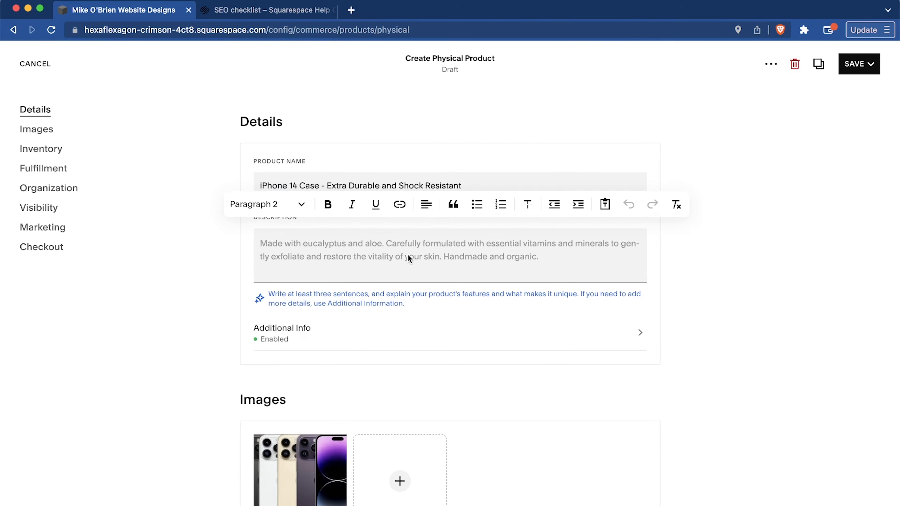
pyautogui.scroll(-15, 408, 254)
pyautogui.click(859, 64)
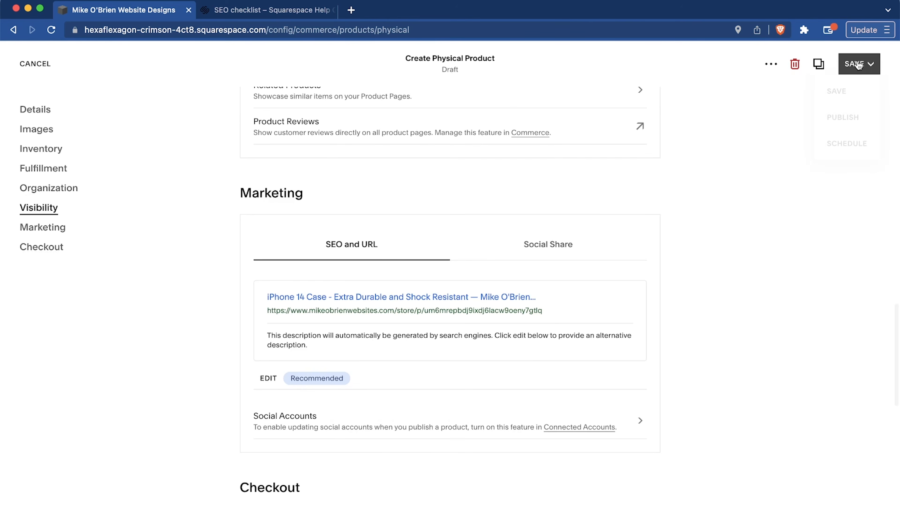
pyautogui.click(836, 91)
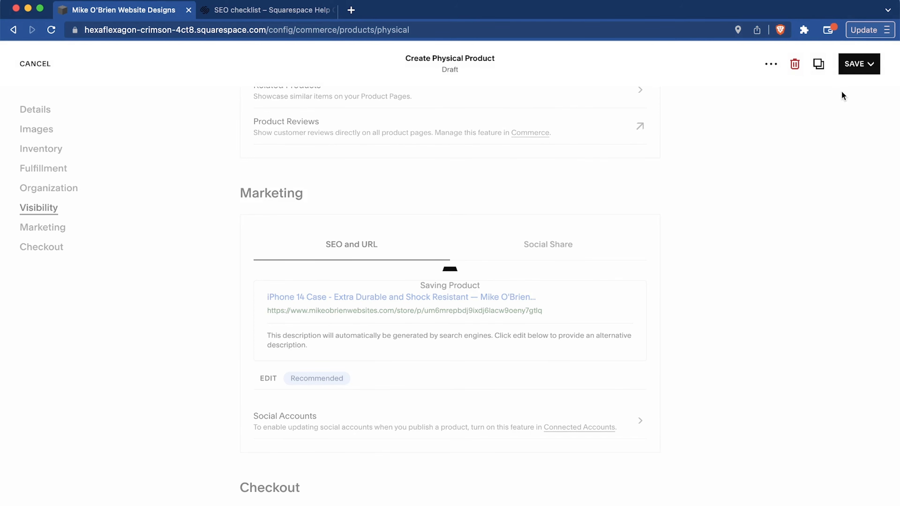
# Start a new store discount named "save 10 percent" triggered by the discount code SAVE10.
pyautogui.click(46, 226)
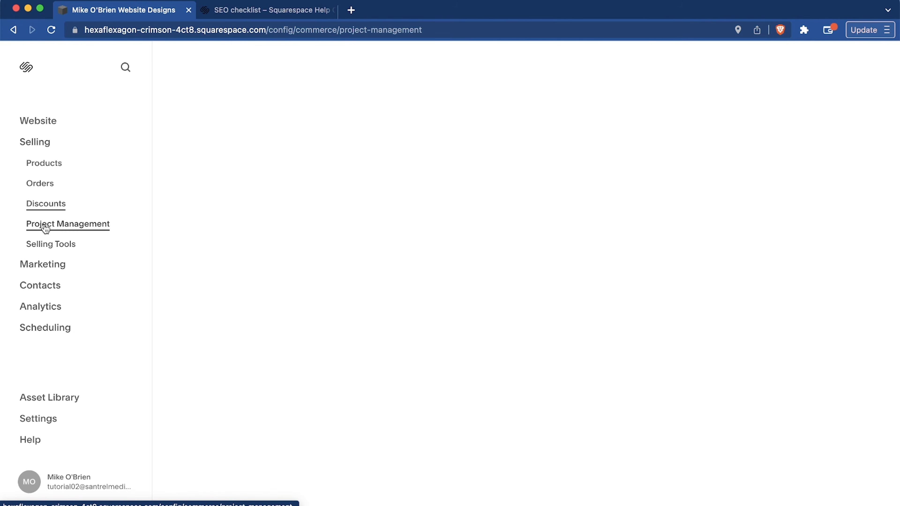
pyautogui.click(48, 209)
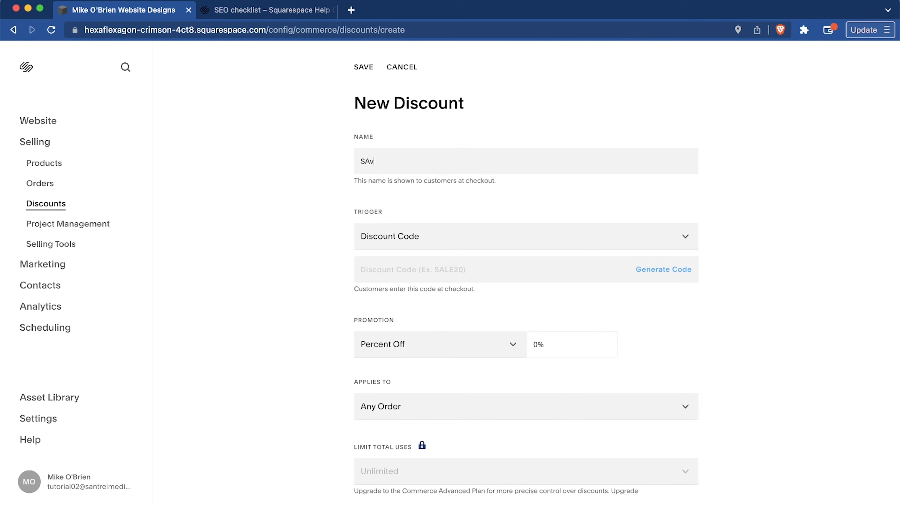
pyautogui.write('e')
pyautogui.press('BackSpace')
pyautogui.write('ve 10 perfe')
pyautogui.press('BackSpace')
pyautogui.press('BackSpace')
pyautogui.write('cent')
pyautogui.click(431, 270)
pyautogui.write('SAVE10')
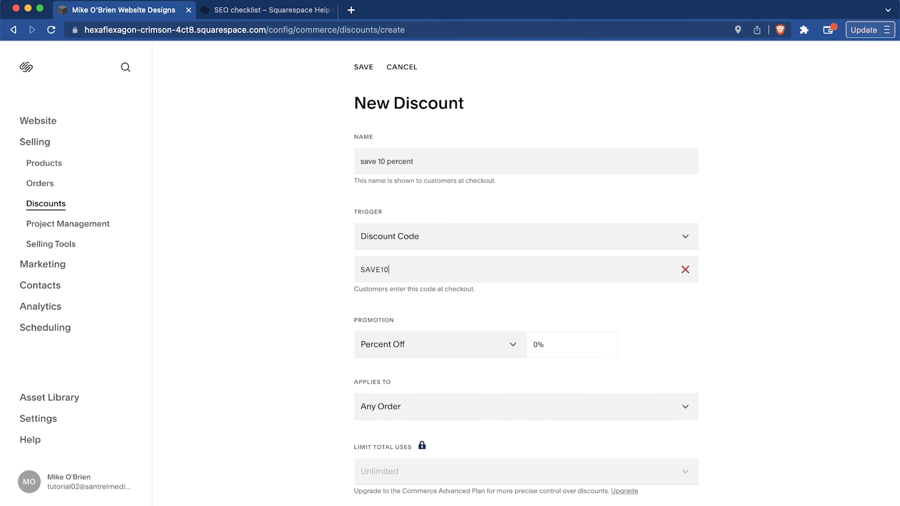
# Set the discount's promotion to 10 percent off any order and save the discount.
pyautogui.click(530, 341)
pyautogui.write('10')
pyautogui.scroll(-5, 526, 395)
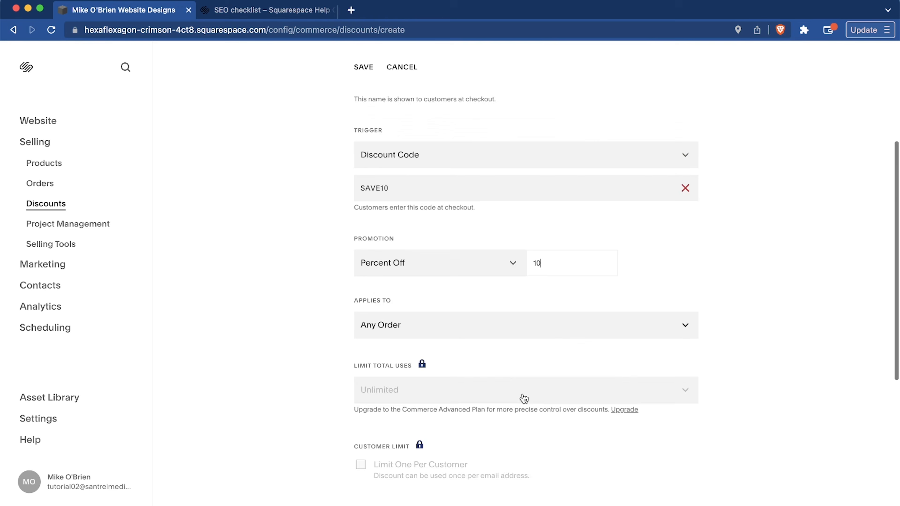
pyautogui.scroll(-3, 524, 399)
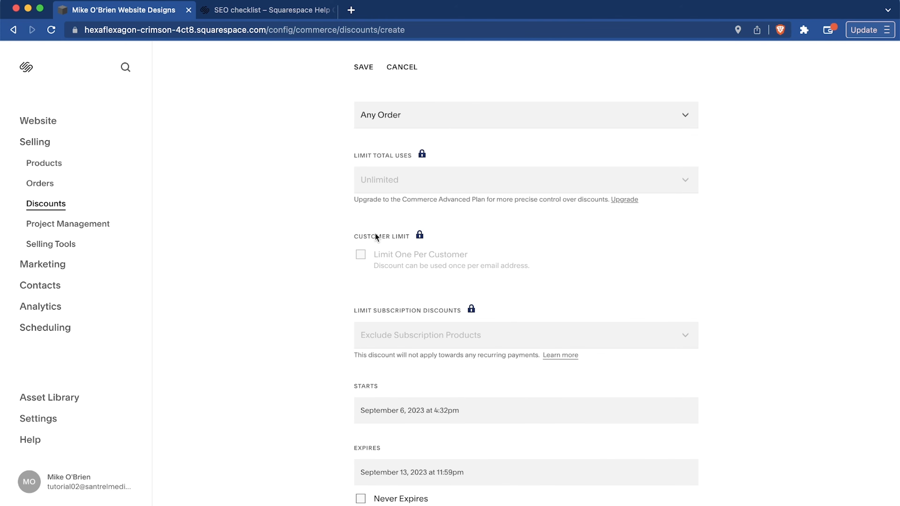
pyautogui.scroll(-1, 500, 299)
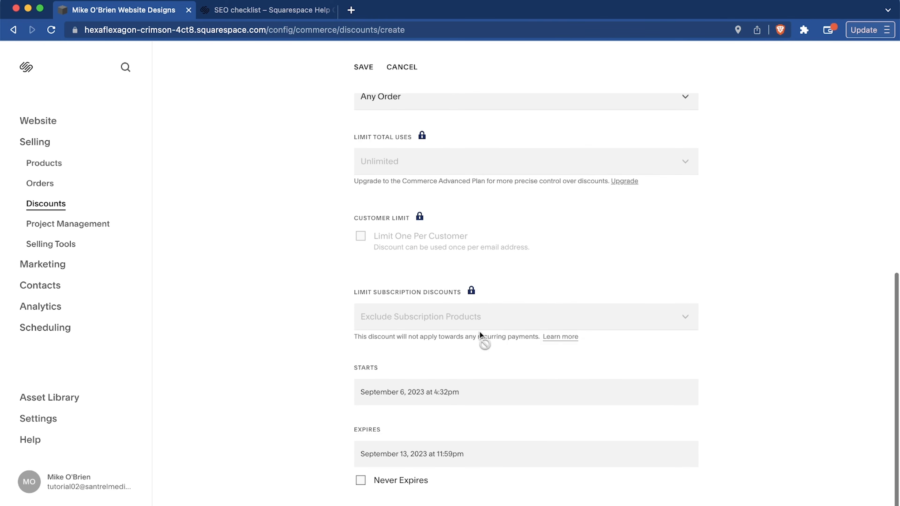
pyautogui.scroll(10, 480, 335)
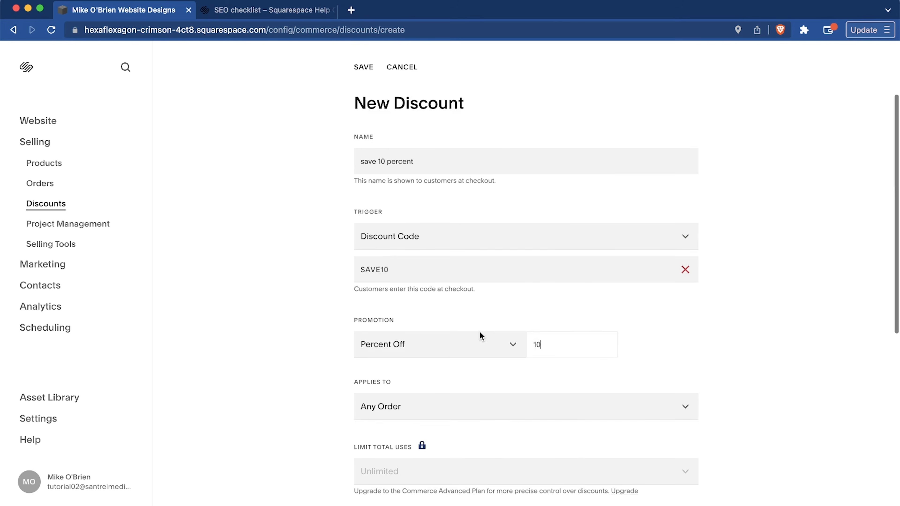
pyautogui.click(363, 67)
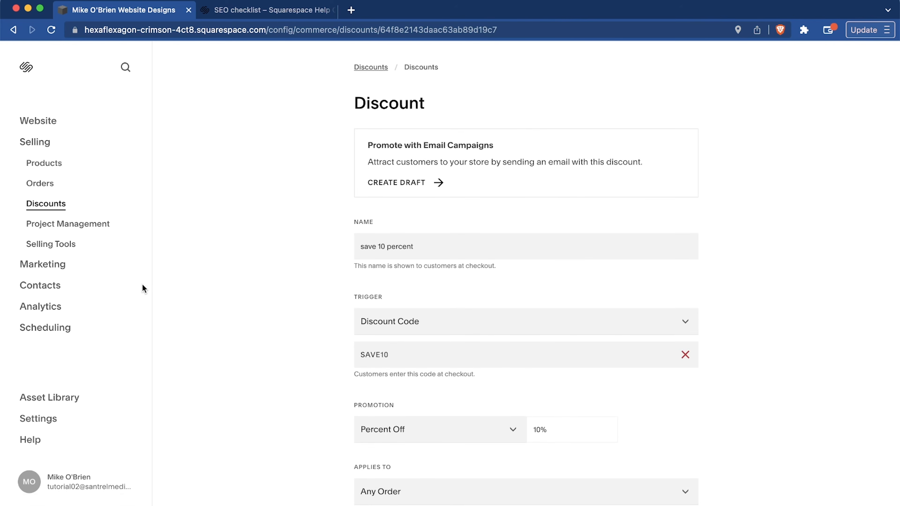
# Look through the project management page and the available selling tools.
pyautogui.click(62, 227)
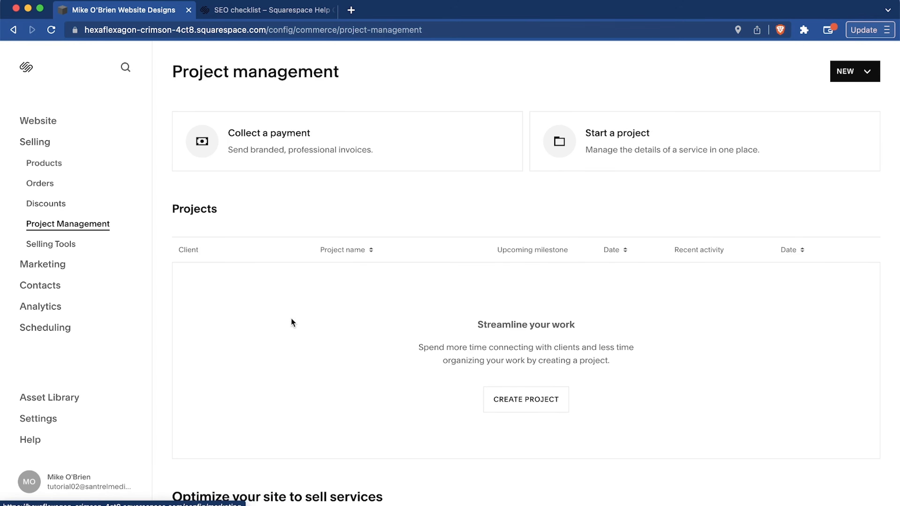
pyautogui.scroll(-5, 325, 264)
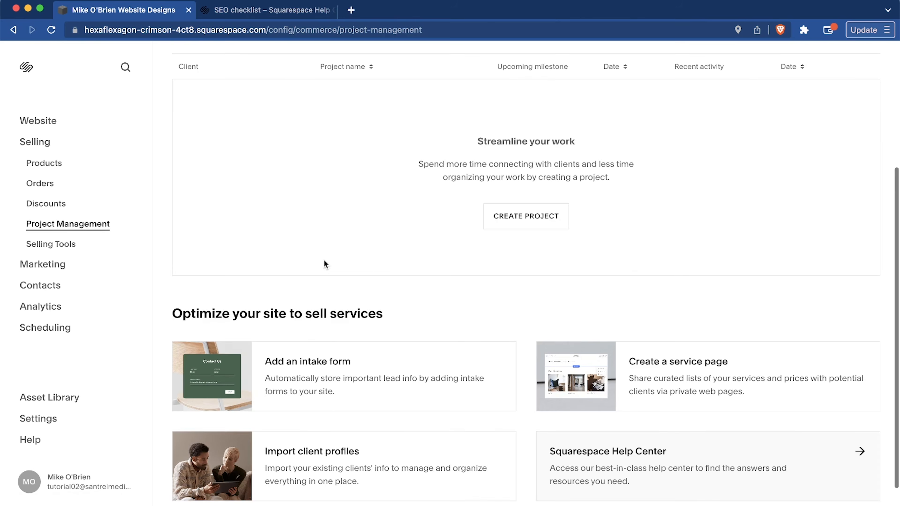
pyautogui.click(43, 244)
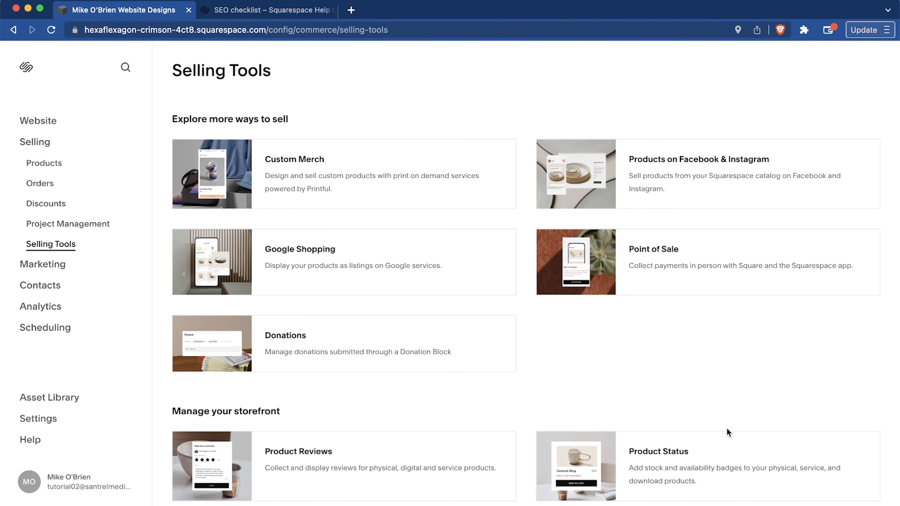
pyautogui.scroll(-3, 727, 428)
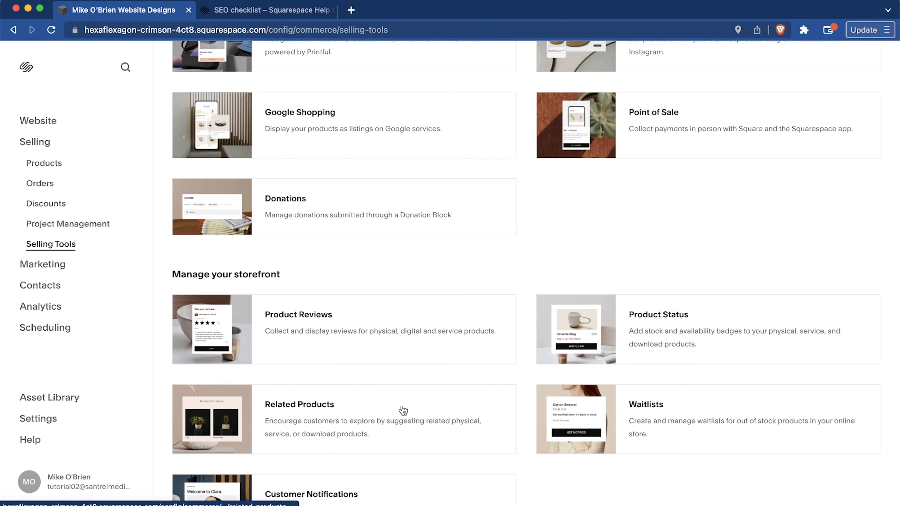
pyautogui.scroll(3, 398, 408)
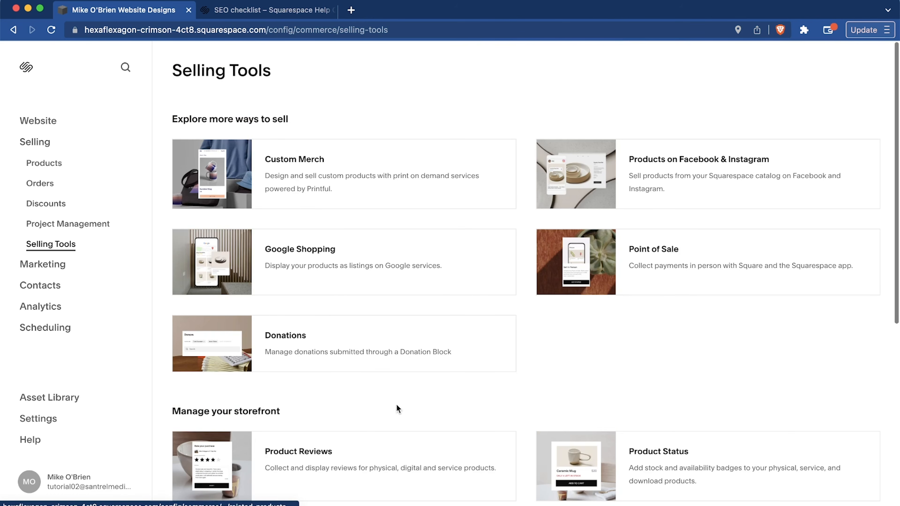
# Reopen the iPhone 14 case product and go through its fulfillment profile setup to the store's shipping settings.
pyautogui.click(38, 166)
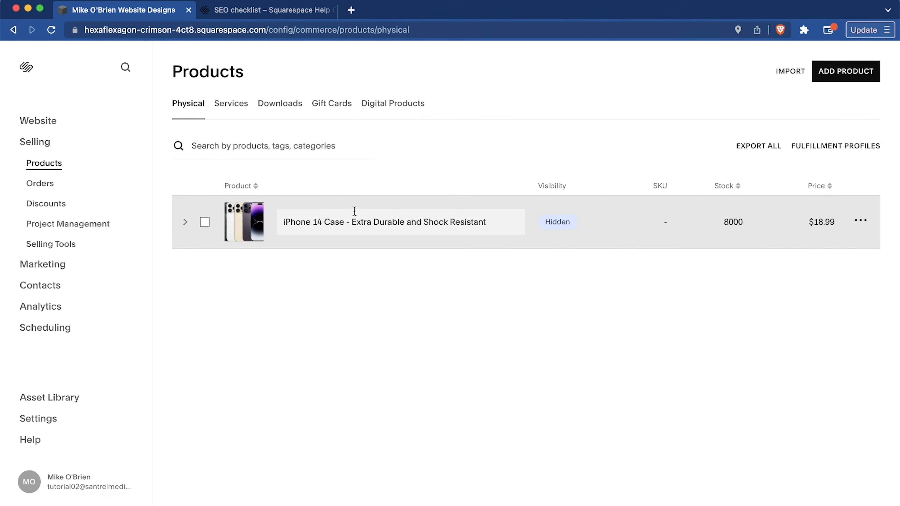
pyautogui.click(254, 221)
pyautogui.scroll(-10, 491, 225)
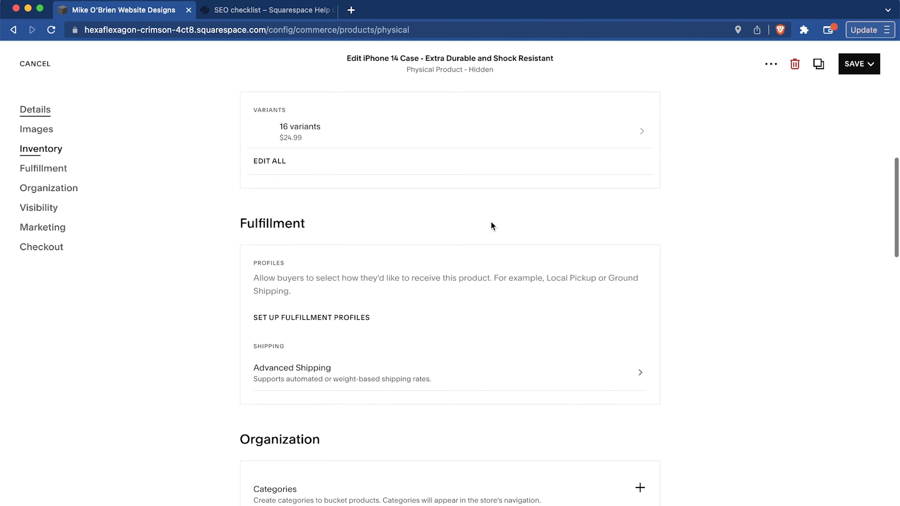
pyautogui.scroll(-1, 492, 226)
pyautogui.click(280, 291)
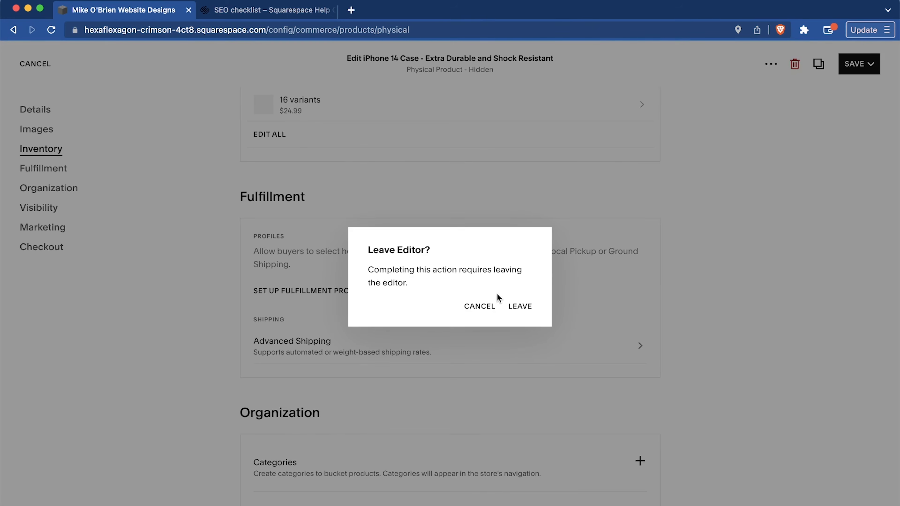
pyautogui.click(524, 311)
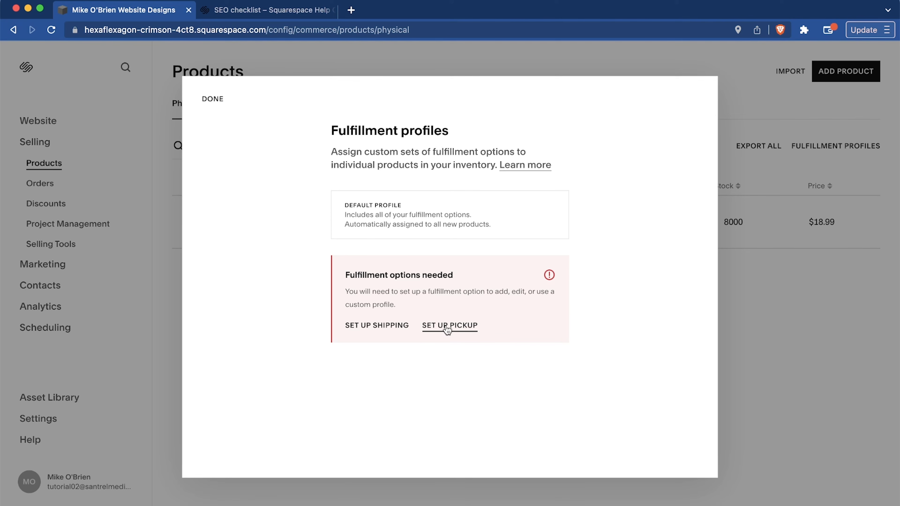
pyautogui.click(396, 325)
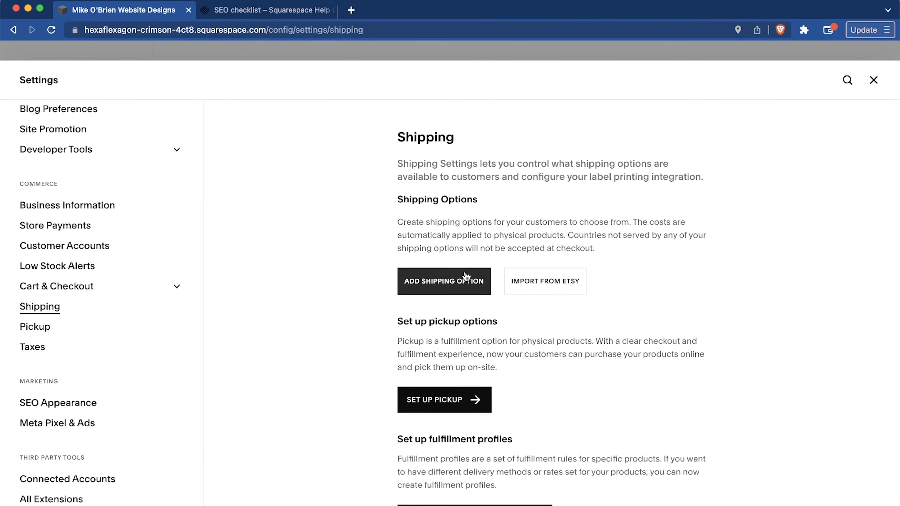
# Add a flat rate shipping option named "US domestic".
pyautogui.scroll(-2, 467, 277)
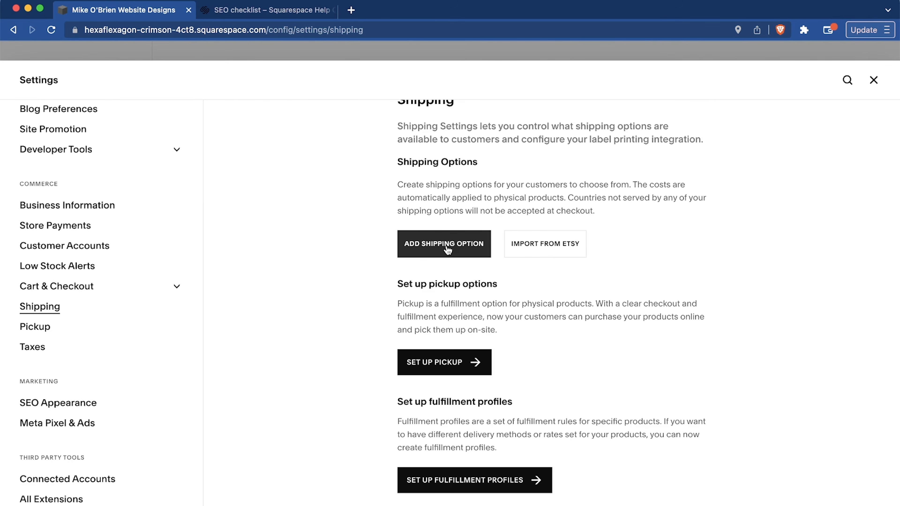
pyautogui.click(448, 249)
pyautogui.click(327, 180)
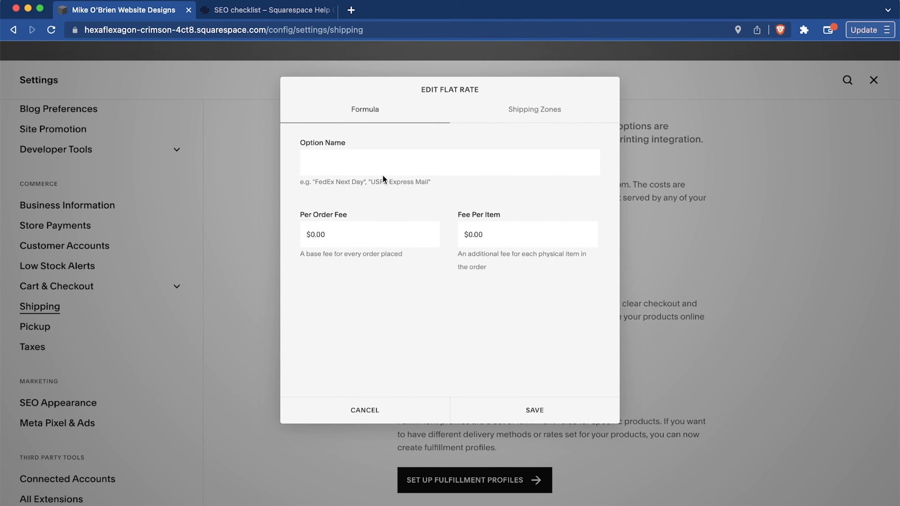
pyautogui.write('US domestic')
pyautogui.click(316, 239)
pyautogui.write('5.99')
pyautogui.click(488, 232)
pyautogui.click(354, 235)
pyautogui.press('BackSpace')
# Set the flat rate's fee per item to $3.99 and try to save the shipping option.
pyautogui.click(492, 238)
pyautogui.write('3.99')
pyautogui.click(535, 411)
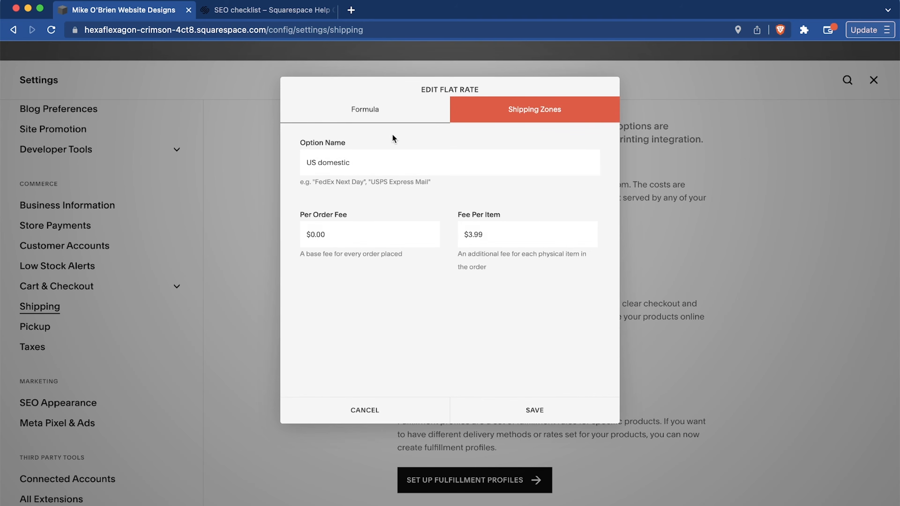
# Add the United States with all its states and territories to the flat rate's shipping zones.
pyautogui.click(508, 103)
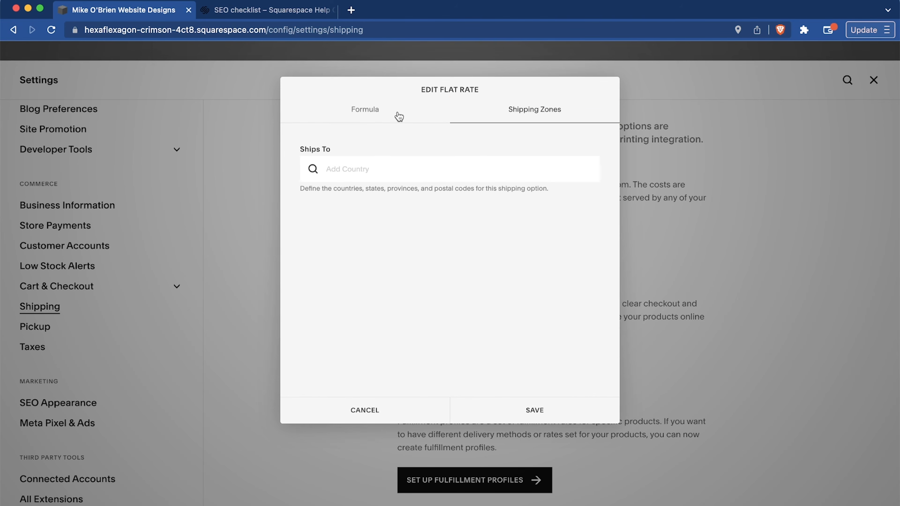
pyautogui.click(379, 168)
pyautogui.write('united')
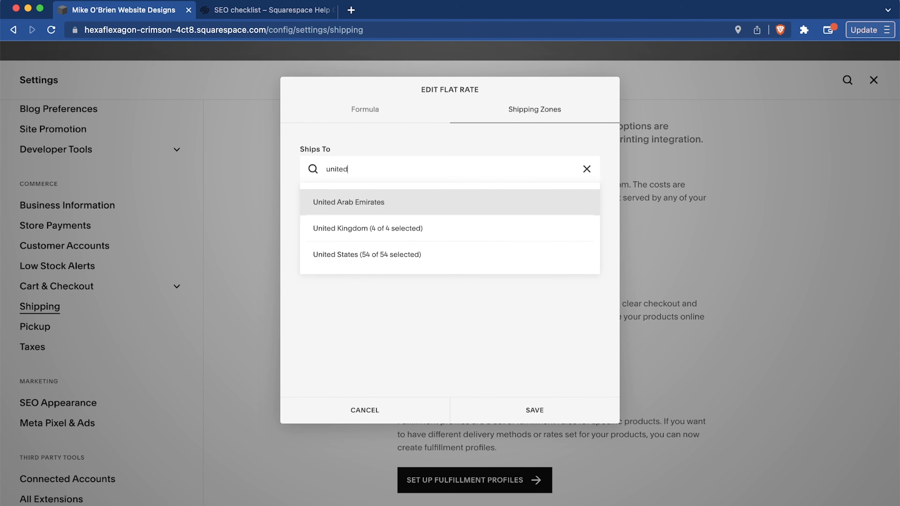
pyautogui.click(377, 254)
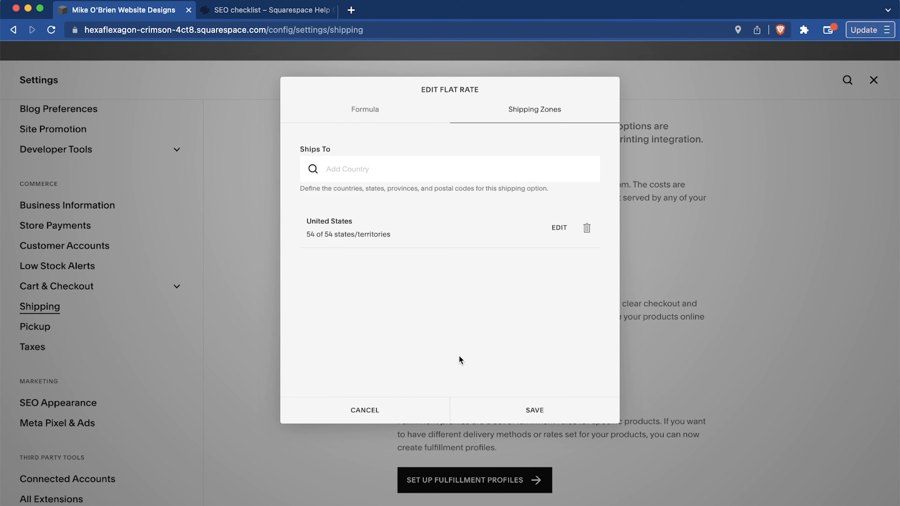
# Save the flat rate with its US shipping zone, then set the US domestic option's per order fee to $3.99 and save it.
pyautogui.click(535, 412)
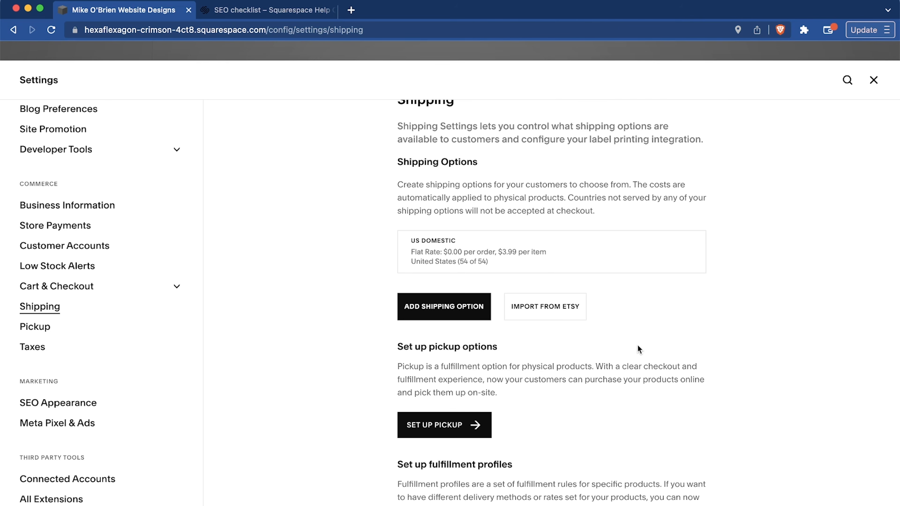
pyautogui.scroll(-1, 638, 349)
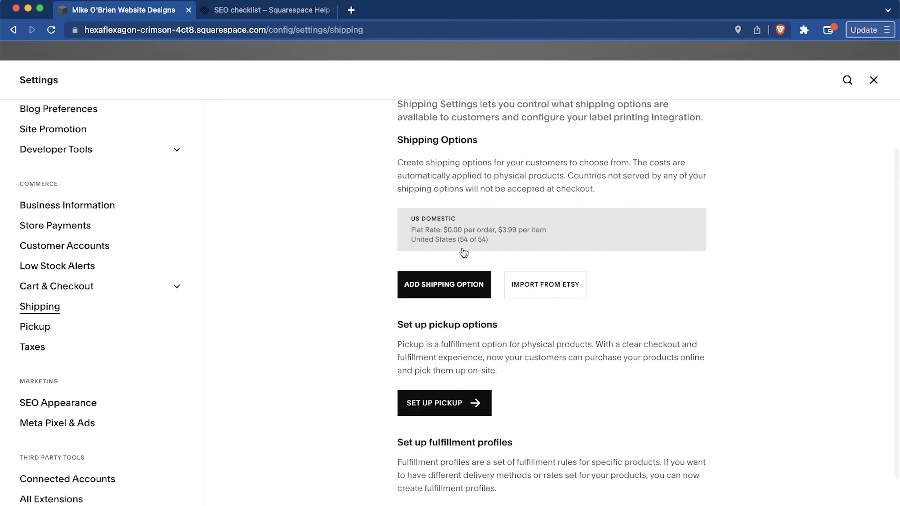
pyautogui.click(471, 241)
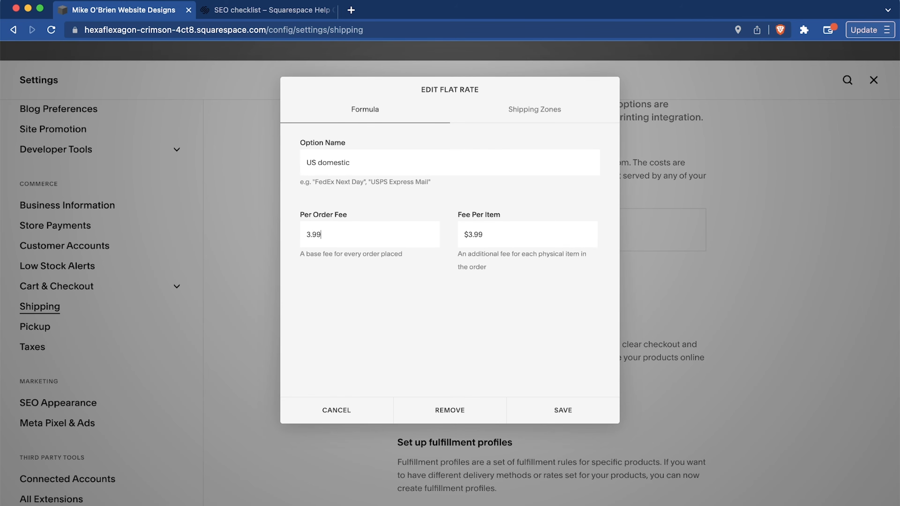
pyautogui.click(558, 413)
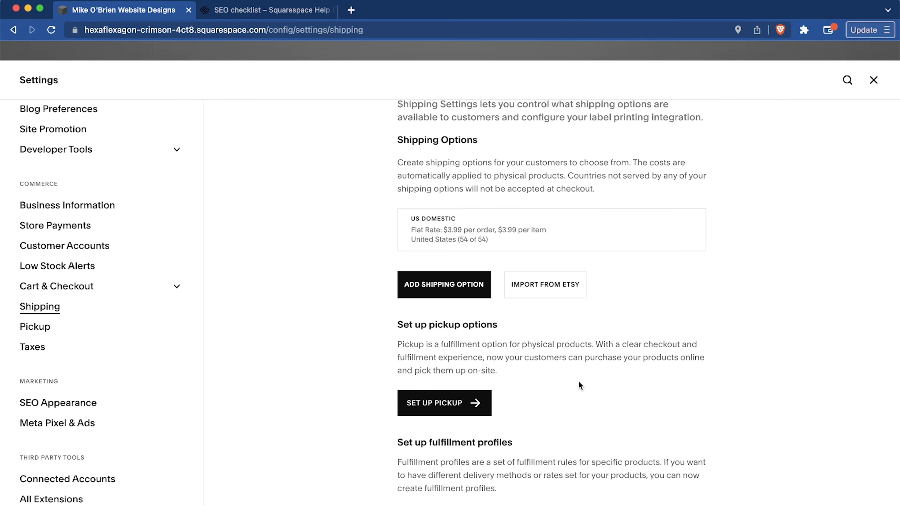
# Review the shipping settings page and open the fulfillment profiles setup.
pyautogui.scroll(-2, 666, 315)
pyautogui.scroll(5, 568, 314)
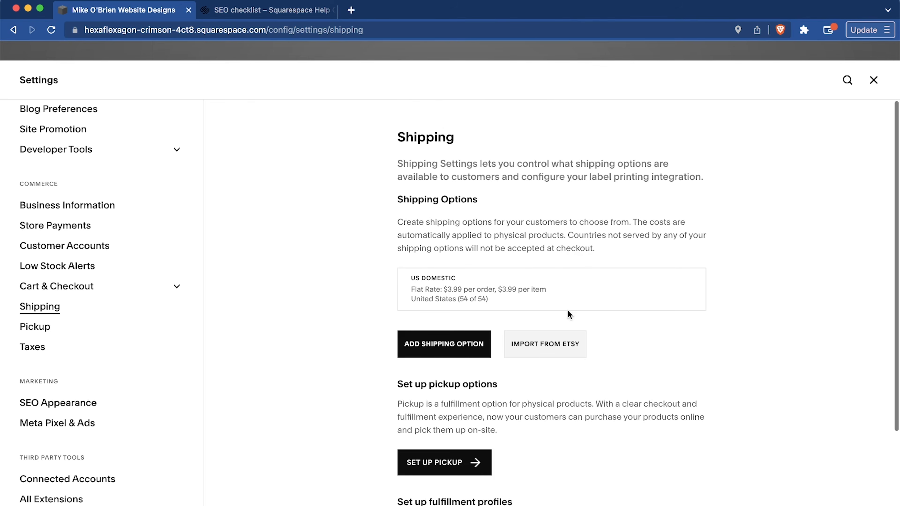
pyautogui.scroll(-5, 567, 313)
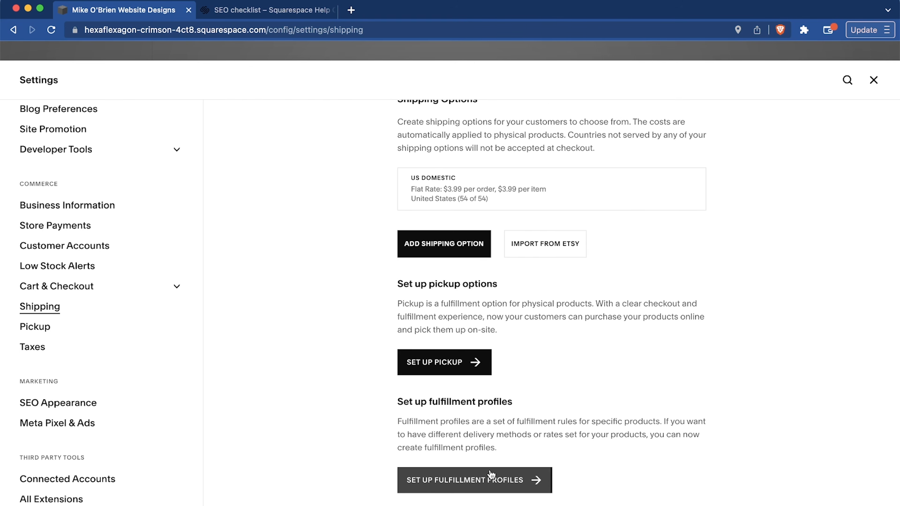
pyautogui.click(490, 475)
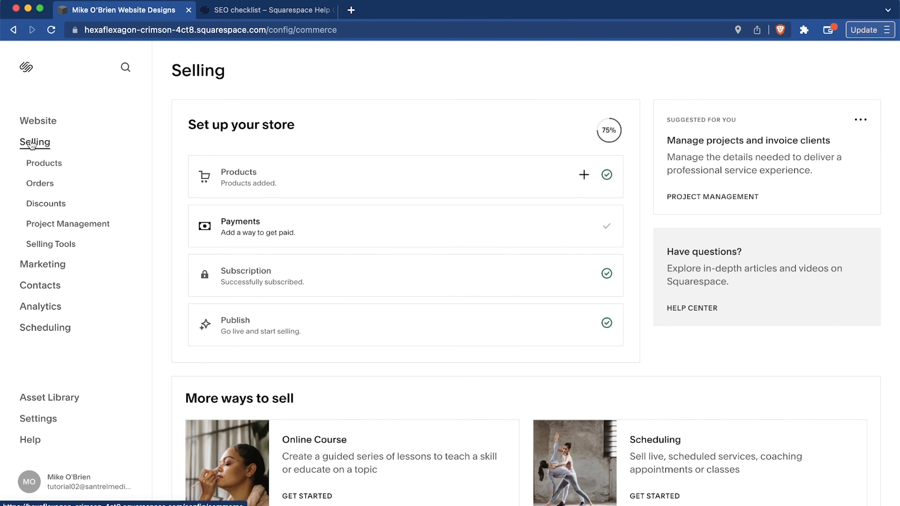
# Open the store's Selling Tools, view the Products on Facebook & Instagram page, and return to the tools list.
pyautogui.click(40, 248)
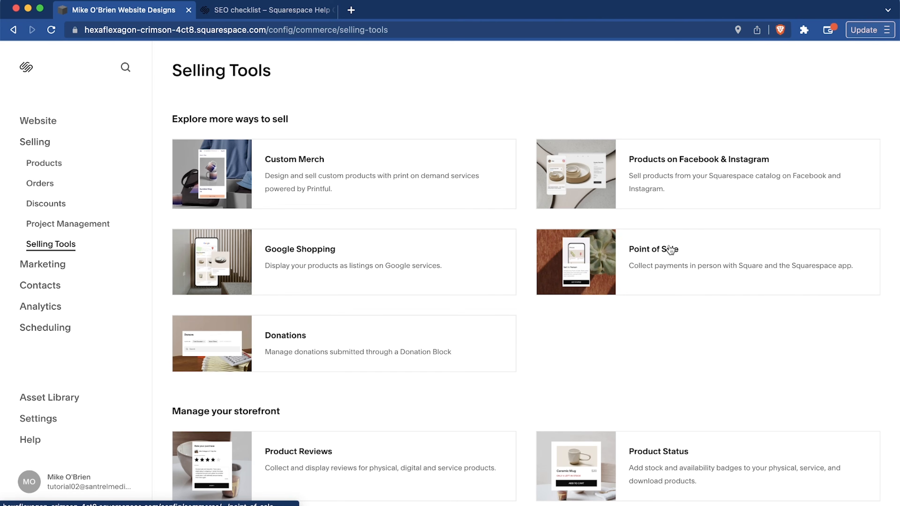
pyautogui.click(734, 156)
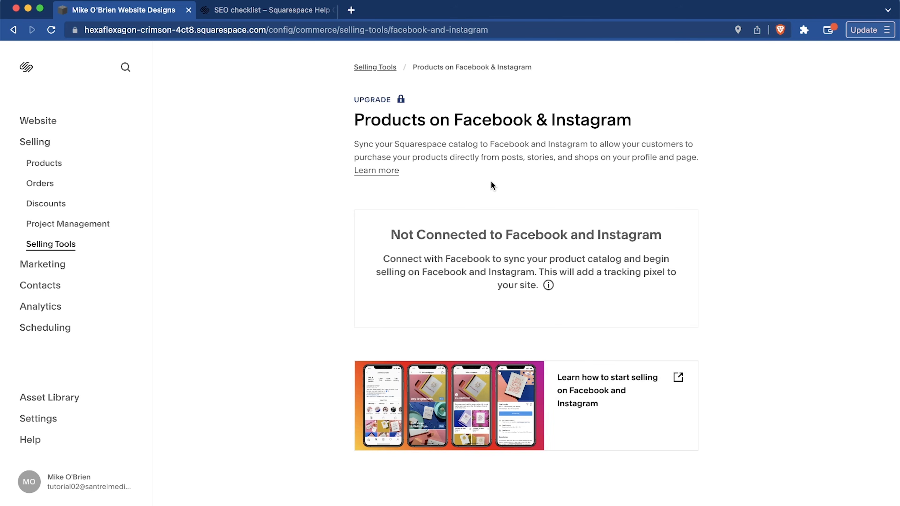
pyautogui.click(381, 70)
pyautogui.scroll(-2, 448, 194)
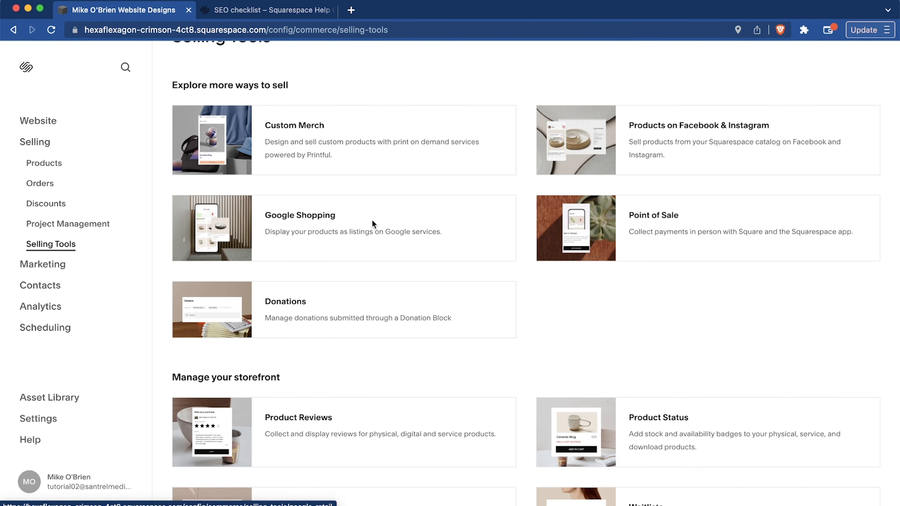
# Search Google for "white shoes" in a new tab, view the Shopping results, and close that tab.
pyautogui.press('super+t')
pyautogui.write('google.com')
pyautogui.press('Return')
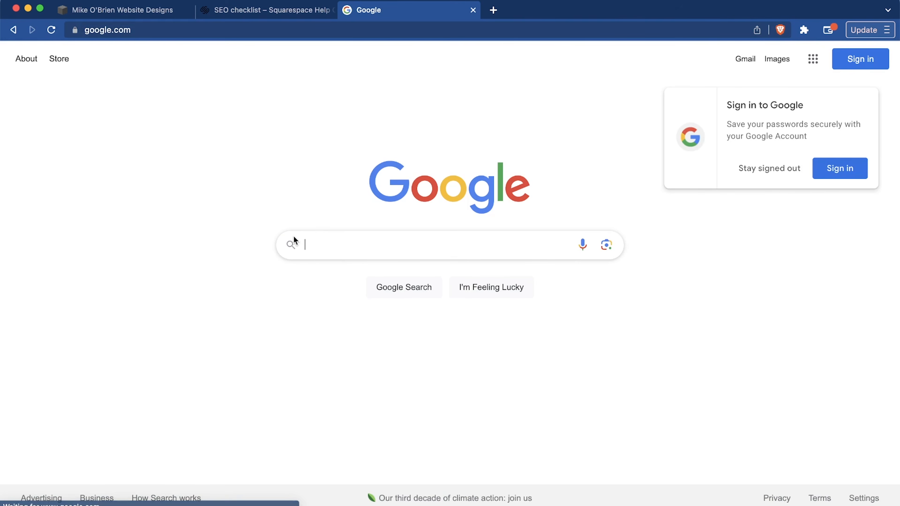
pyautogui.write('white shoes')
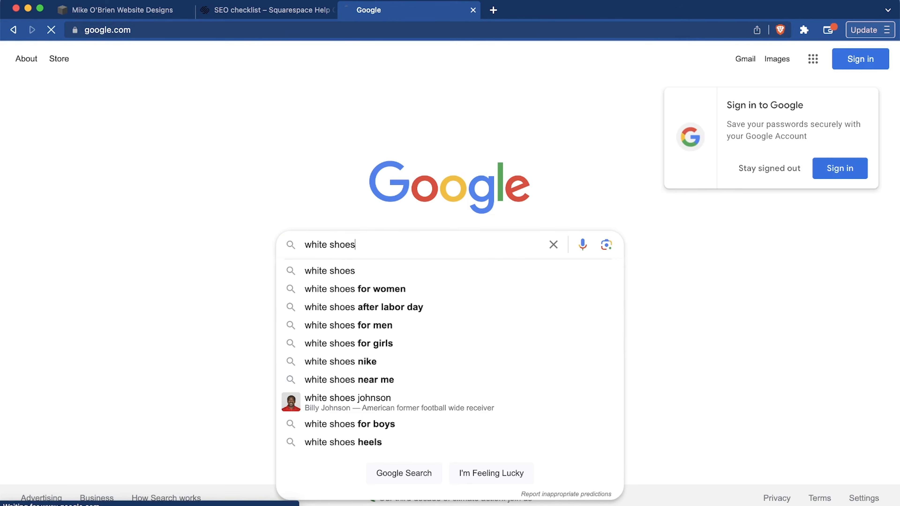
pyautogui.press('Return')
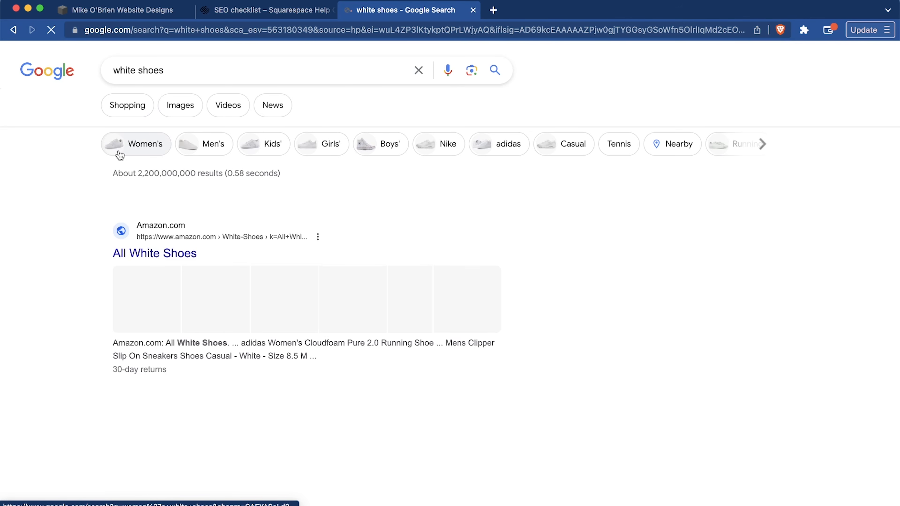
pyautogui.click(128, 107)
pyautogui.scroll(-3, 352, 309)
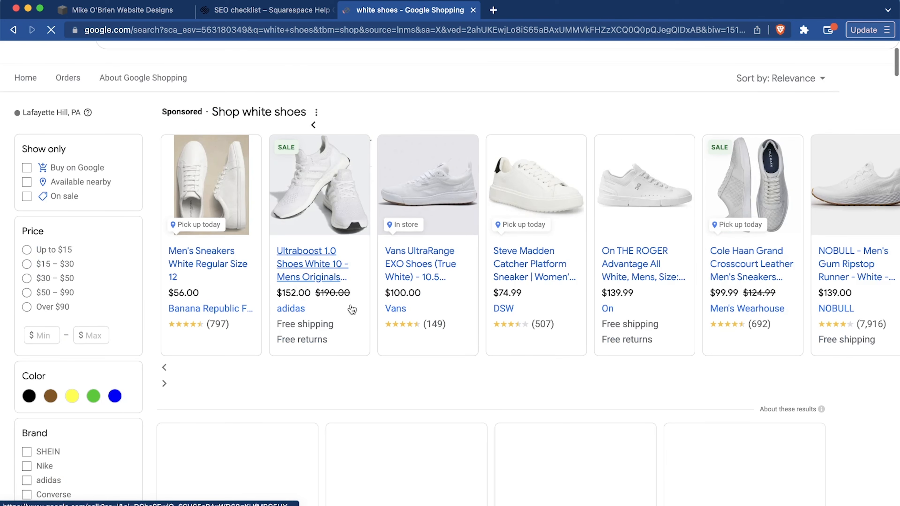
pyautogui.click(473, 10)
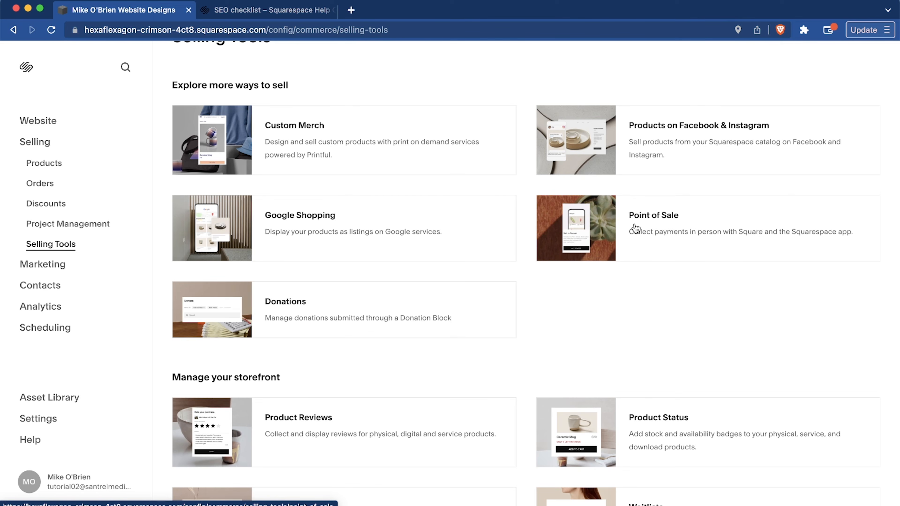
# Try to turn on Show Related Products in the store's selling tools, then return to the tools list.
pyautogui.scroll(-5, 634, 229)
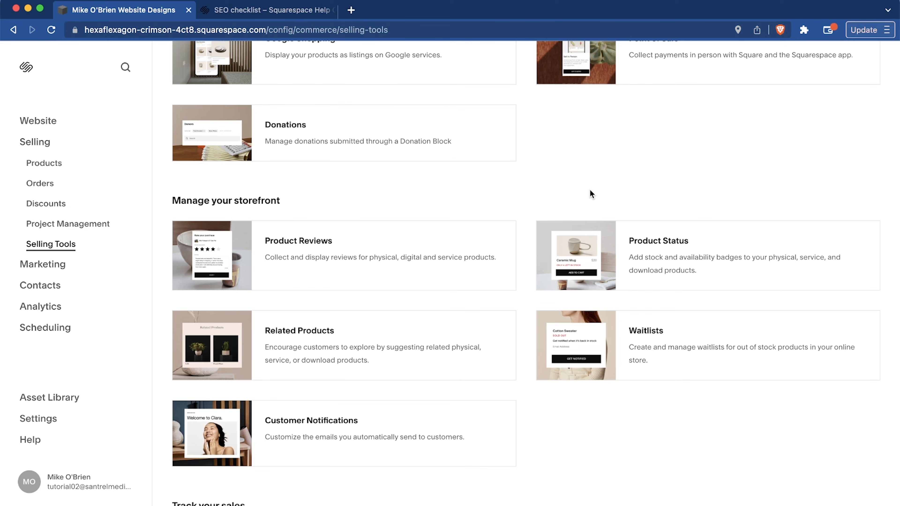
pyautogui.scroll(-3, 535, 190)
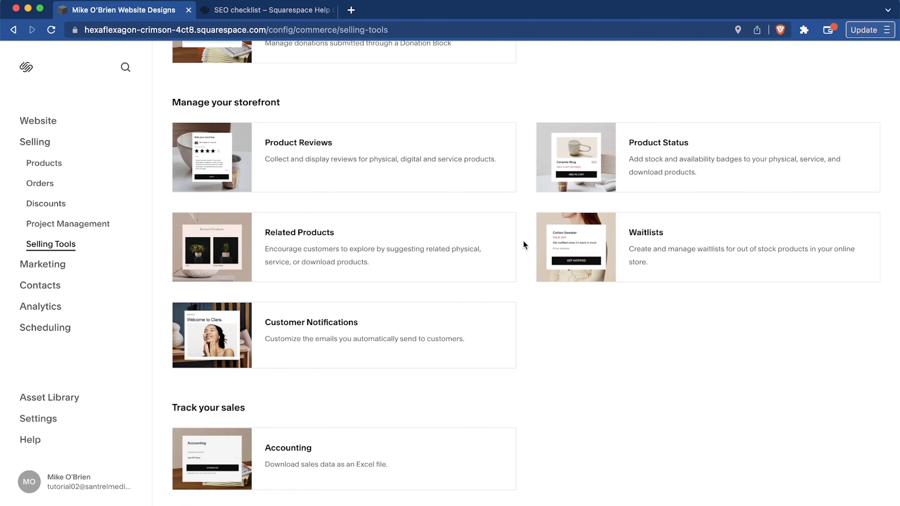
pyautogui.scroll(-1, 337, 171)
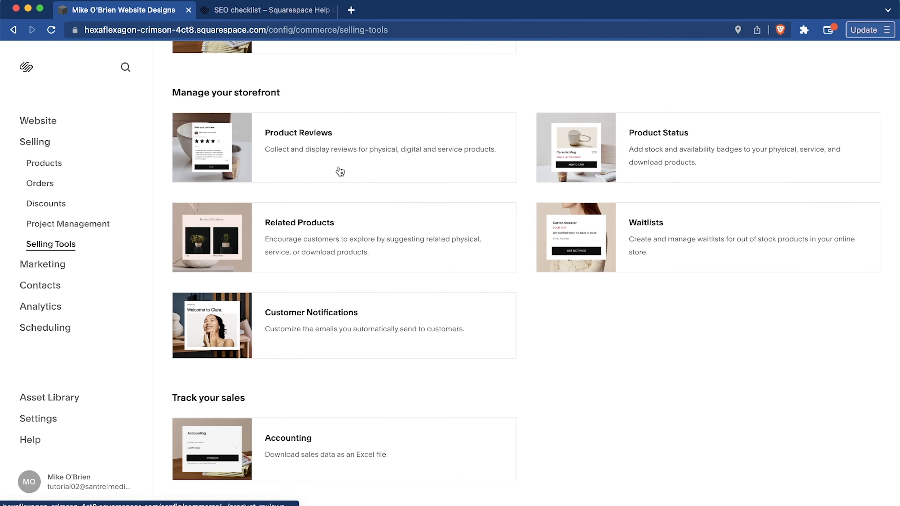
pyautogui.click(362, 242)
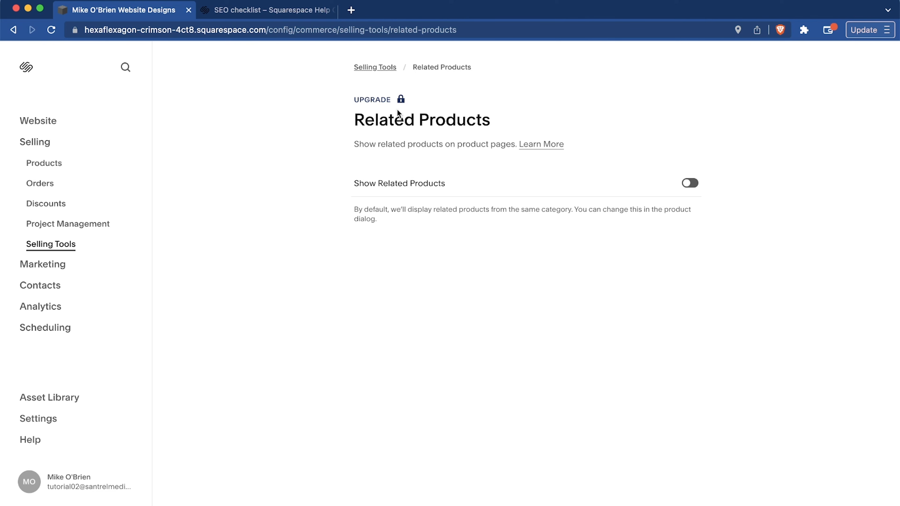
pyautogui.click(689, 184)
pyautogui.click(612, 323)
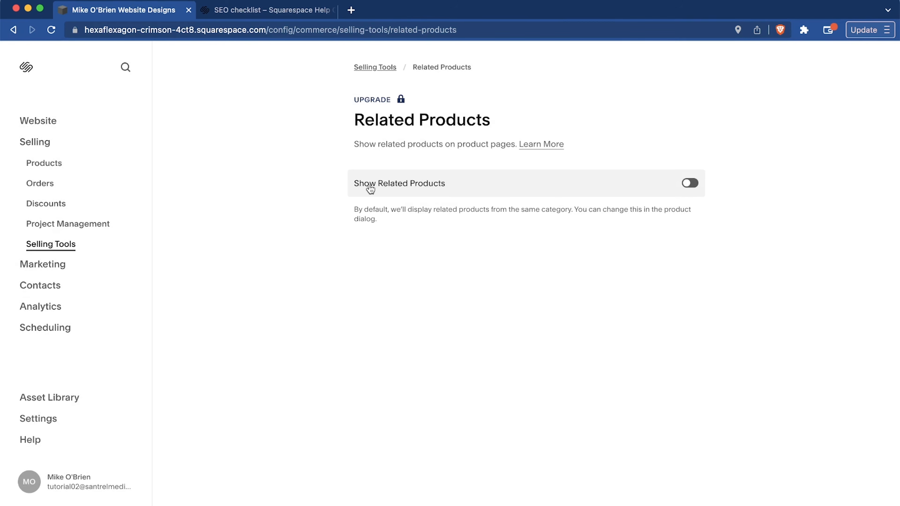
pyautogui.click(377, 68)
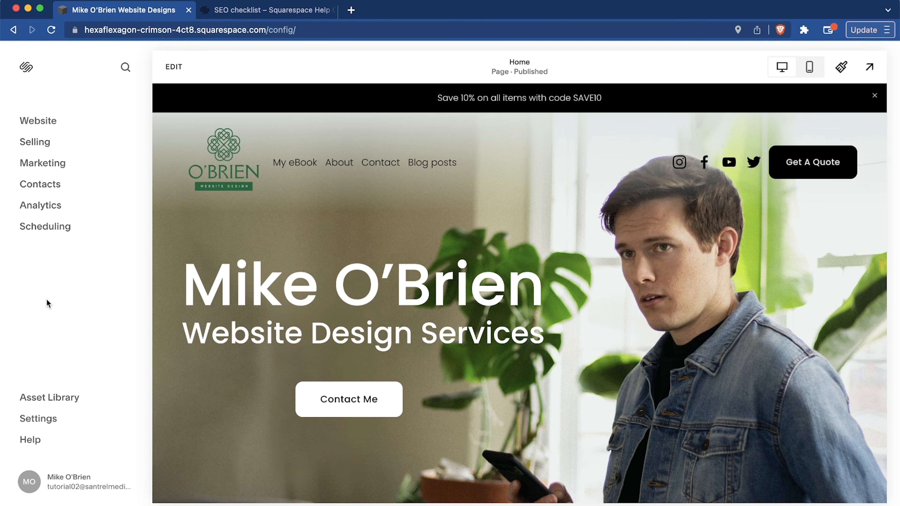
# View the Google Workspace plans in the site settings and exit the plan selection without choosing one.
pyautogui.click(35, 419)
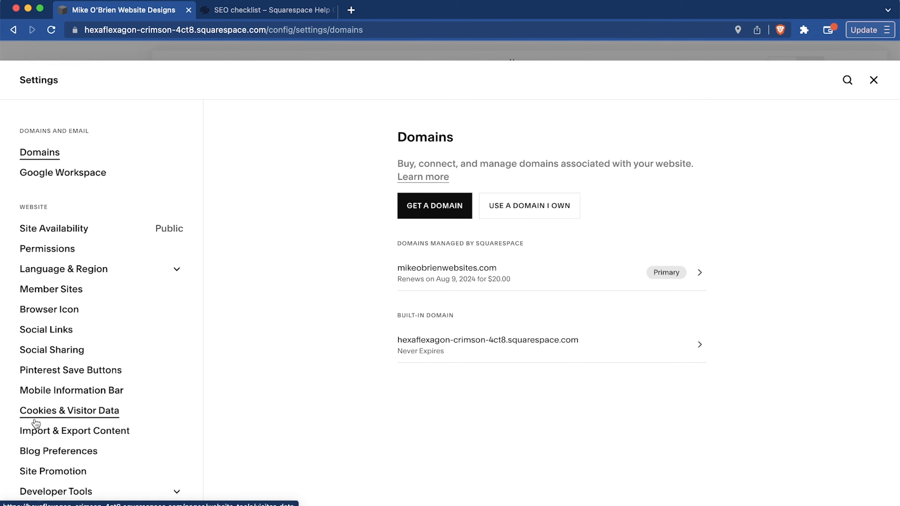
pyautogui.scroll(-15, 36, 422)
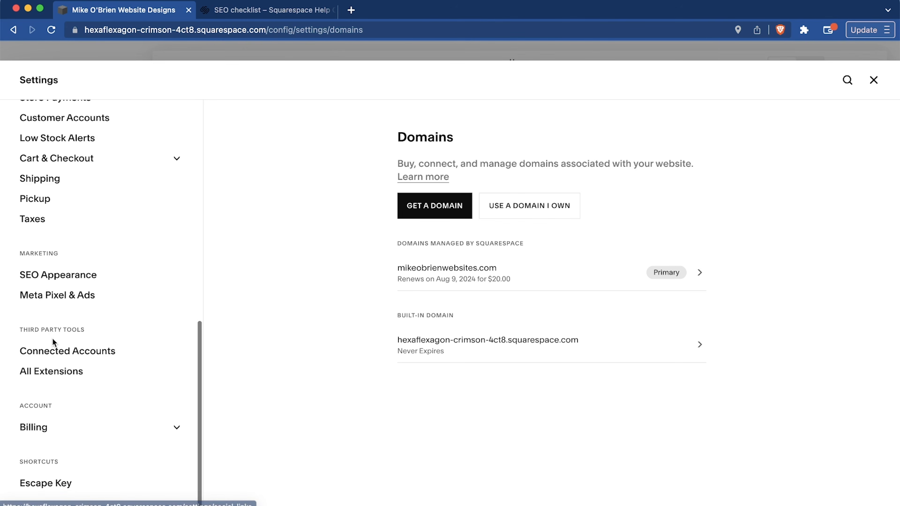
pyautogui.scroll(15, 52, 338)
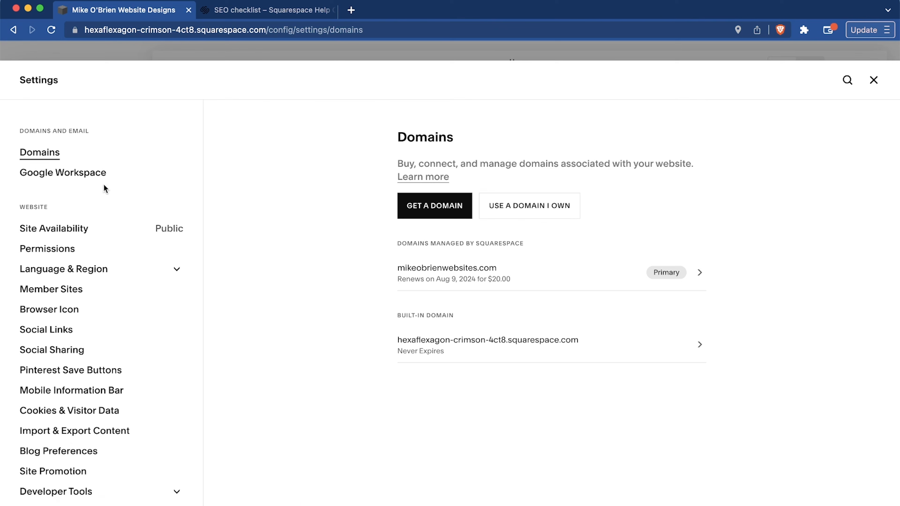
pyautogui.click(42, 174)
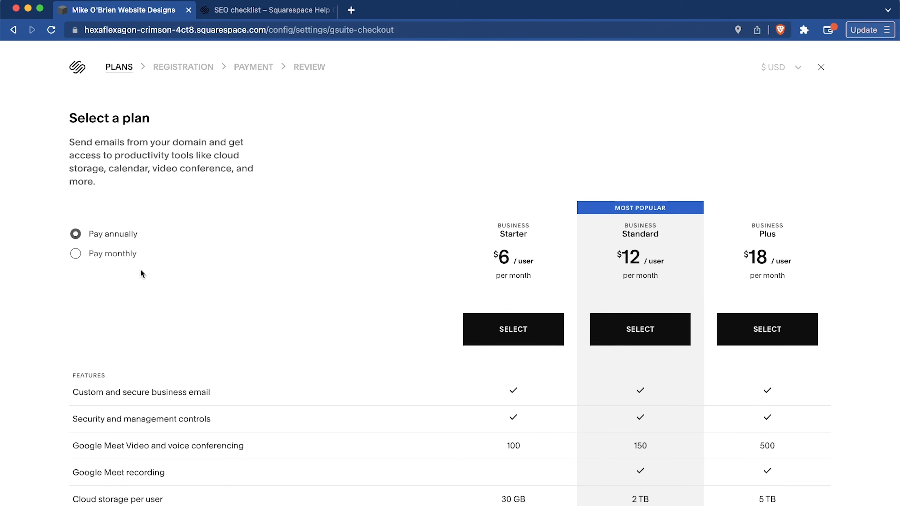
pyautogui.scroll(-3, 284, 262)
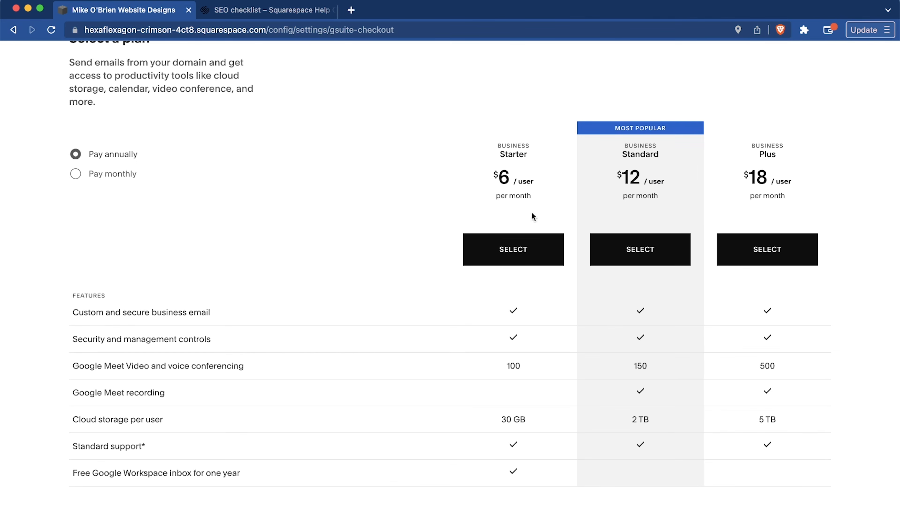
pyautogui.scroll(3, 353, 237)
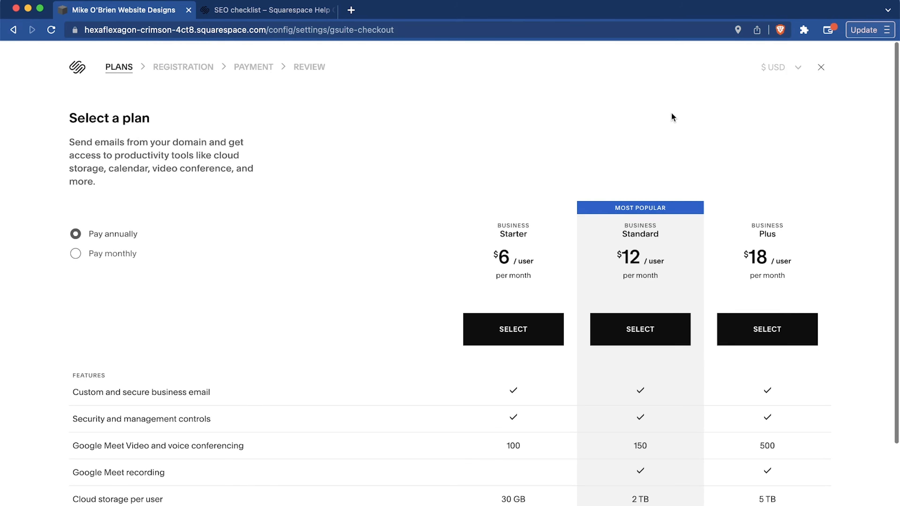
pyautogui.click(821, 69)
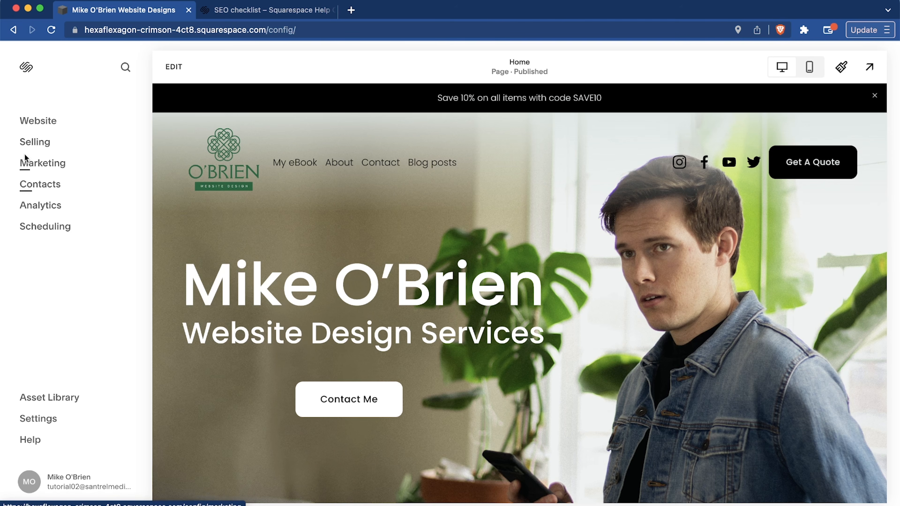
# Reopen the site settings and look through Site Availability, Permissions, Language & Region and Member Sites.
pyautogui.click(39, 422)
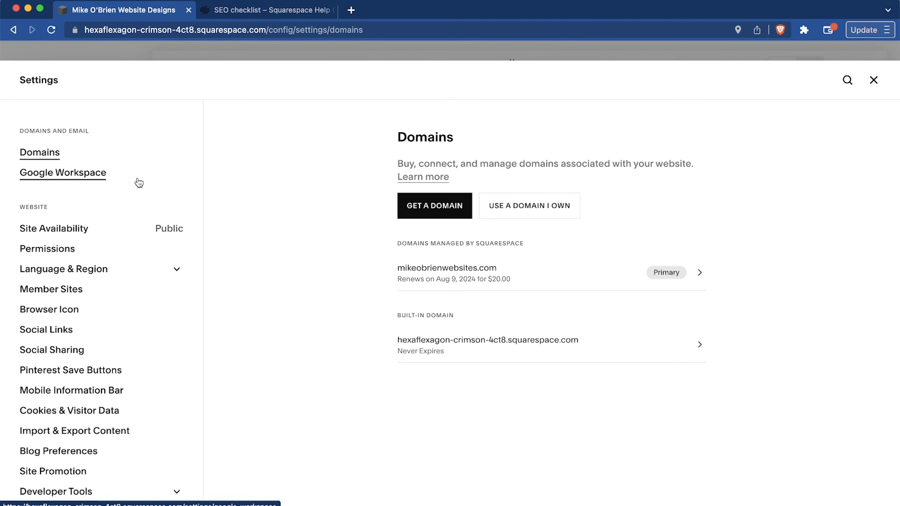
pyautogui.scroll(-3, 139, 183)
pyautogui.click(93, 132)
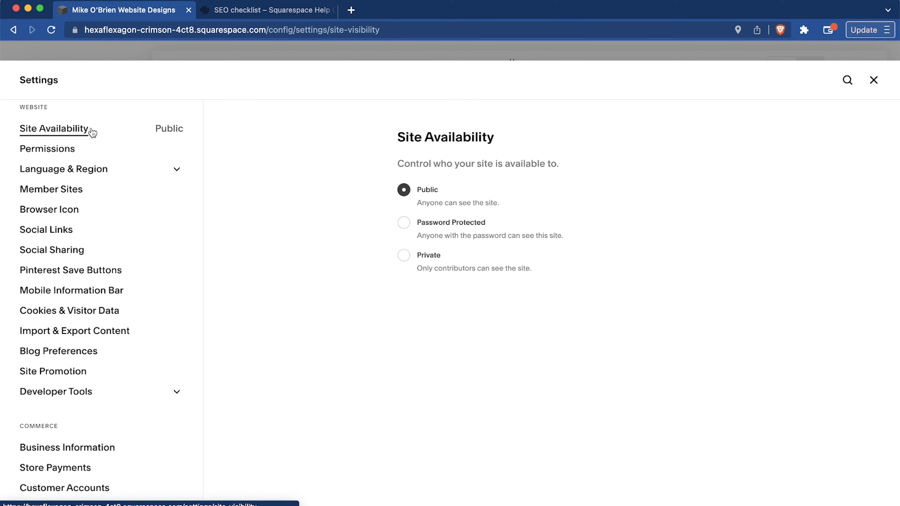
pyautogui.click(53, 148)
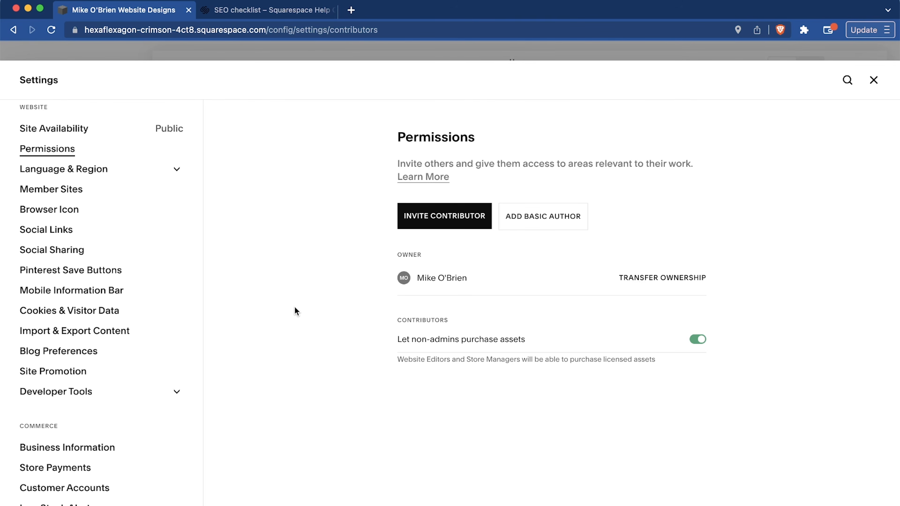
pyautogui.click(39, 177)
pyautogui.click(45, 232)
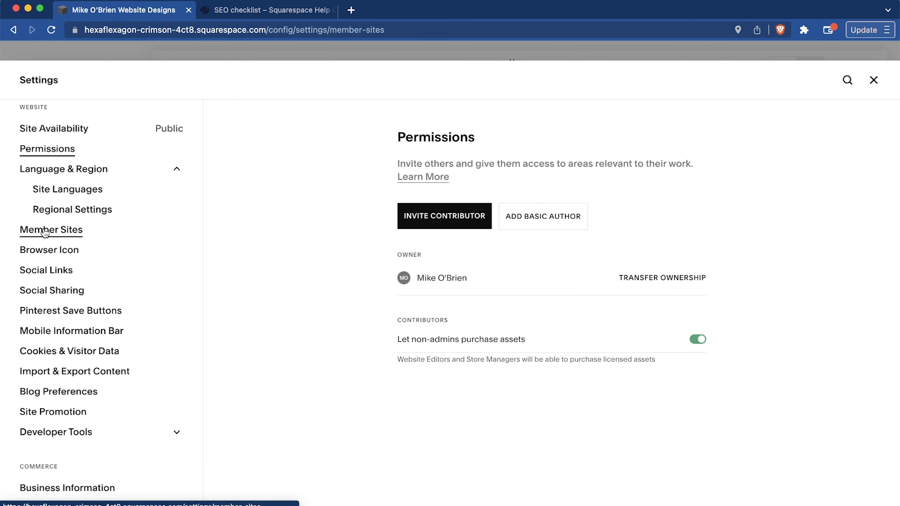
# Upload an image file from the computer as the site's browser icon (favicon).
pyautogui.click(46, 250)
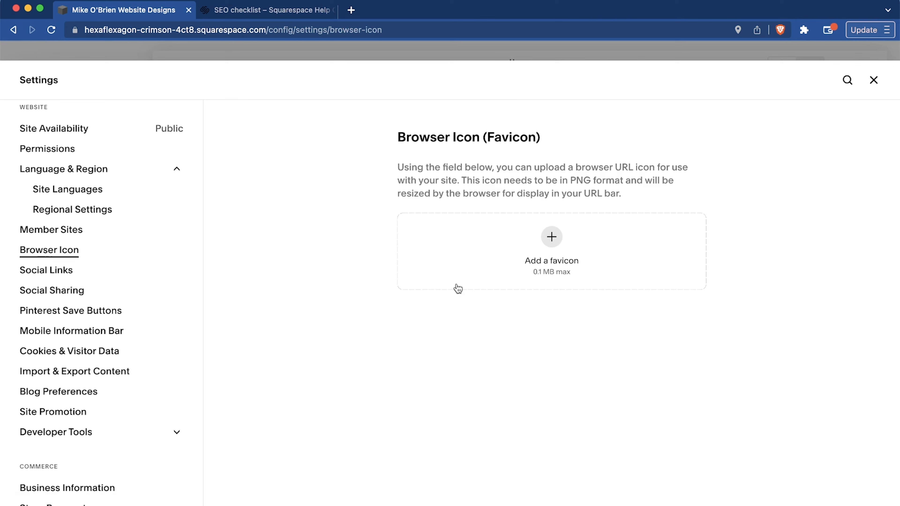
pyautogui.click(557, 244)
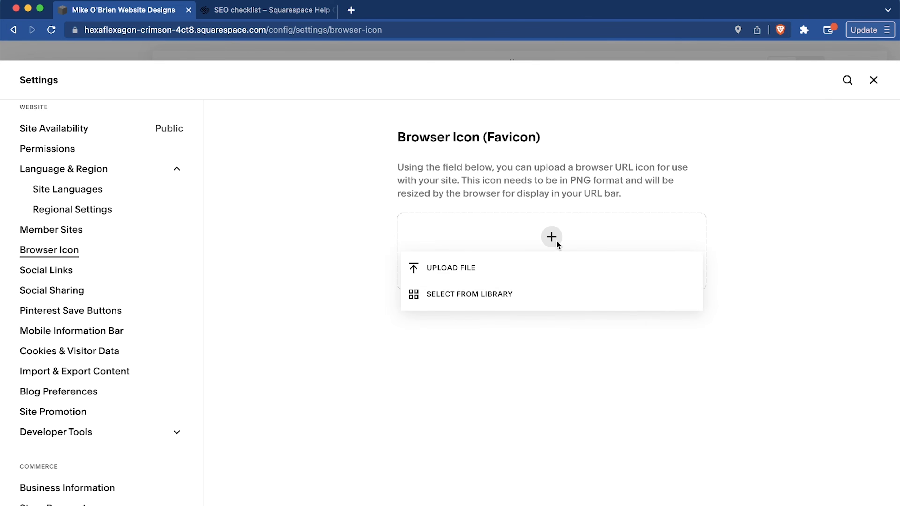
pyautogui.click(447, 268)
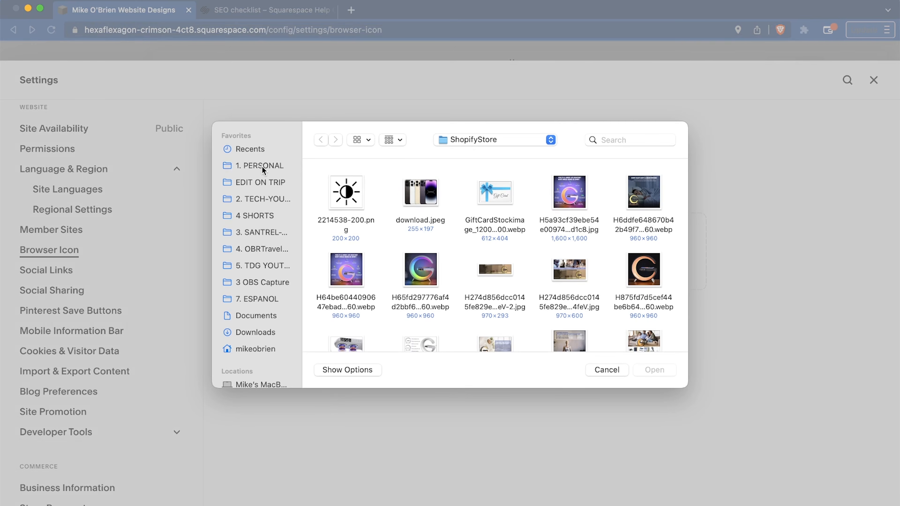
pyautogui.click(266, 215)
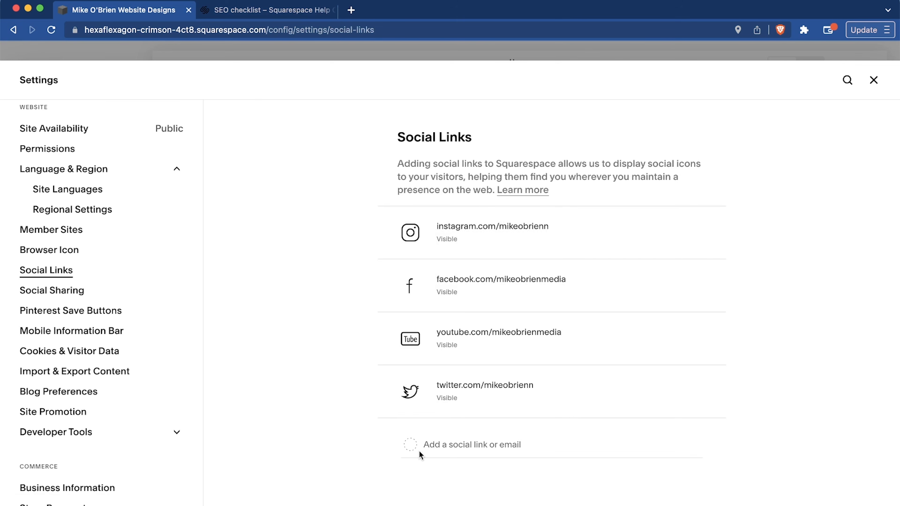
# Look through the Social Sharing, Pinterest Save Buttons and Mobile Information Bar settings.
pyautogui.click(27, 291)
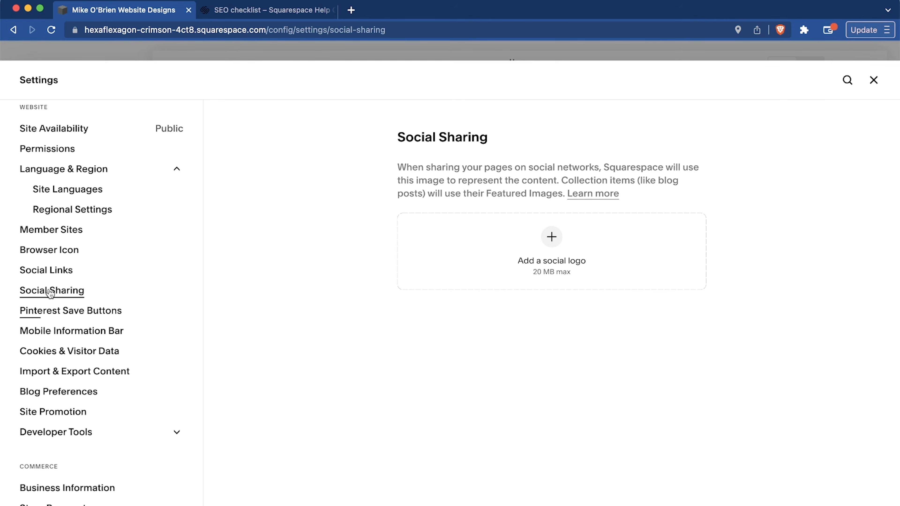
pyautogui.click(54, 314)
pyautogui.click(40, 333)
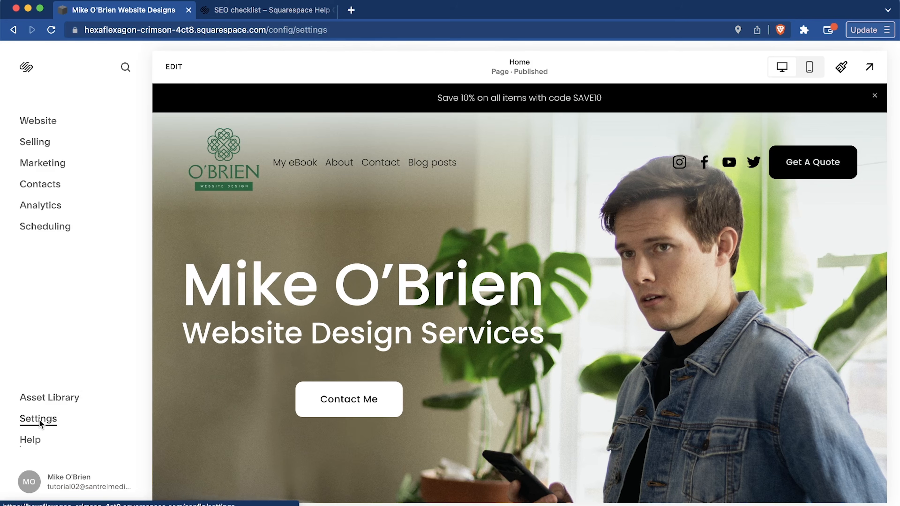
# Reopen the site settings, look through the Developer Tools, Commerce and Marketing entries, view the Checkout options under Cart & Checkout, and close the settings.
pyautogui.click(39, 420)
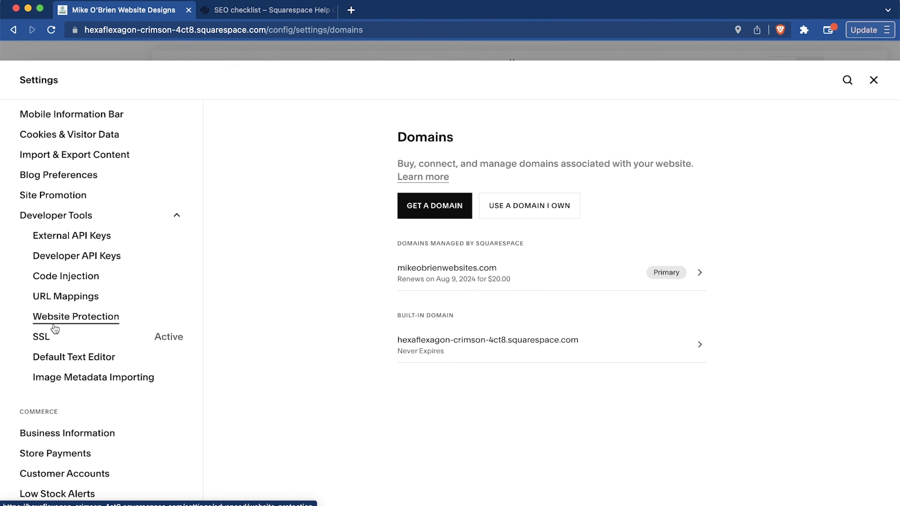
pyautogui.scroll(-5, 55, 329)
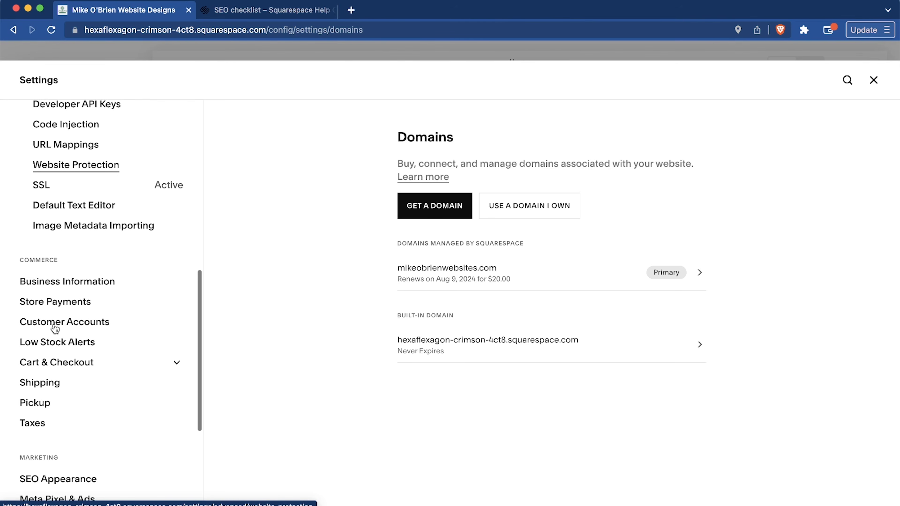
pyautogui.scroll(3, 55, 329)
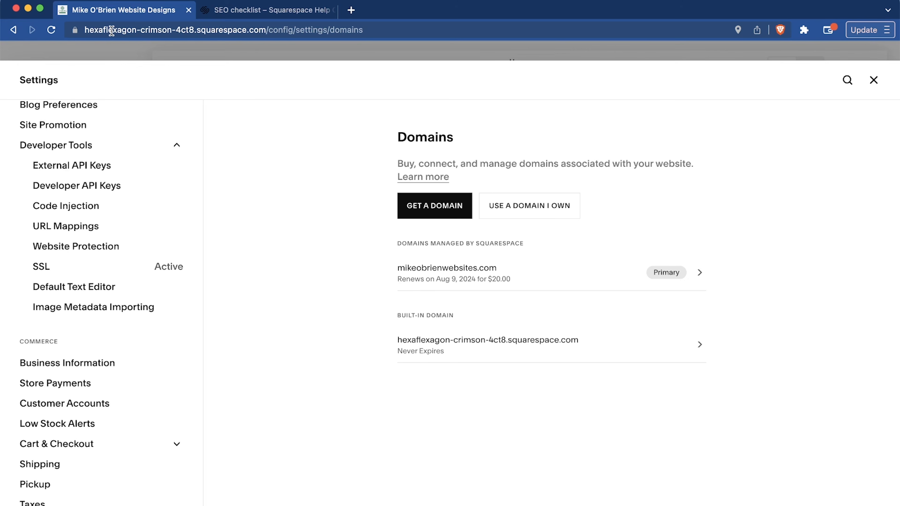
pyautogui.scroll(-5, 40, 307)
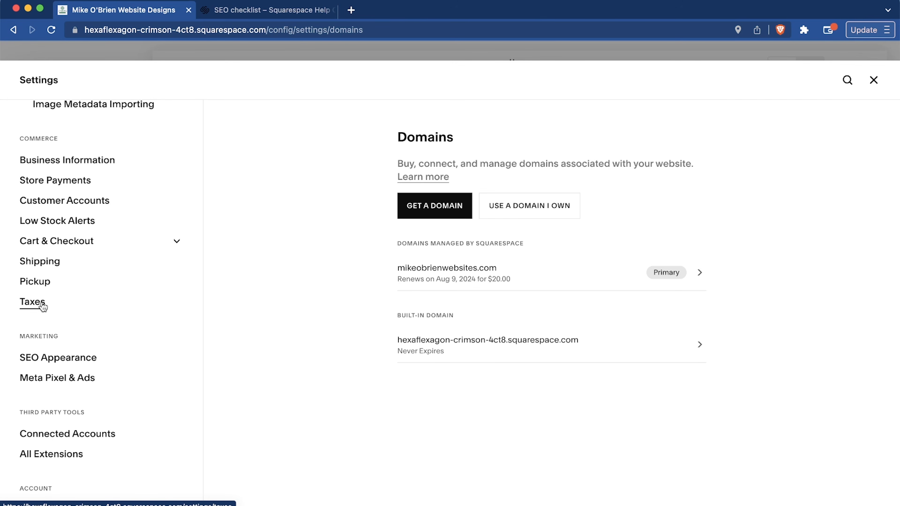
pyautogui.click(56, 242)
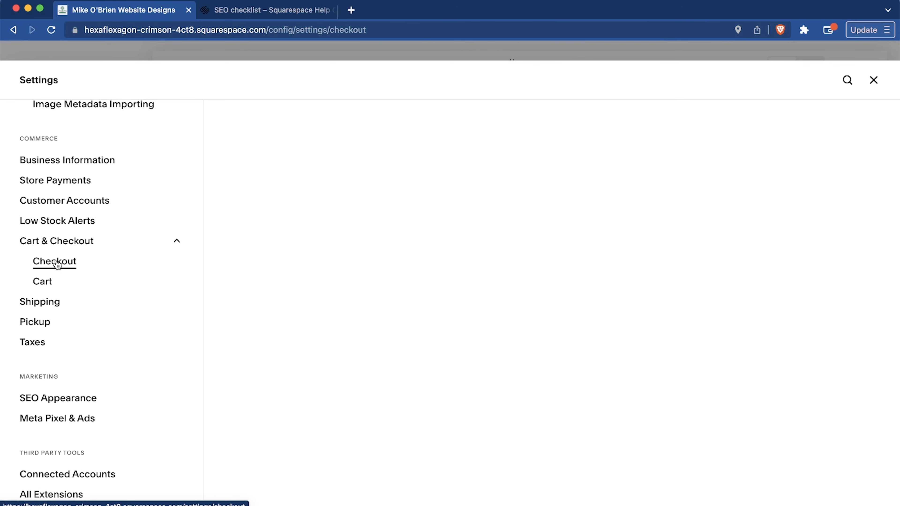
pyautogui.click(873, 79)
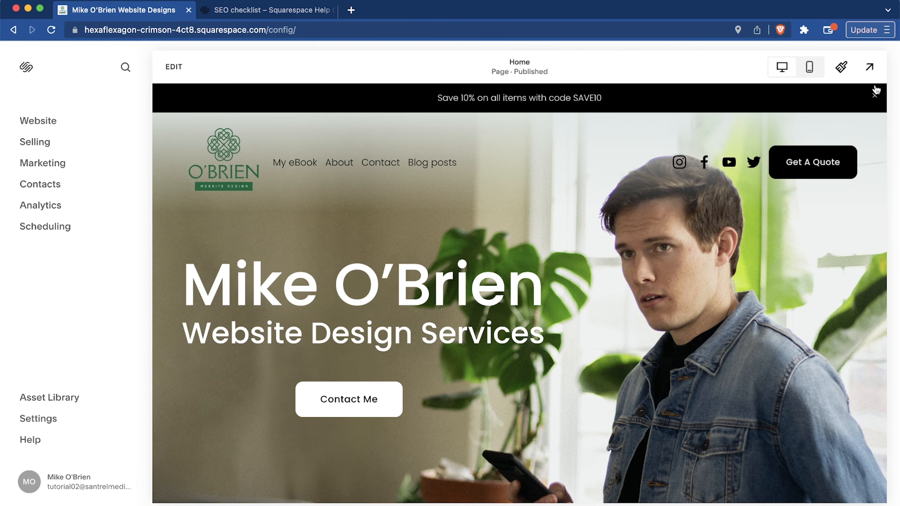